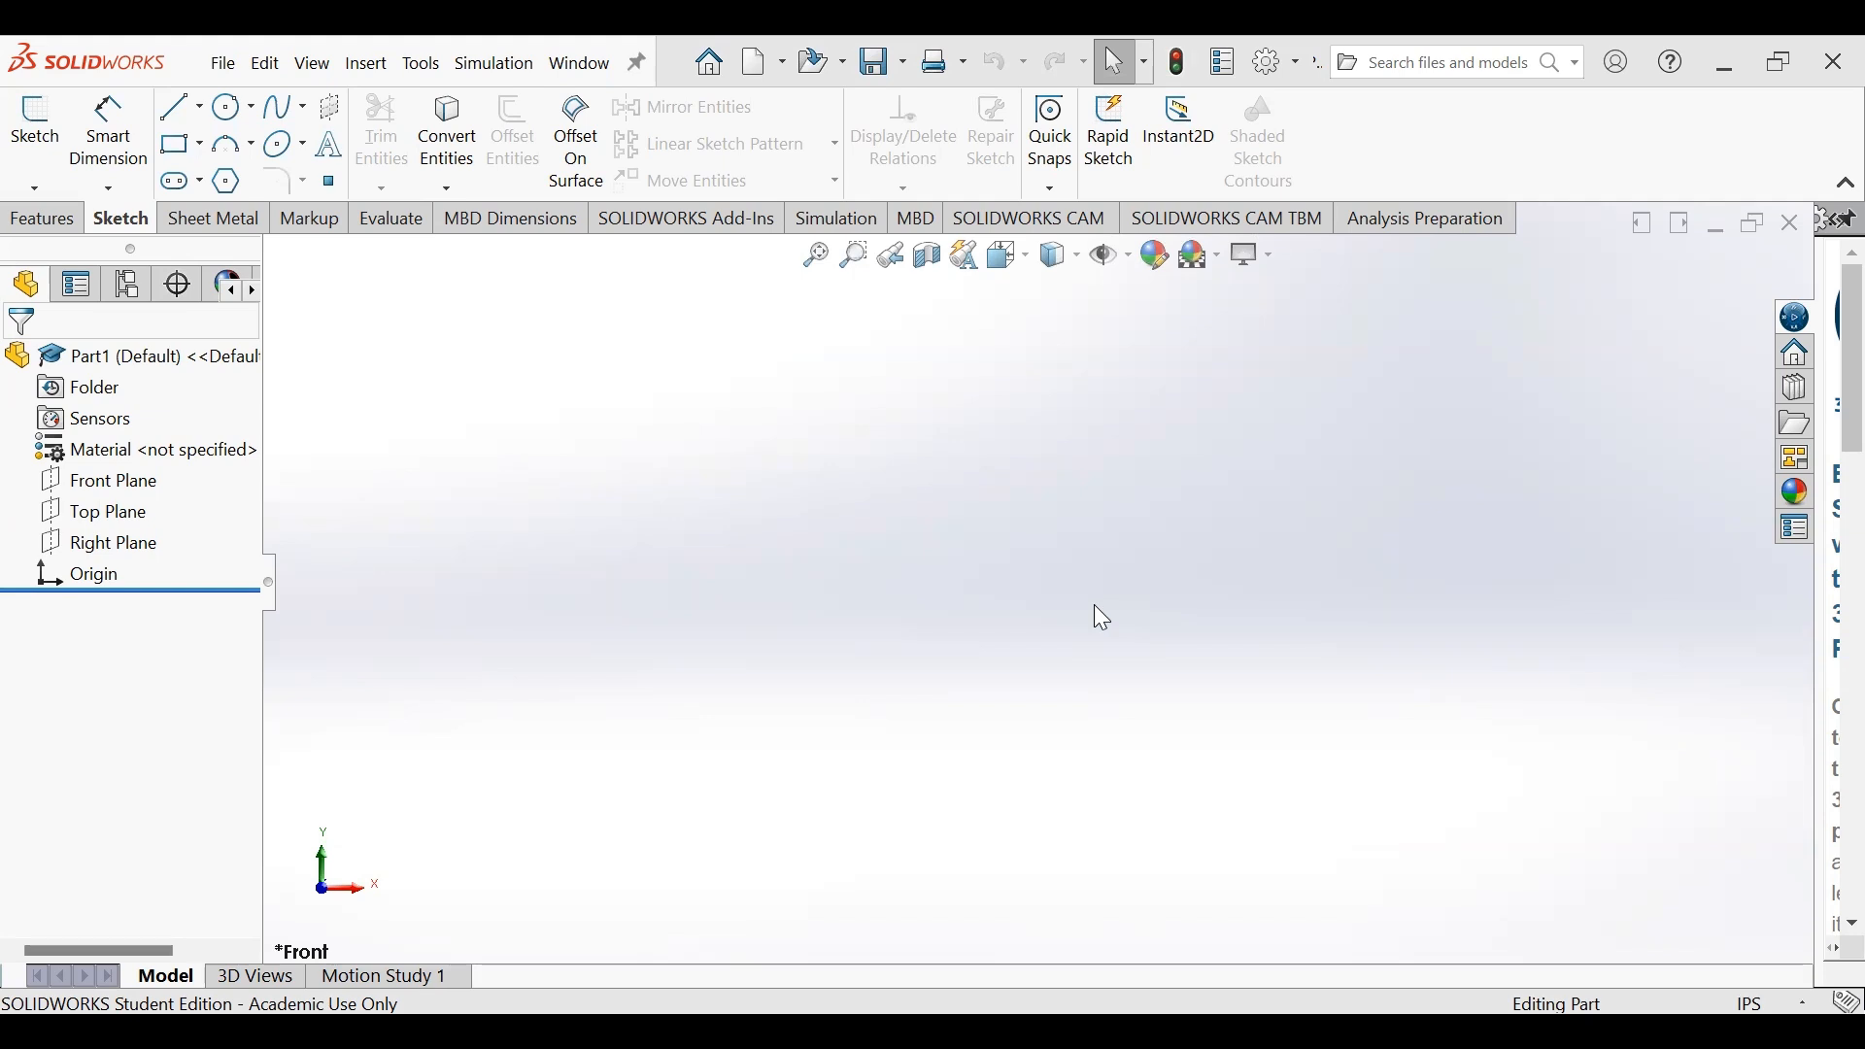
- Start a sketch on the Top Plane and draw a corner rectangle from the origin, about 4.35 by 2.78 in
left_click(30, 151)
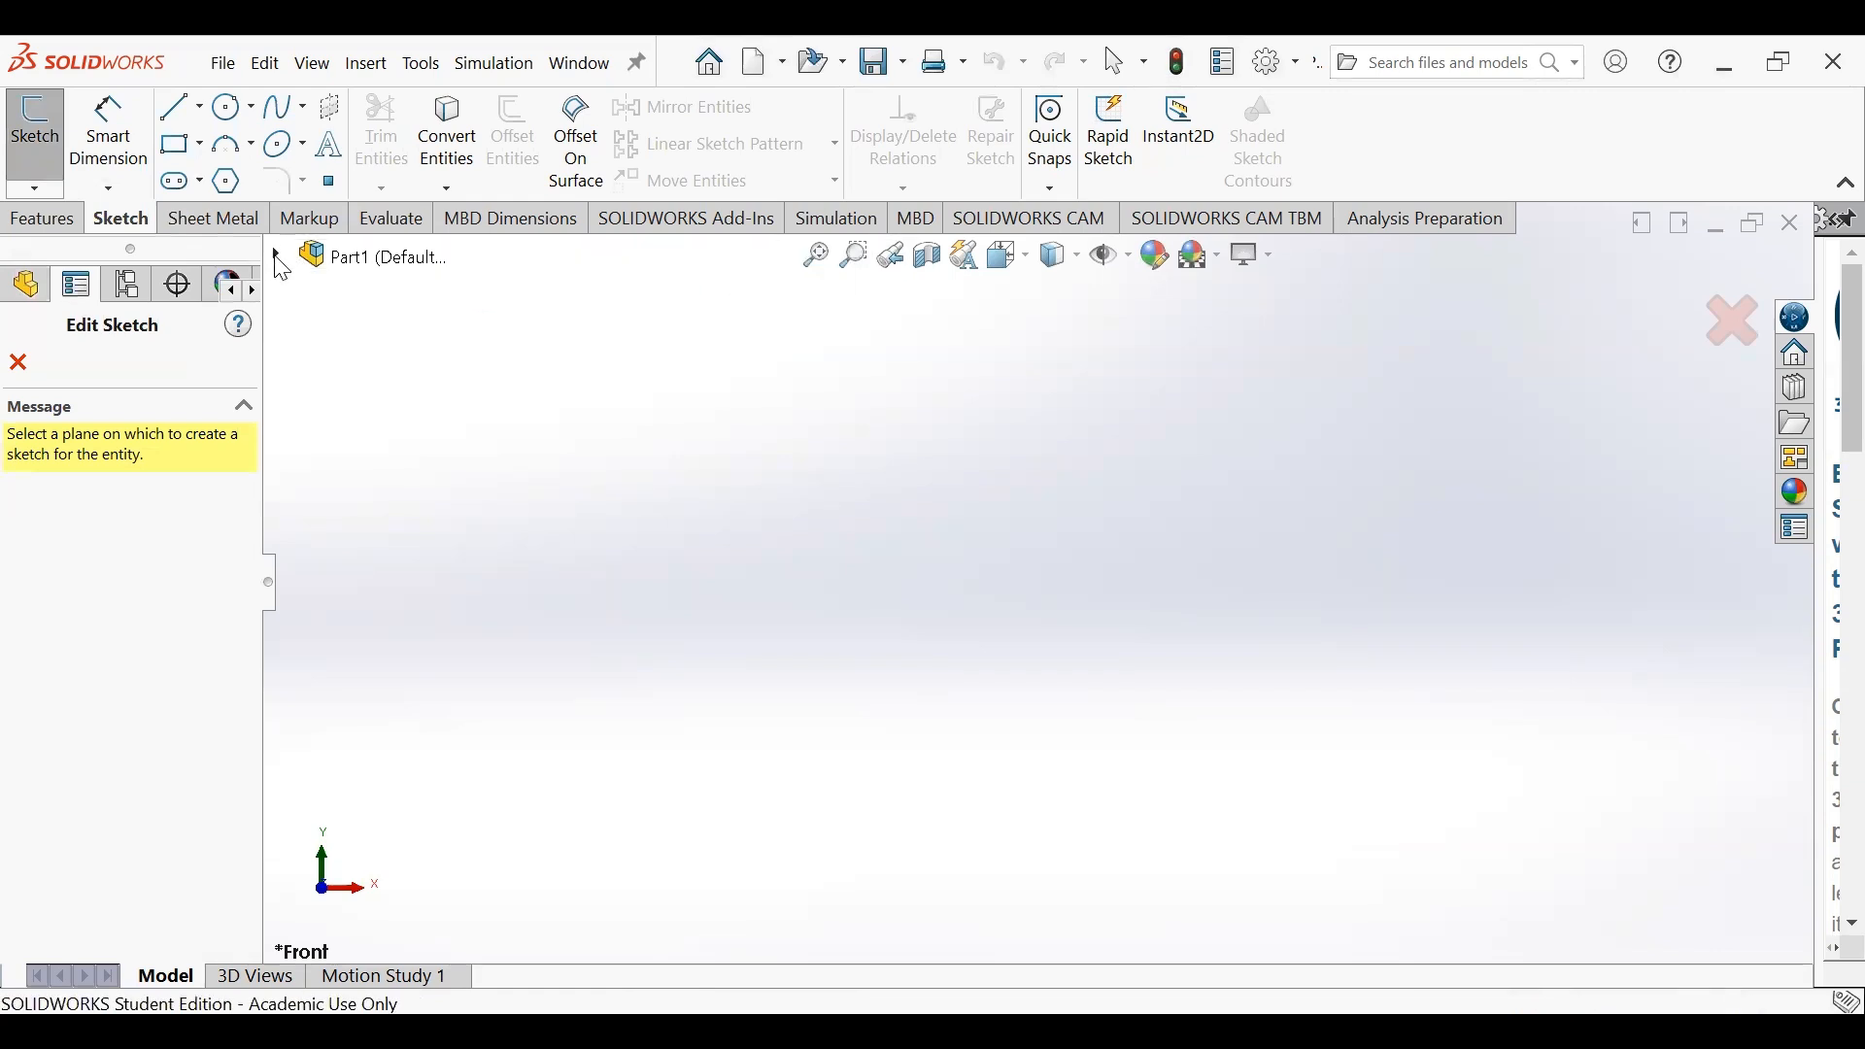
left_click(278, 258)
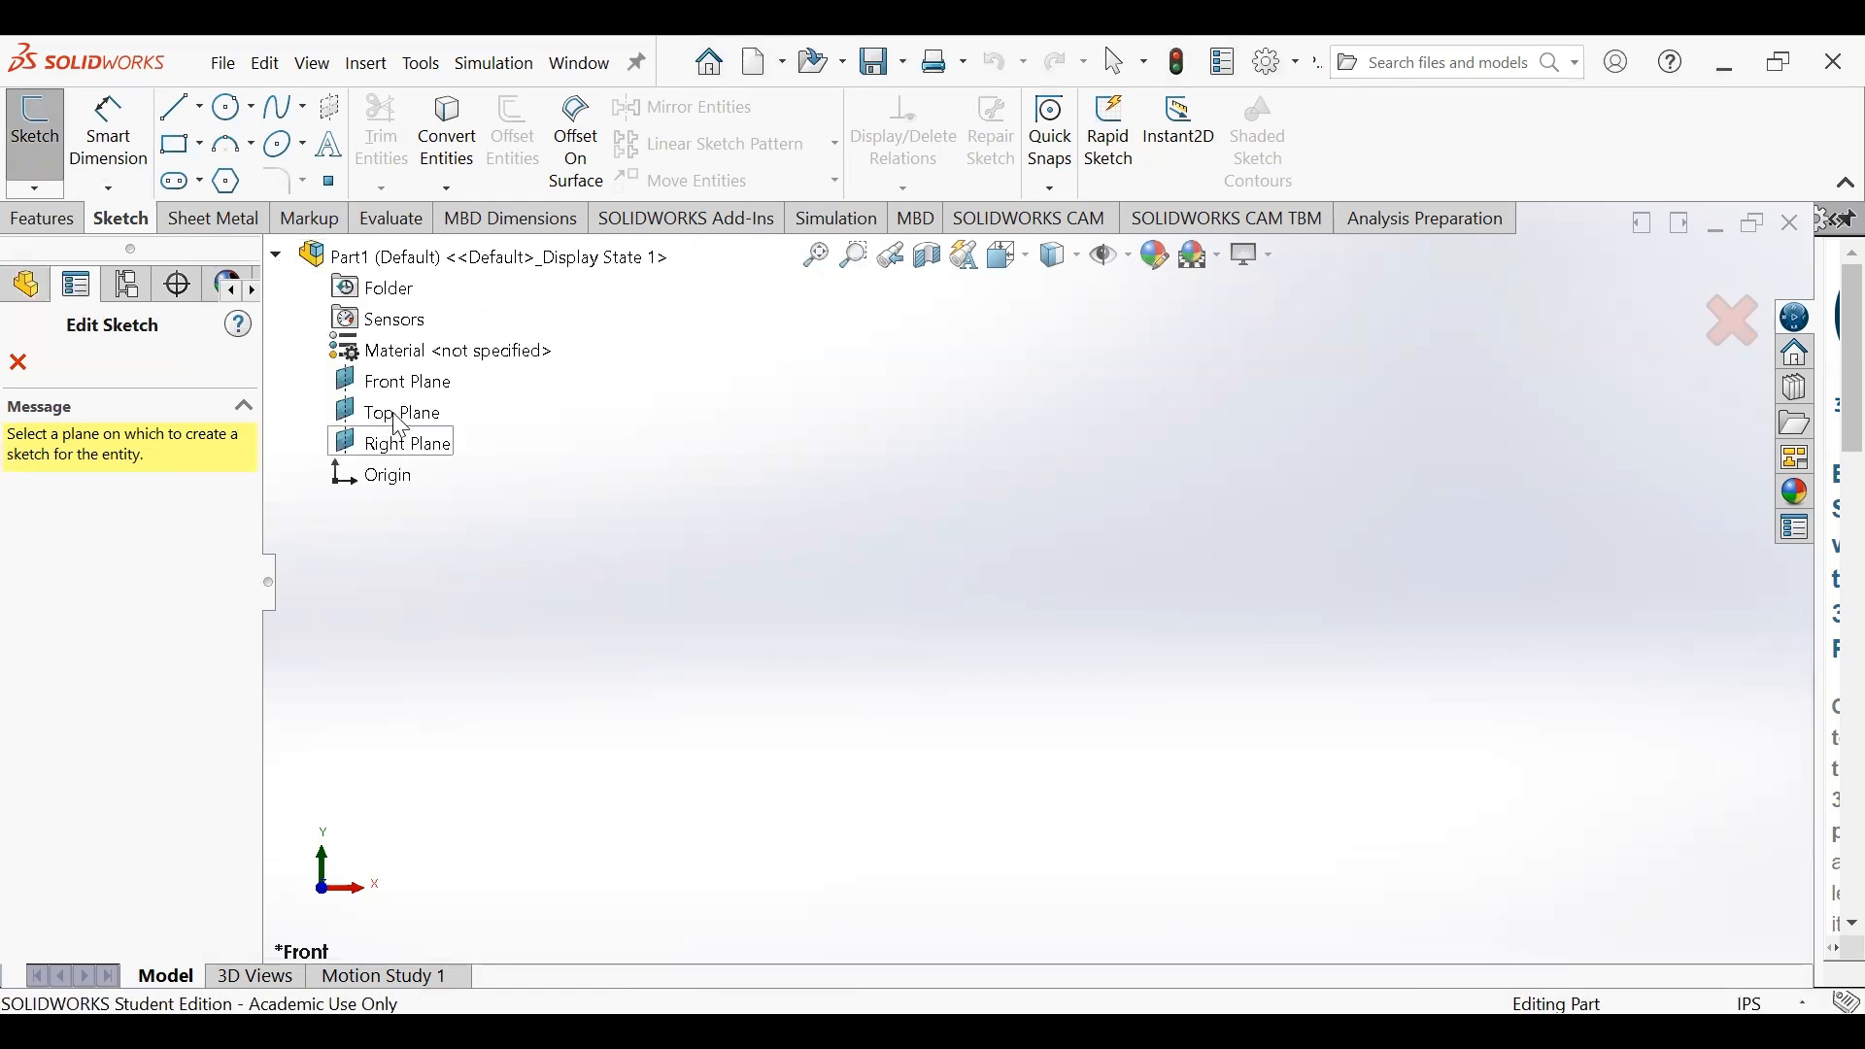
left_click(394, 413)
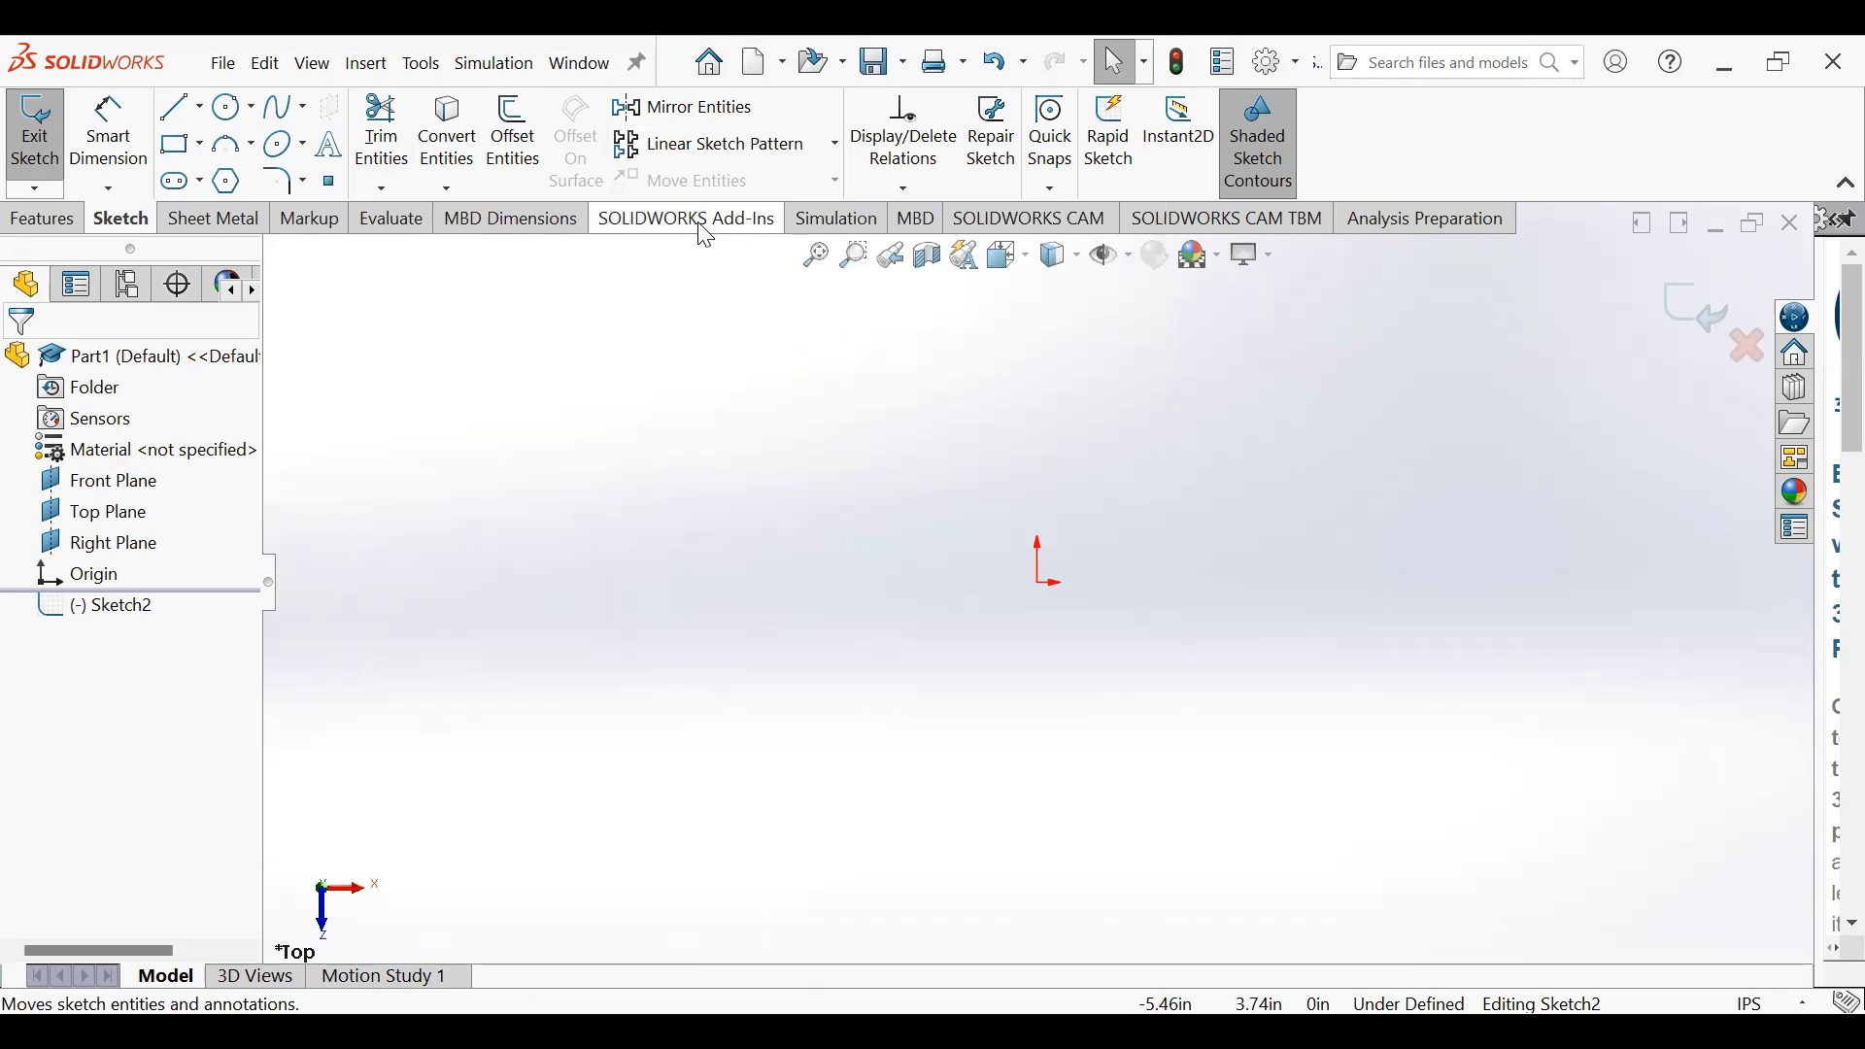
left_click(181, 148)
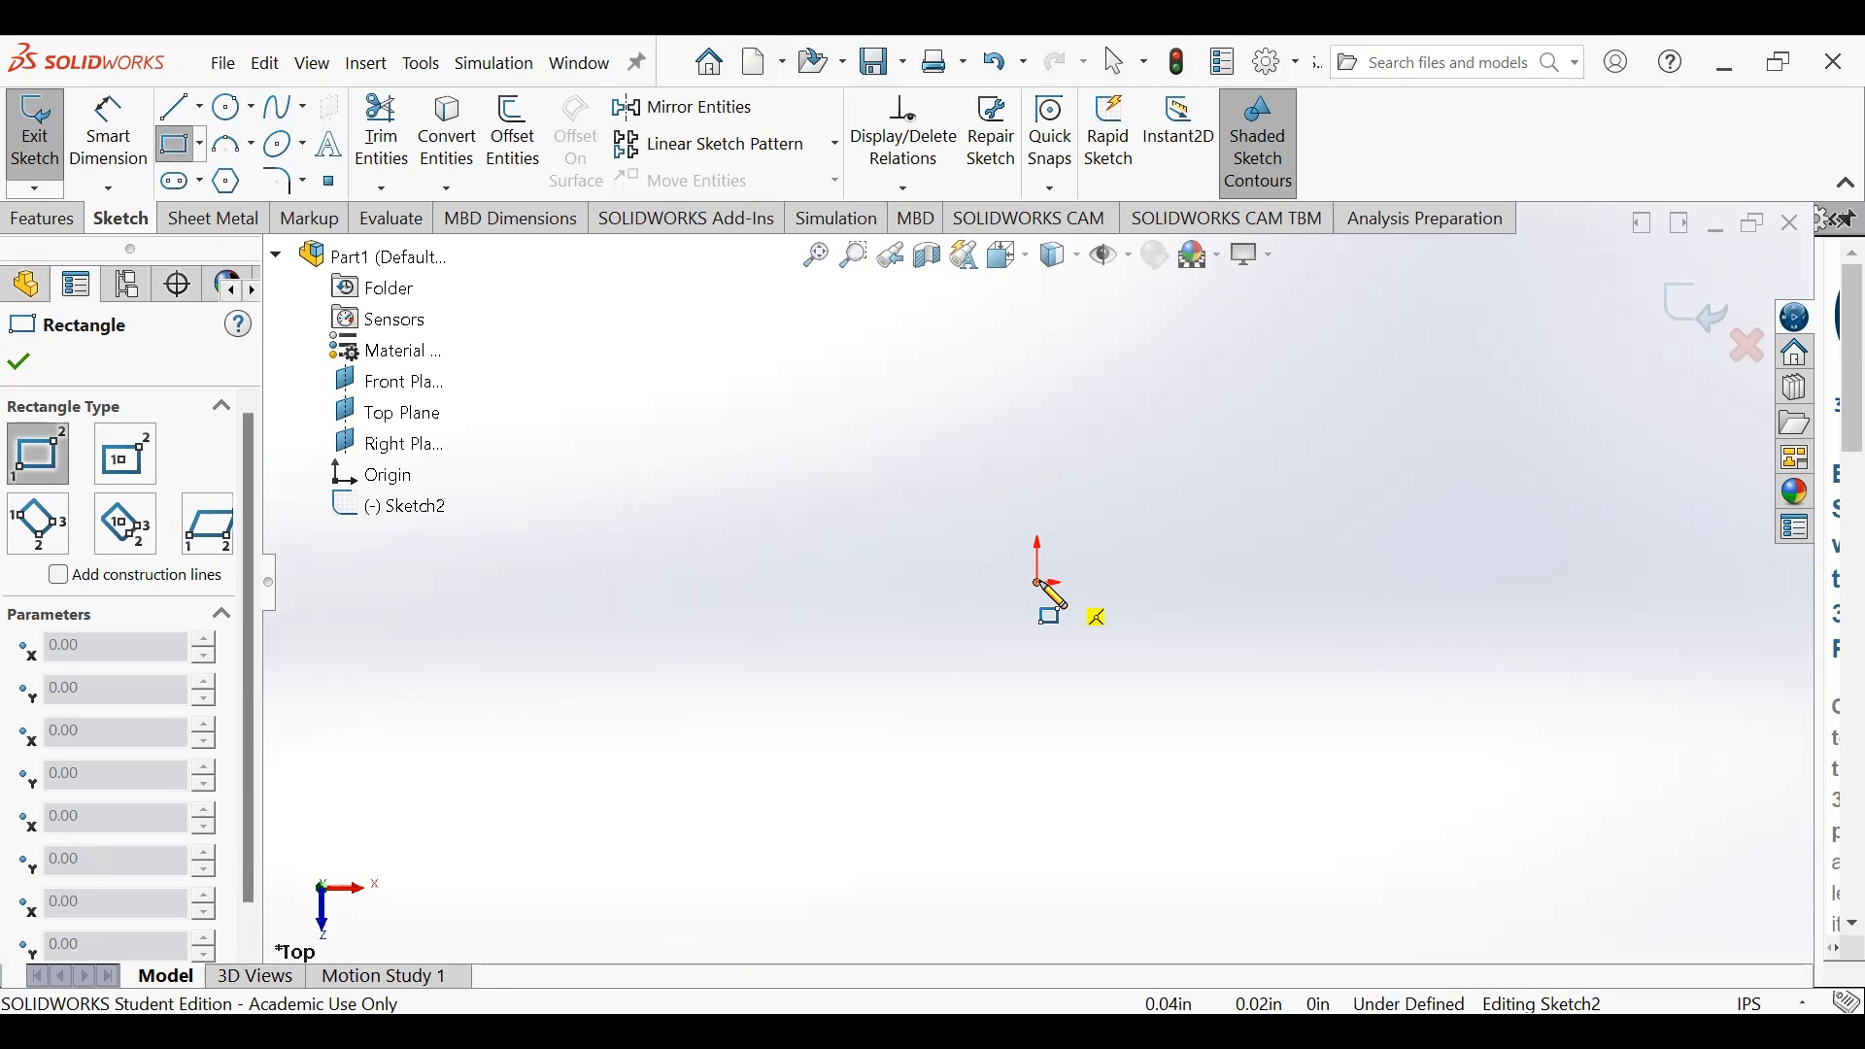
left_click(1036, 582)
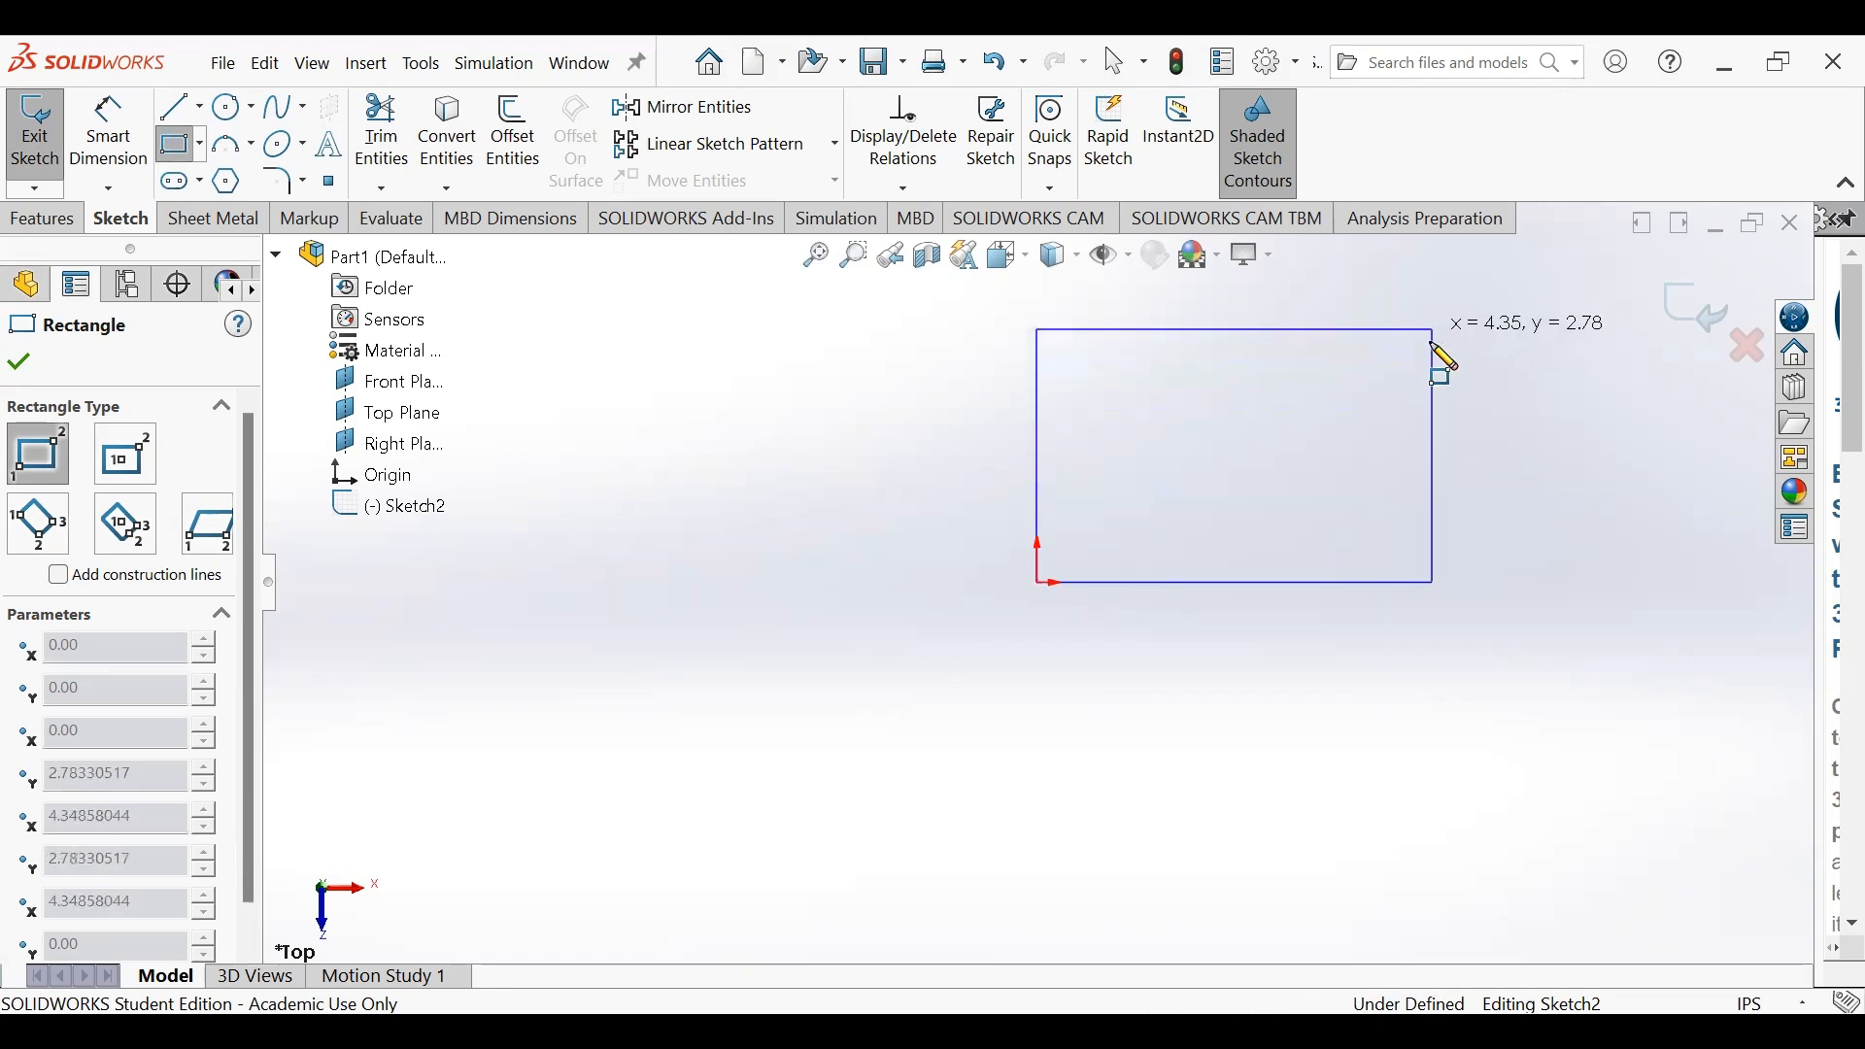
left_click(1434, 330)
- Dimension the rectangle's left vertical edge to 7 in with Smart Dimension
left_click(108, 136)
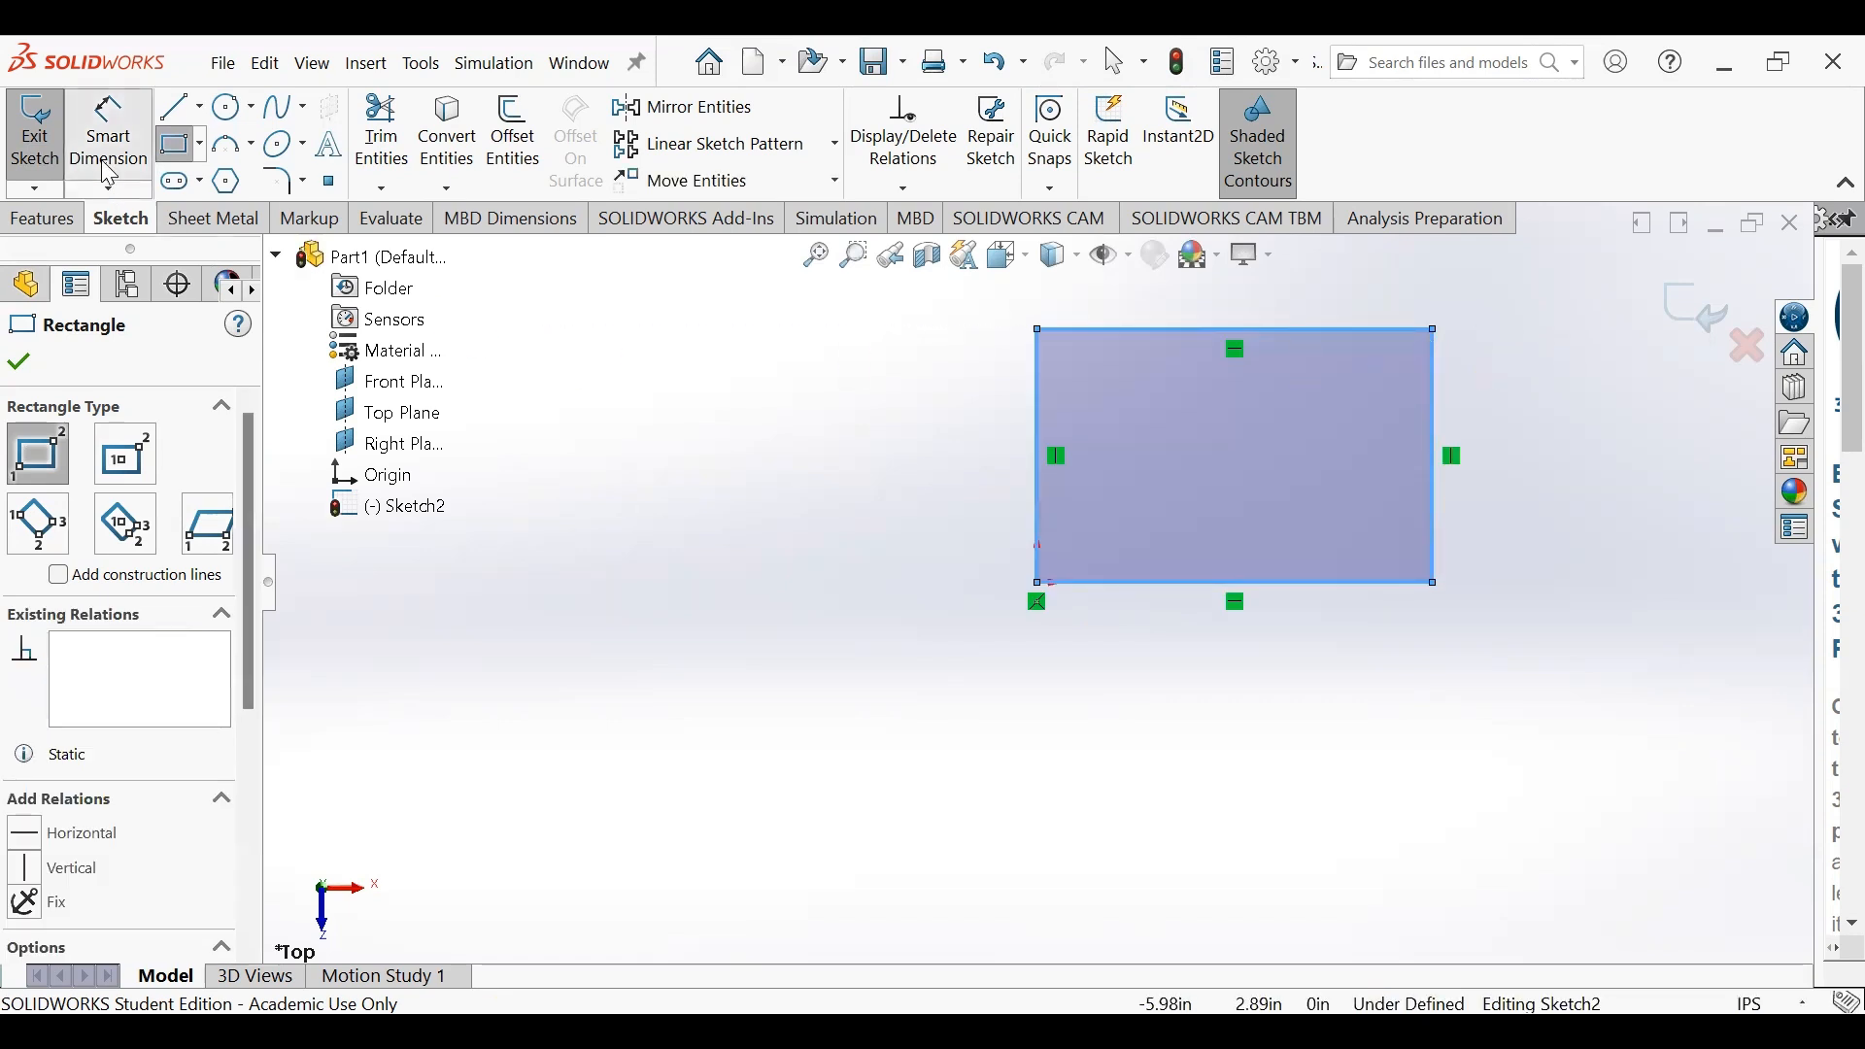
left_click(1041, 439)
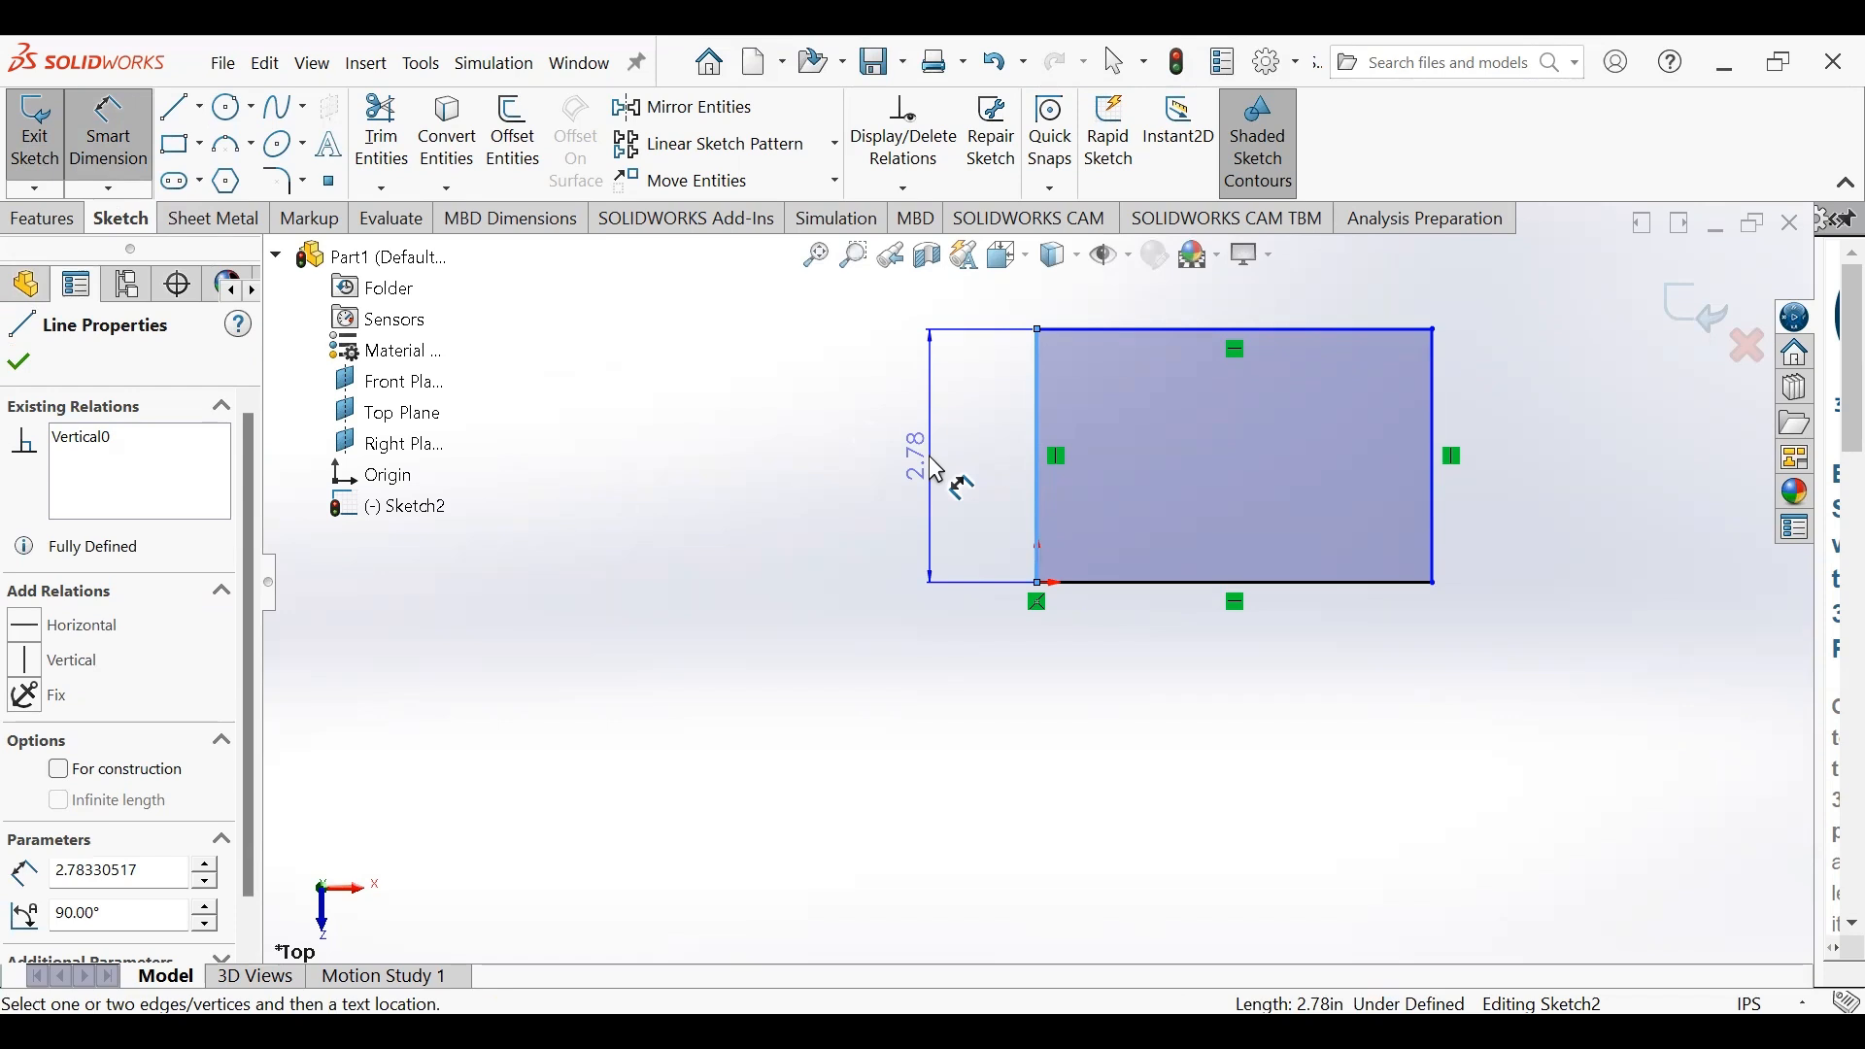
left_click(937, 470)
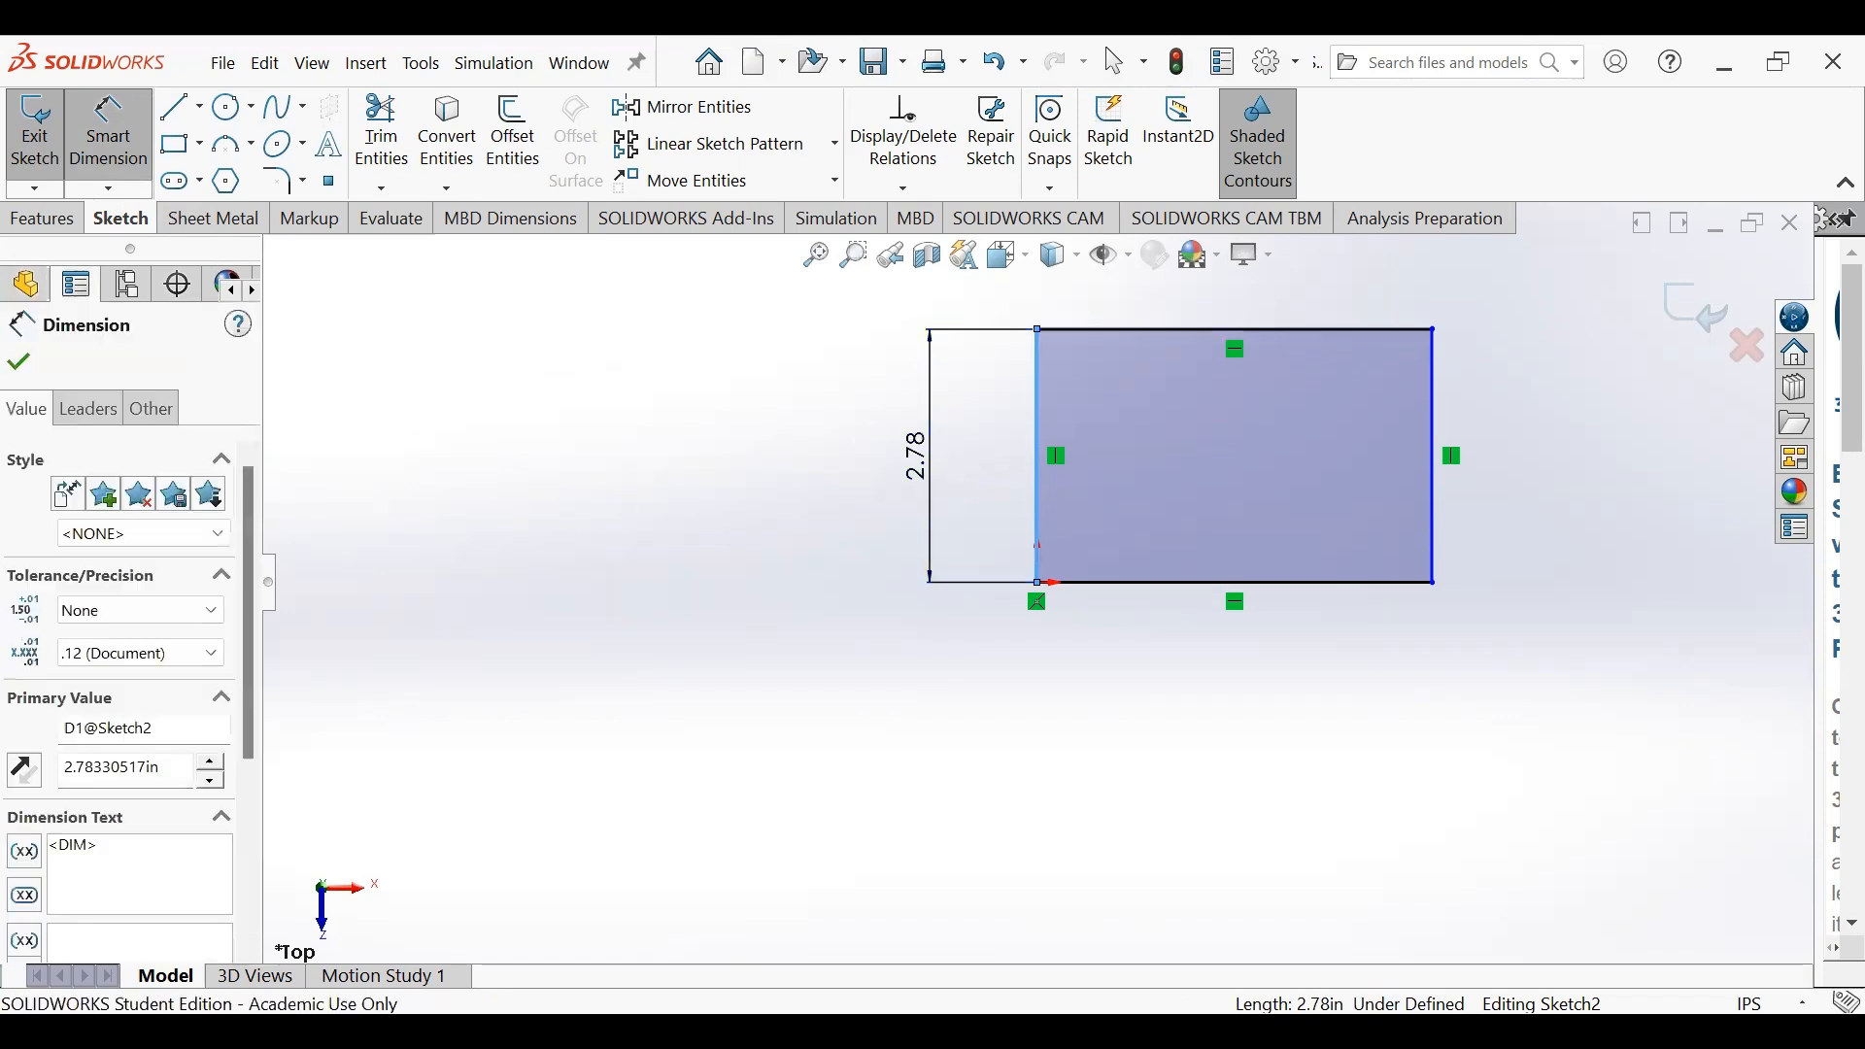
type("10")
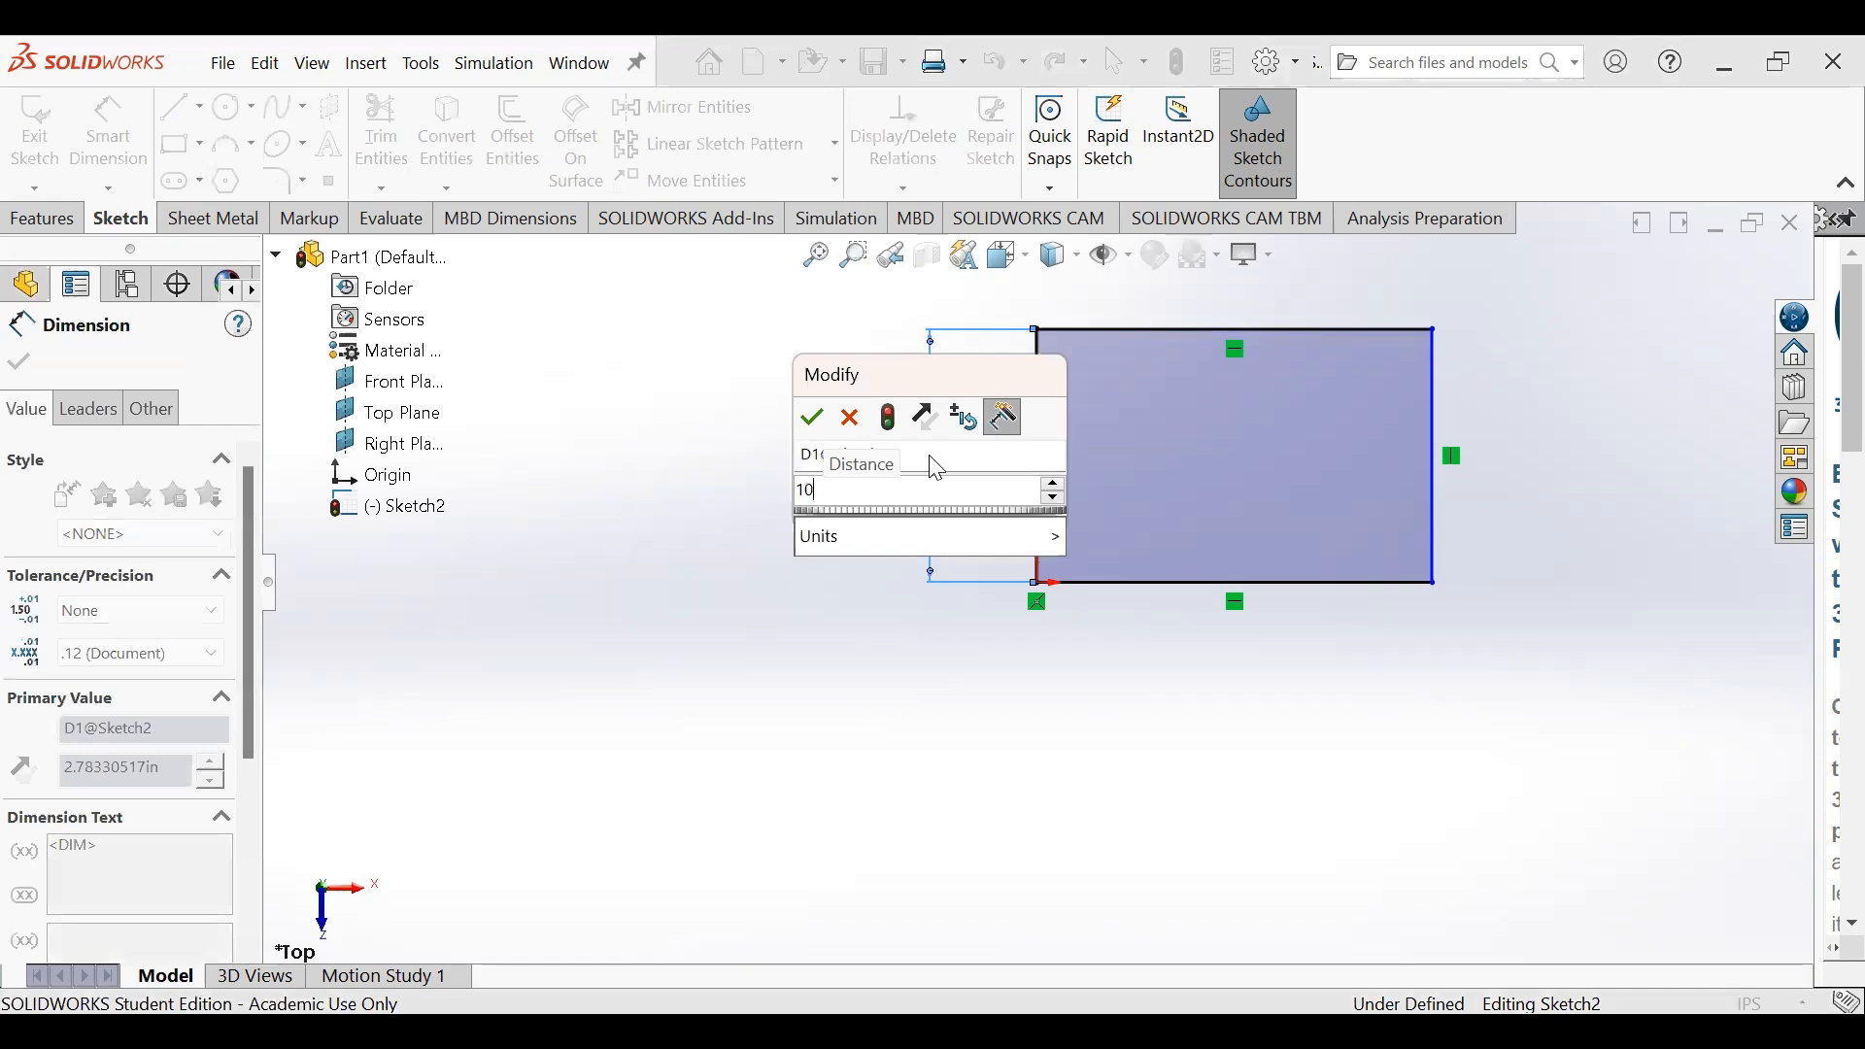
key("BackSpace")
key("BackSpace")
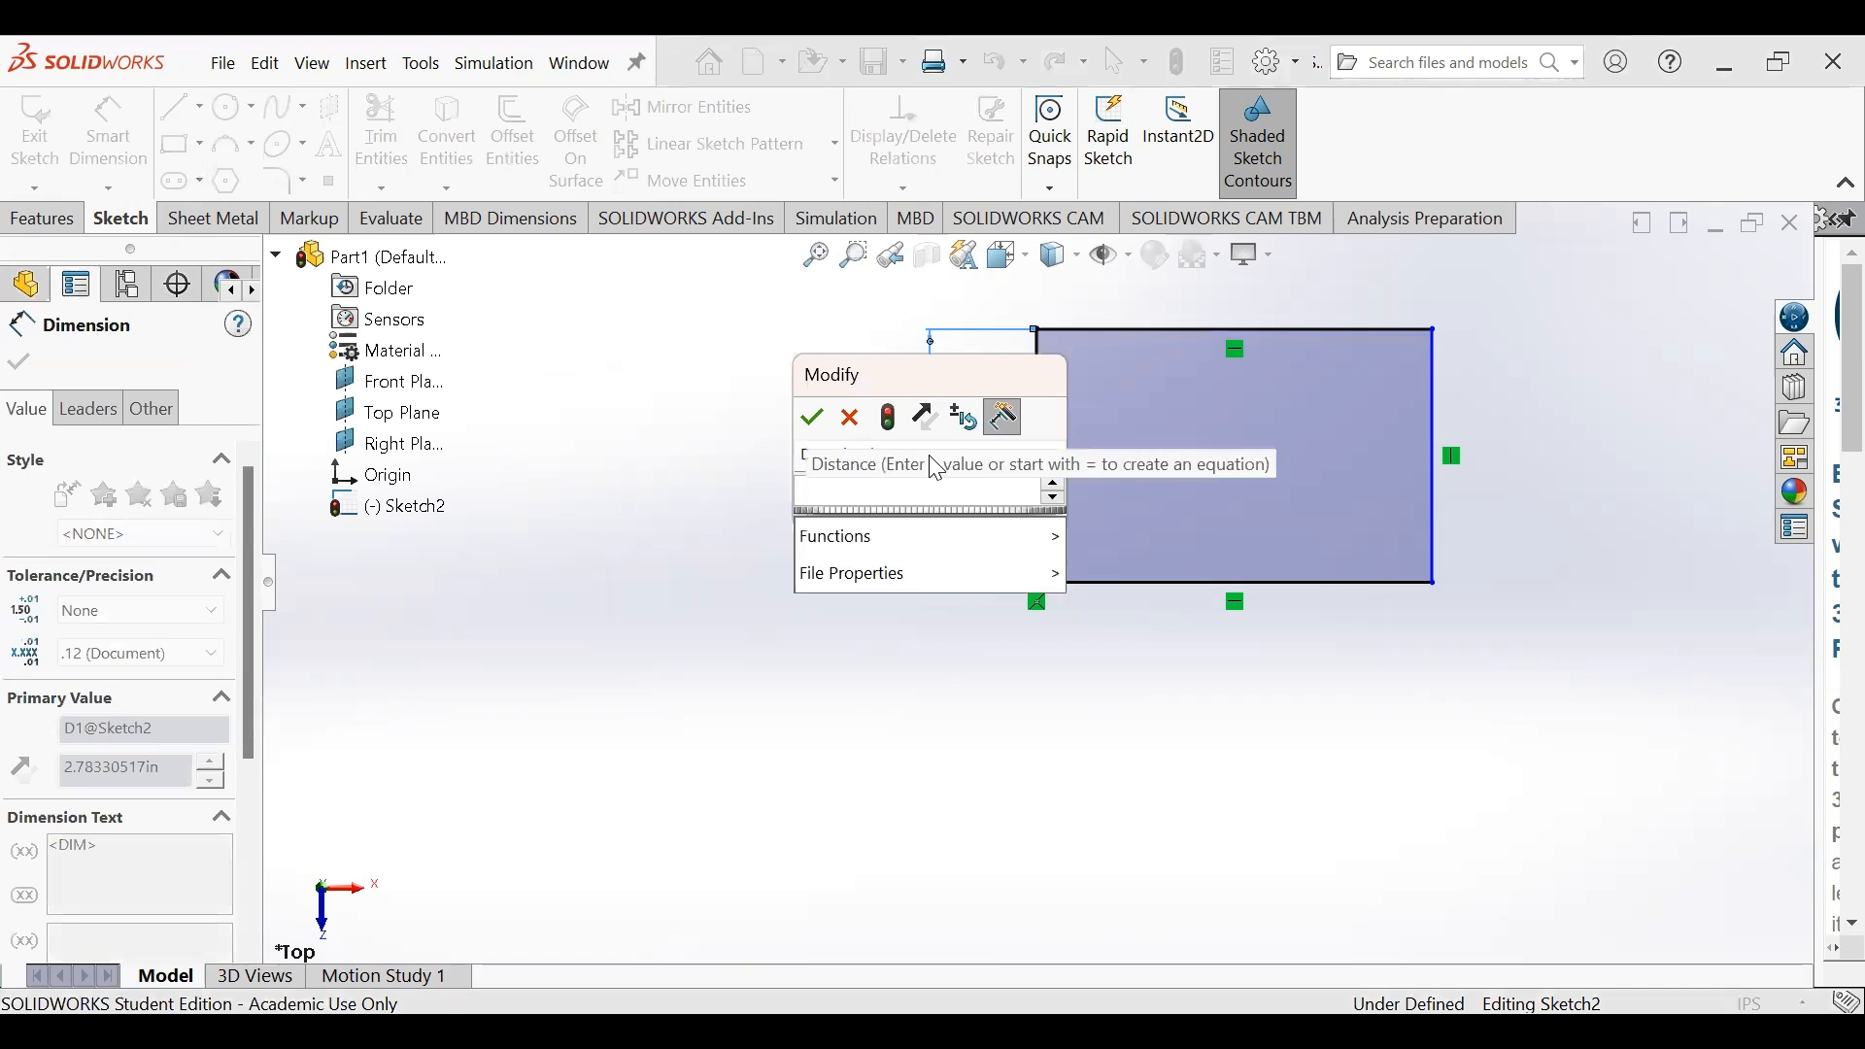
type("7")
key("Return")
key("Escape")
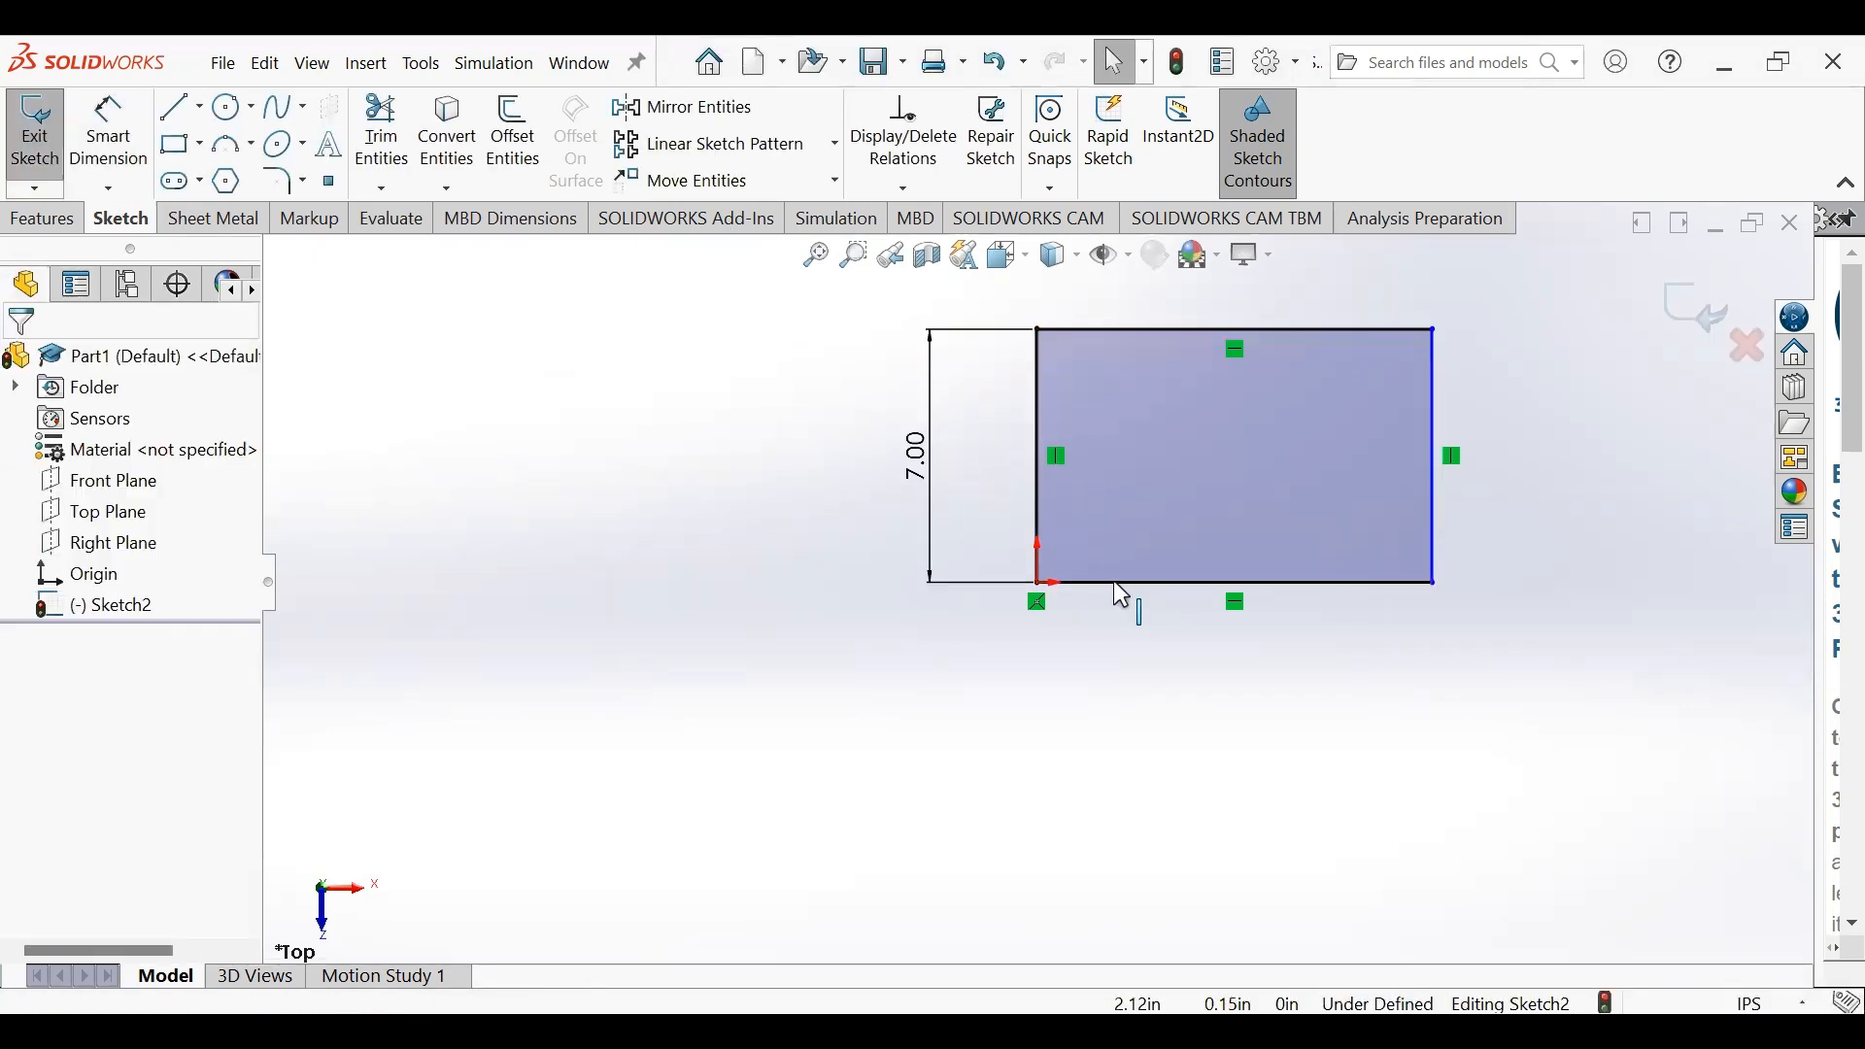
- Add an Equal relation between the rectangle's bottom edge and left edge
left_click(1113, 581)
left_click(1037, 487, "ctrl")
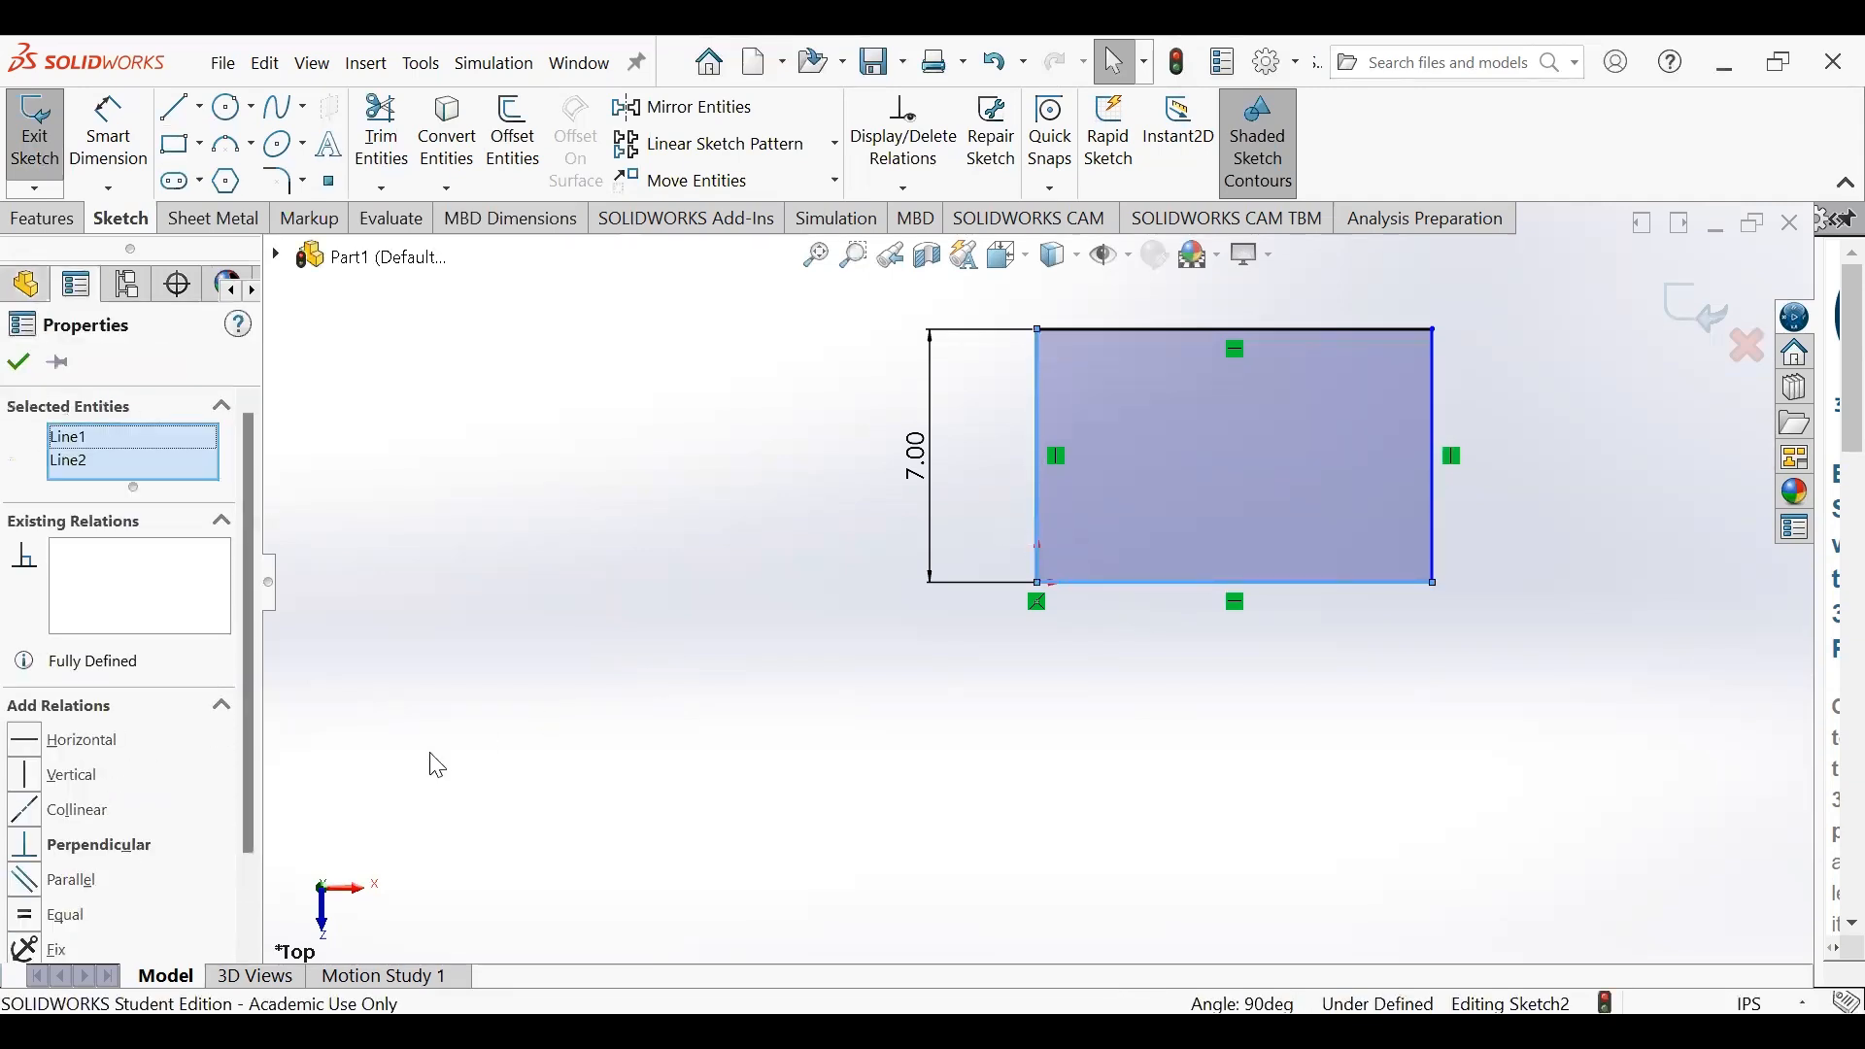
left_click(84, 917)
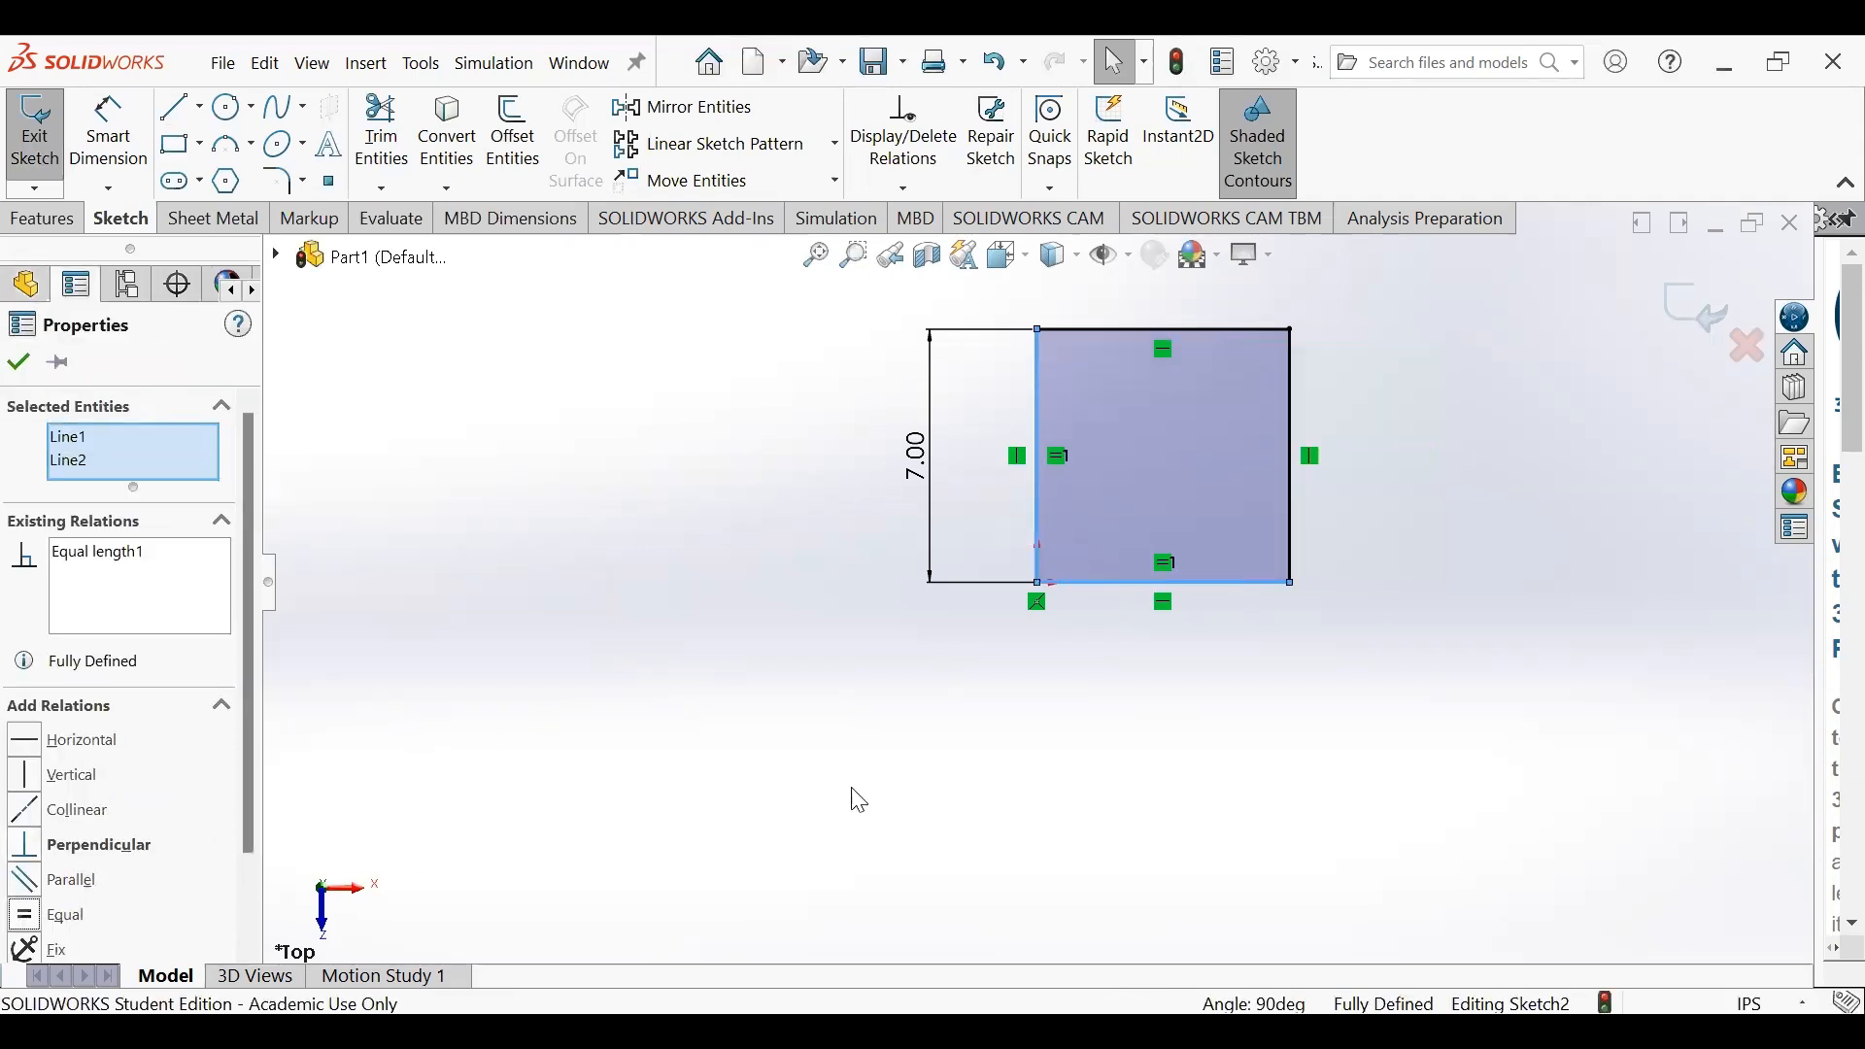
key("Escape")
- Set the square's left edge dimension to 10 in
scroll(1264, 540, "down", 4)
scroll(1122, 516, "up", 3)
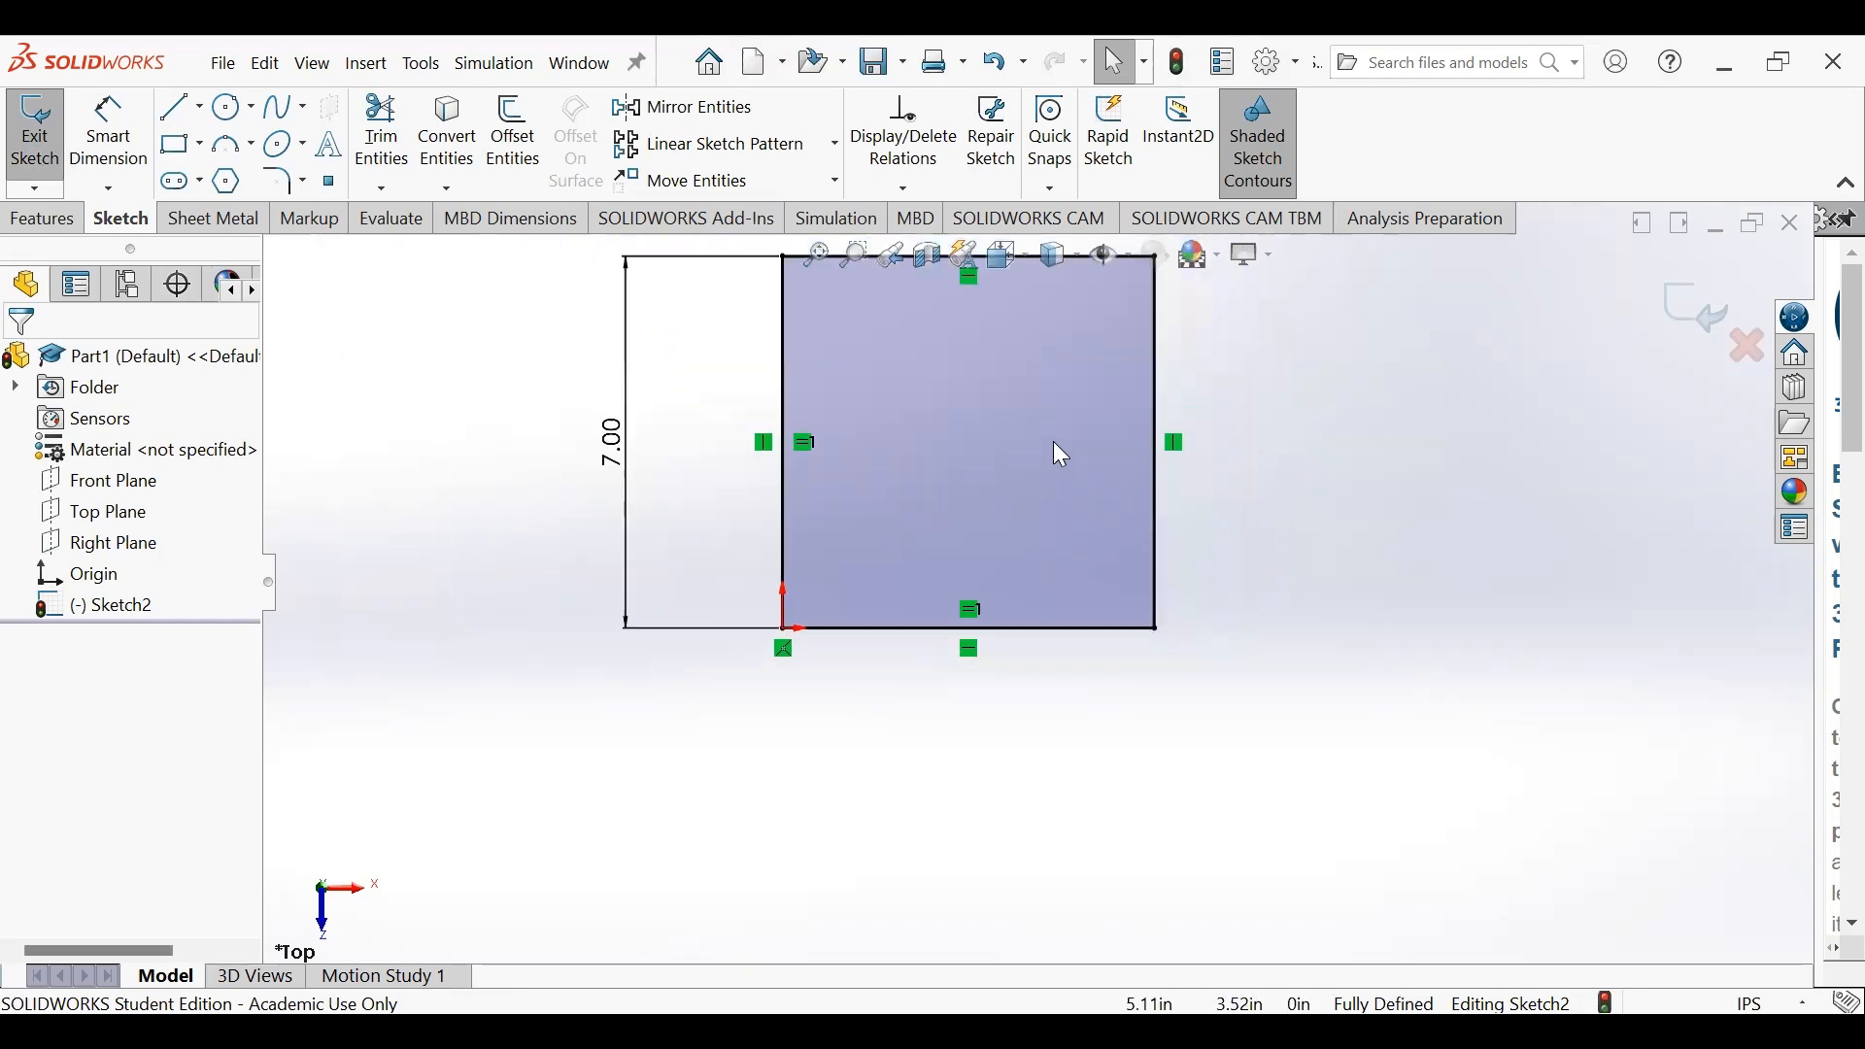
left_click(621, 444)
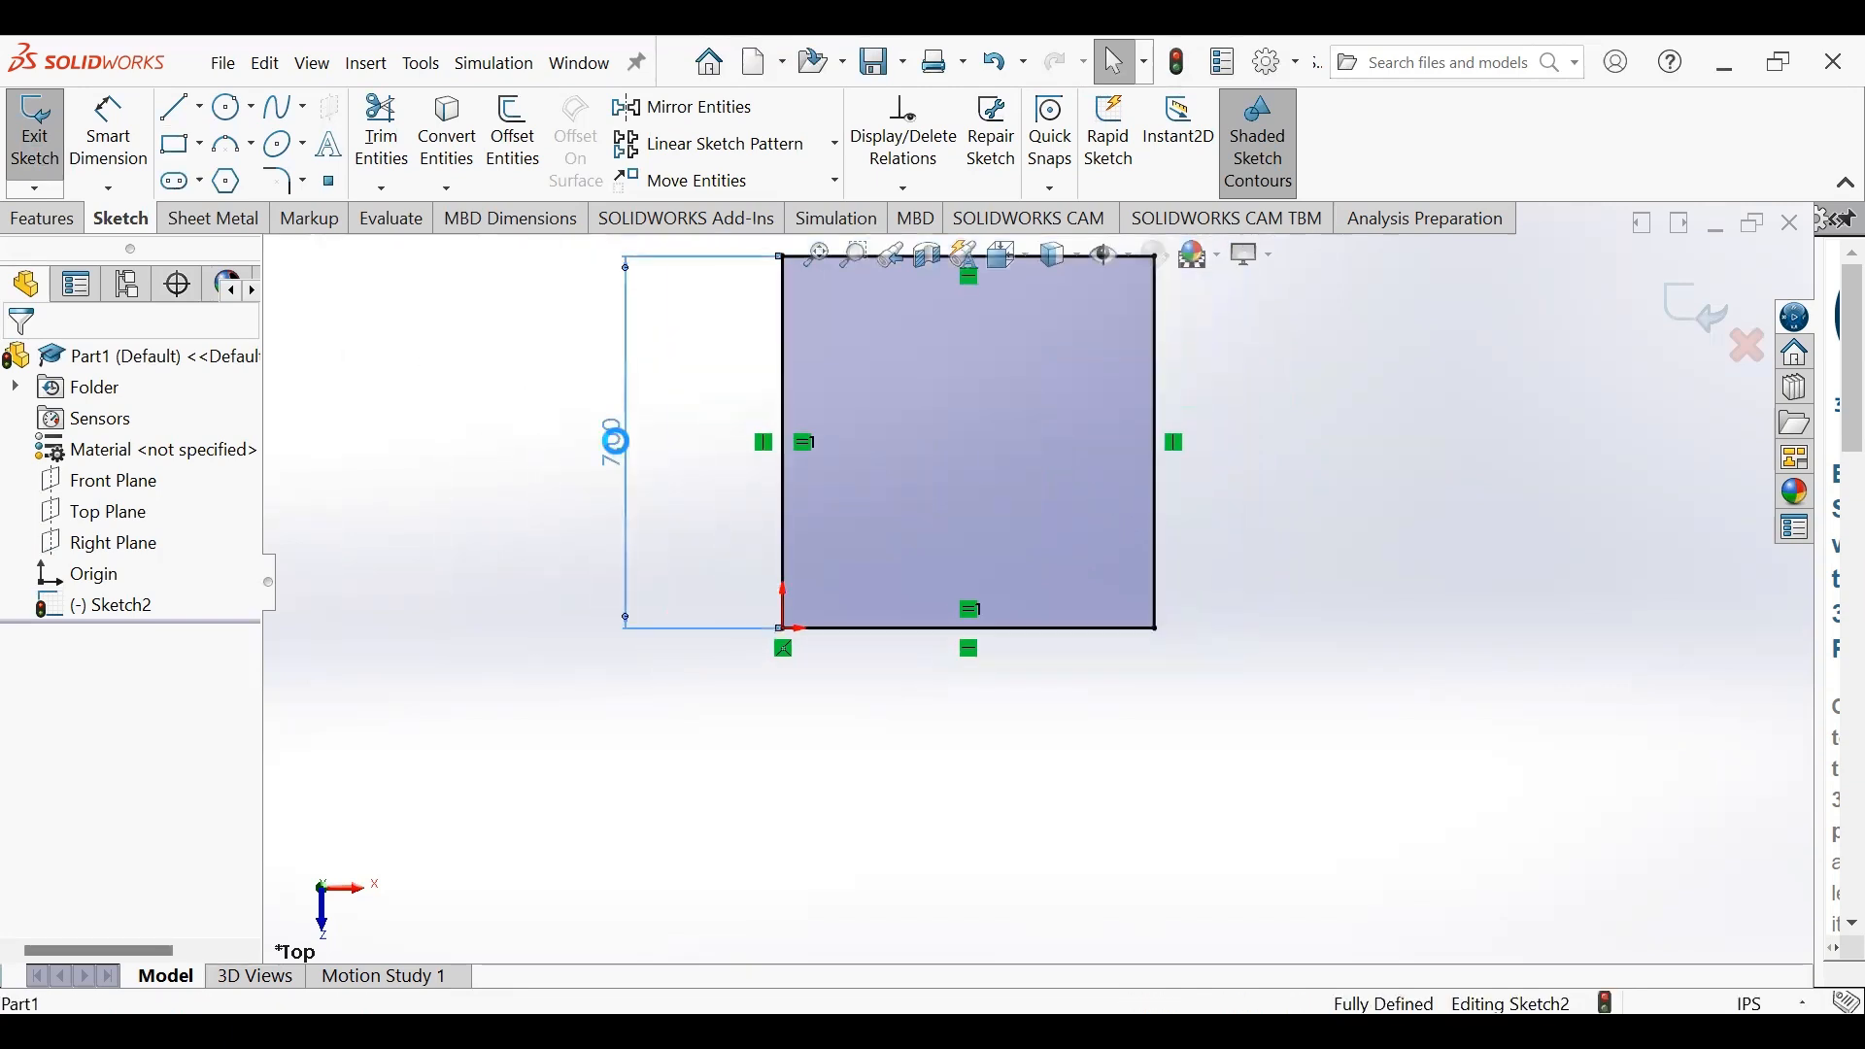
double_click(616, 441)
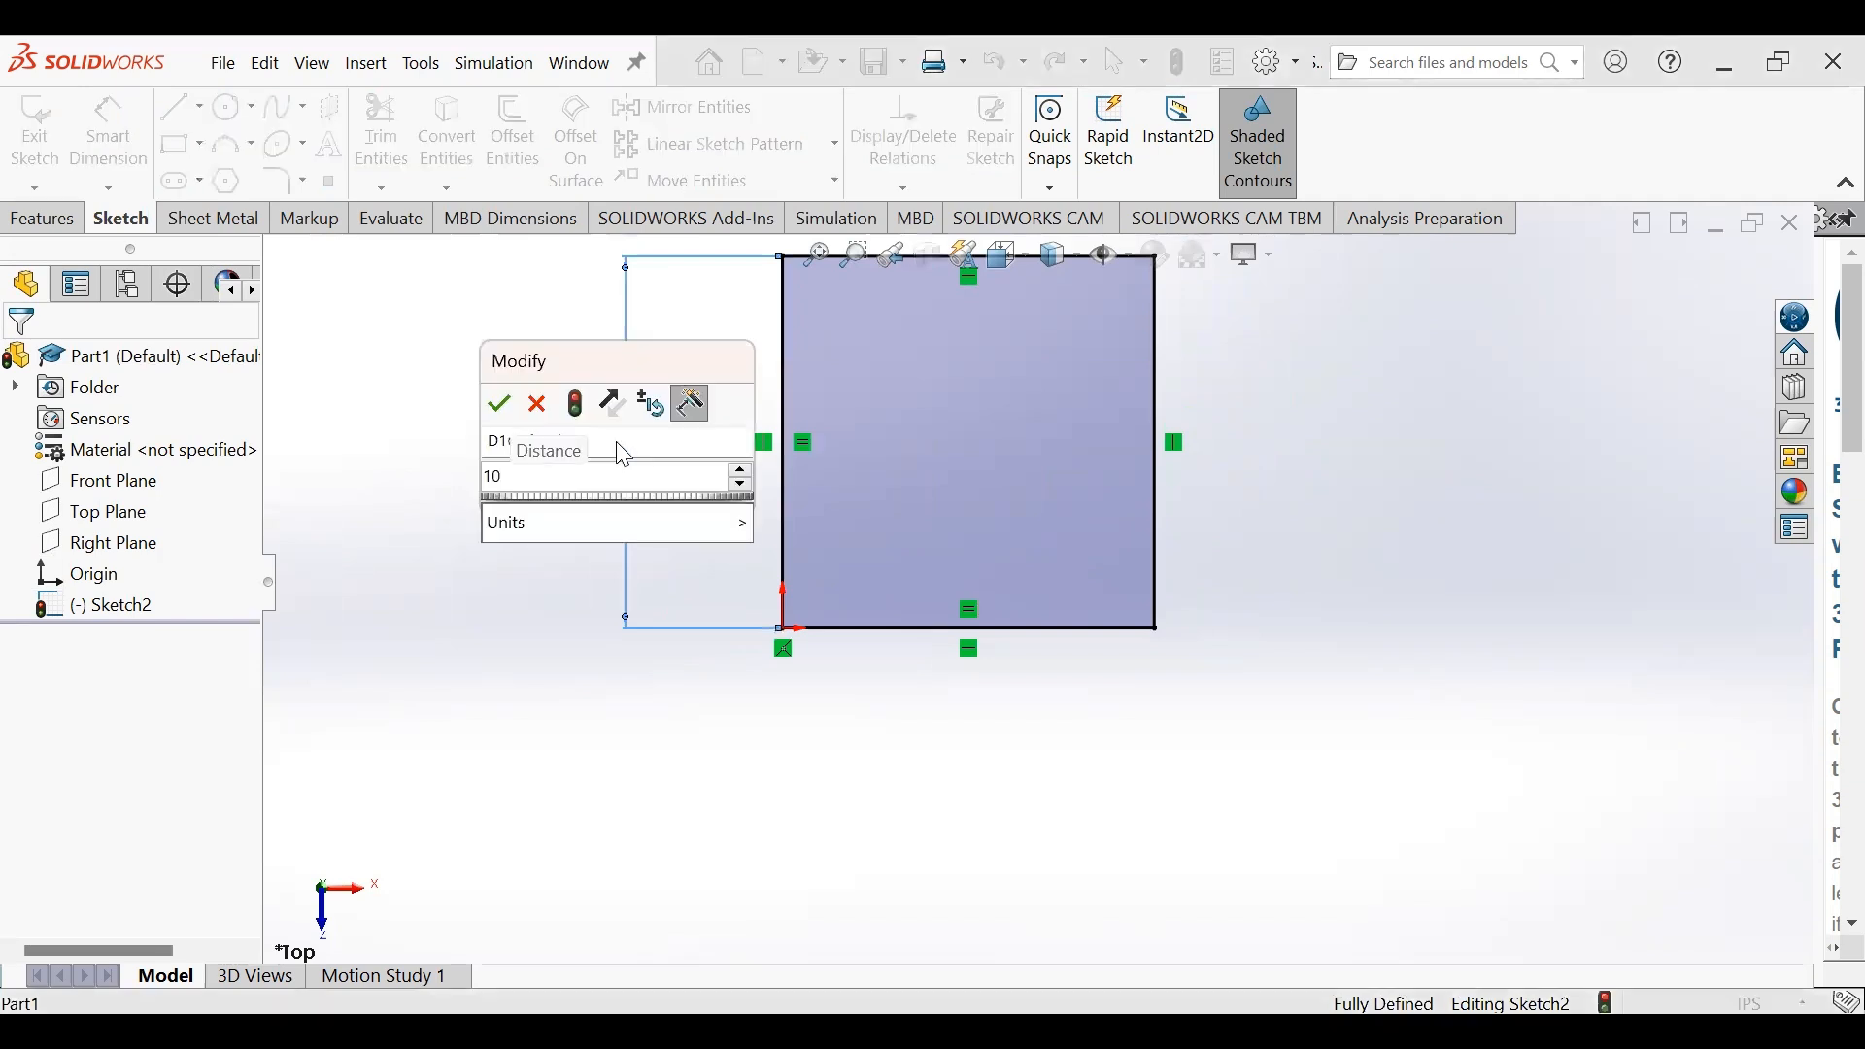
type("10")
key("Return")
- Sketch a tall corner rectangle inside the square, starting on its bottom edge, about 1.95 in wide and 7.43 in high
scroll(1228, 480, "down", 5)
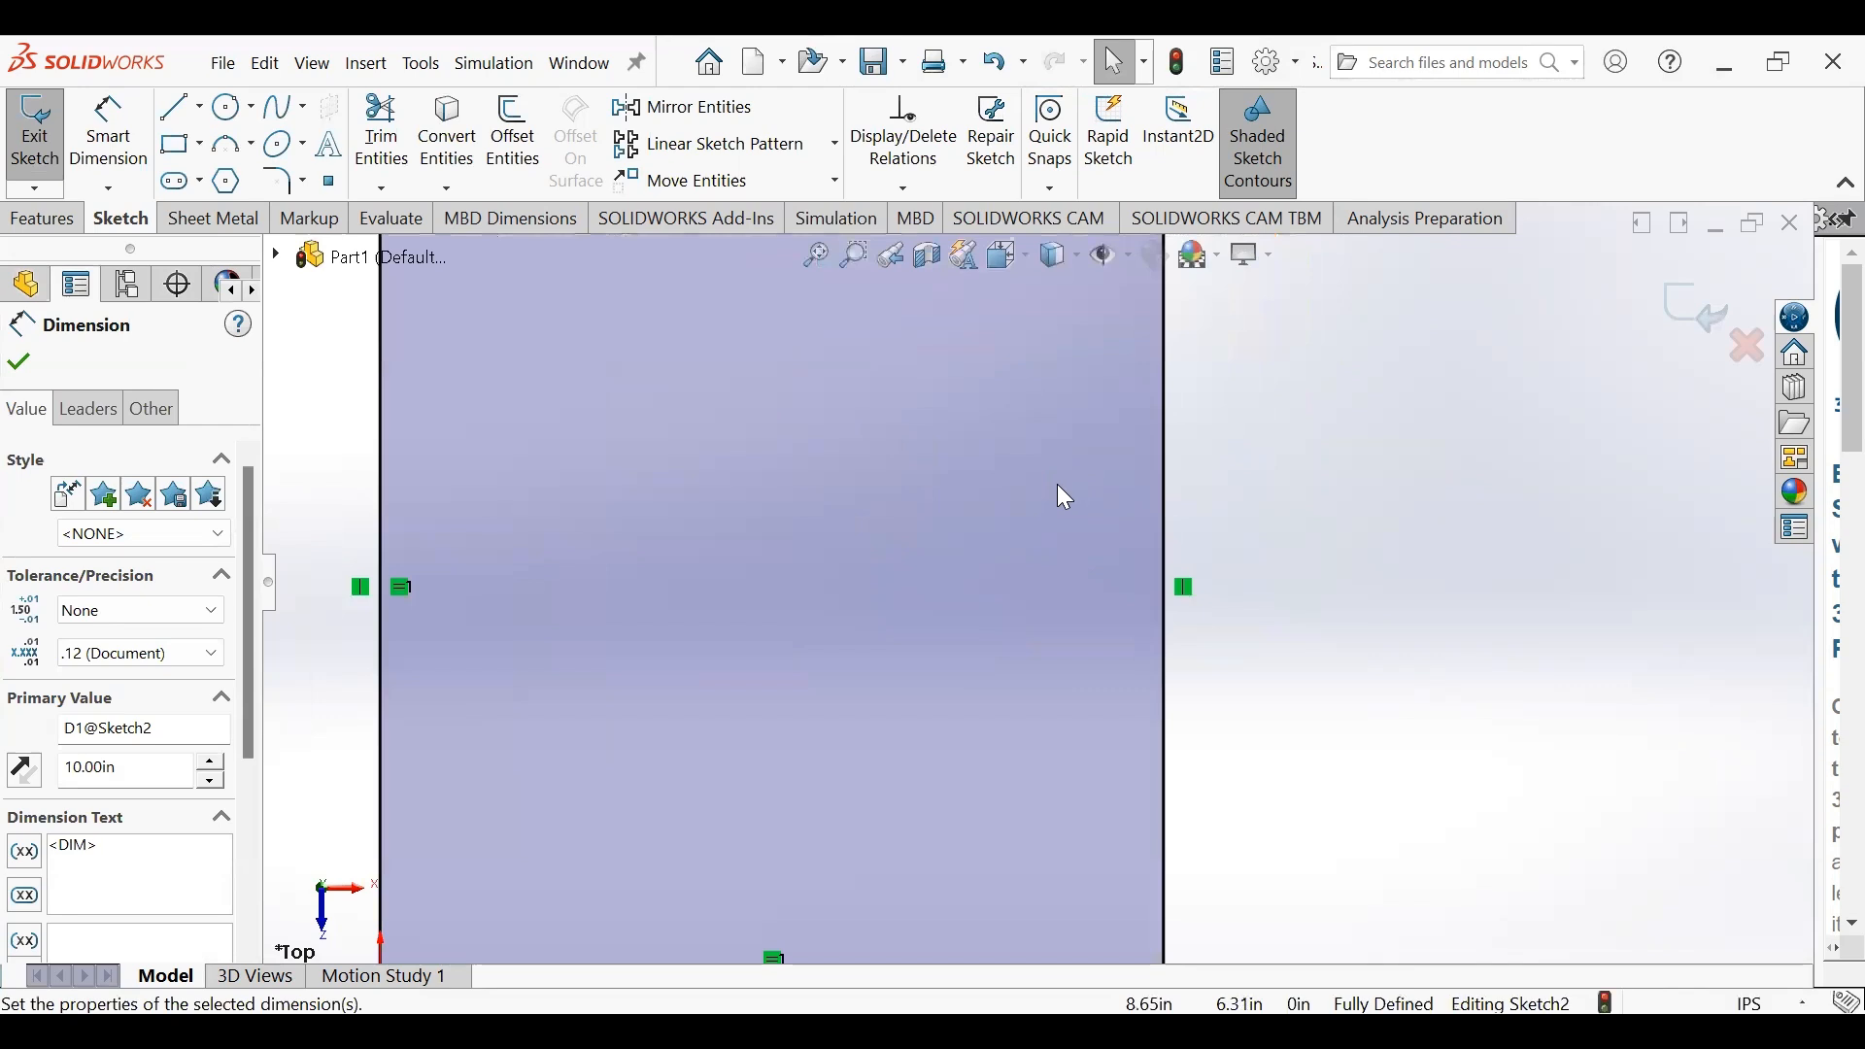
scroll(1065, 497, "up", 2)
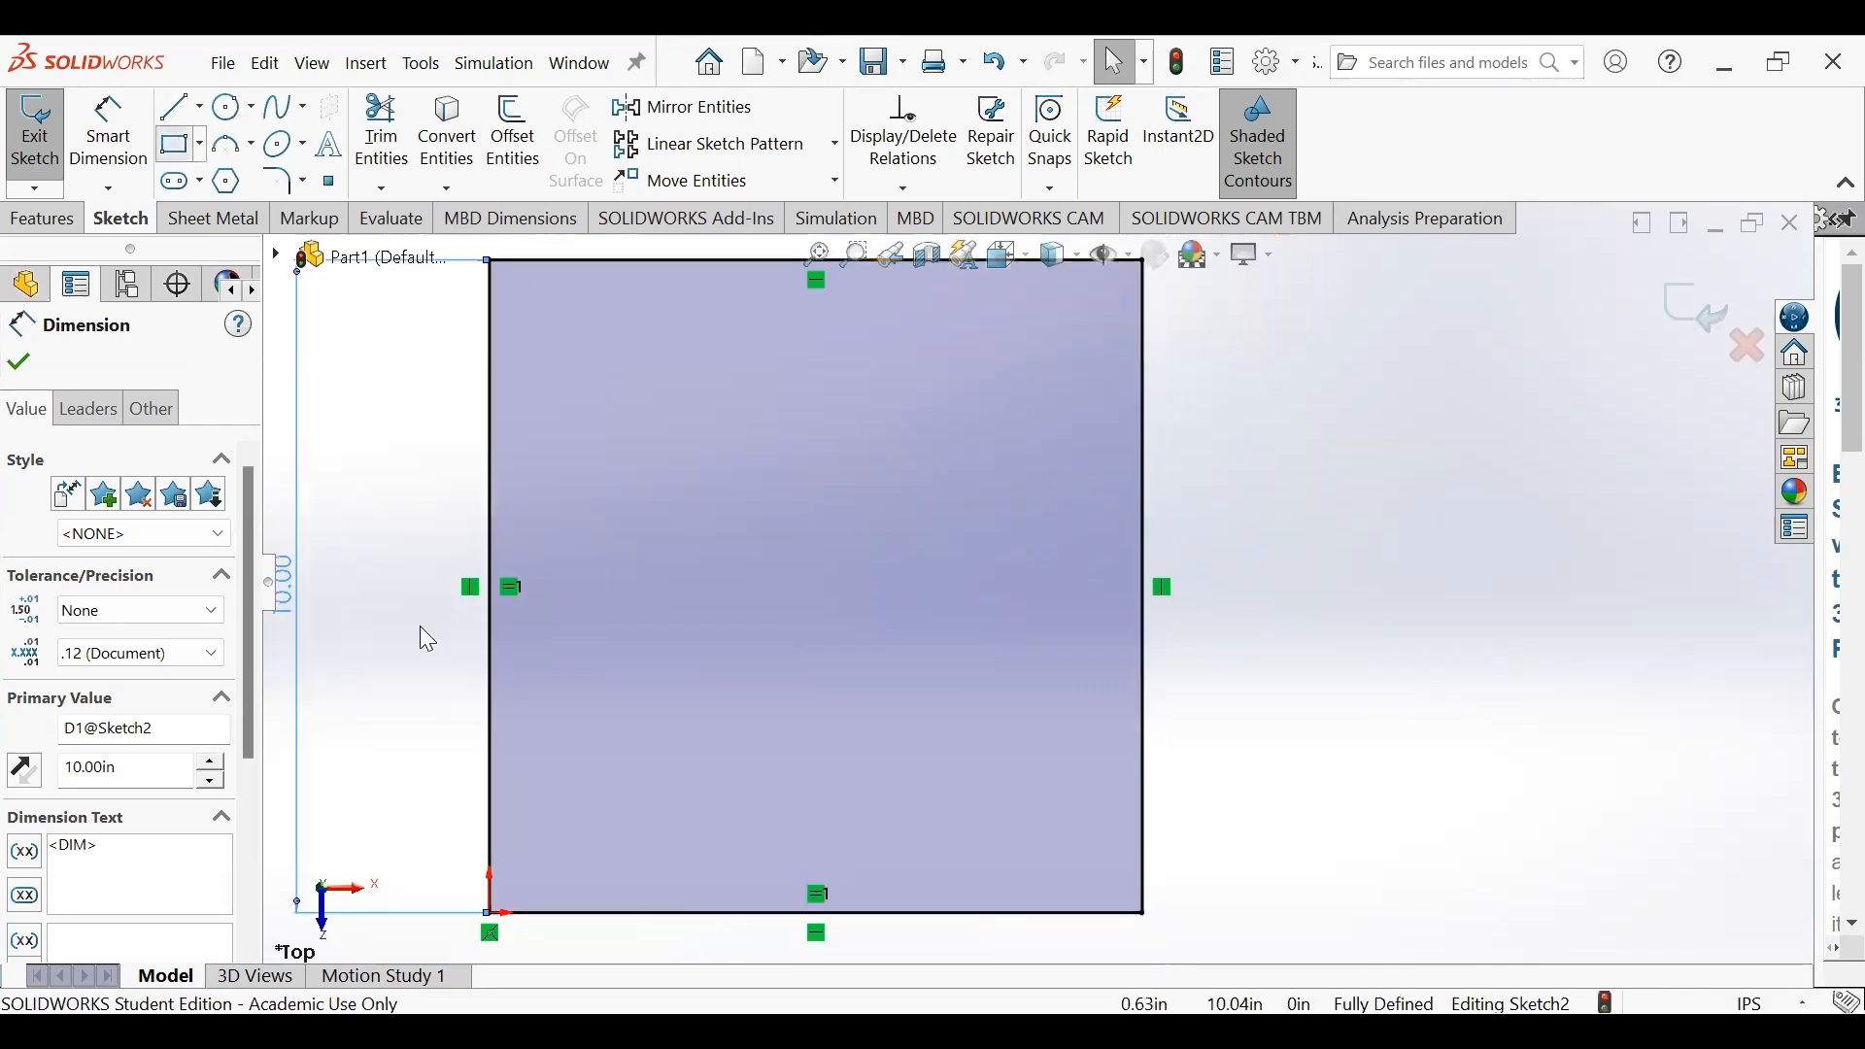
left_click(604, 912)
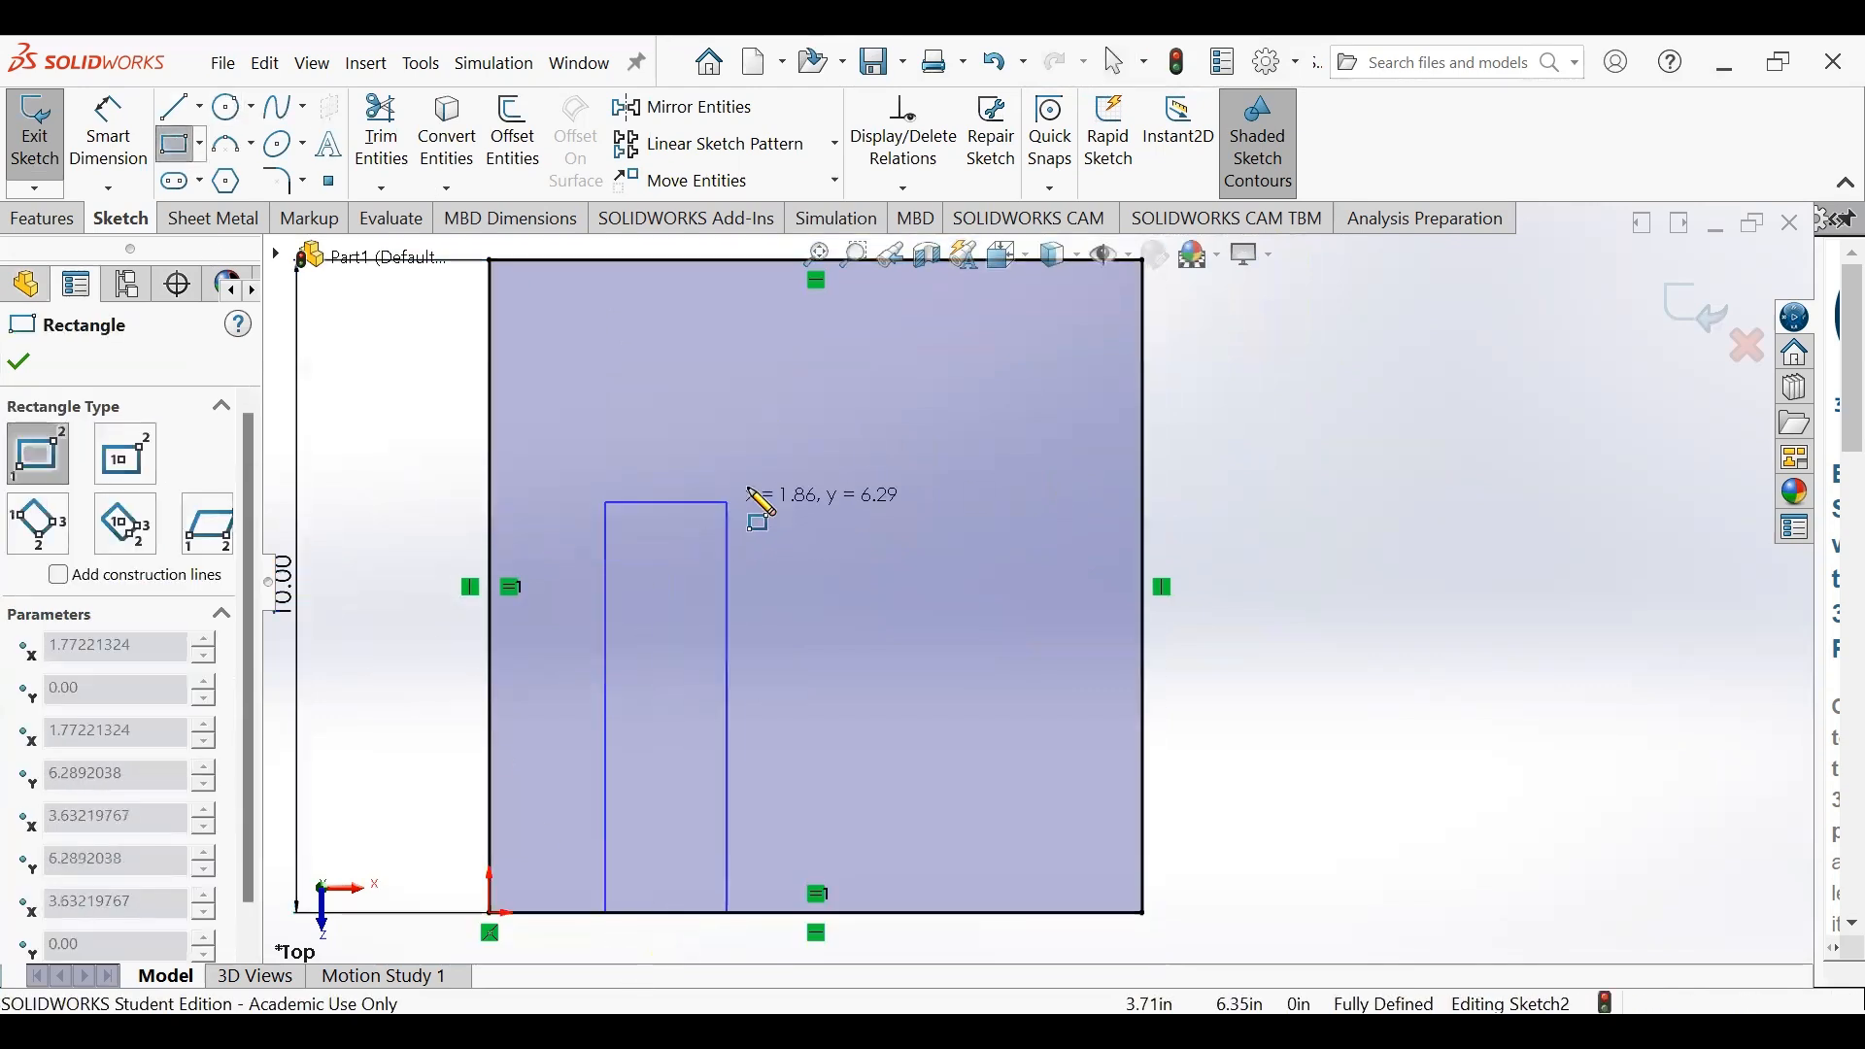
left_click(735, 428)
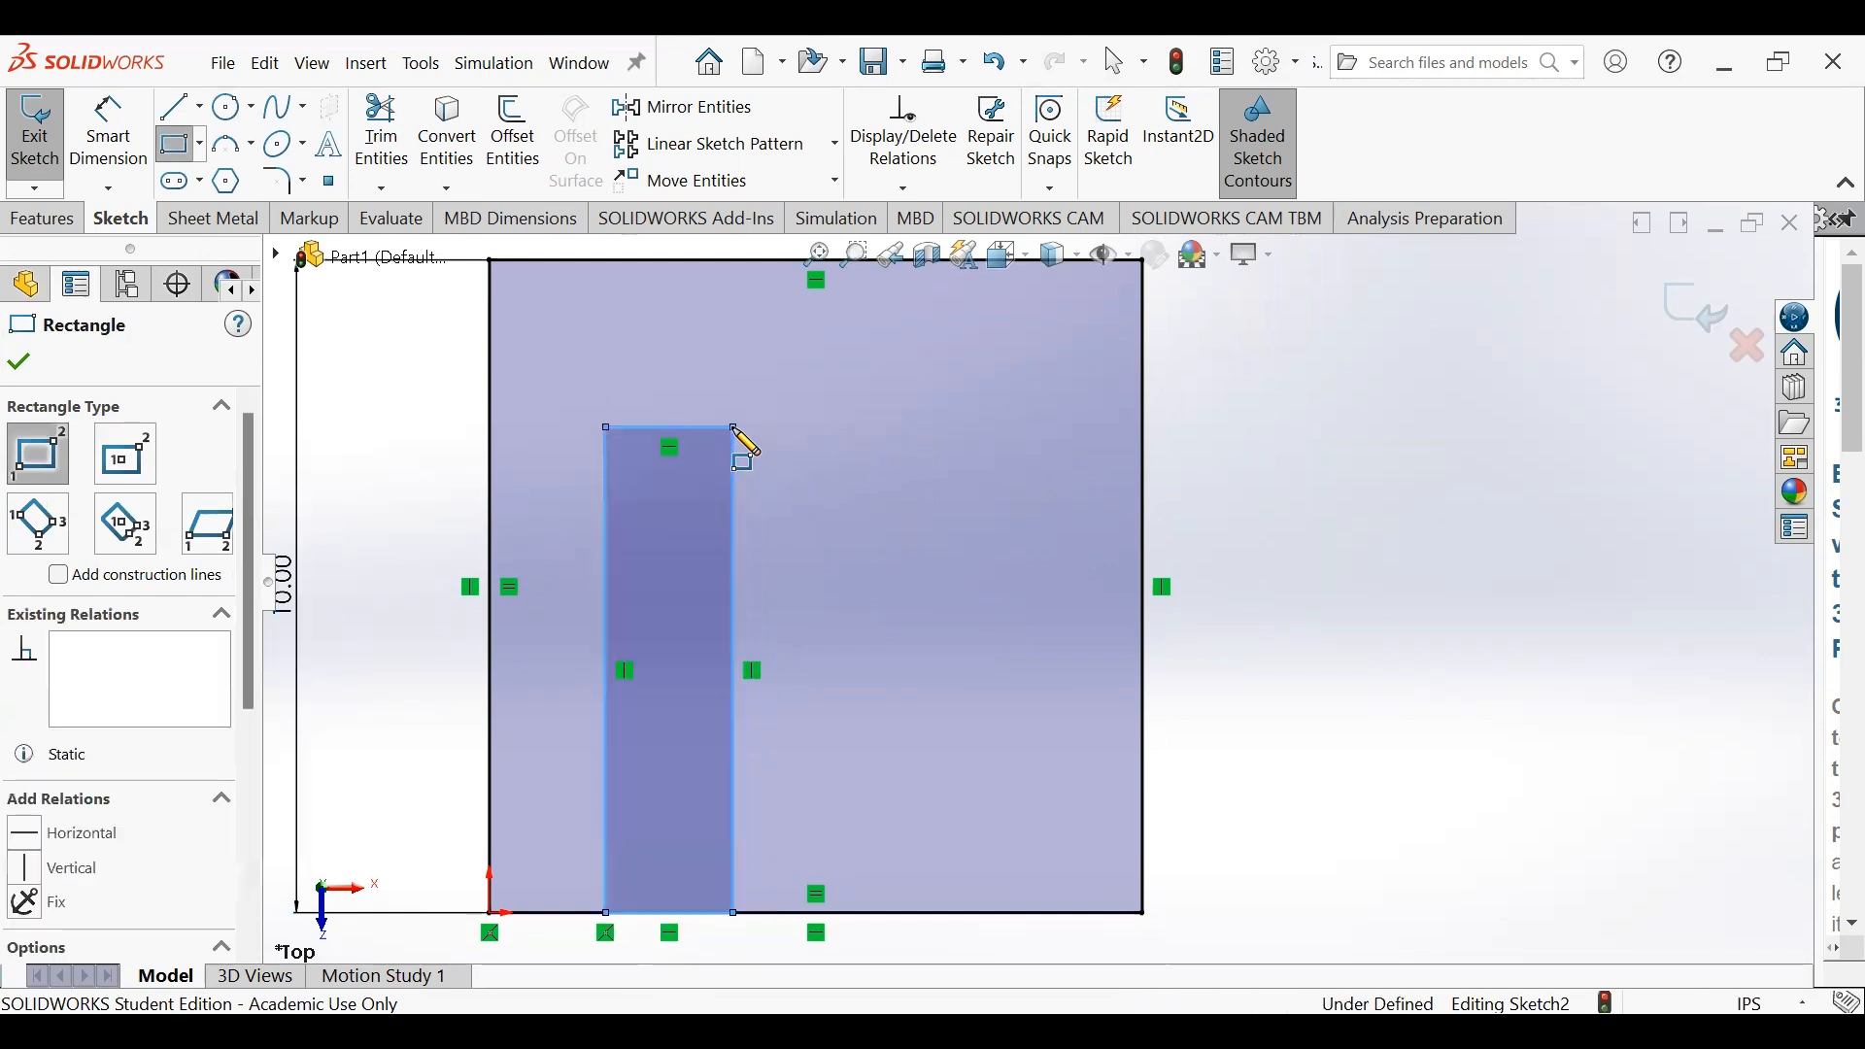
- Dimension the inner rectangle's right vertical edge to 7.00 in
left_click(113, 147)
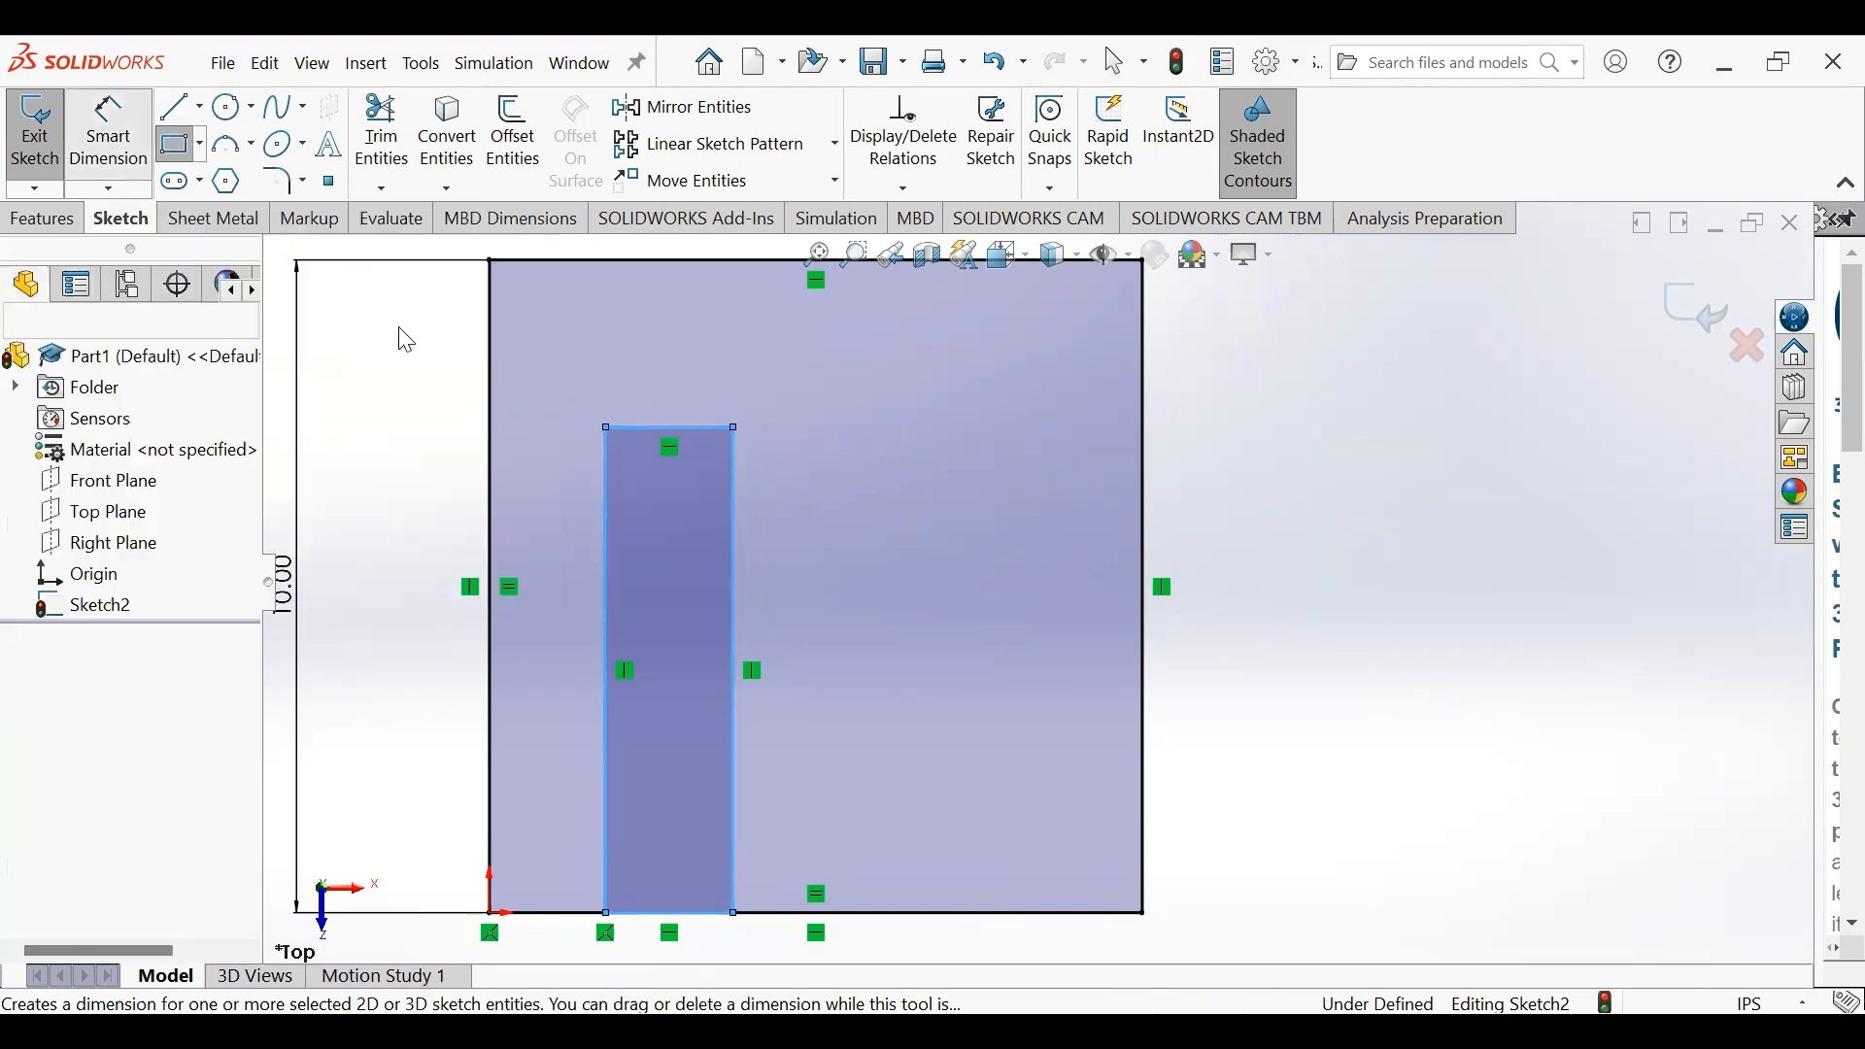
left_click(743, 544)
left_click(796, 546)
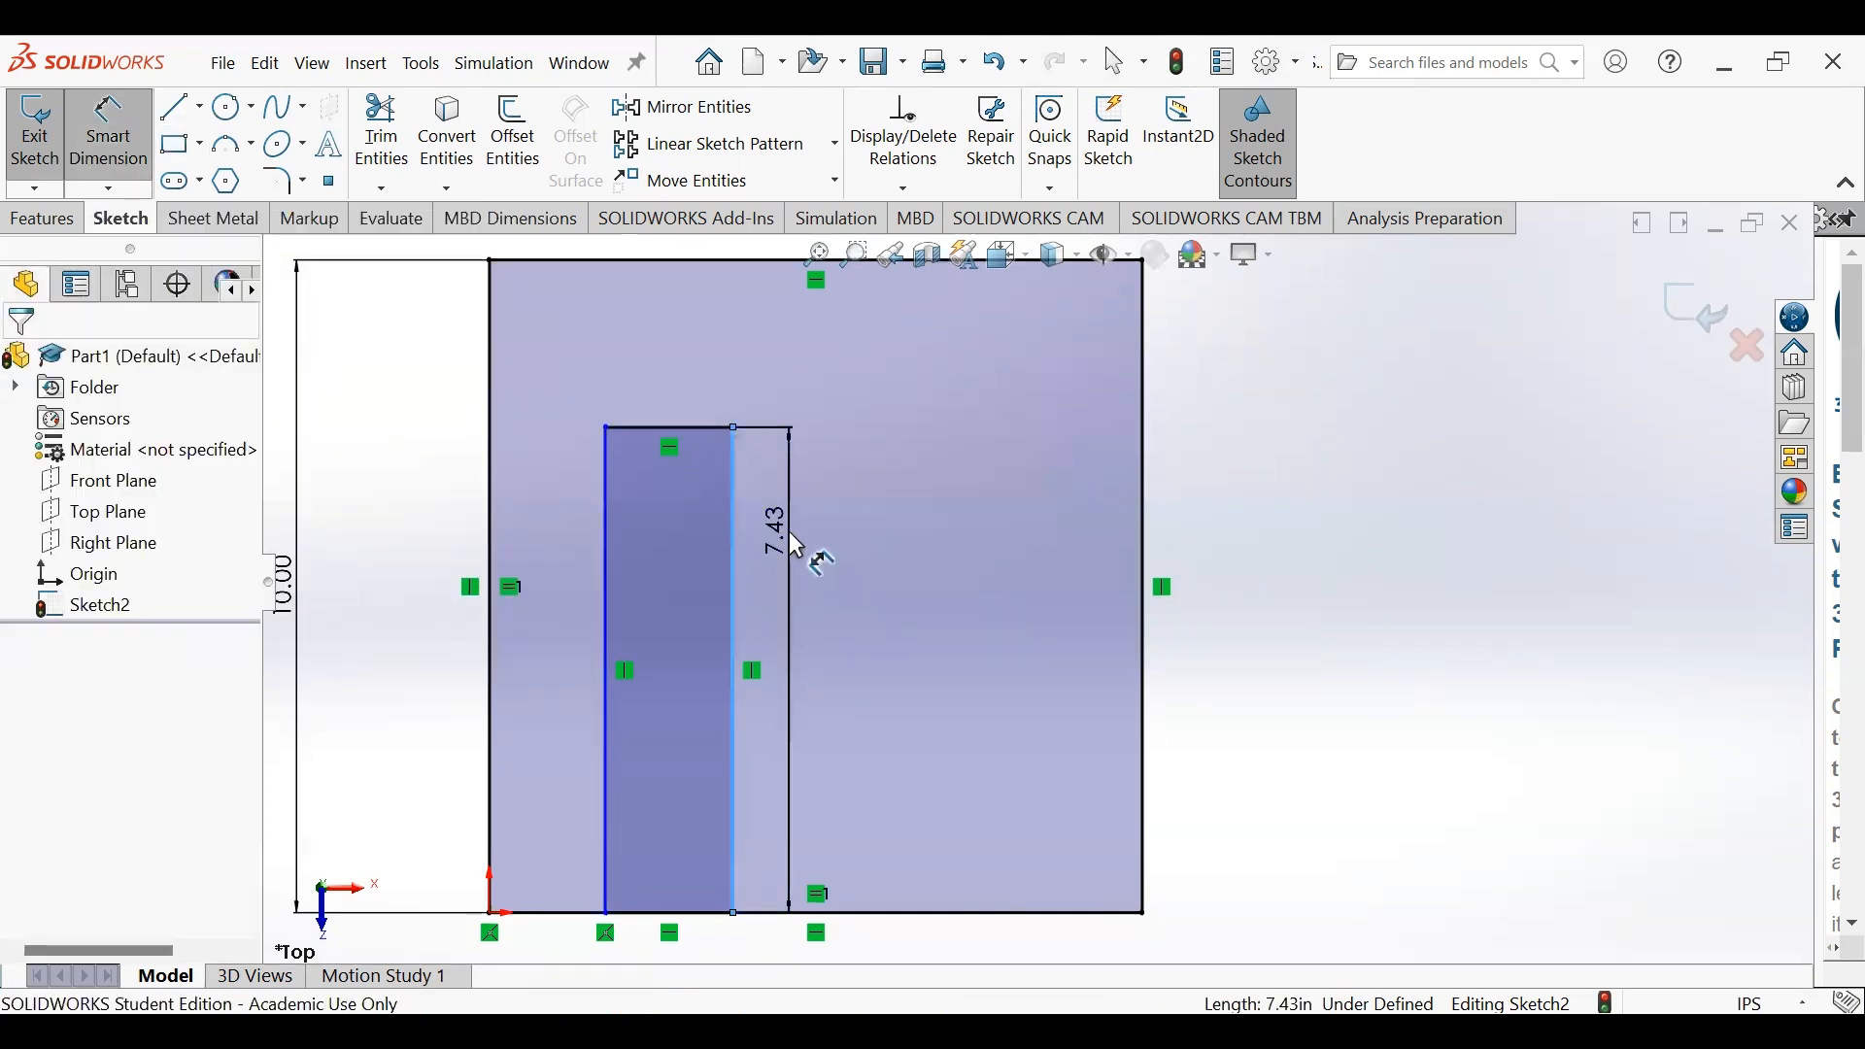
type("7.00in")
key("Return")
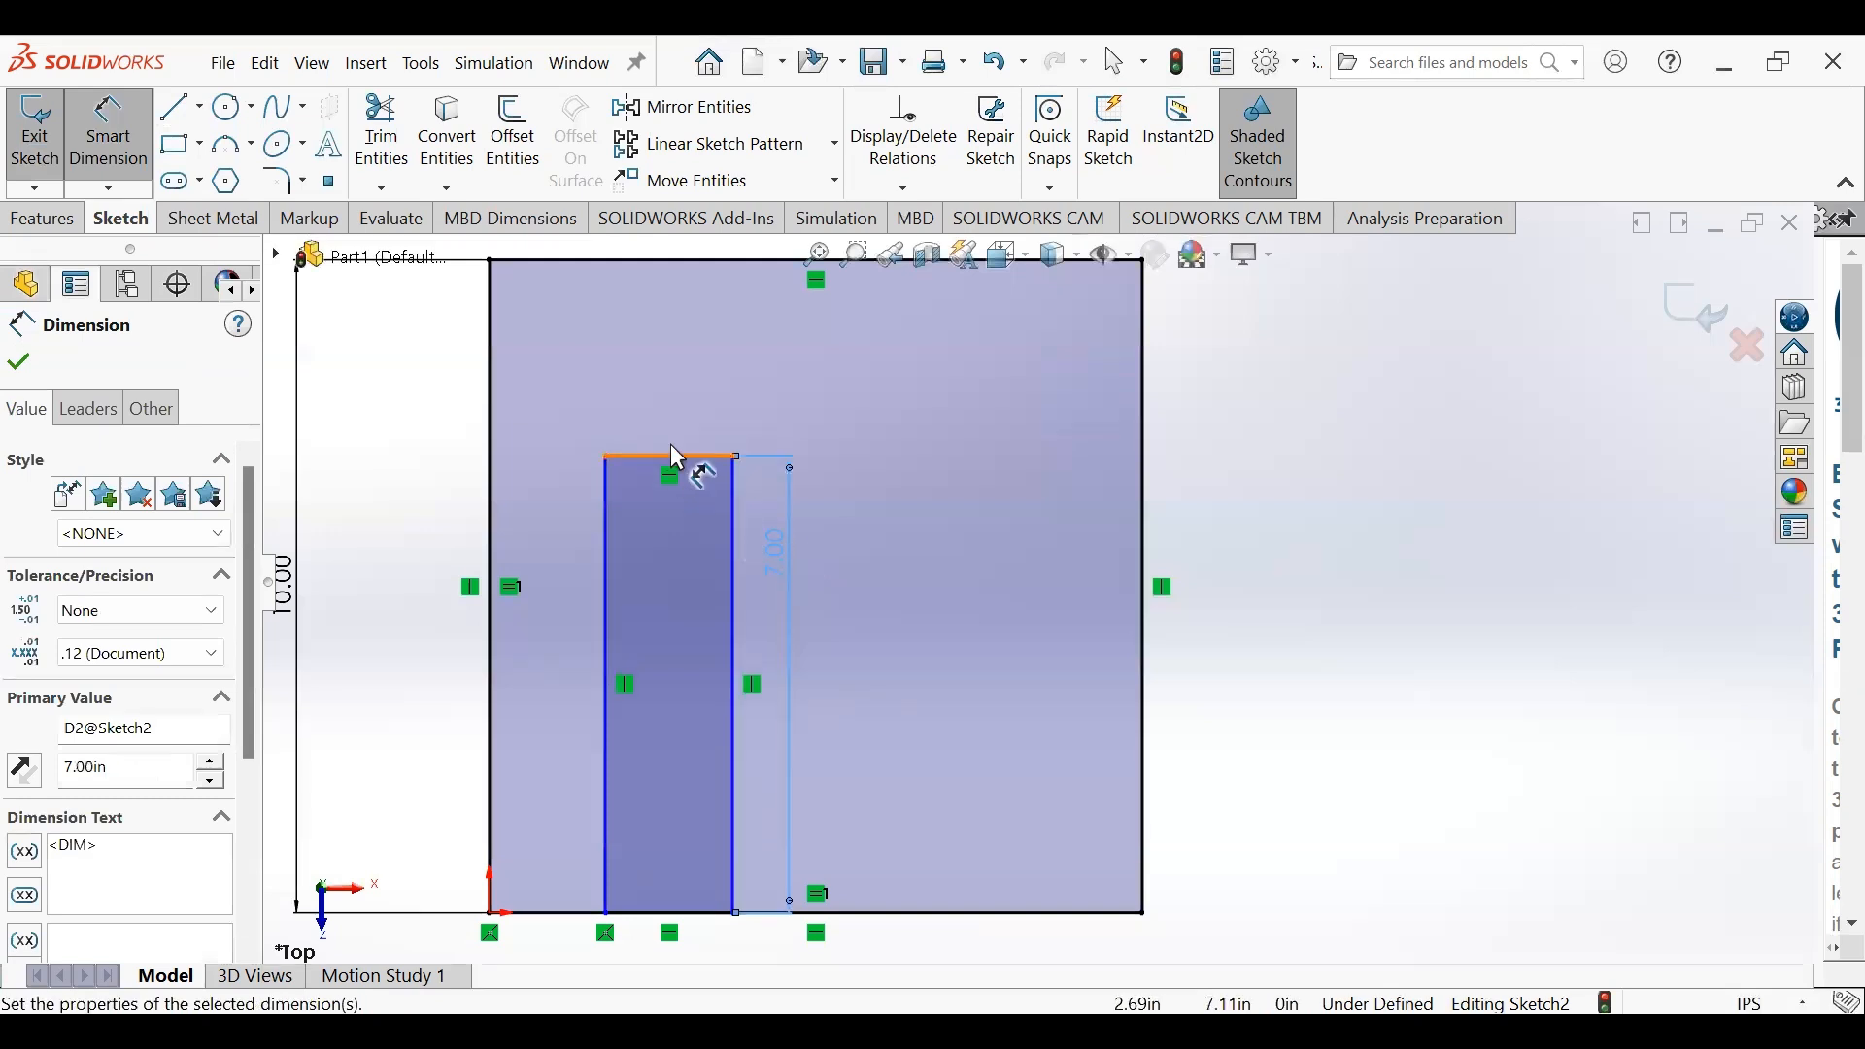
- Dimension the inner rectangle's top edge to a width of 2 in
left_click(693, 439)
left_click(695, 442)
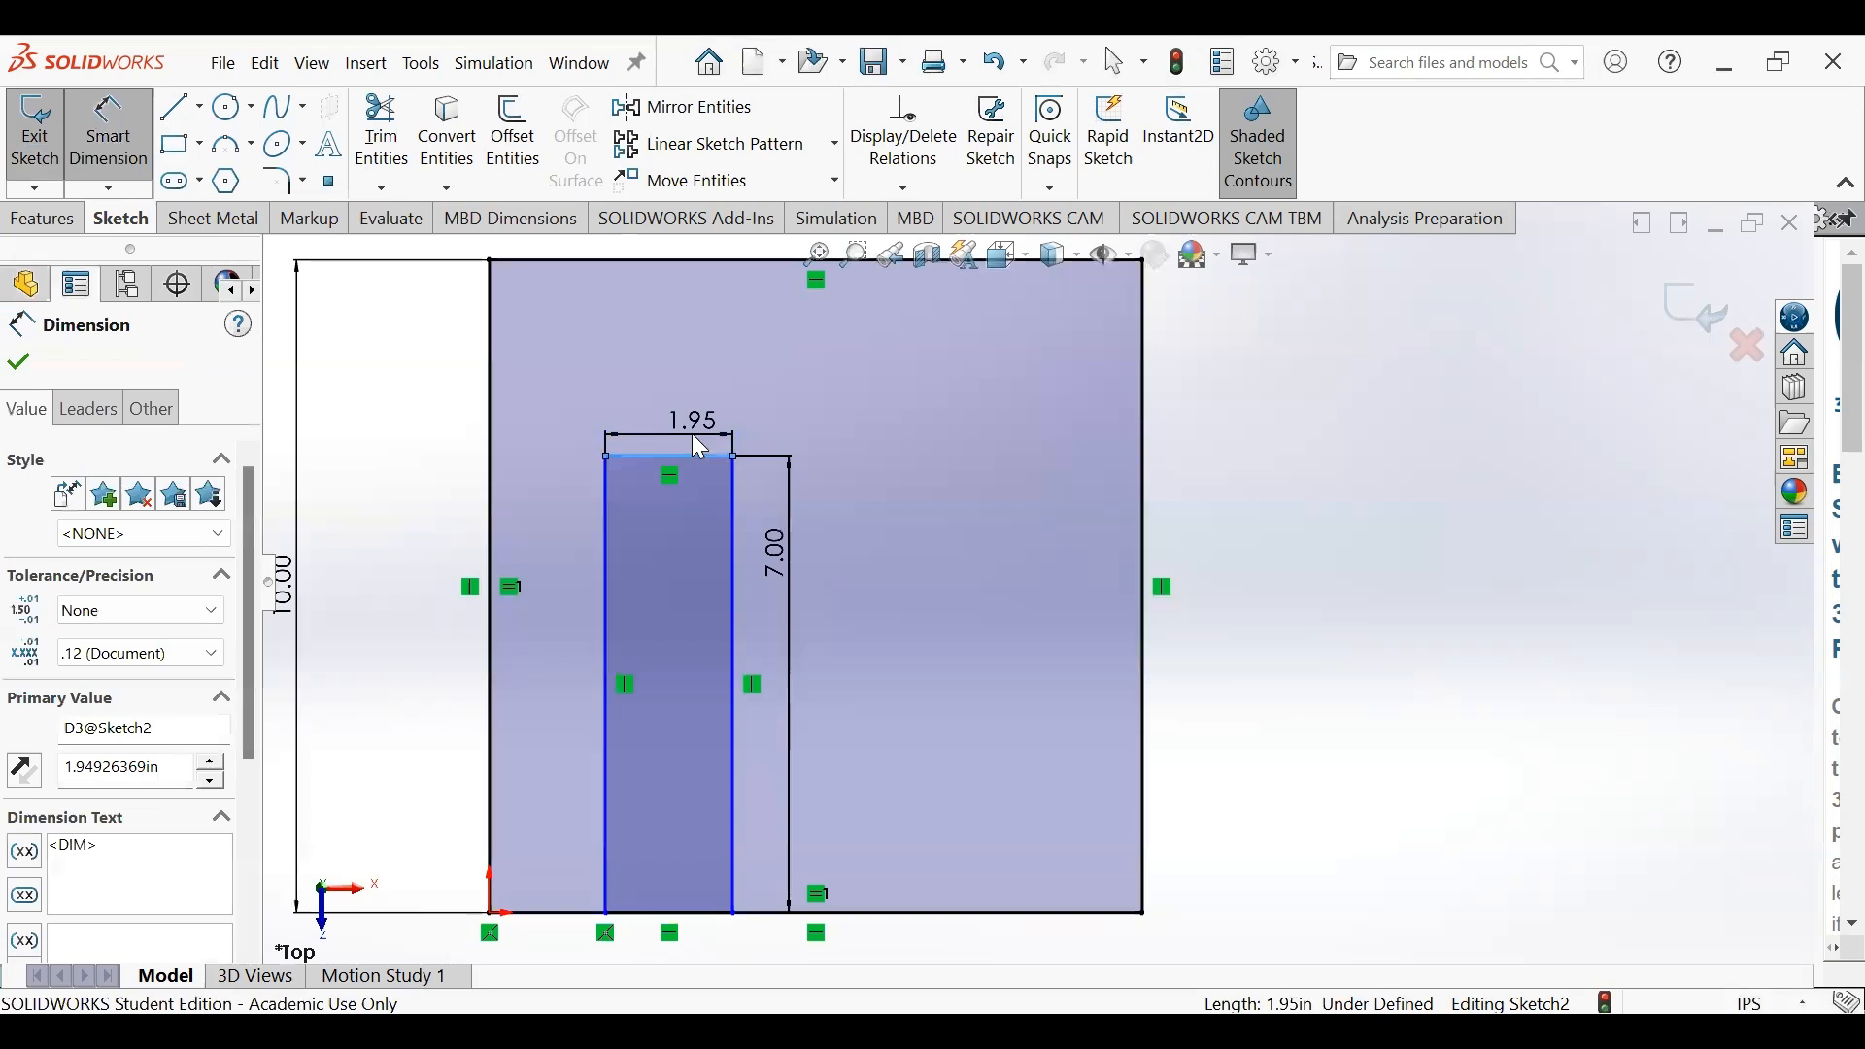
type("2")
key("Return")
key("Escape")
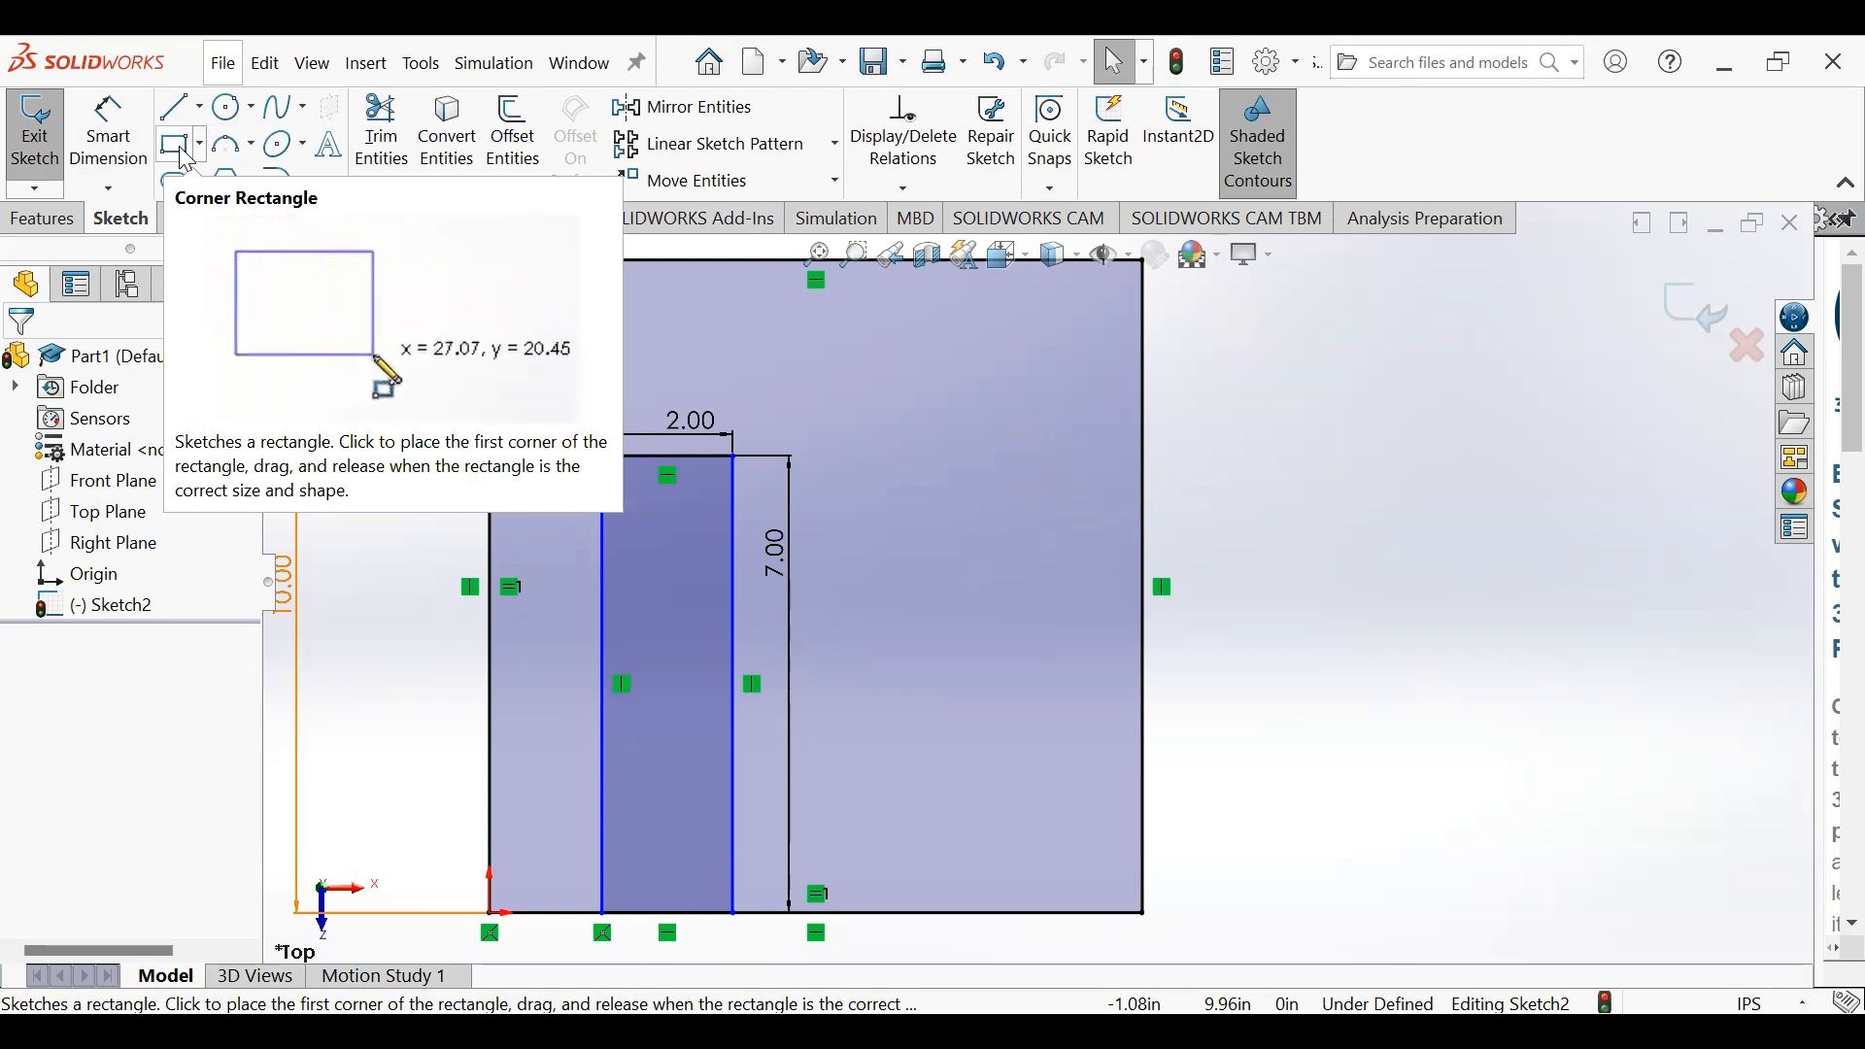
- Sketch a small circle inside the inner rectangle near its upper-left corner
left_click(231, 107)
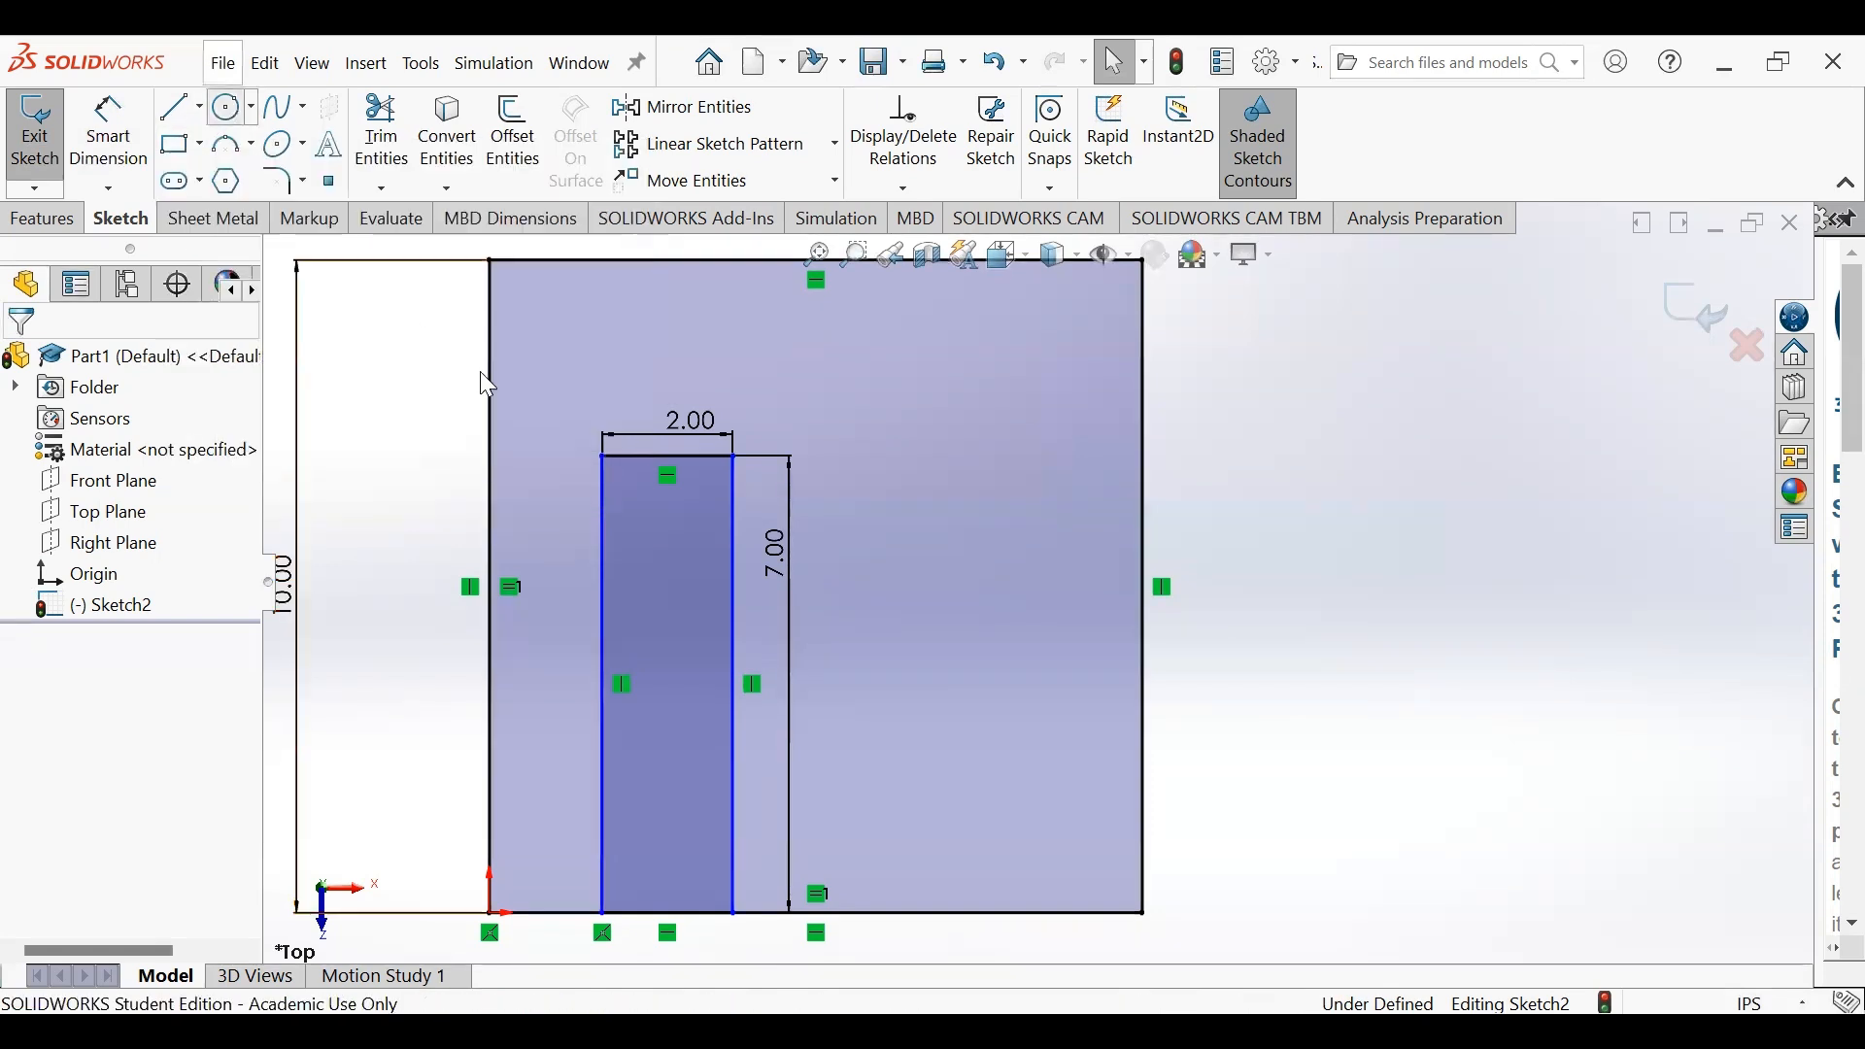
scroll(636, 505, "down", 1)
scroll(631, 498, "down", 1)
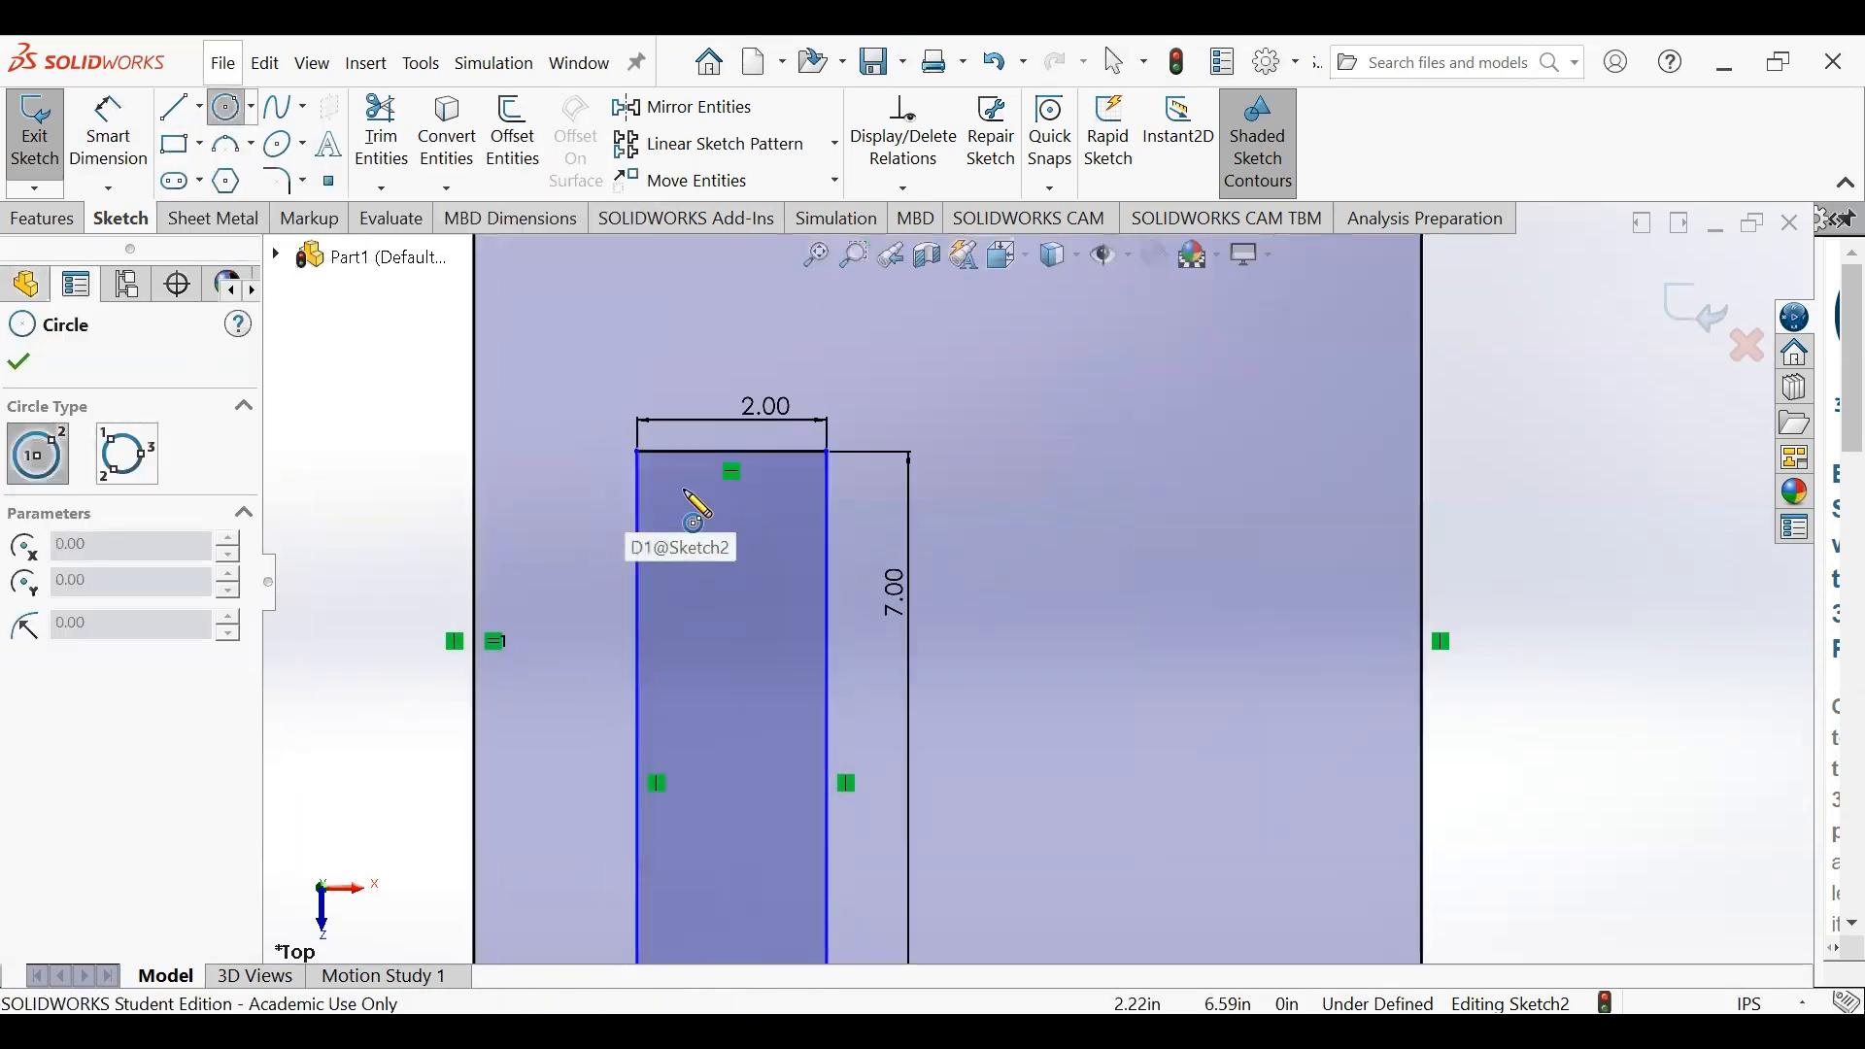
left_click(686, 490)
left_click(704, 486)
key("Escape")
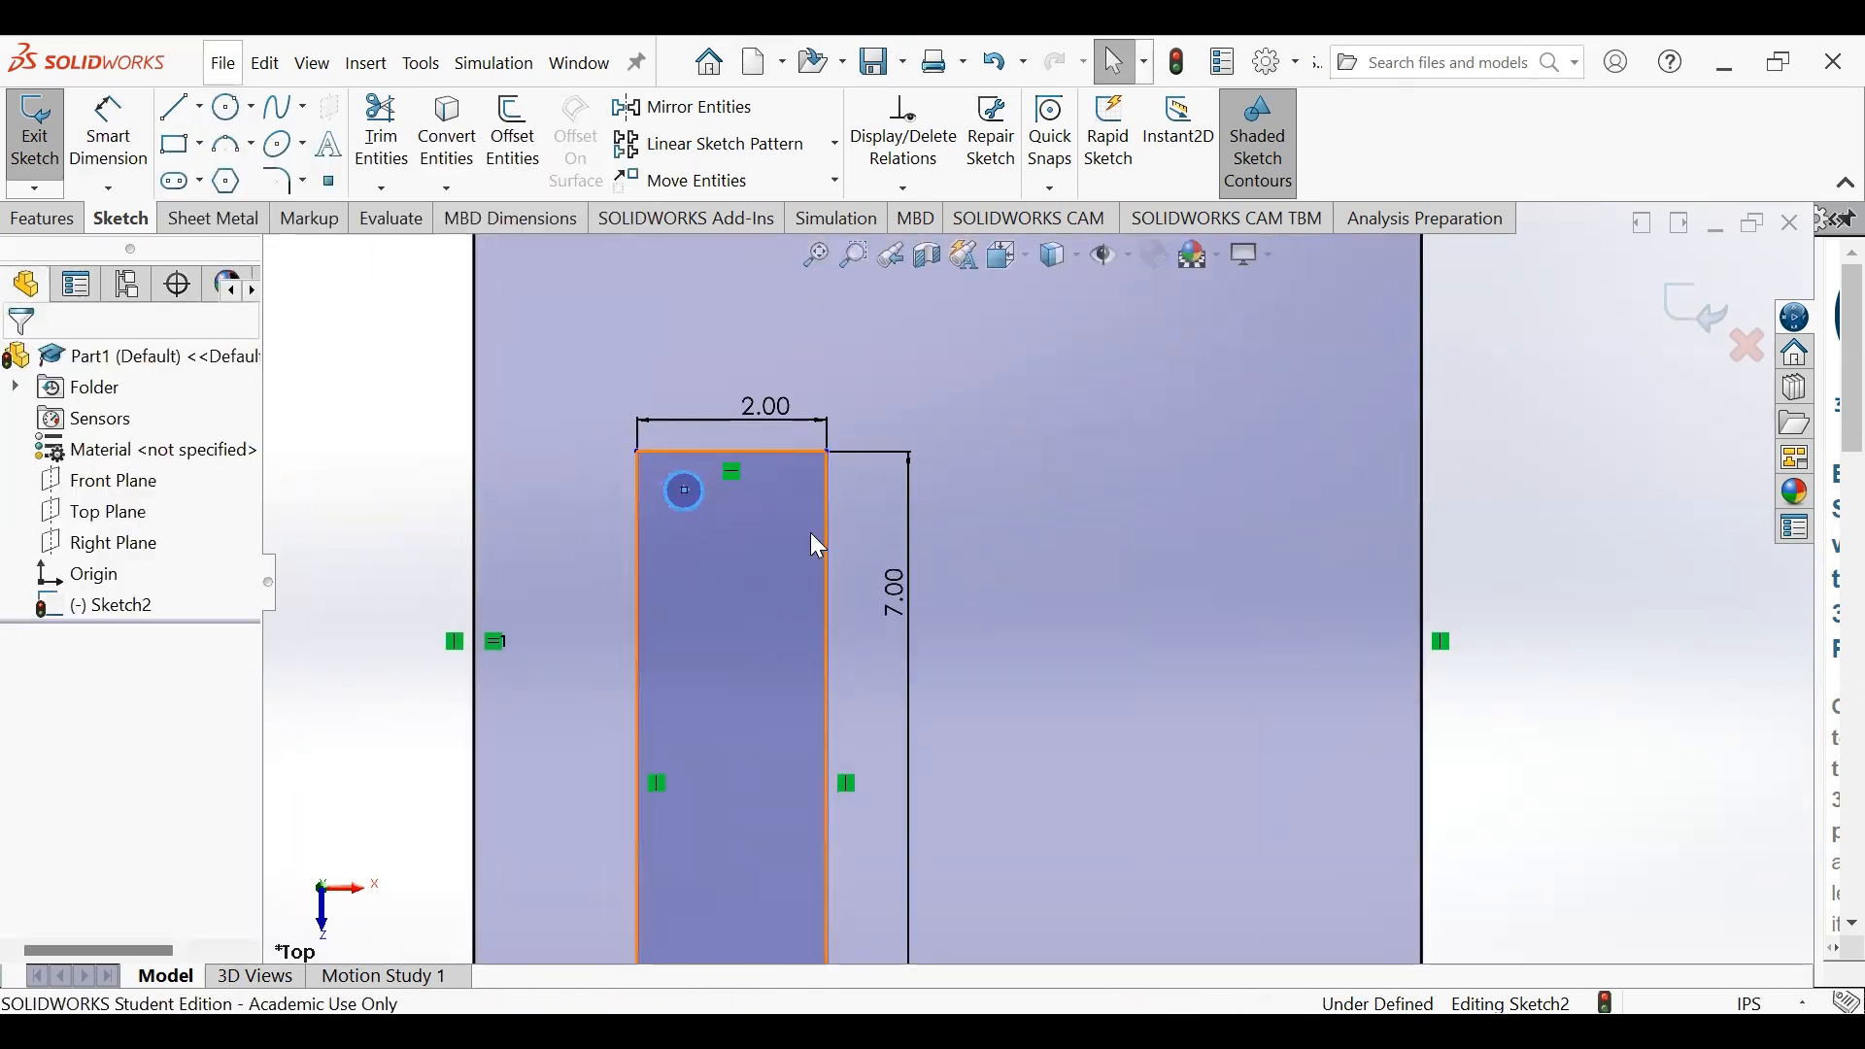
- Move the inner rectangle slightly farther from the origin along the square's bottom edge
scroll(821, 631, "up", 5)
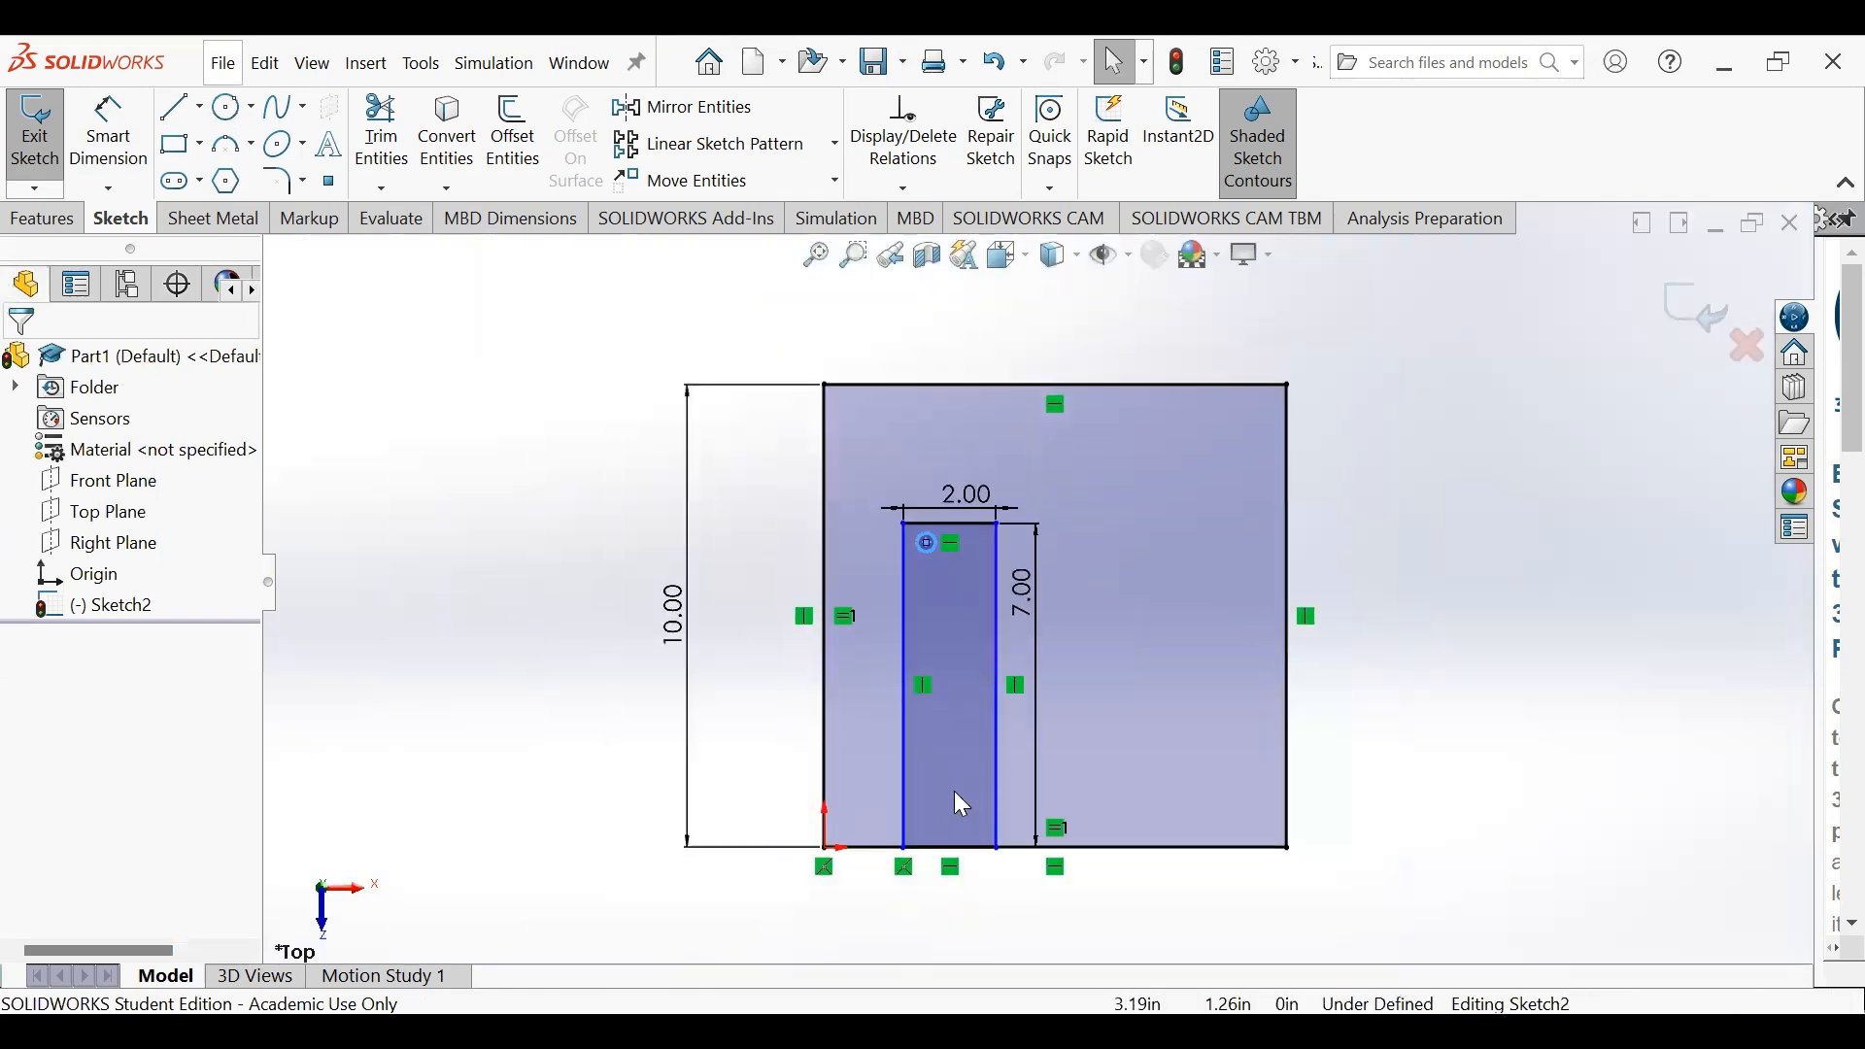
left_click_drag(906, 760, 934, 754)
left_click(583, 695)
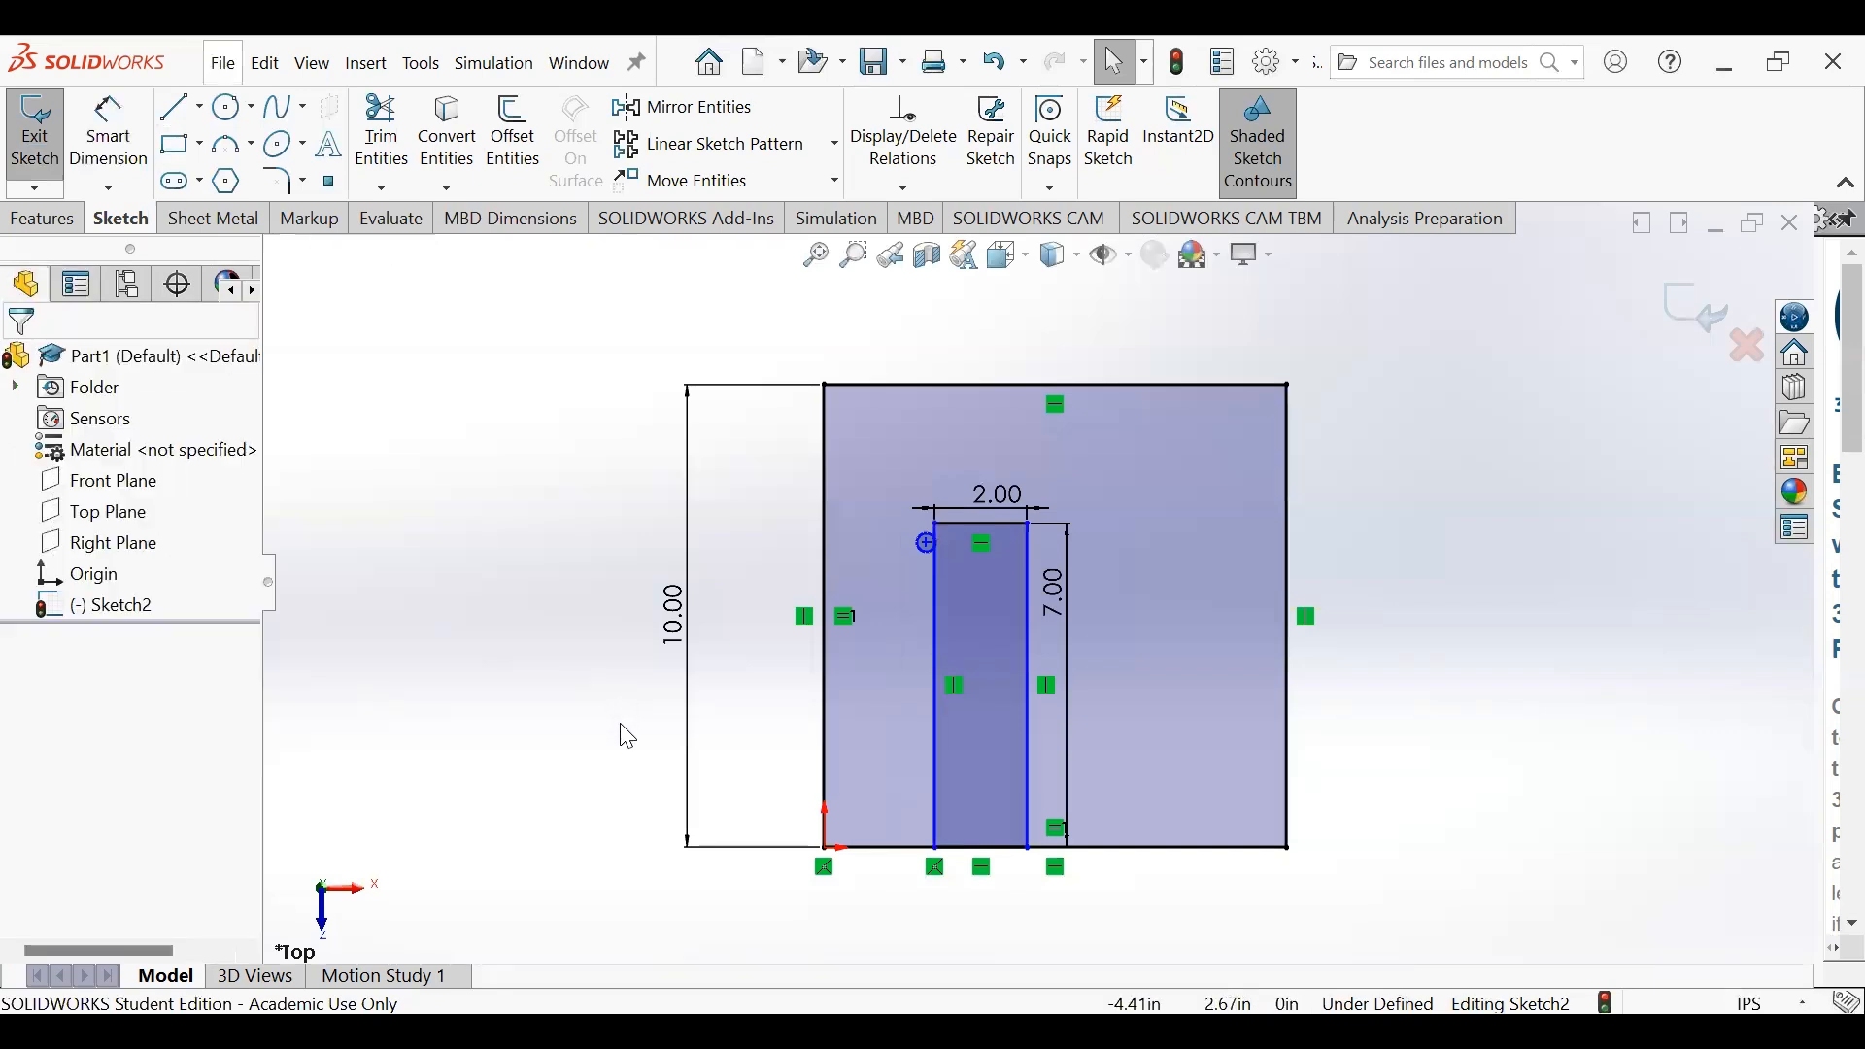
- Dimension the distance from the origin to the inner rectangle's left edge as 1.5 in
left_click(107, 136)
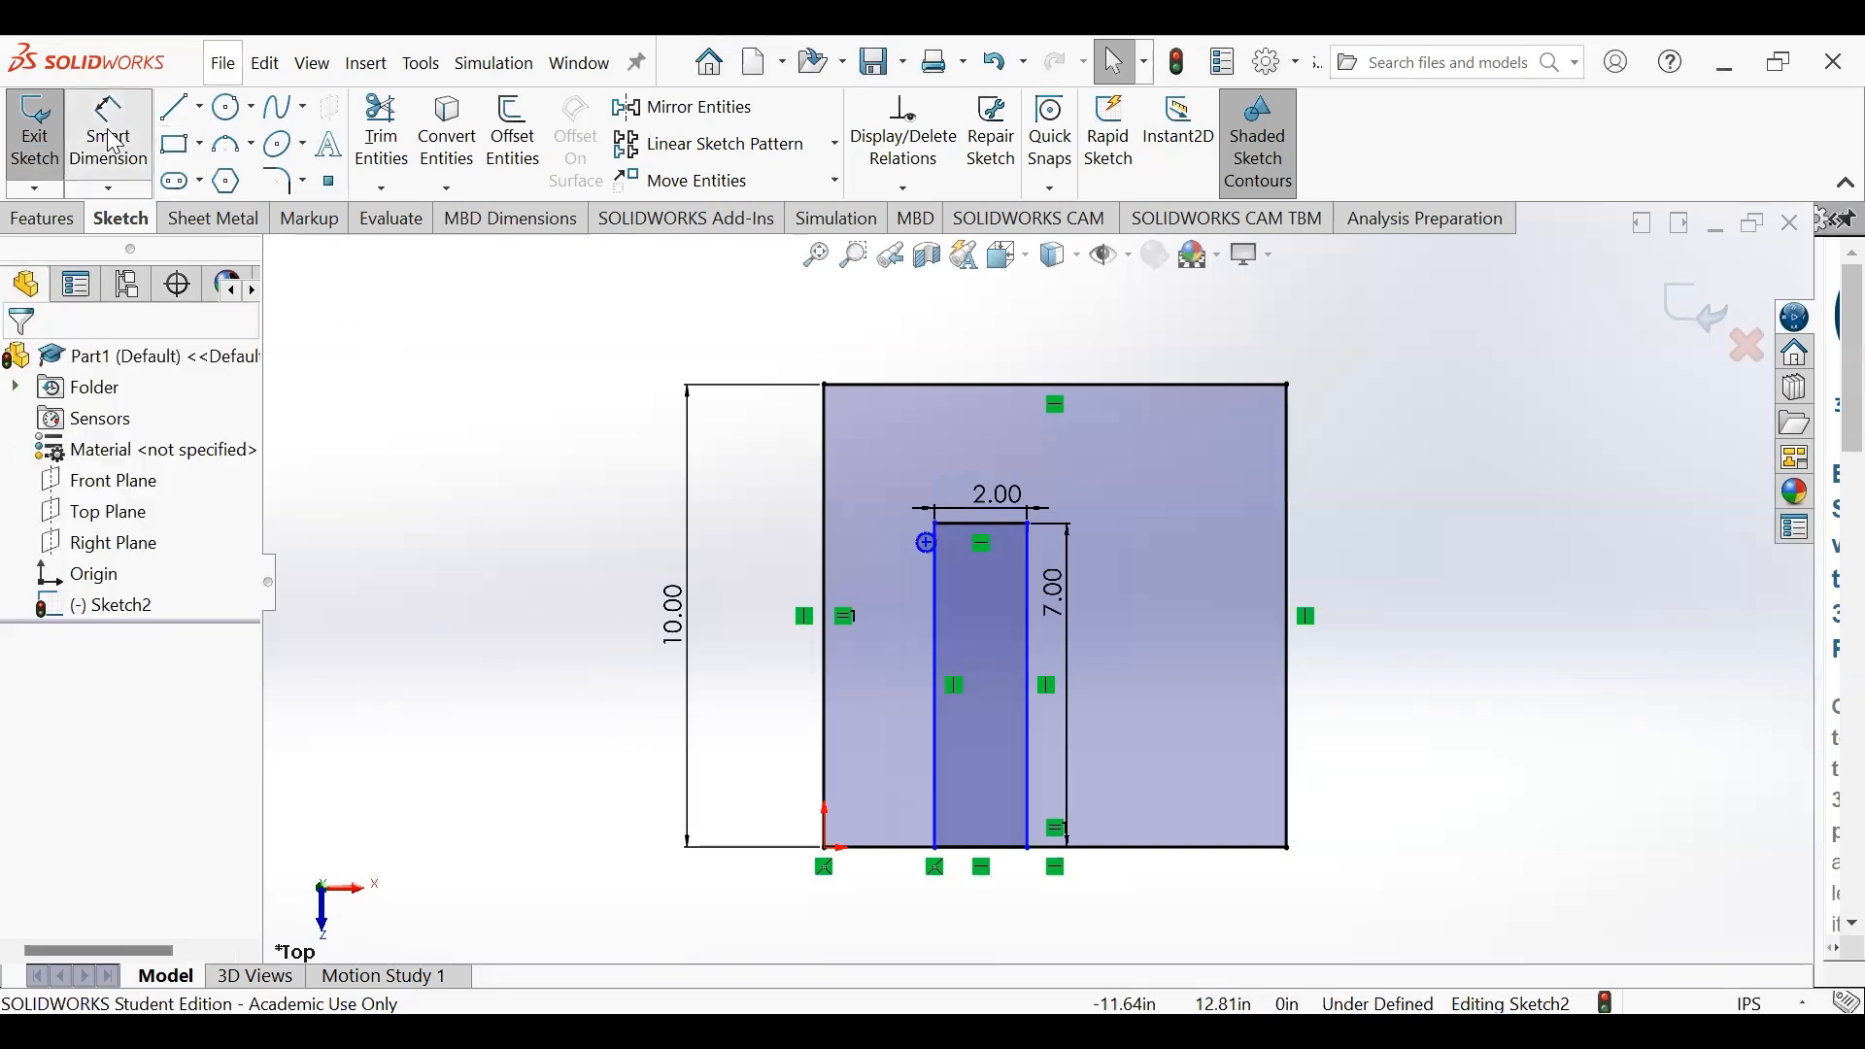
left_click(936, 793)
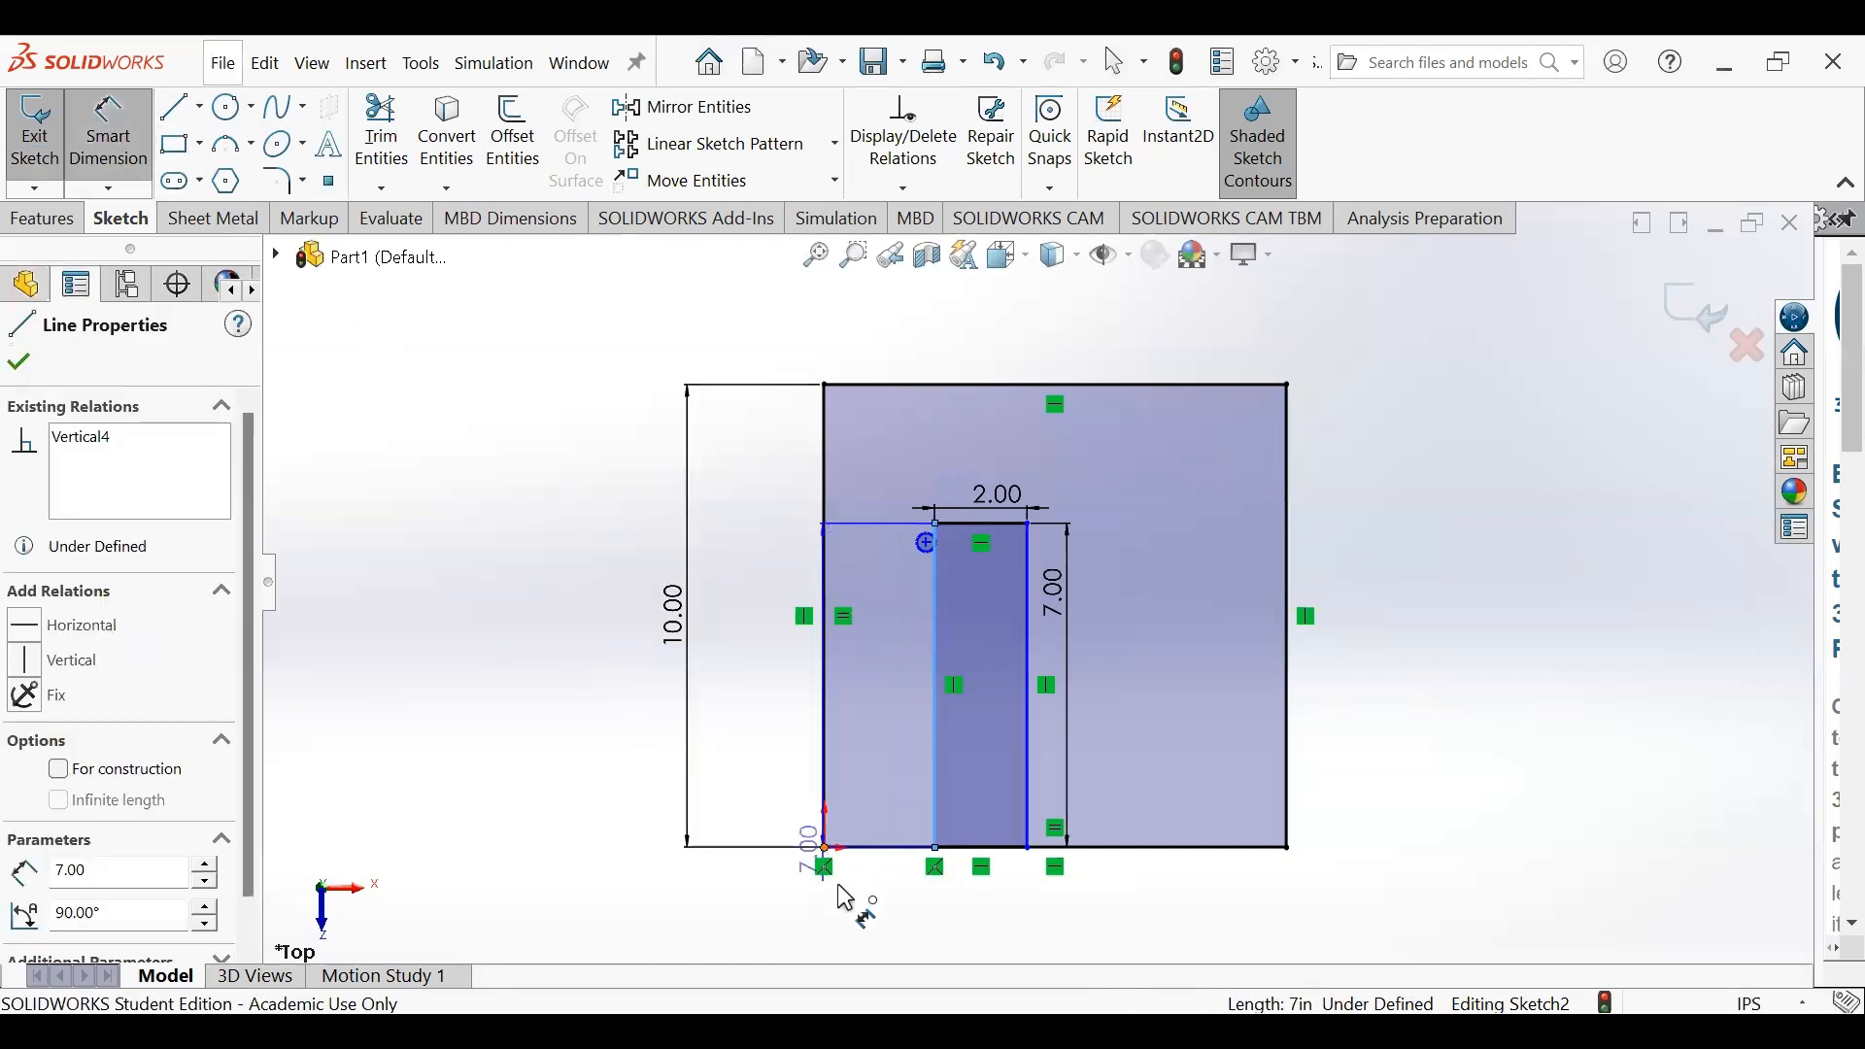
left_click(825, 848)
left_click(864, 921)
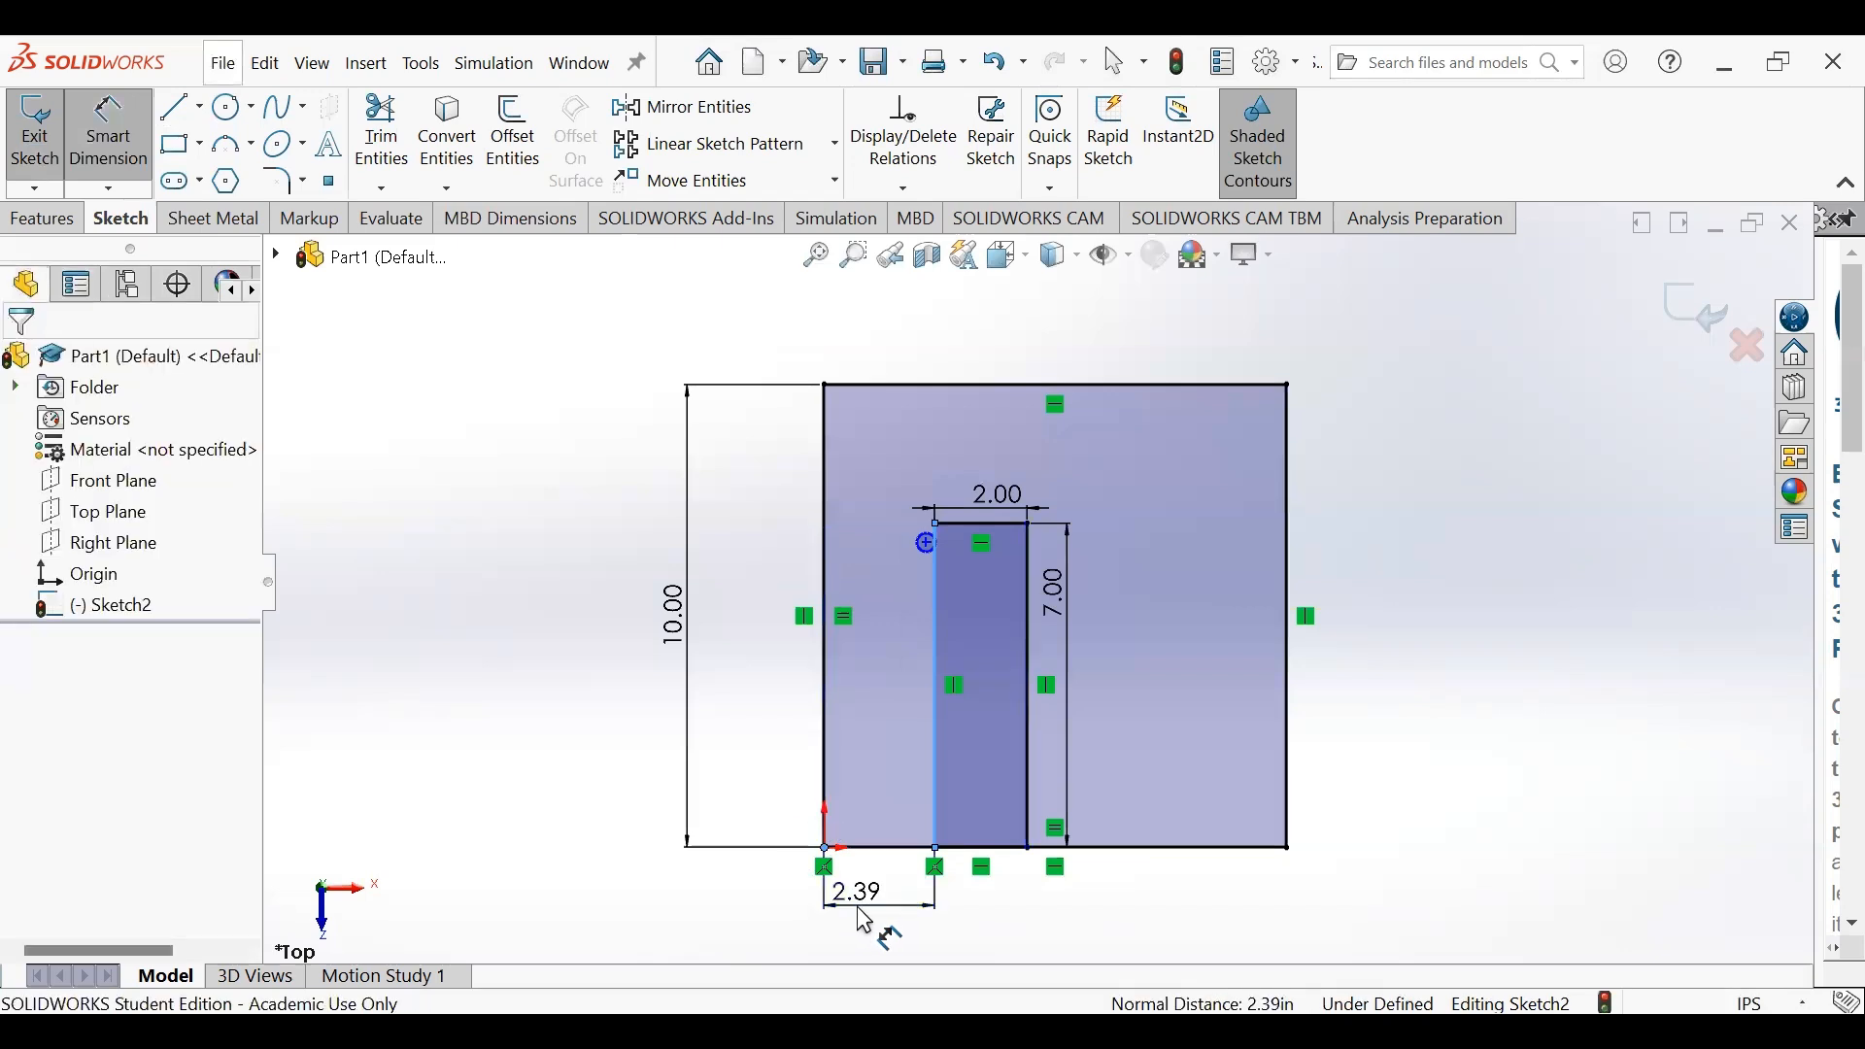
type("1.5")
key("Return")
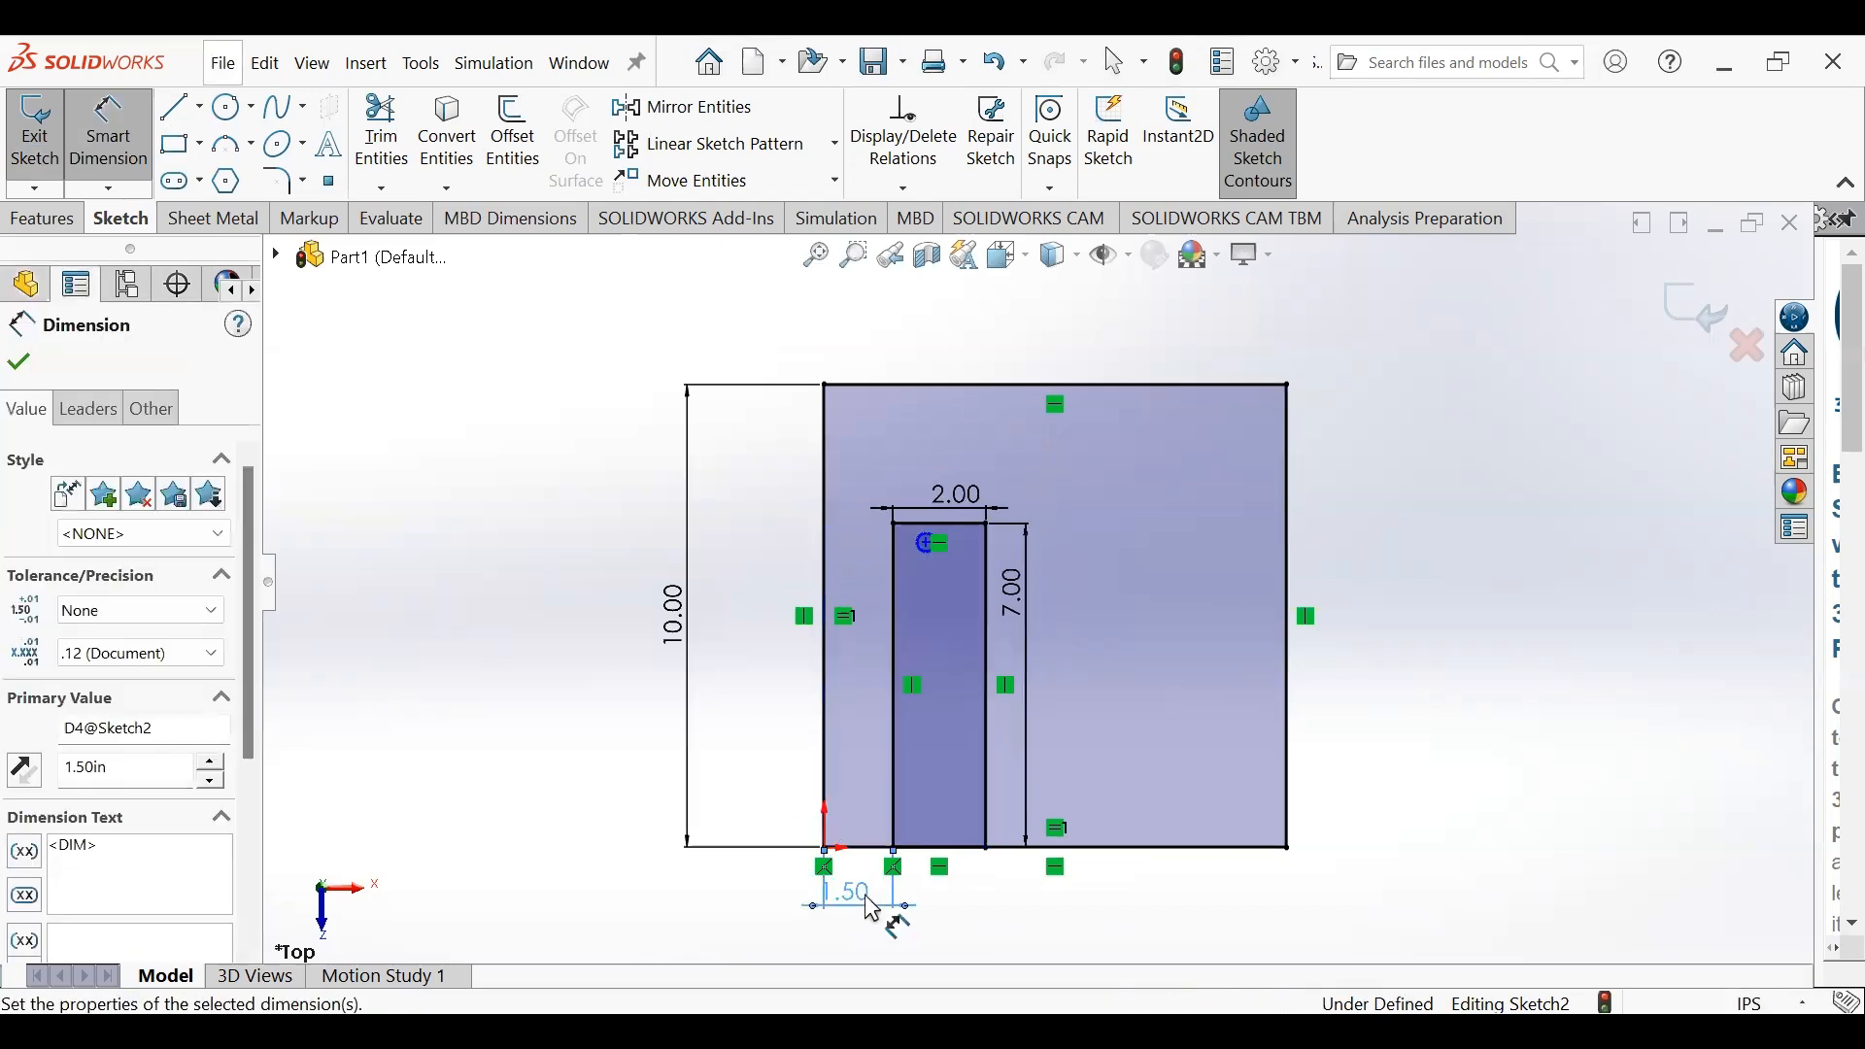
key("Escape")
scroll(928, 548, "down", 4)
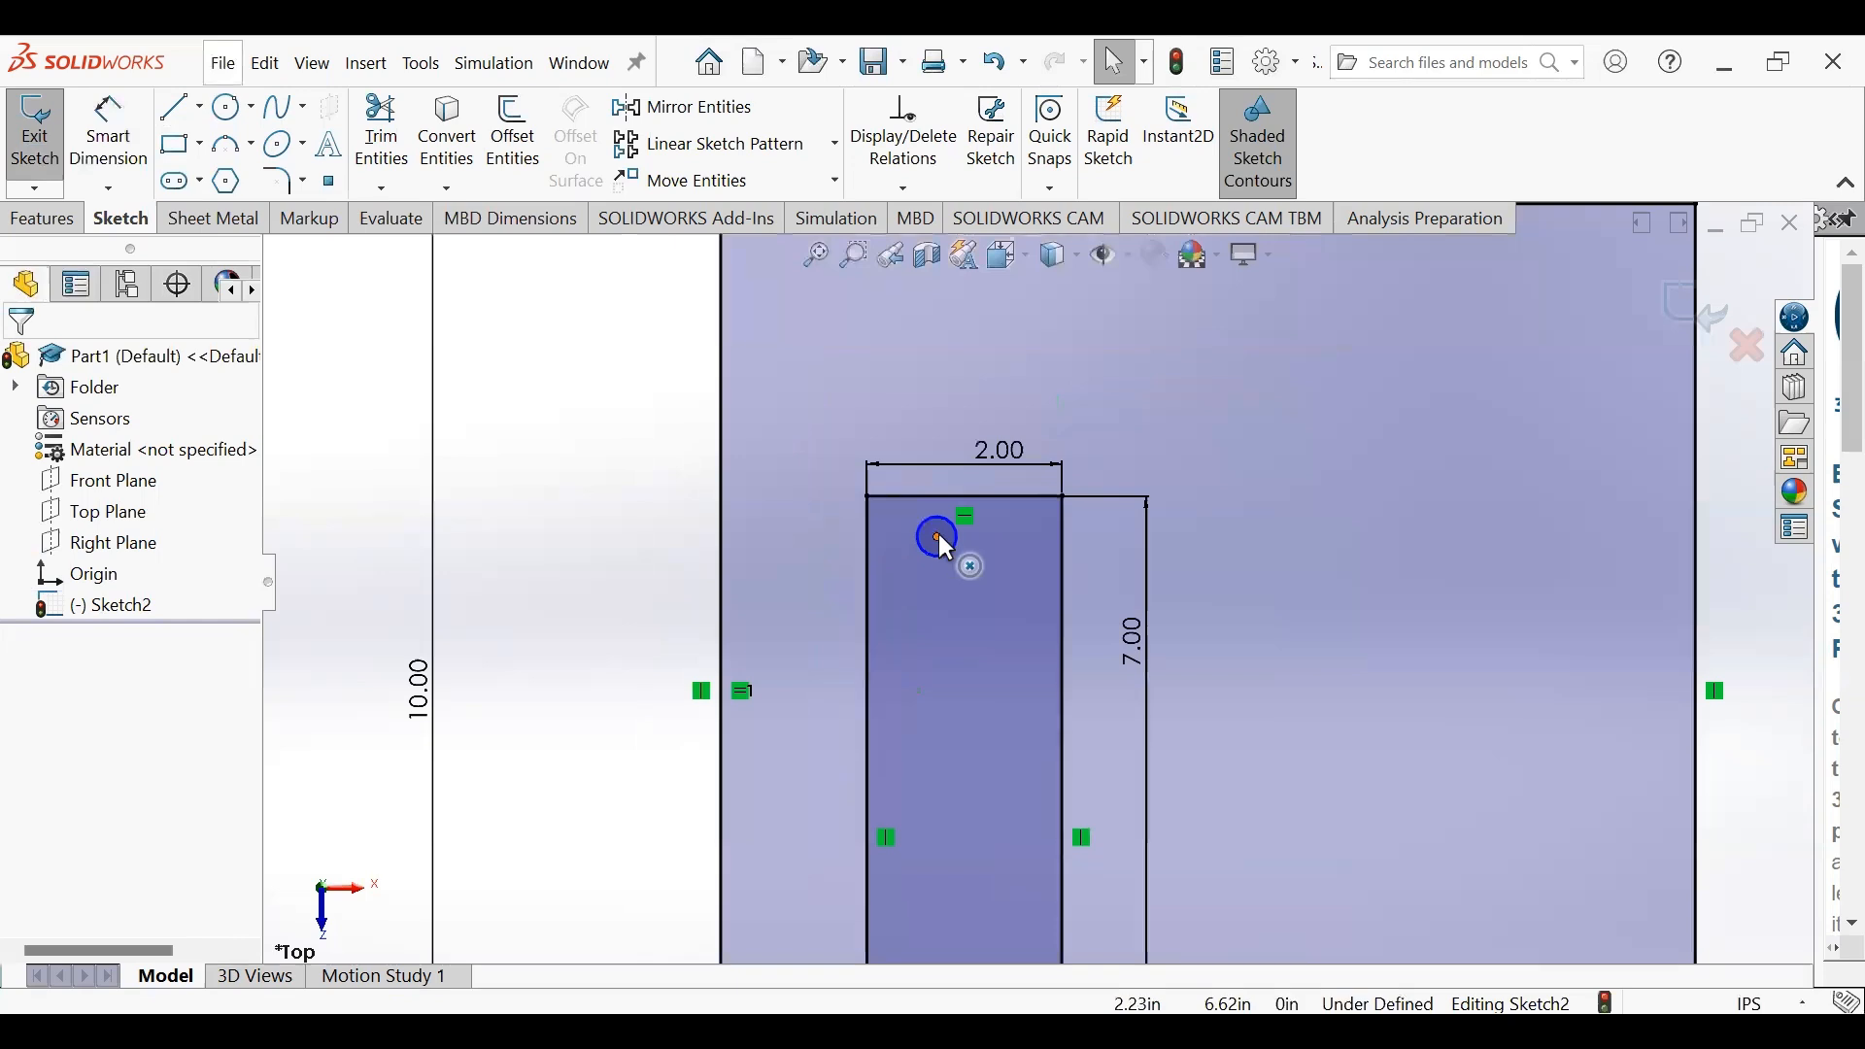
- Dimension the distance from the small circle's centre to the inner rectangle's left edge as 0.5 in
left_click(938, 536)
left_click(782, 583)
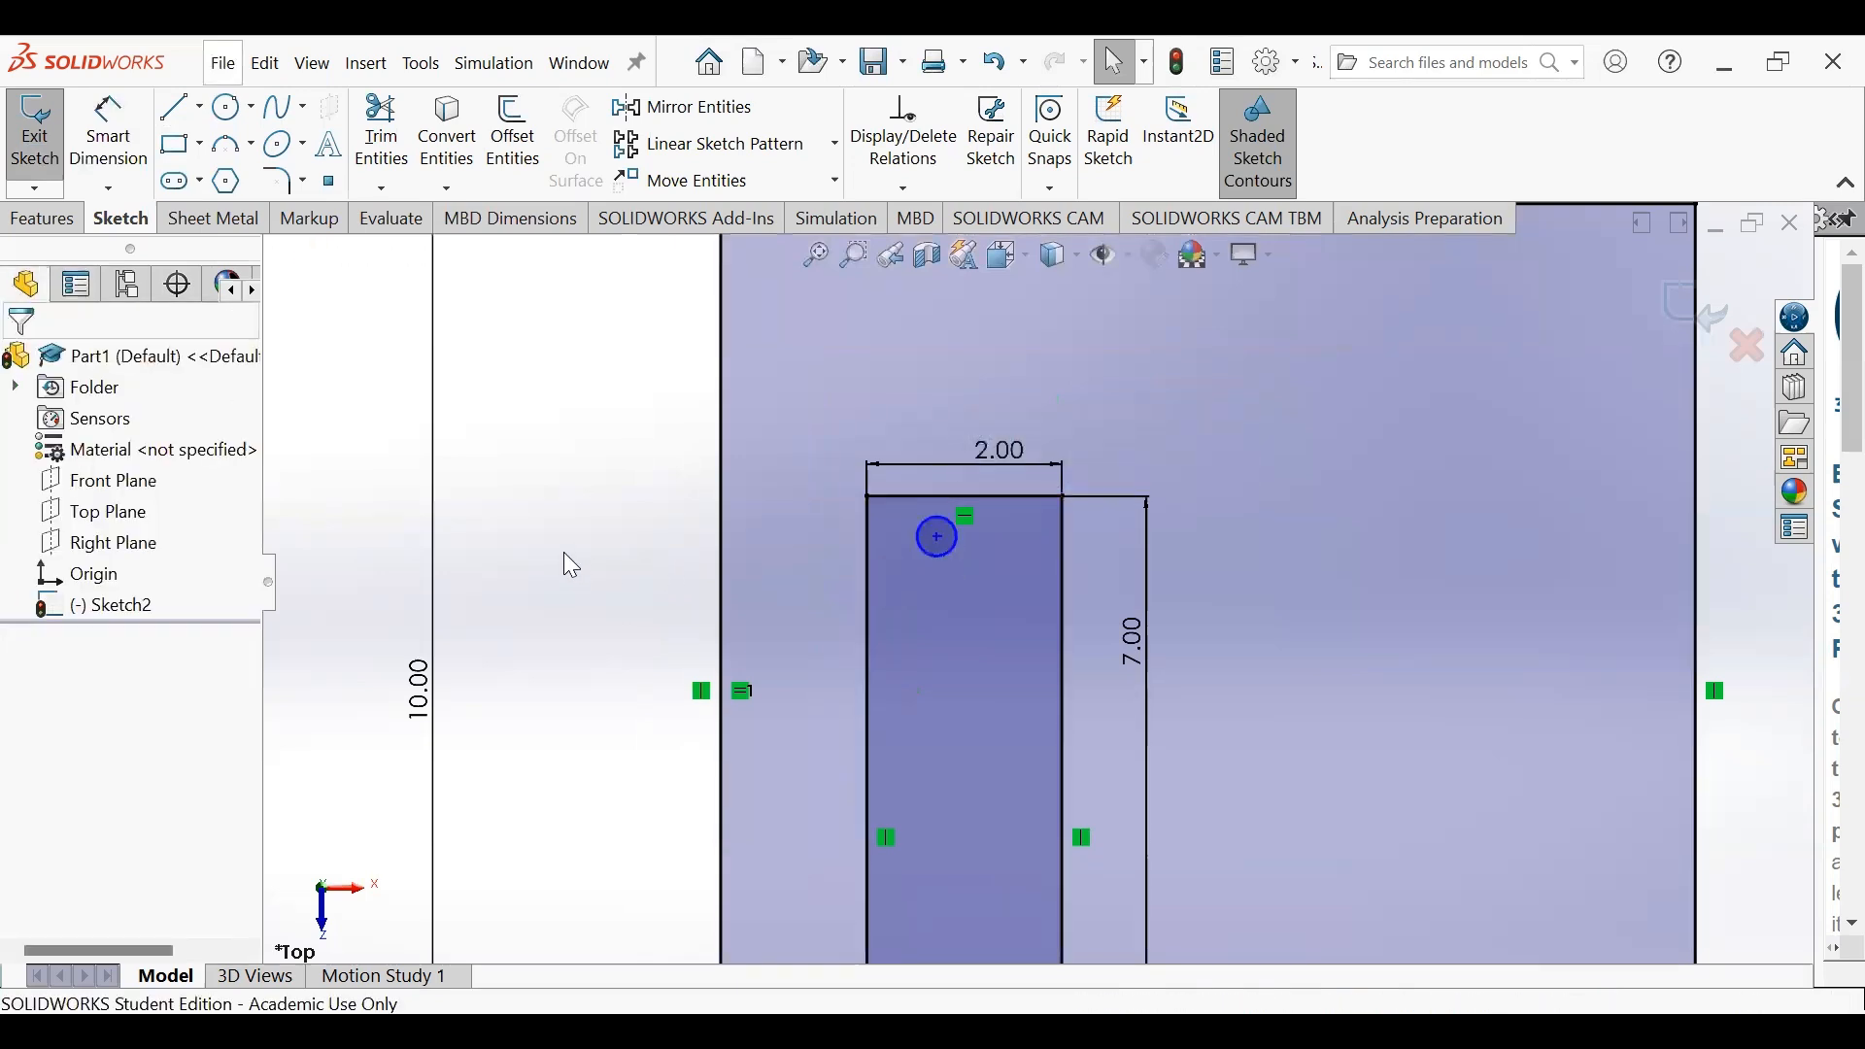
left_click(108, 131)
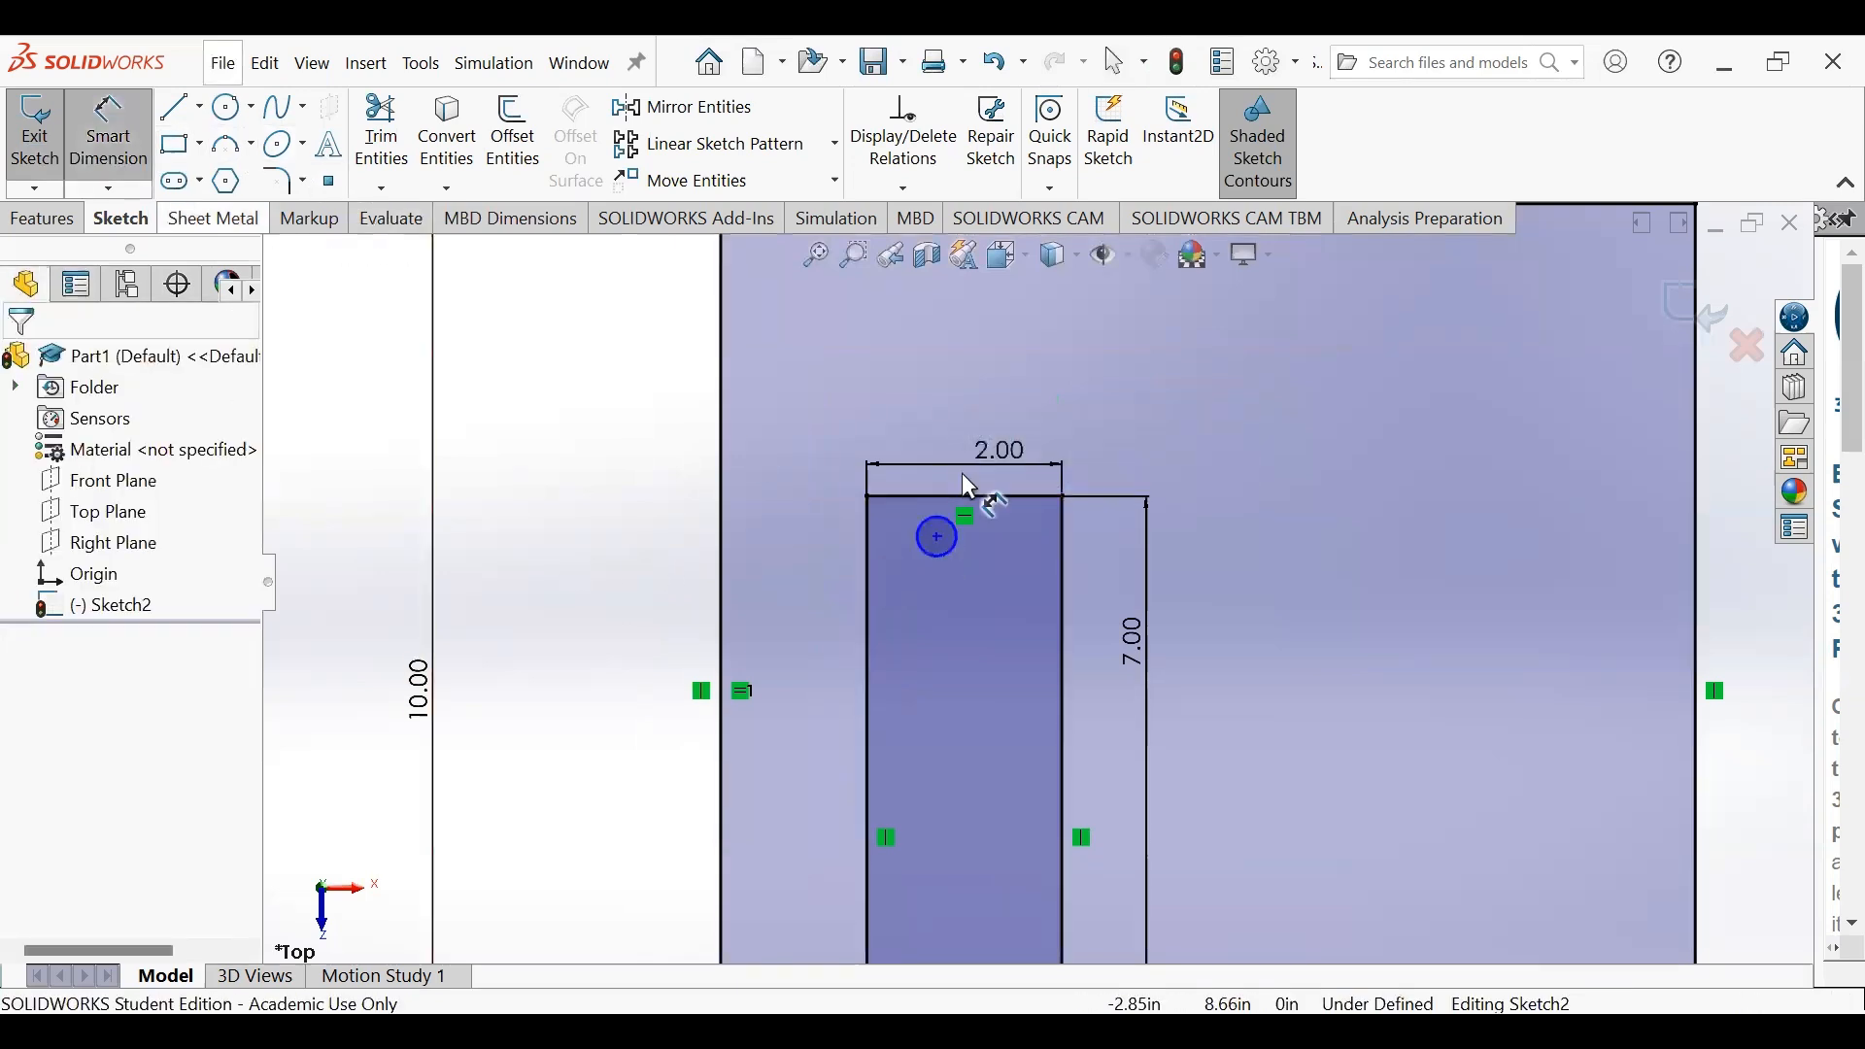
left_click(938, 537)
left_click(868, 540)
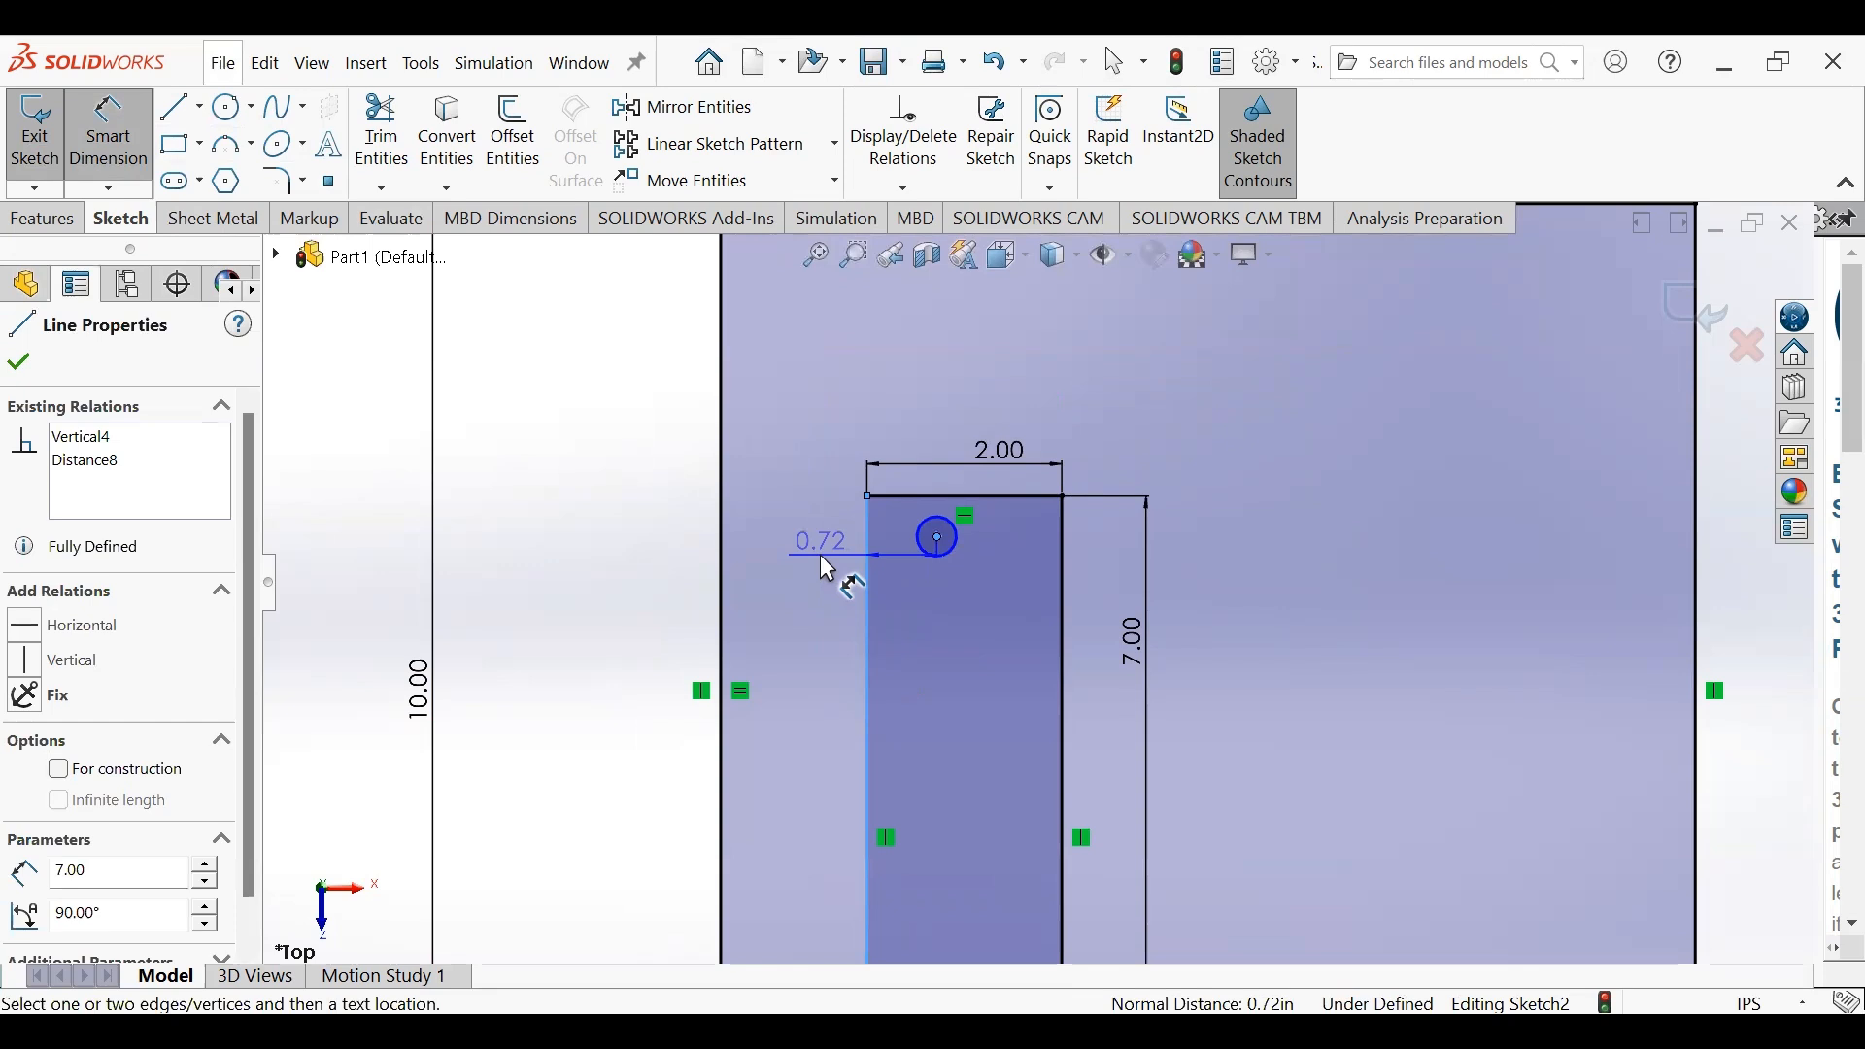
left_click(822, 557)
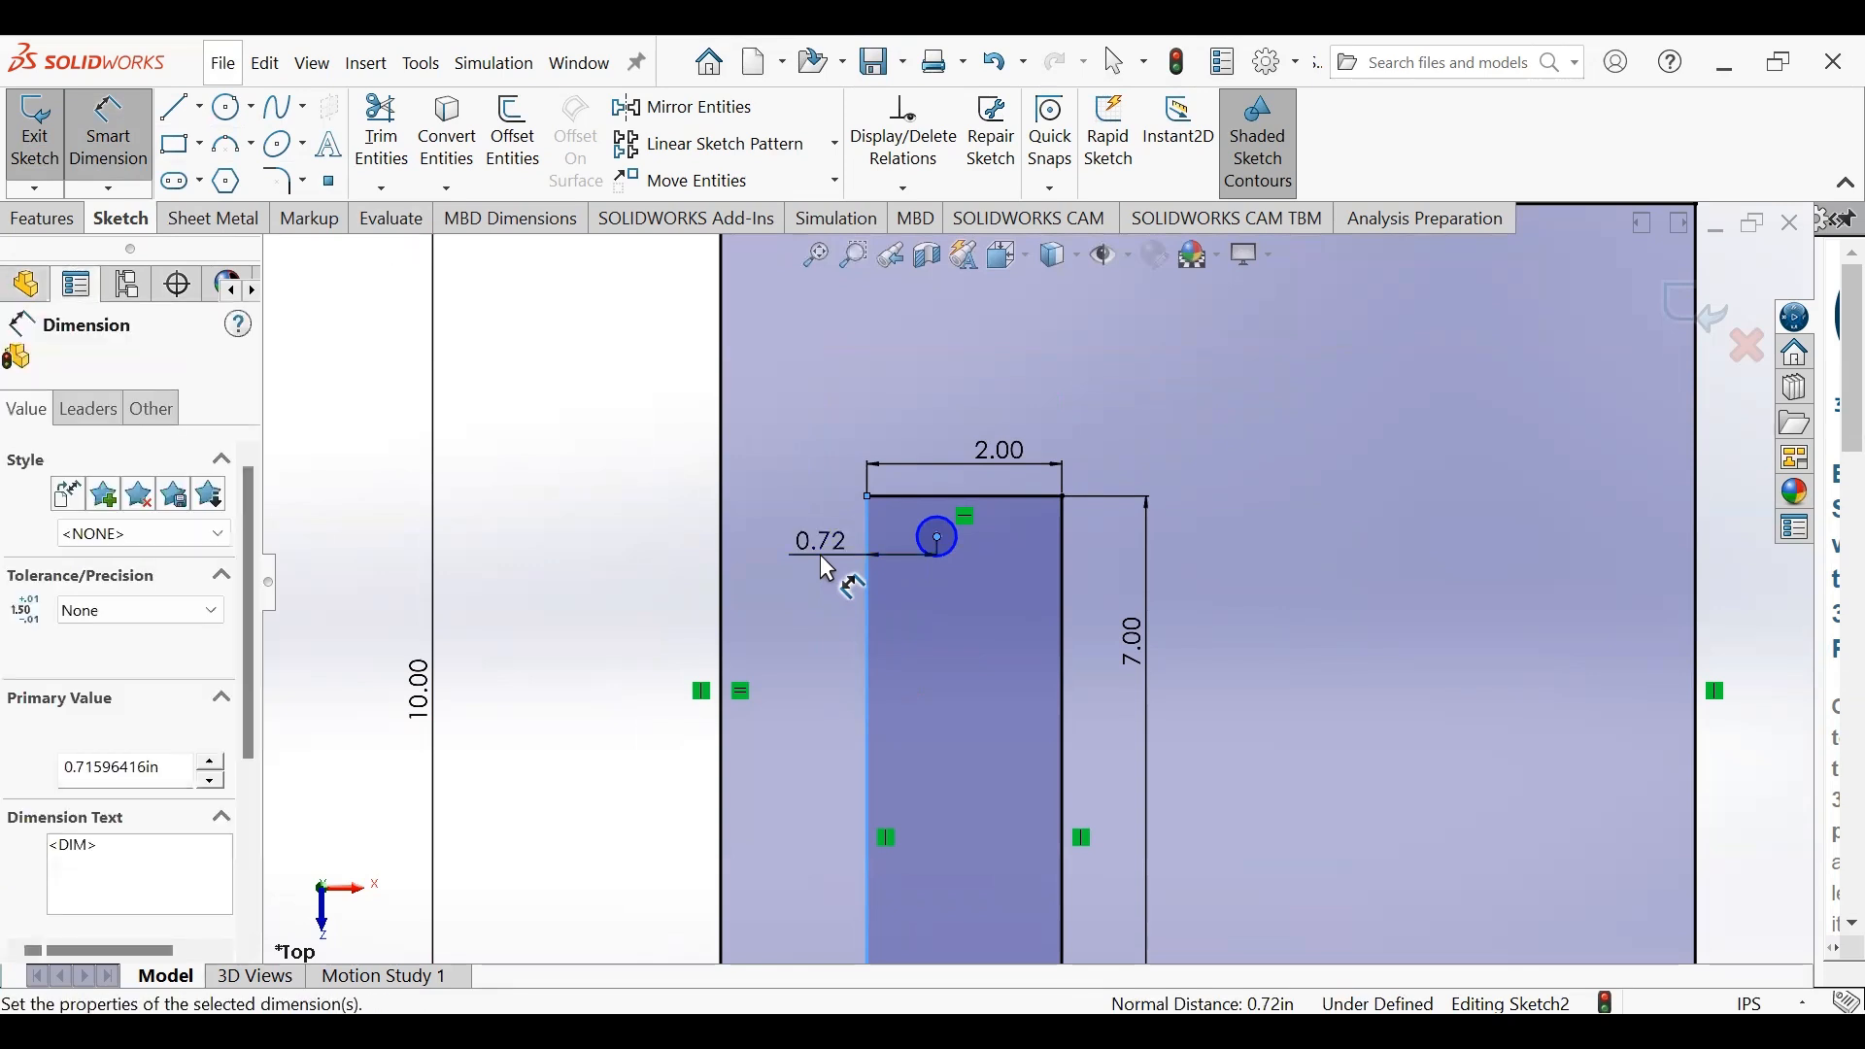
type("0.5")
key("Return")
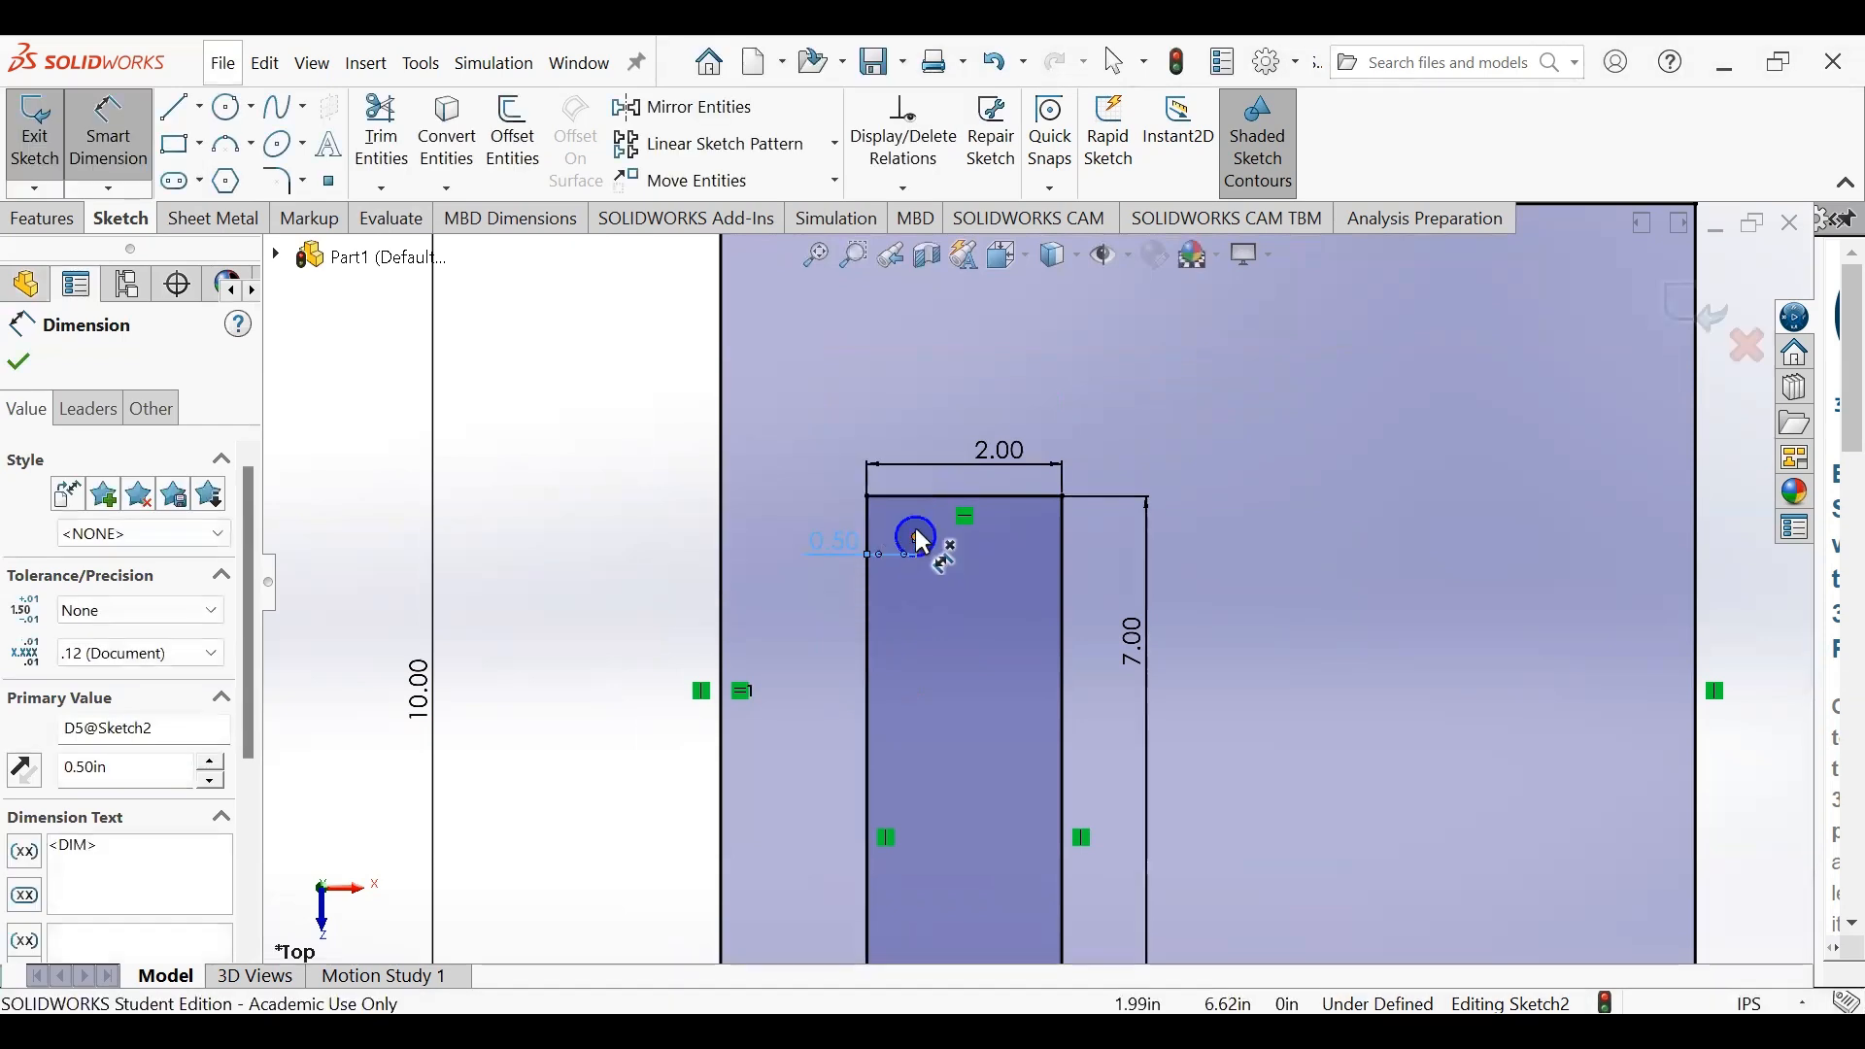
- Dimension the circle's centre 0.5 in below the inner rectangle's top edge, and shift the 2 in width label clear of it
left_click(916, 535)
left_click(916, 499)
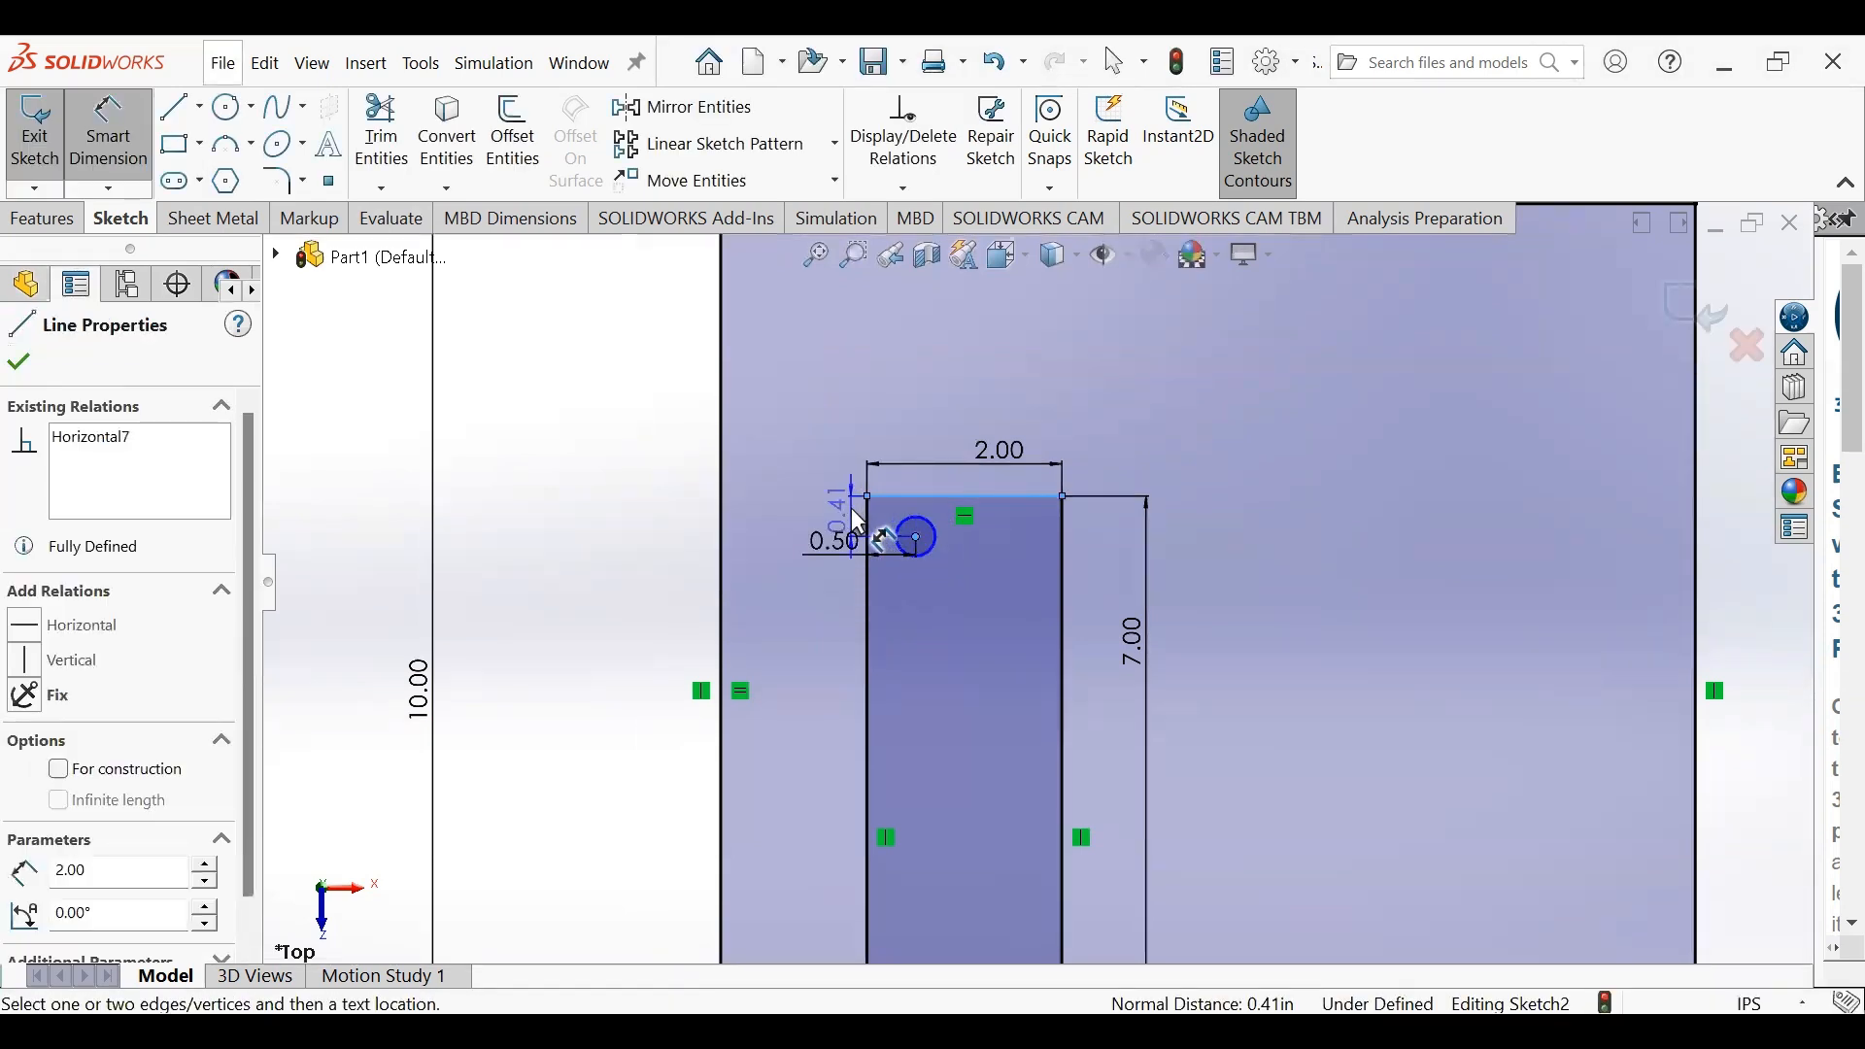
left_click(859, 521)
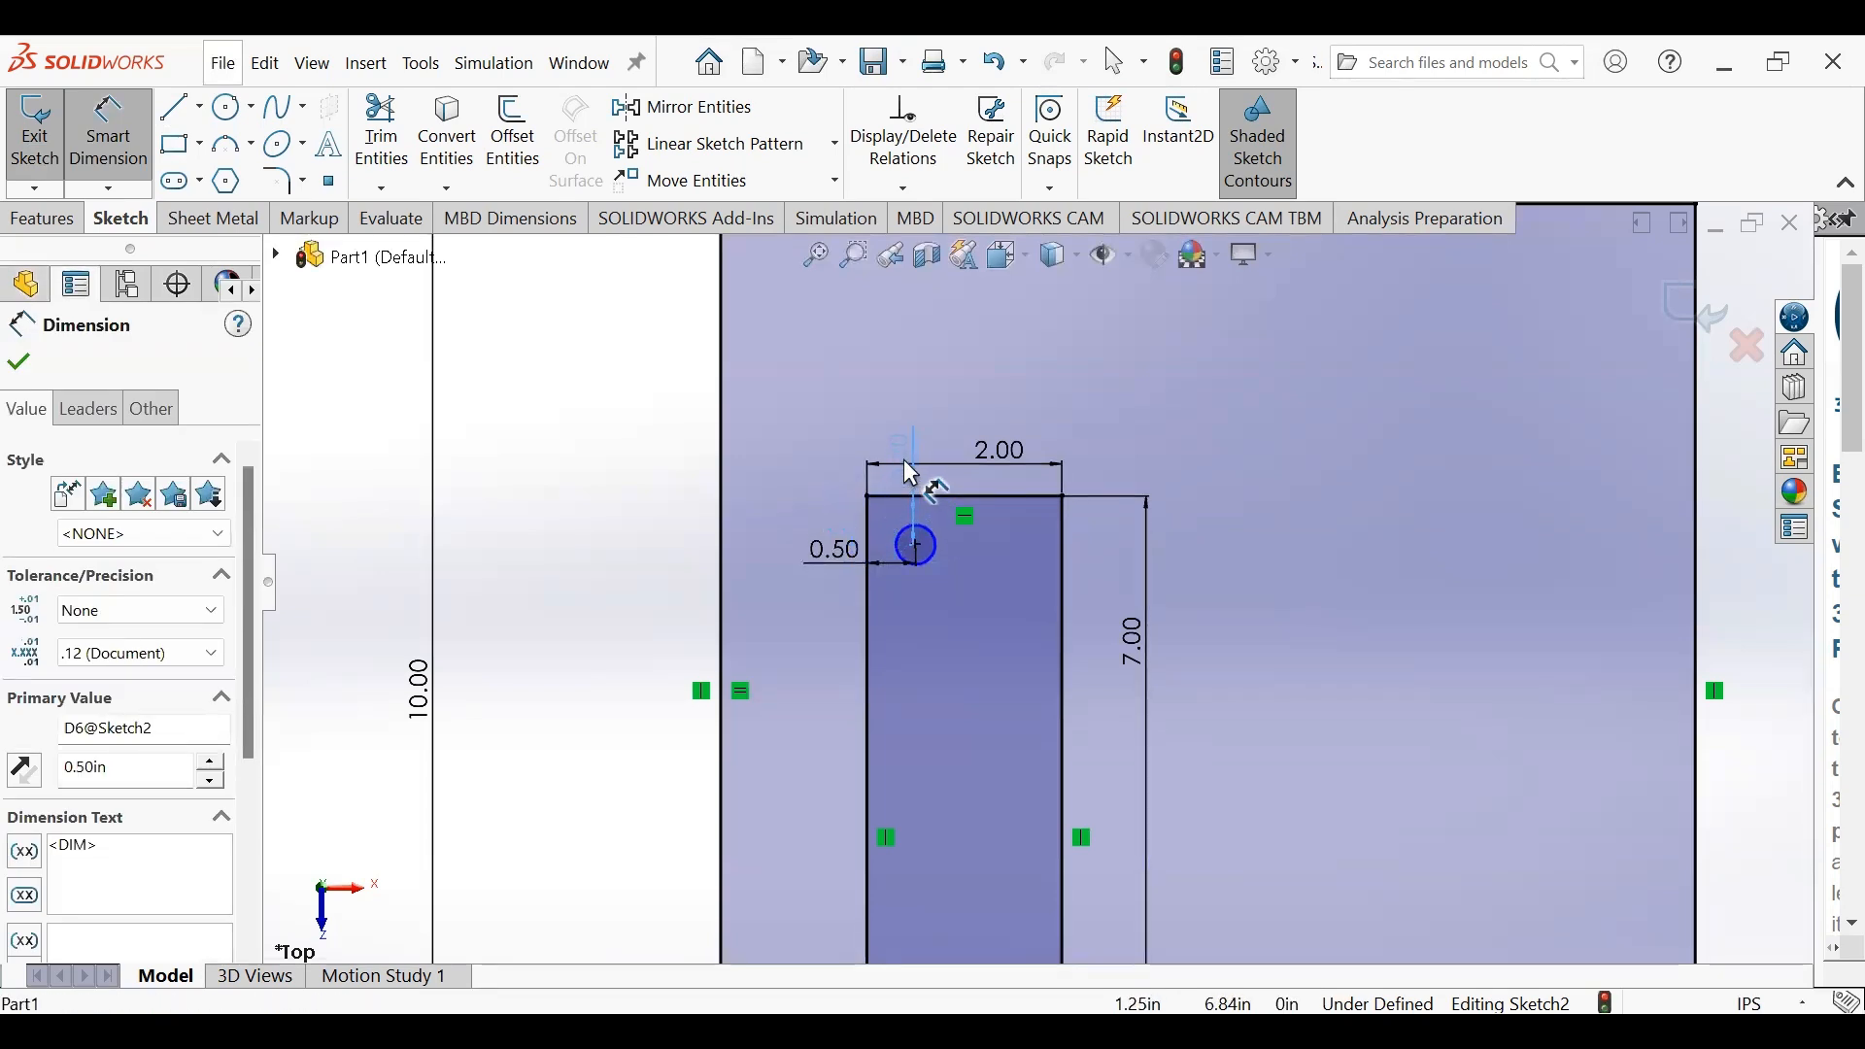
left_click_drag(993, 445, 1032, 445)
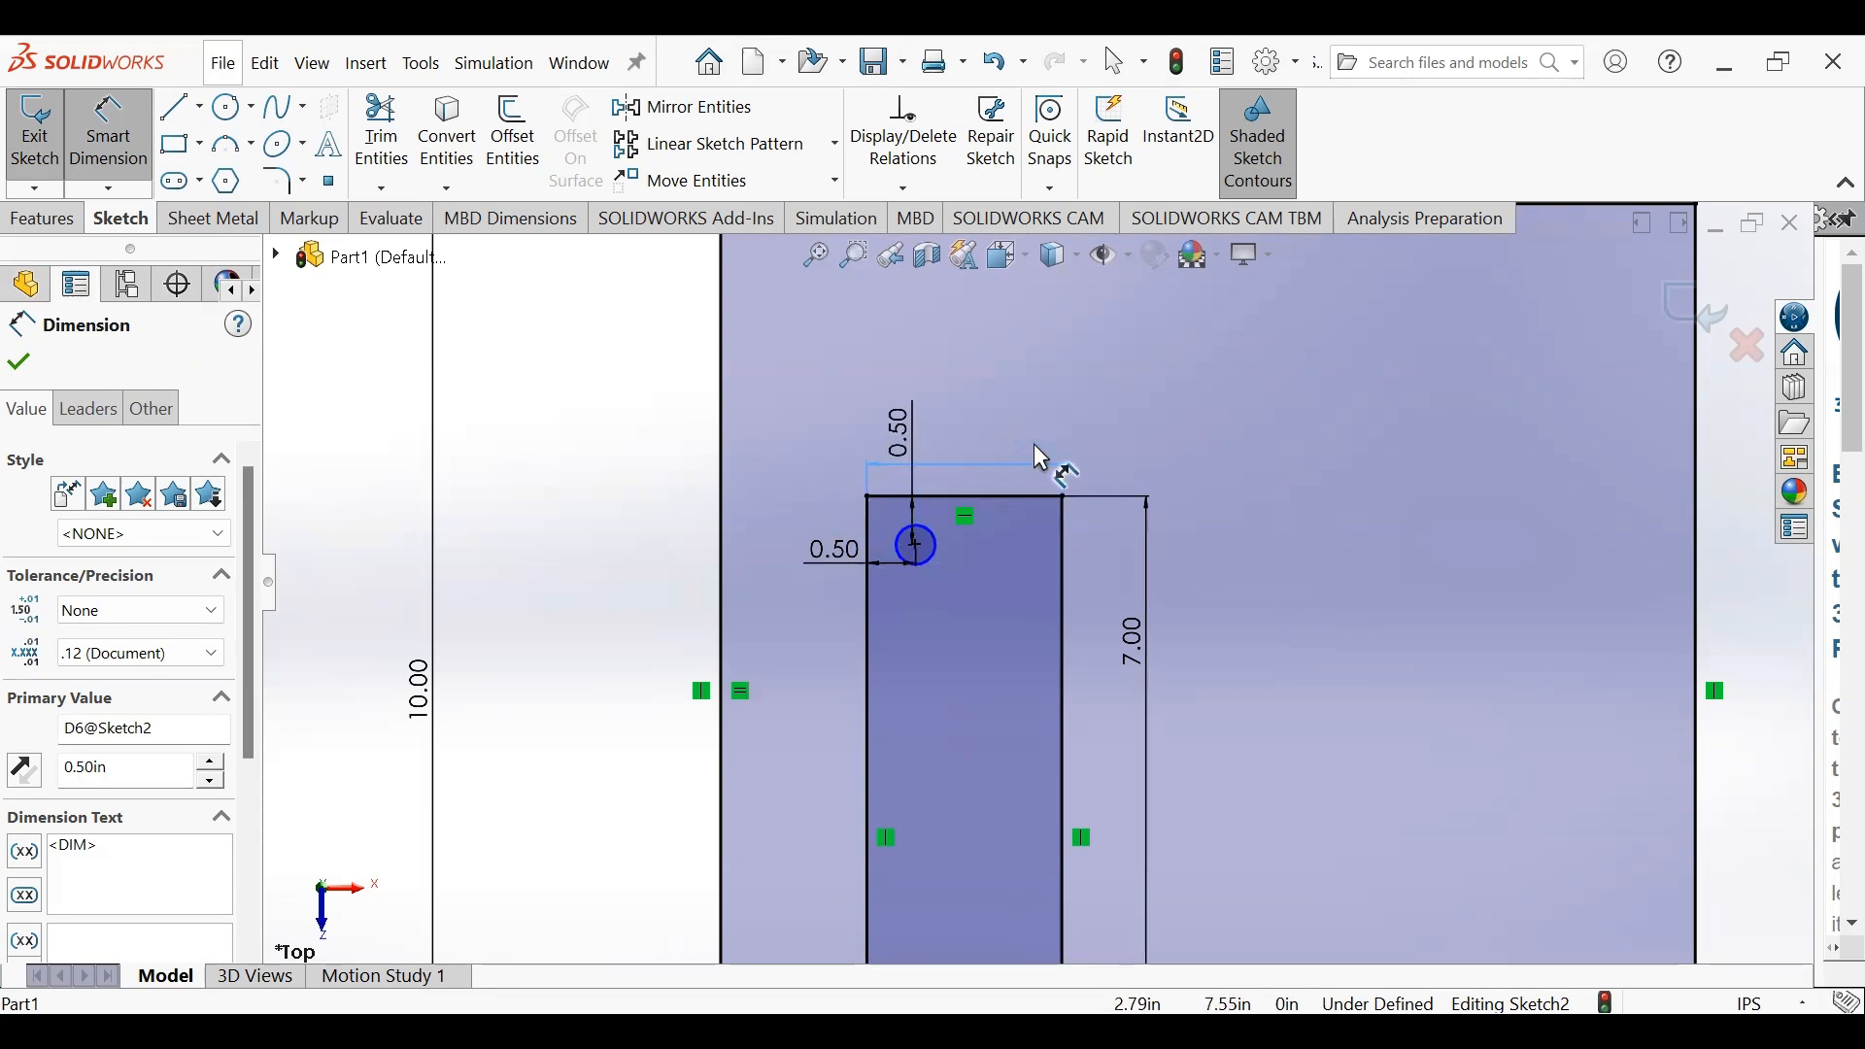
- Dimension the small circle's diameter and set it to 0.35 in
left_click(936, 543)
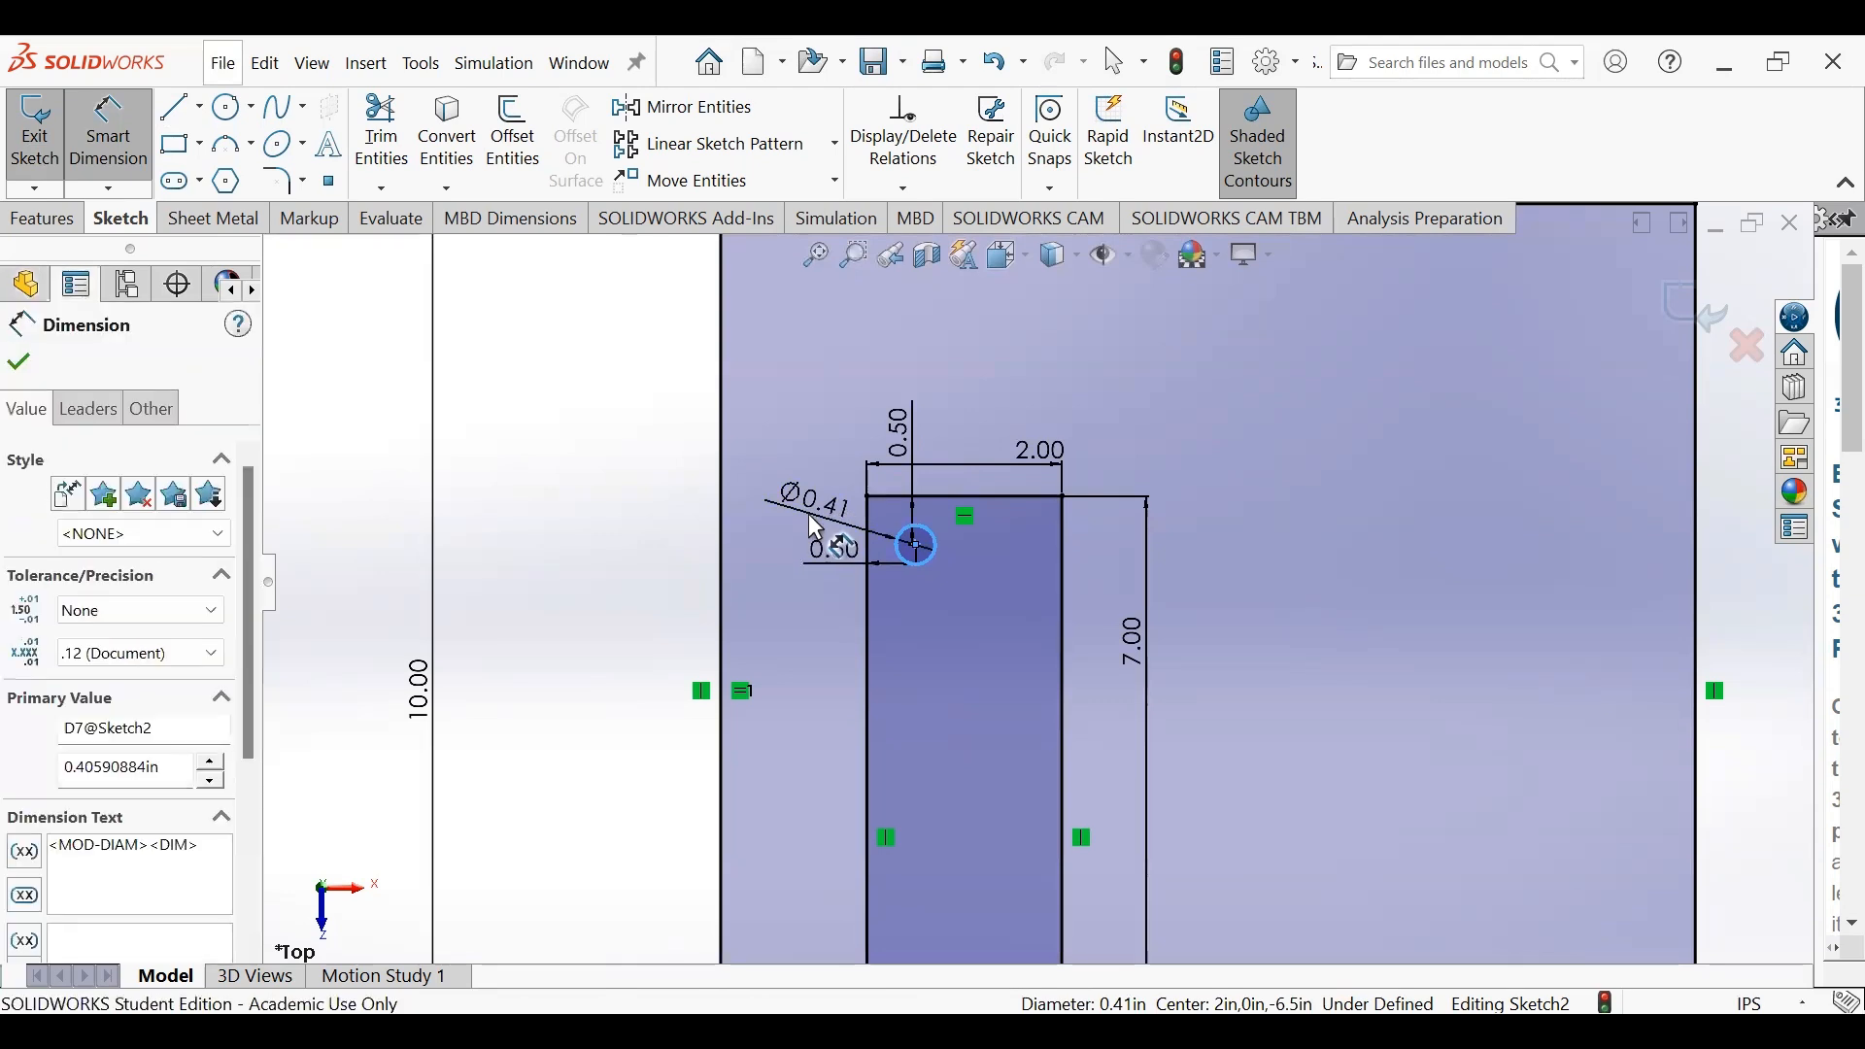
type(".3")
key("Return")
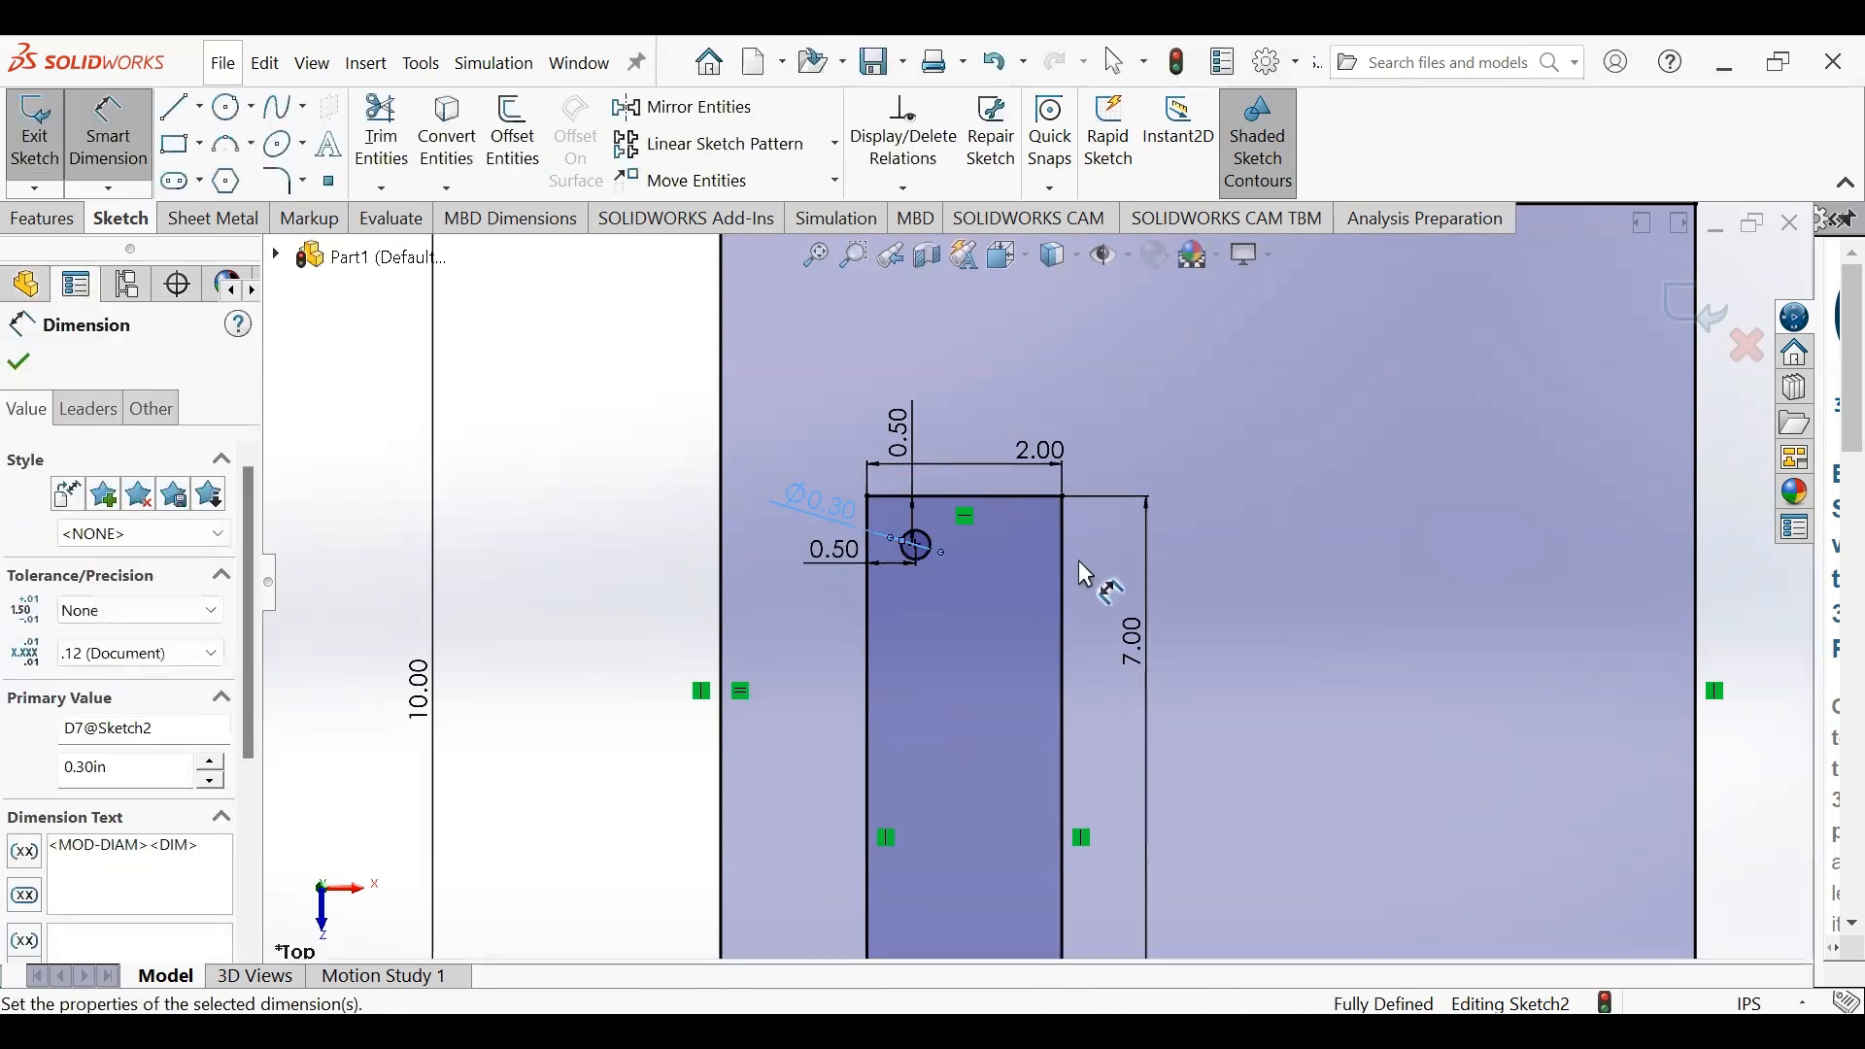
double_click(831, 505)
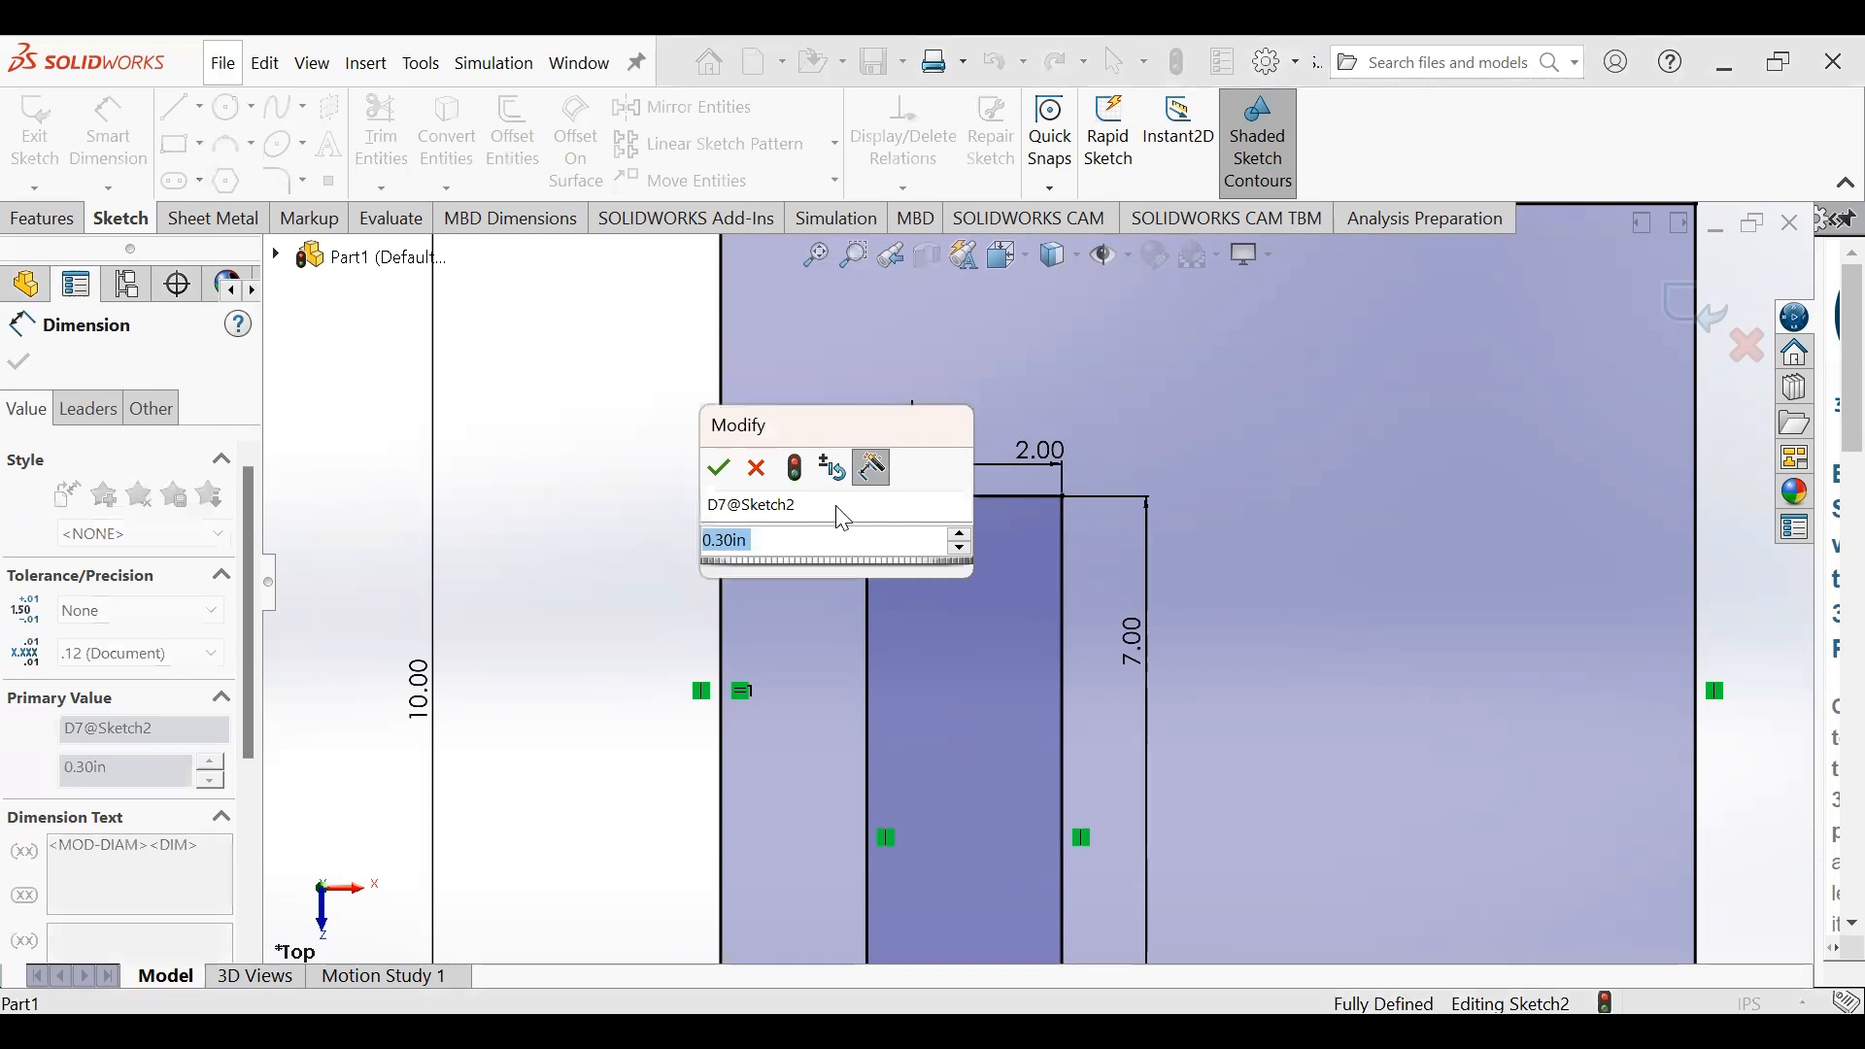
type(".35")
key("Return")
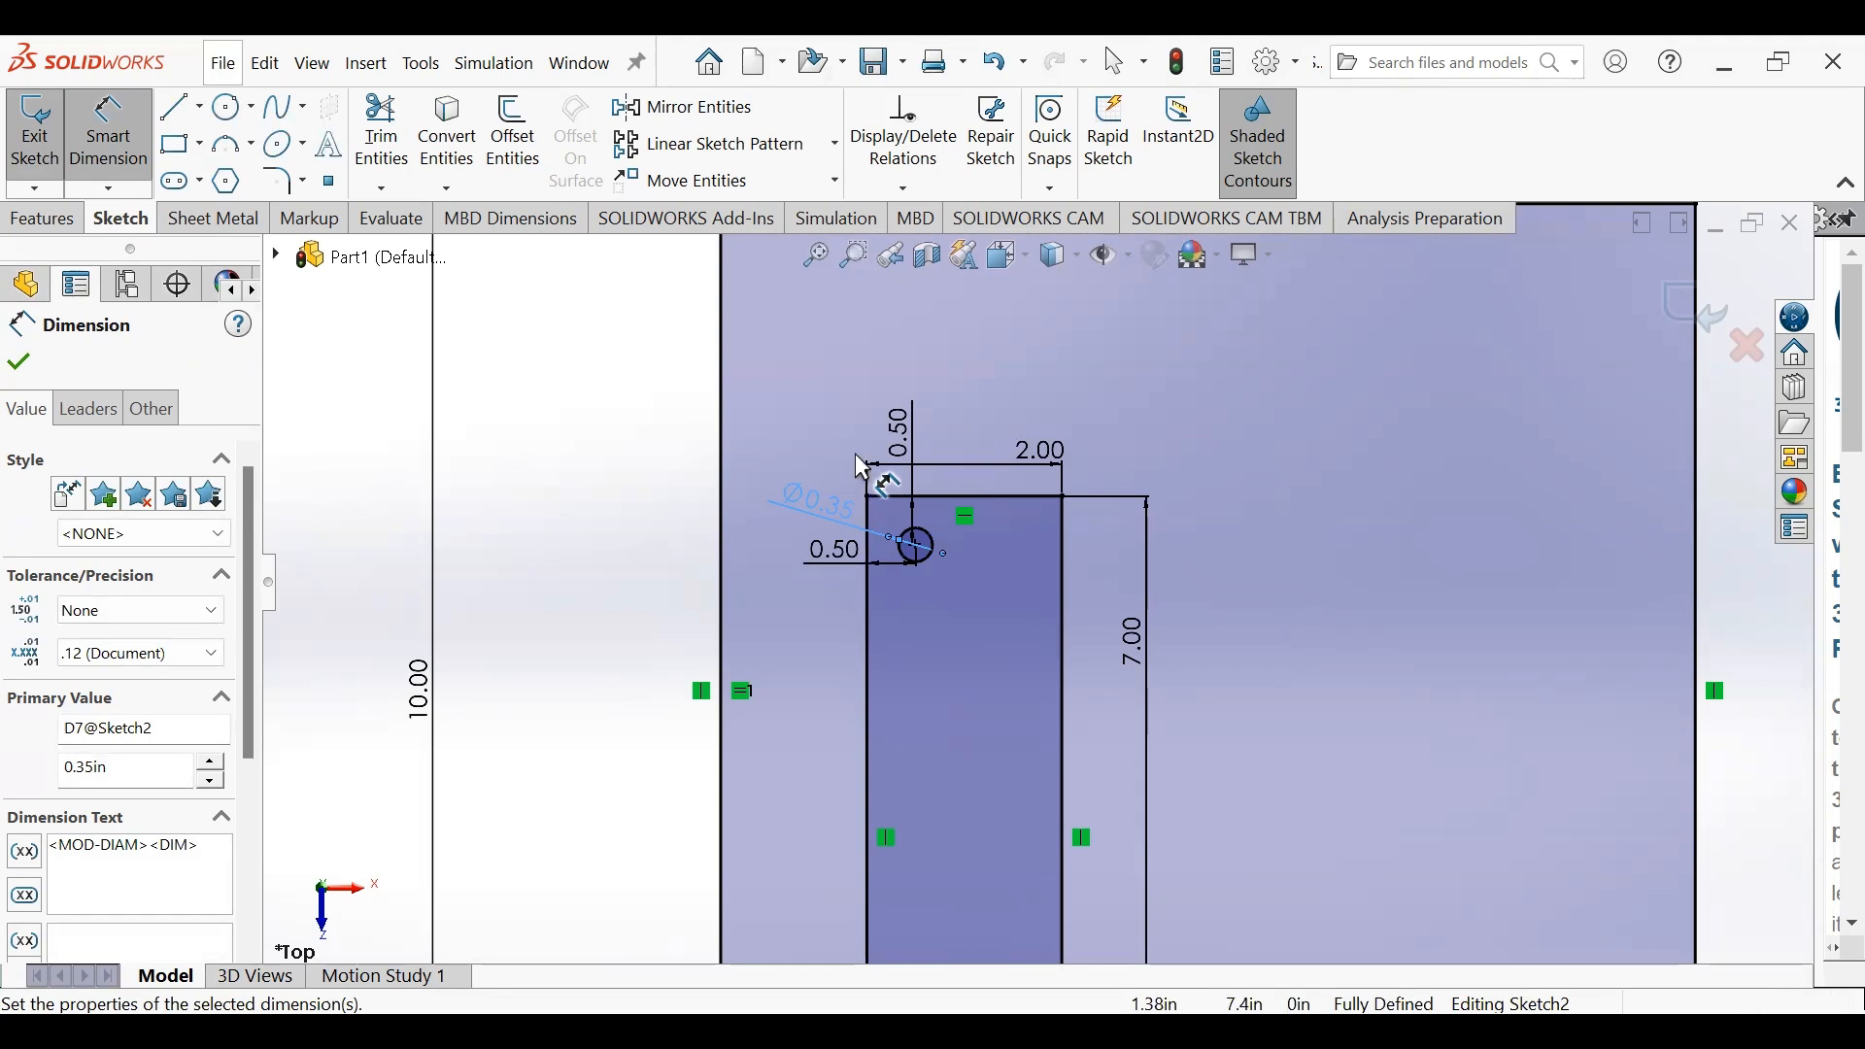
left_click(544, 525)
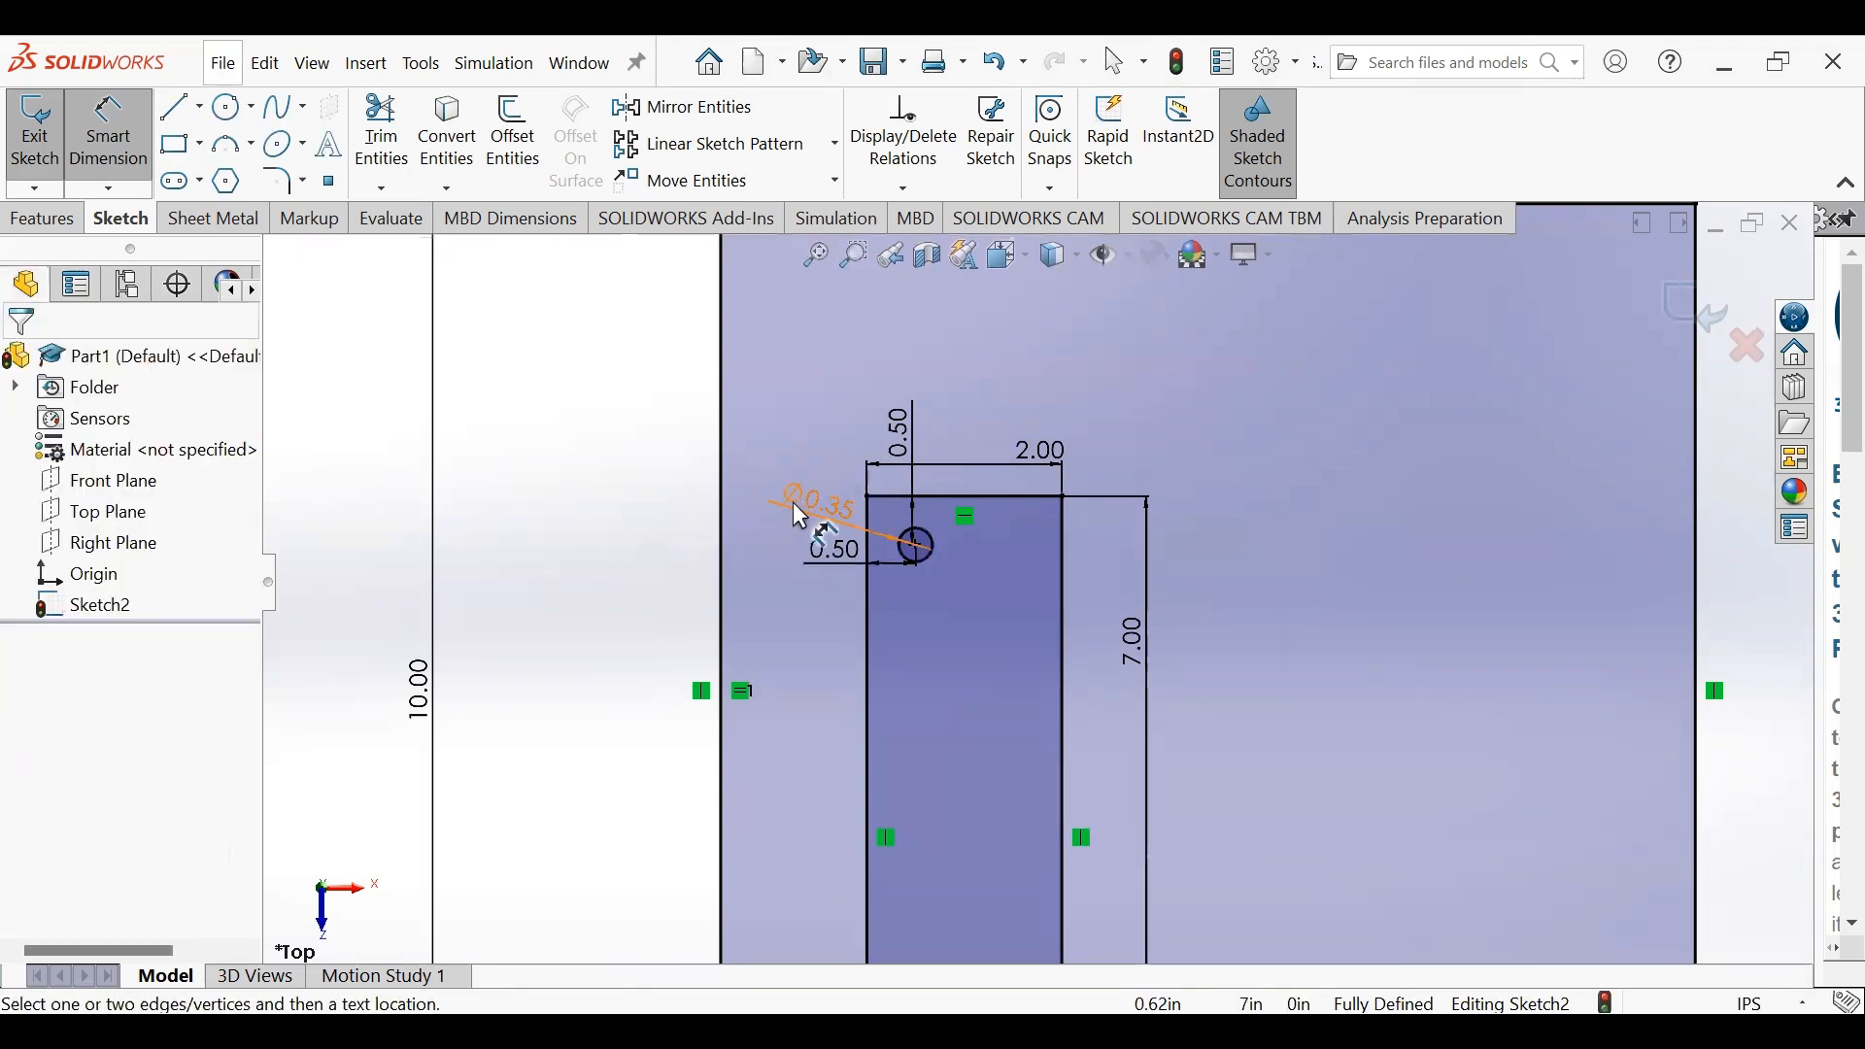
left_click(122, 172)
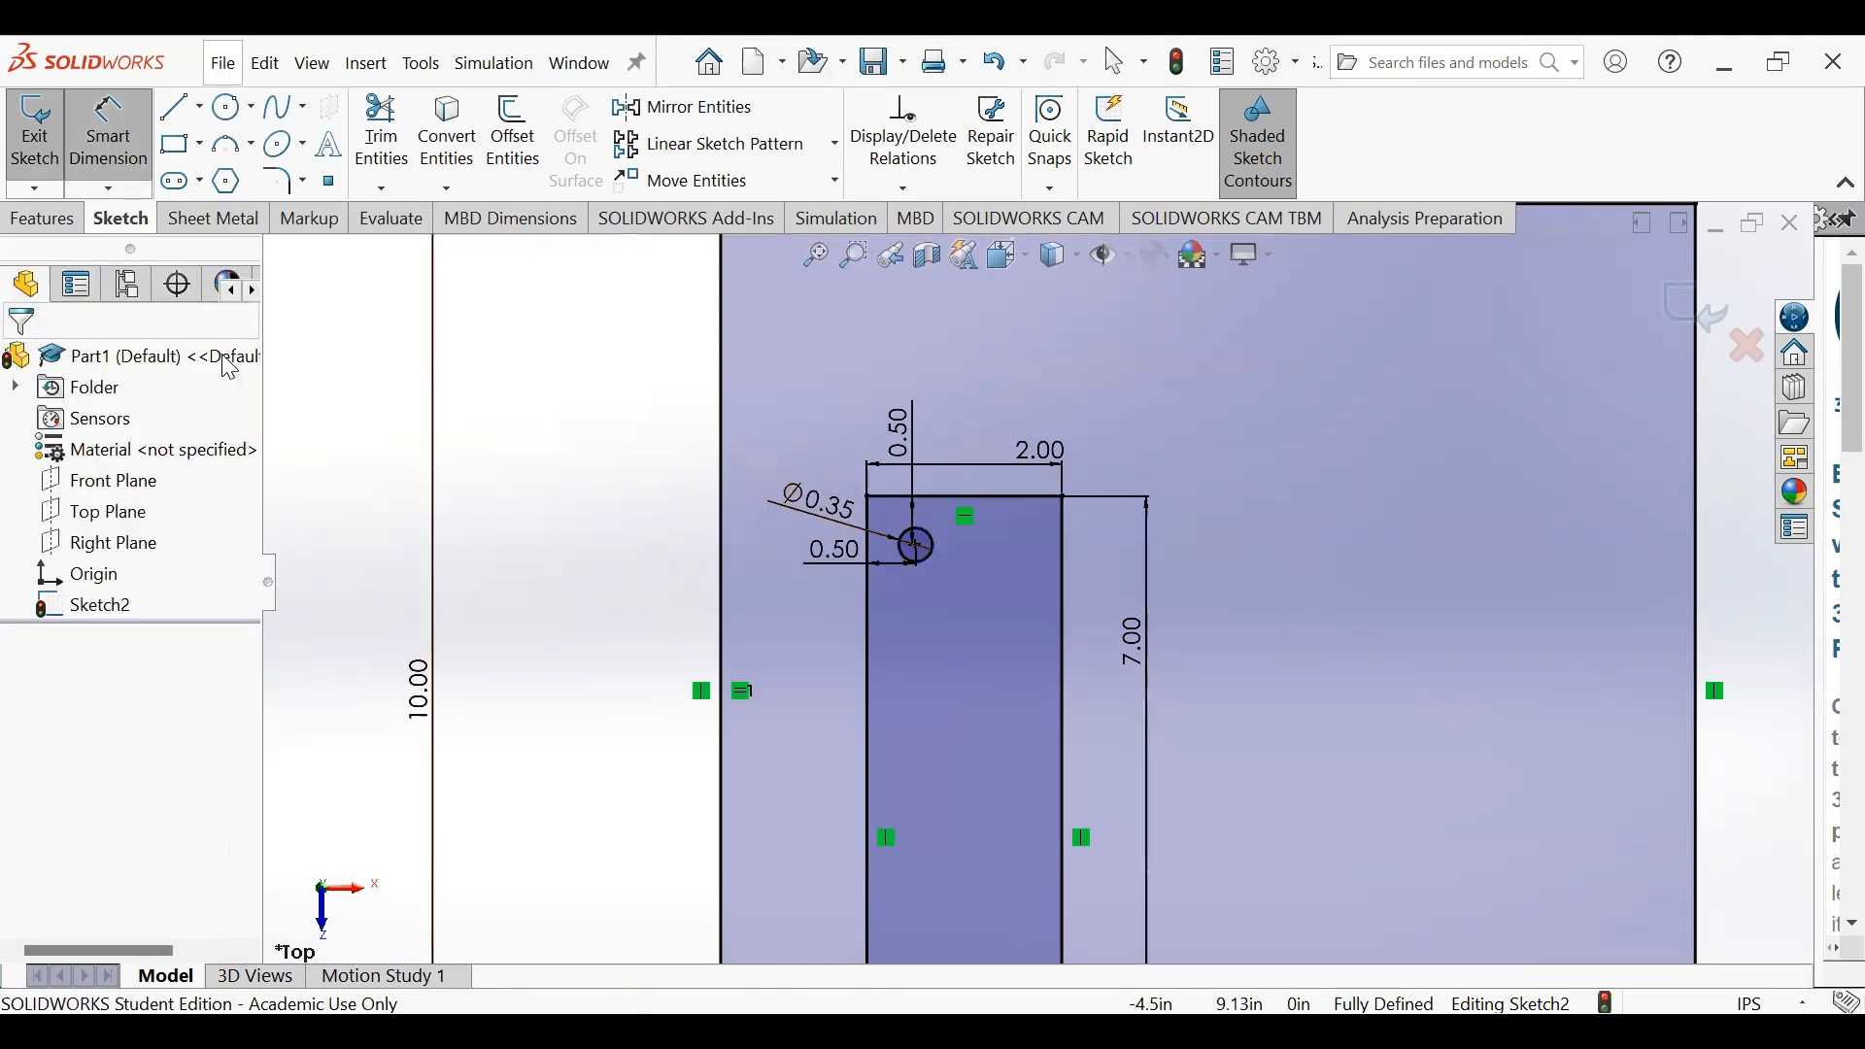
left_click(820, 492)
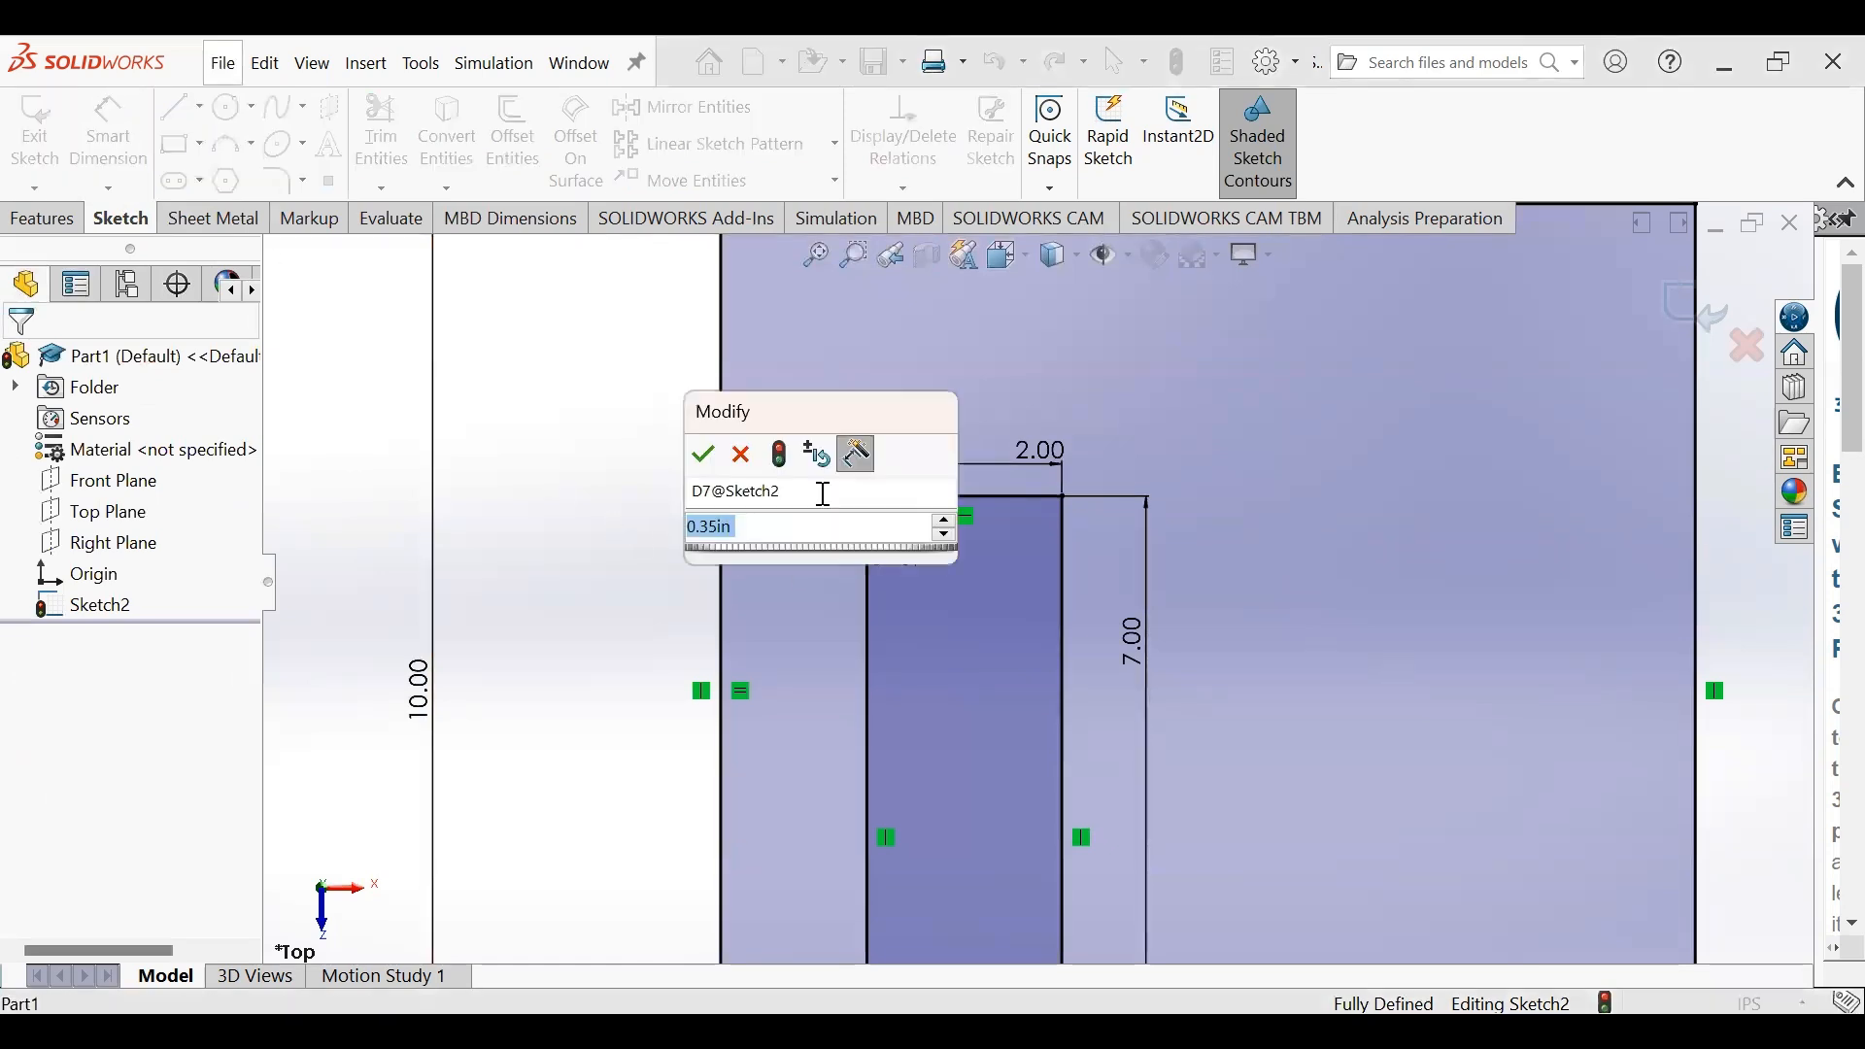
left_click(739, 457)
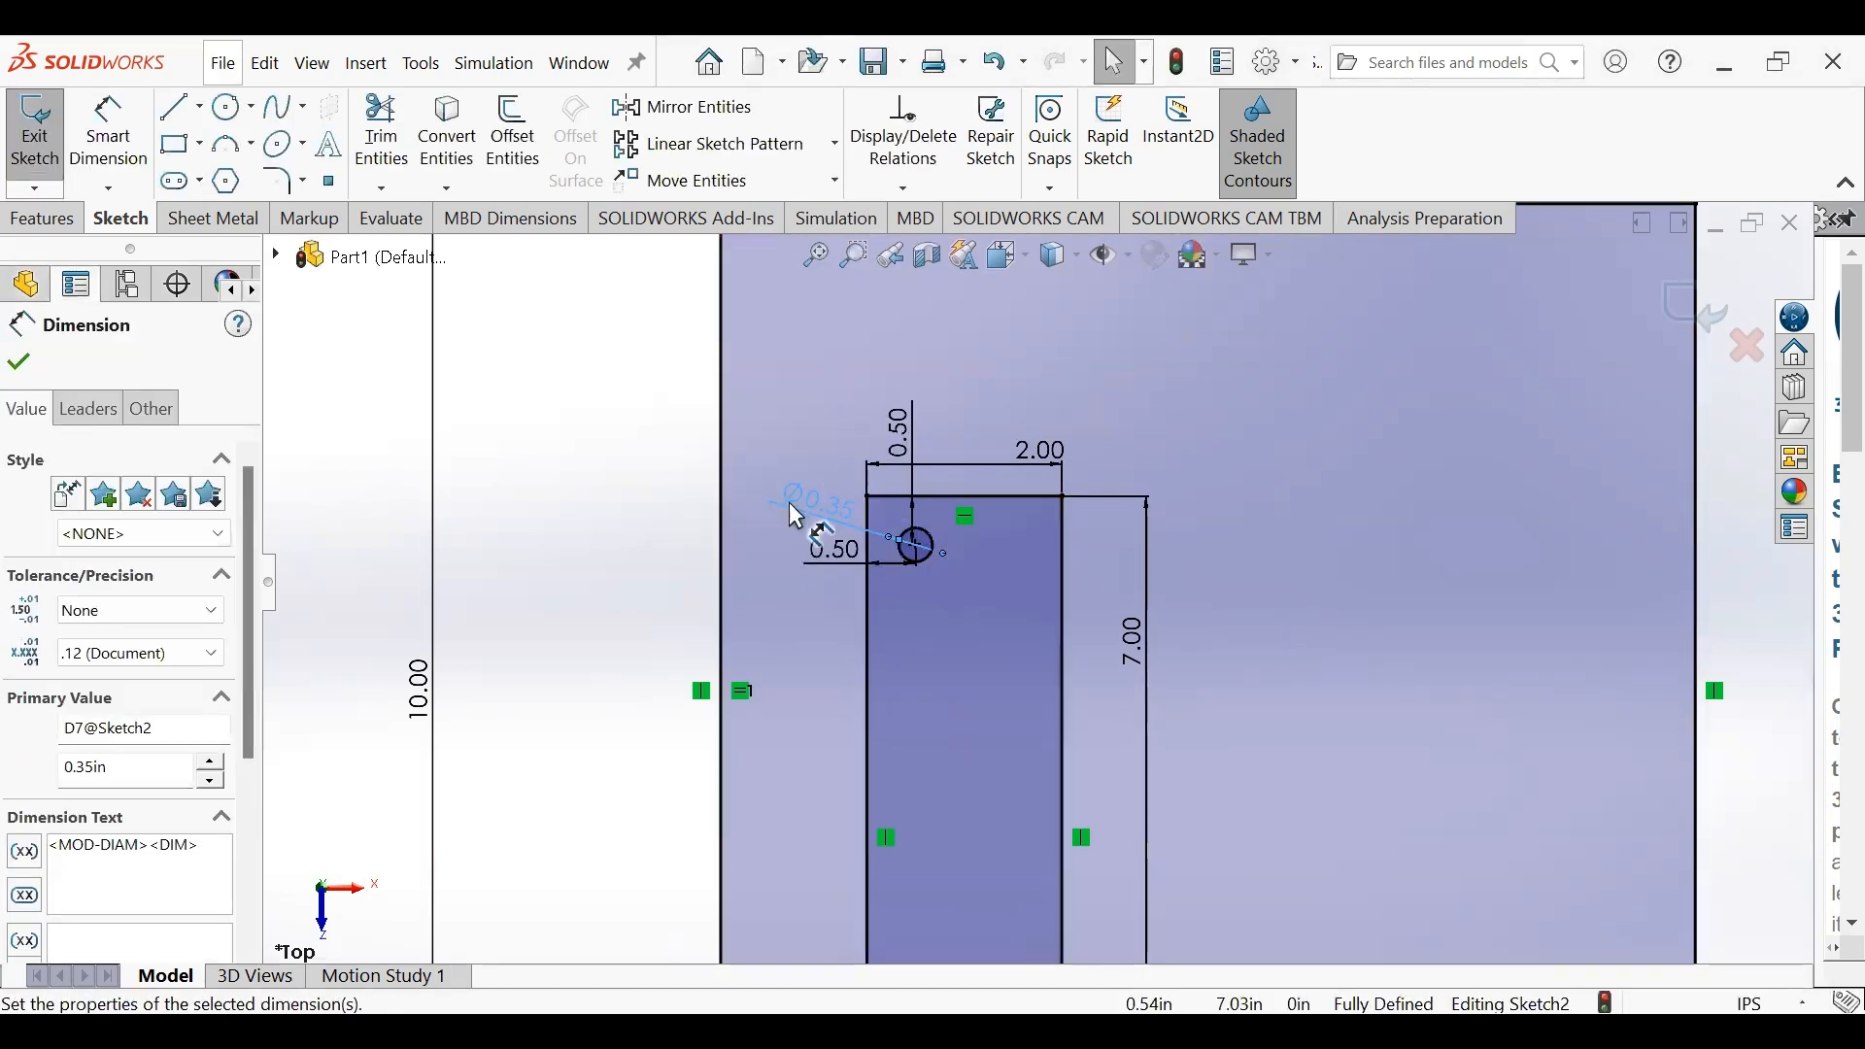
left_click(559, 562)
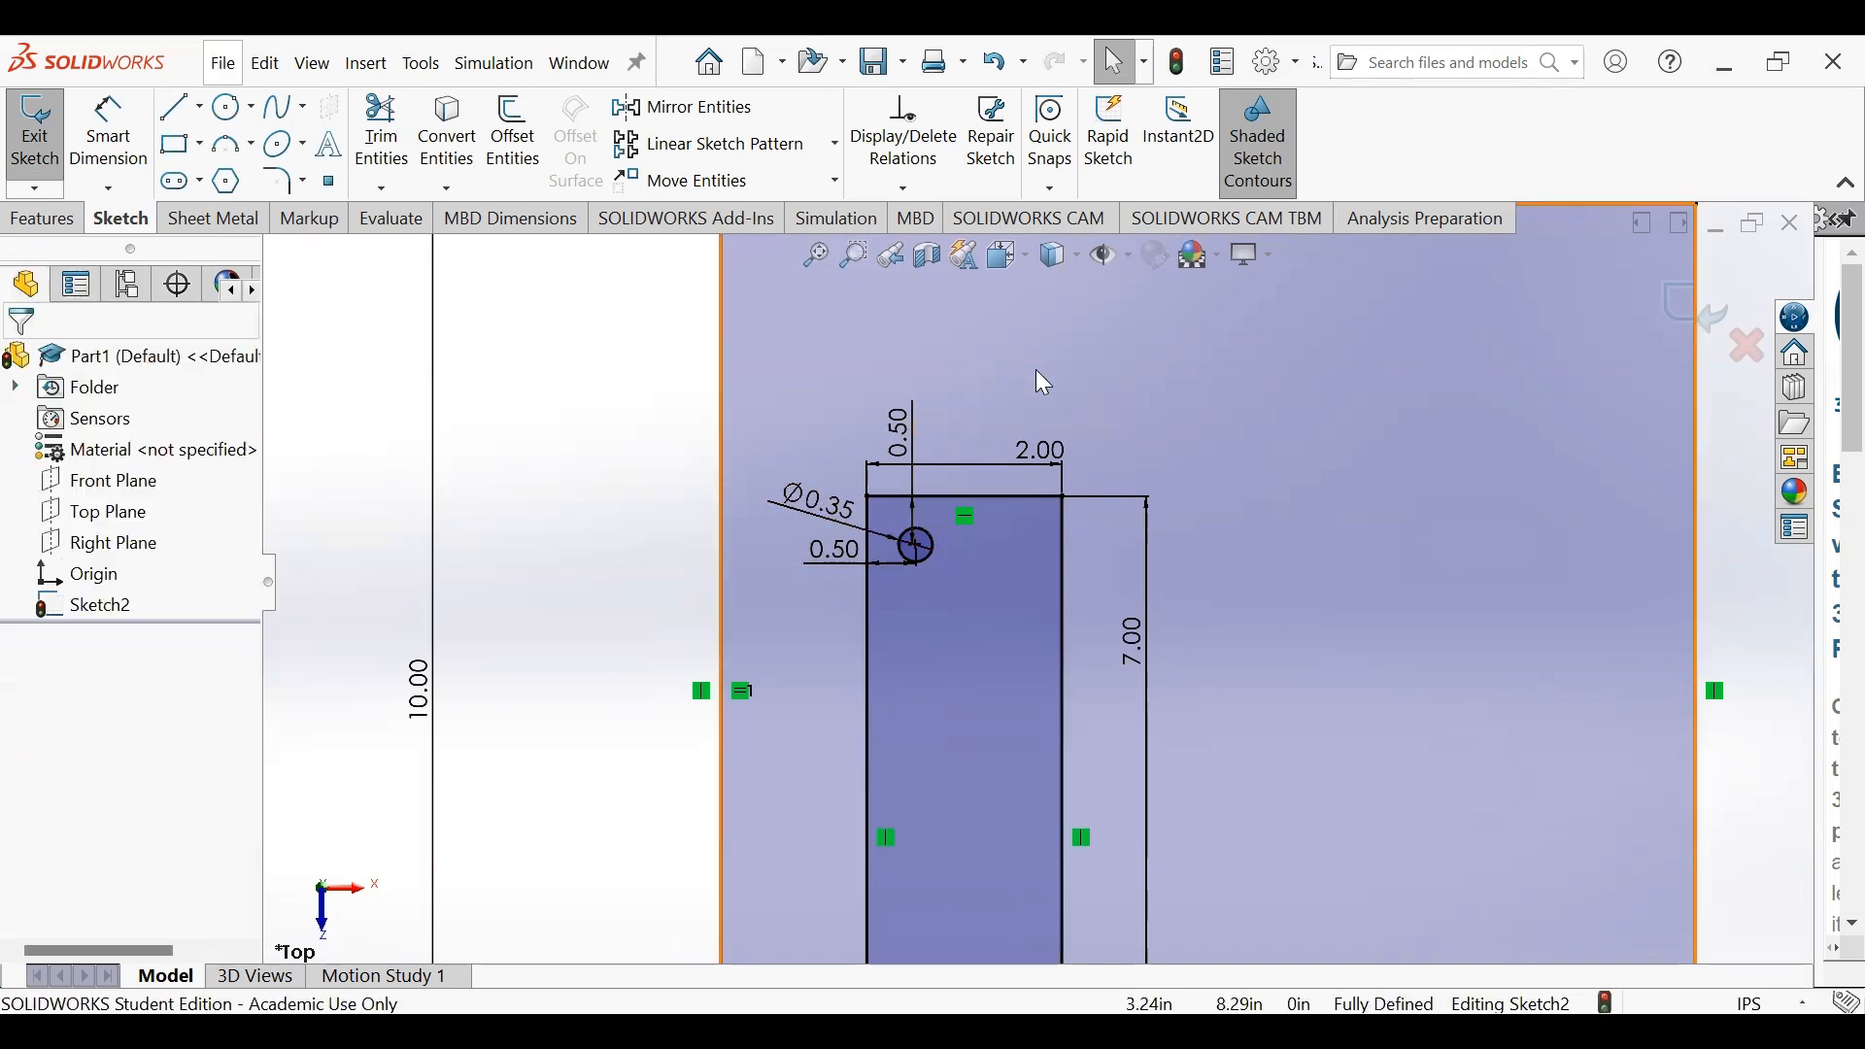
- Hide the sketch dimensions in the graphics view
left_click(1127, 259)
left_click(1109, 561)
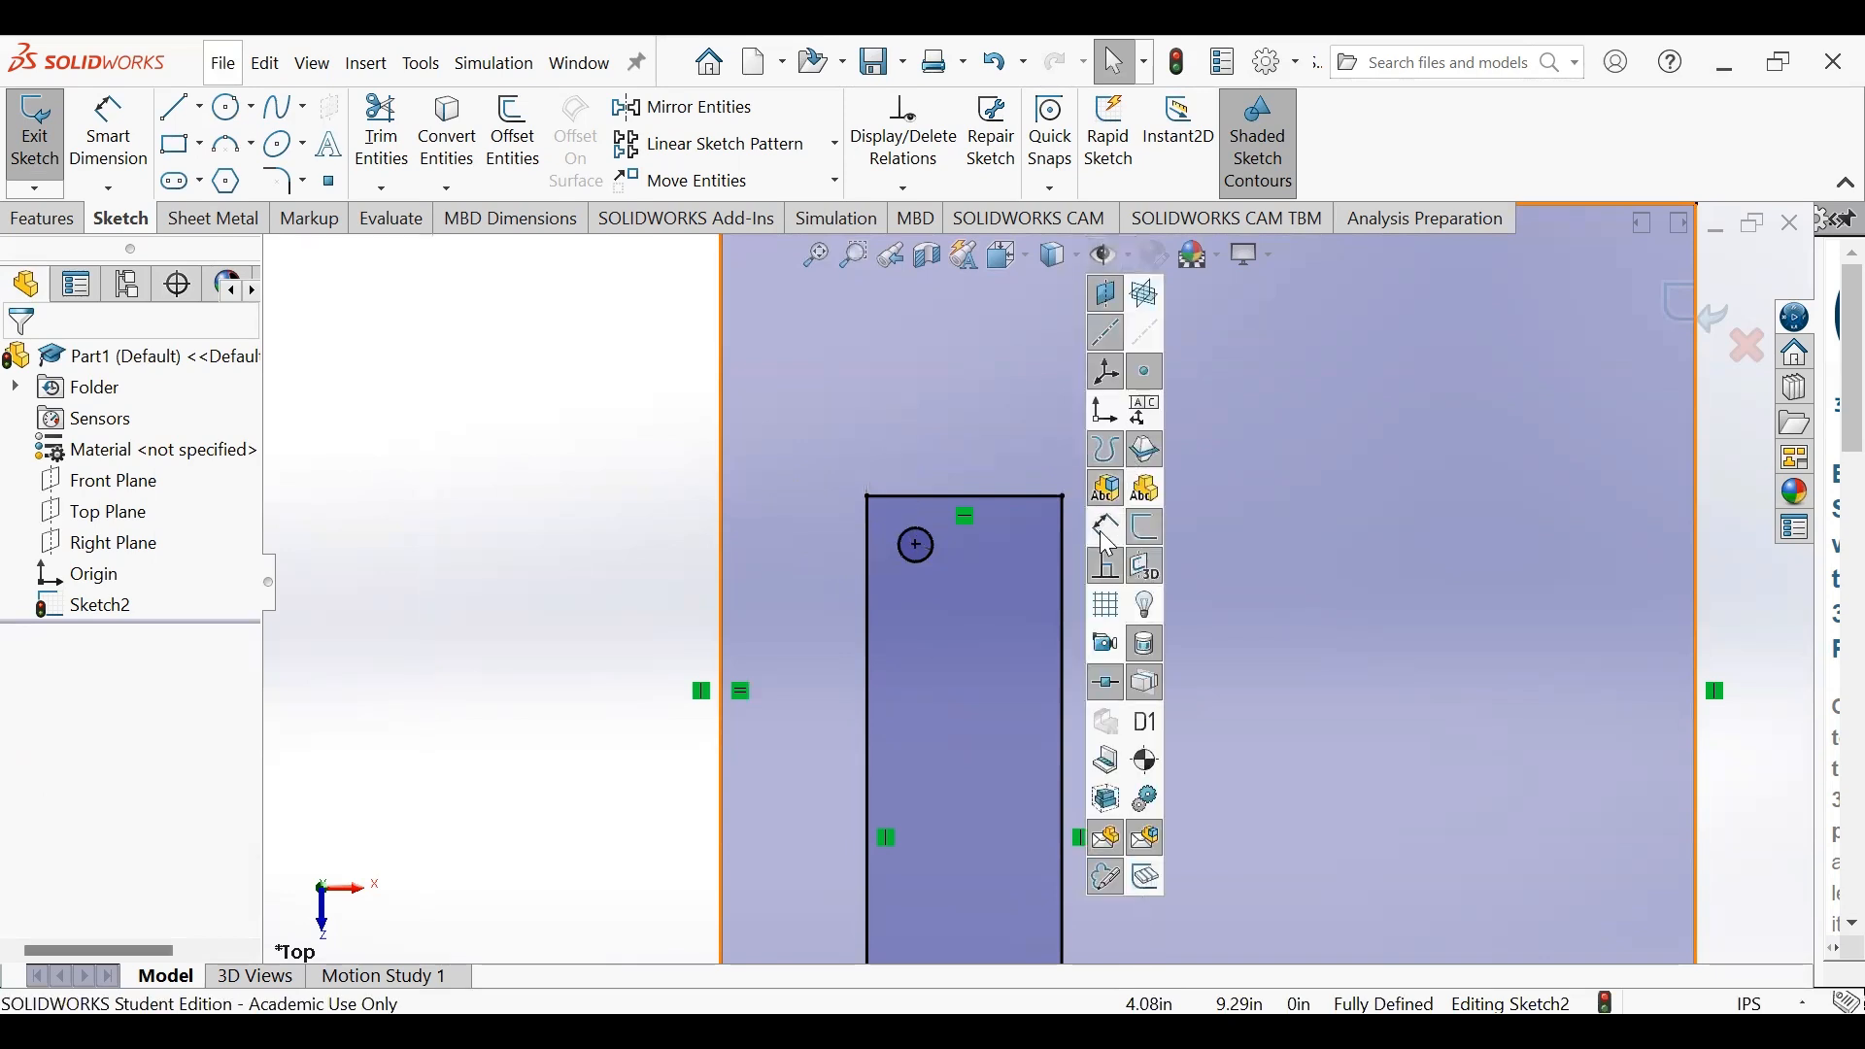
left_click(488, 525)
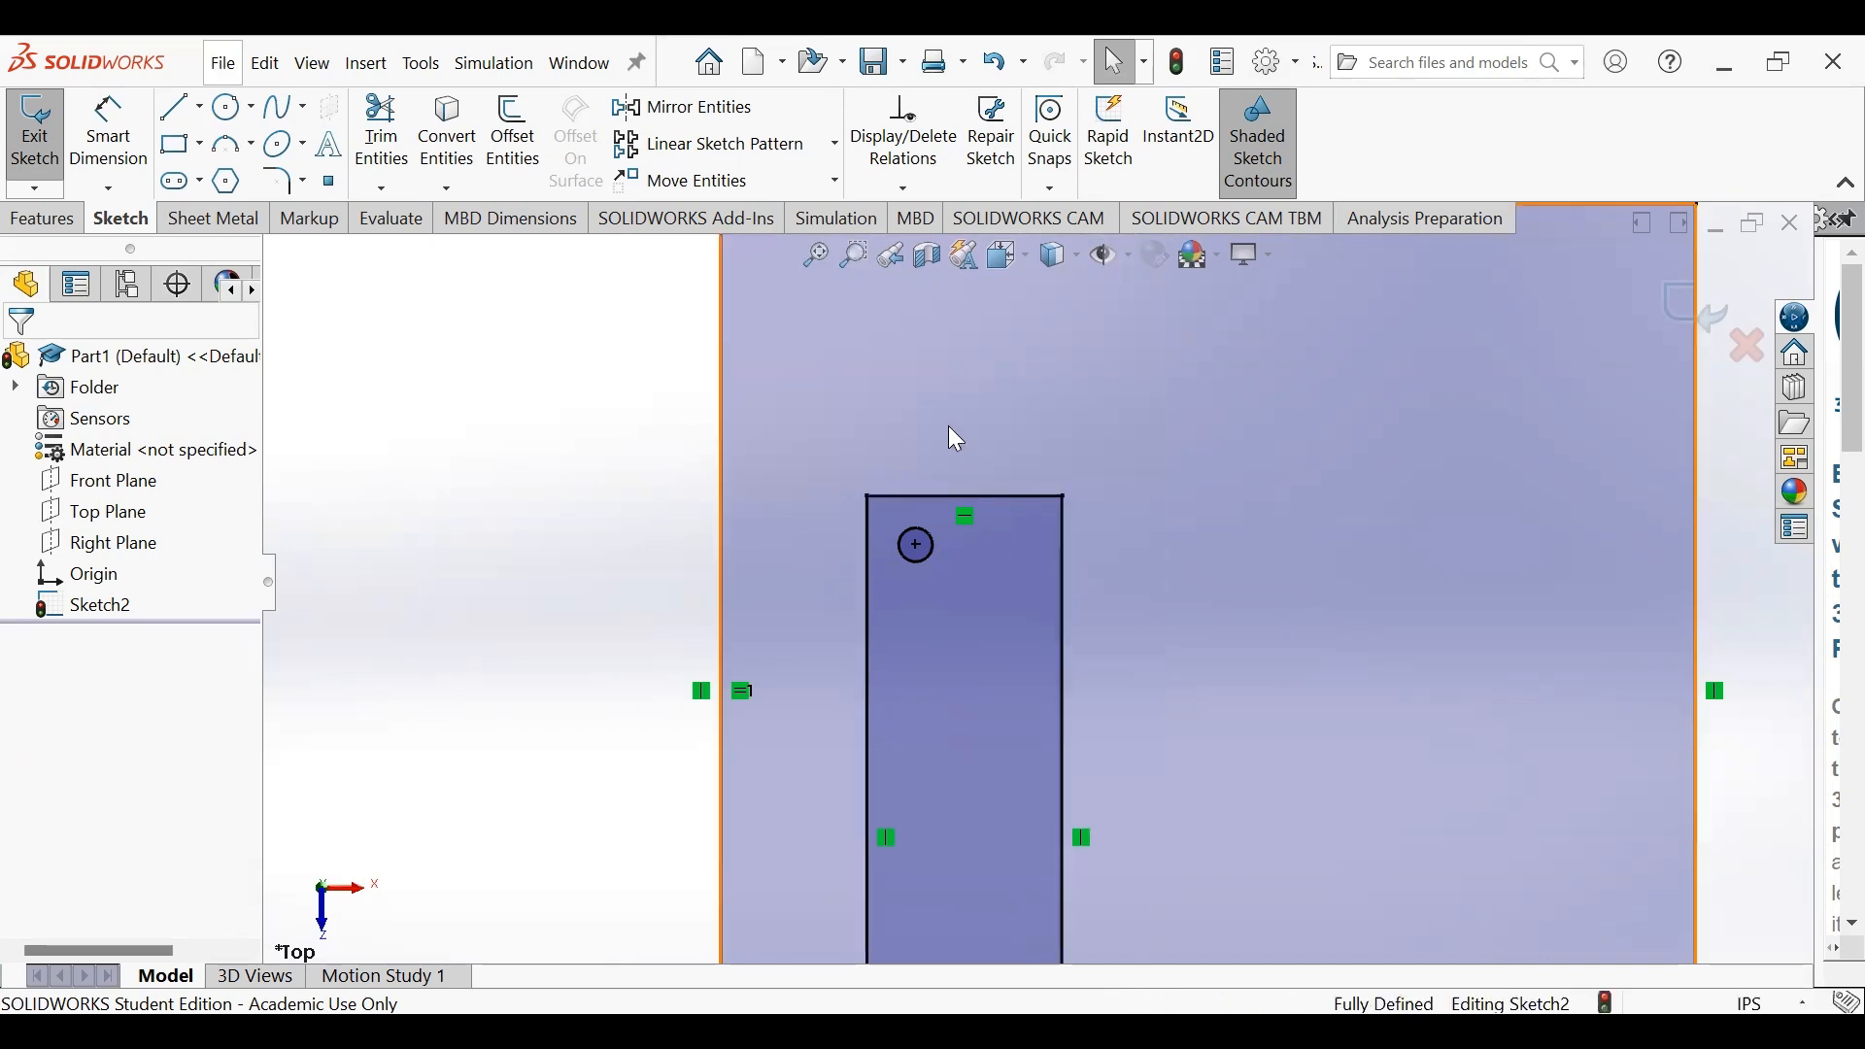
- Start a linear sketch pattern of the small circle, replacing the X-axis with the inner rectangle's top edge as Direction 1
left_click(704, 148)
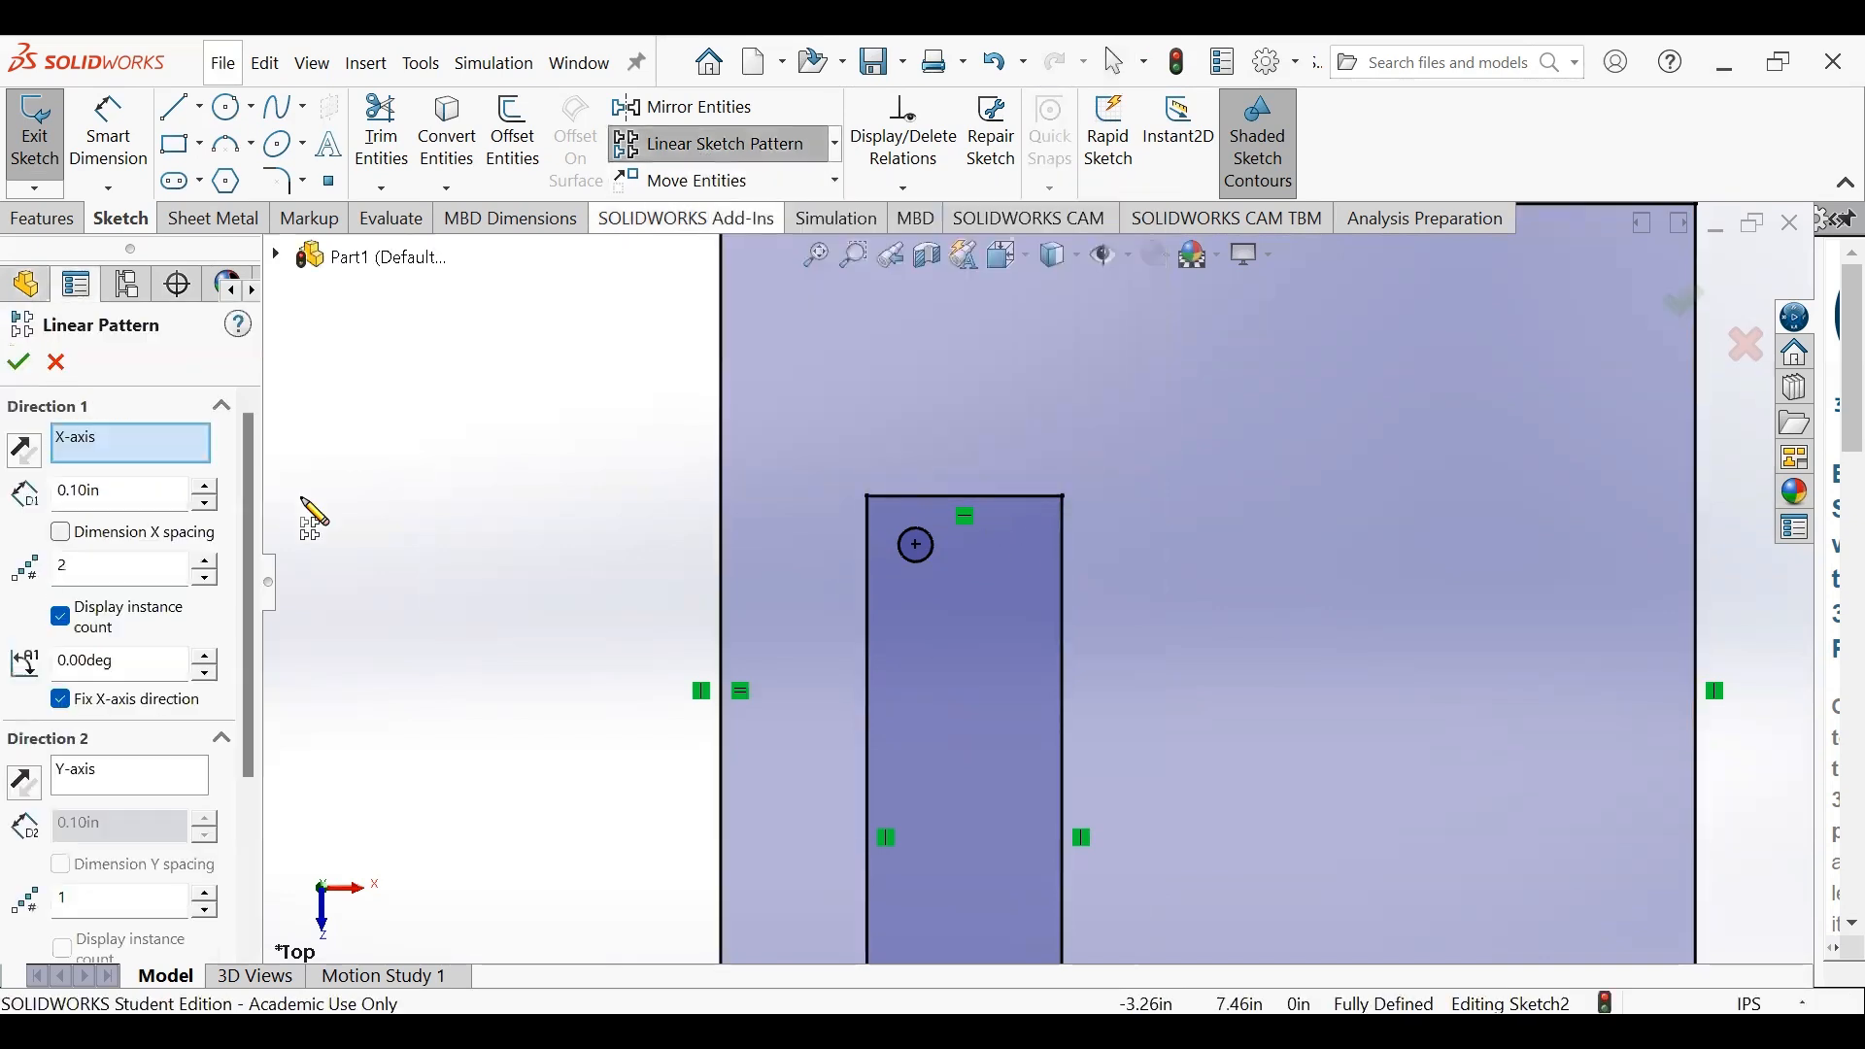
right_click(133, 443)
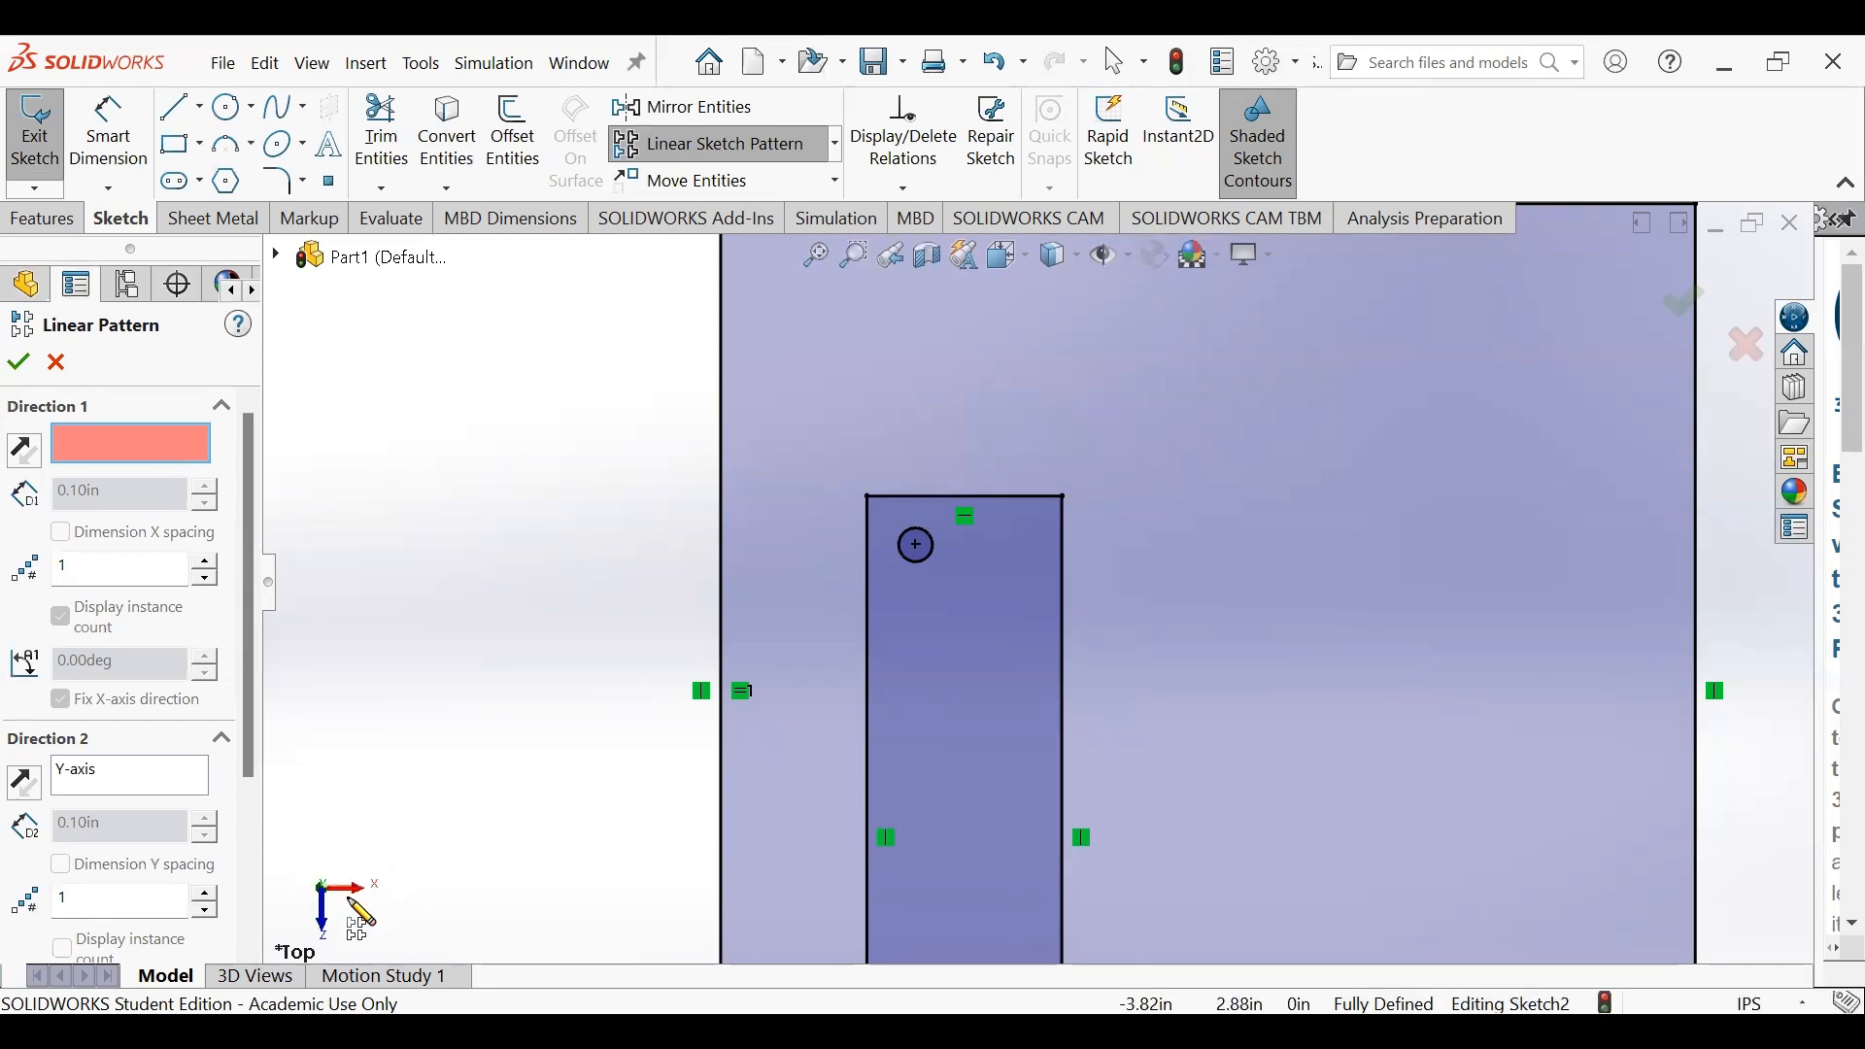
left_click(993, 499)
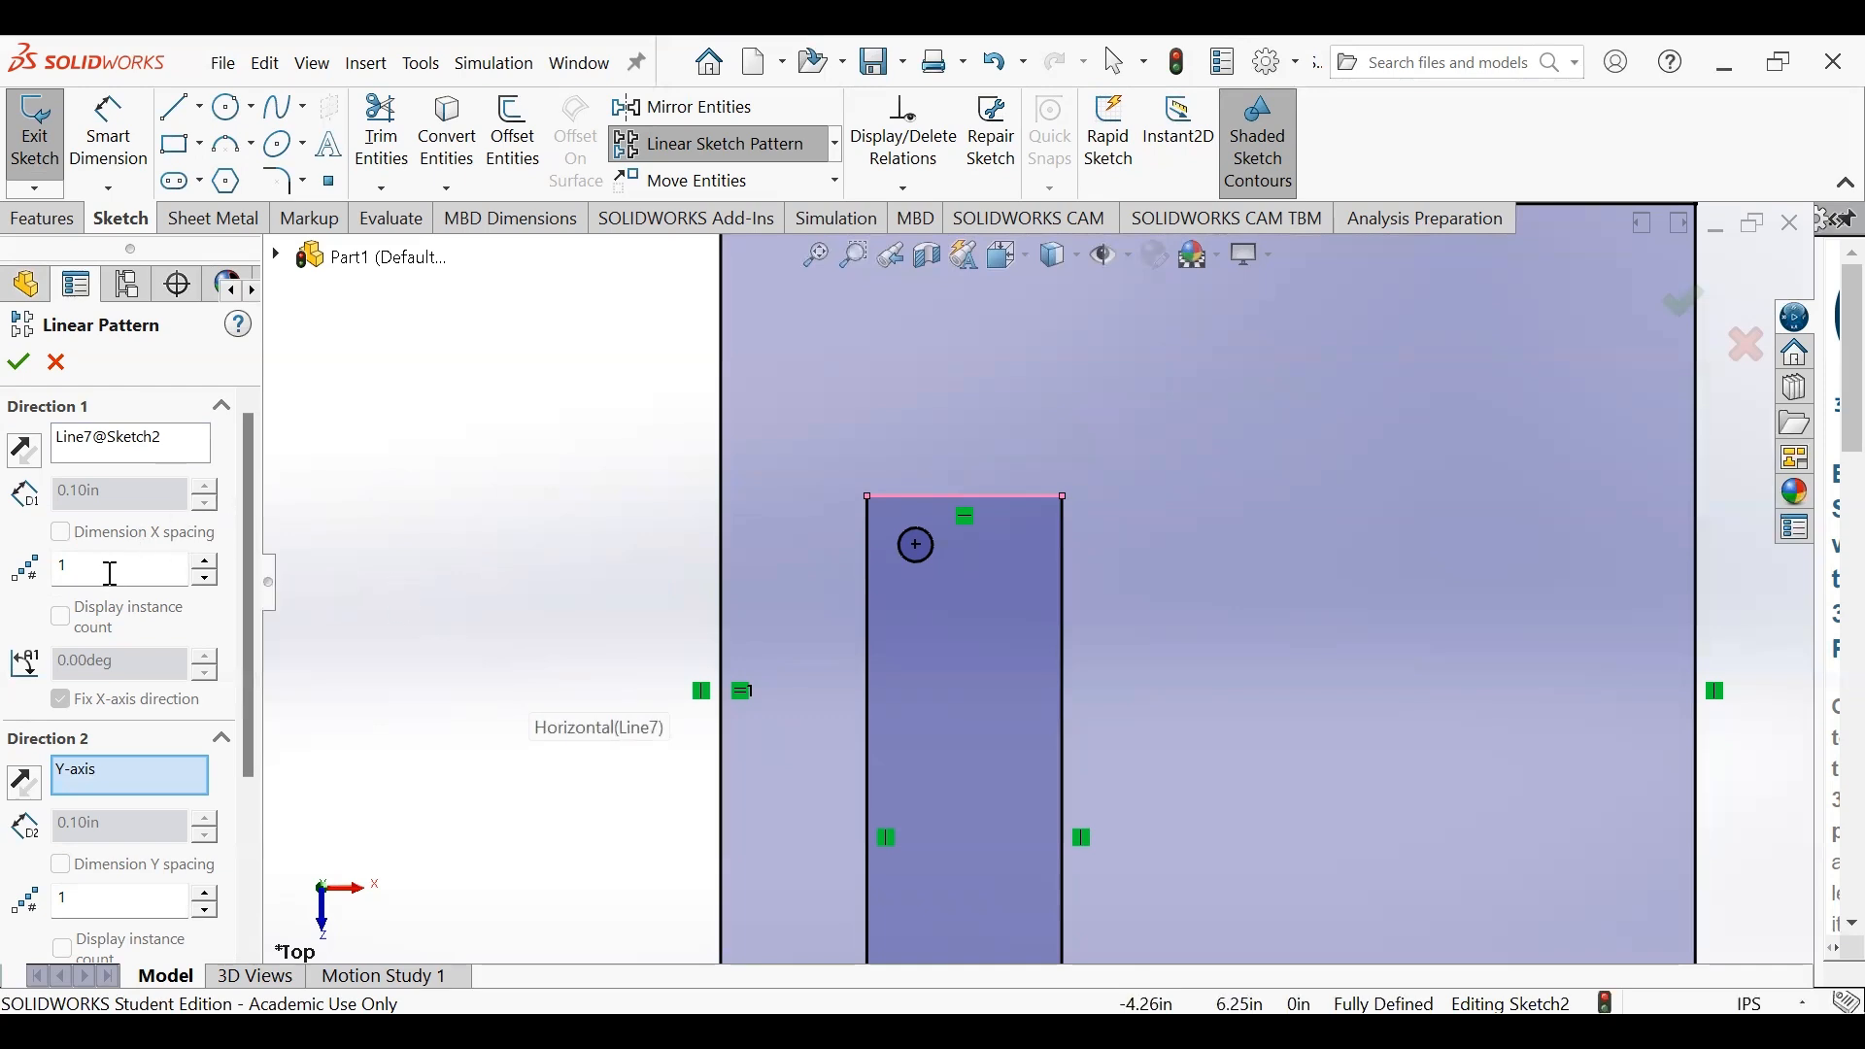
scroll(250, 583, "down", 4)
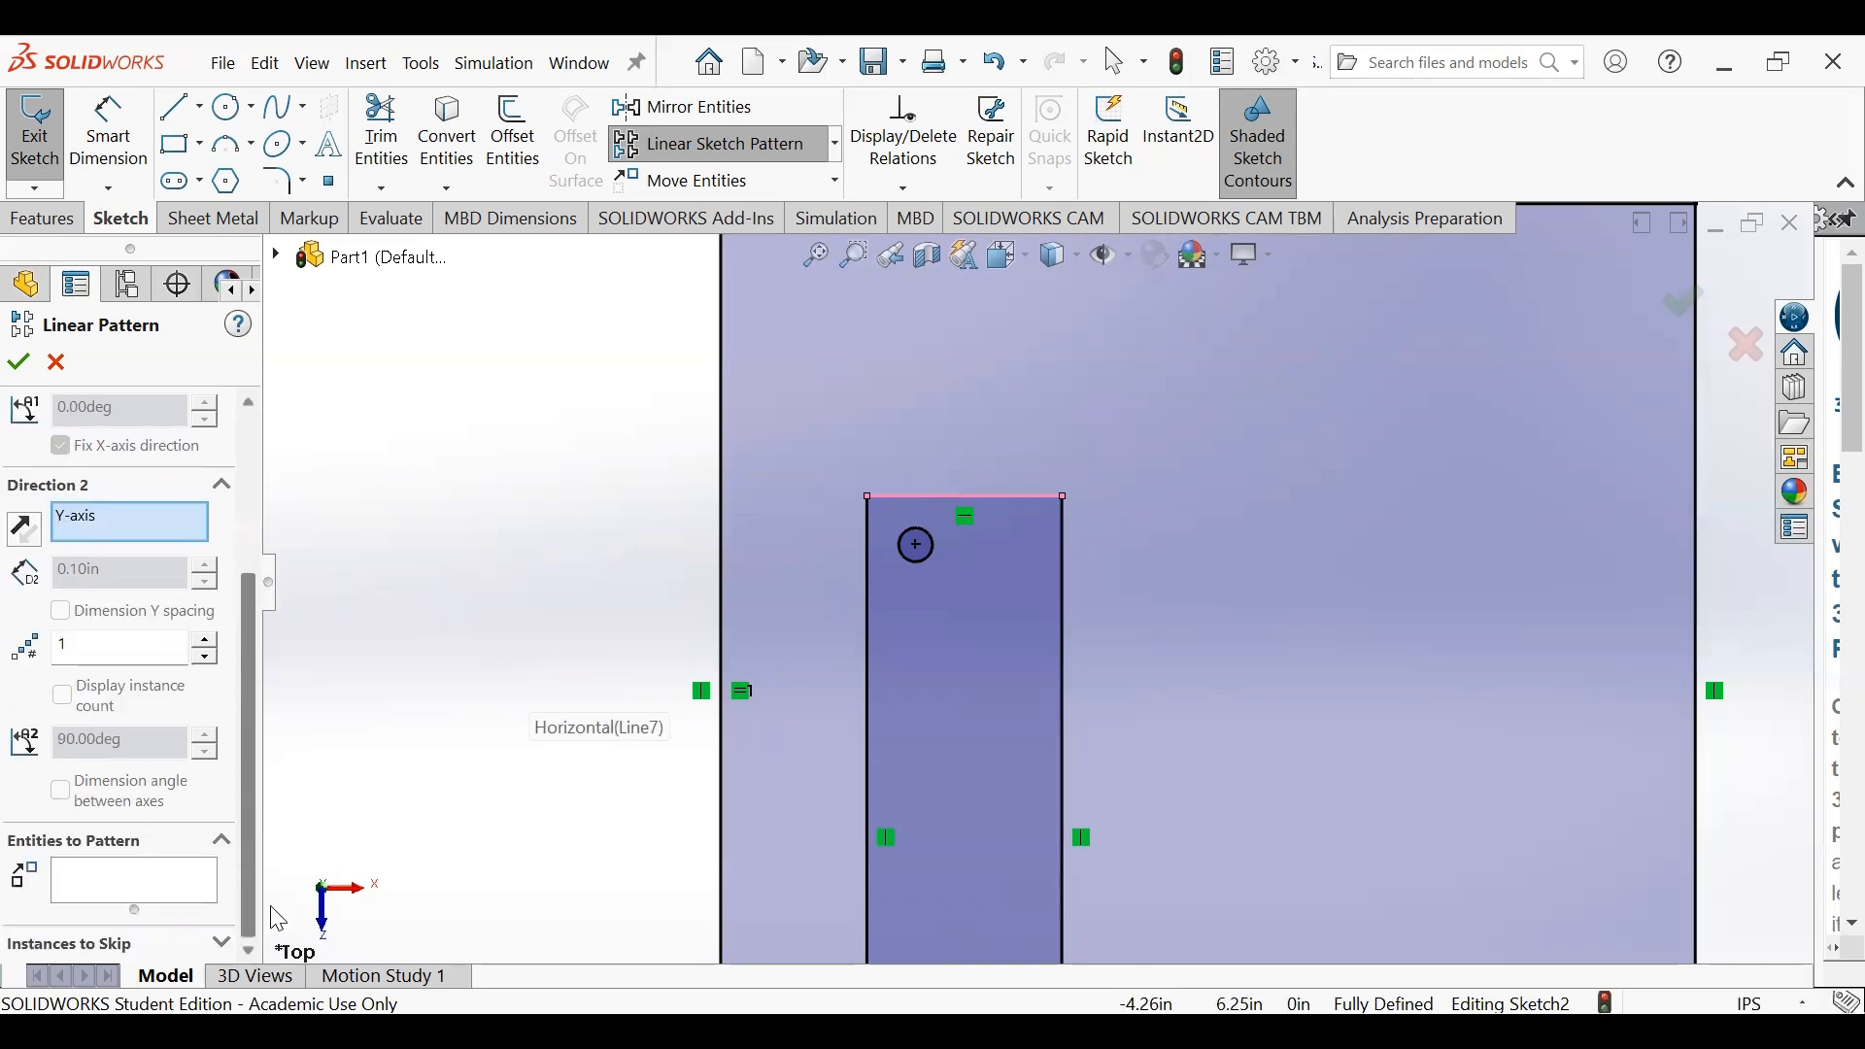
left_click(911, 562)
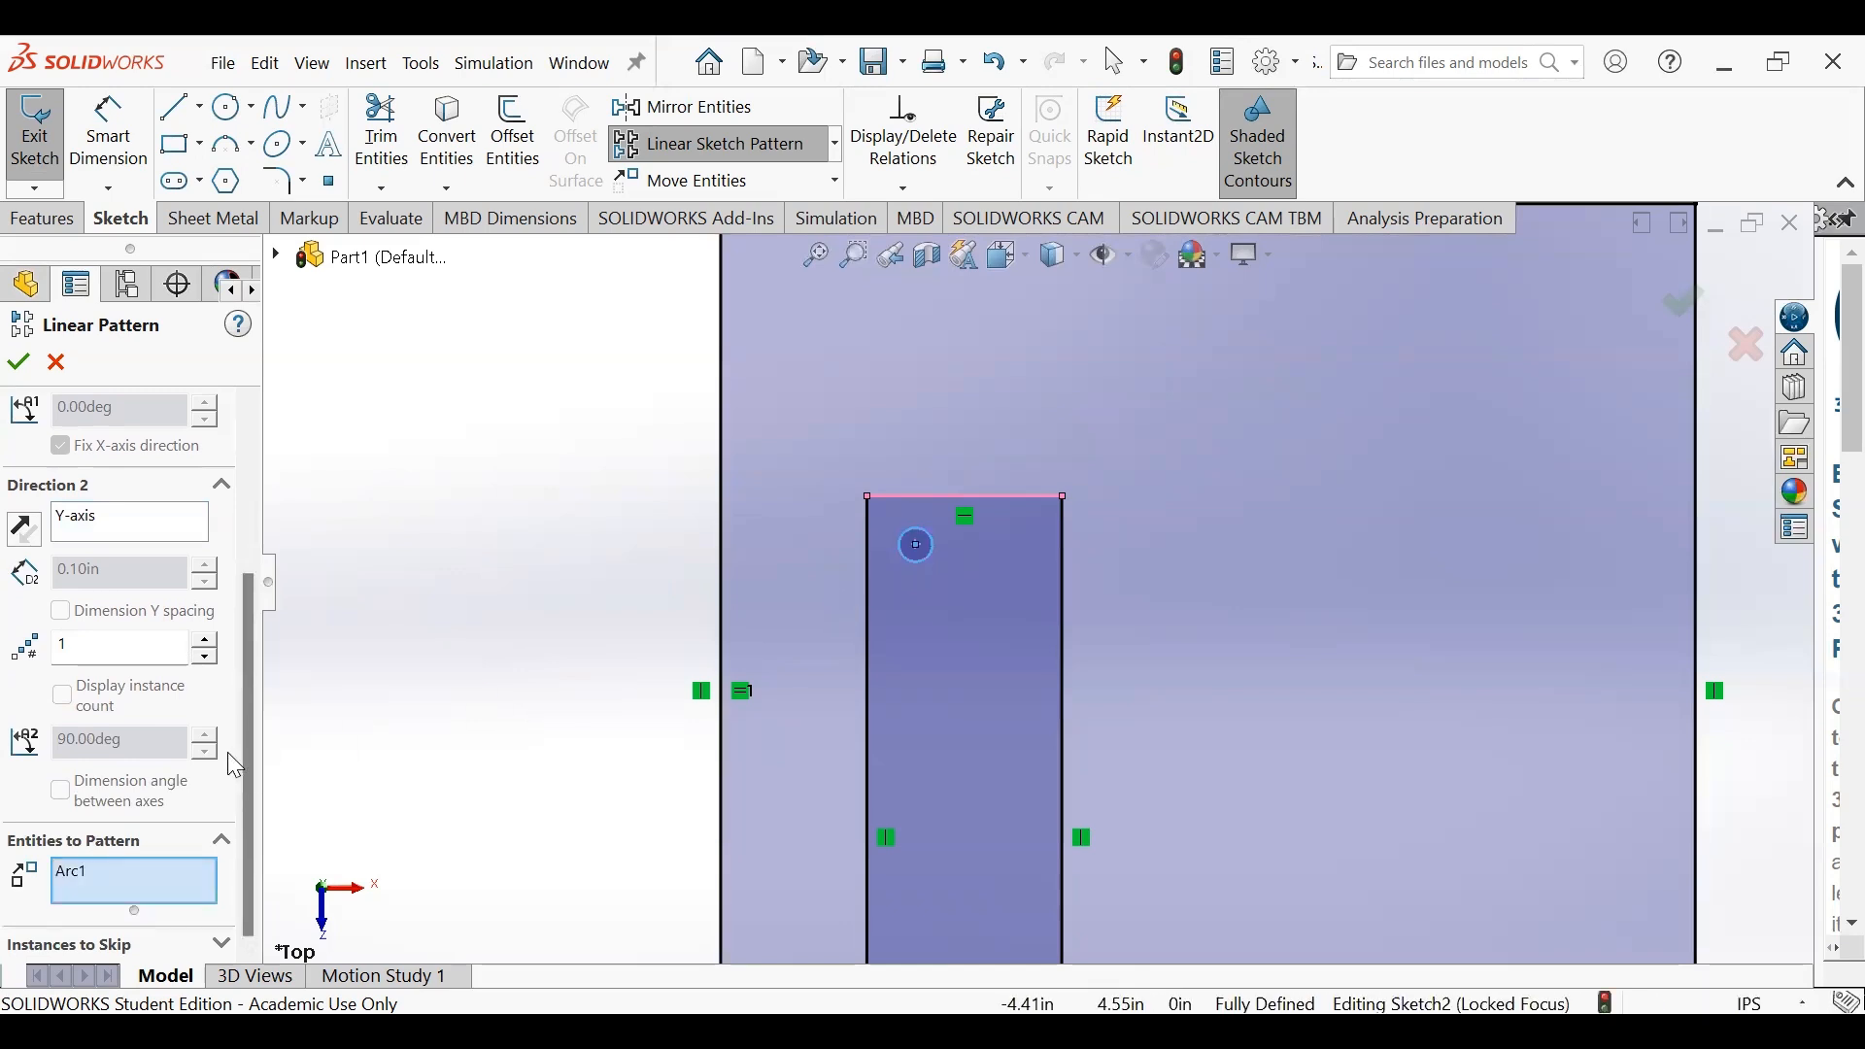
- Set the pattern's Direction 1 to 2 instances with a spacing of 0.9 in
left_click_drag(252, 736, 262, 540)
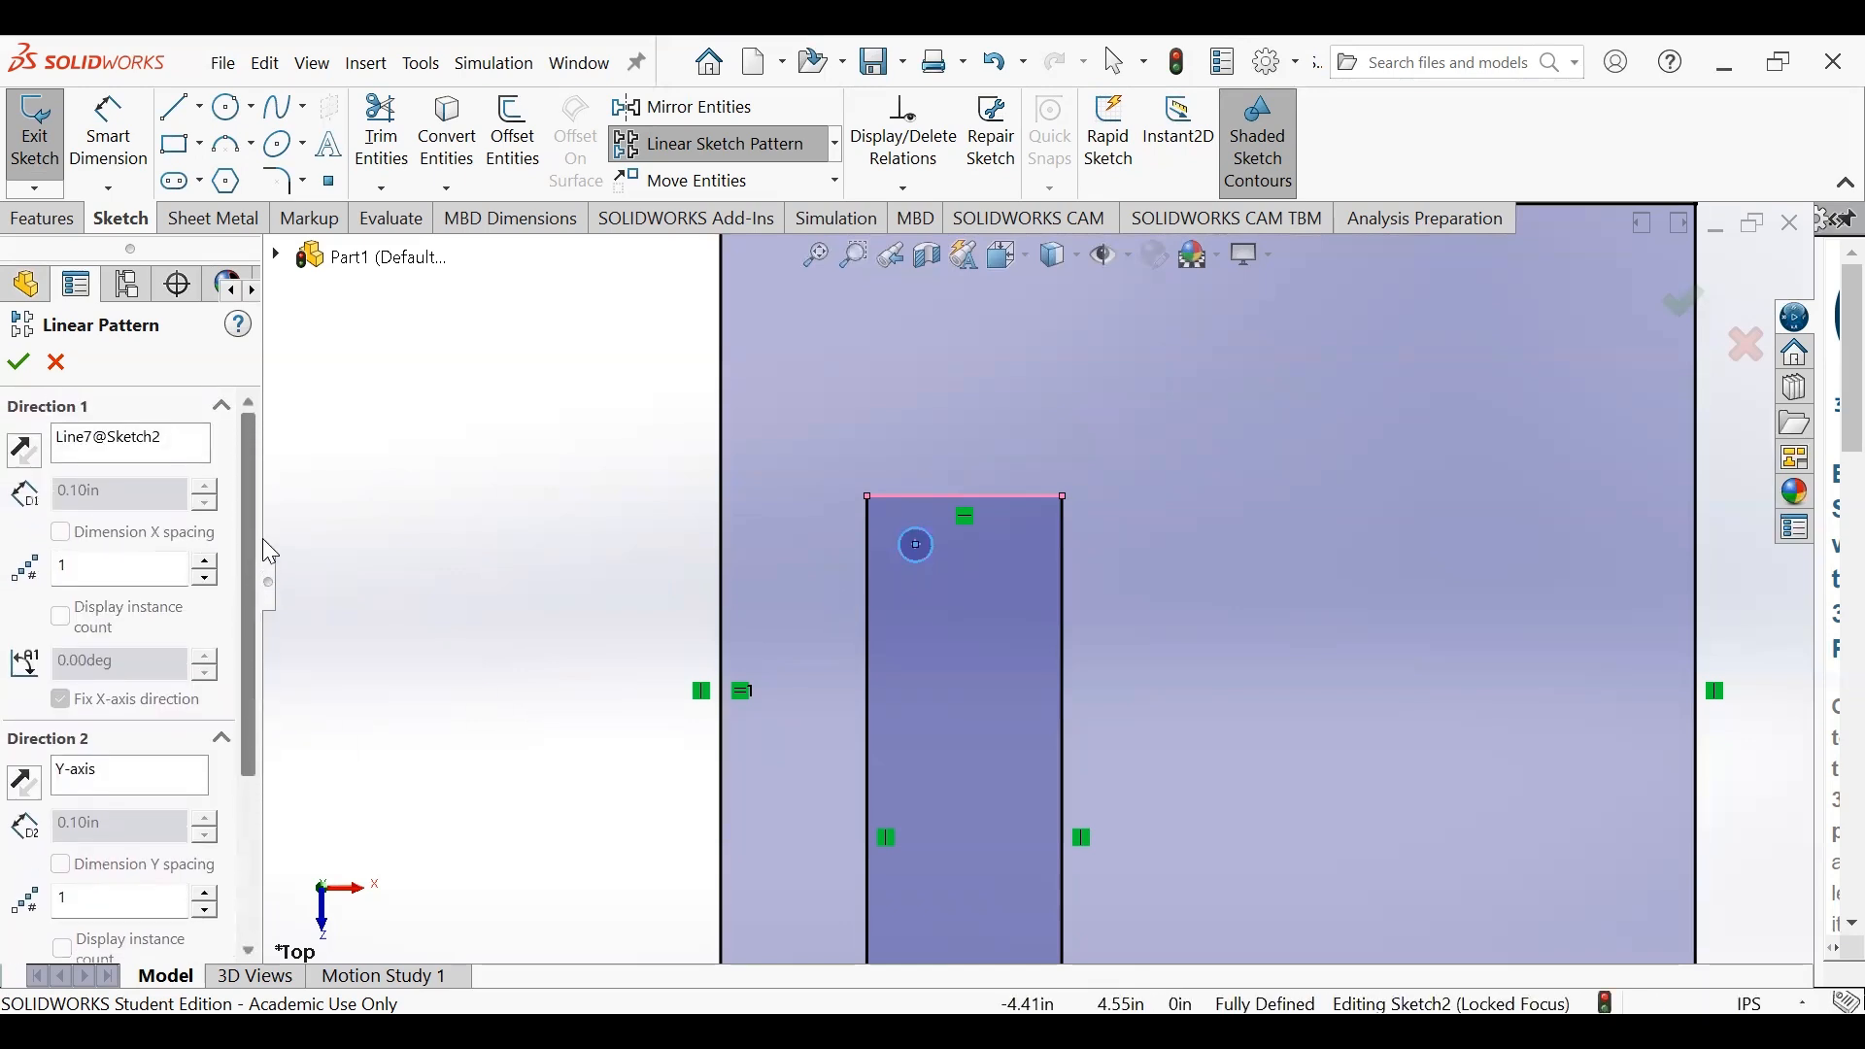
left_click(85, 572)
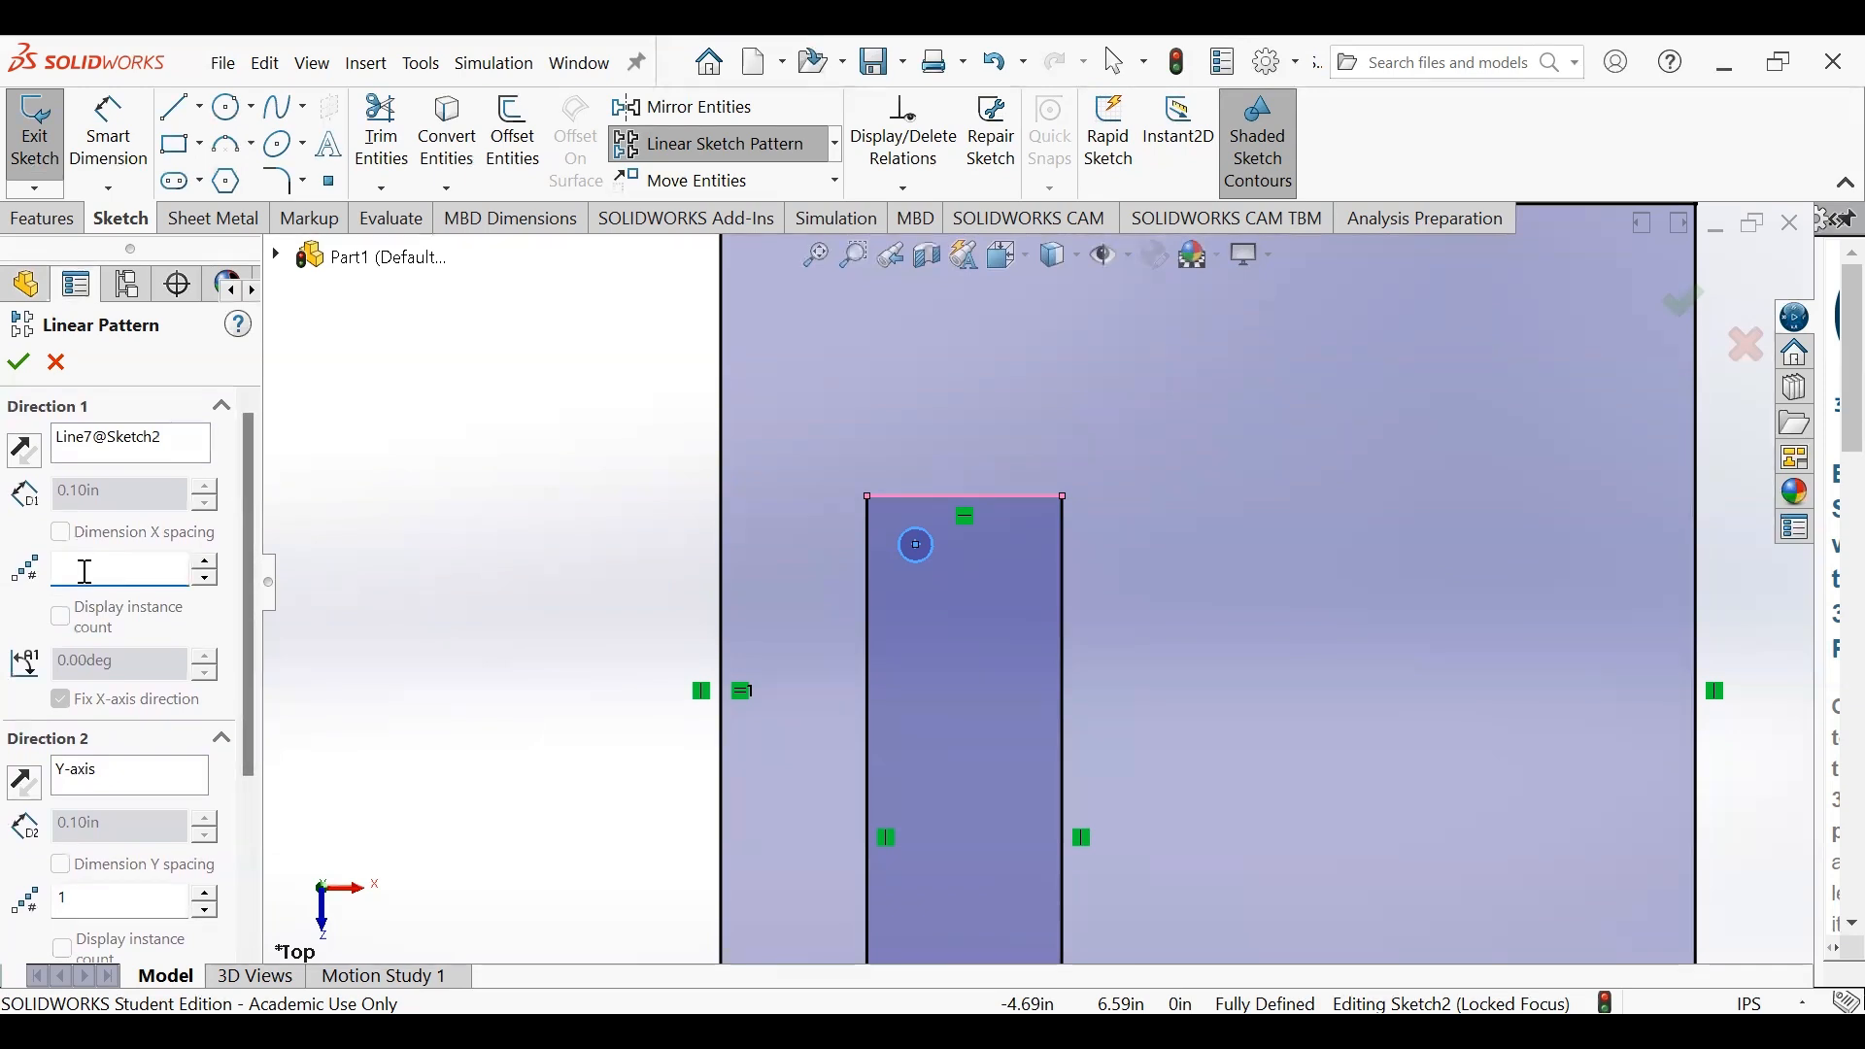
type("2")
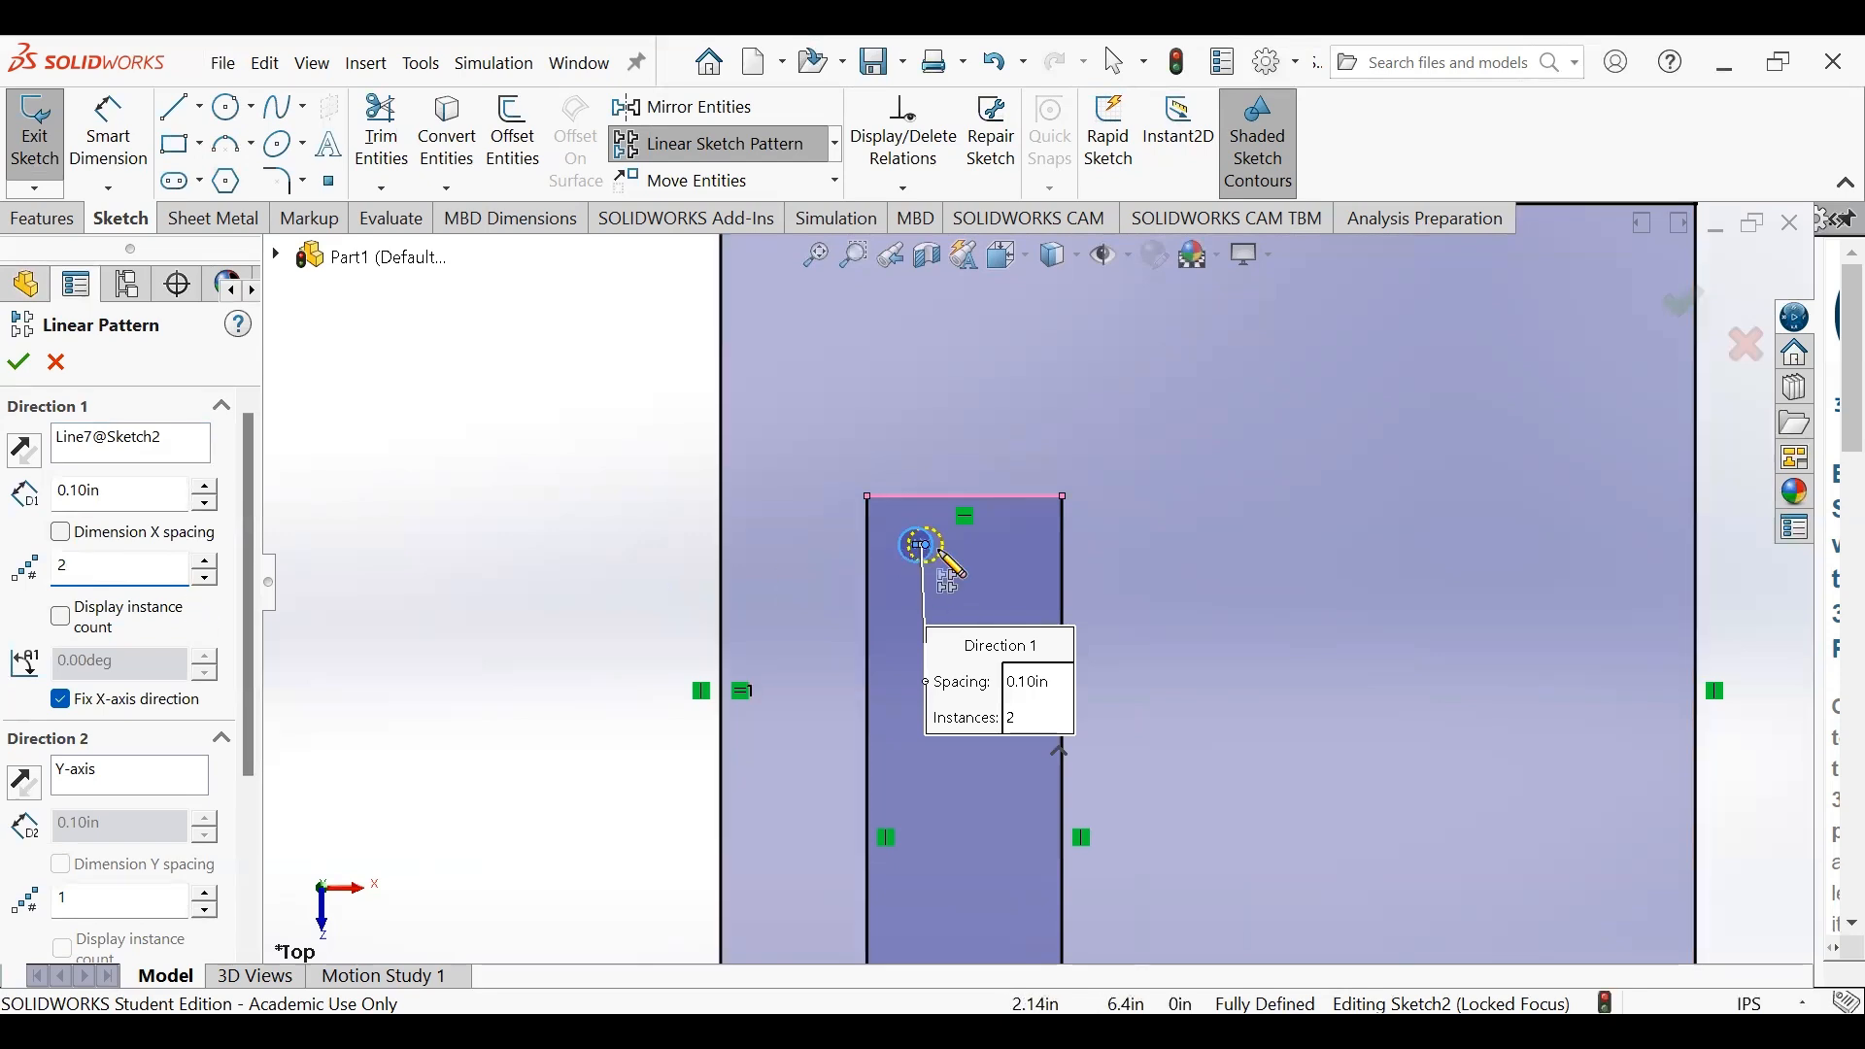
double_click(134, 491)
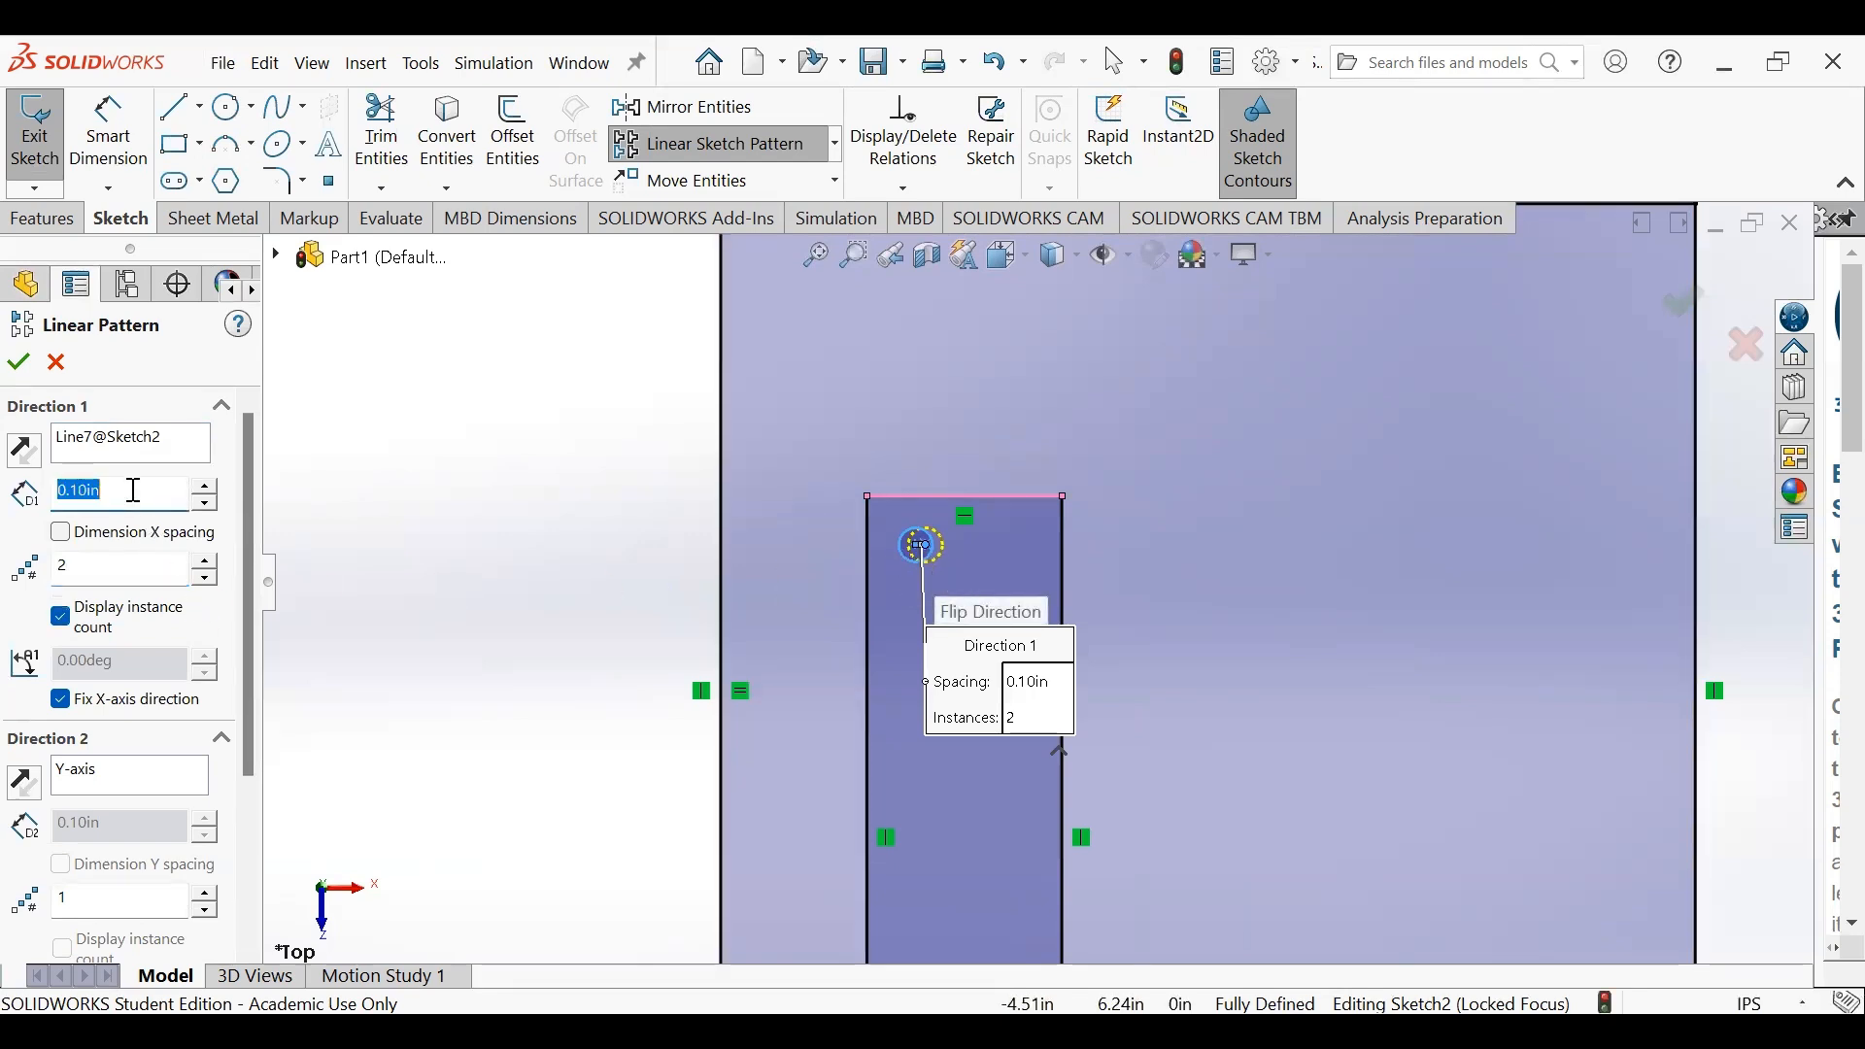
type("0.3")
key("Return")
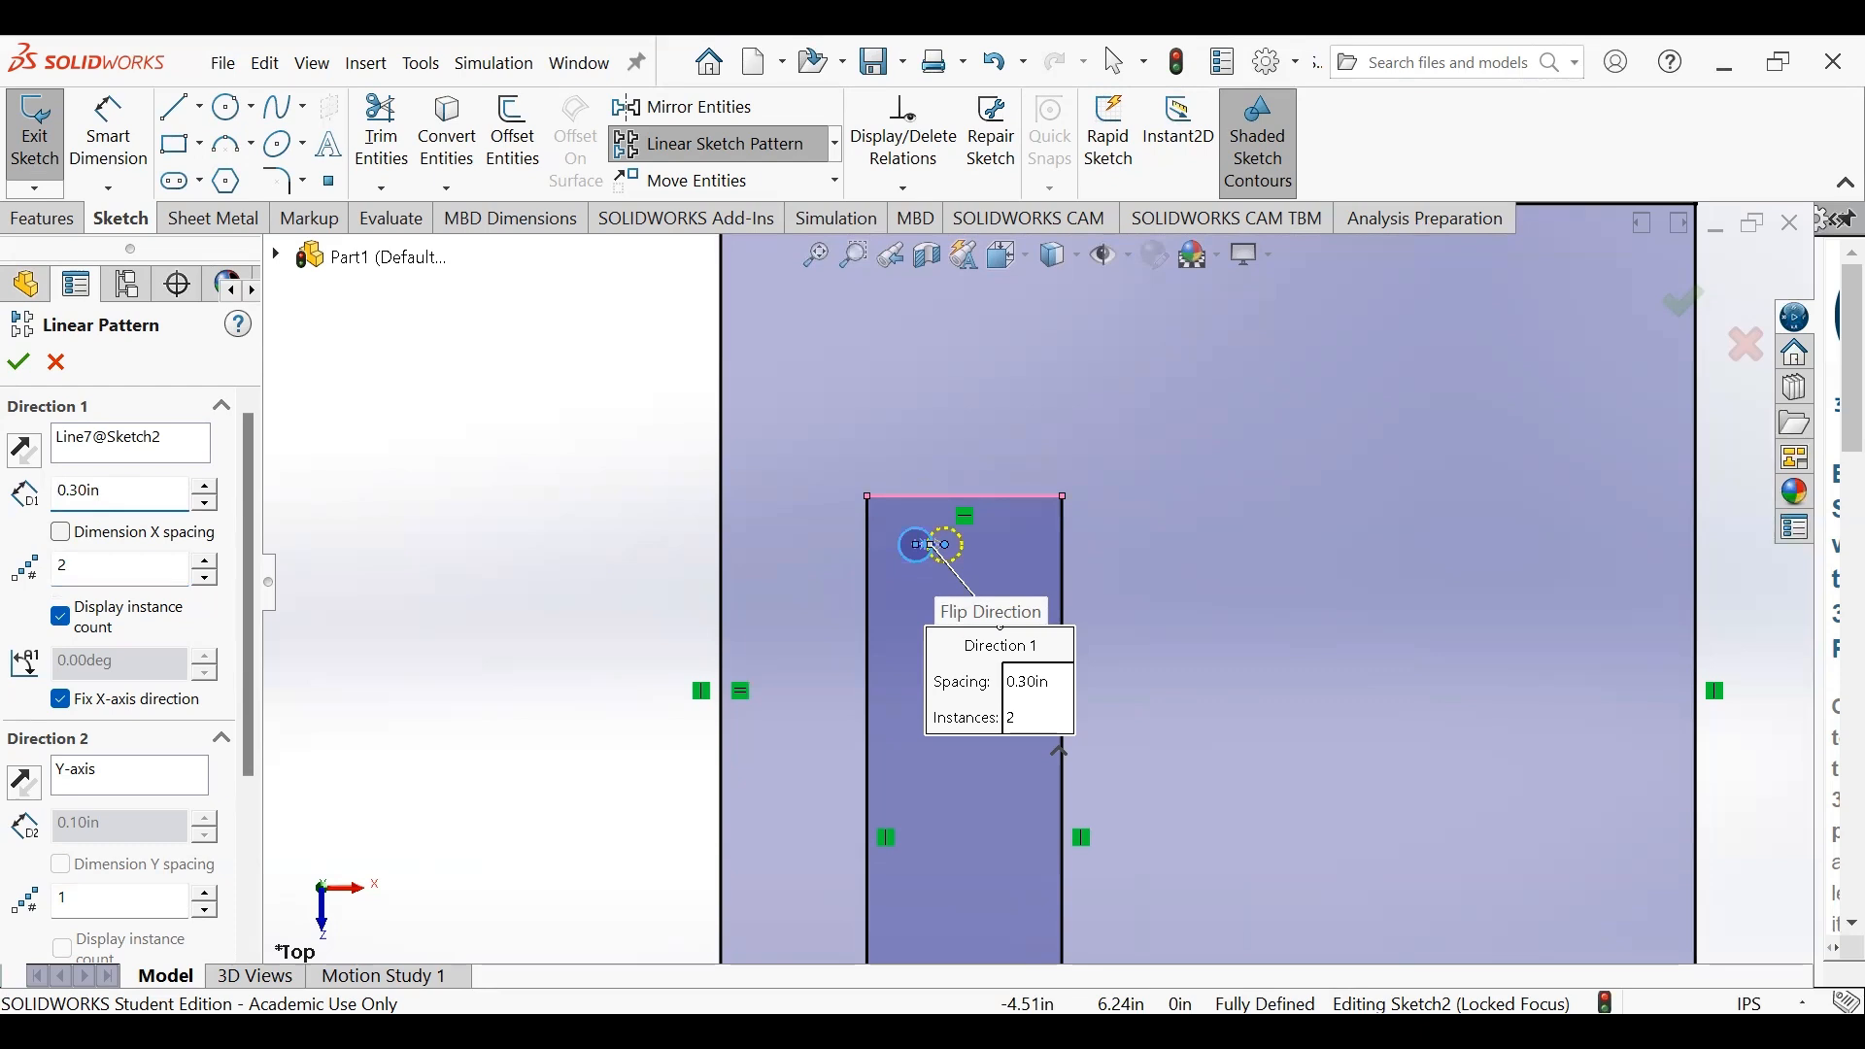
double_click(157, 501)
type("0.9")
key("Return")
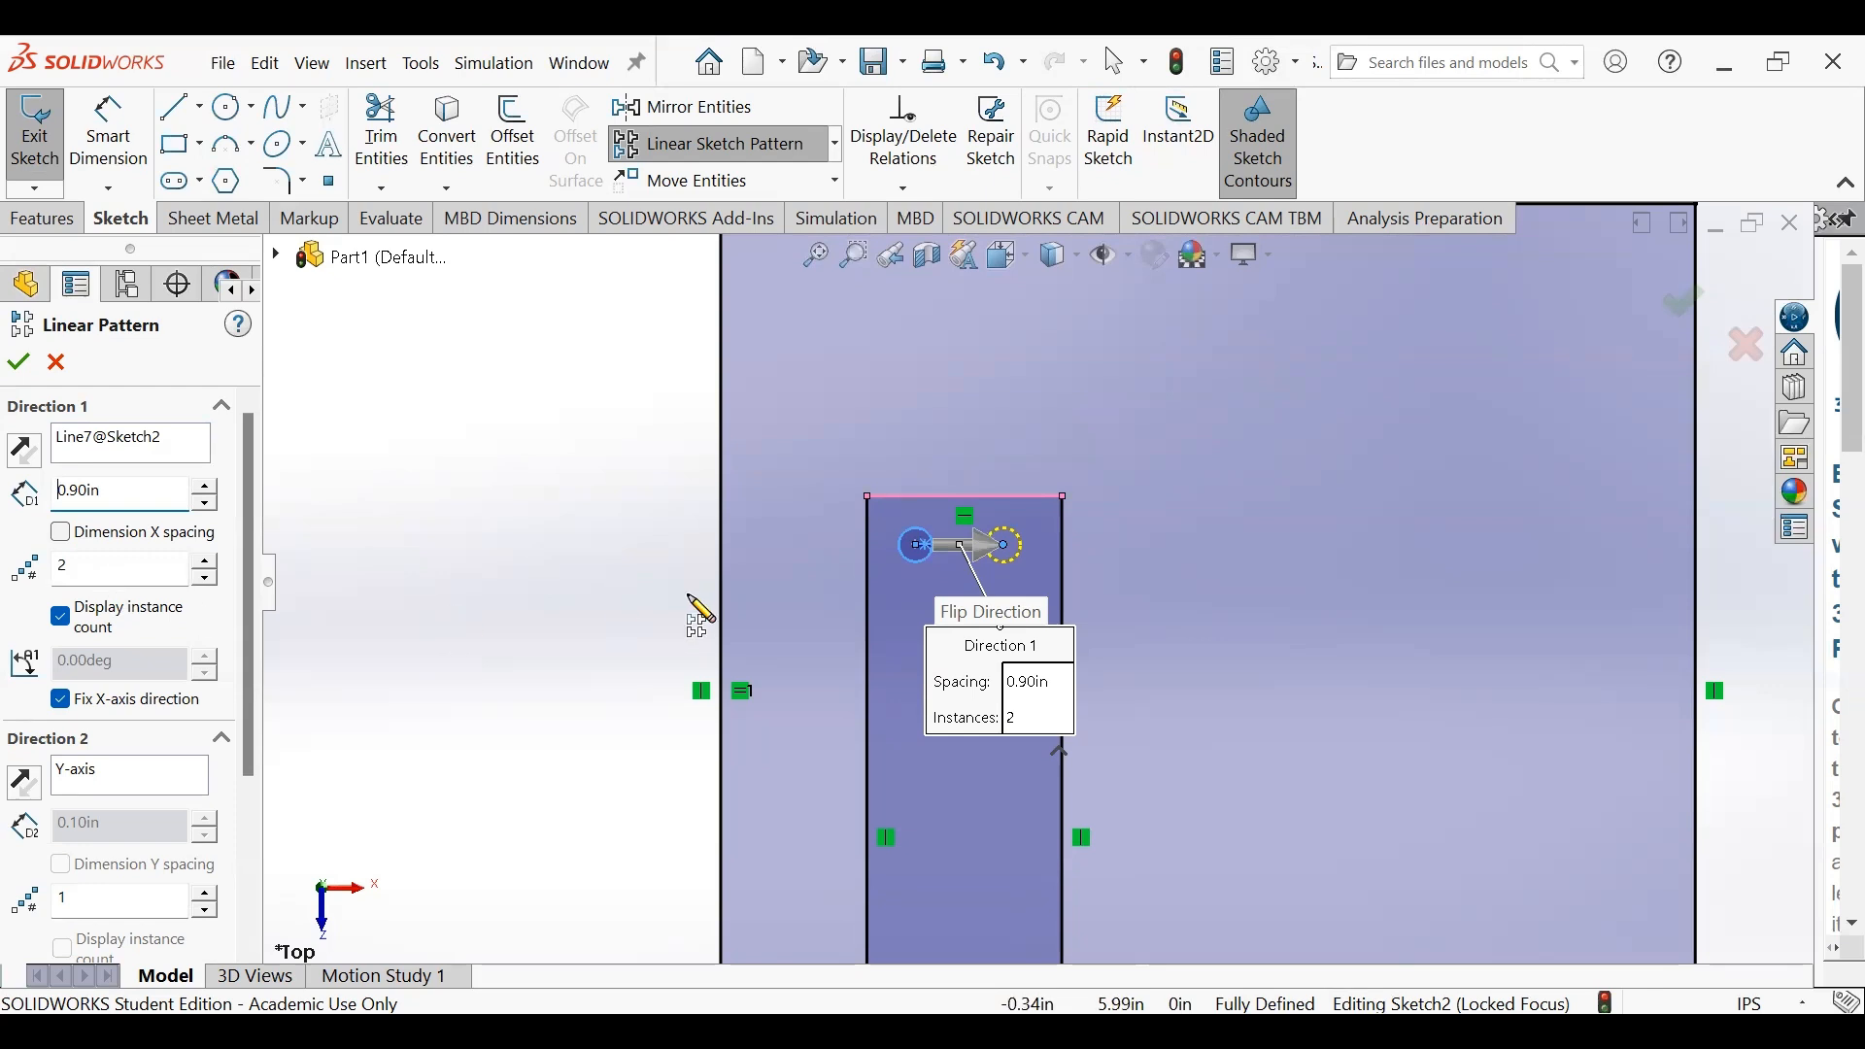
- Try reversing the pattern's Direction 1, and flip it back toward the inner rectangle's right edge
left_click(61, 705)
left_click(61, 703)
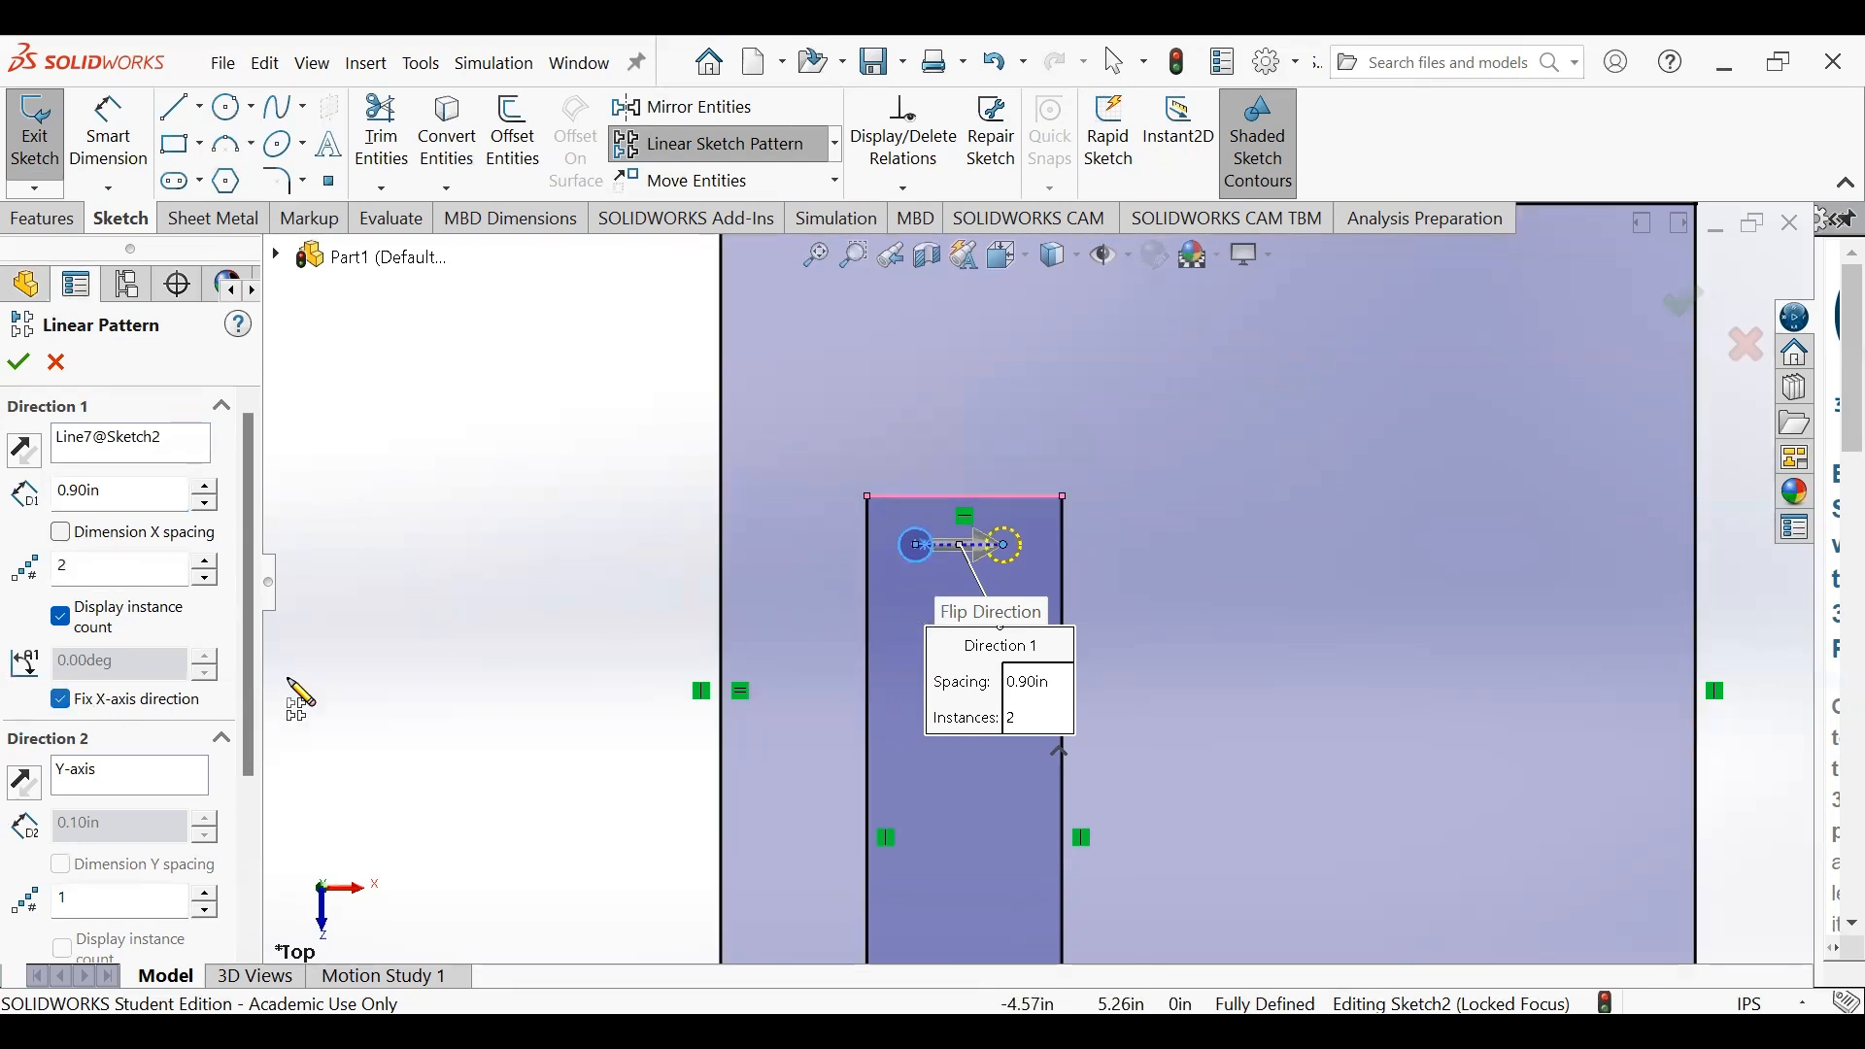
left_click(972, 559)
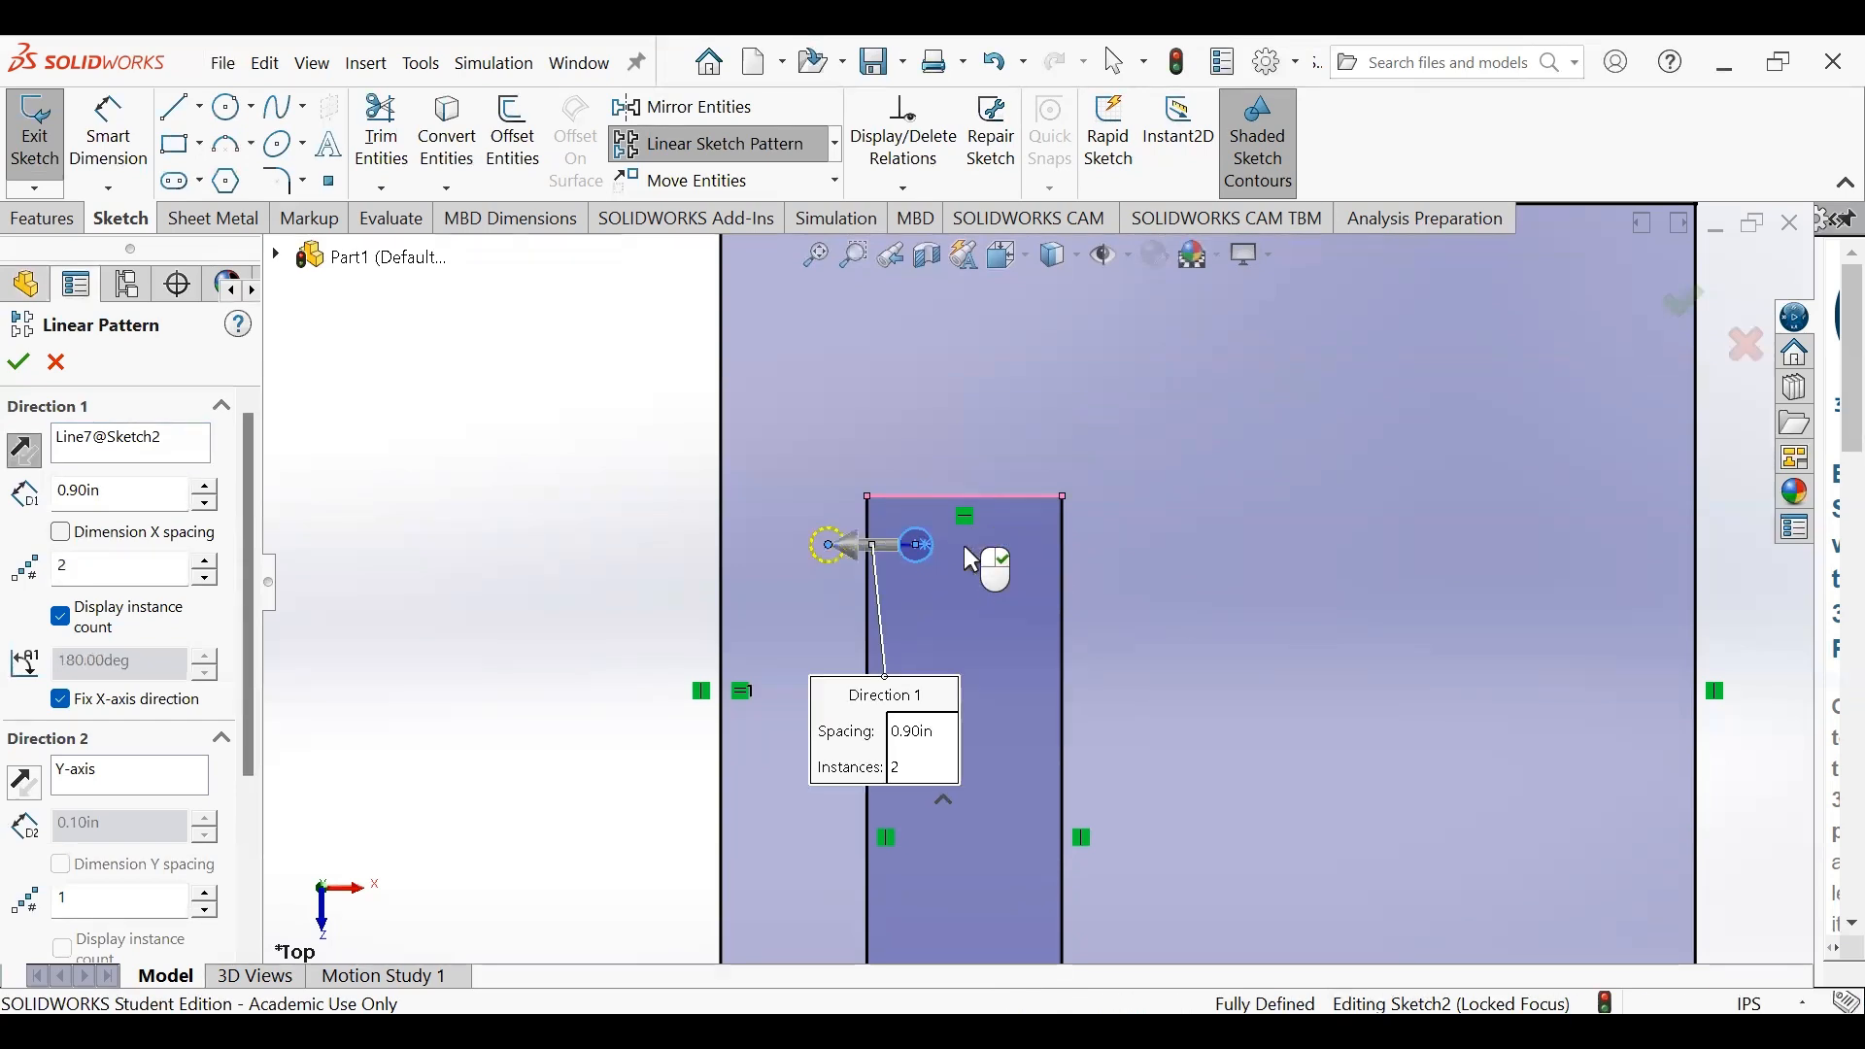
left_click(905, 544)
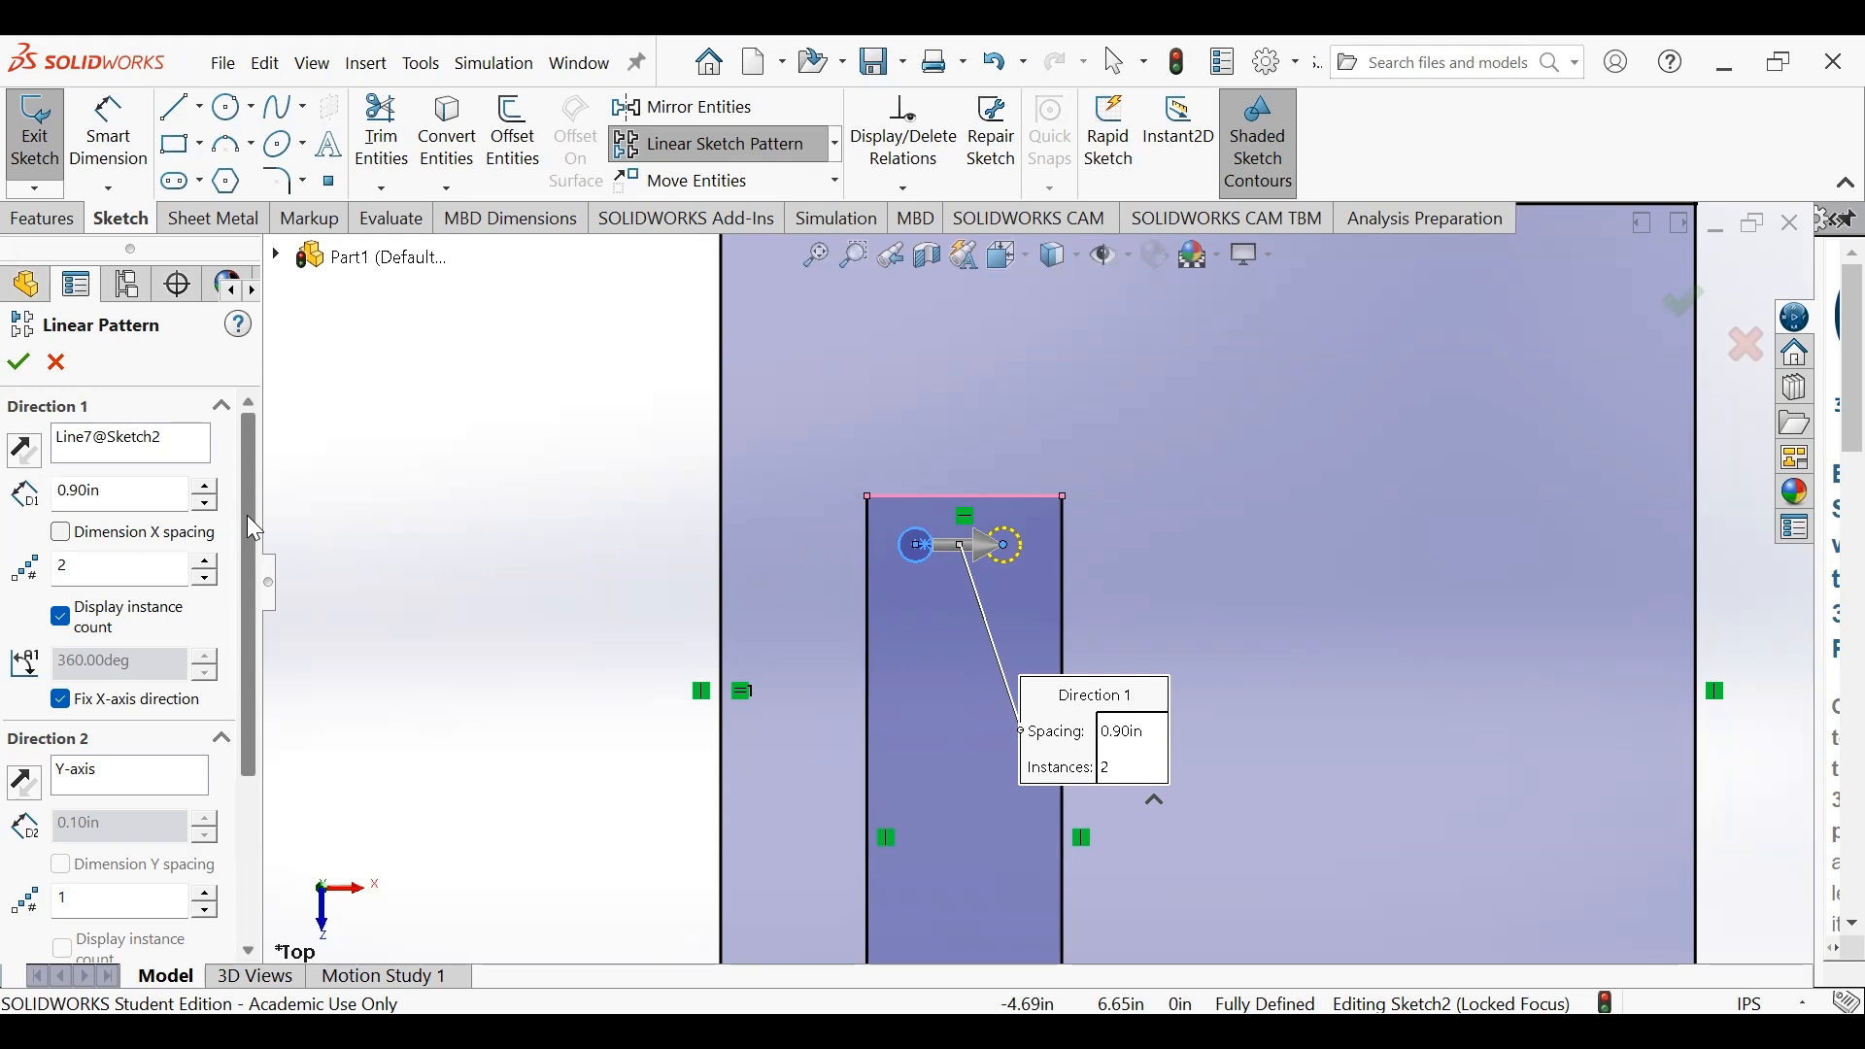
- Try a Direction 2 pattern of 5 instances along the Y-axis
left_click_drag(247, 517, 249, 654)
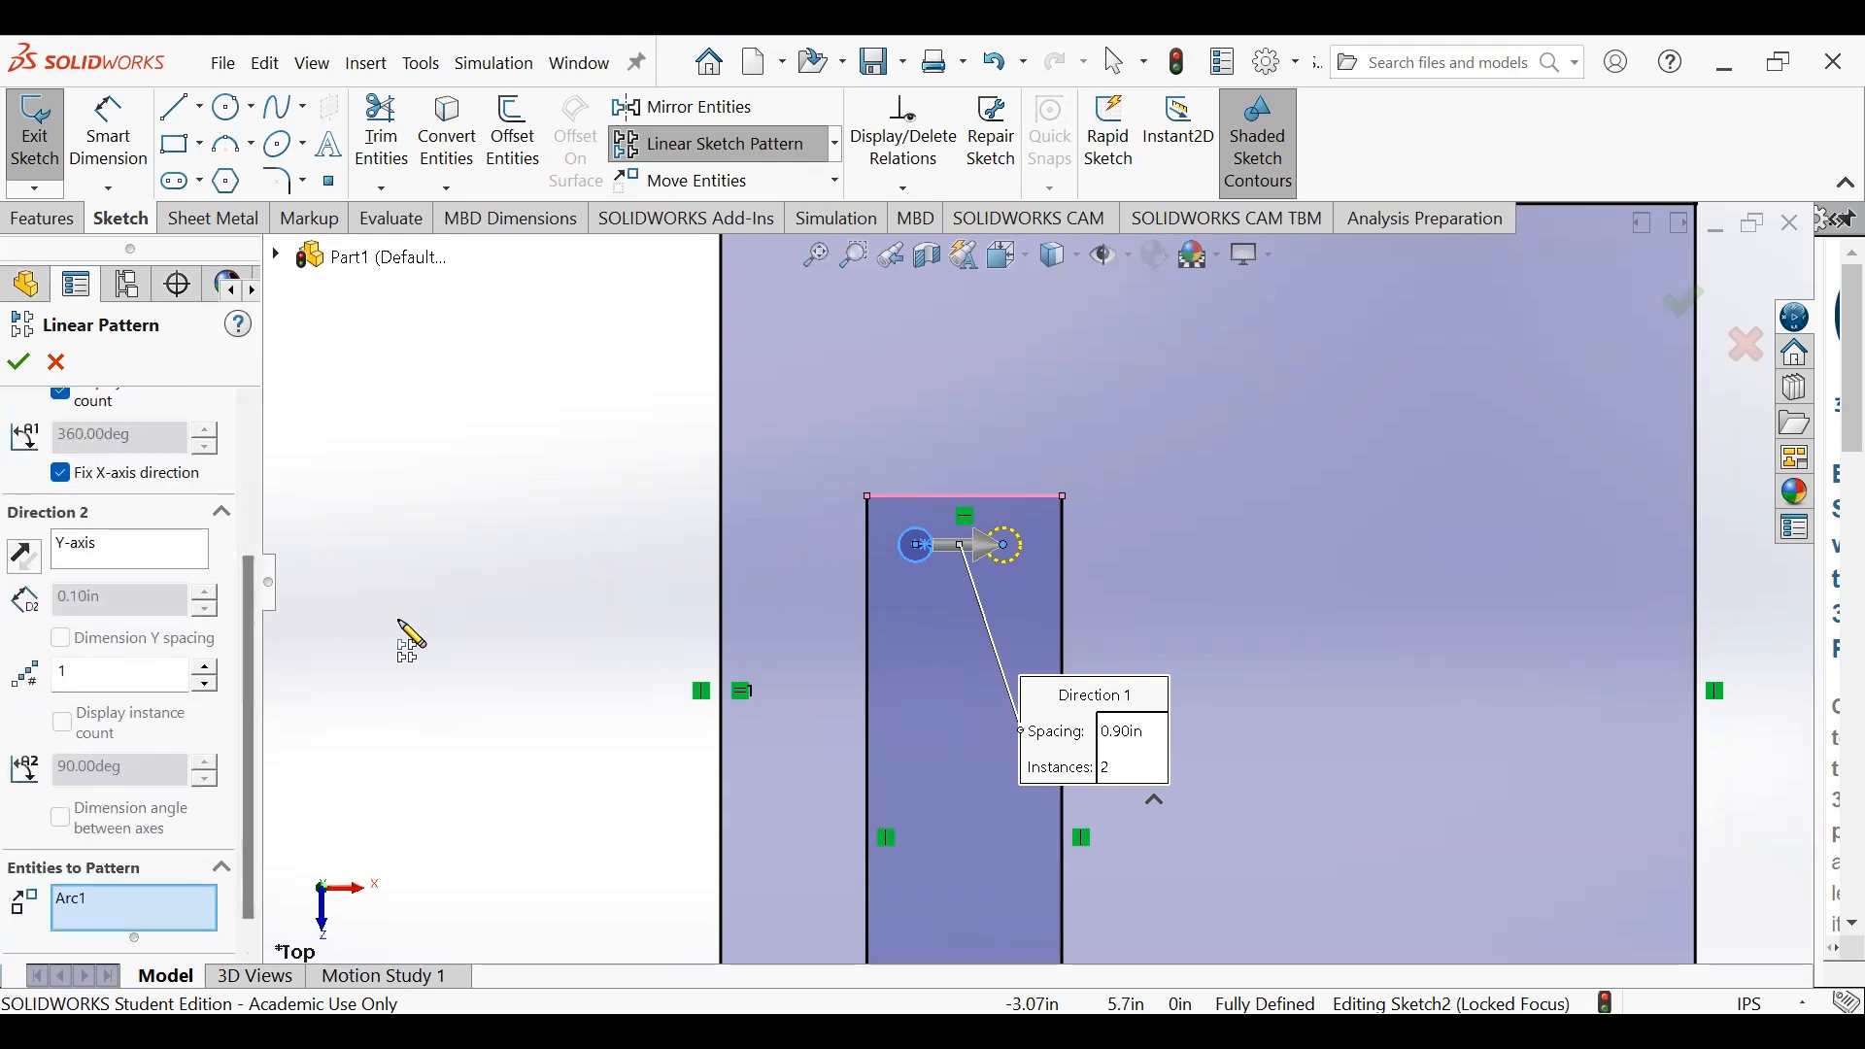
left_click(138, 550)
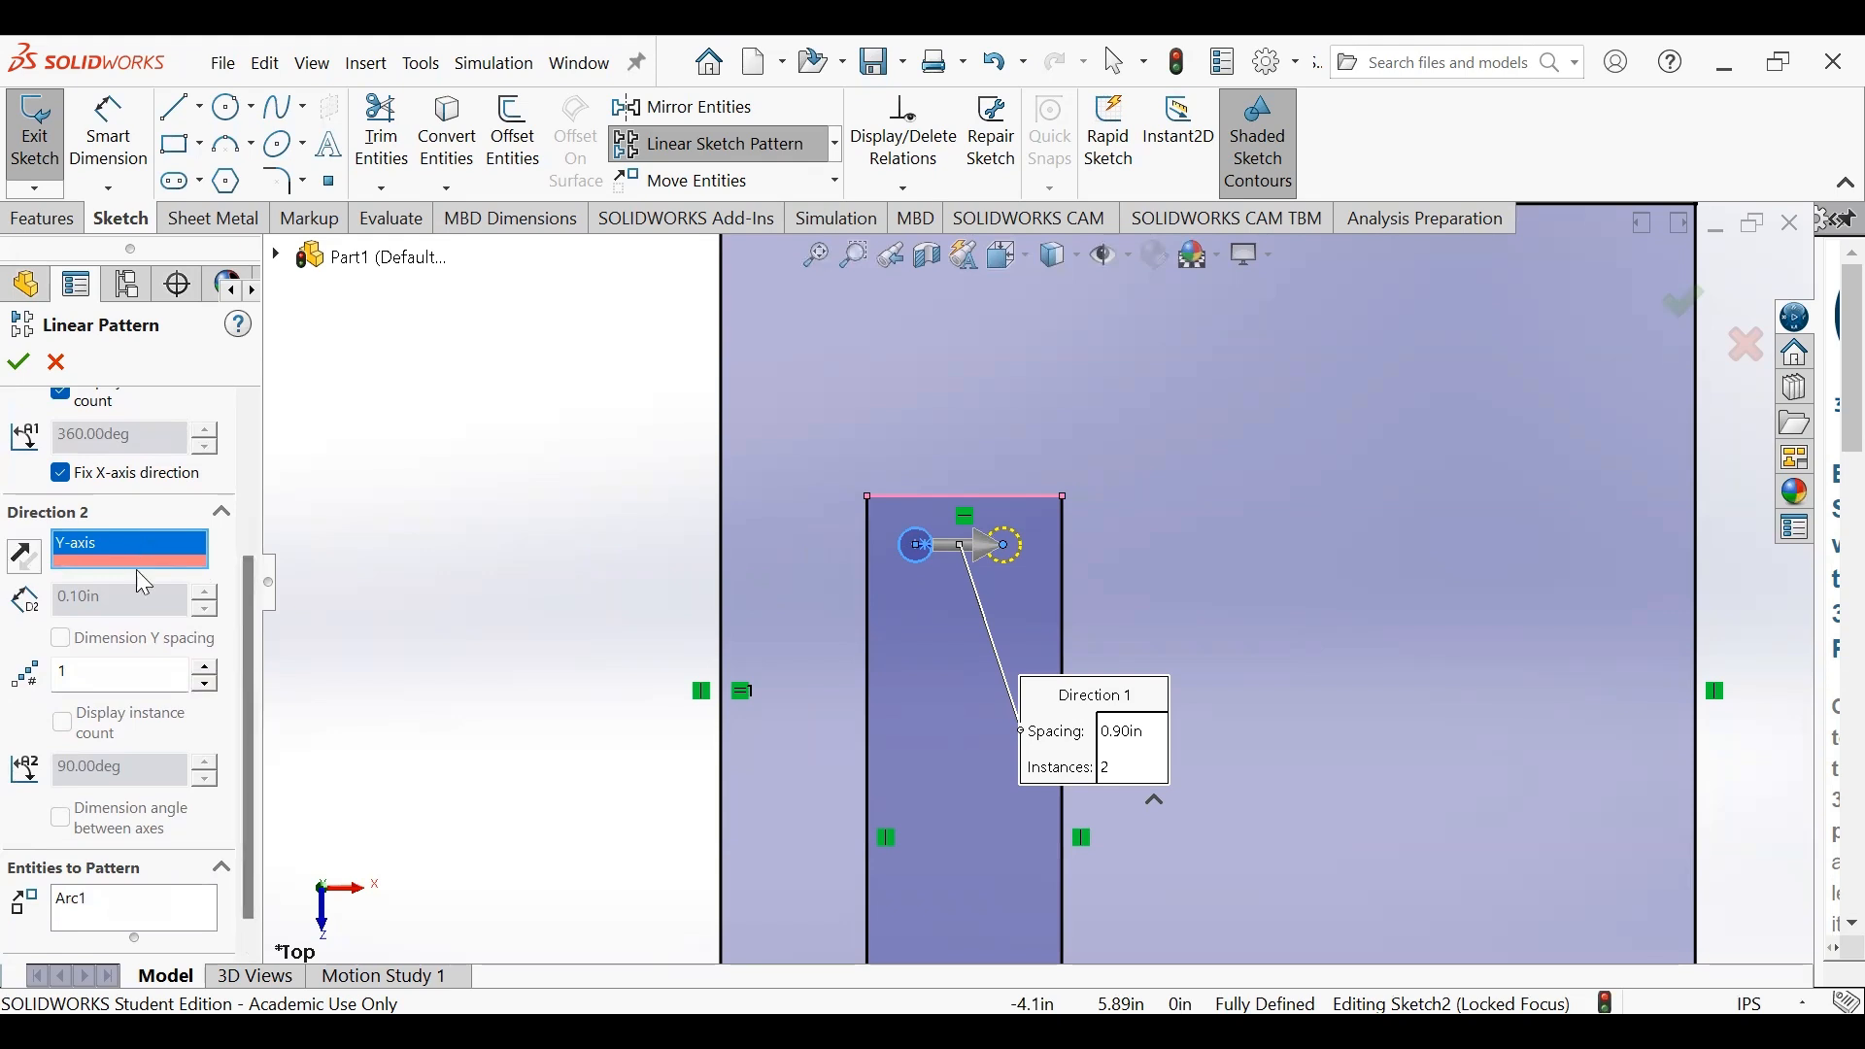
double_click(141, 672)
key("BackSpace")
type("5")
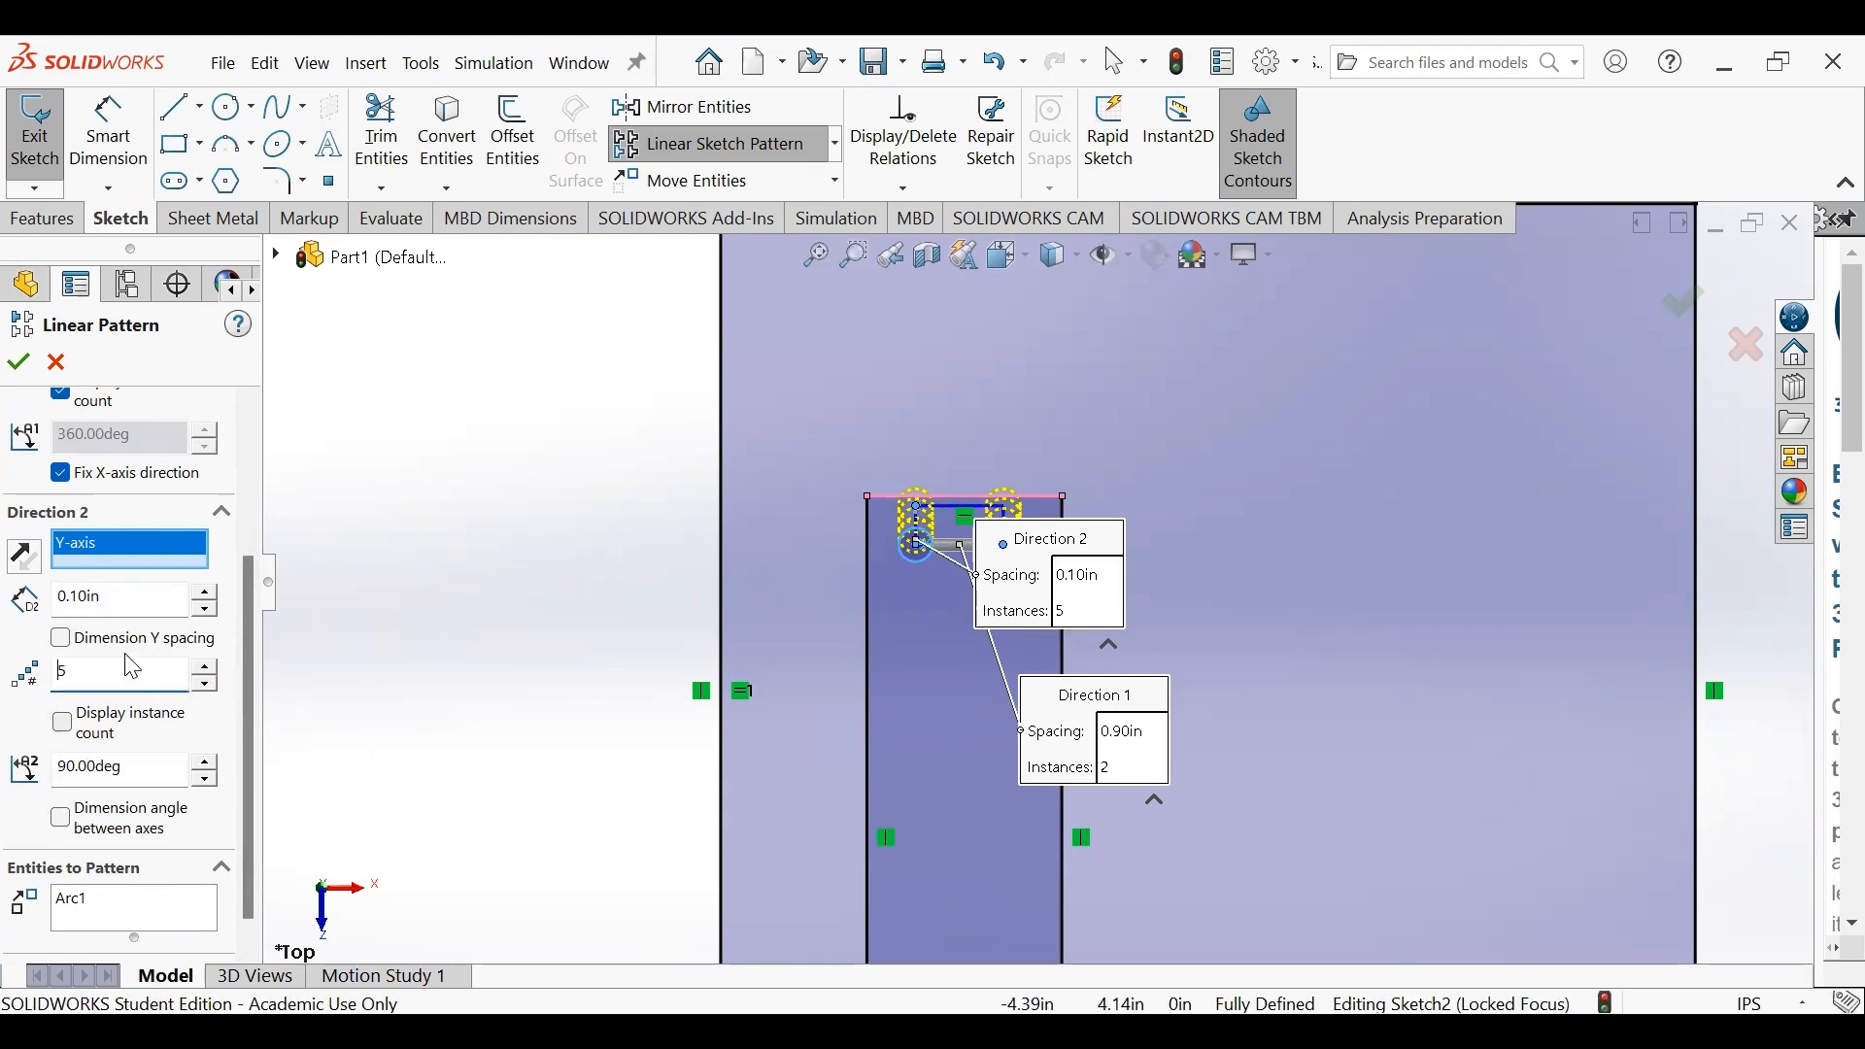
- Replace the Y-axis with the inner rectangle's left edge as Direction 2, and set 8 instances
right_click(132, 546)
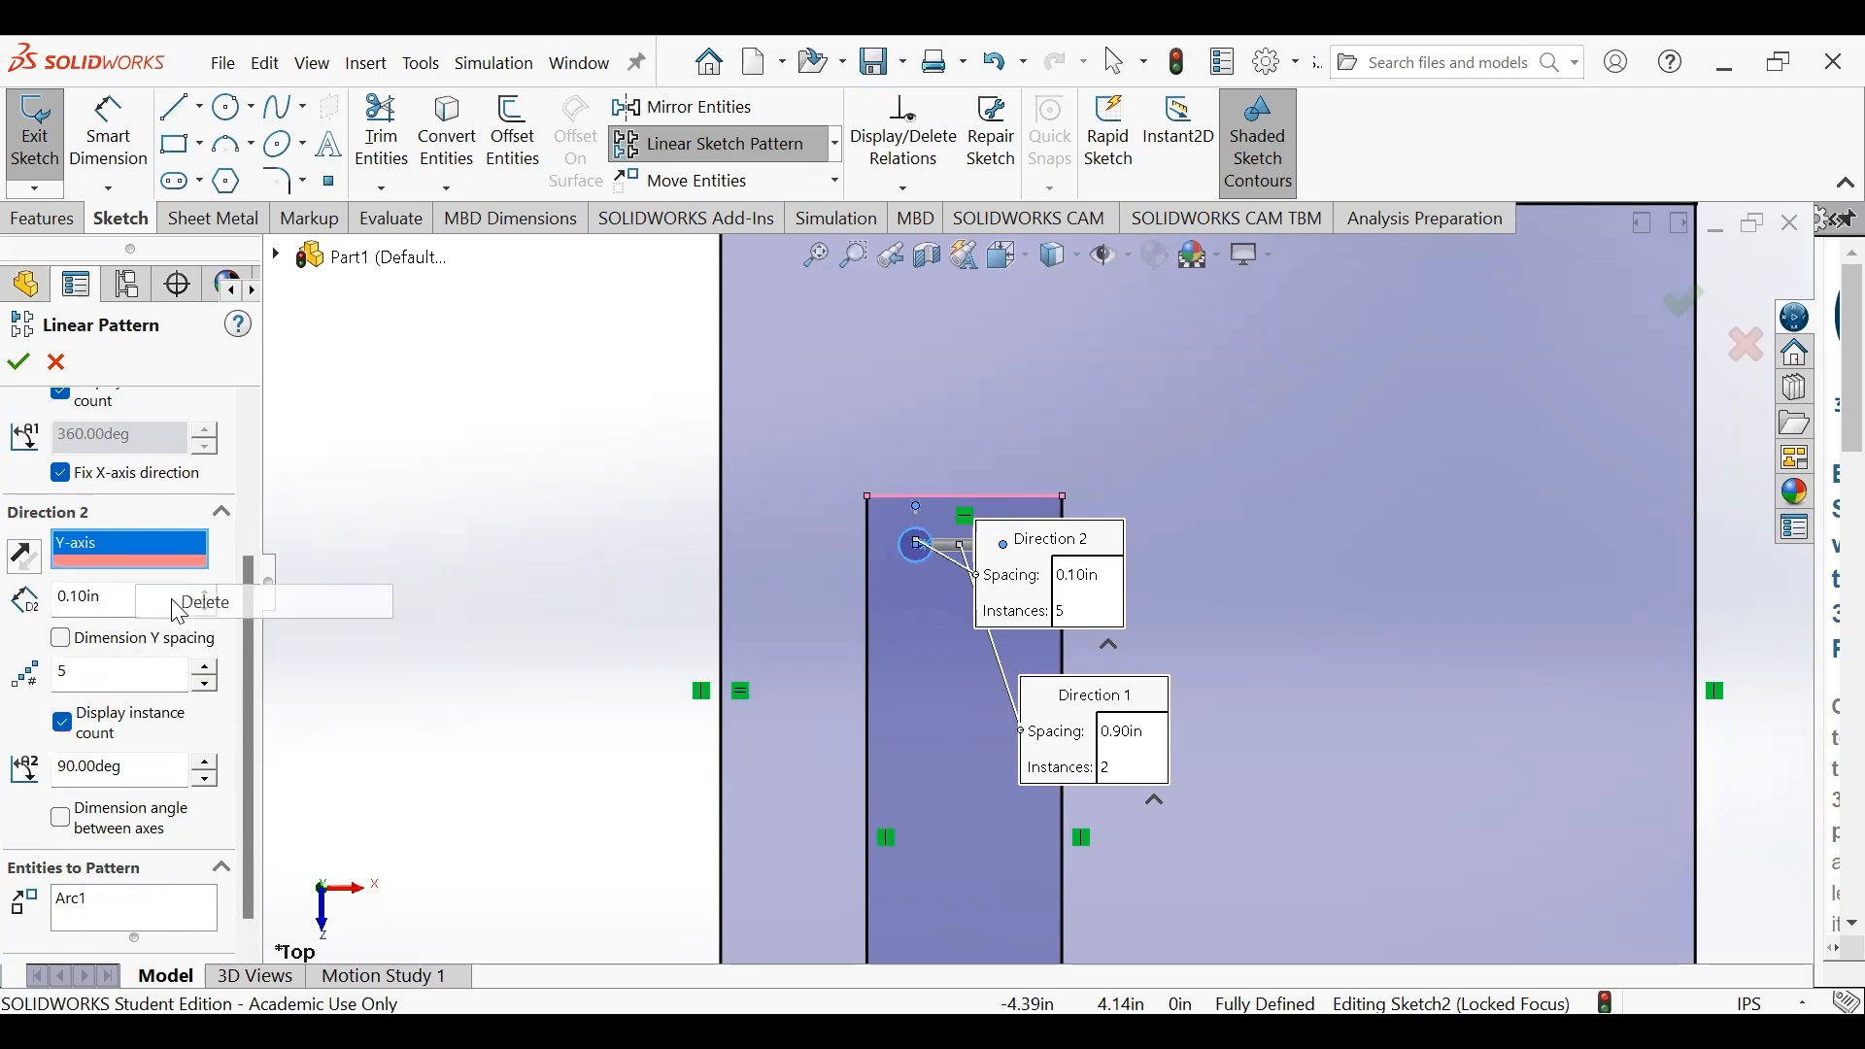
left_click(204, 599)
left_click(868, 657)
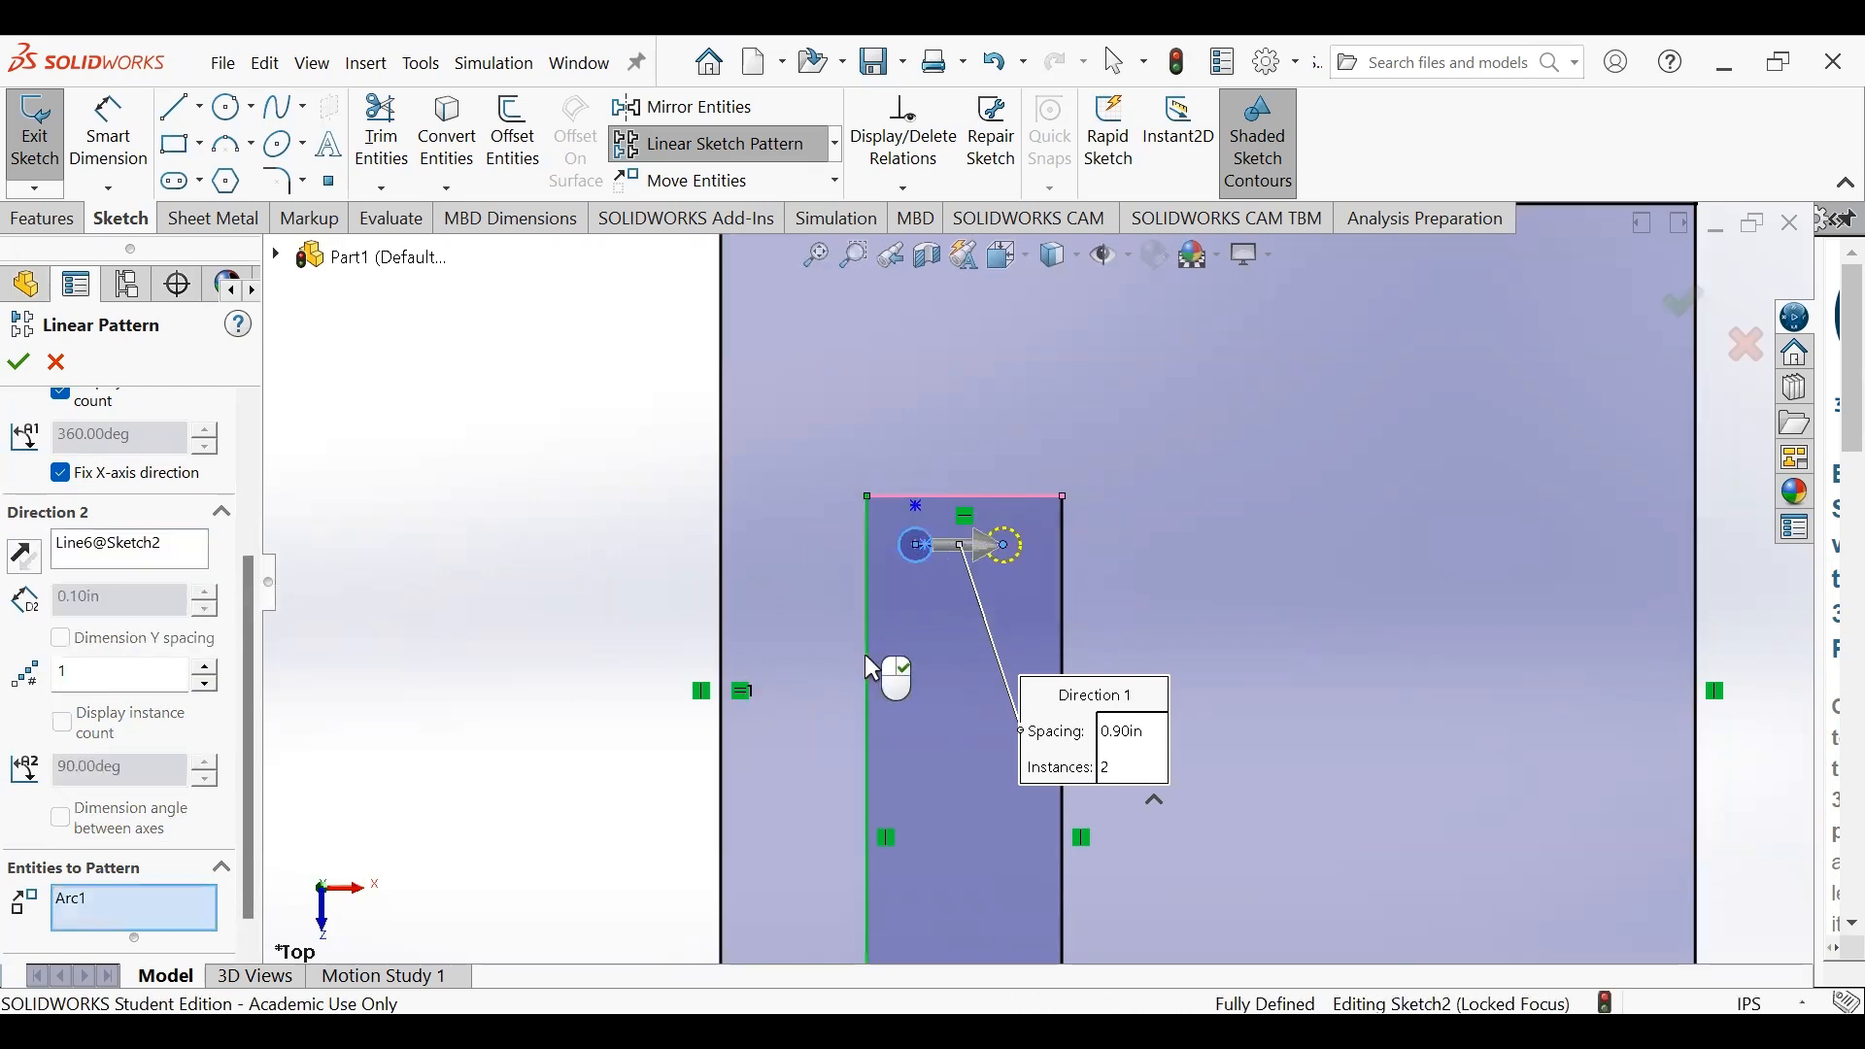
left_click(143, 677)
key("BackSpace")
type("8")
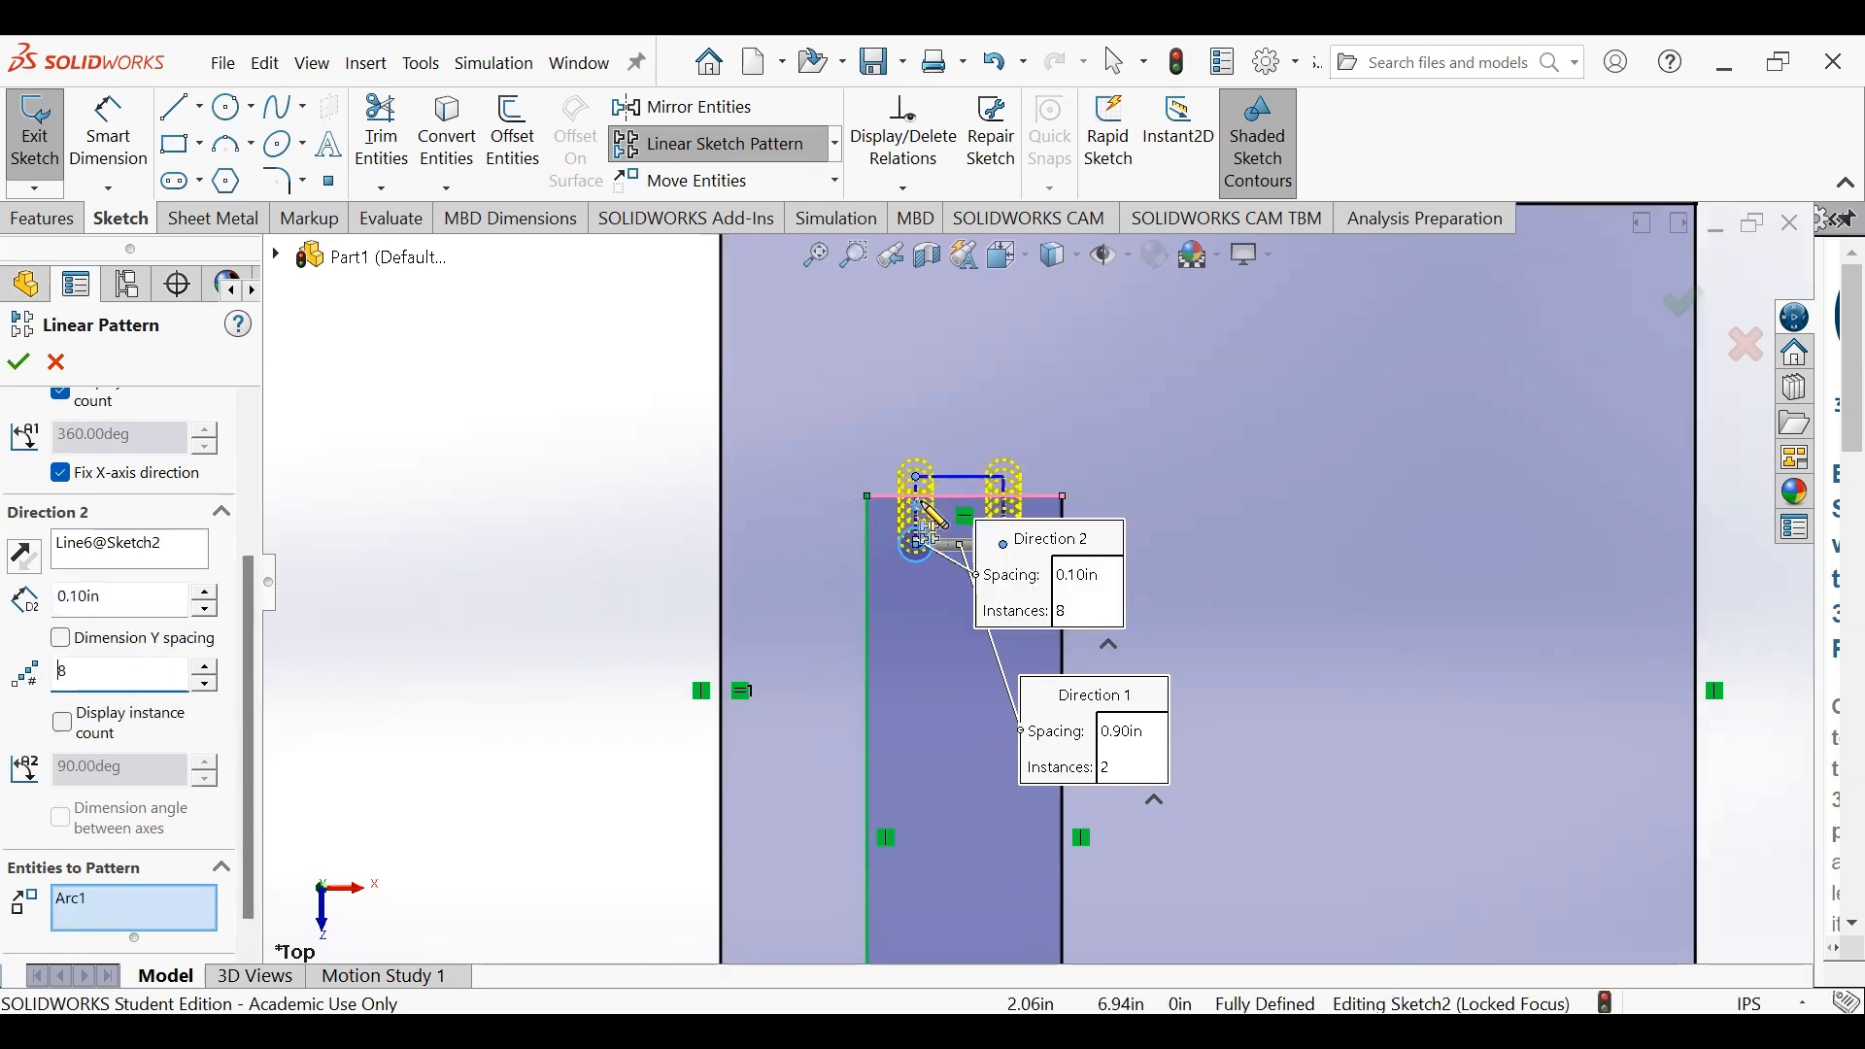
- Flip the pattern's Direction 2 so the circles run downward inside the inner rectangle
scroll(961, 525, "down", 3)
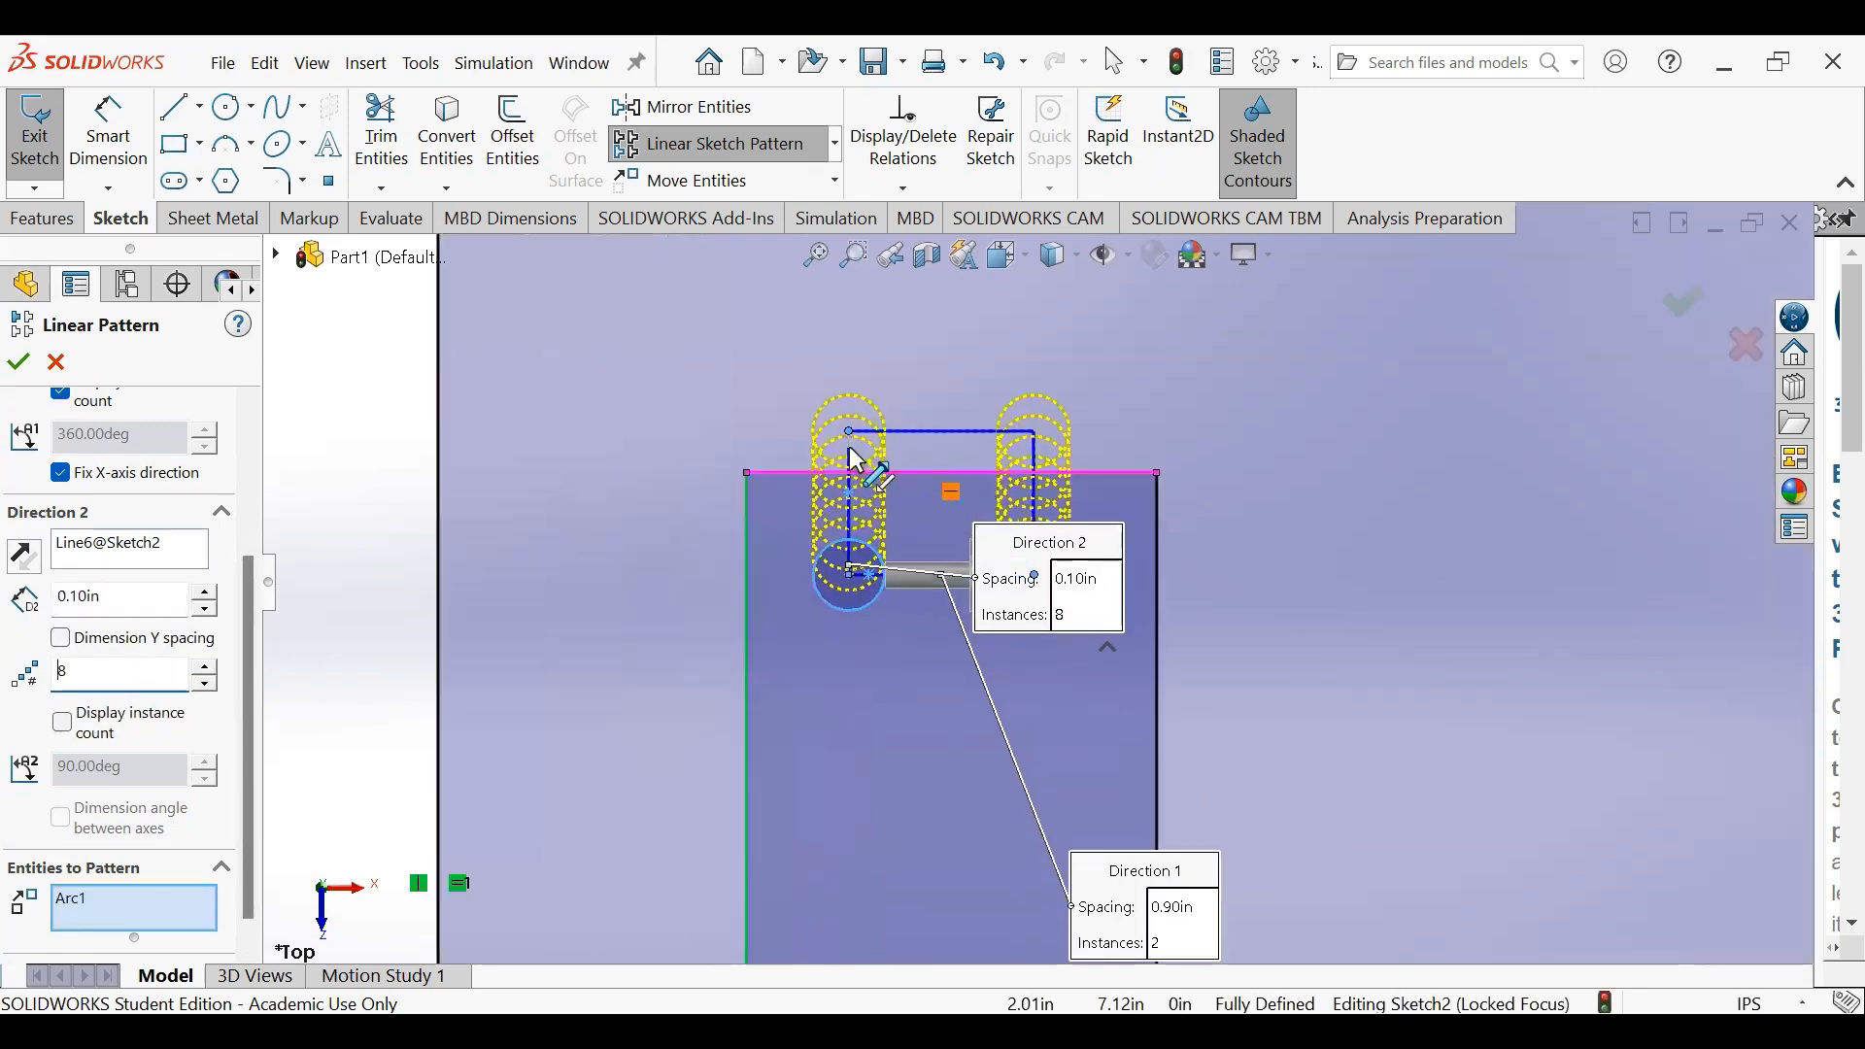
scroll(851, 449, "down", 5)
left_click(963, 521)
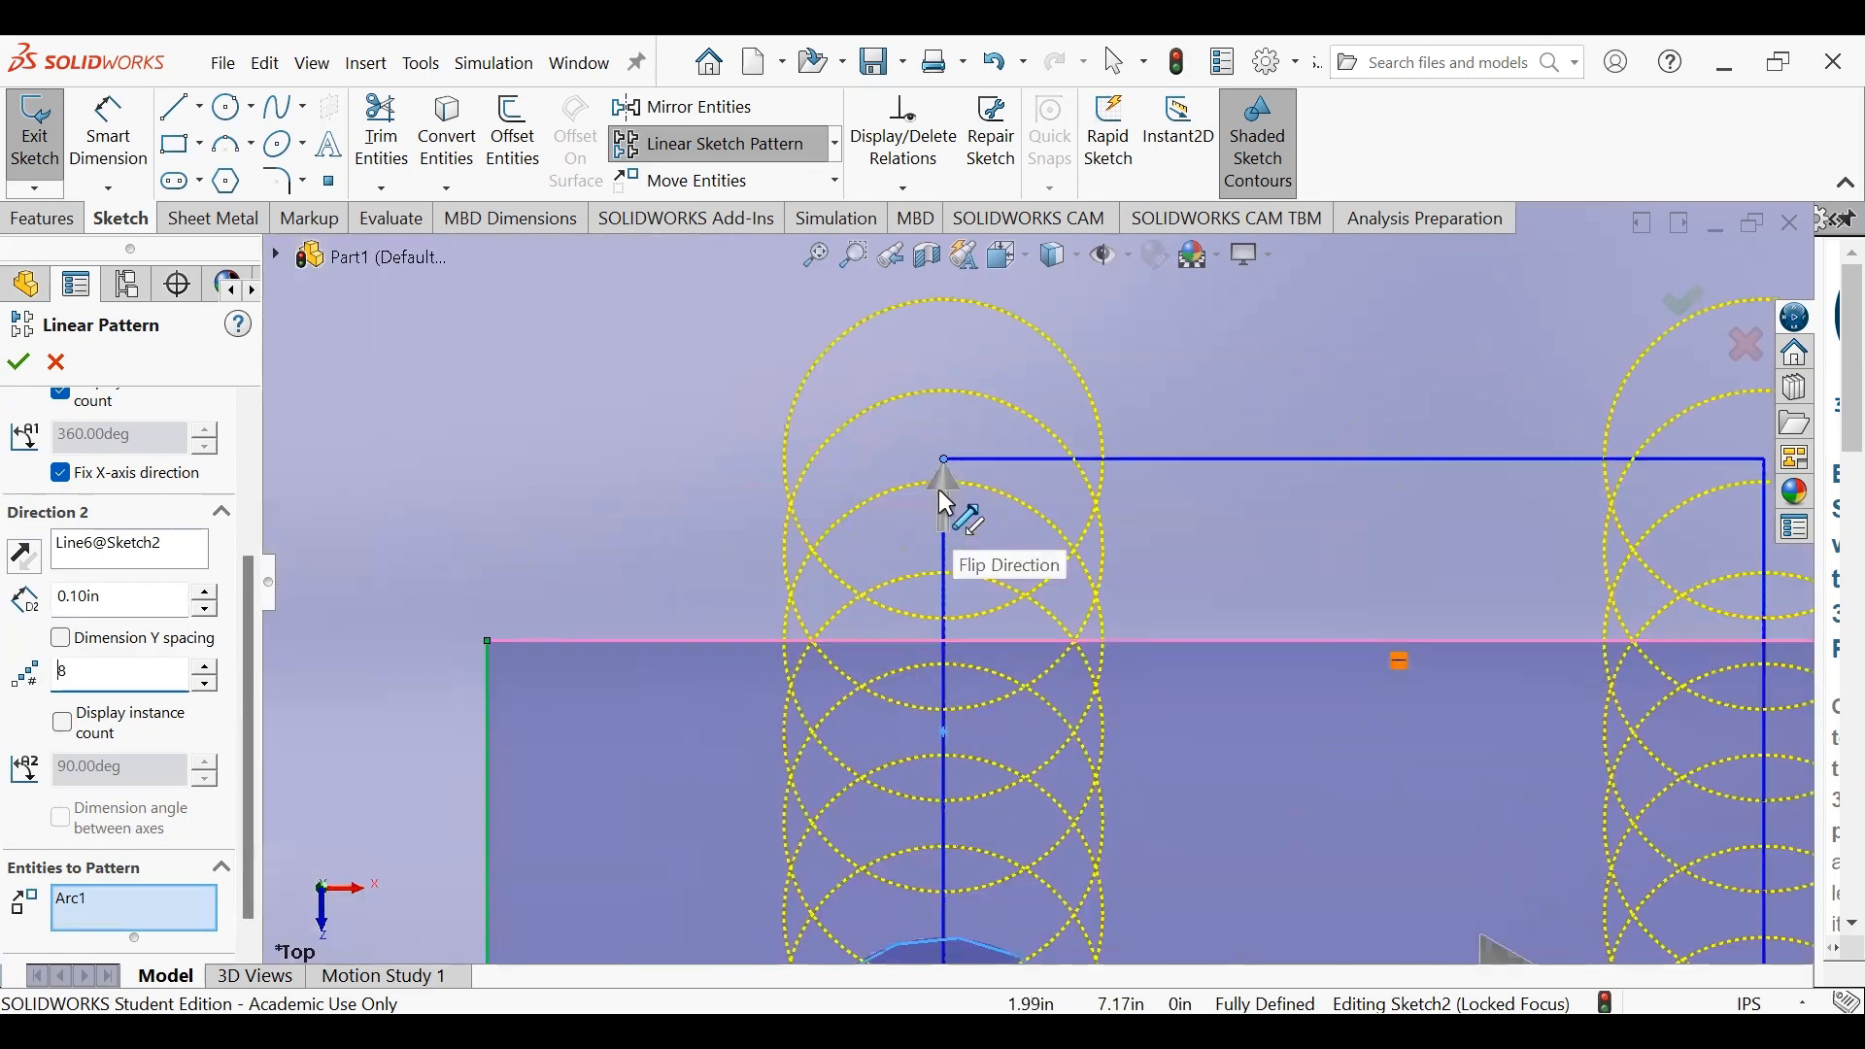
scroll(1010, 573, "up", 5)
scroll(1054, 688, "down", 4)
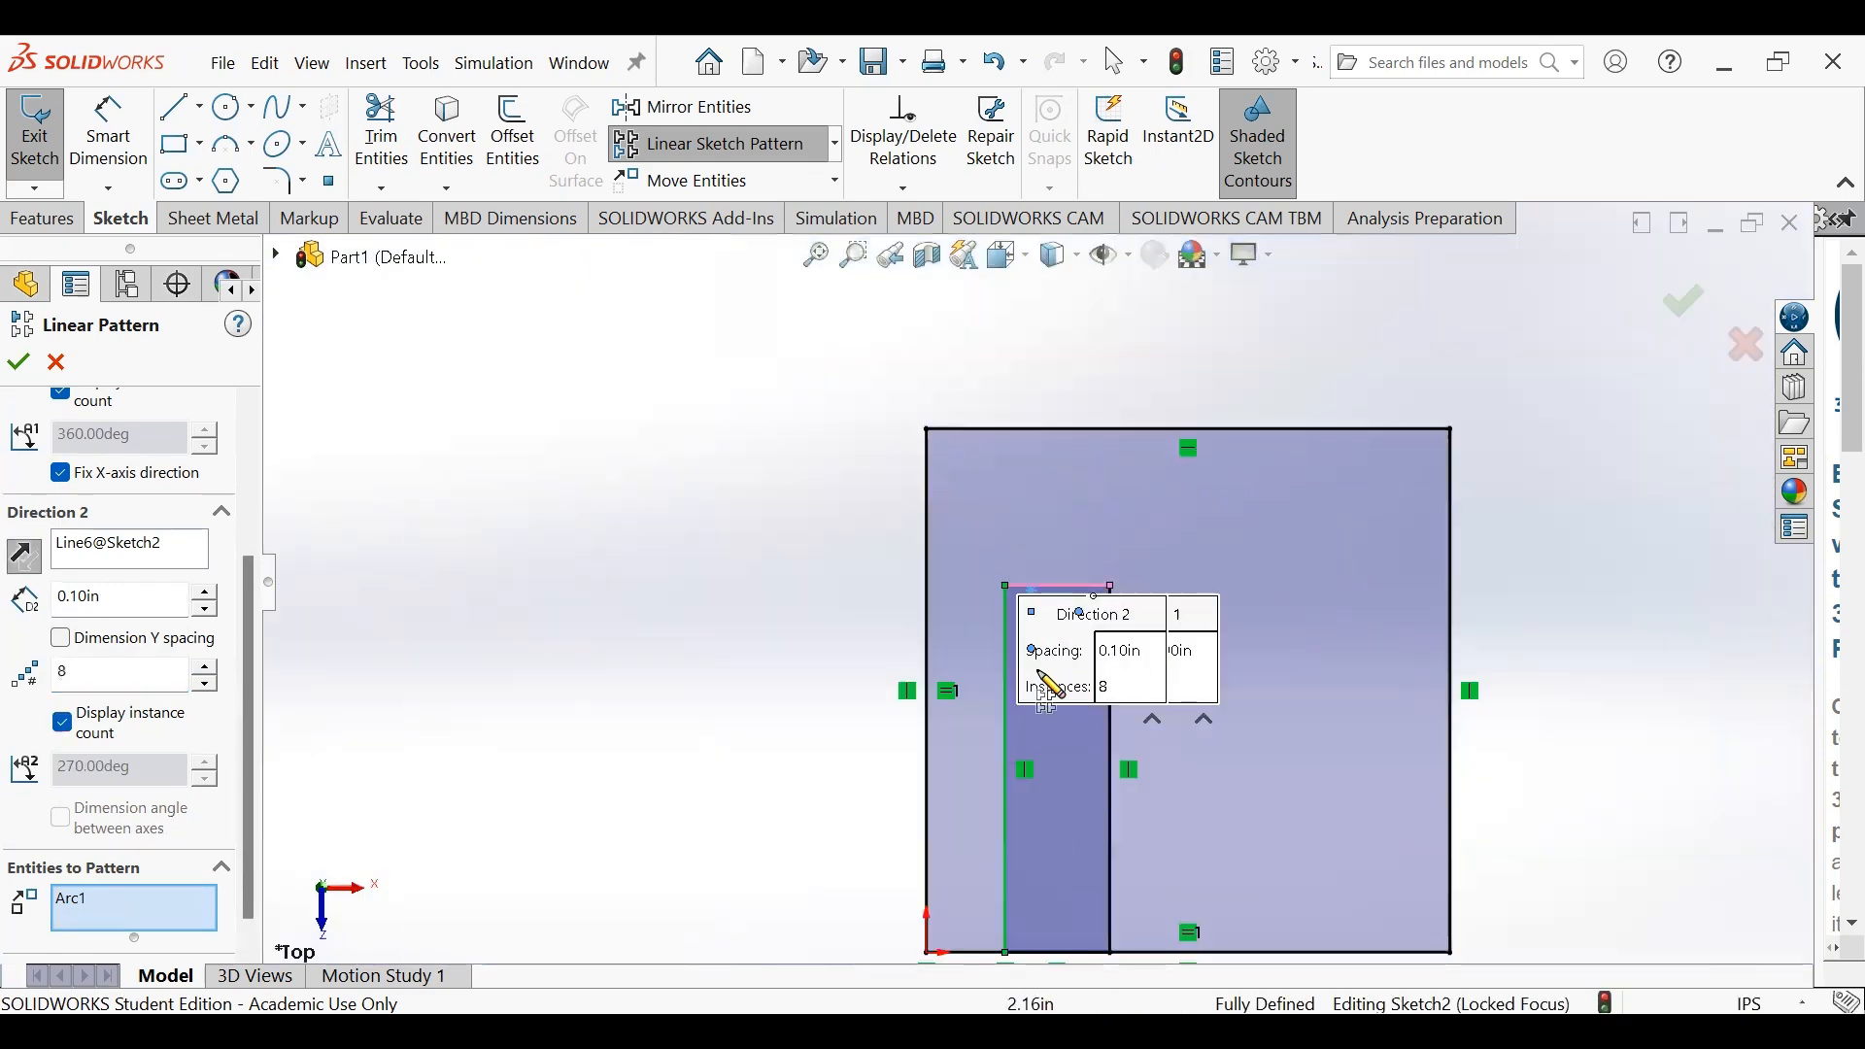
- Try a Direction 2 spacing of 0.3 in
double_click(97, 599)
type("0.3")
key("Return")
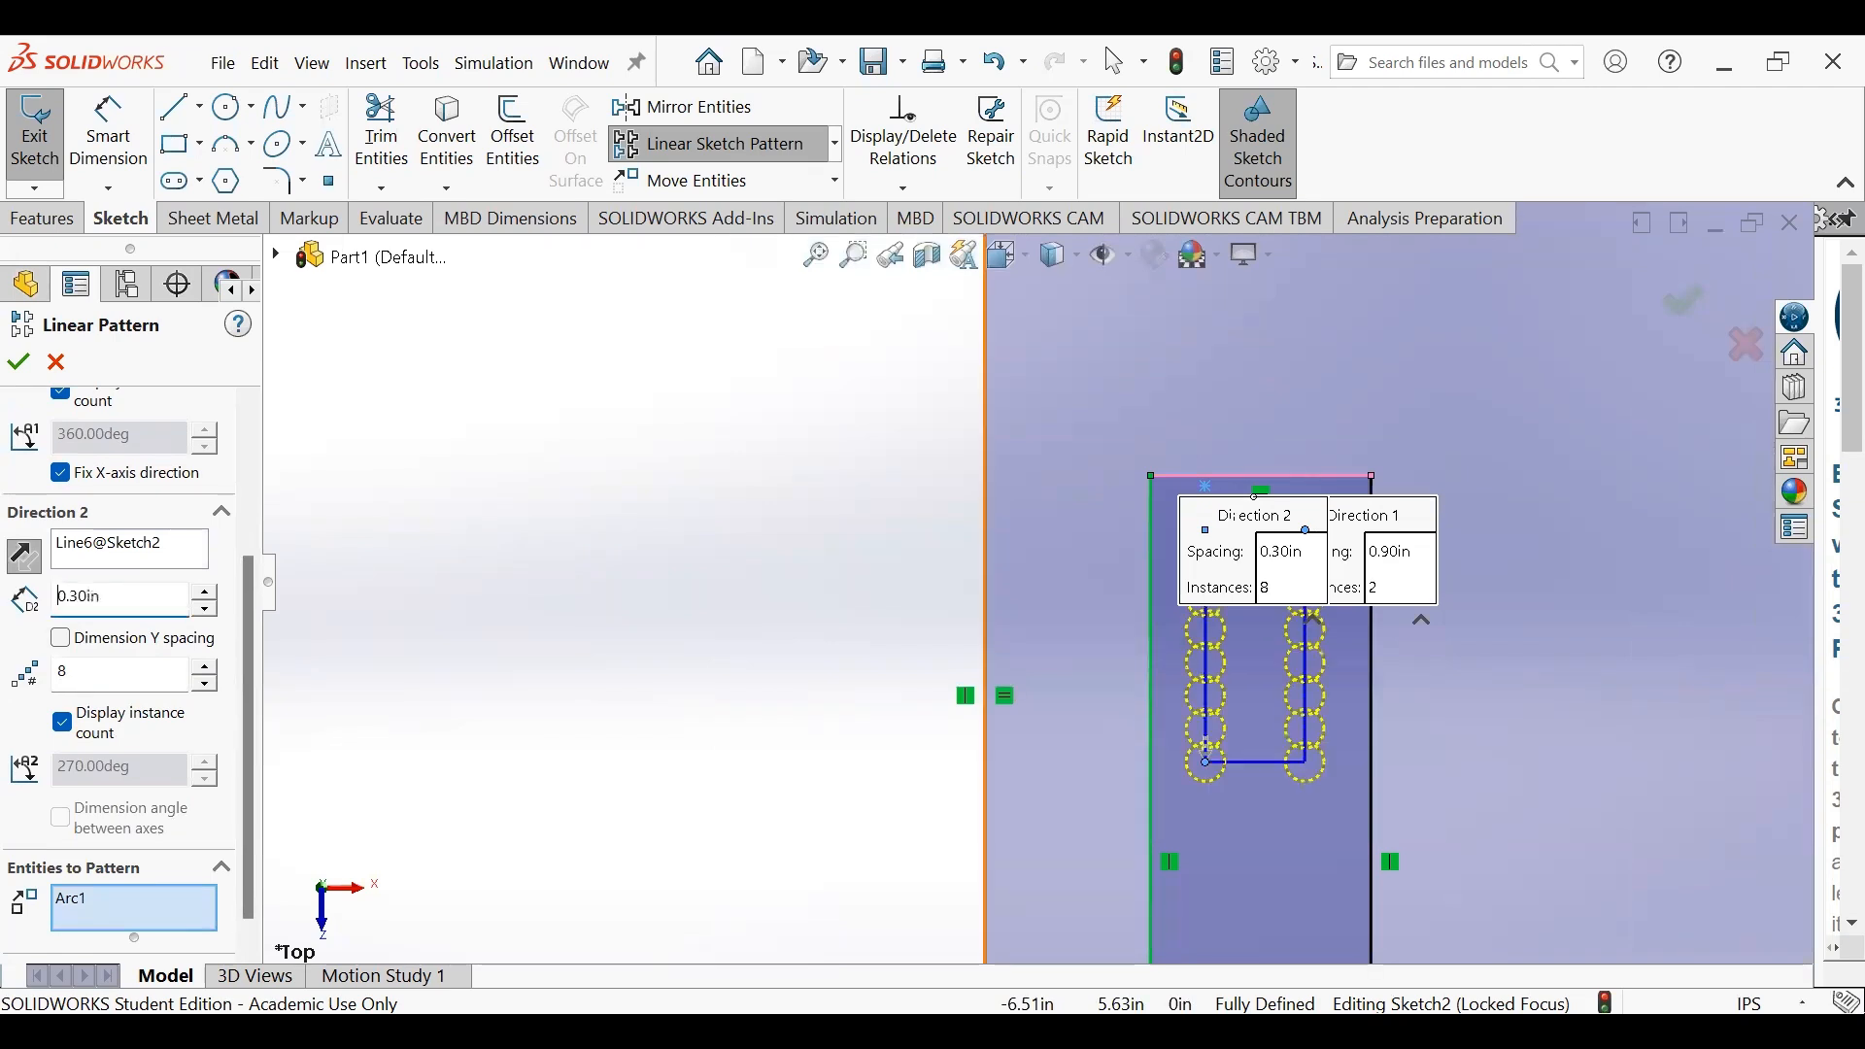
- Set the pattern's Direction 2 spacing to 0.9 in
double_click(74, 601)
type("0.9")
key("Return")
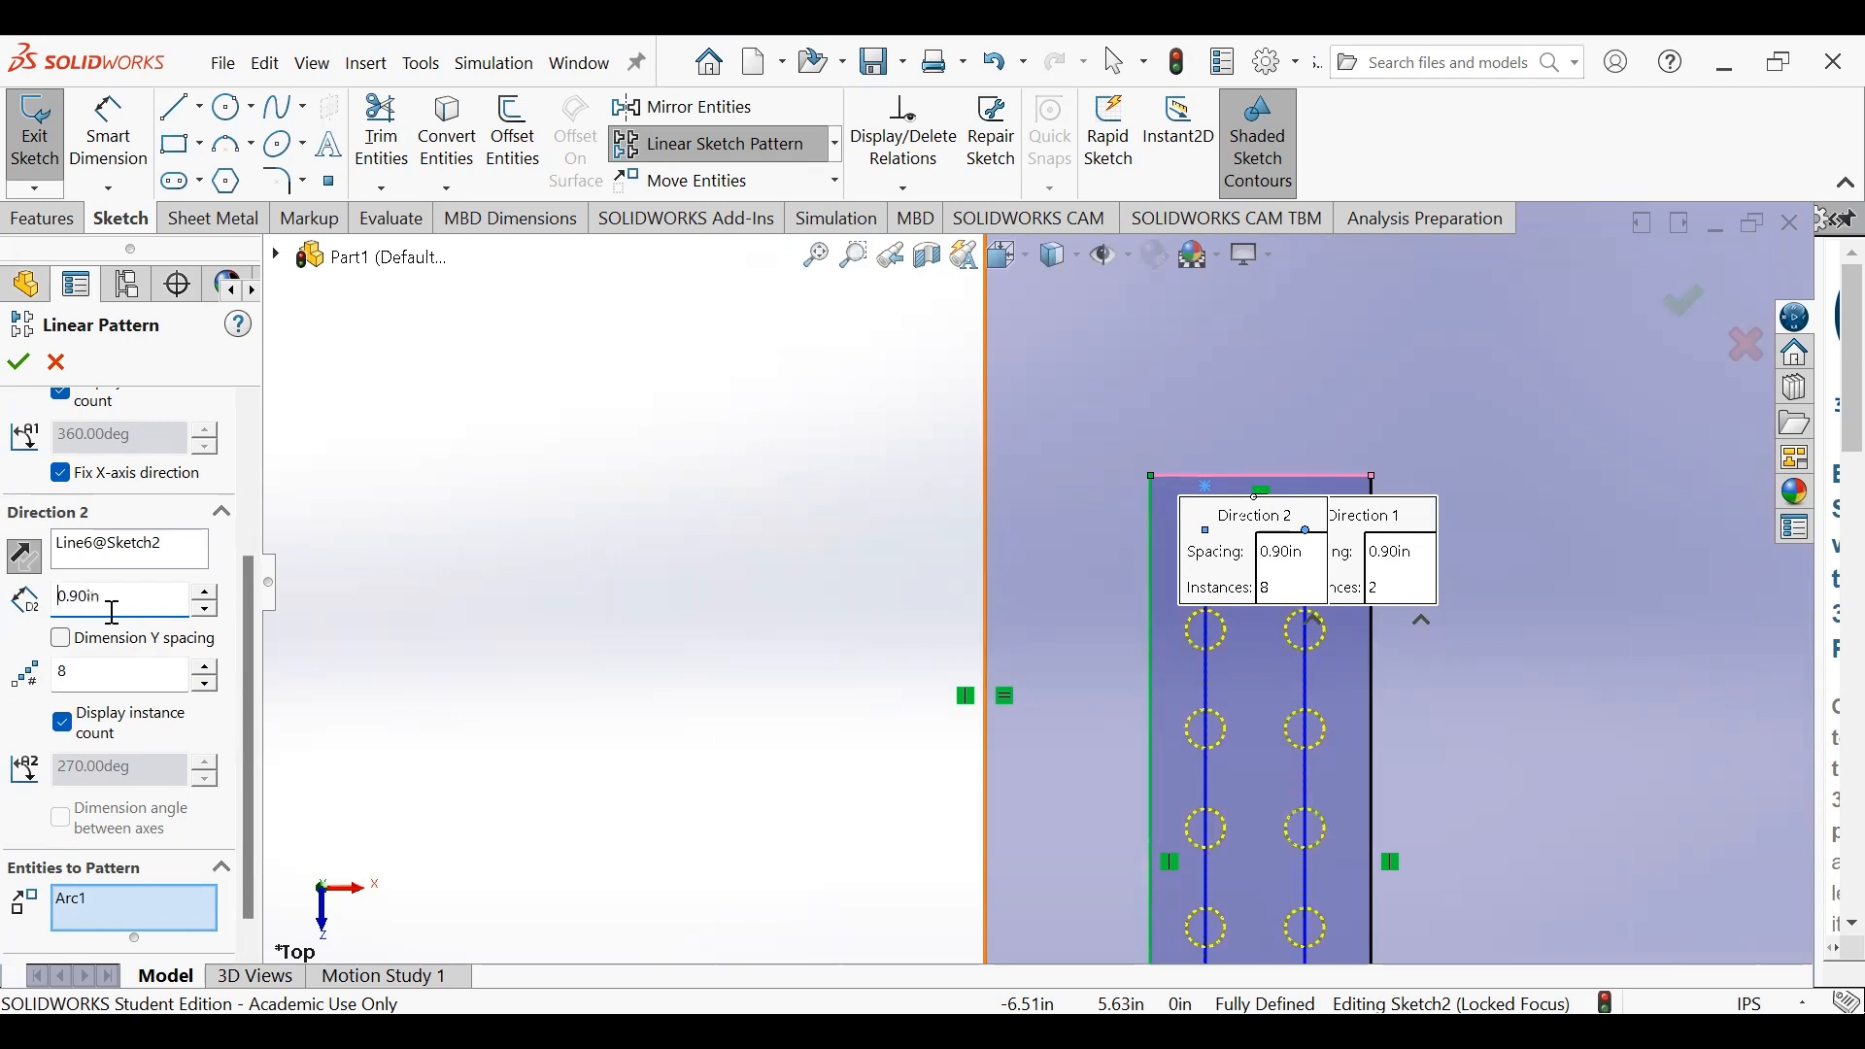
scroll(1214, 707, "up", 5)
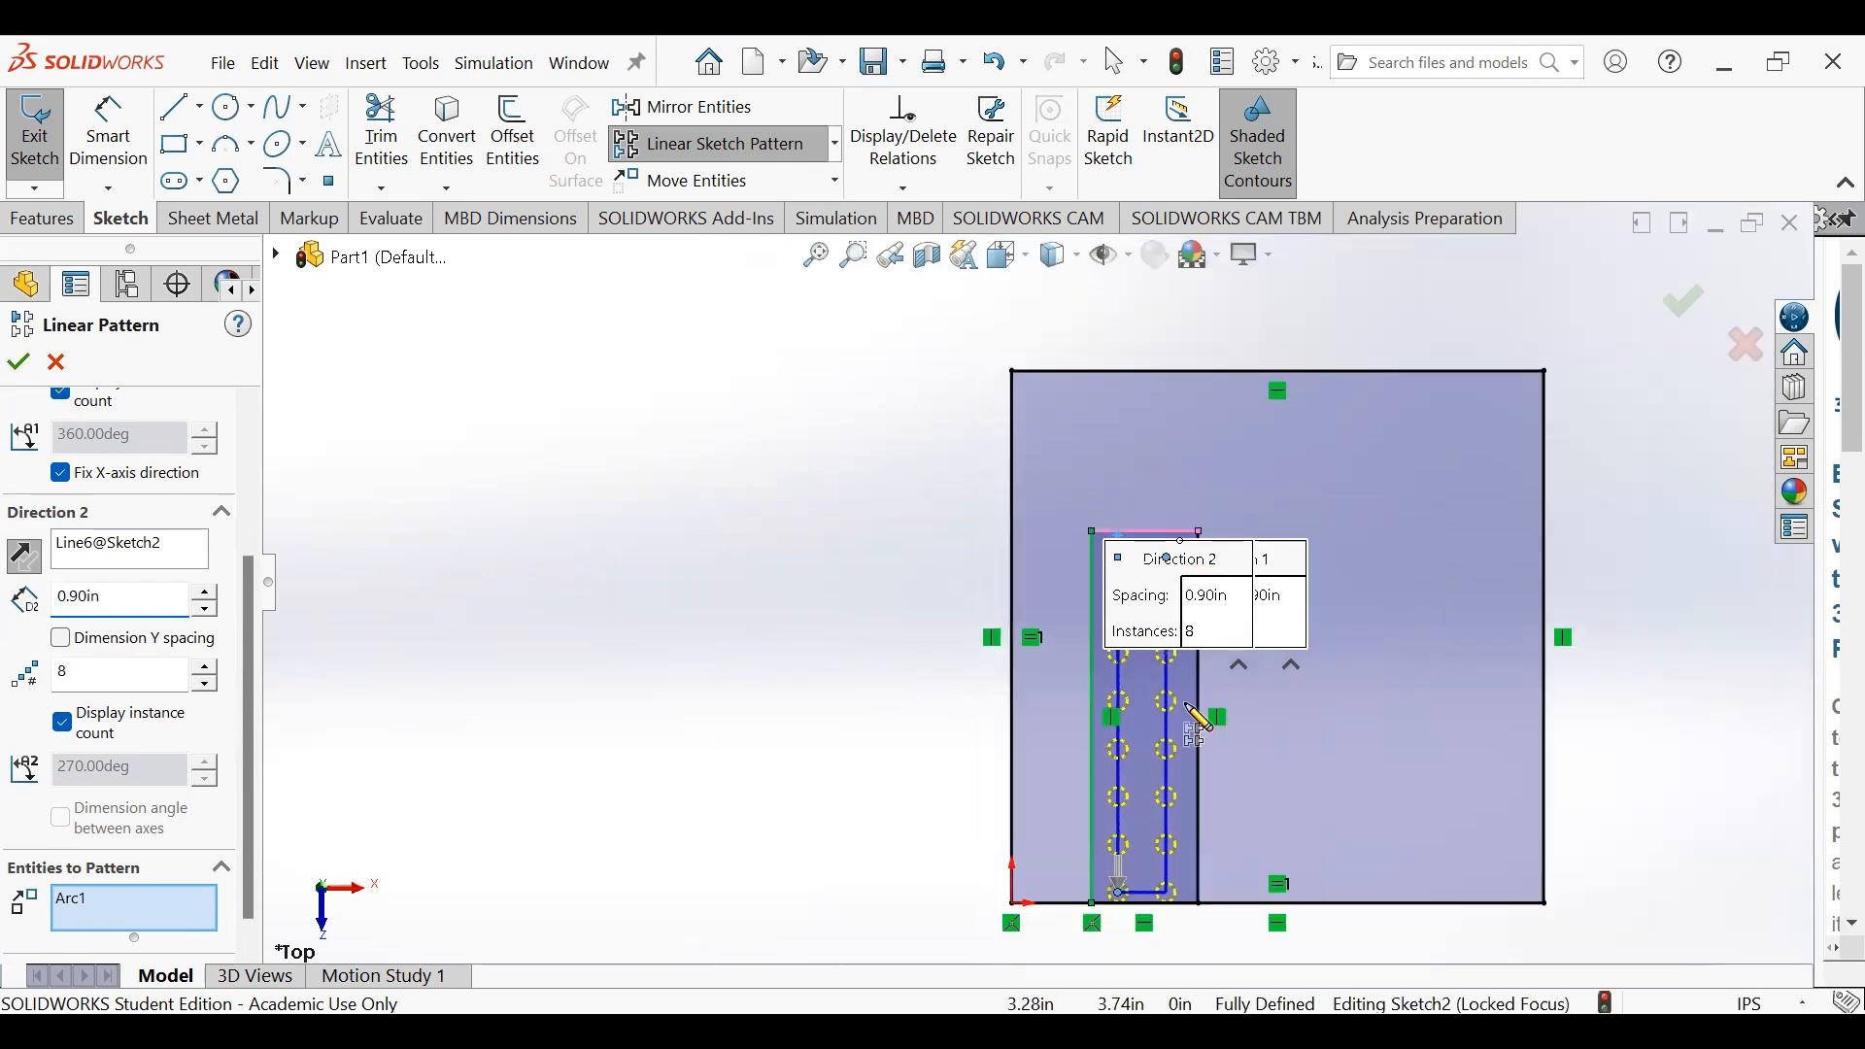
scroll(1180, 747, "down", 1)
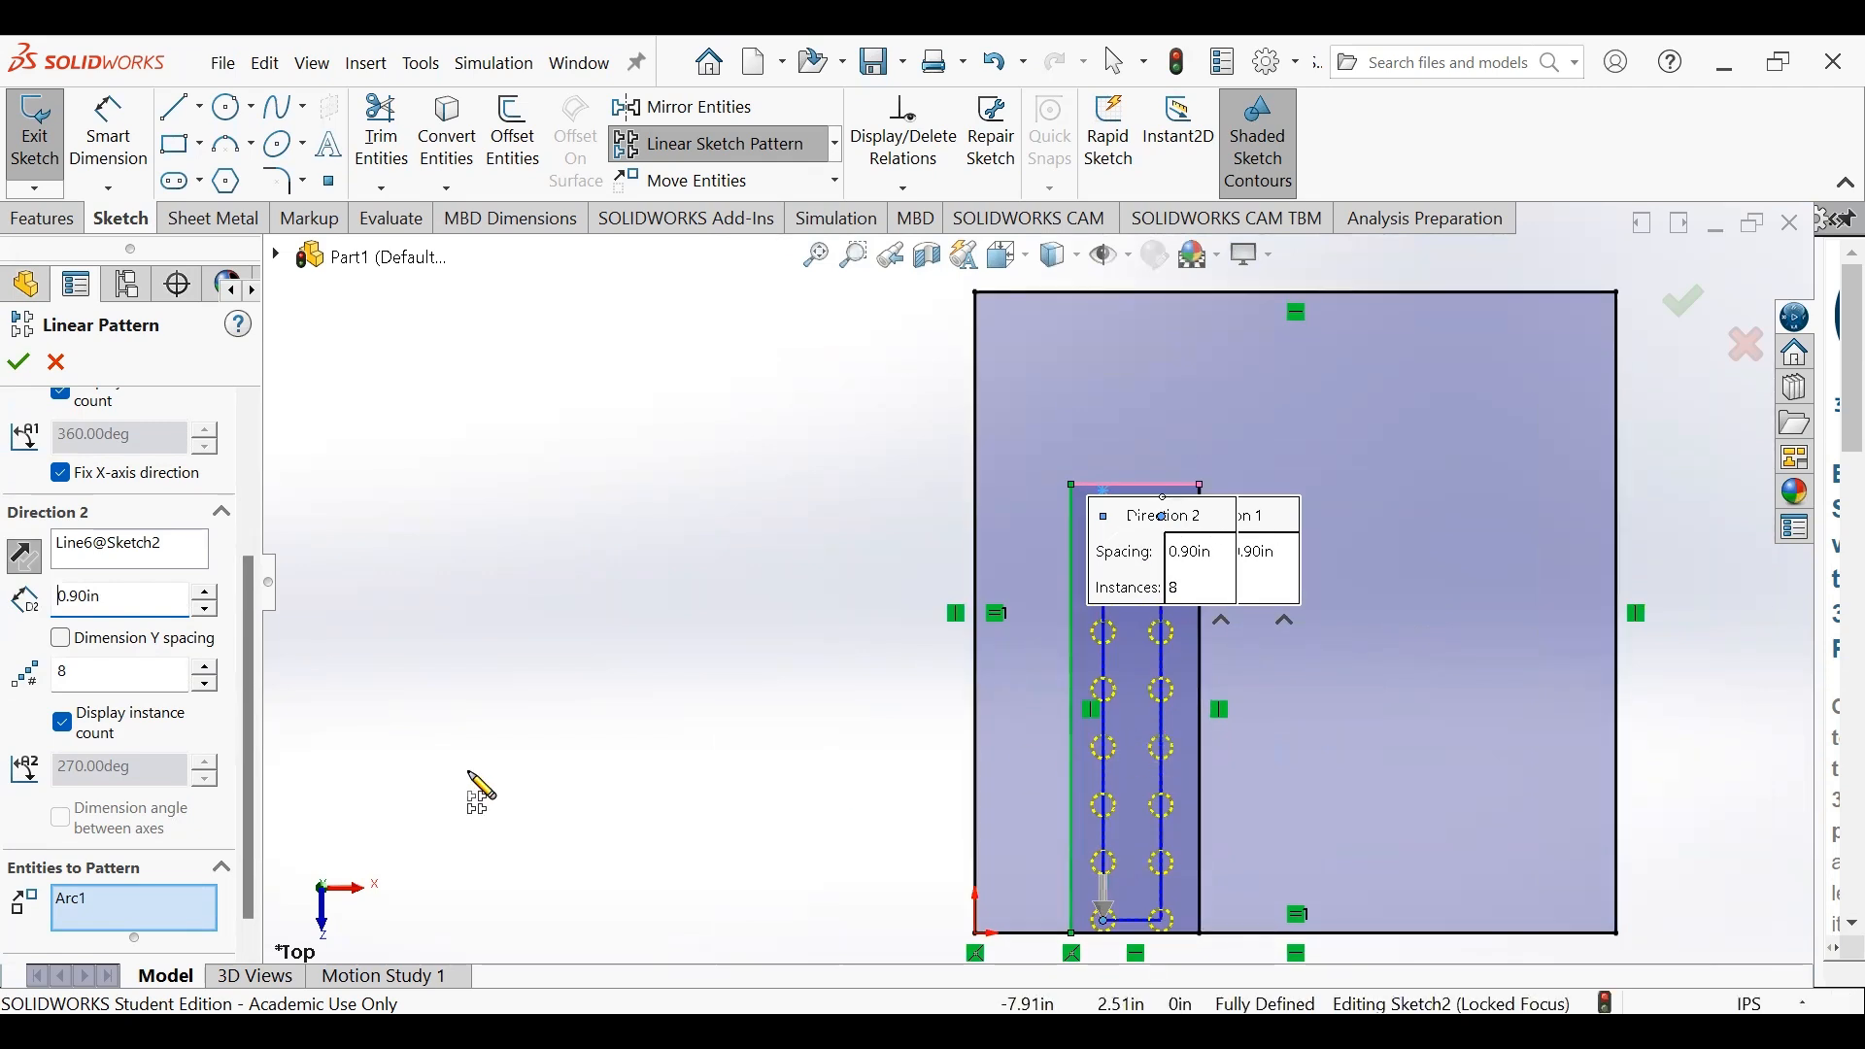
- Reduce Direction 2 to 7 instances, turn on its Y spacing dimension, and accept the linear pattern
left_click(76, 668)
key("BackSpace")
type("7")
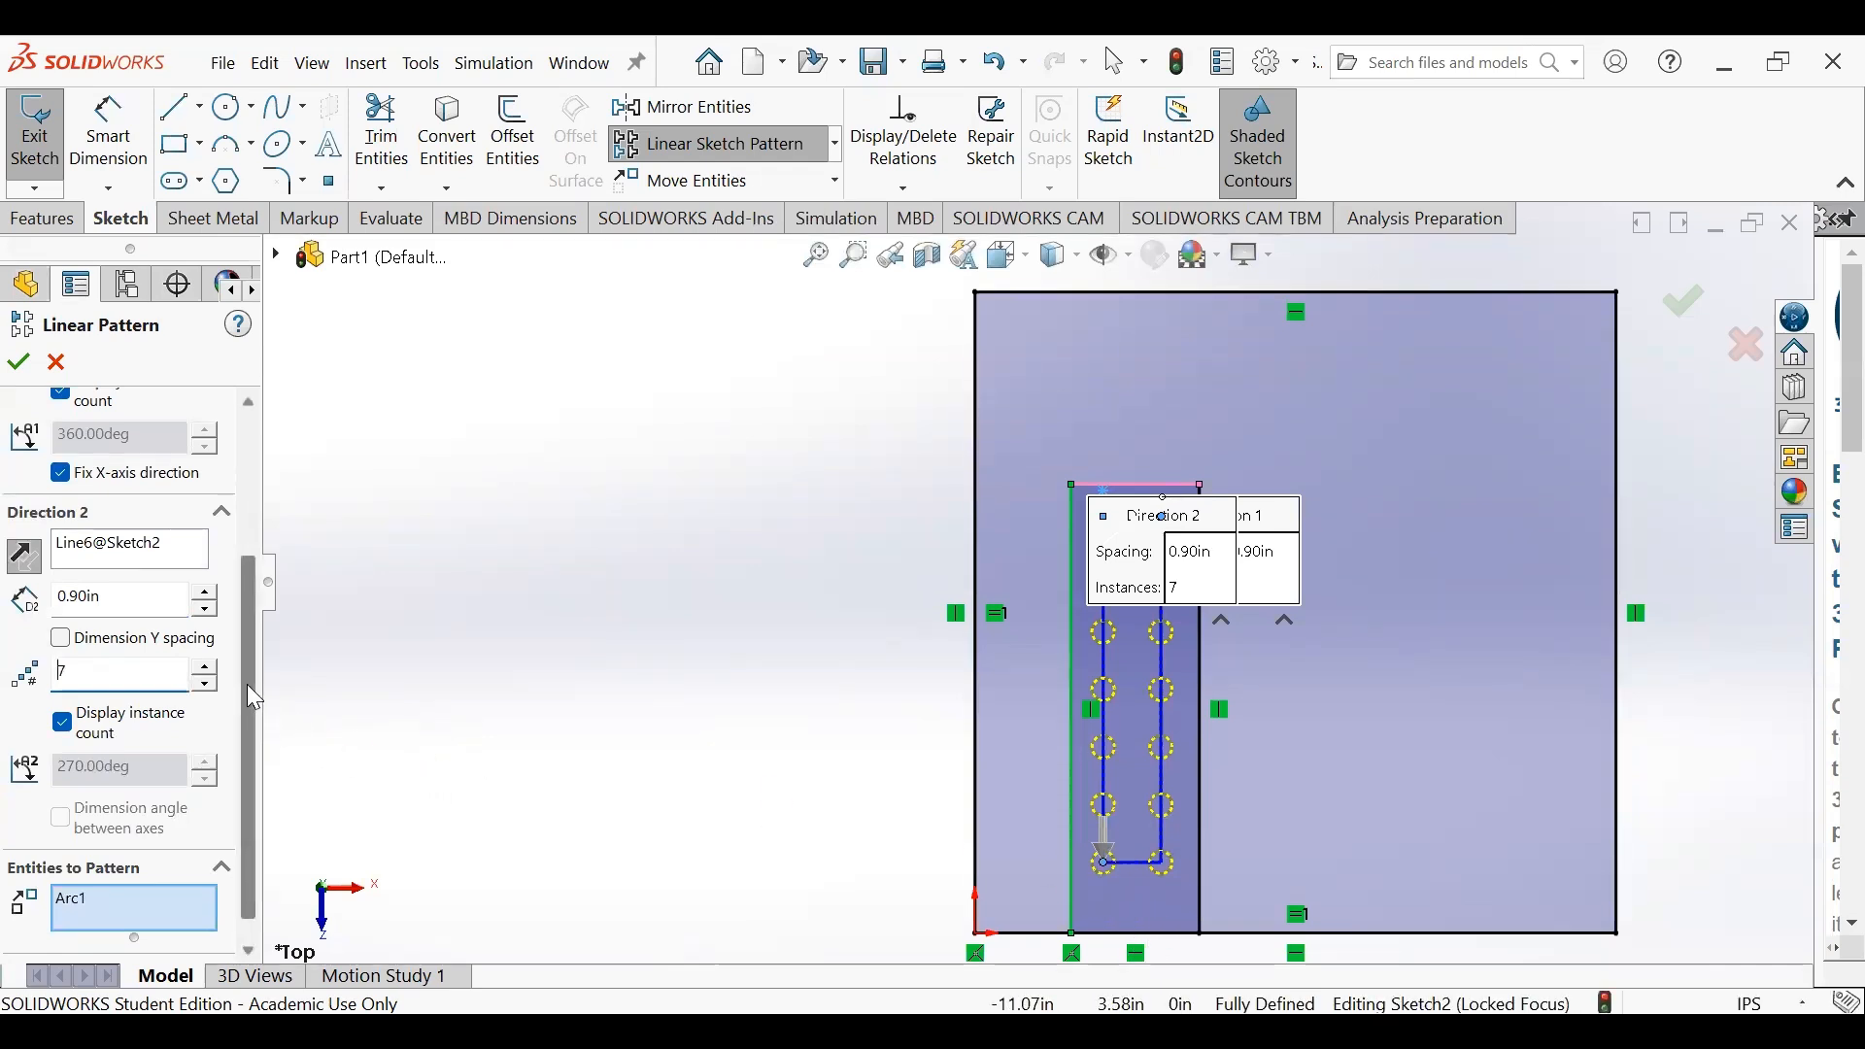
scroll(247, 683, "up", 2)
left_click_drag(254, 618, 257, 725)
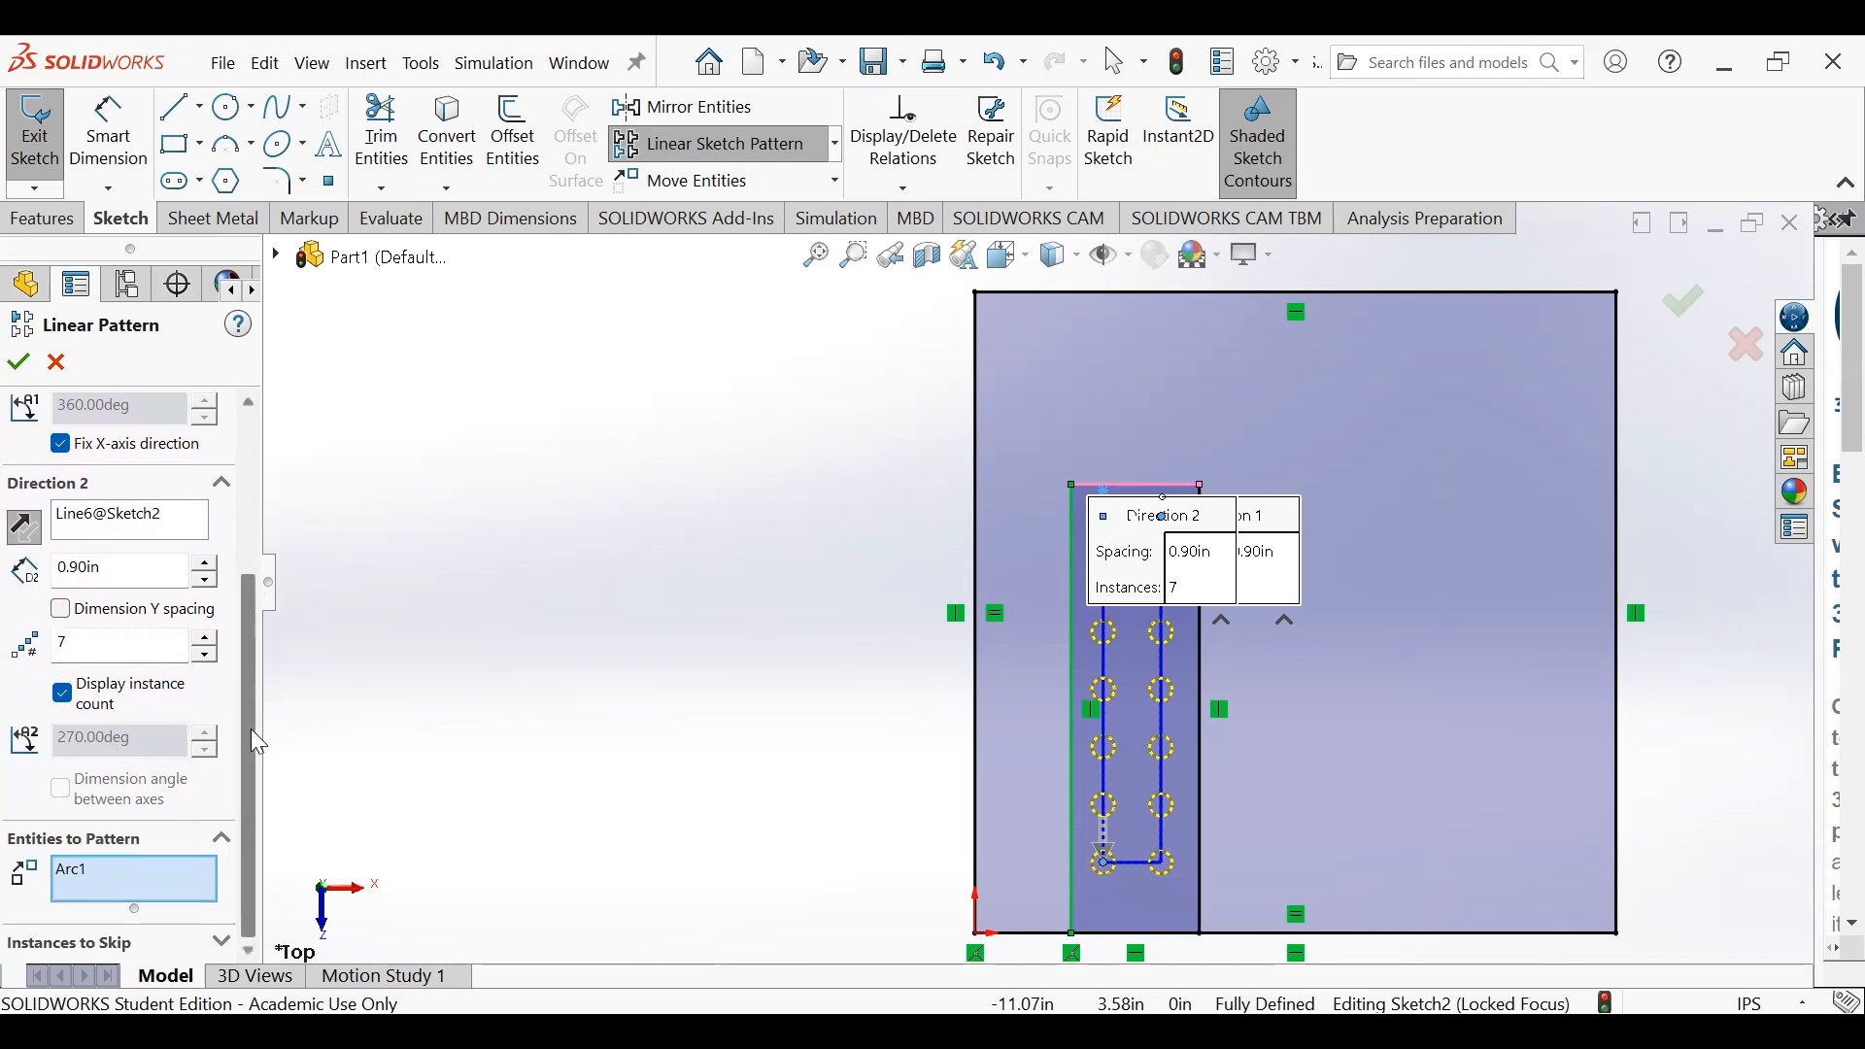
left_click_drag(250, 728, 255, 608)
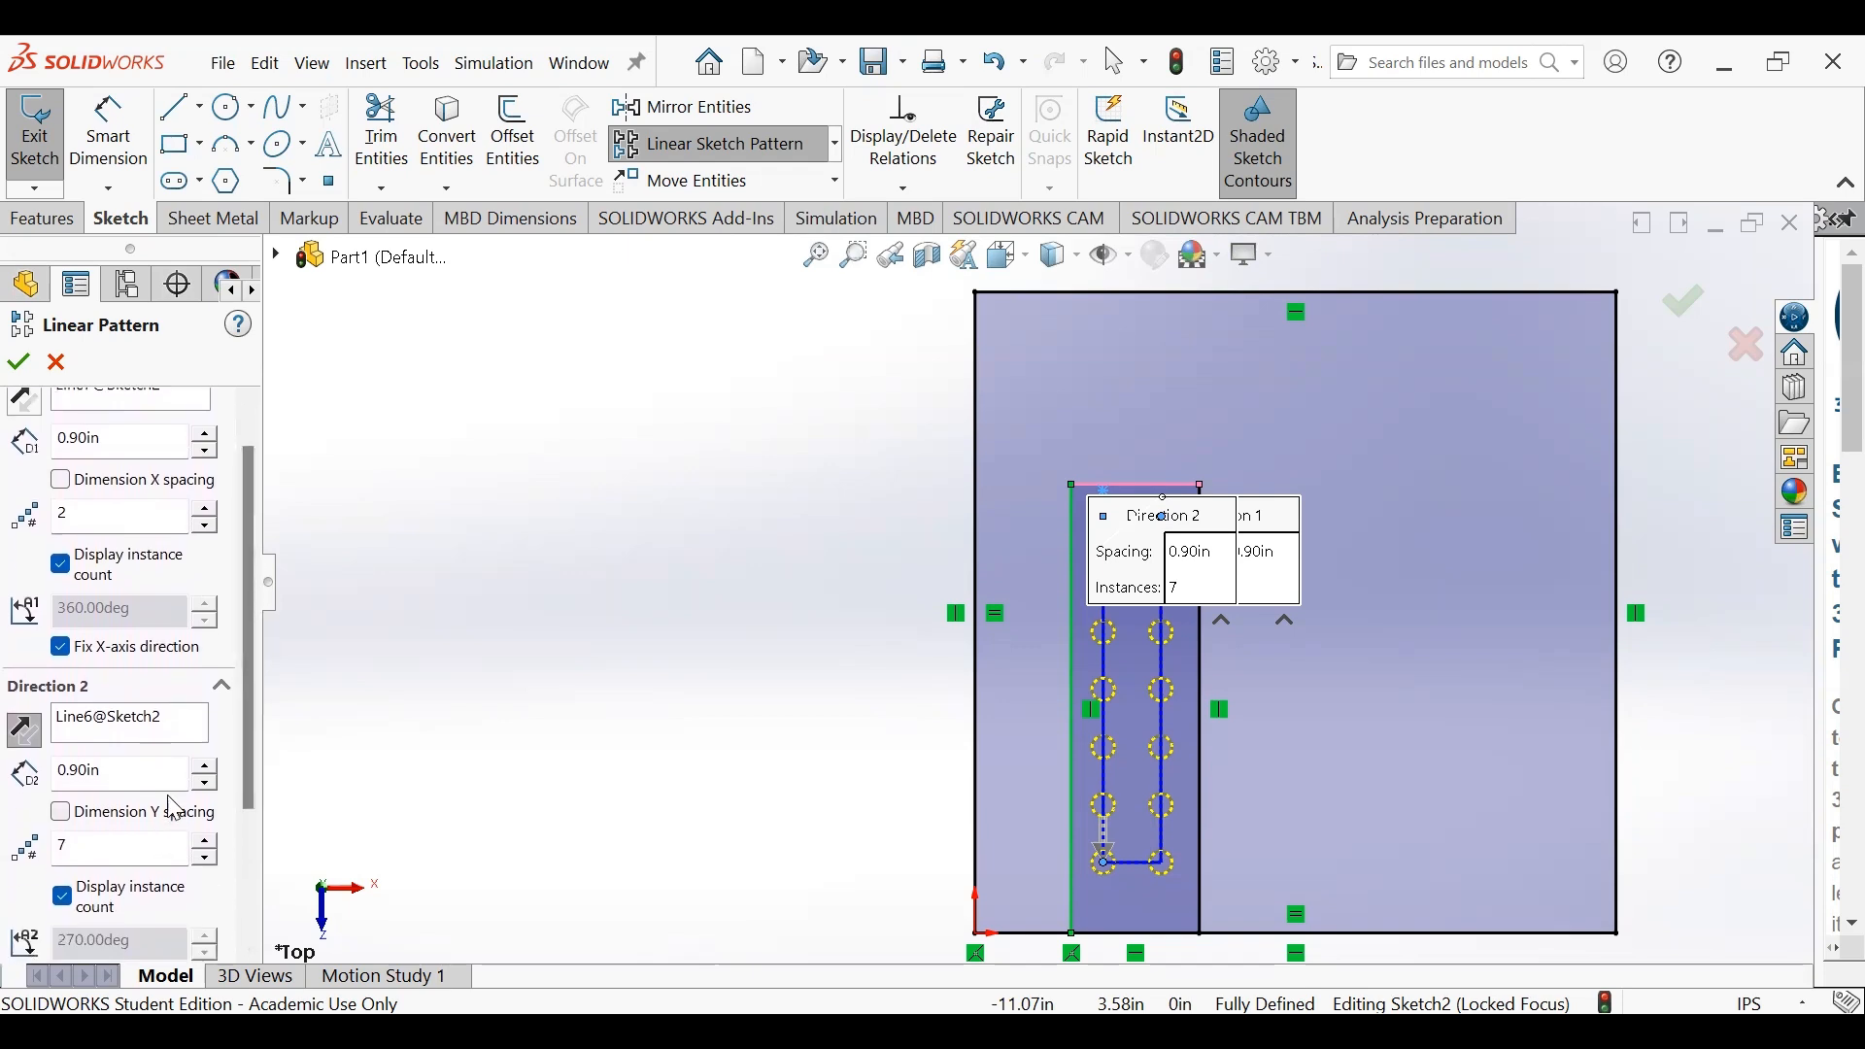
left_click(61, 814)
left_click(20, 364)
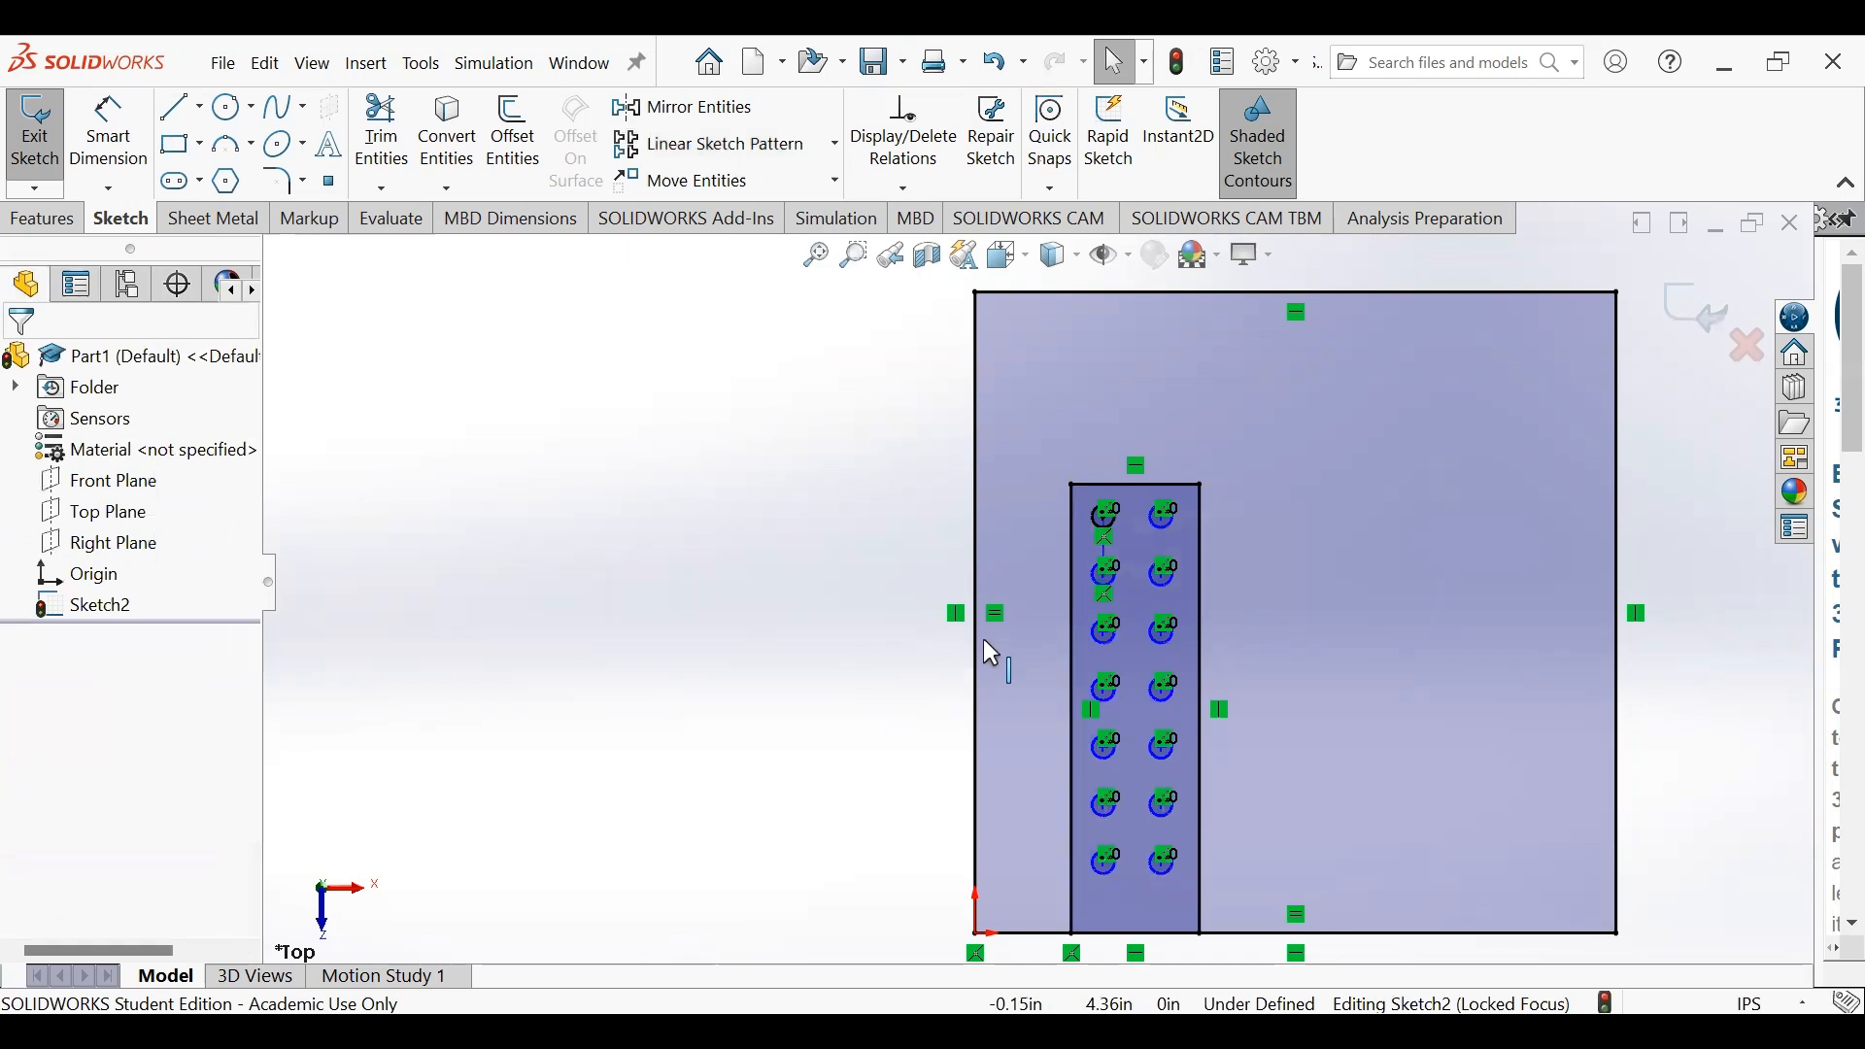
- Show the sketch dimensions in the graphics view again and inspect the patterned circles
left_click(1110, 256)
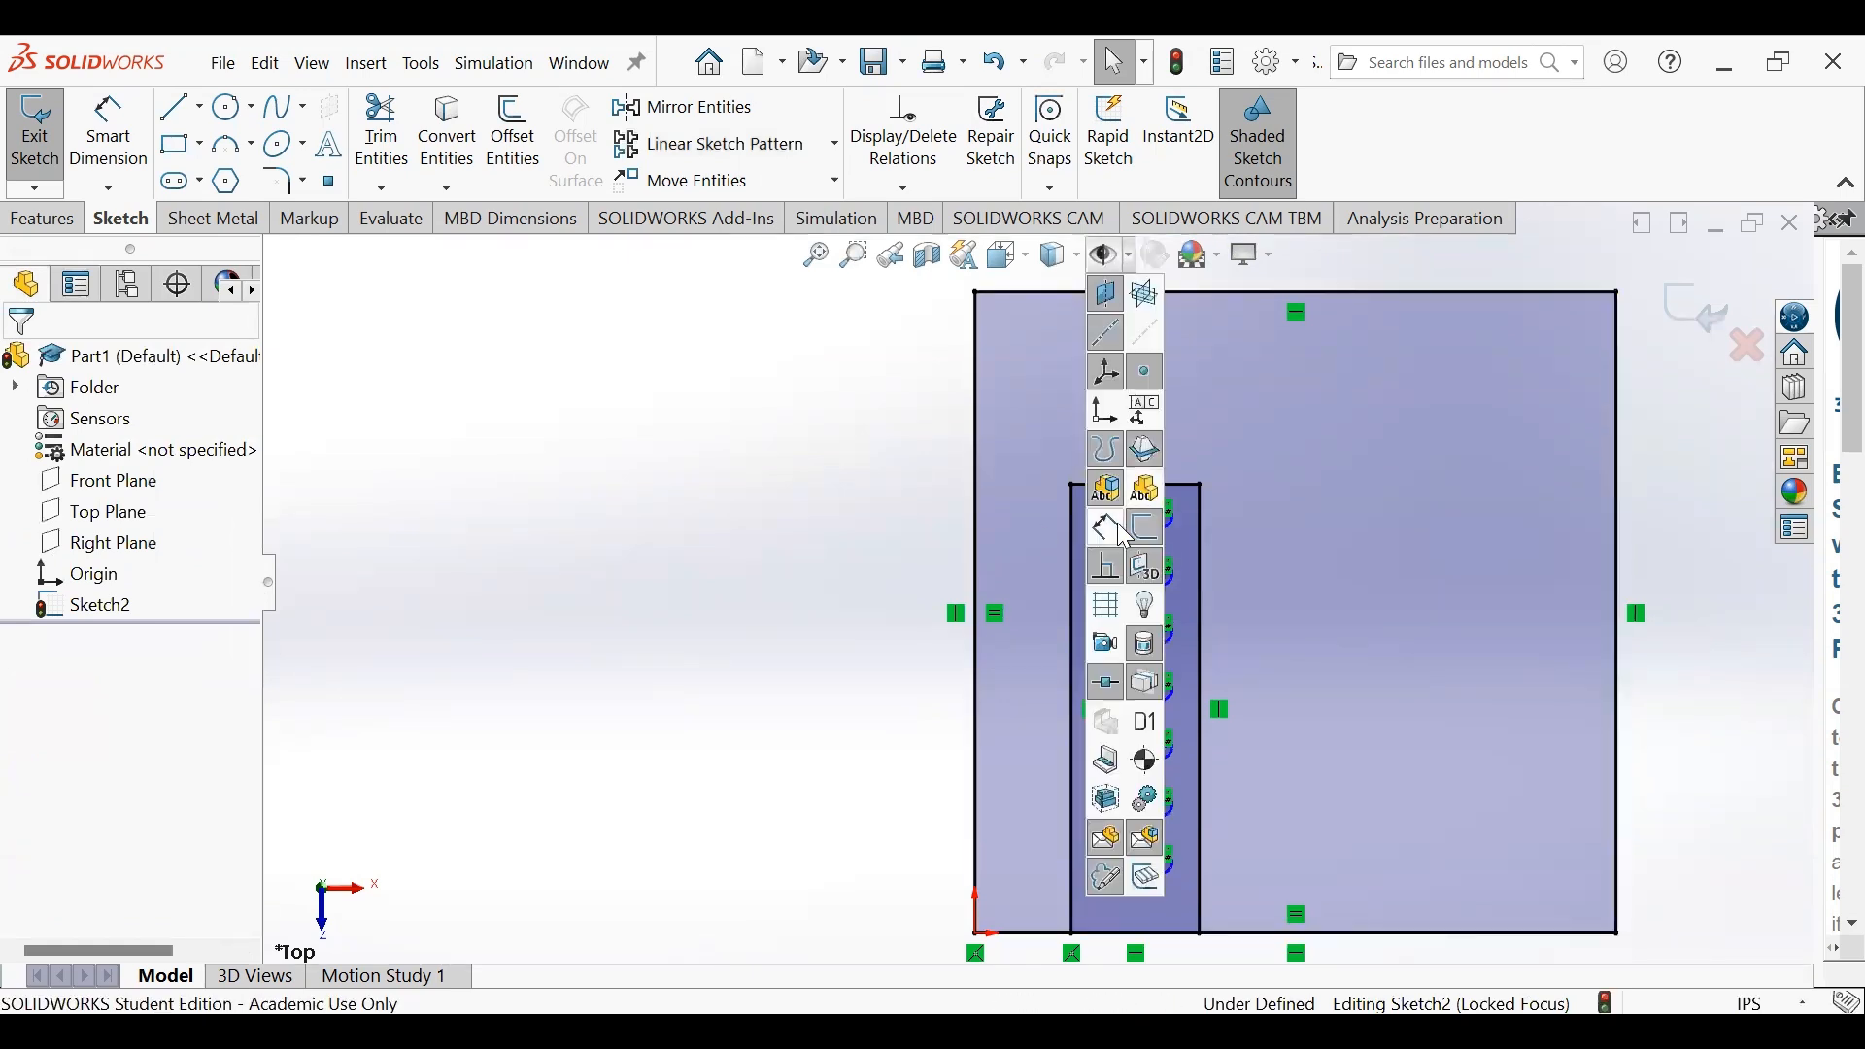
left_click(1112, 530)
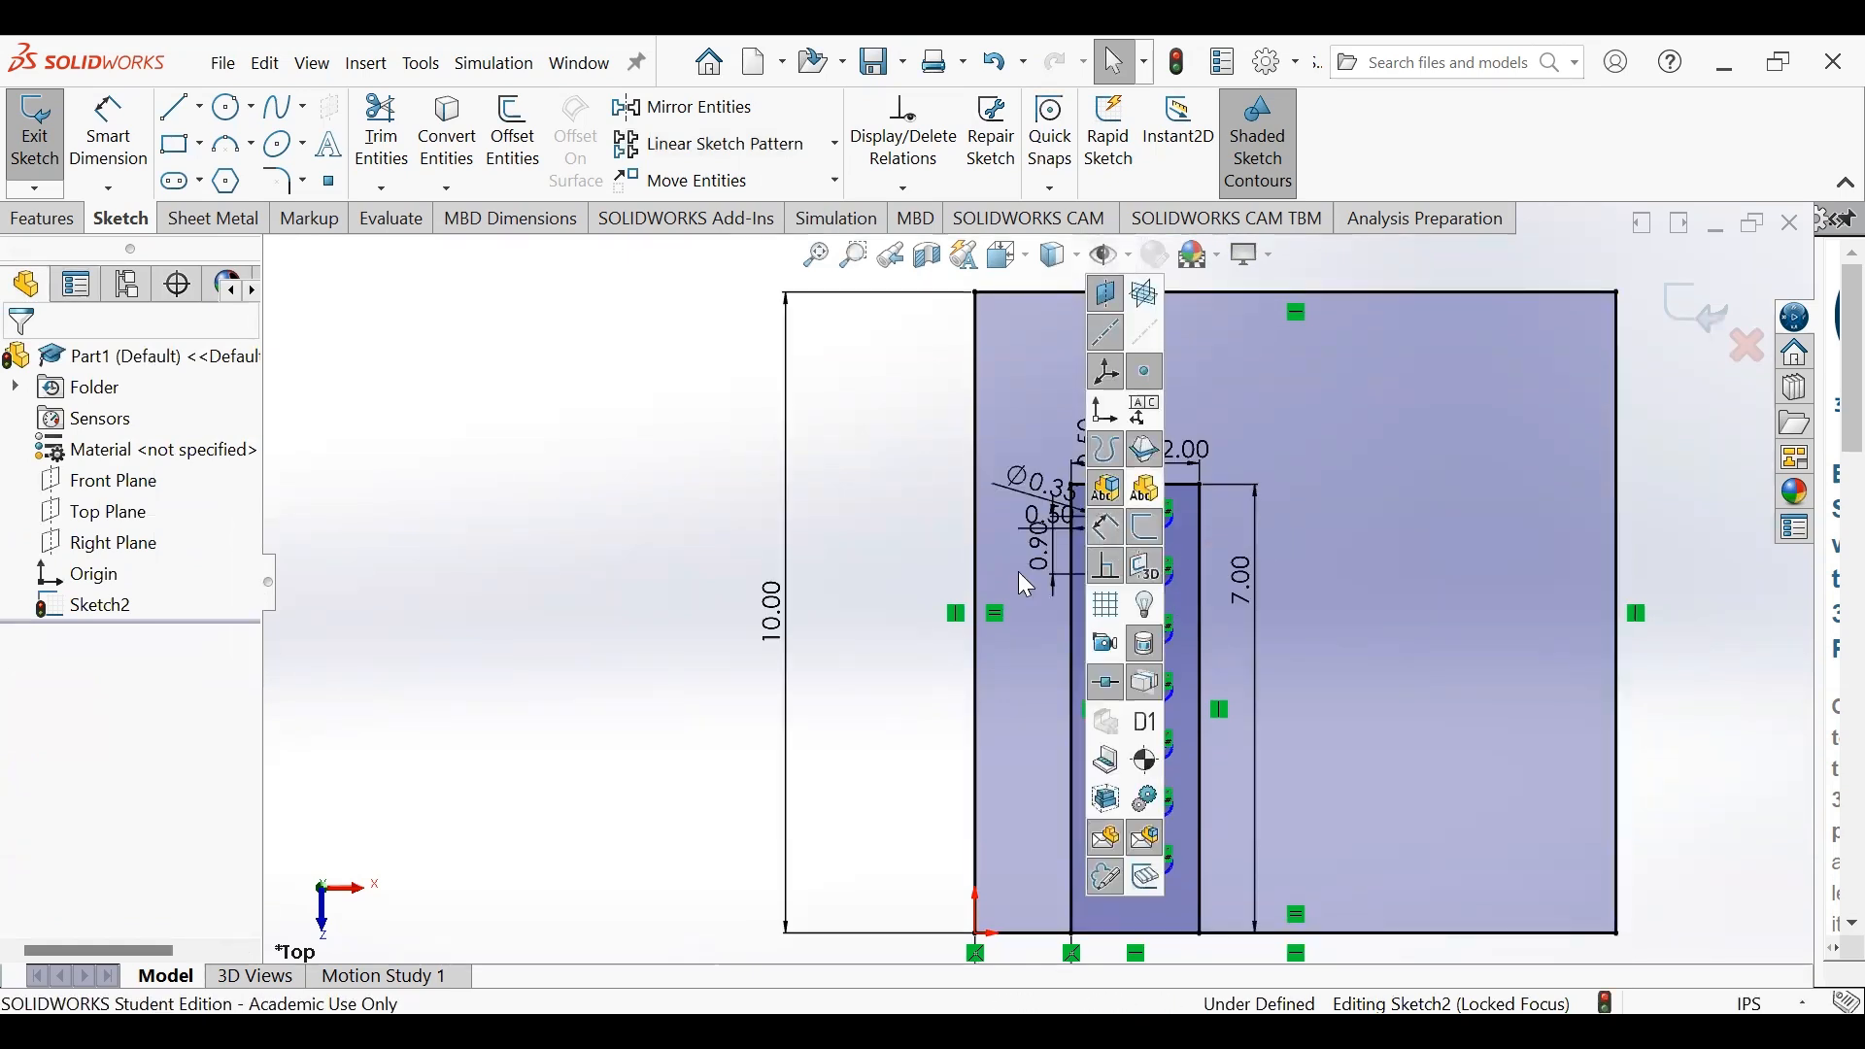
left_click(579, 602)
scroll(1037, 563, "down", 4)
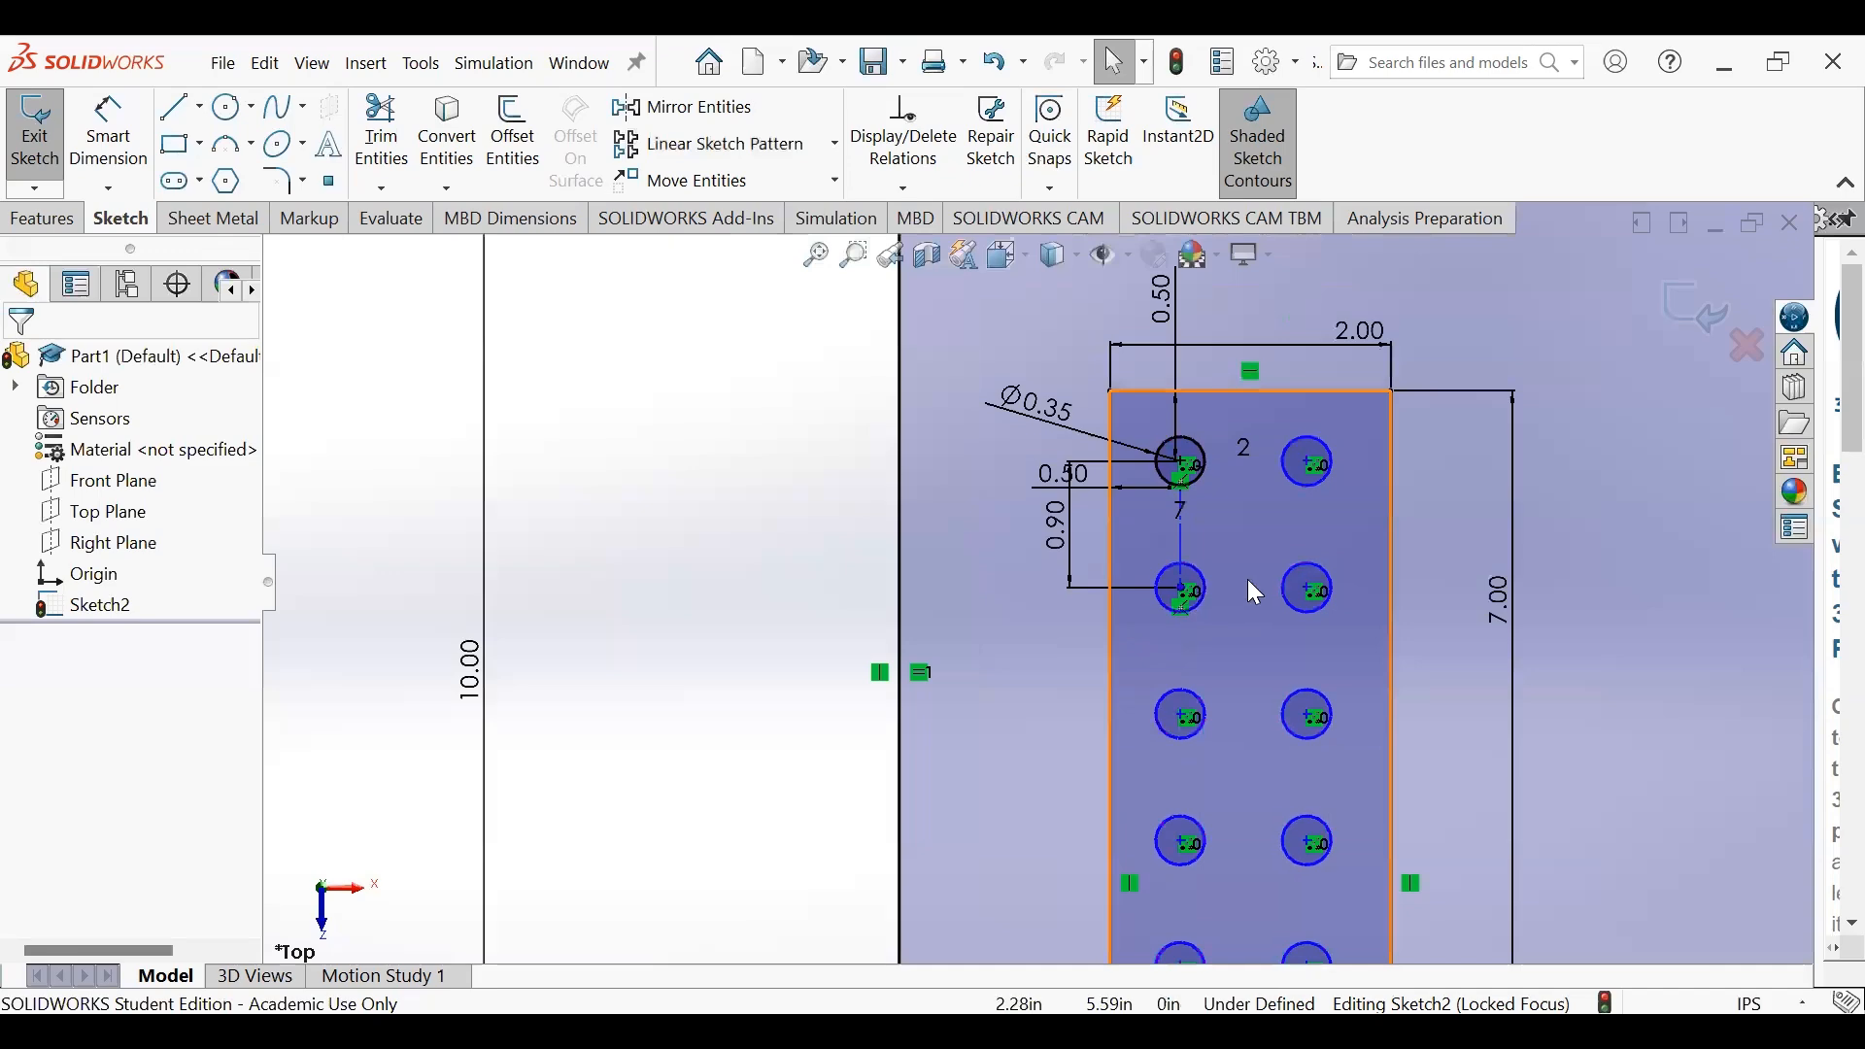
scroll(1249, 582, "up", 3)
scroll(1253, 587, "up", 2)
scroll(1165, 597, "down", 5)
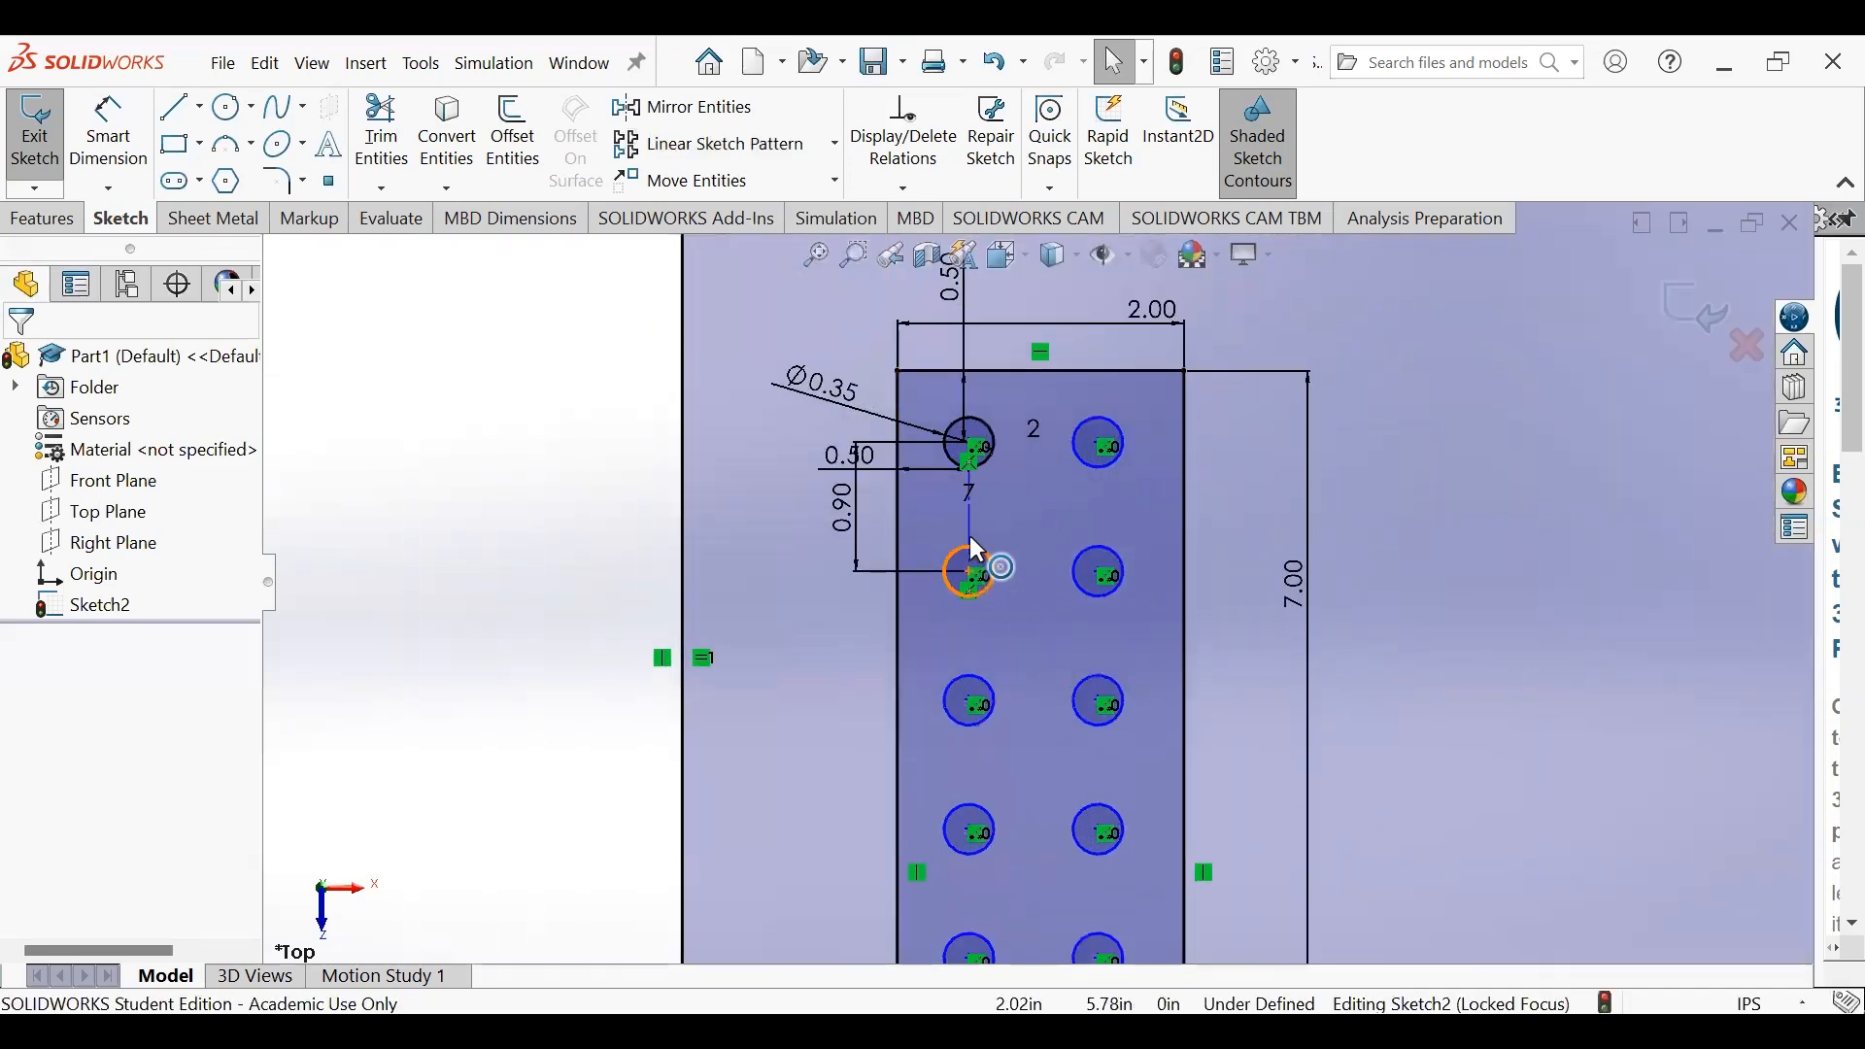
- Dimension the horizontal center distance between the two circles in the pattern's top row
left_click(108, 131)
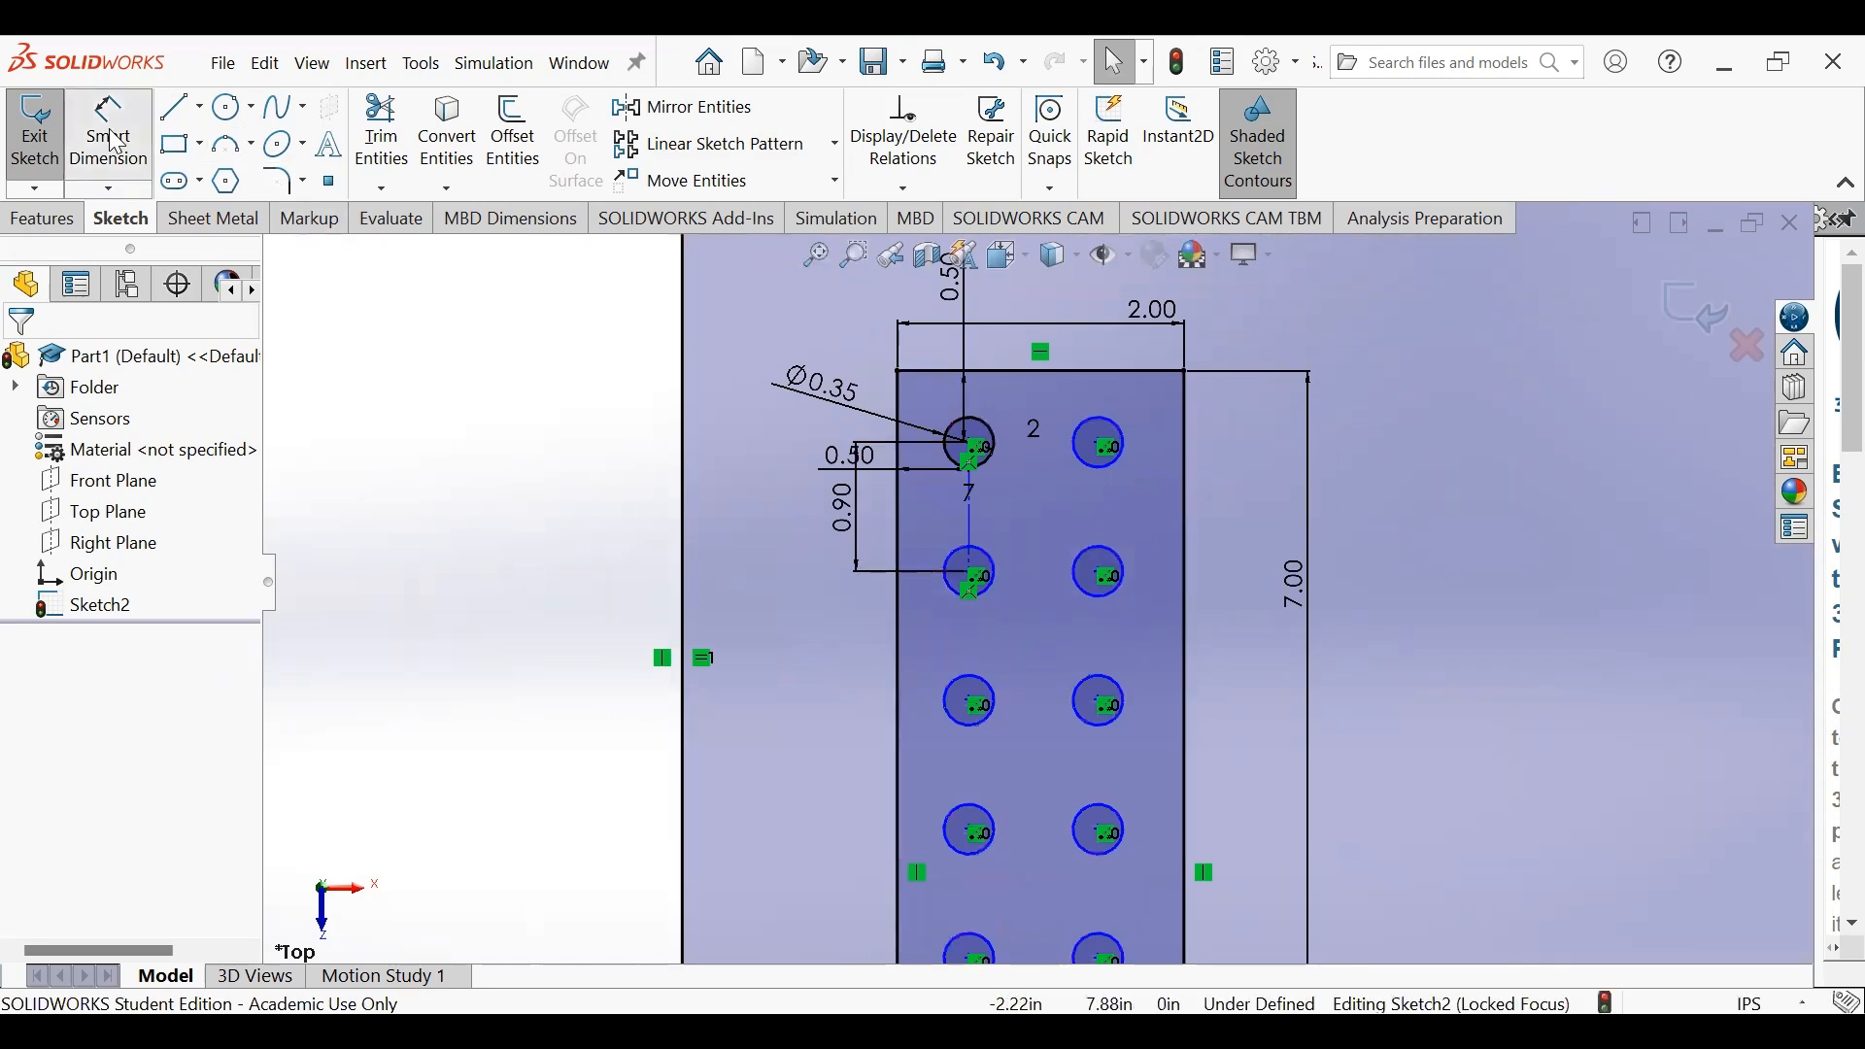
scroll(990, 470, "down", 1)
scroll(991, 470, "down", 1)
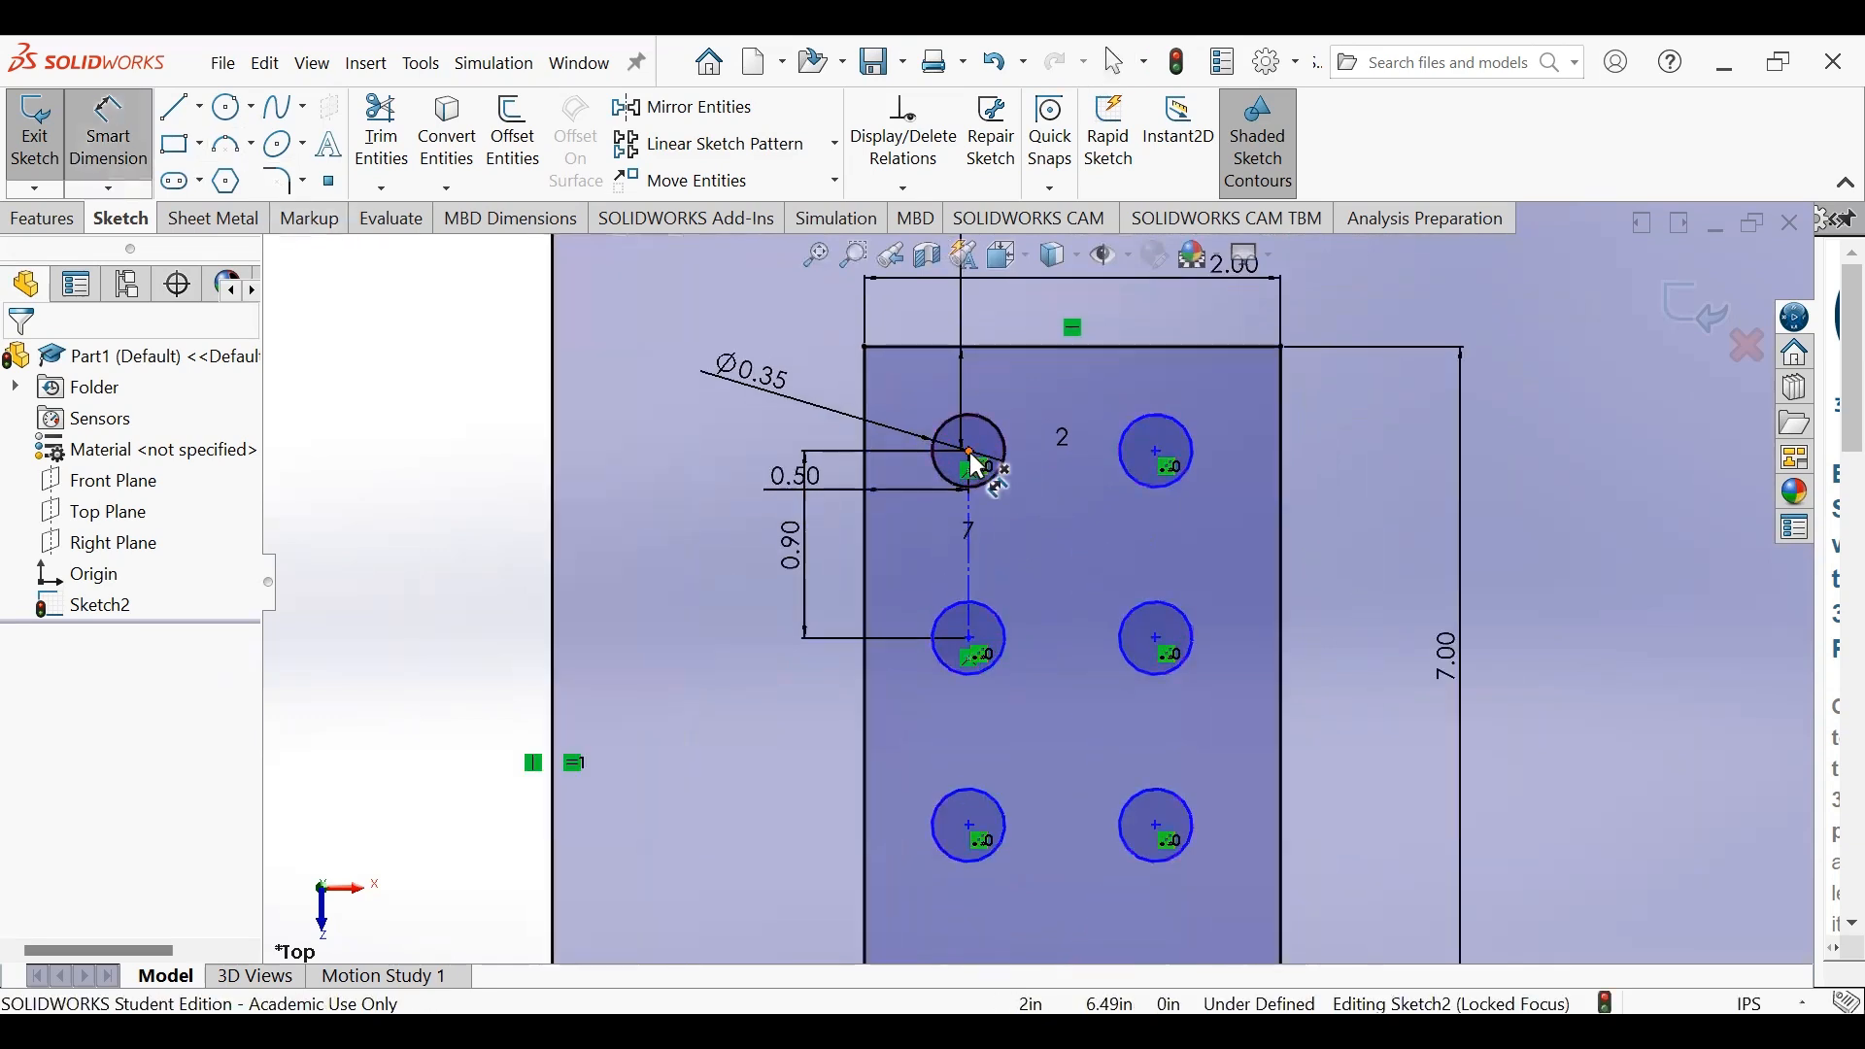
left_click(972, 454)
left_click(970, 638)
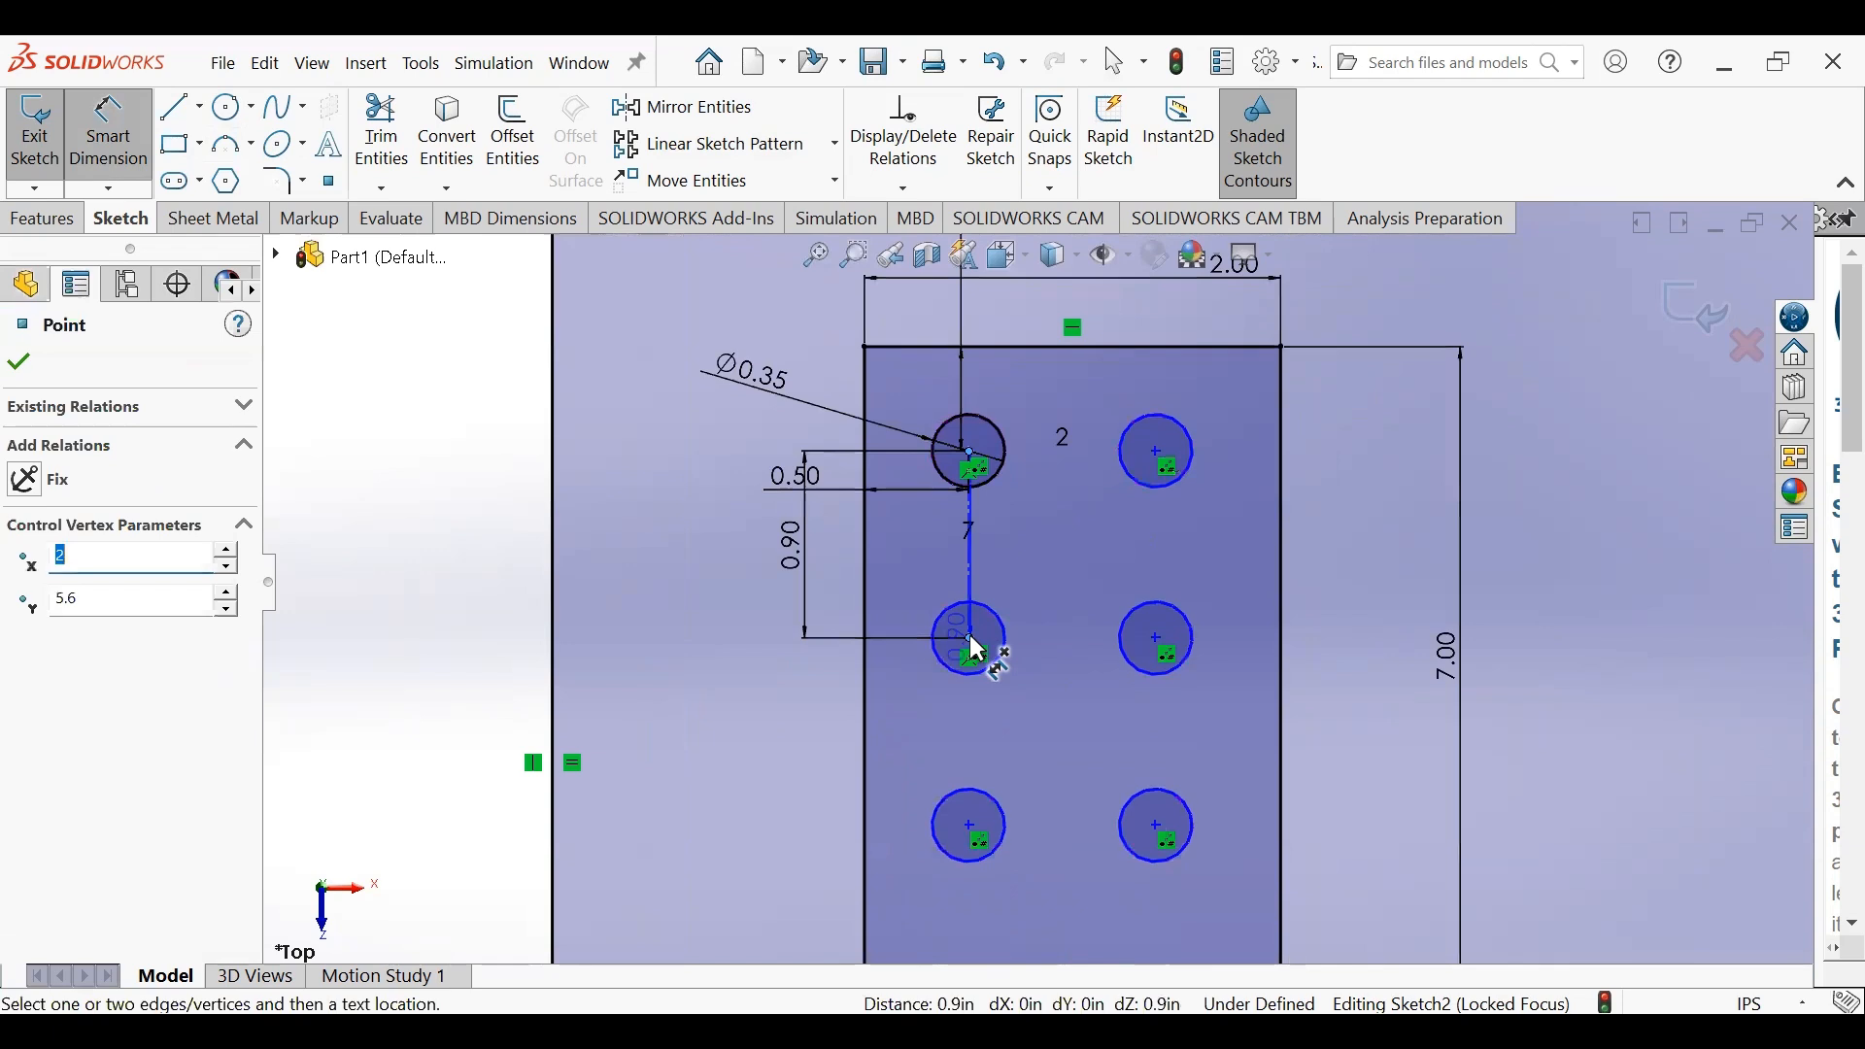
key("Escape")
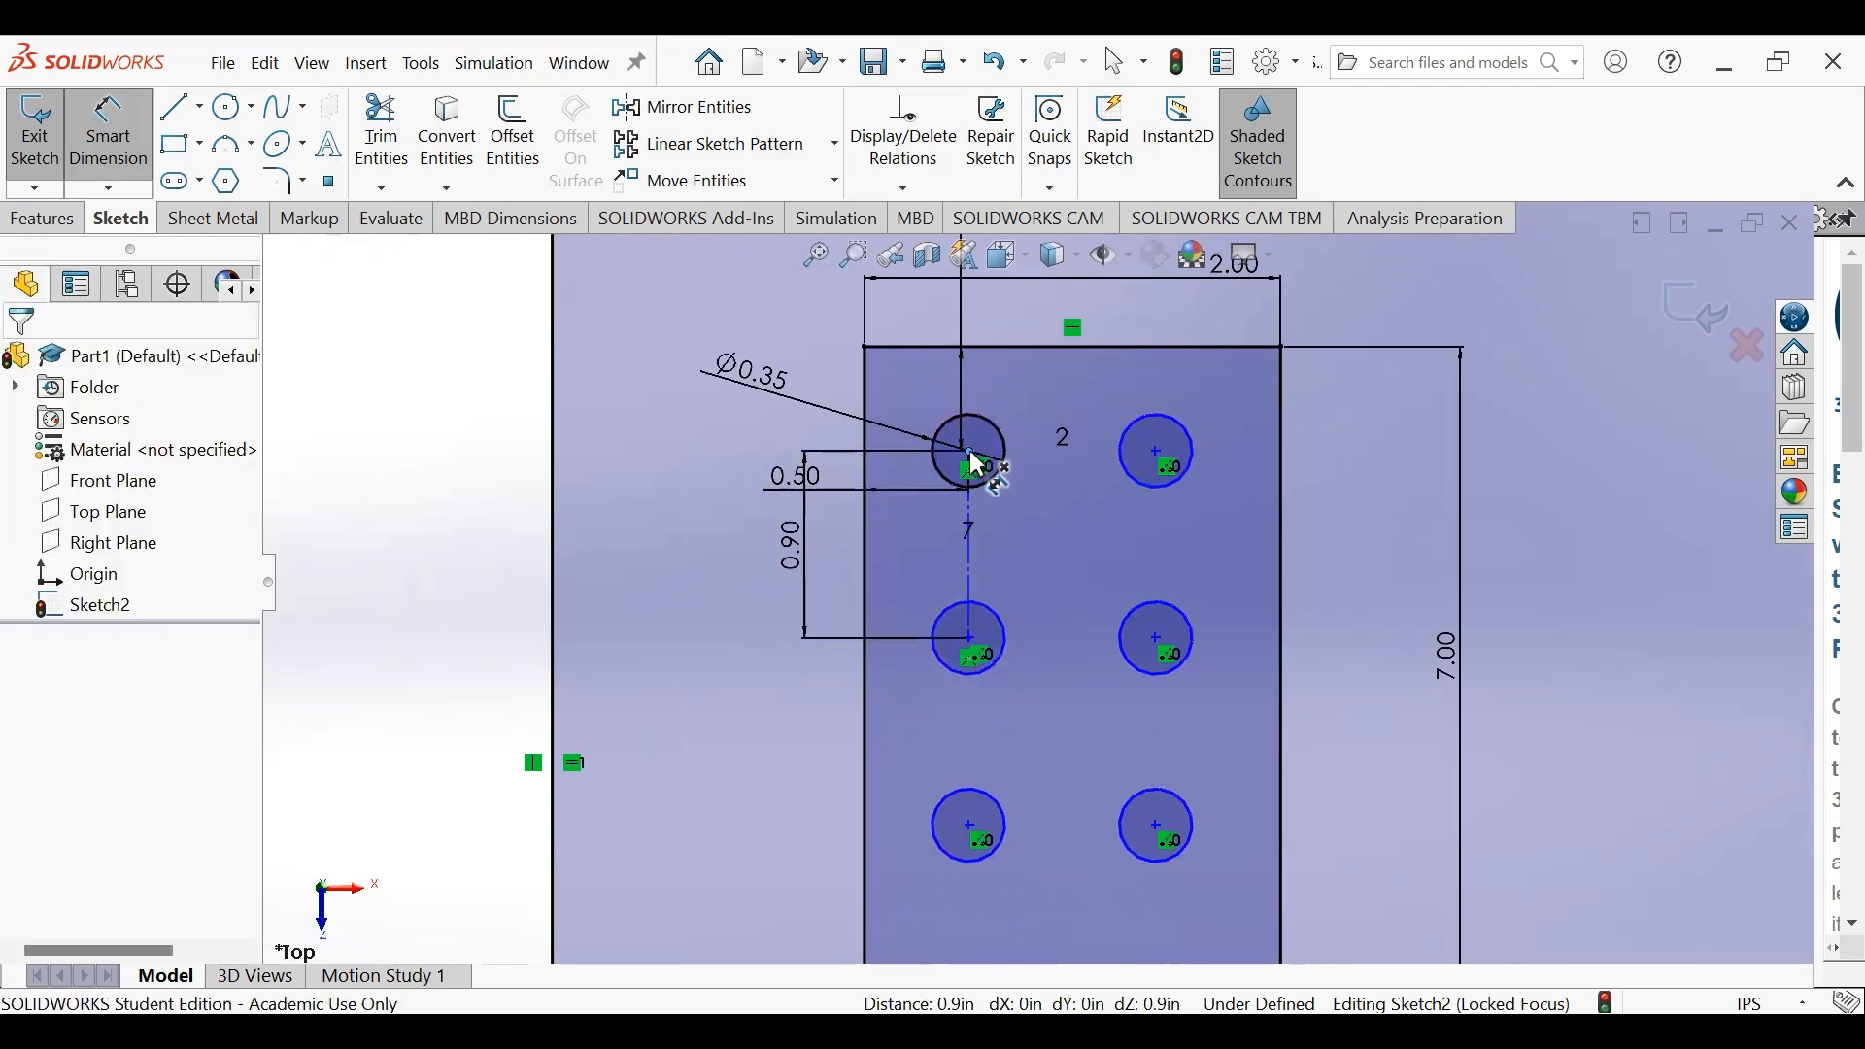
left_click(1156, 450)
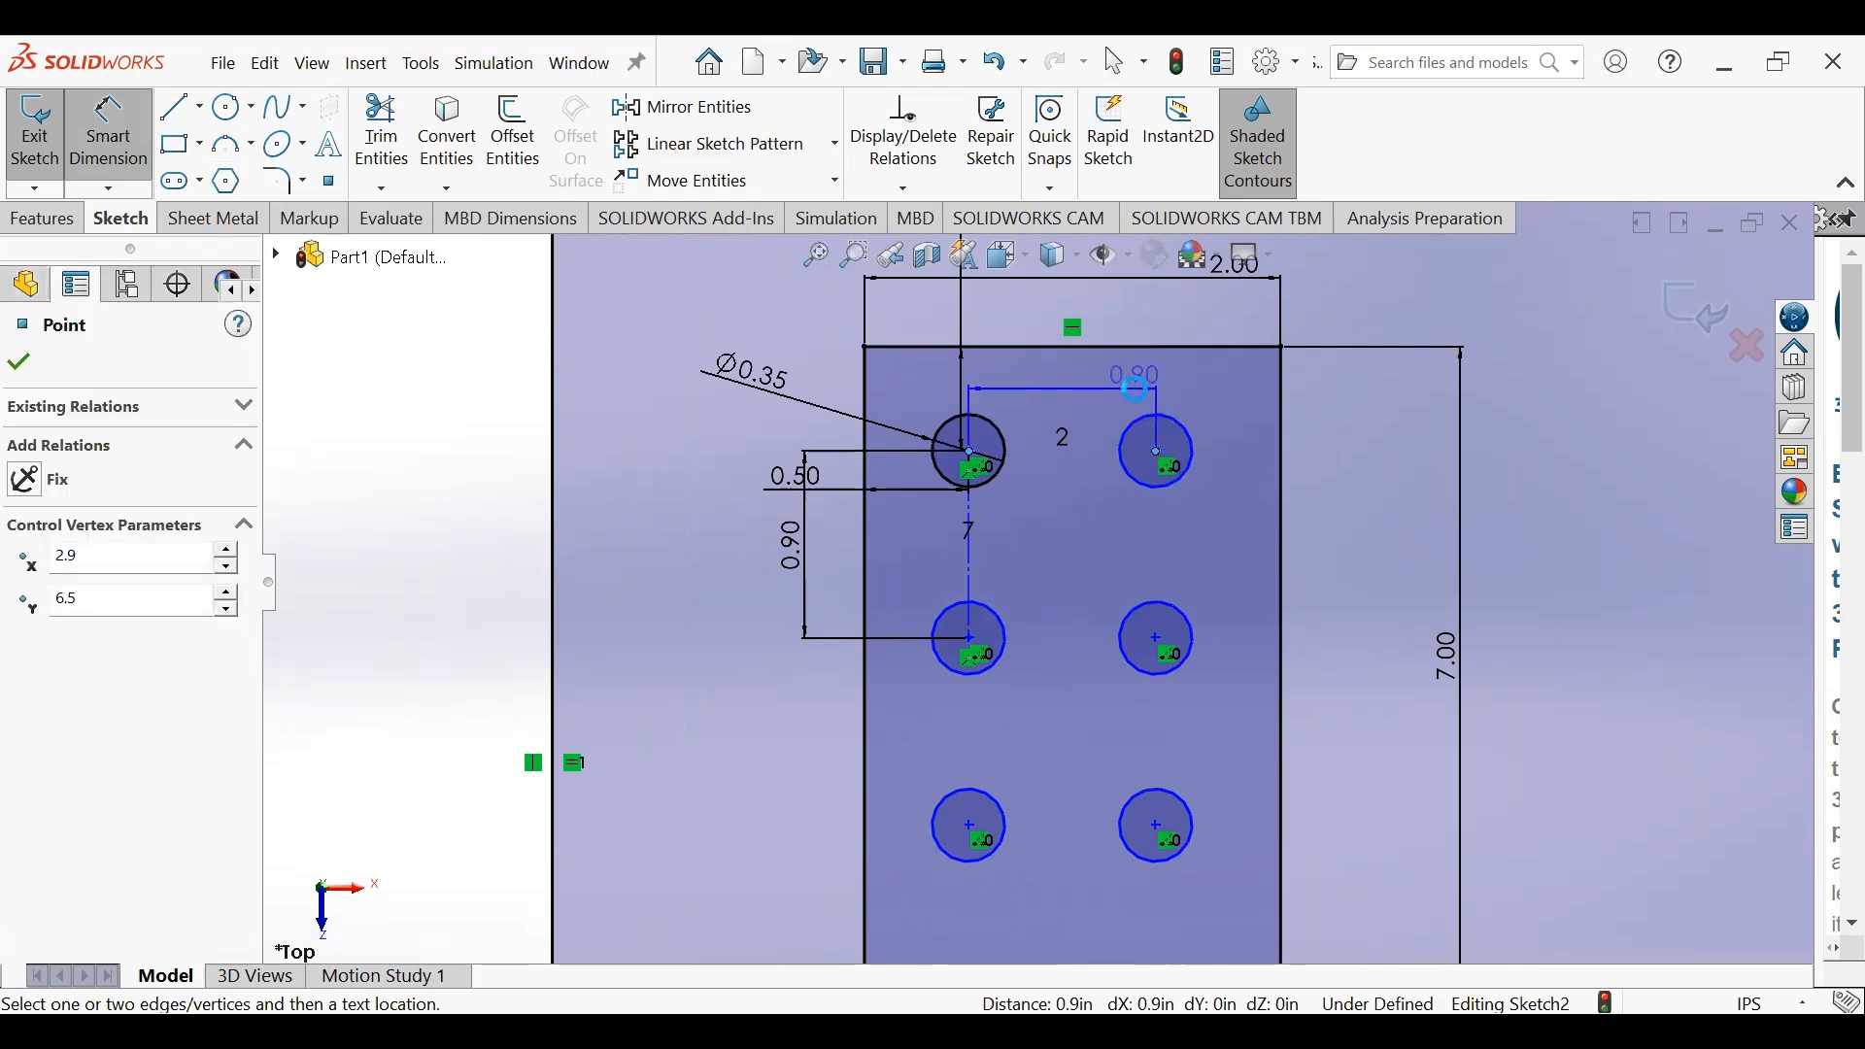
left_click(1134, 388)
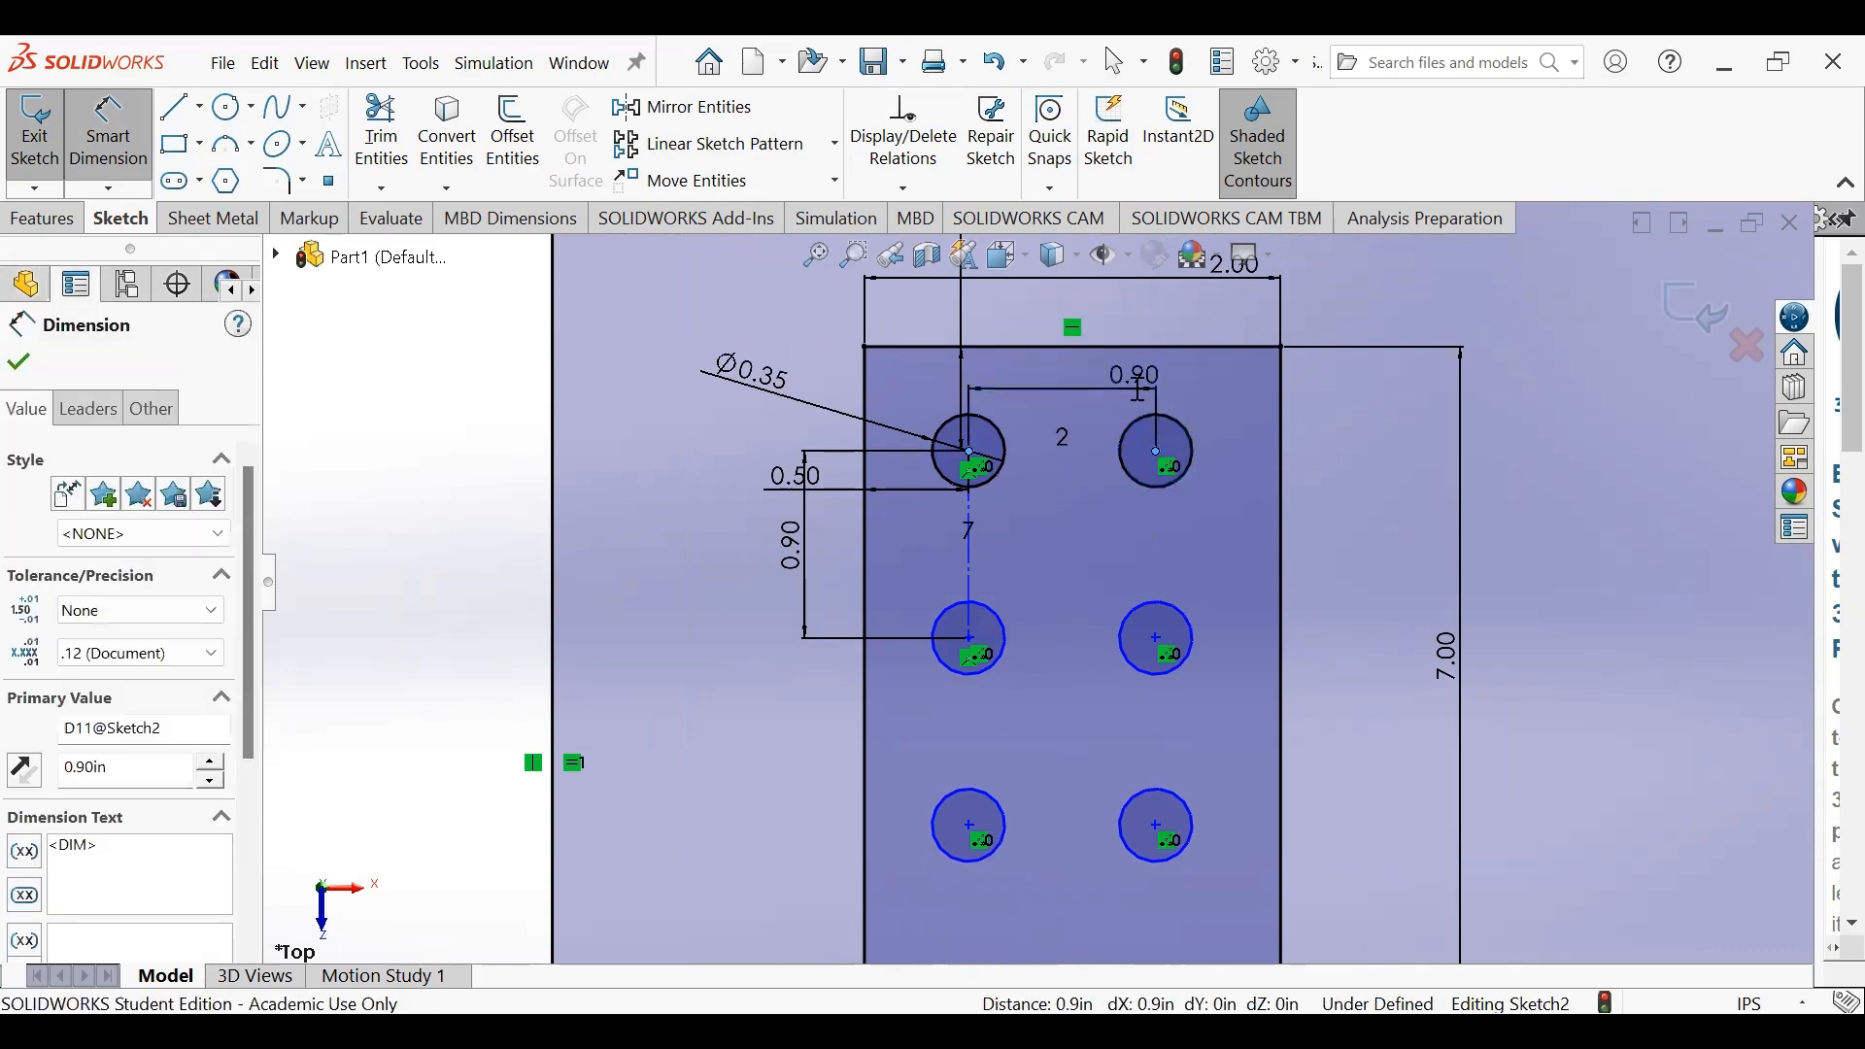
key("Return")
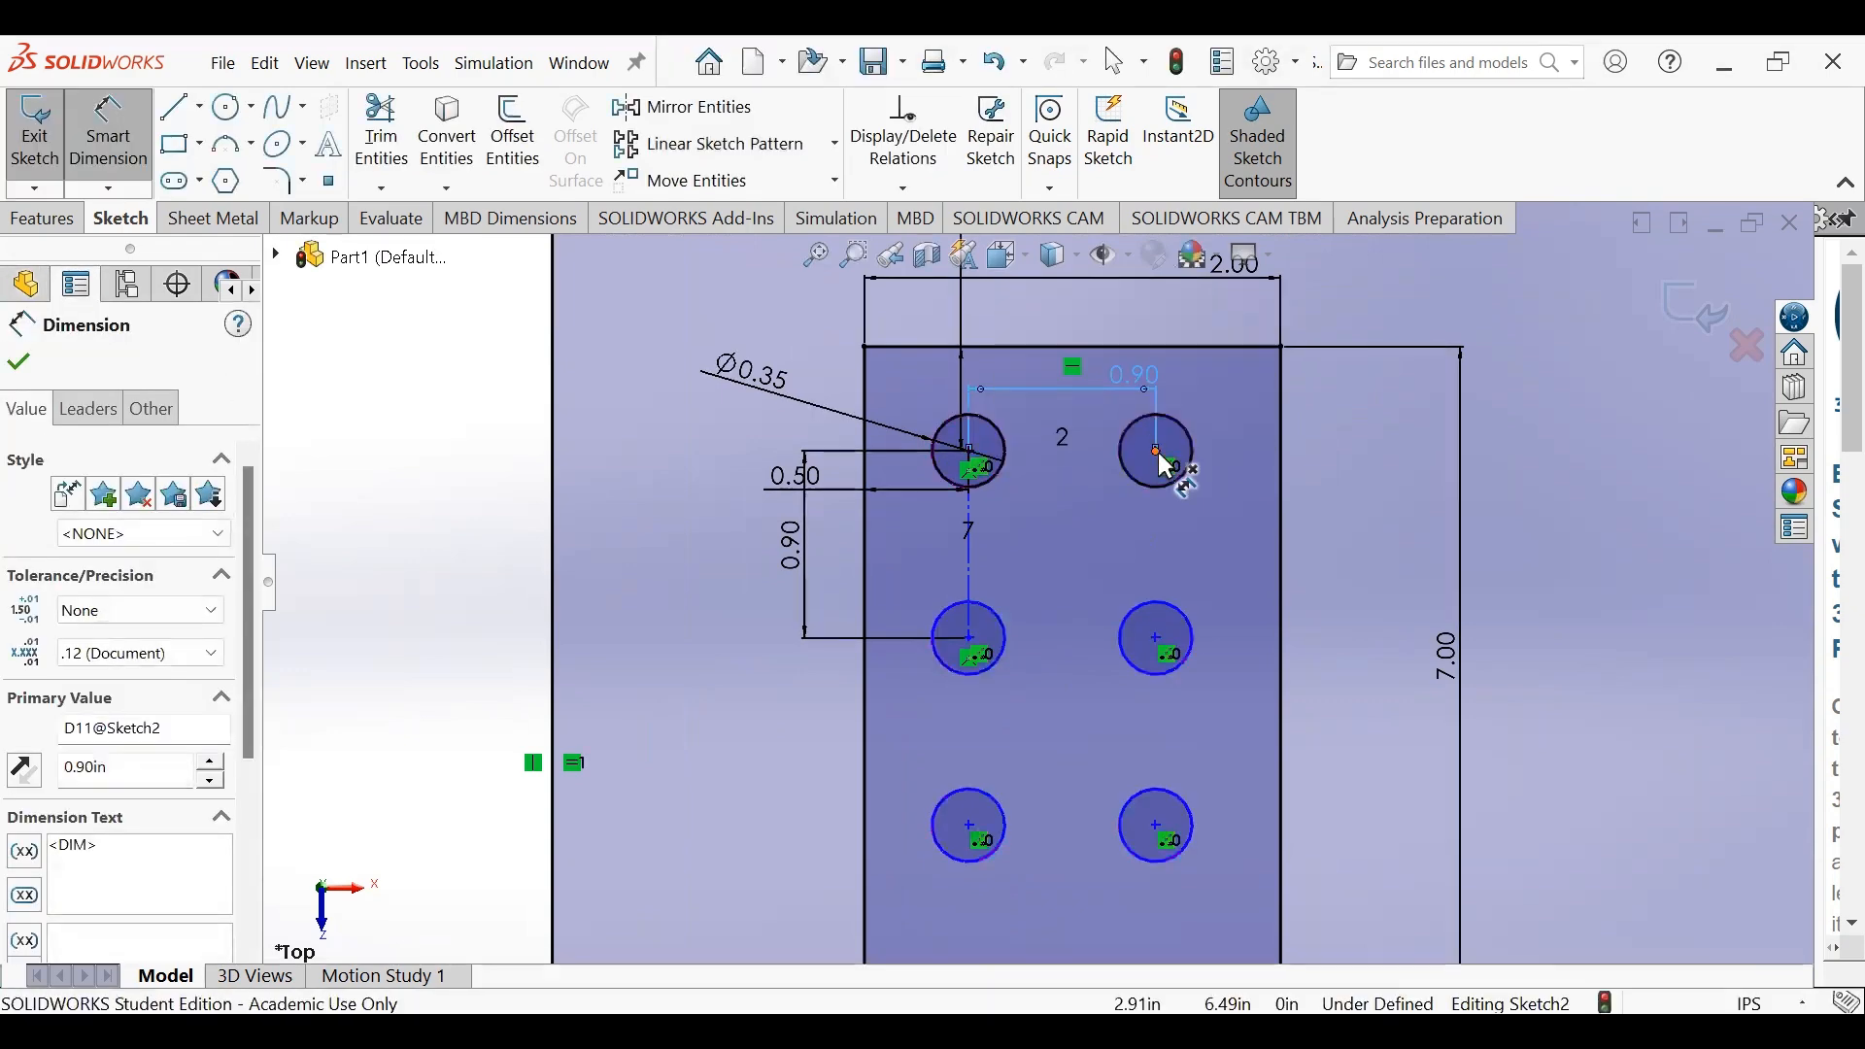
- Try to dimension the vertical distance between the first and third circles of the pattern's right column
left_click(1156, 451)
left_click(1156, 827)
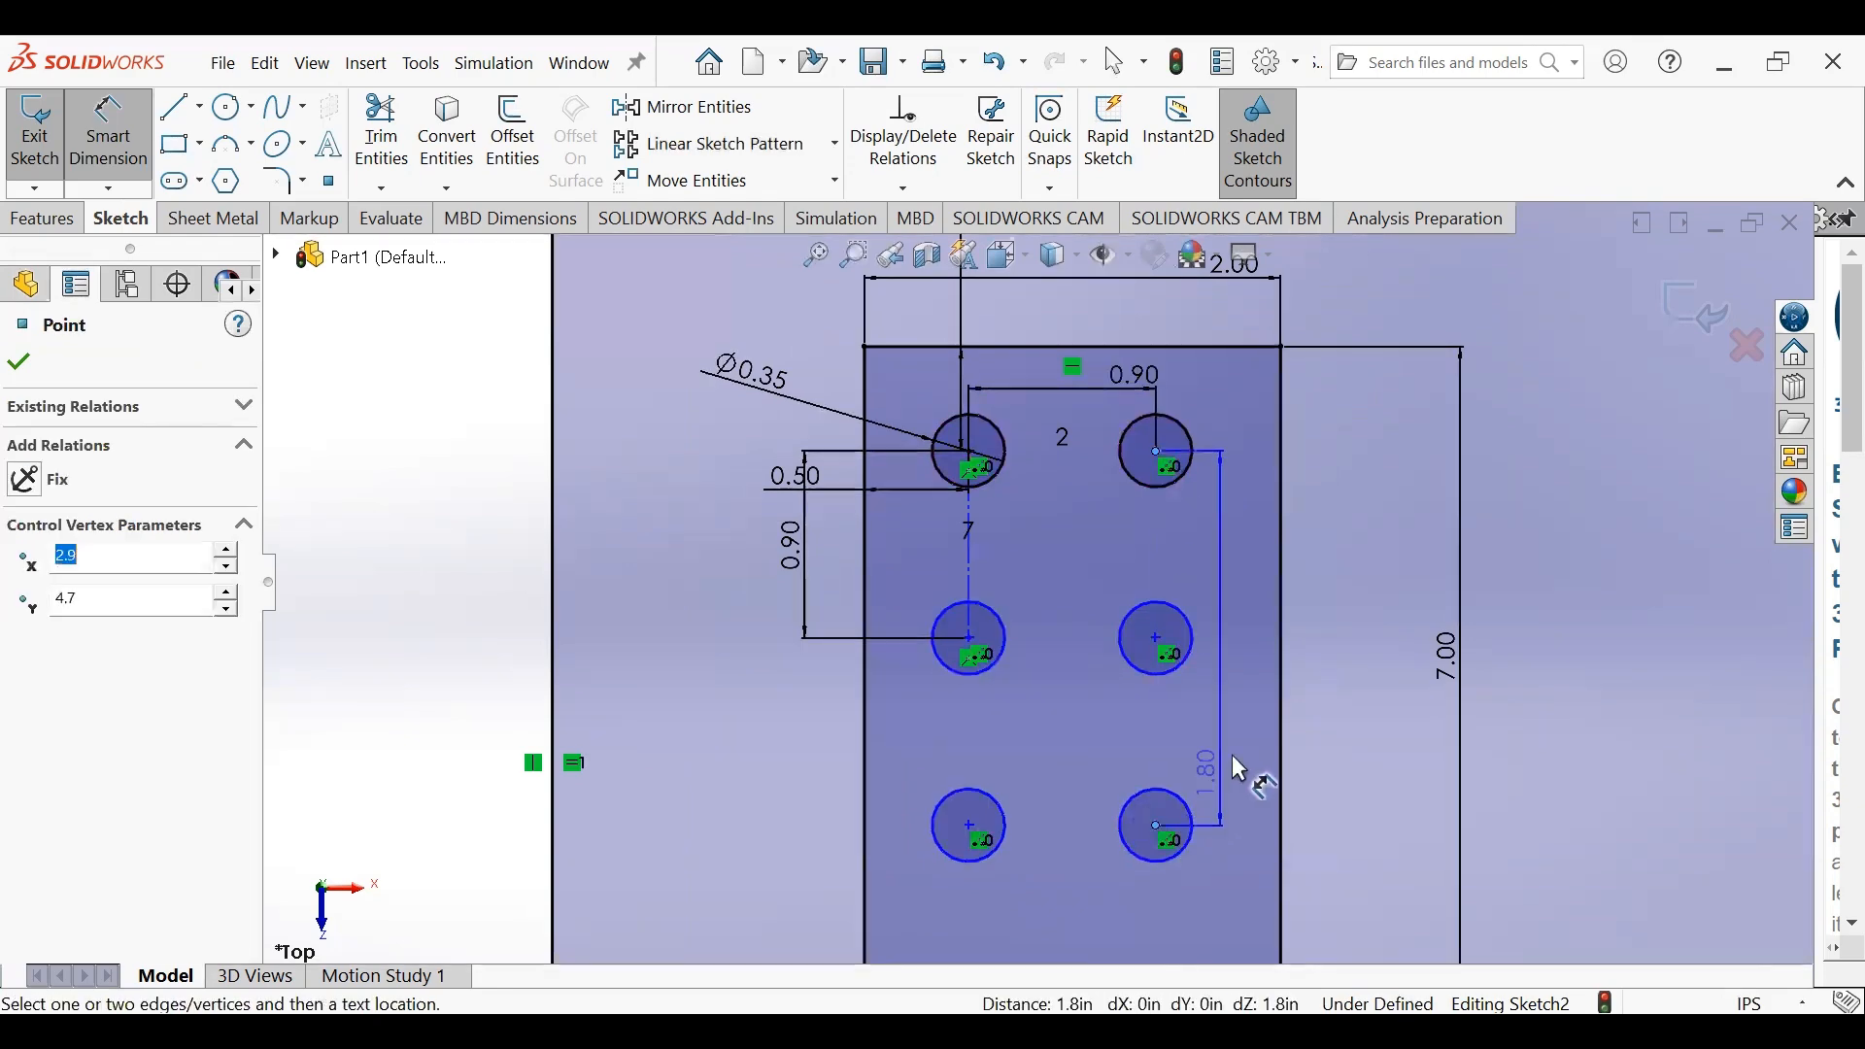
left_click(1239, 737)
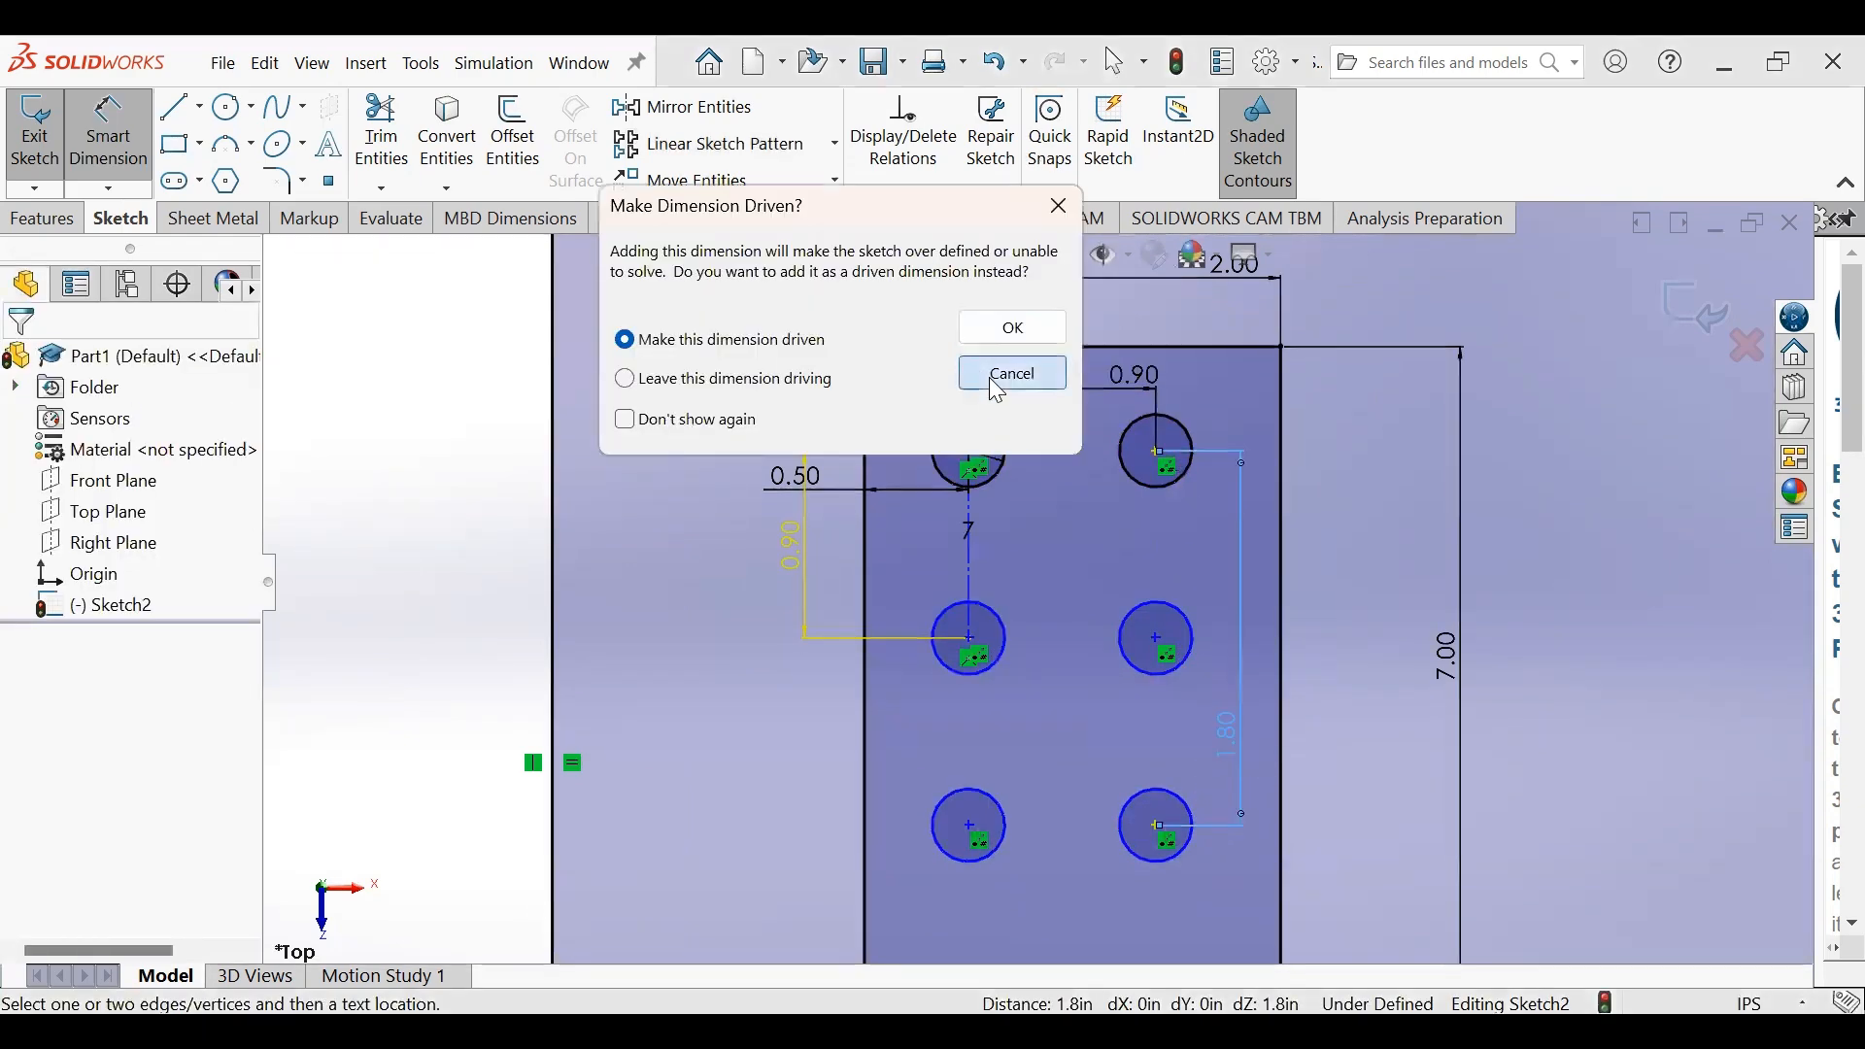
left_click(1010, 374)
- Dimension the horizontal distance from the center of the pattern's bottom-right circle to the rectangle's right edge
scroll(1140, 680, "up", 5)
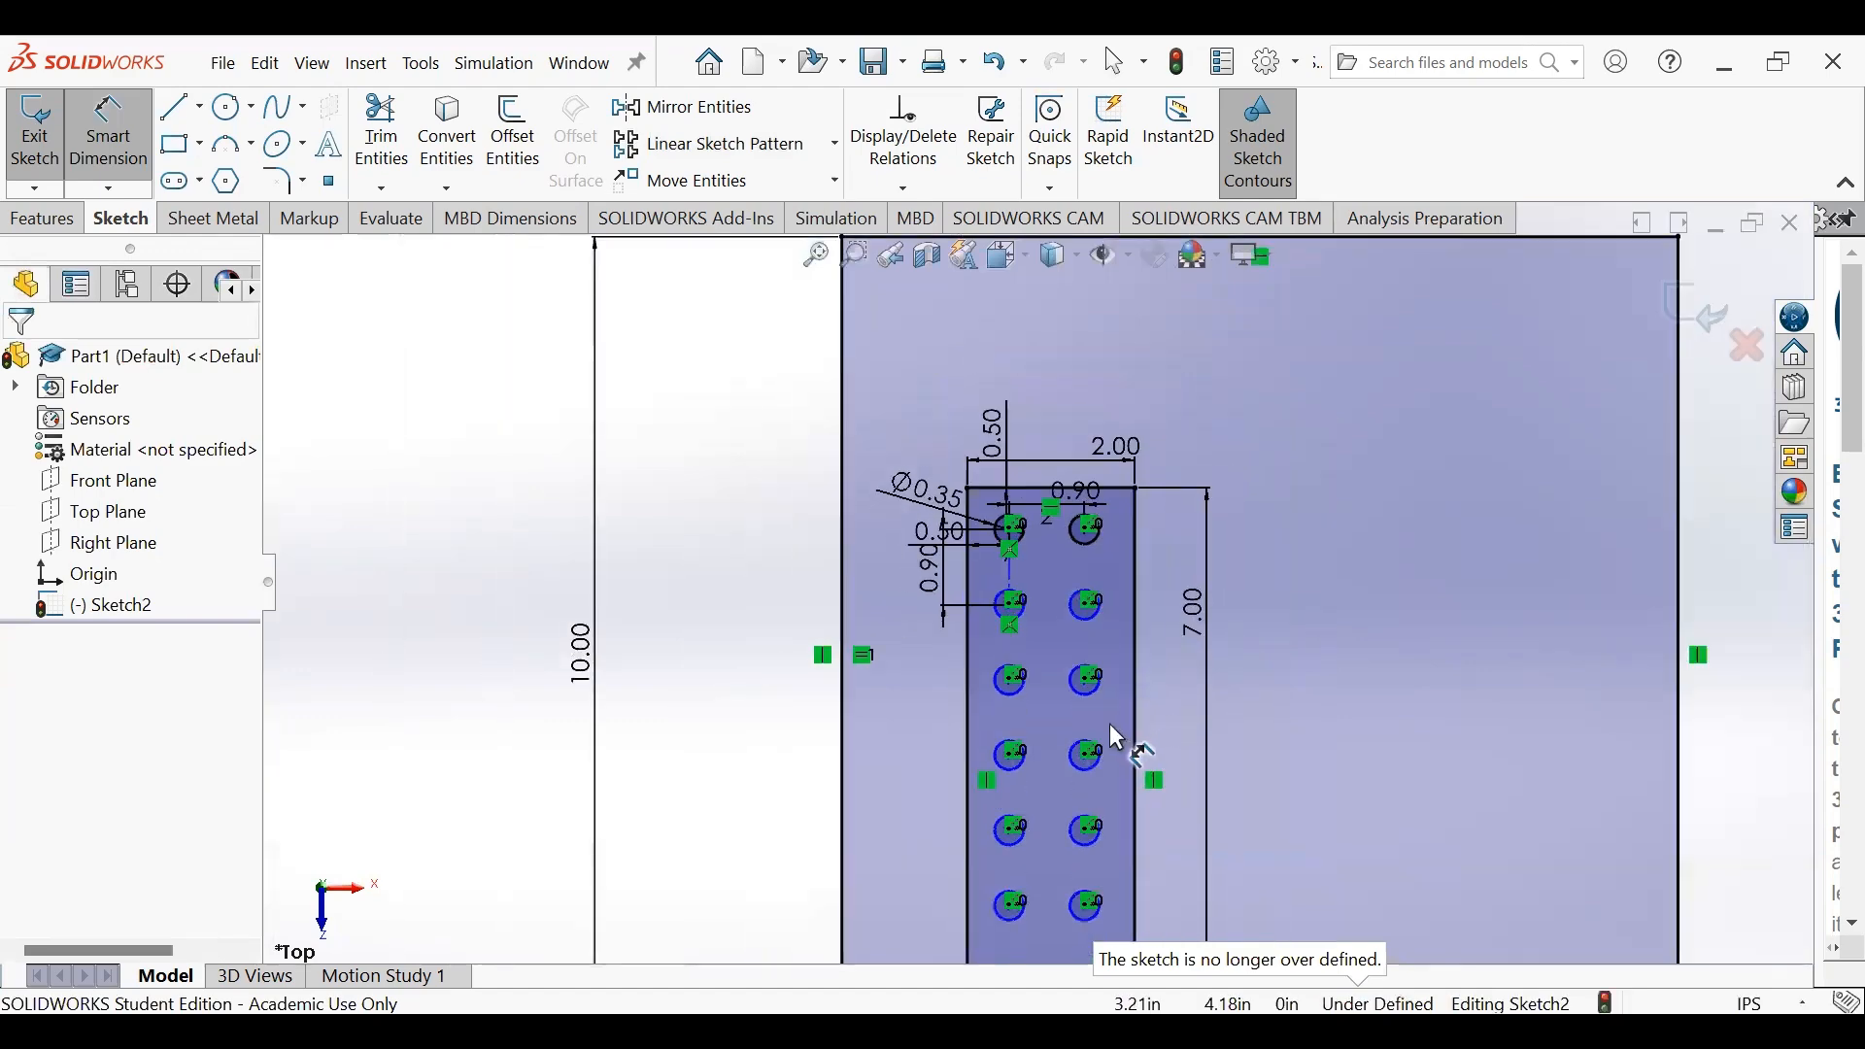
scroll(1082, 801, "up", 2)
scroll(1070, 801, "down", 6)
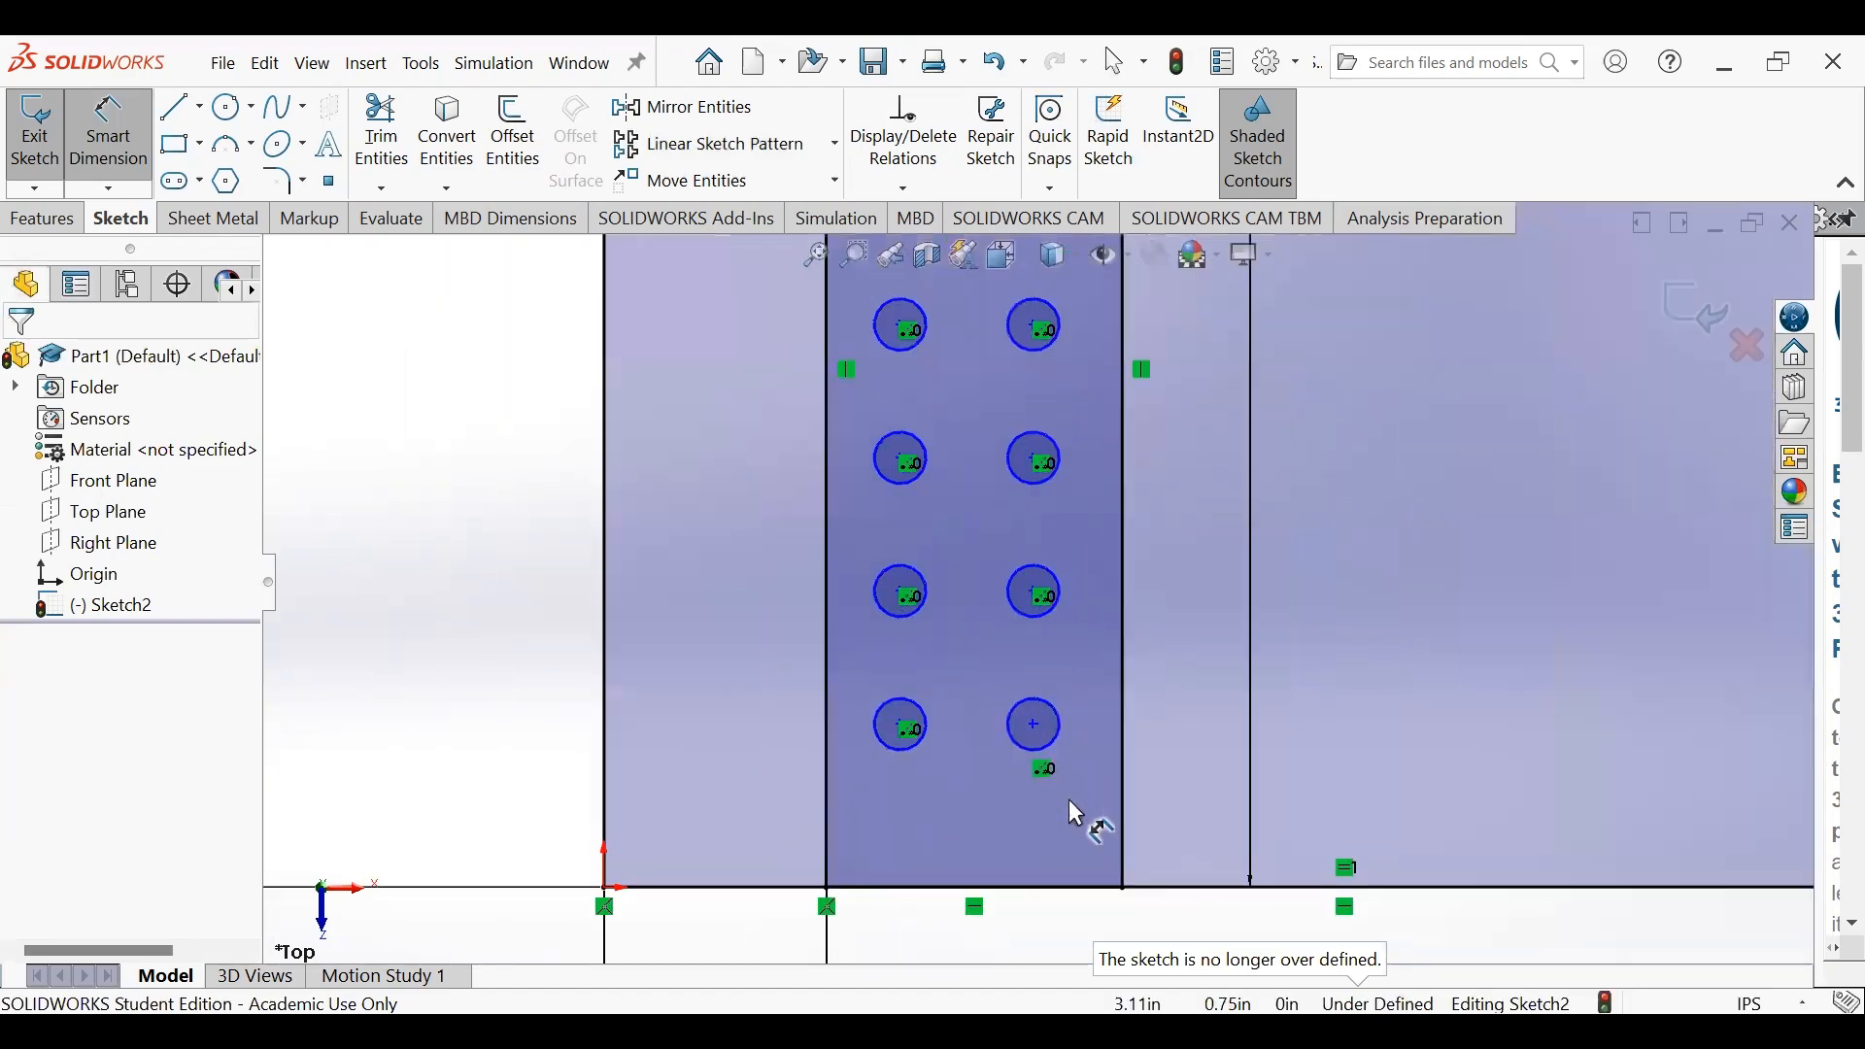
left_click(1038, 728)
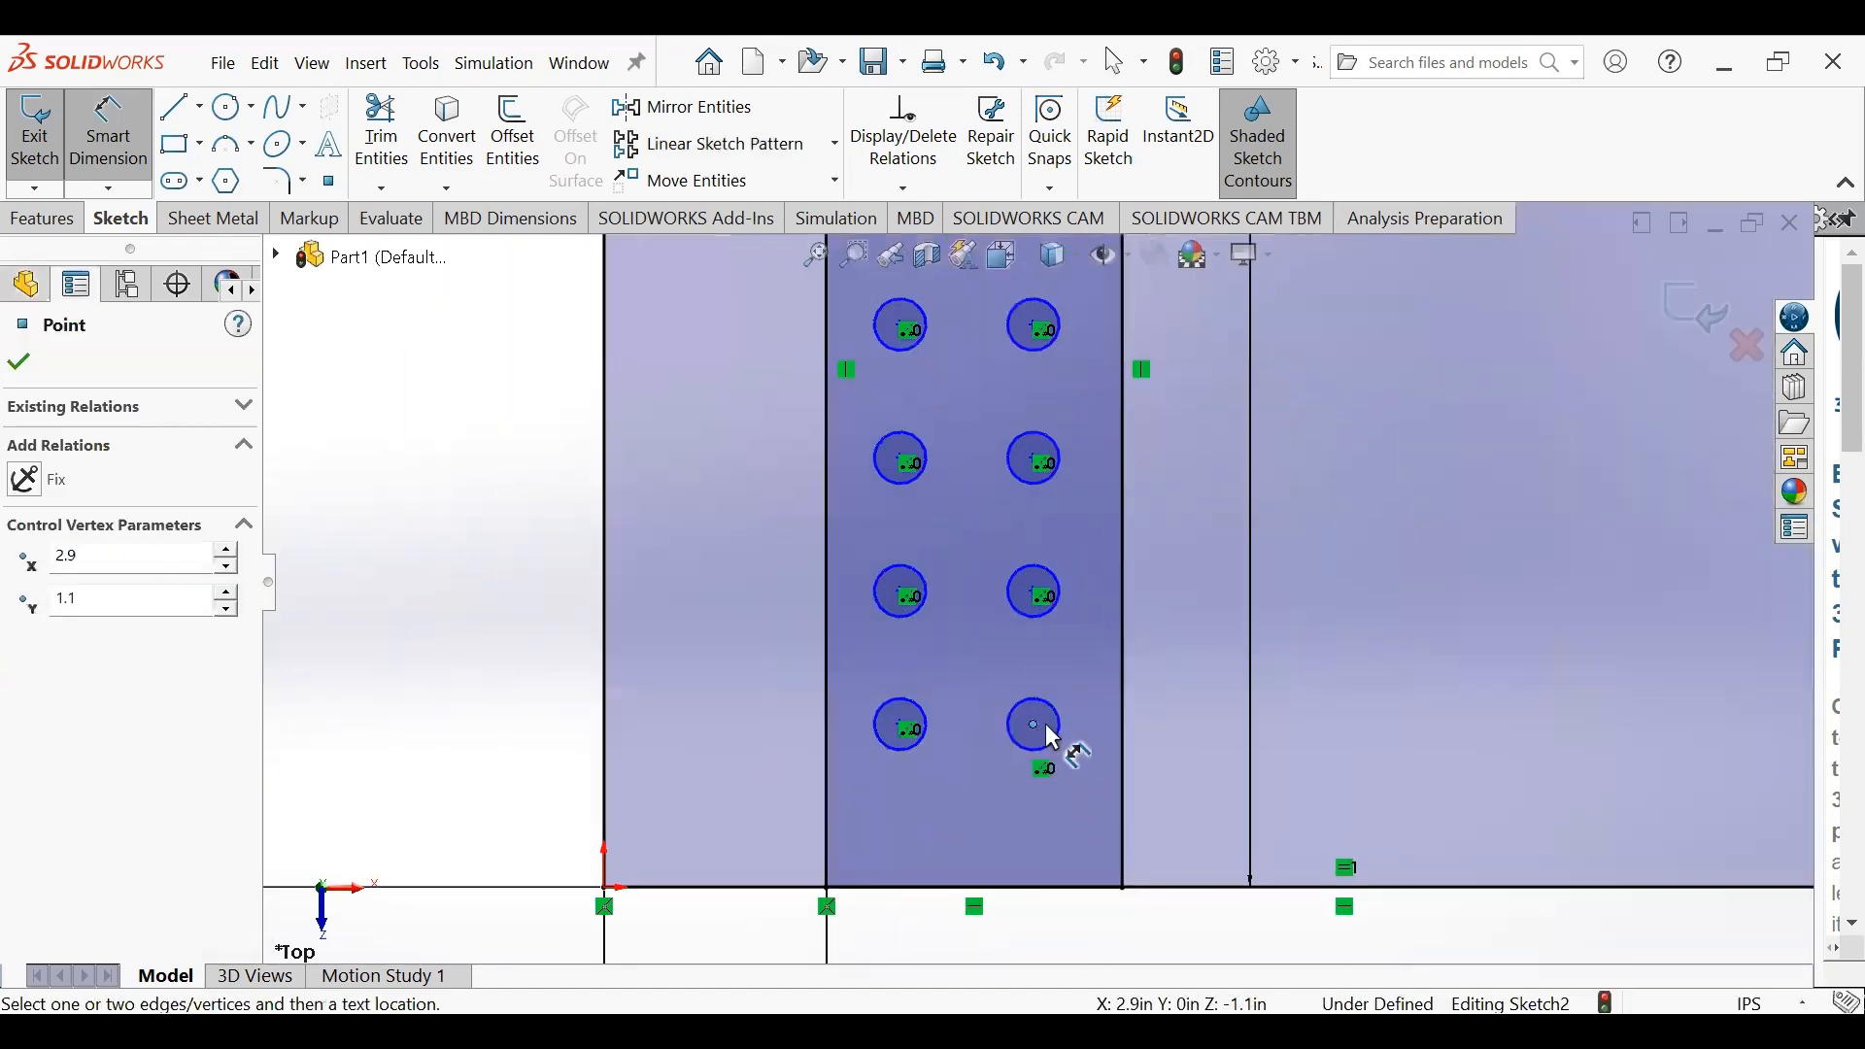
left_click(1124, 745)
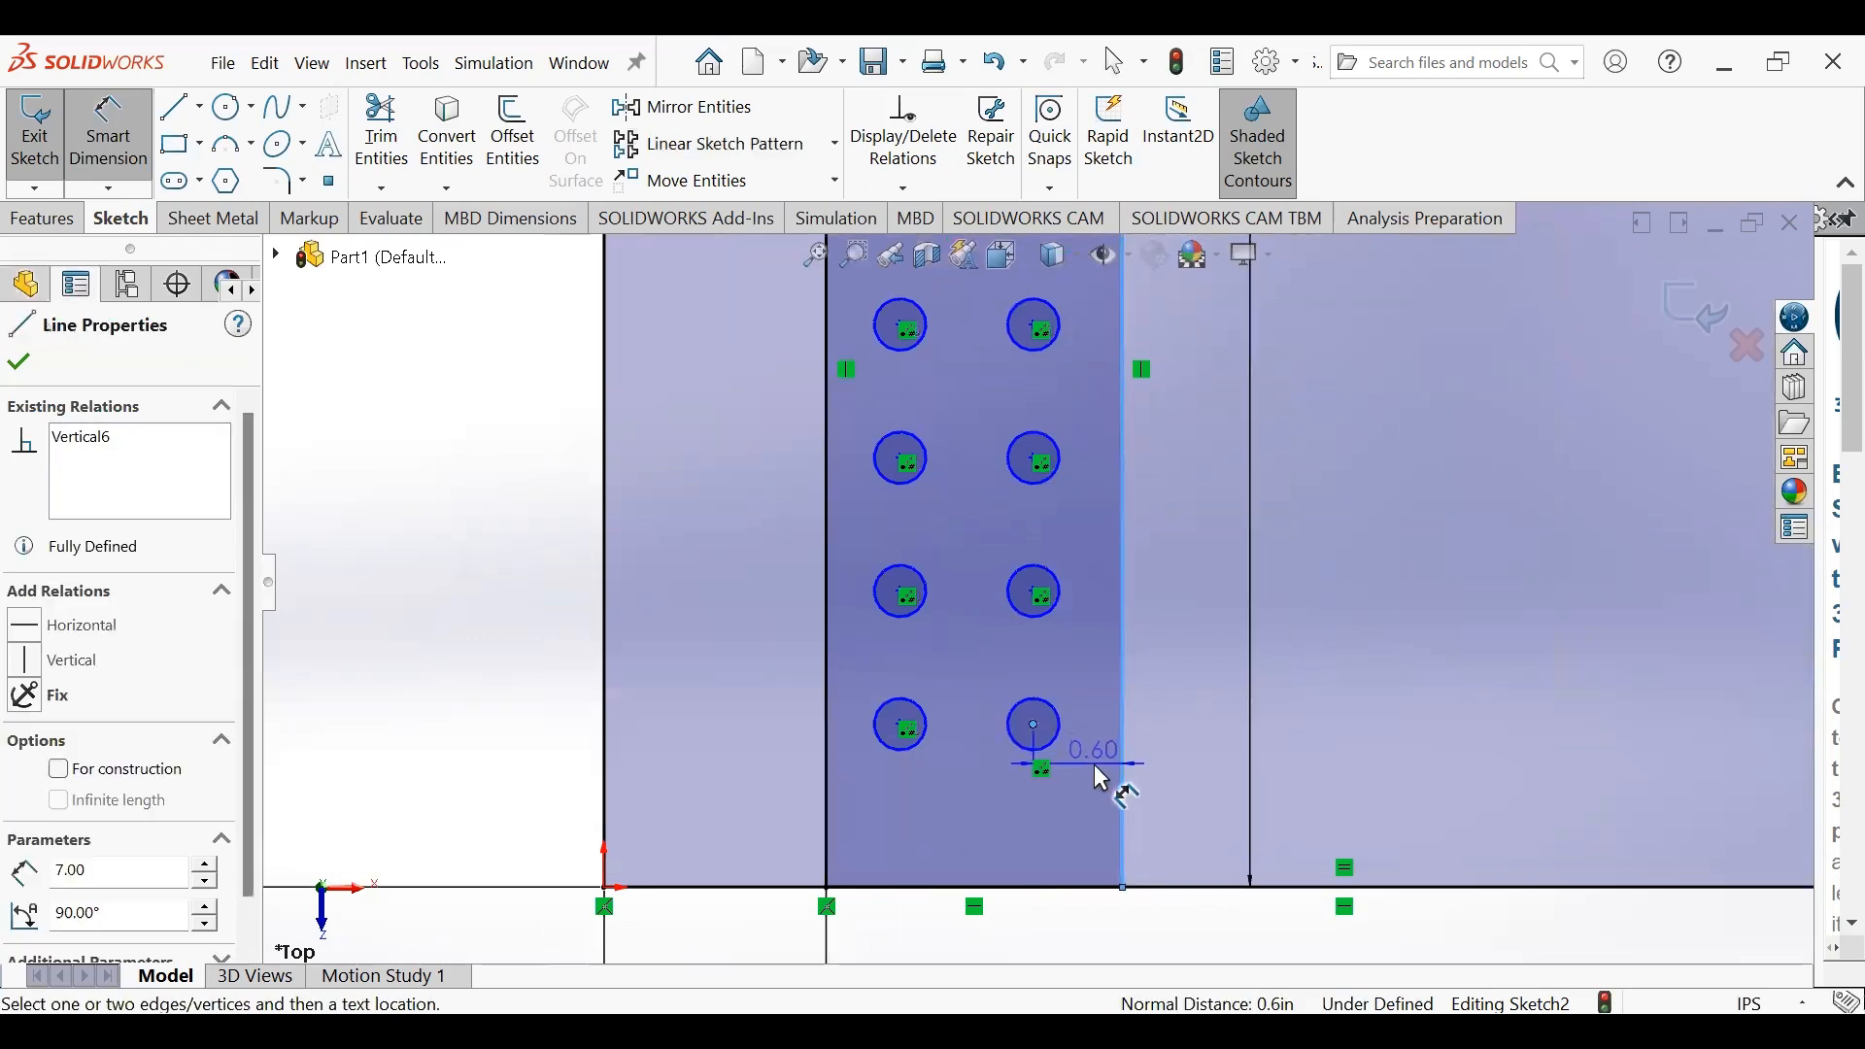
left_click(1101, 780)
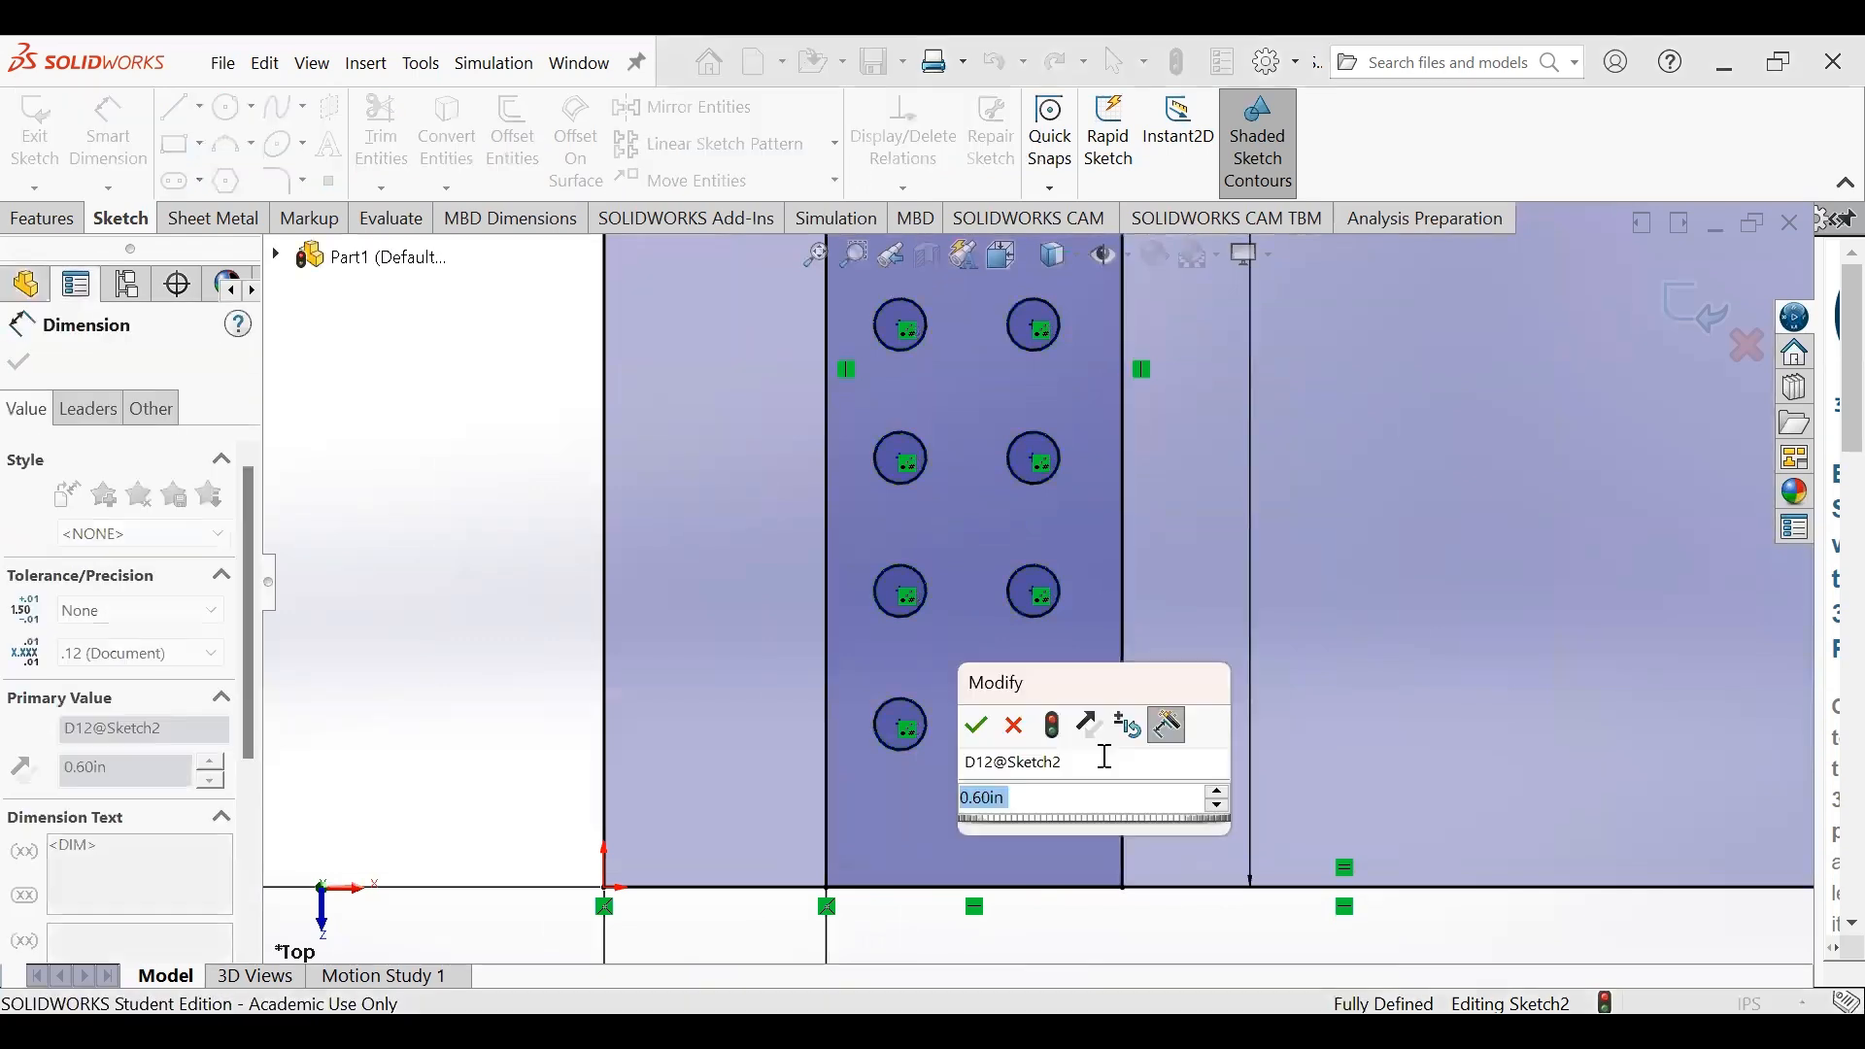
key("Return")
- Sketch a circle about 0.84 in in diameter near the square's upper-left corner, above the patterned rectangle
key("f")
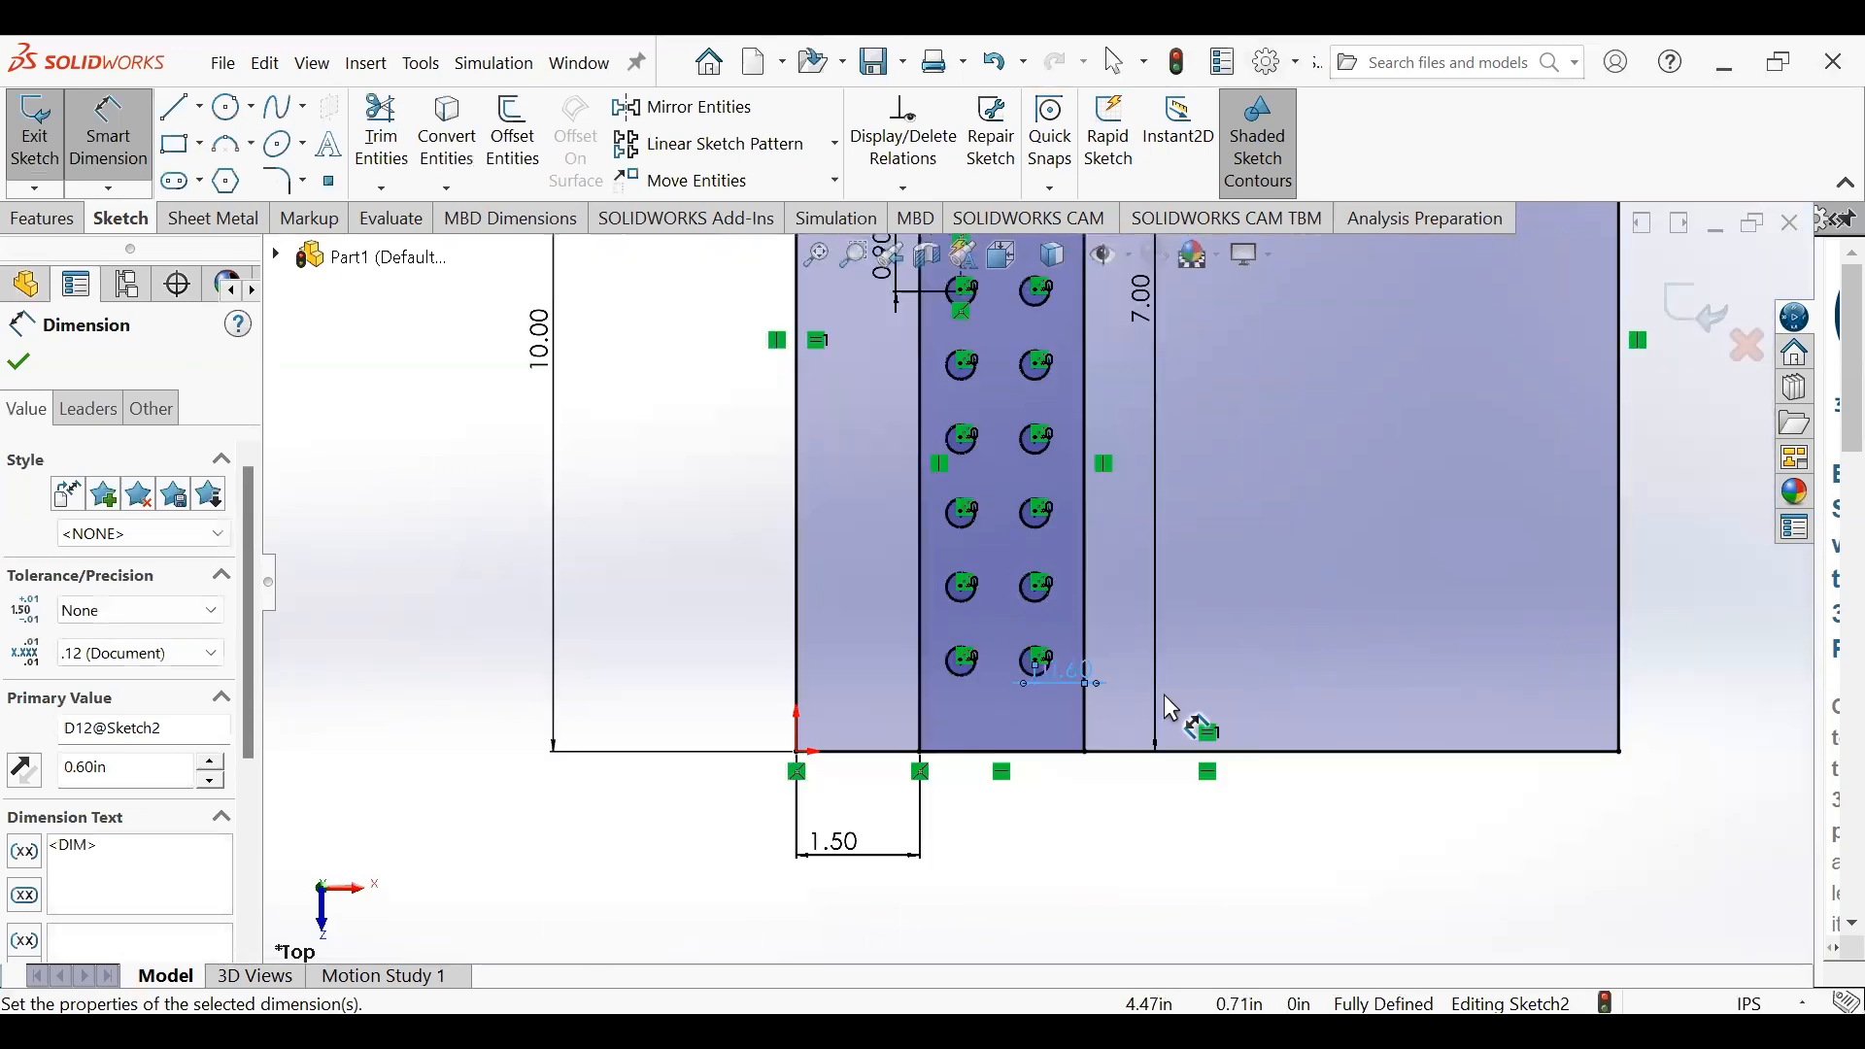
key("z")
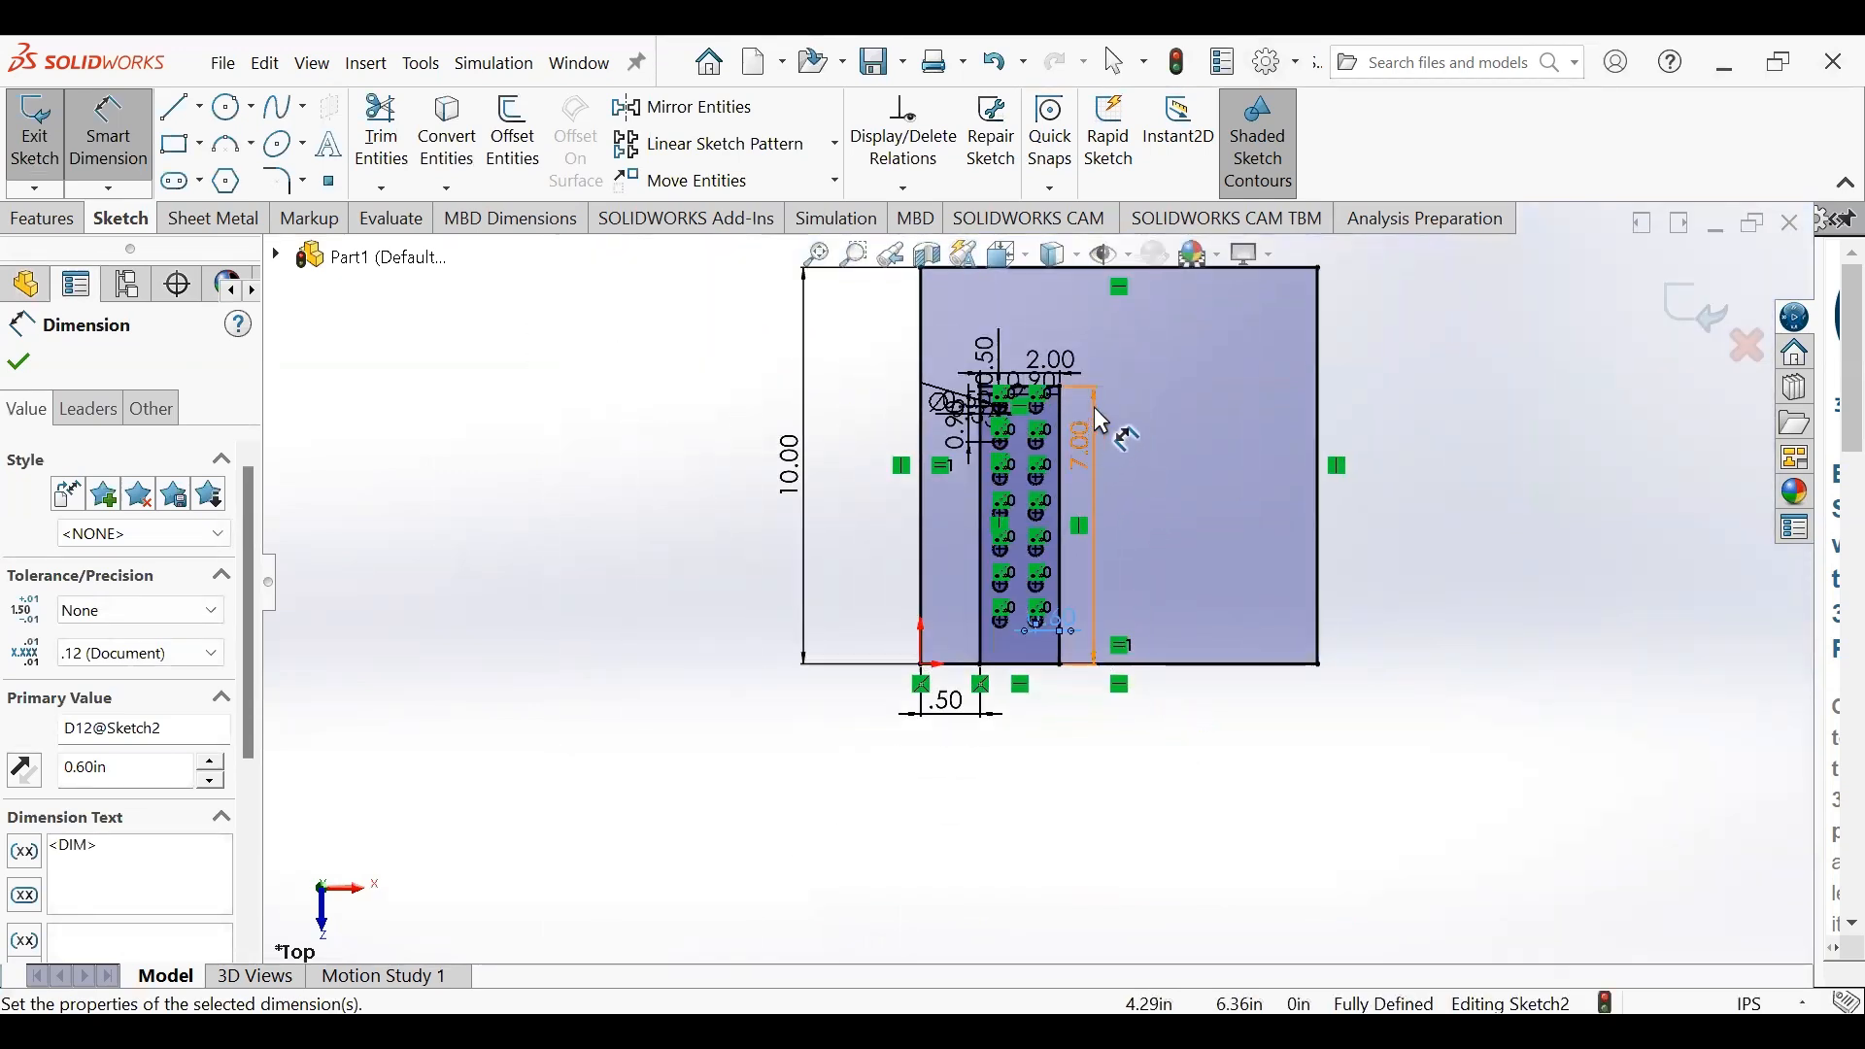
key("z")
scroll(1057, 356, "down", 2)
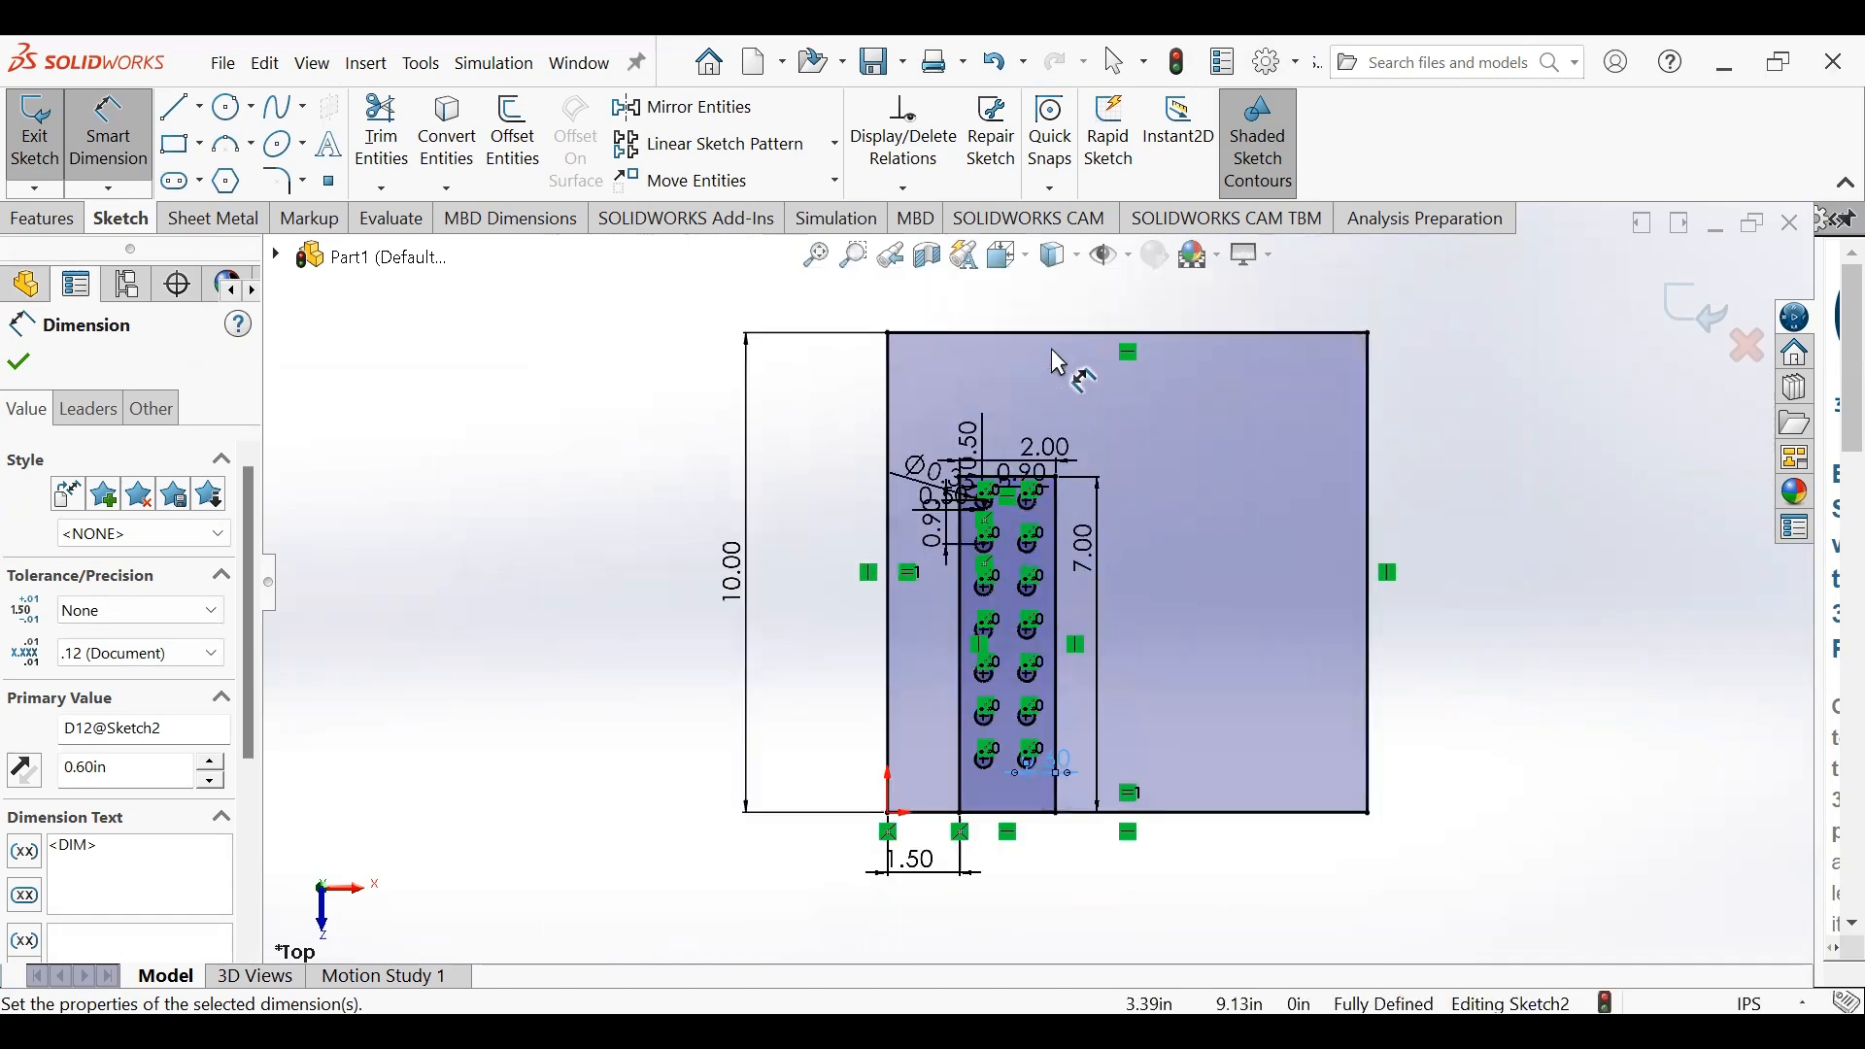
scroll(1053, 415, "down", 3)
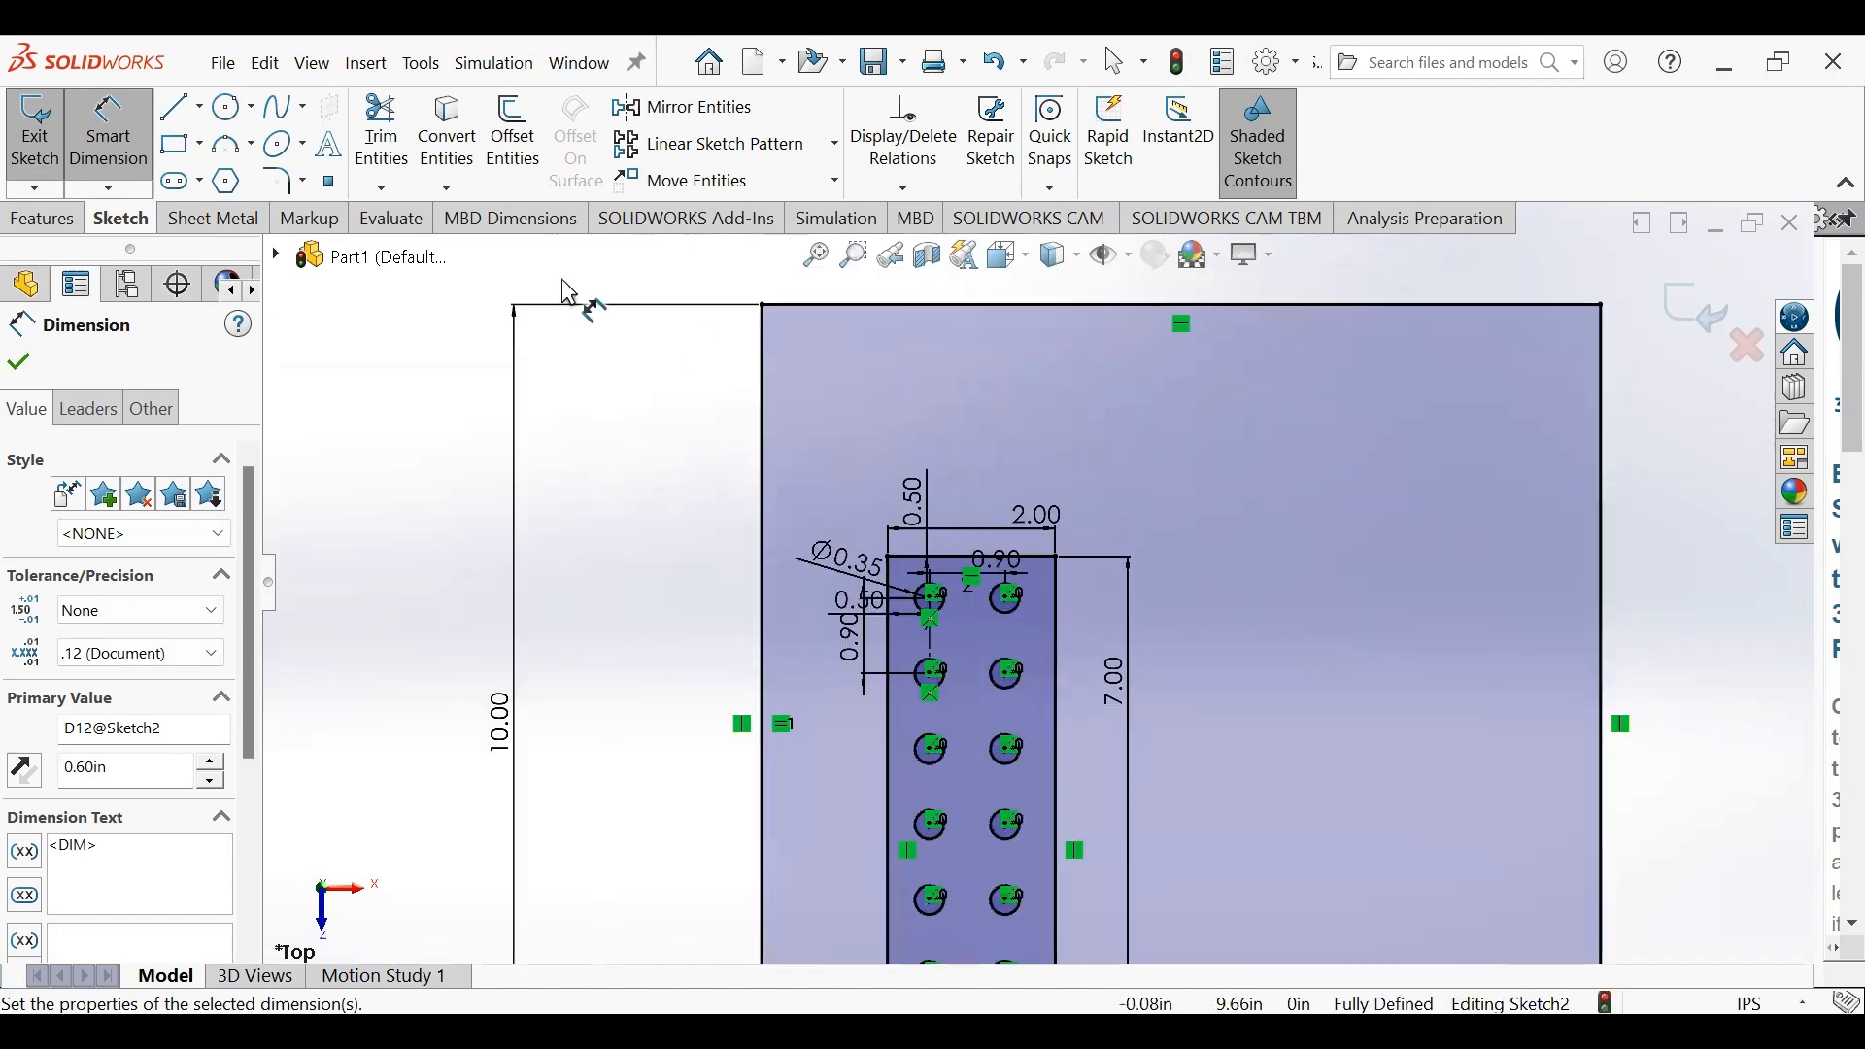
left_click(229, 106)
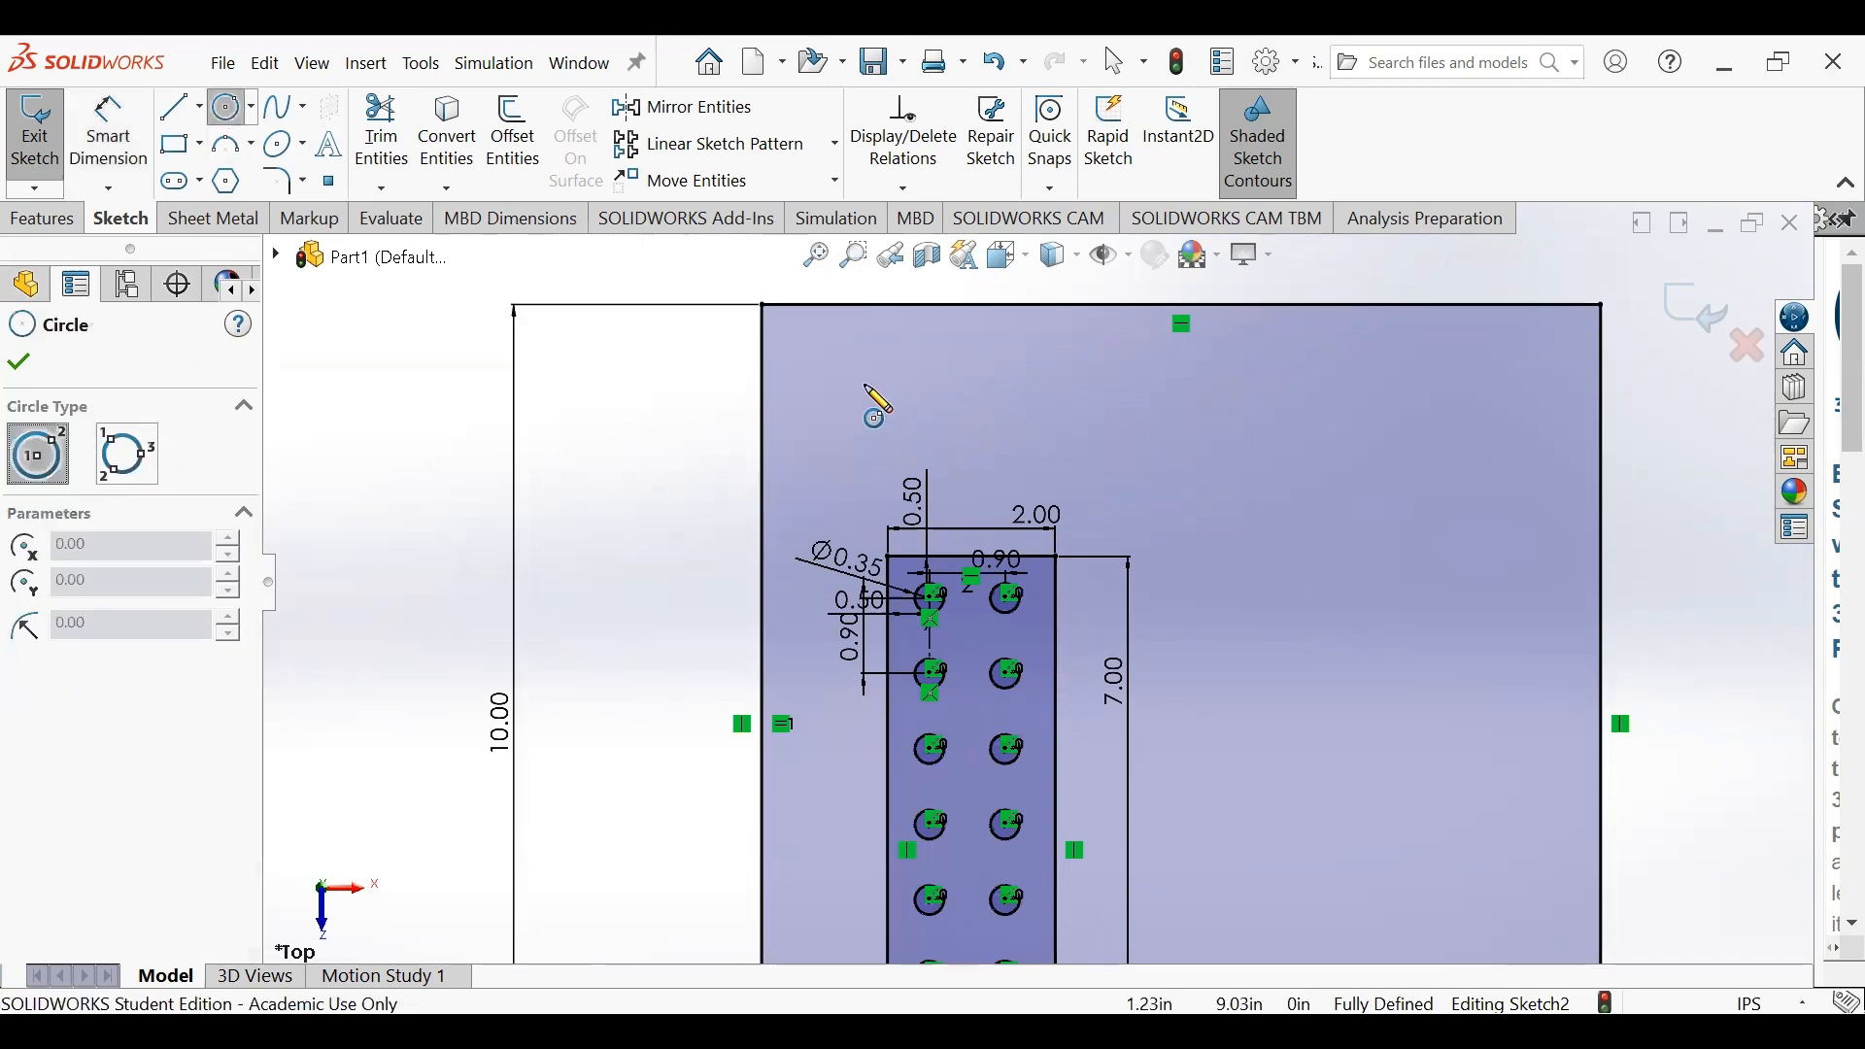
left_click(862, 380)
left_click(890, 353)
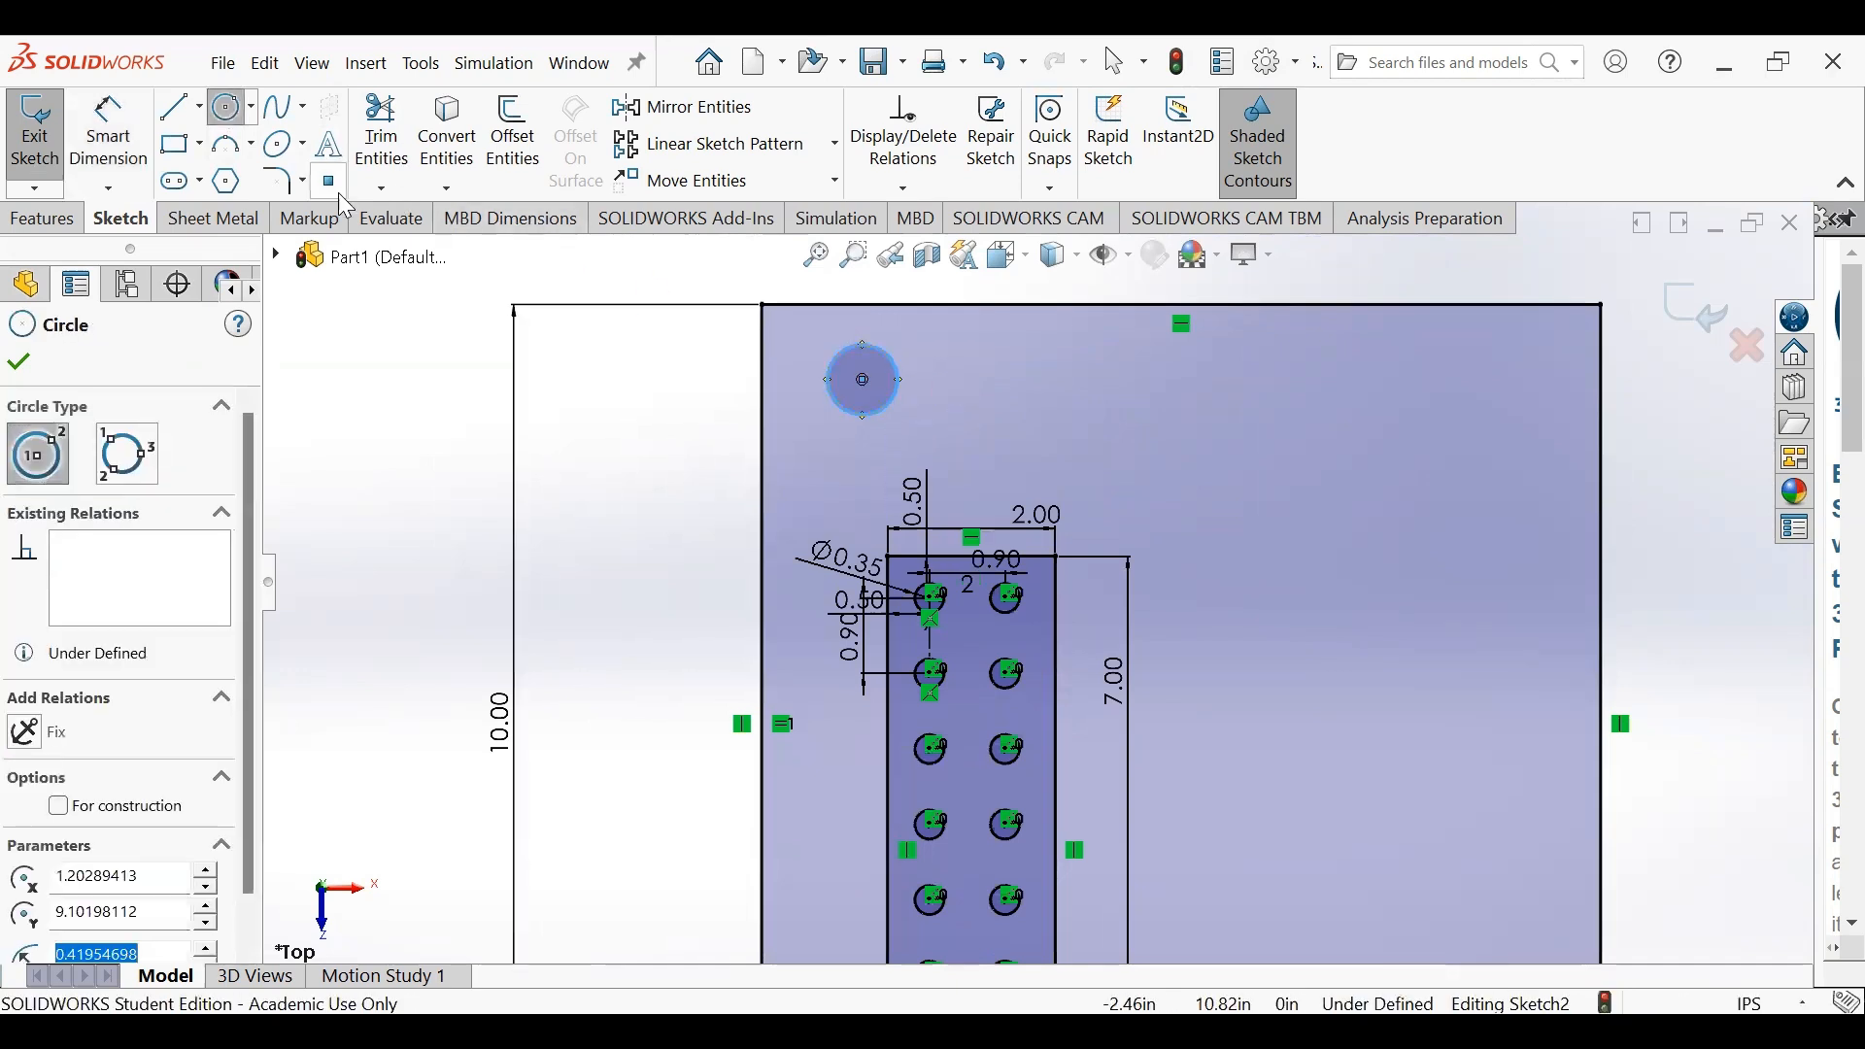
- Dimension the new upper-left circle's diameter and set it to 0.80 in
left_click(122, 139)
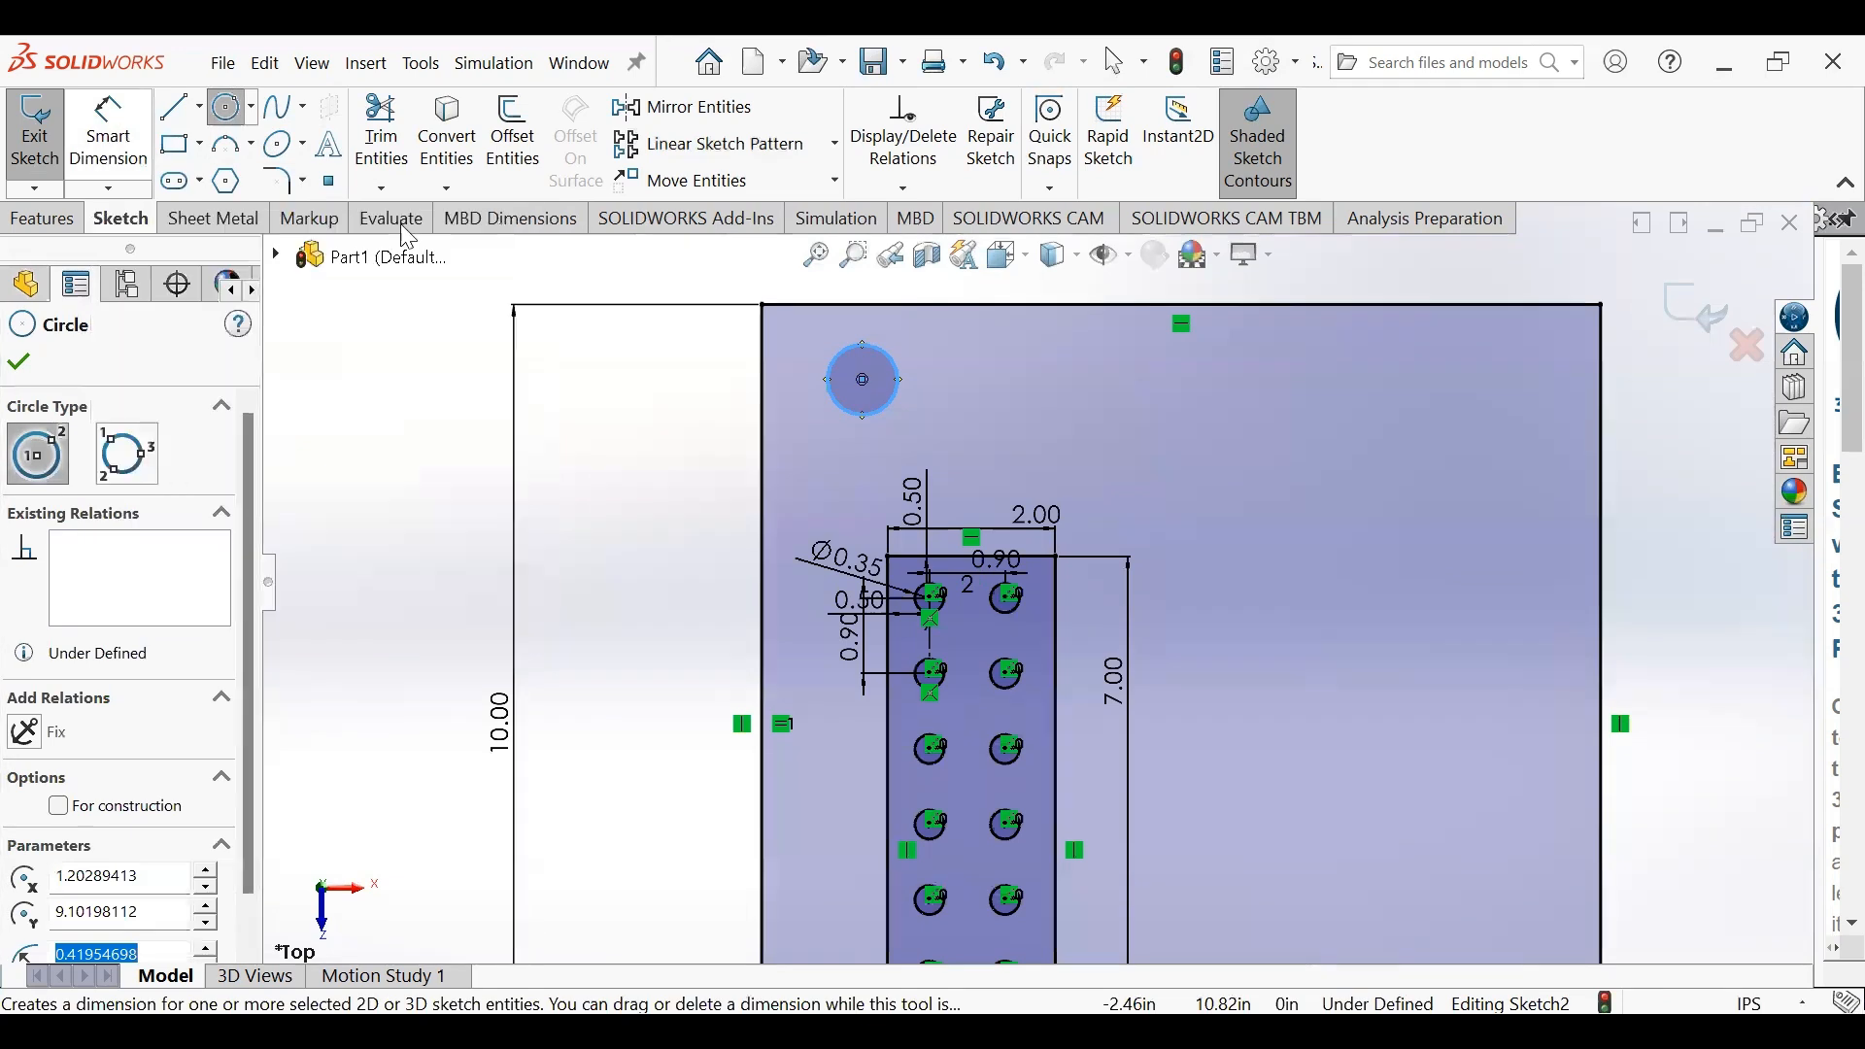
left_click(896, 362)
left_click(899, 339)
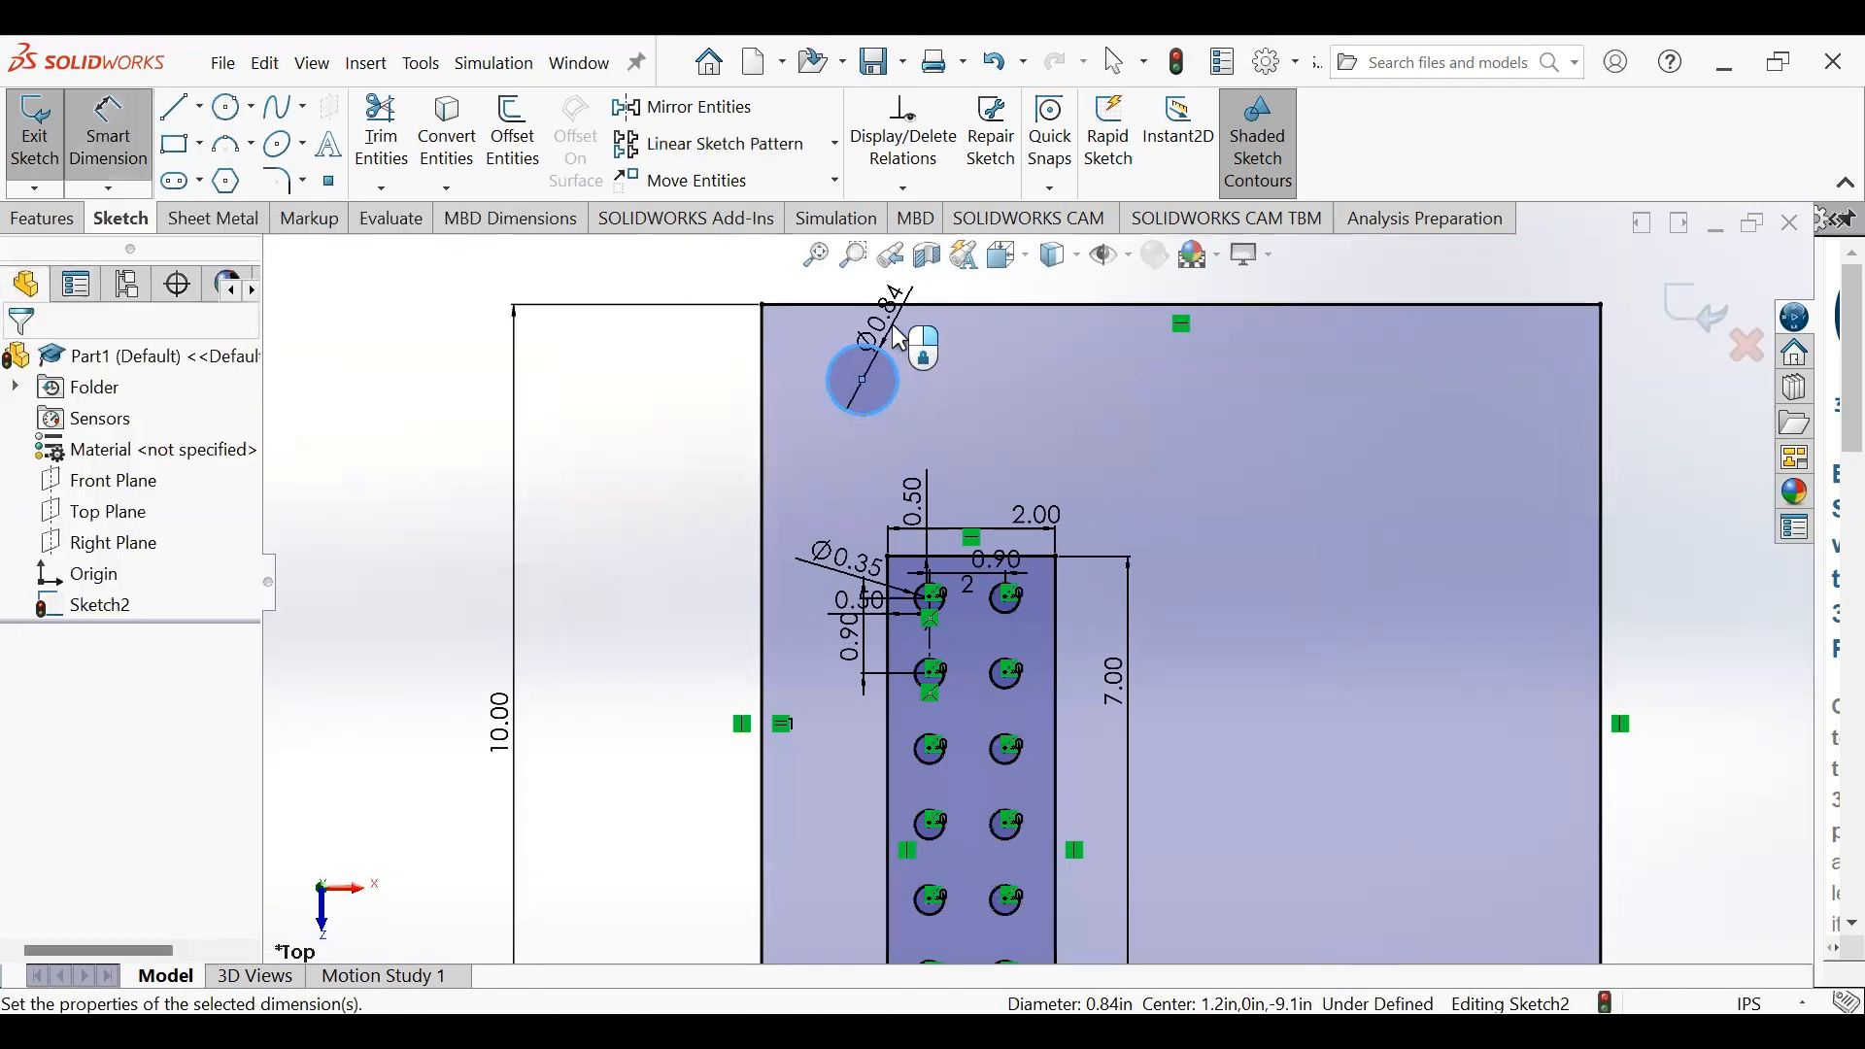
type("0.80in")
key("Return")
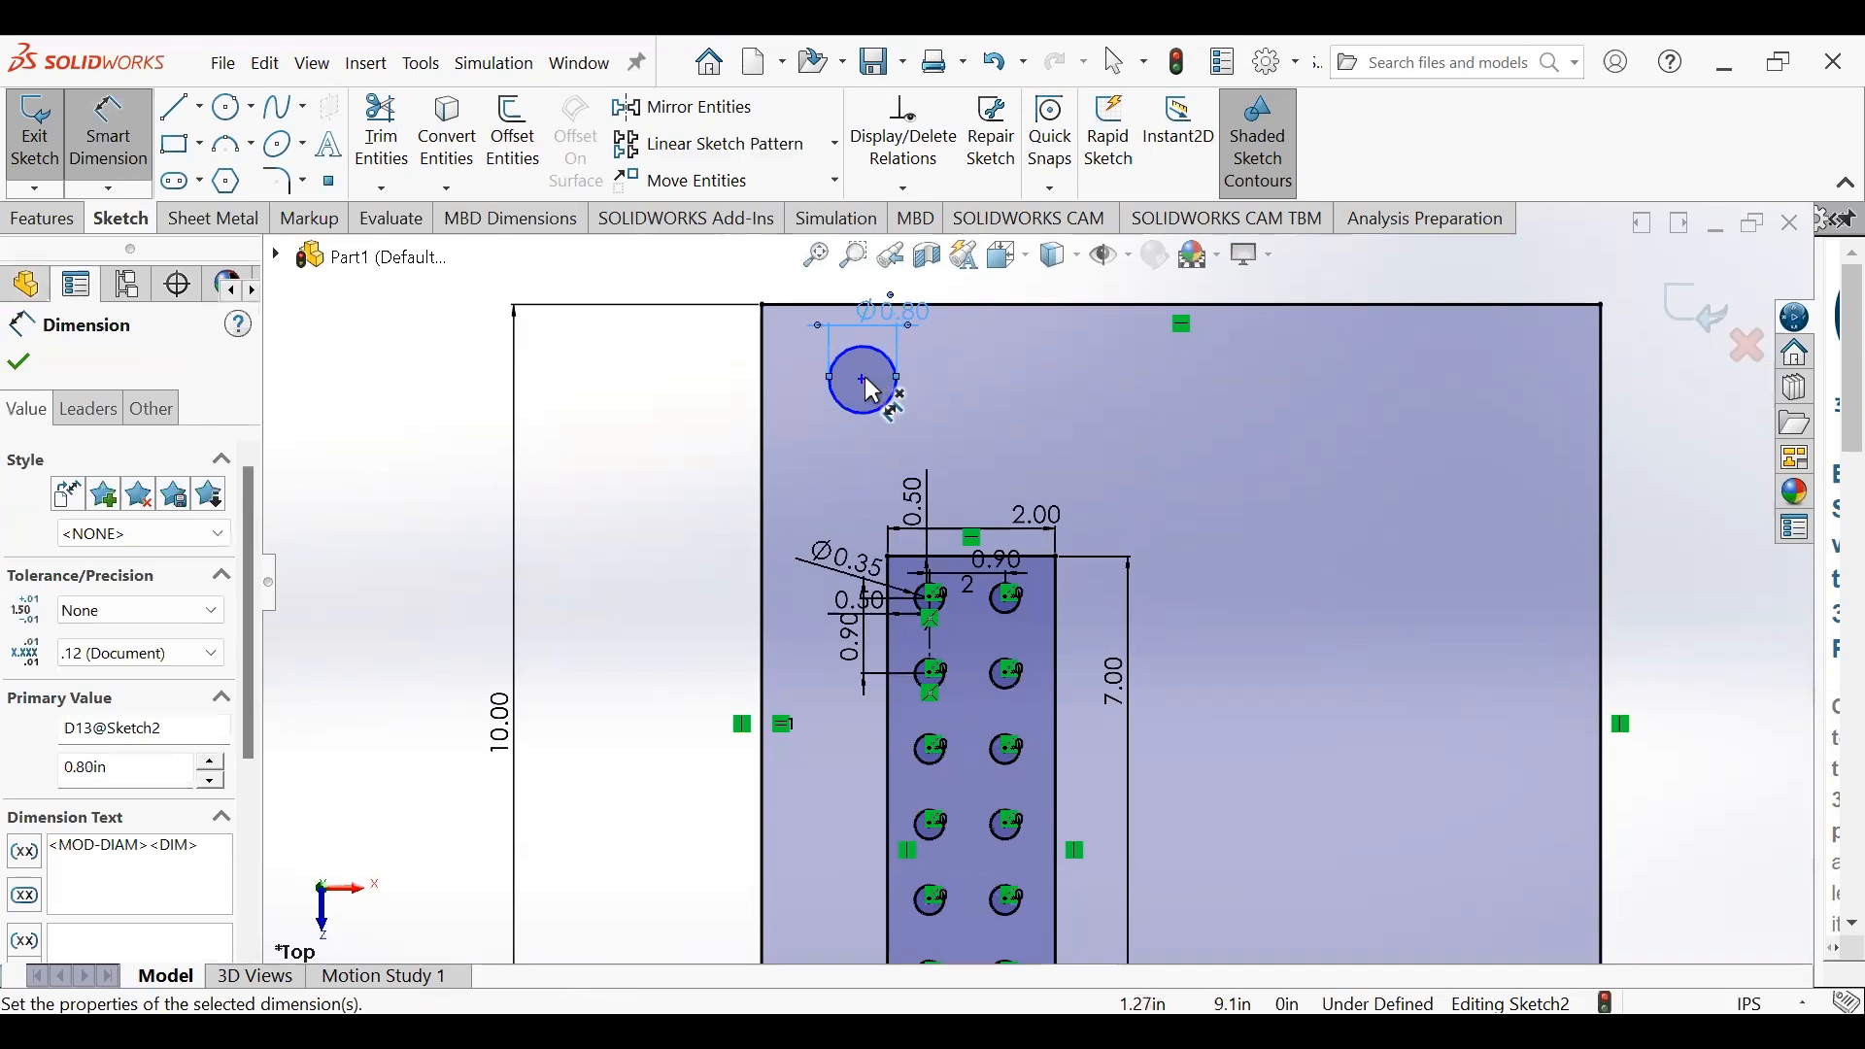
- Dimension the 0.80 in circle's center 1.4 in from the square's left edge
left_click(867, 382)
left_click(763, 406)
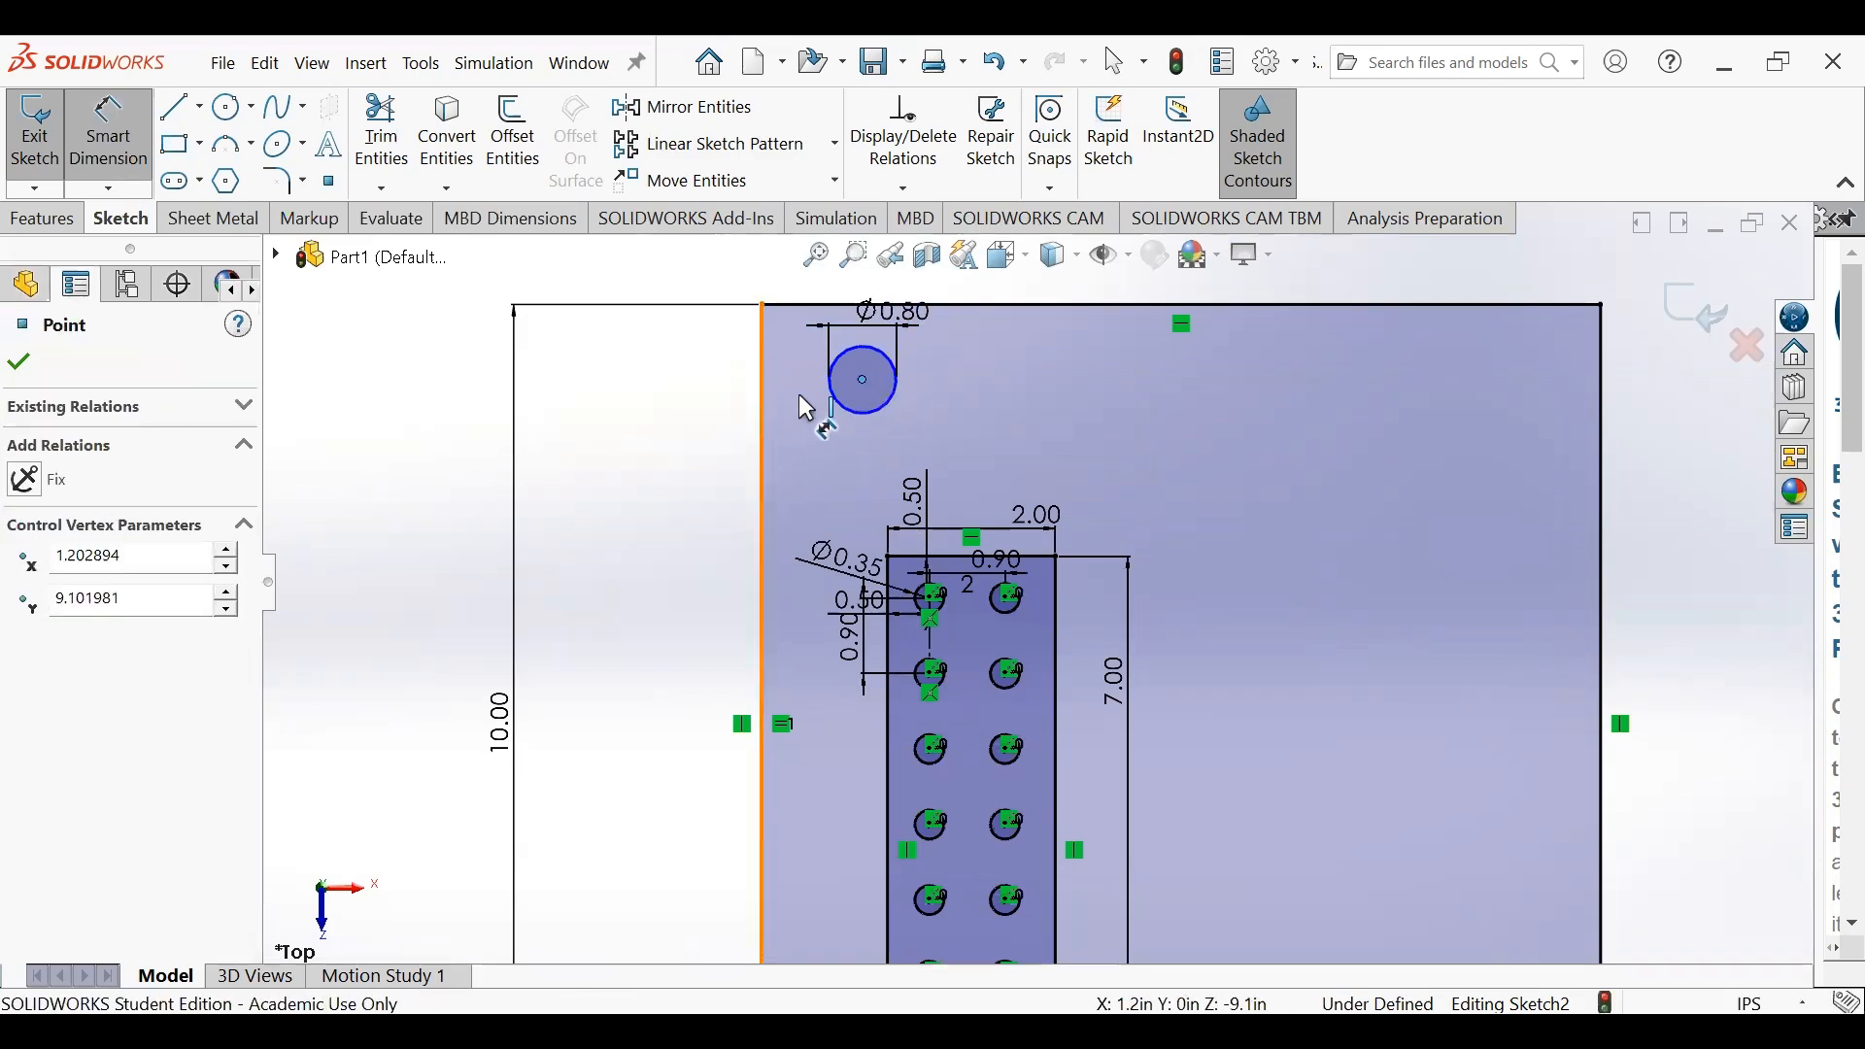
left_click(807, 420)
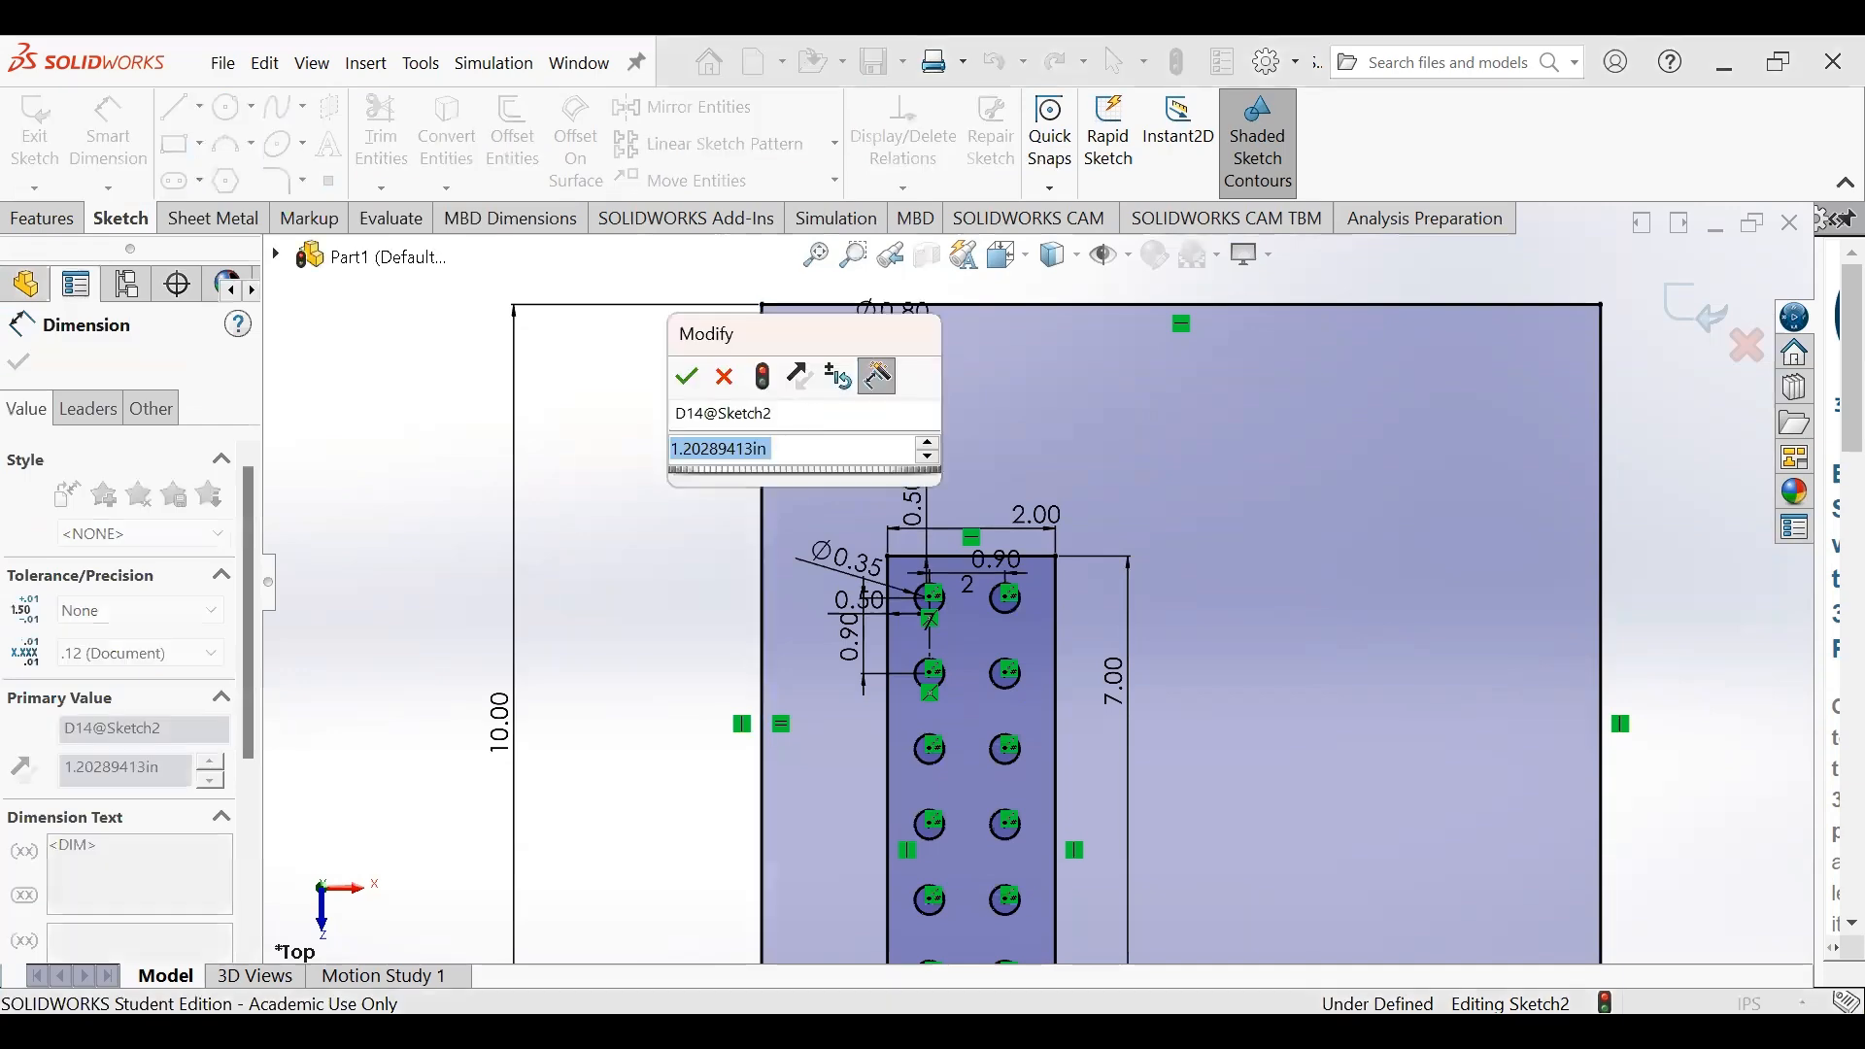
type("1.4")
key("Return")
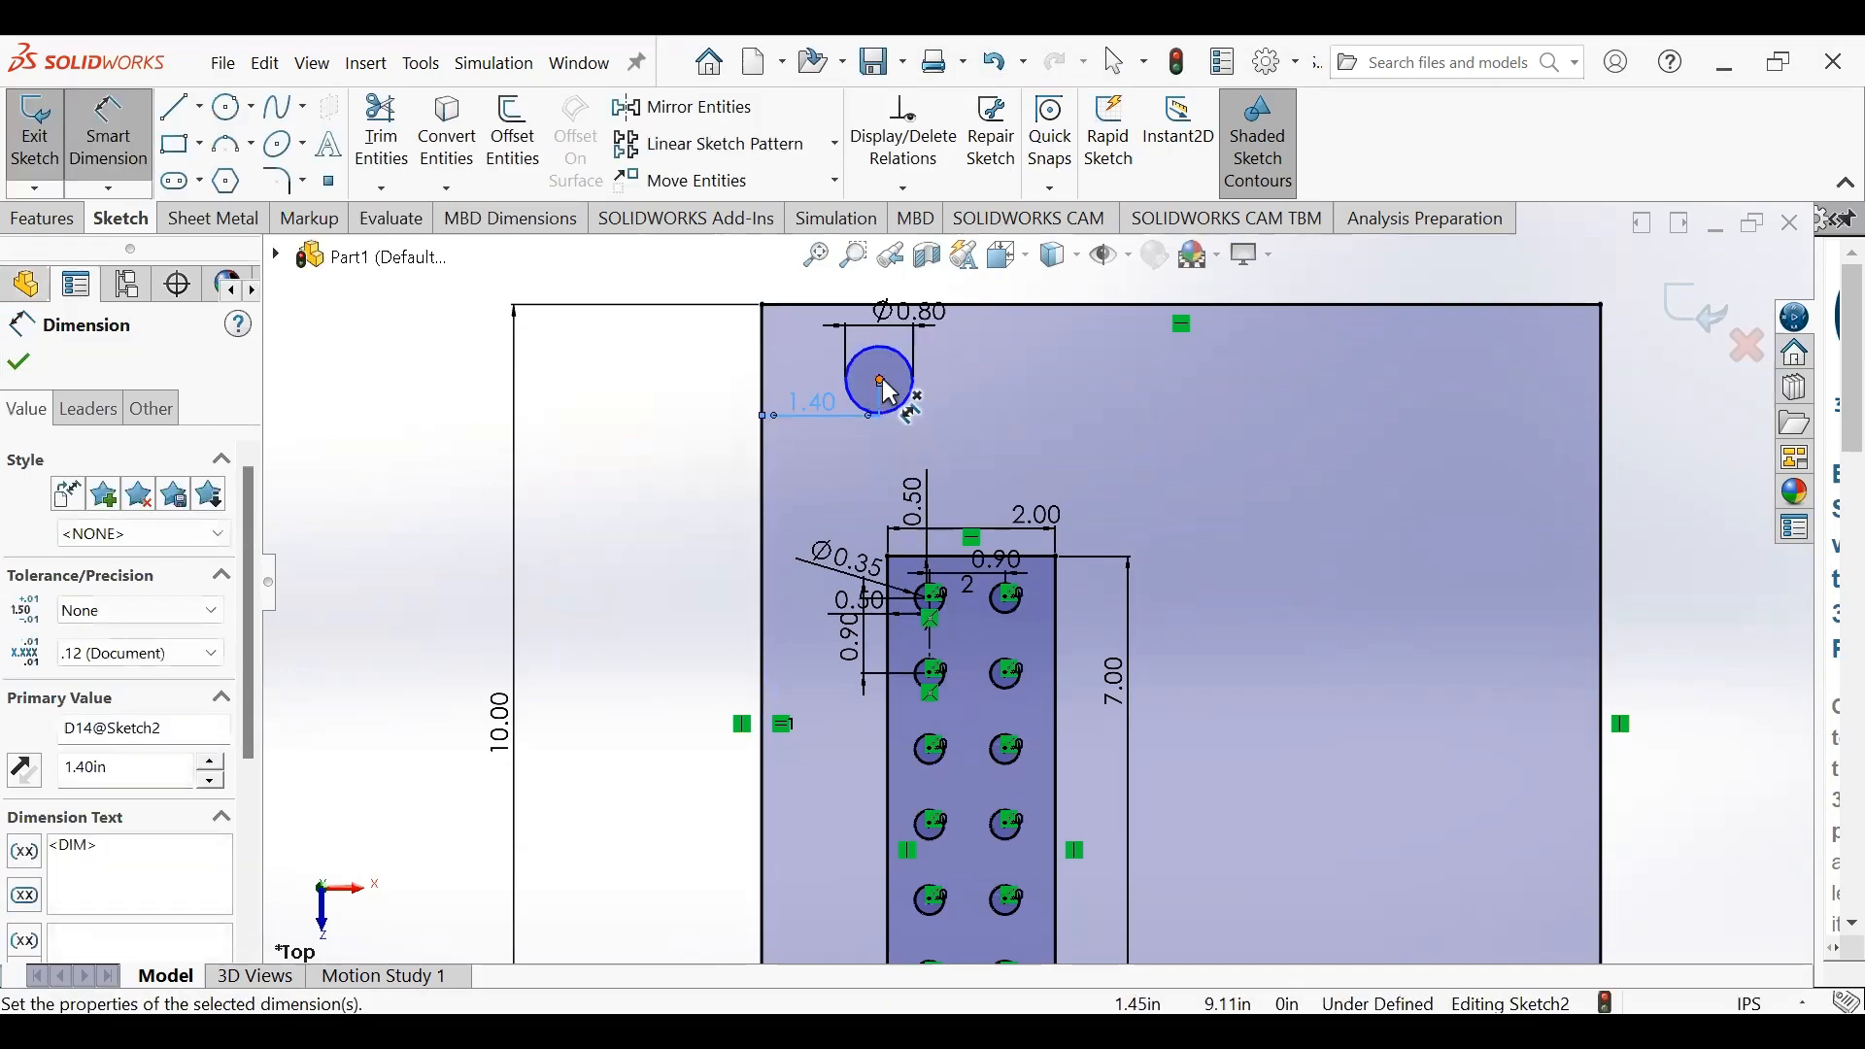
- Dimension the 0.80 in circle's center 1.3 in below the square's top edge
left_click(851, 311)
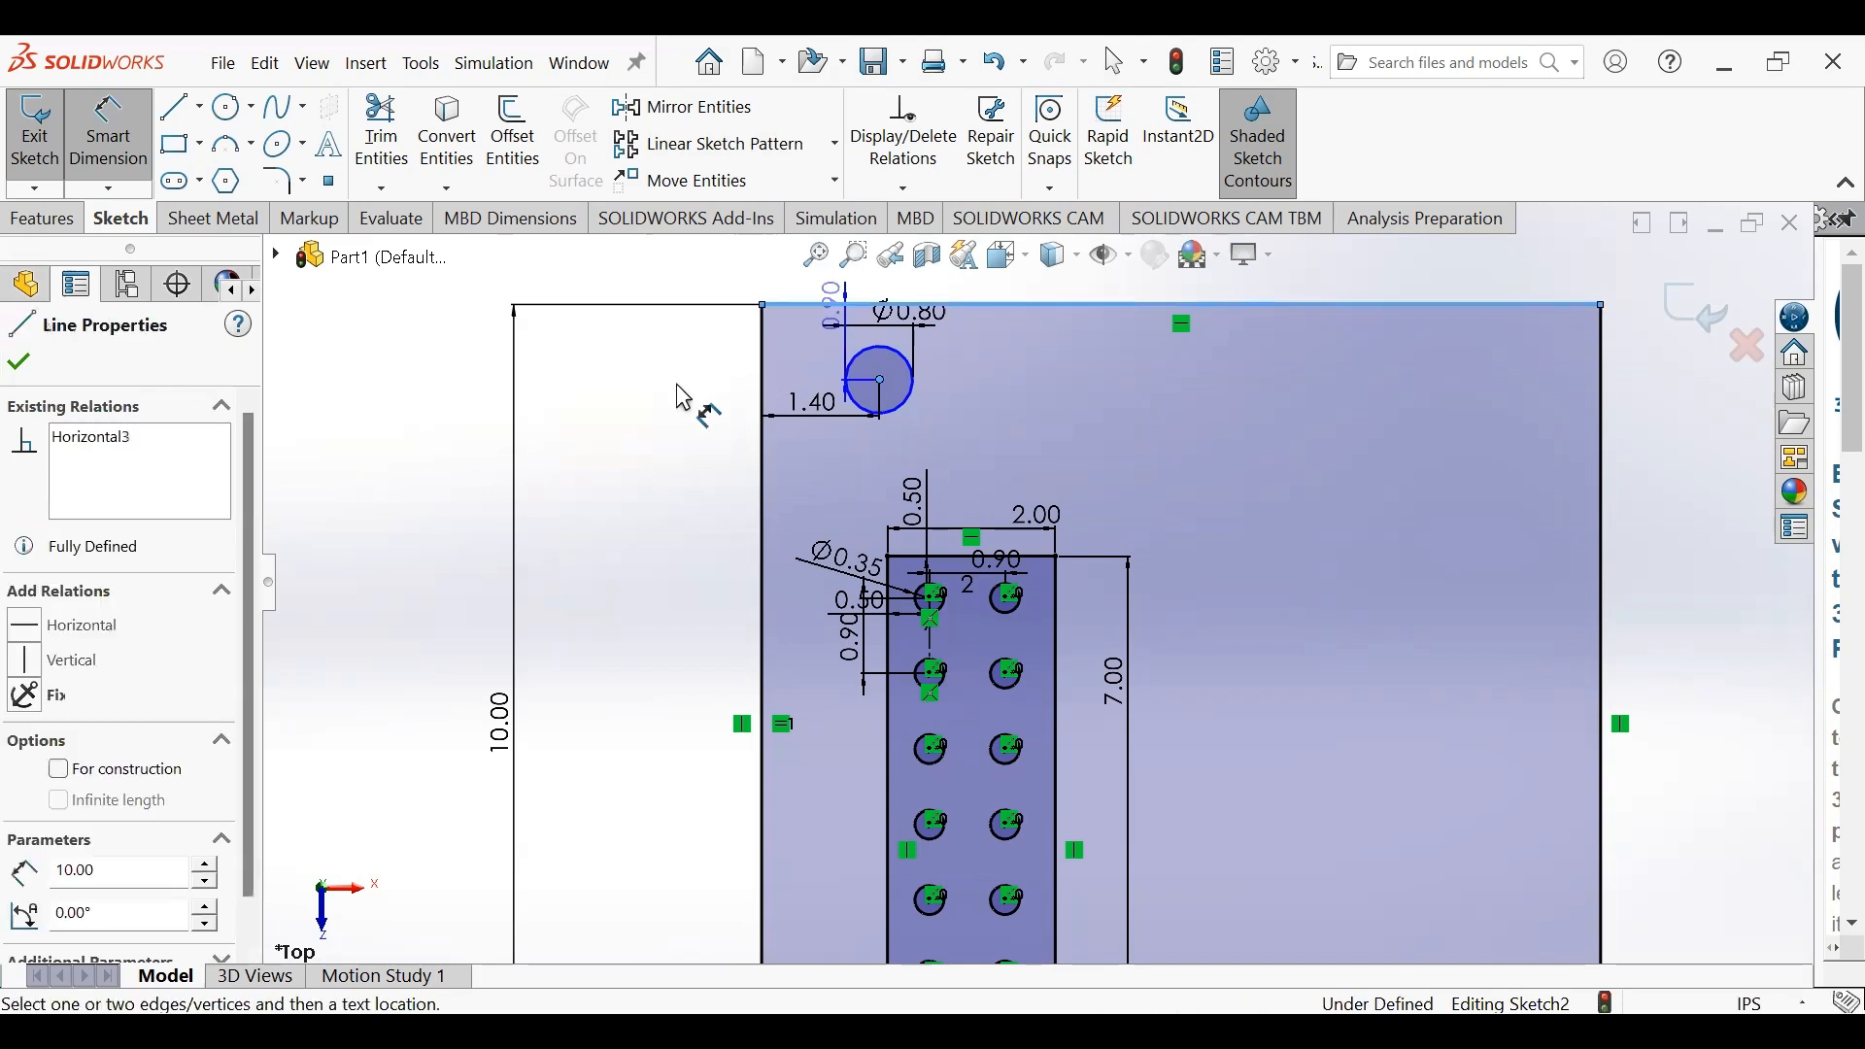
left_click(680, 398)
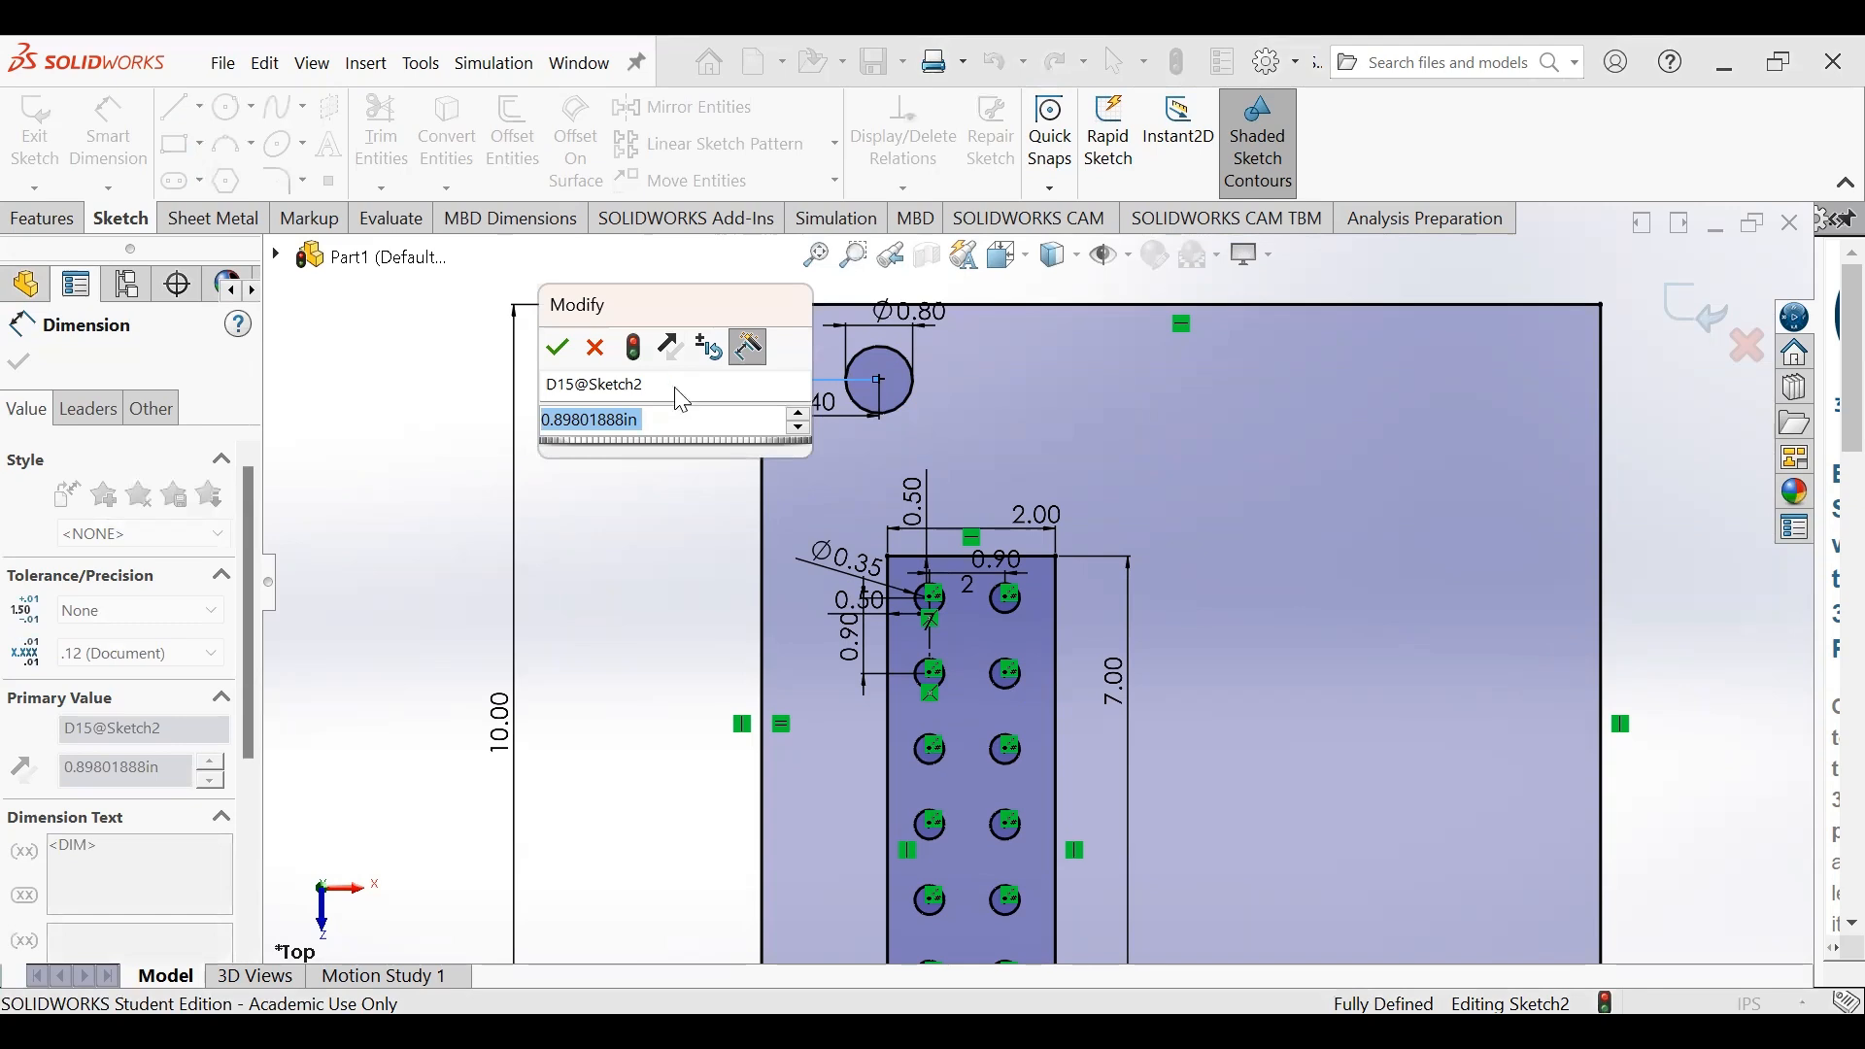
type("1.3")
key("Return")
key("Escape")
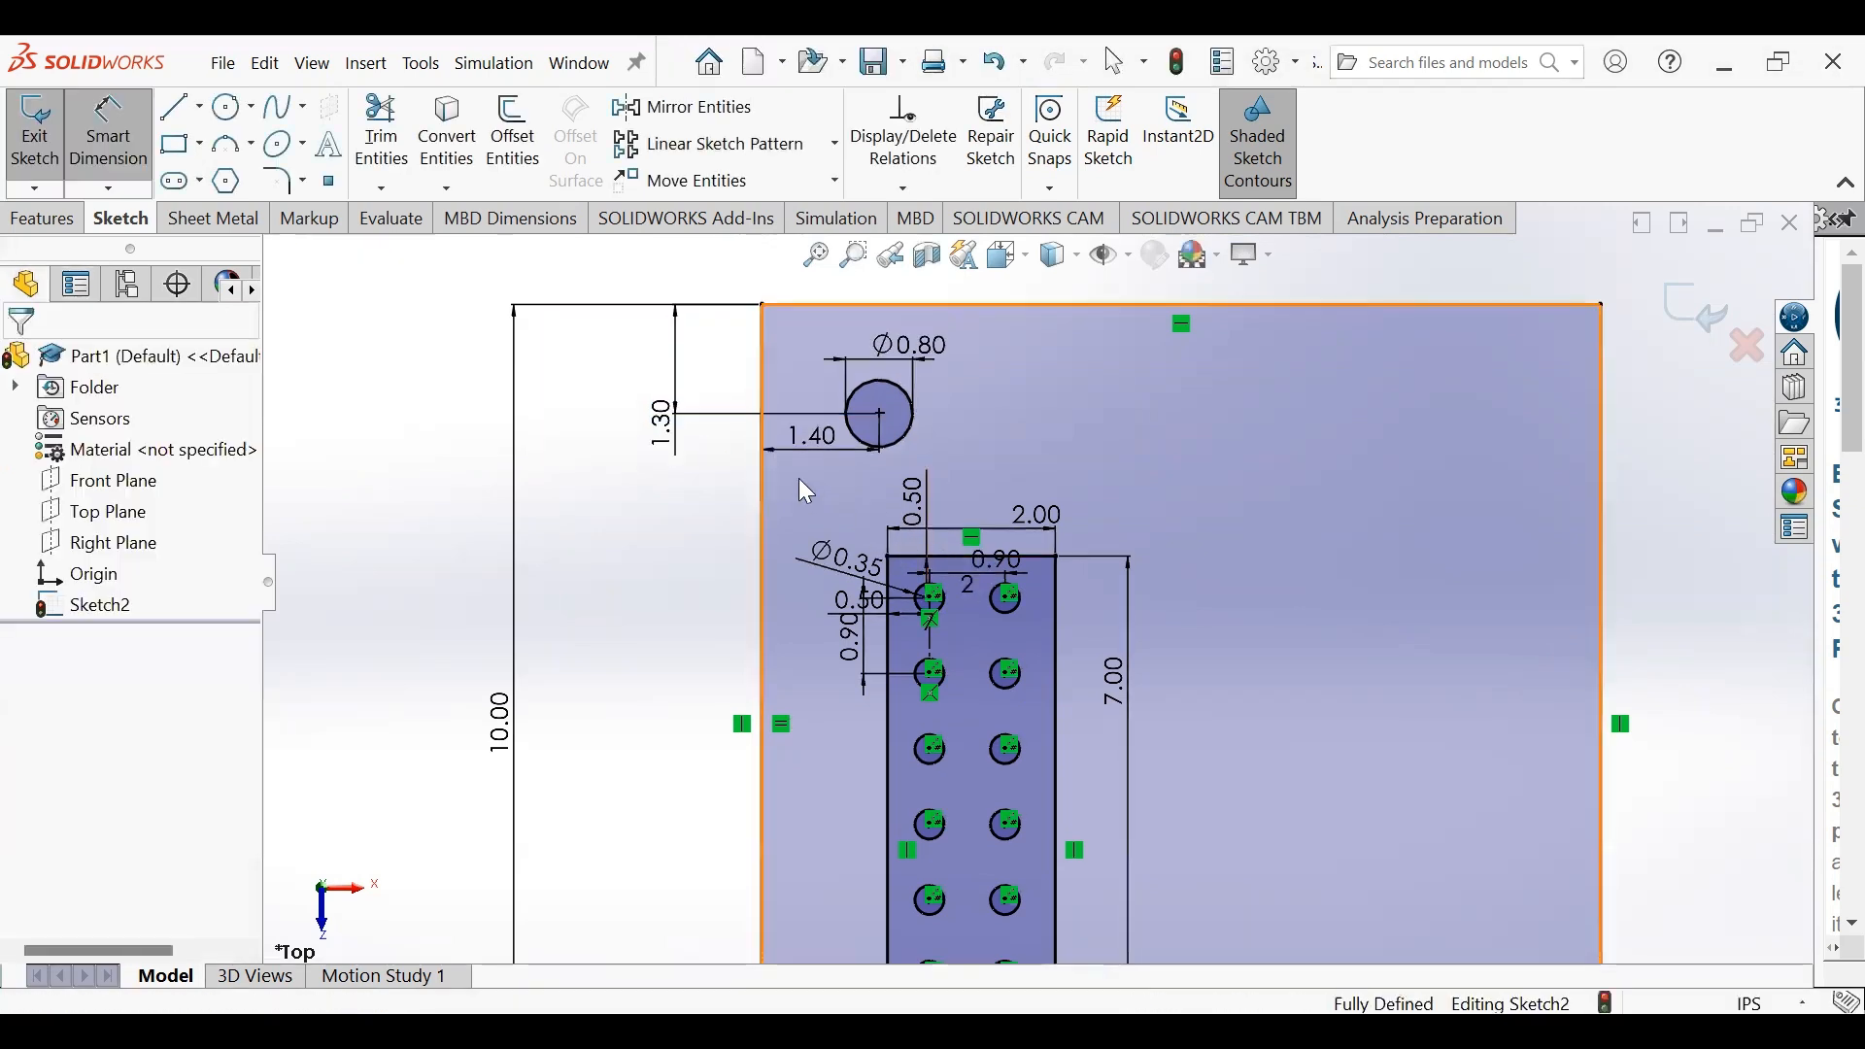
- Hide the sketch dimensions in the graphics view and focus on the 0.80 in circle
left_click(1129, 268)
left_click(1111, 526)
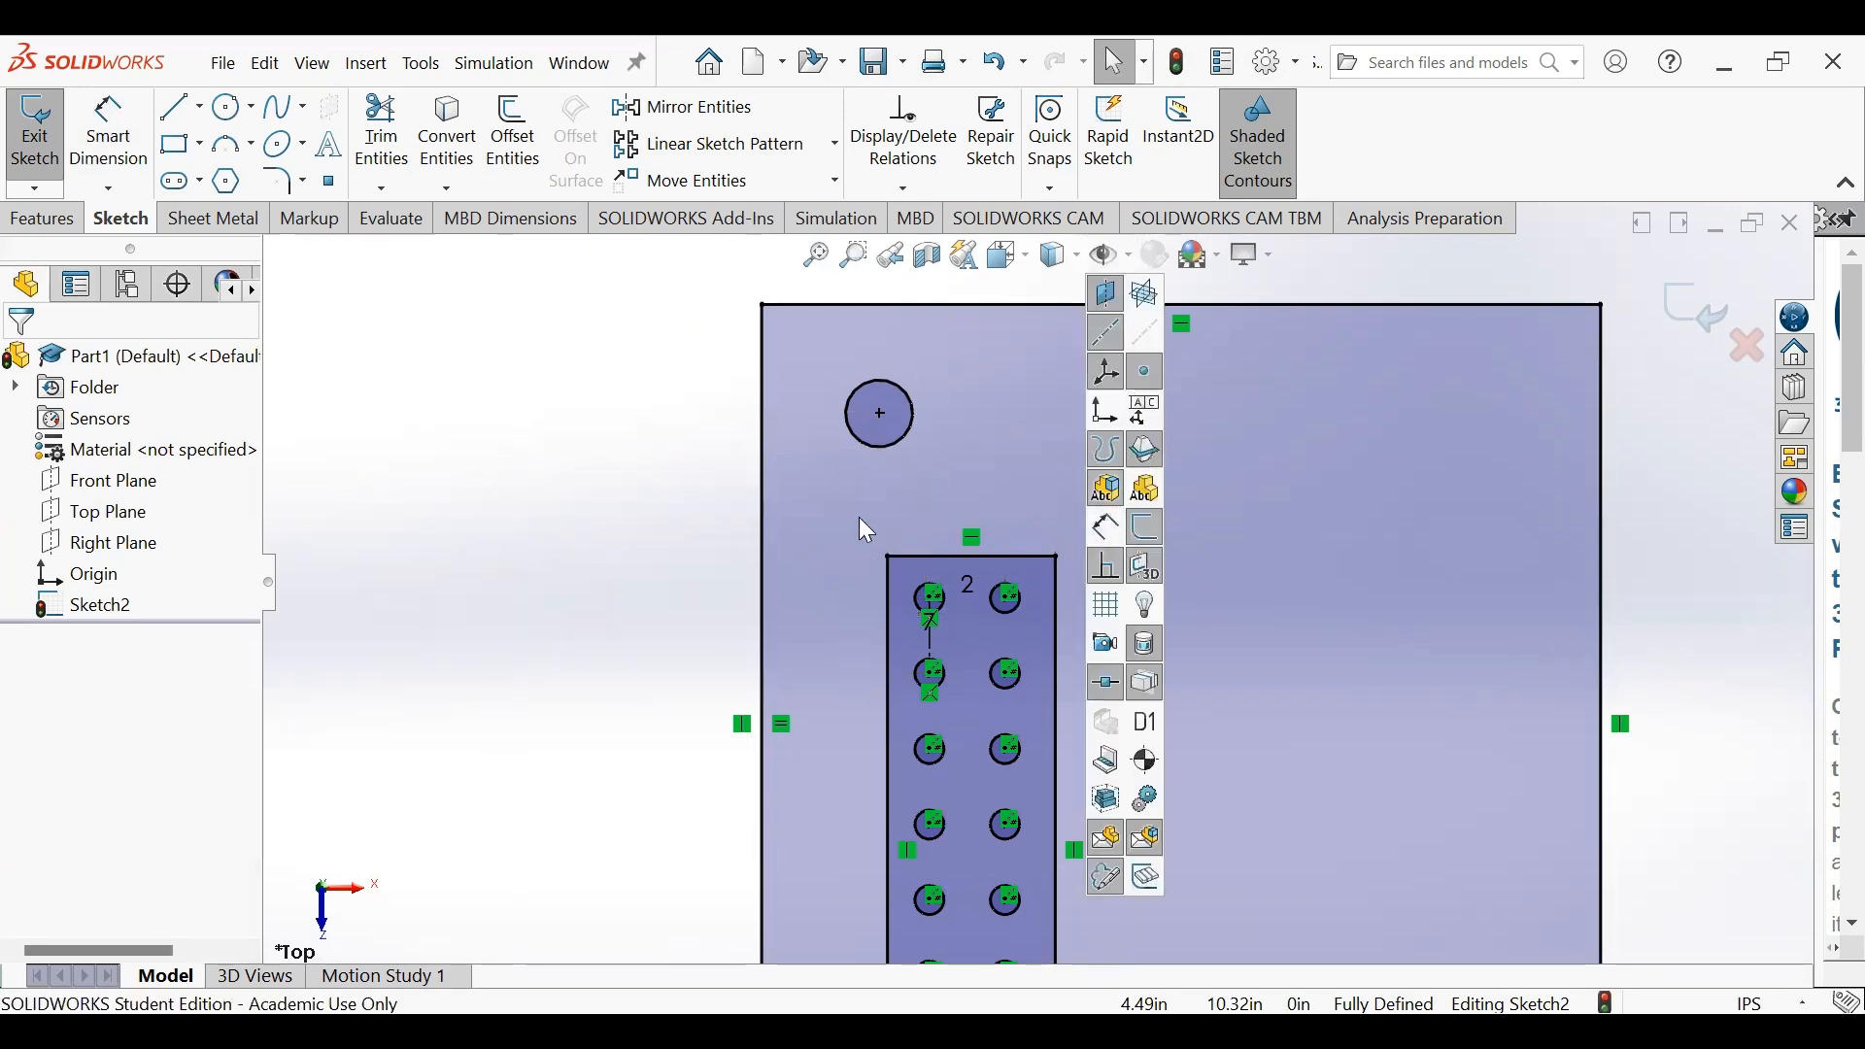
key("z")
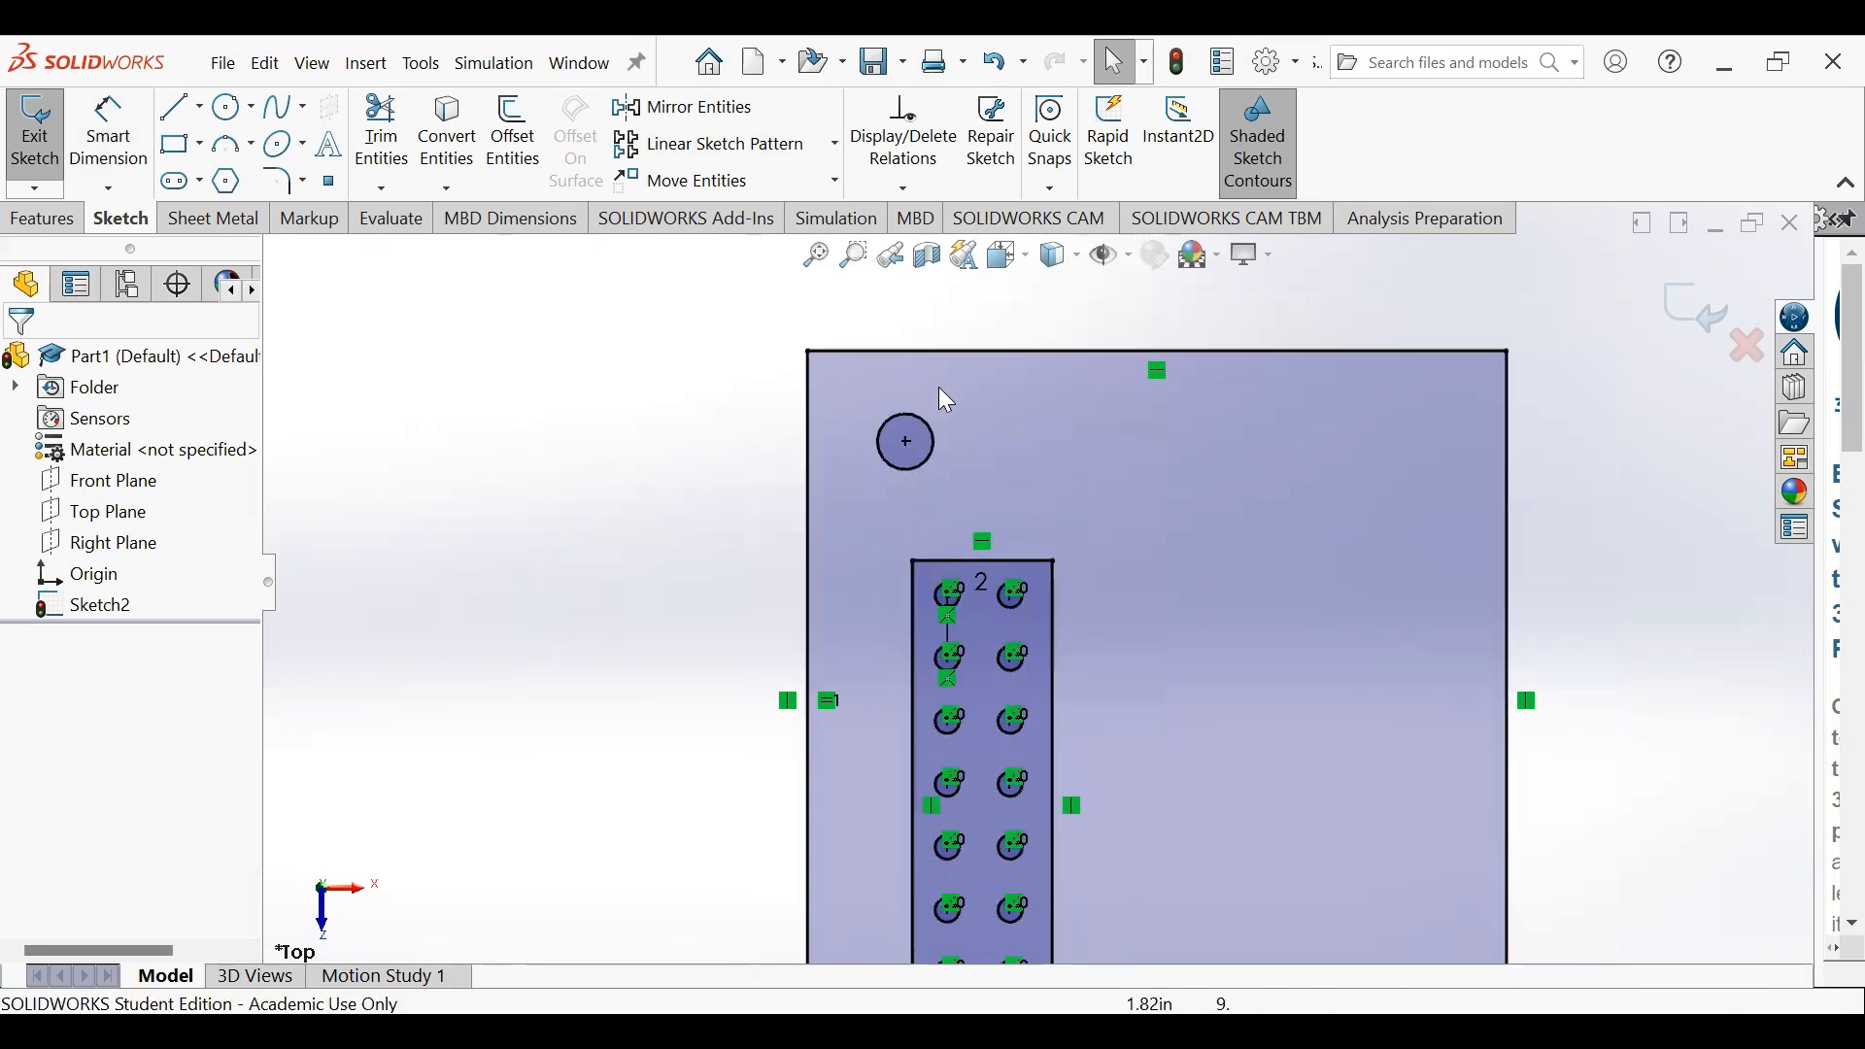
scroll(927, 379, "down", 5)
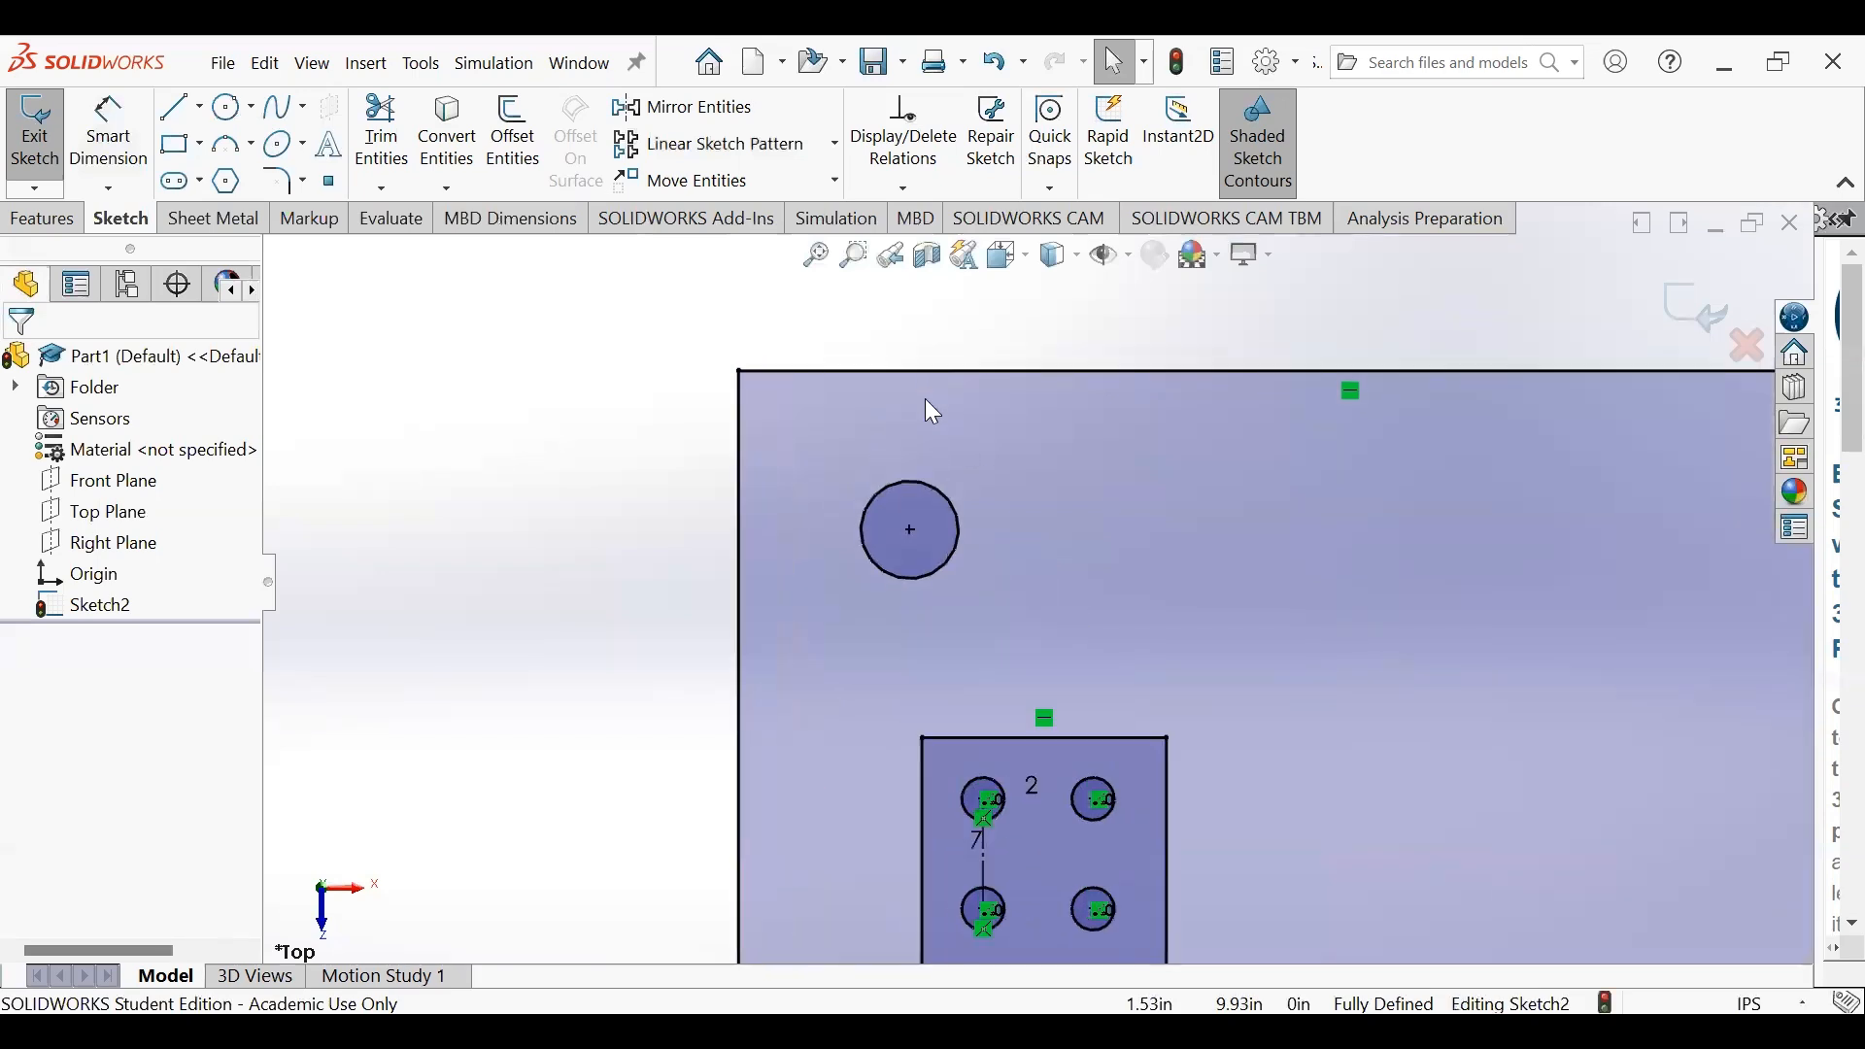
scroll(929, 428, "down", 2)
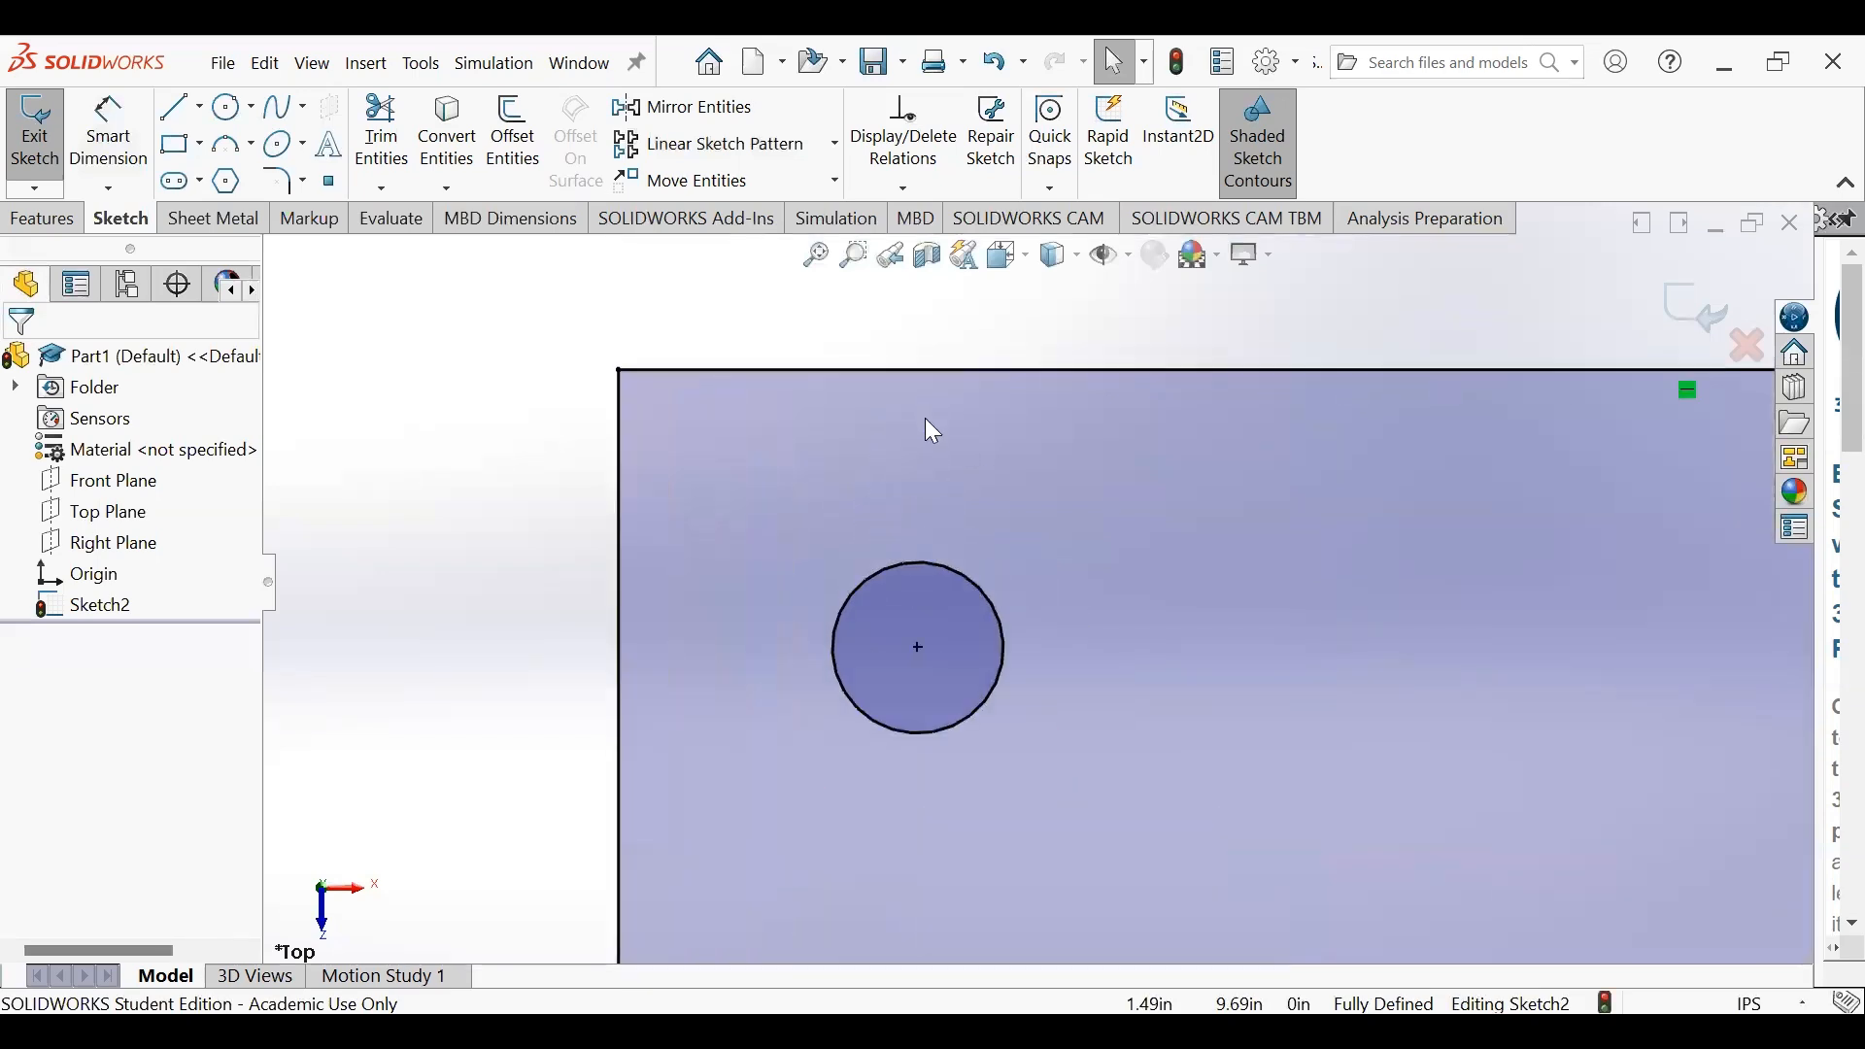
left_click(227, 183)
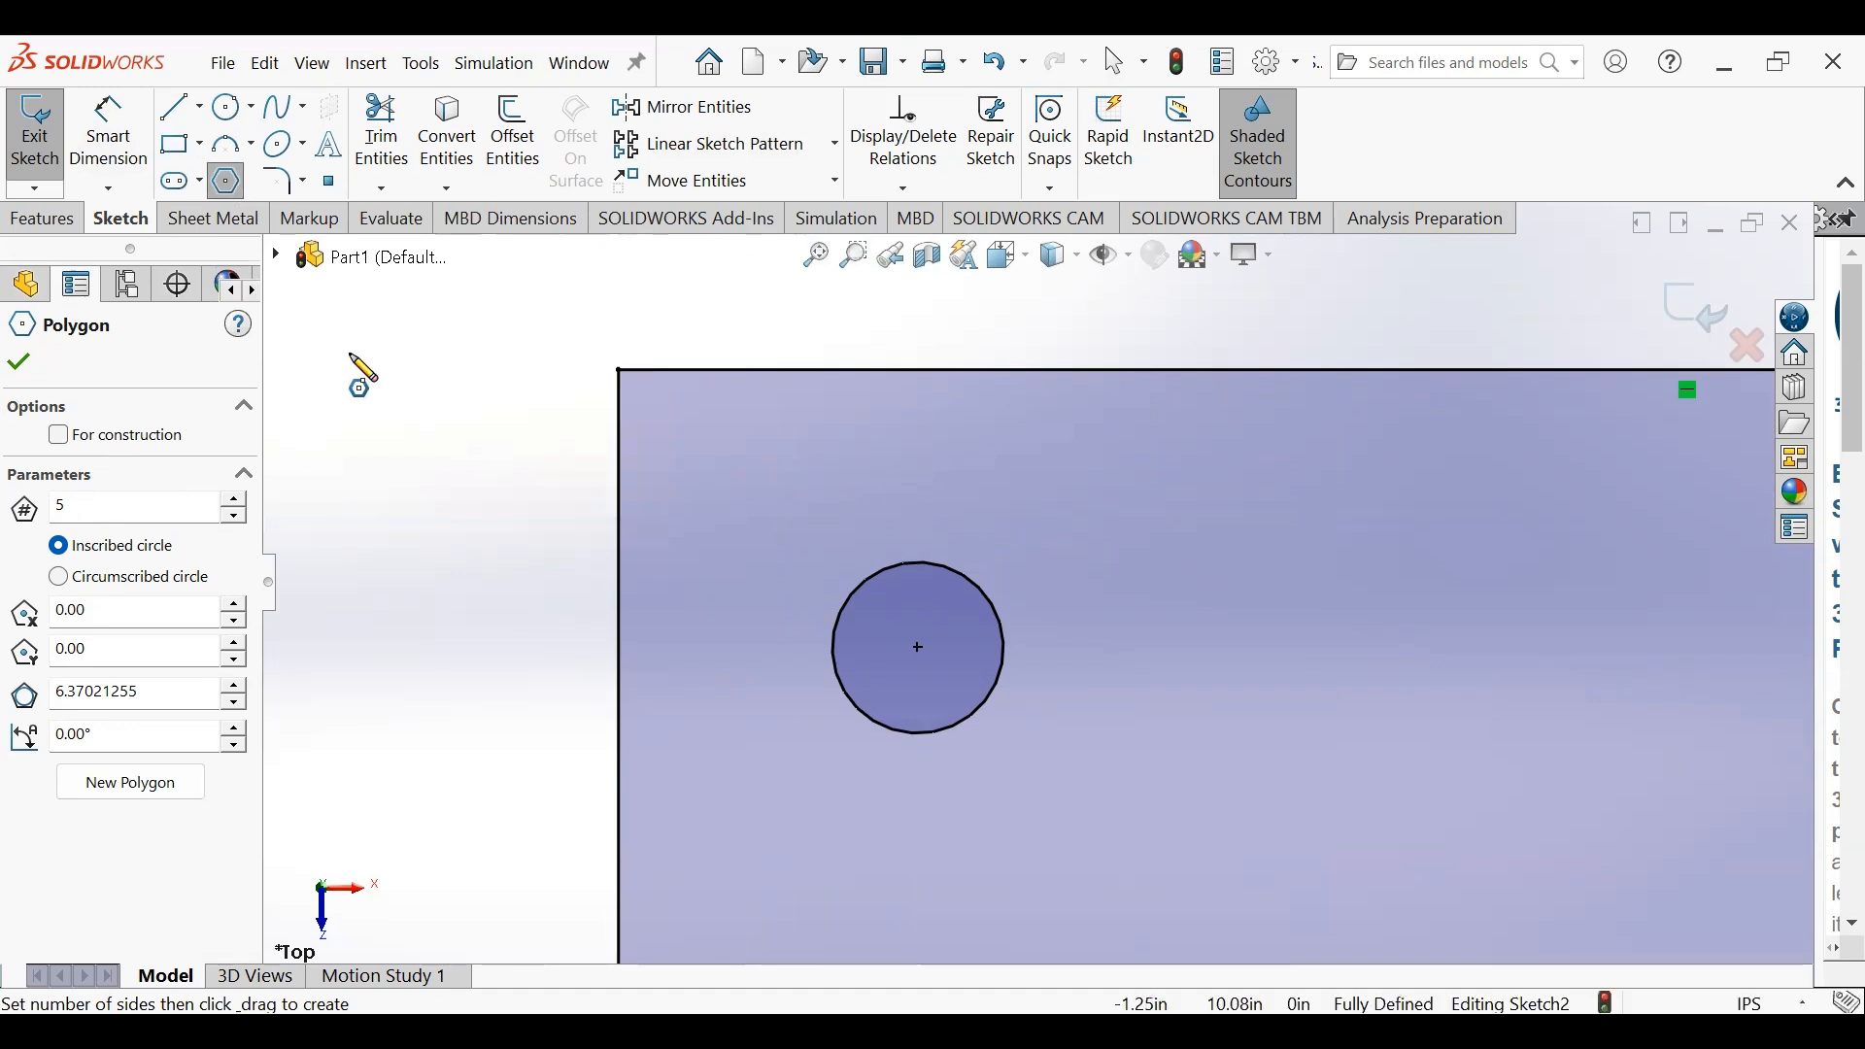
left_click_drag(377, 393, 431, 386)
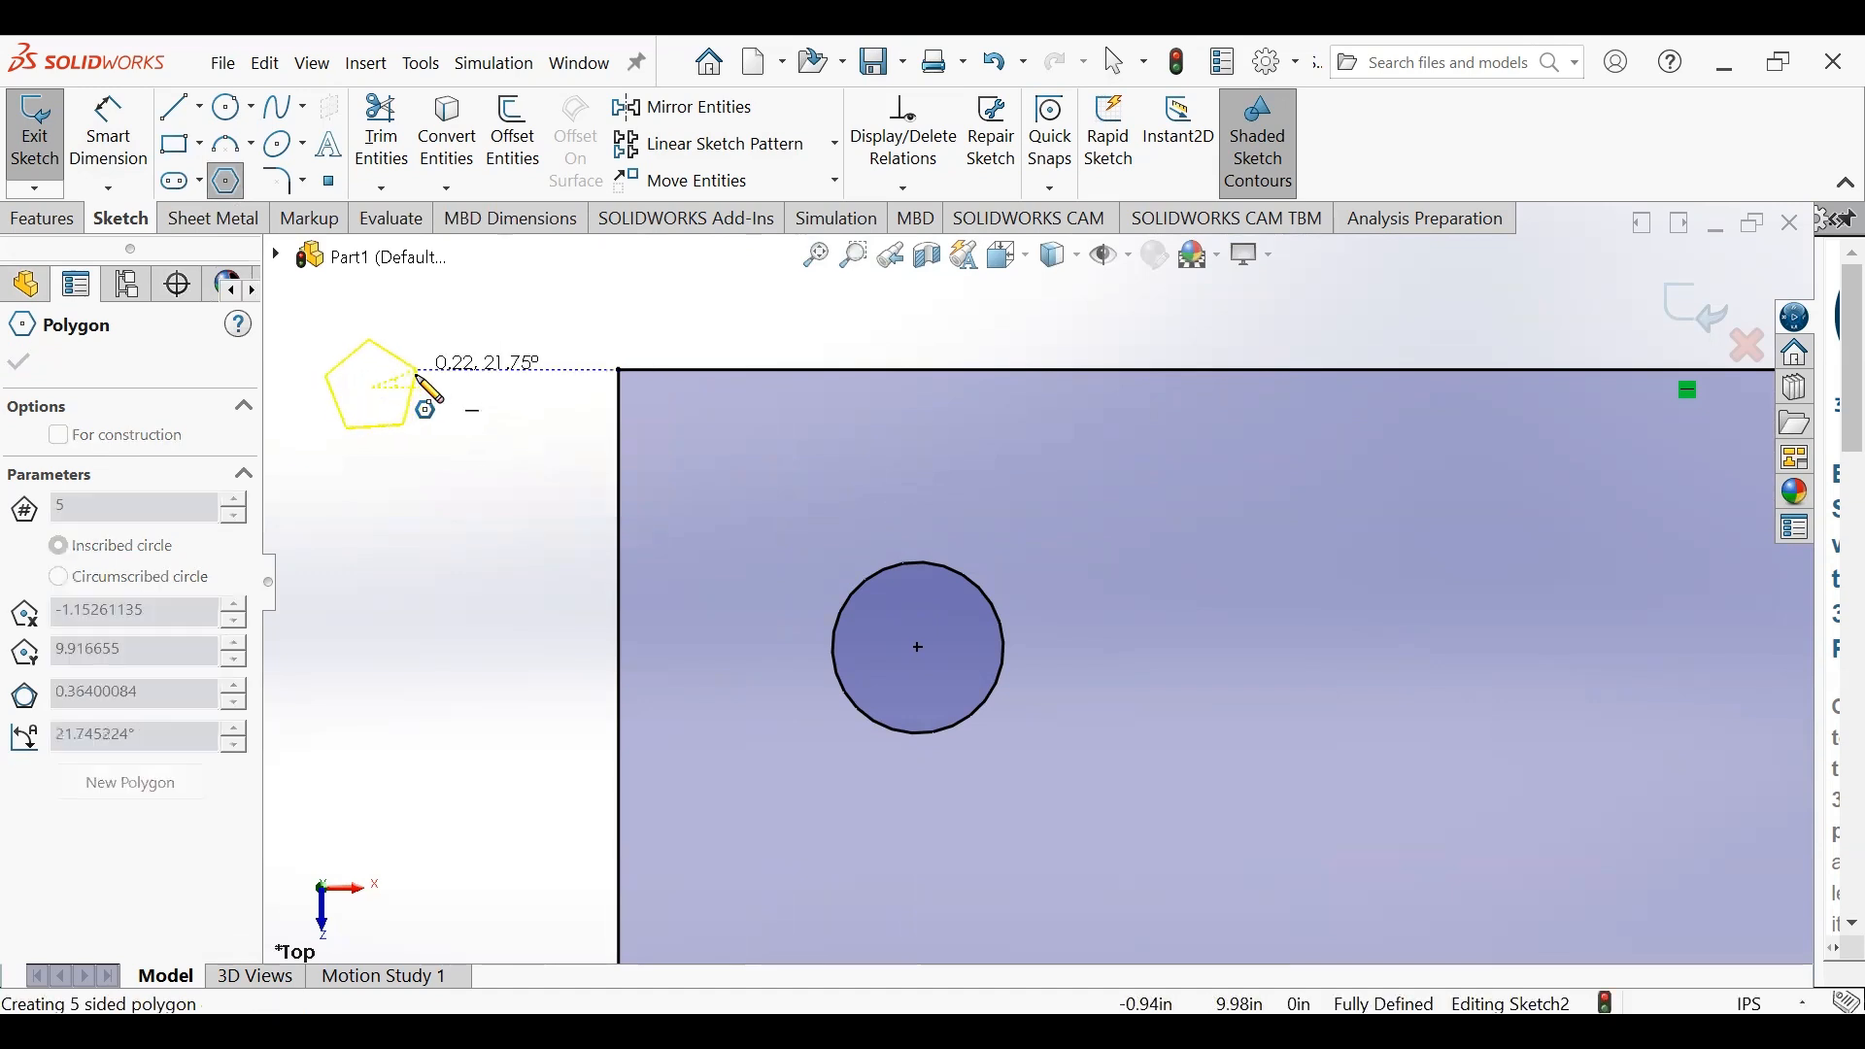
key("Escape")
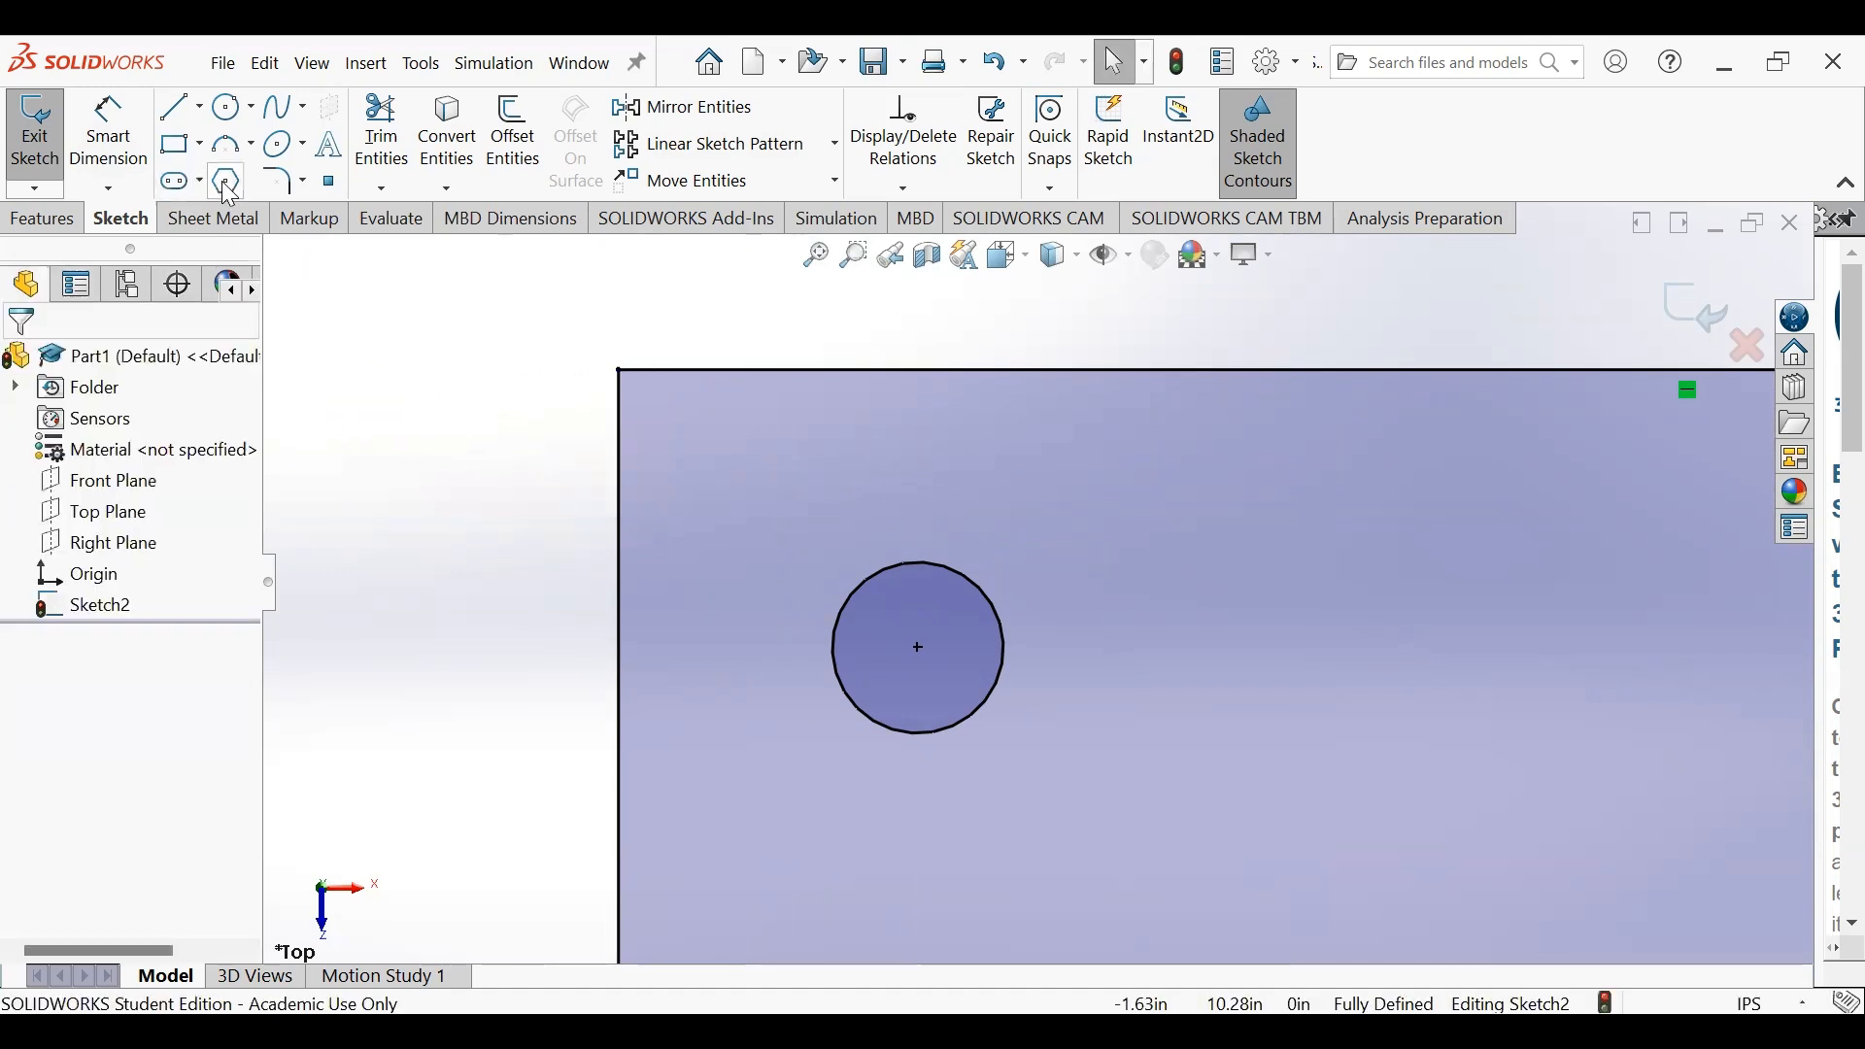
left_click(226, 181)
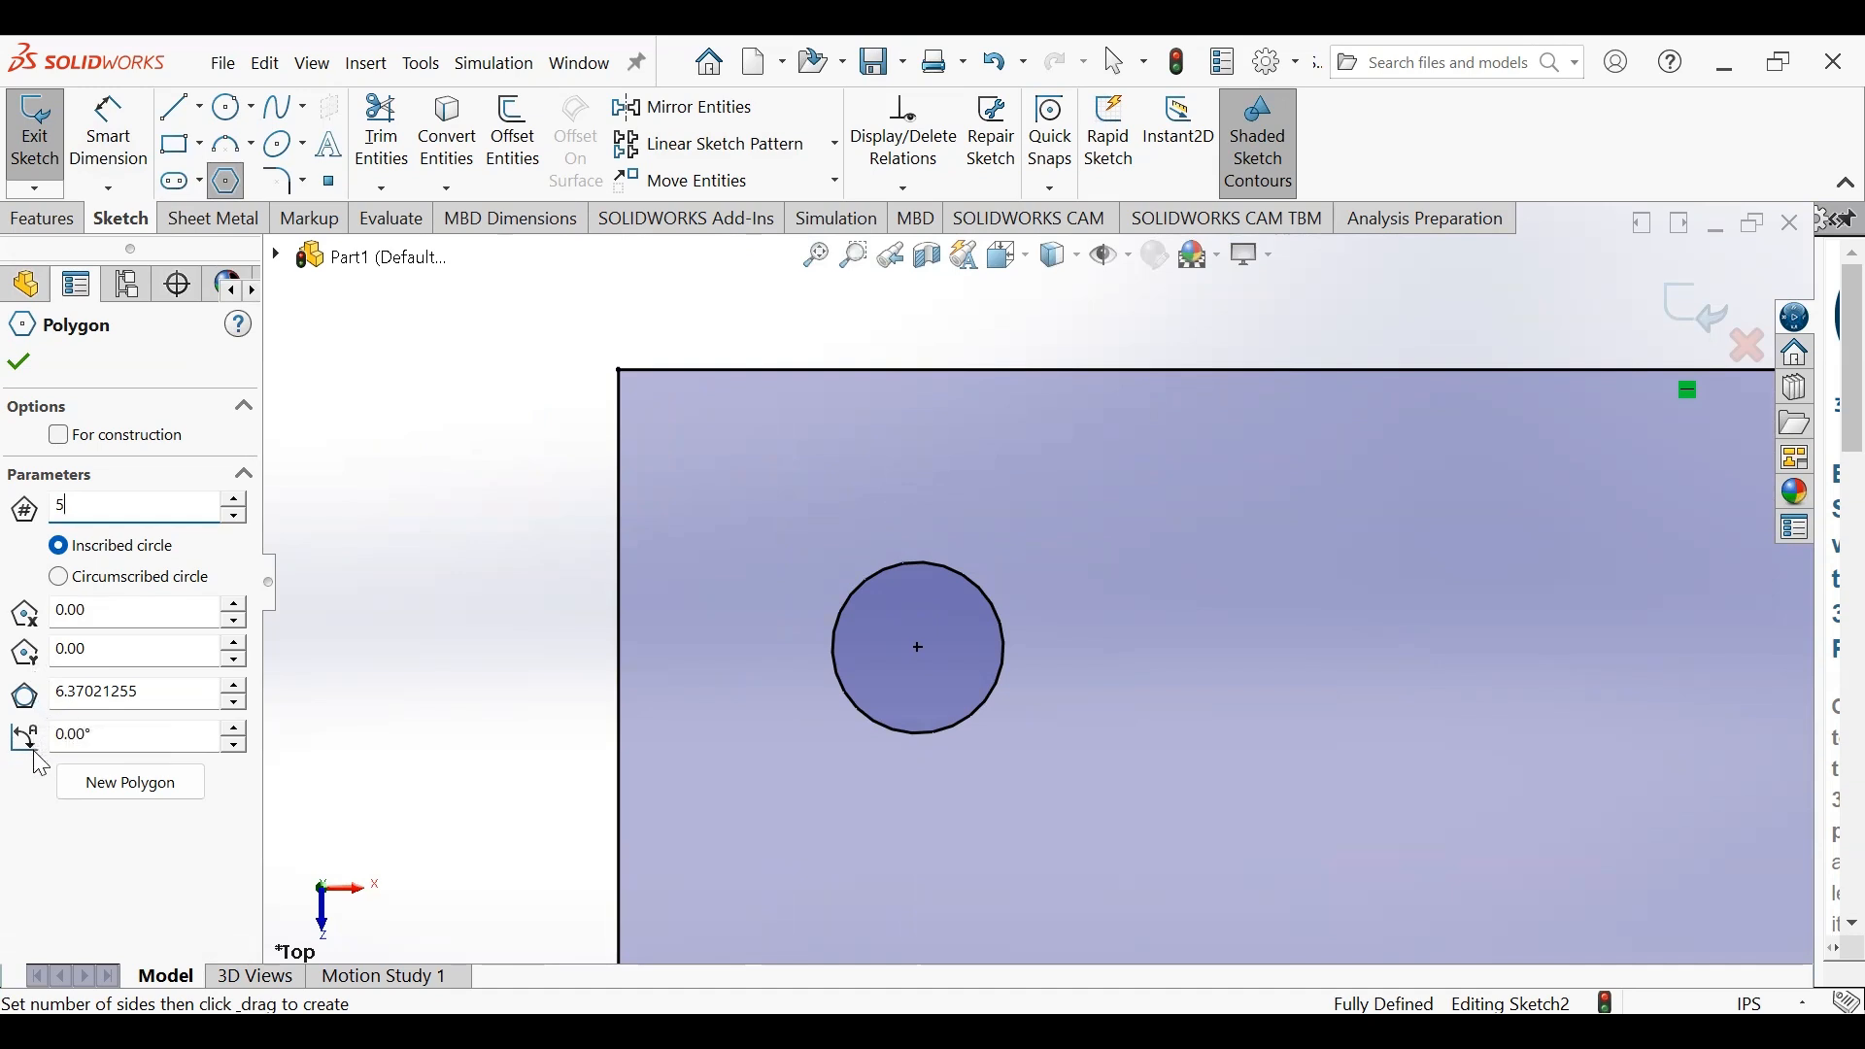
mouse_move(403, 482)
left_mouse_down()
mouse_move(468, 491)
mouse_move(444, 412)
mouse_move(475, 497)
mouse_move(469, 454)
left_mouse_up()
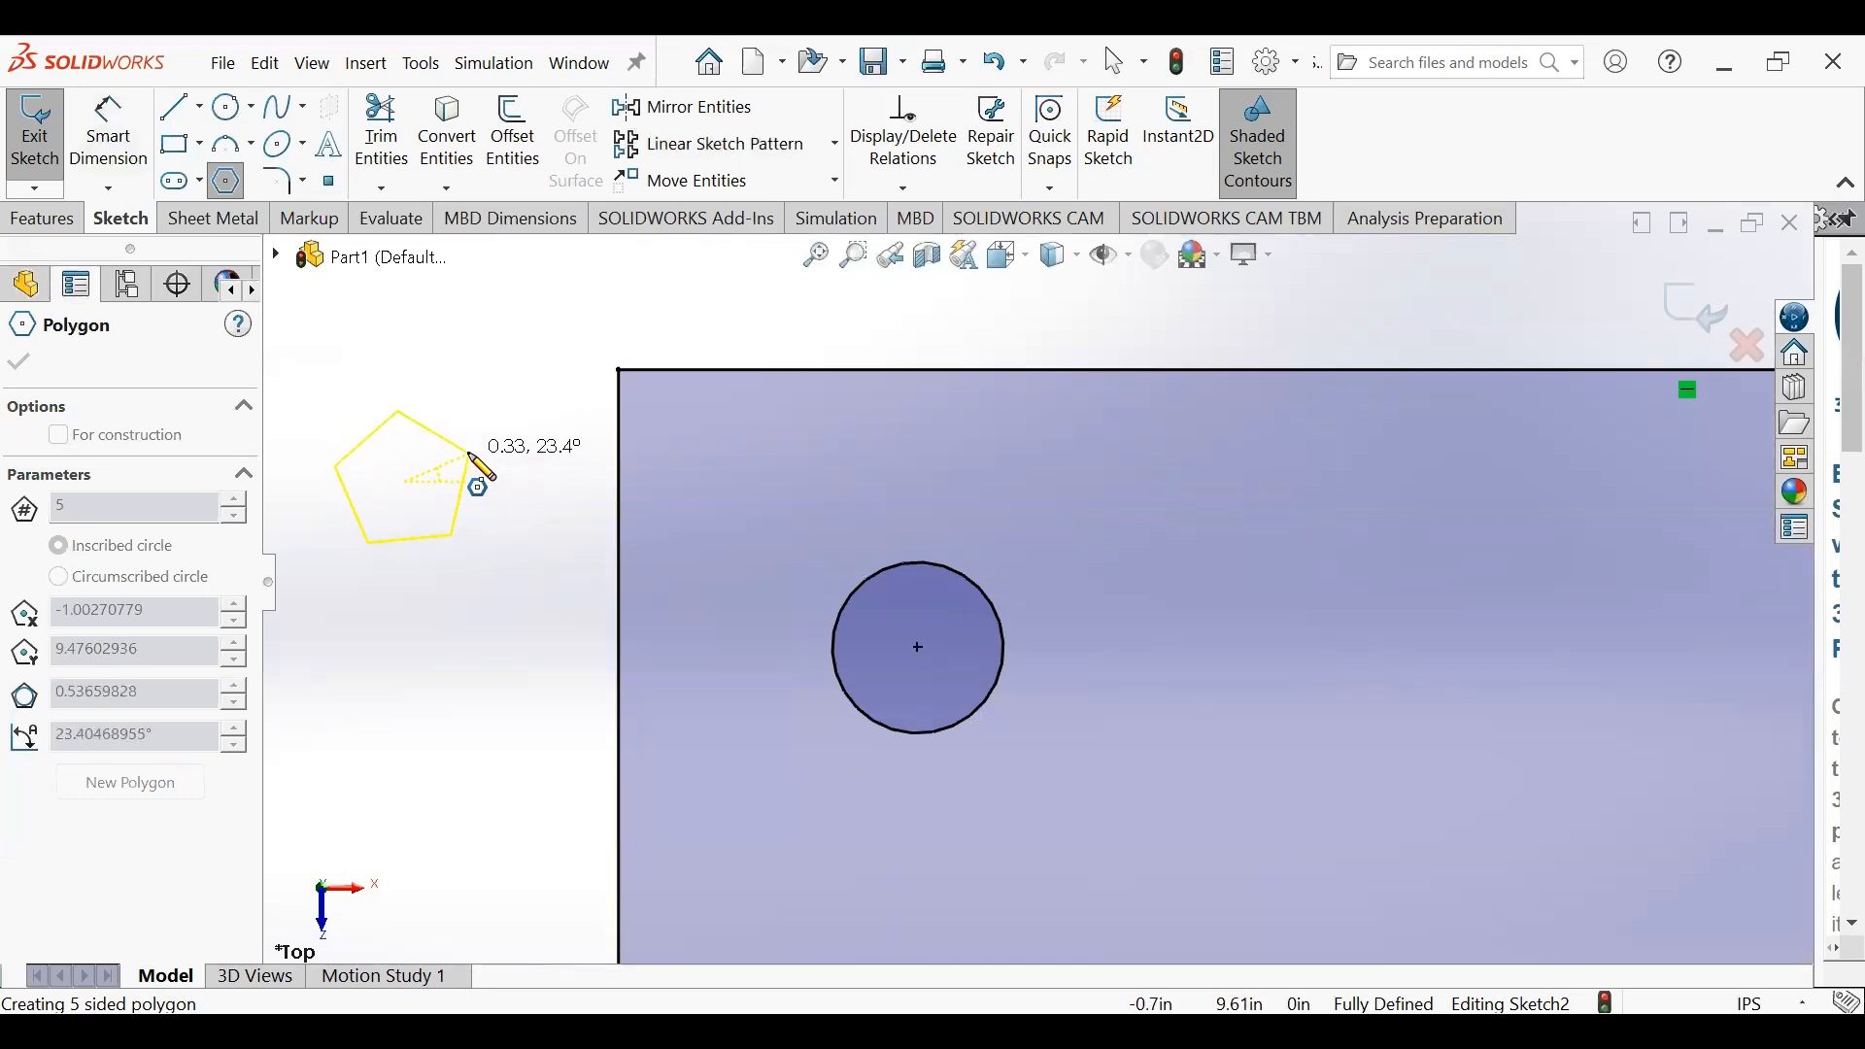
left_click_drag(469, 455, 468, 462)
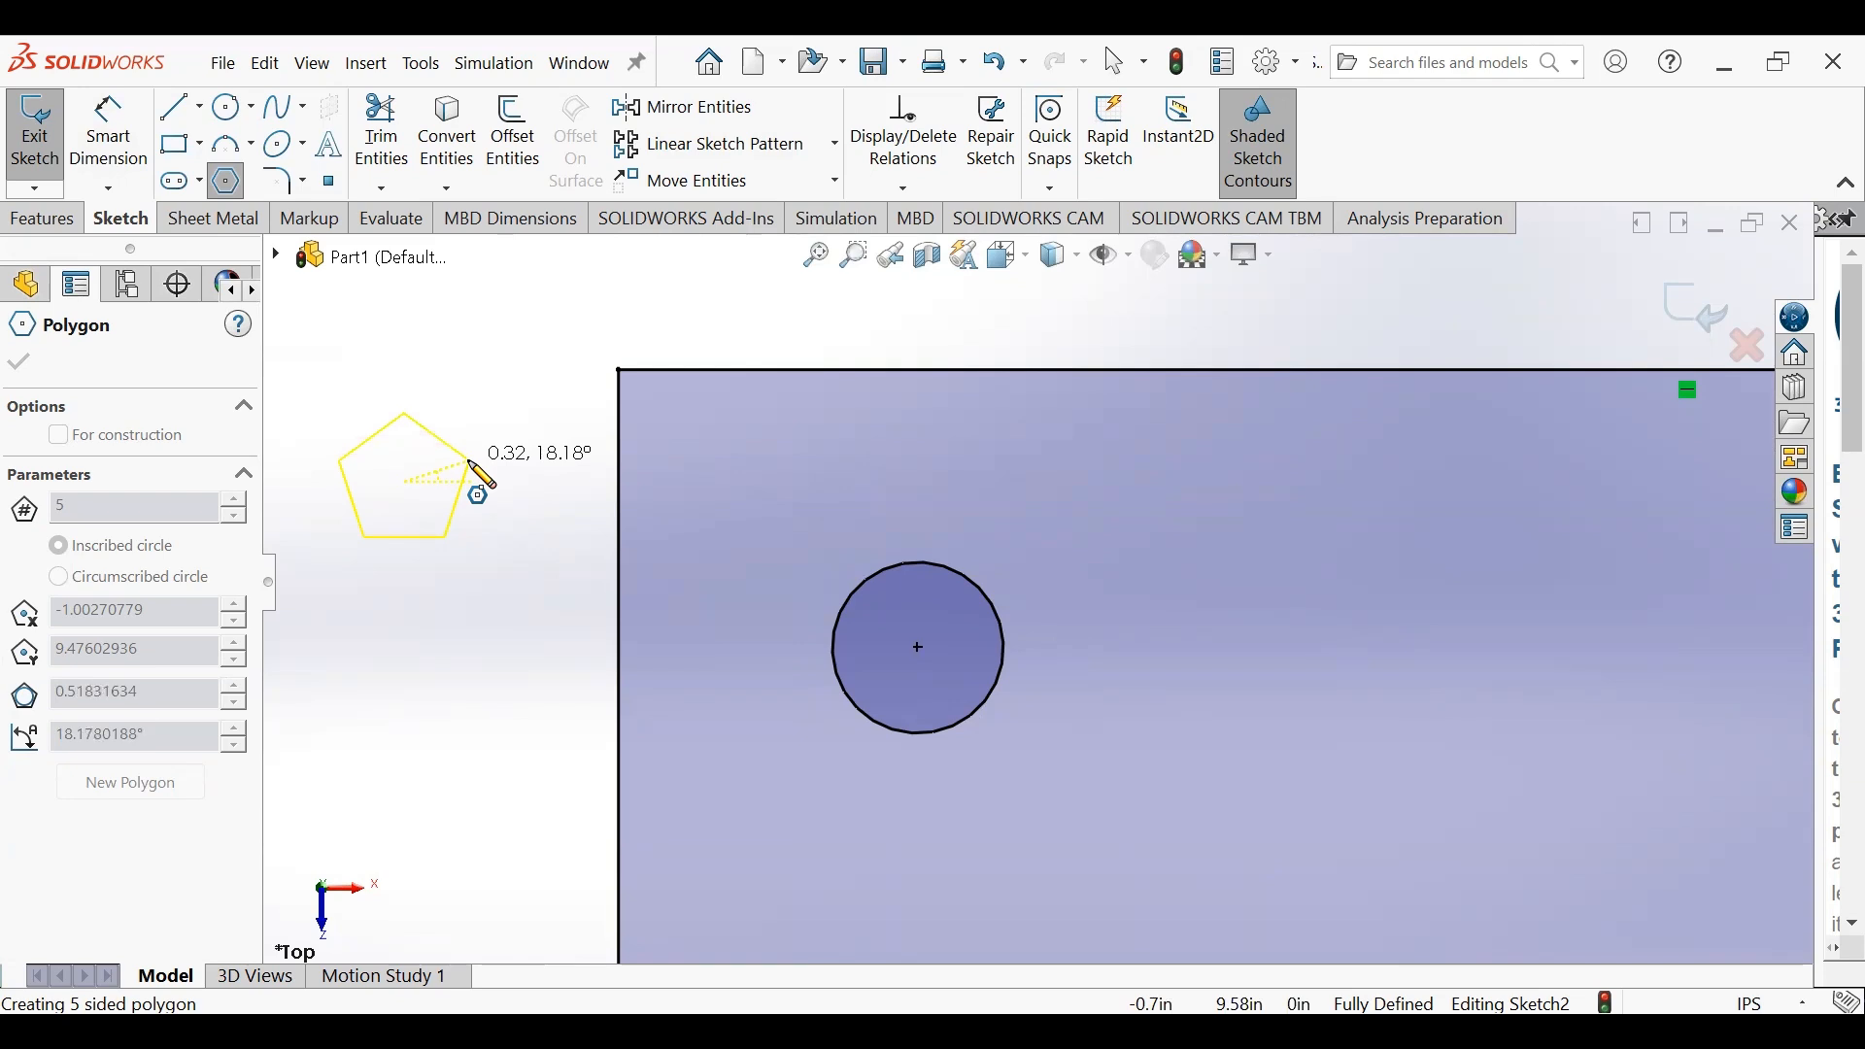
mouse_move(469, 464)
left_mouse_down()
mouse_move(446, 408)
mouse_move(480, 504)
mouse_move(475, 468)
left_mouse_up()
key("Escape")
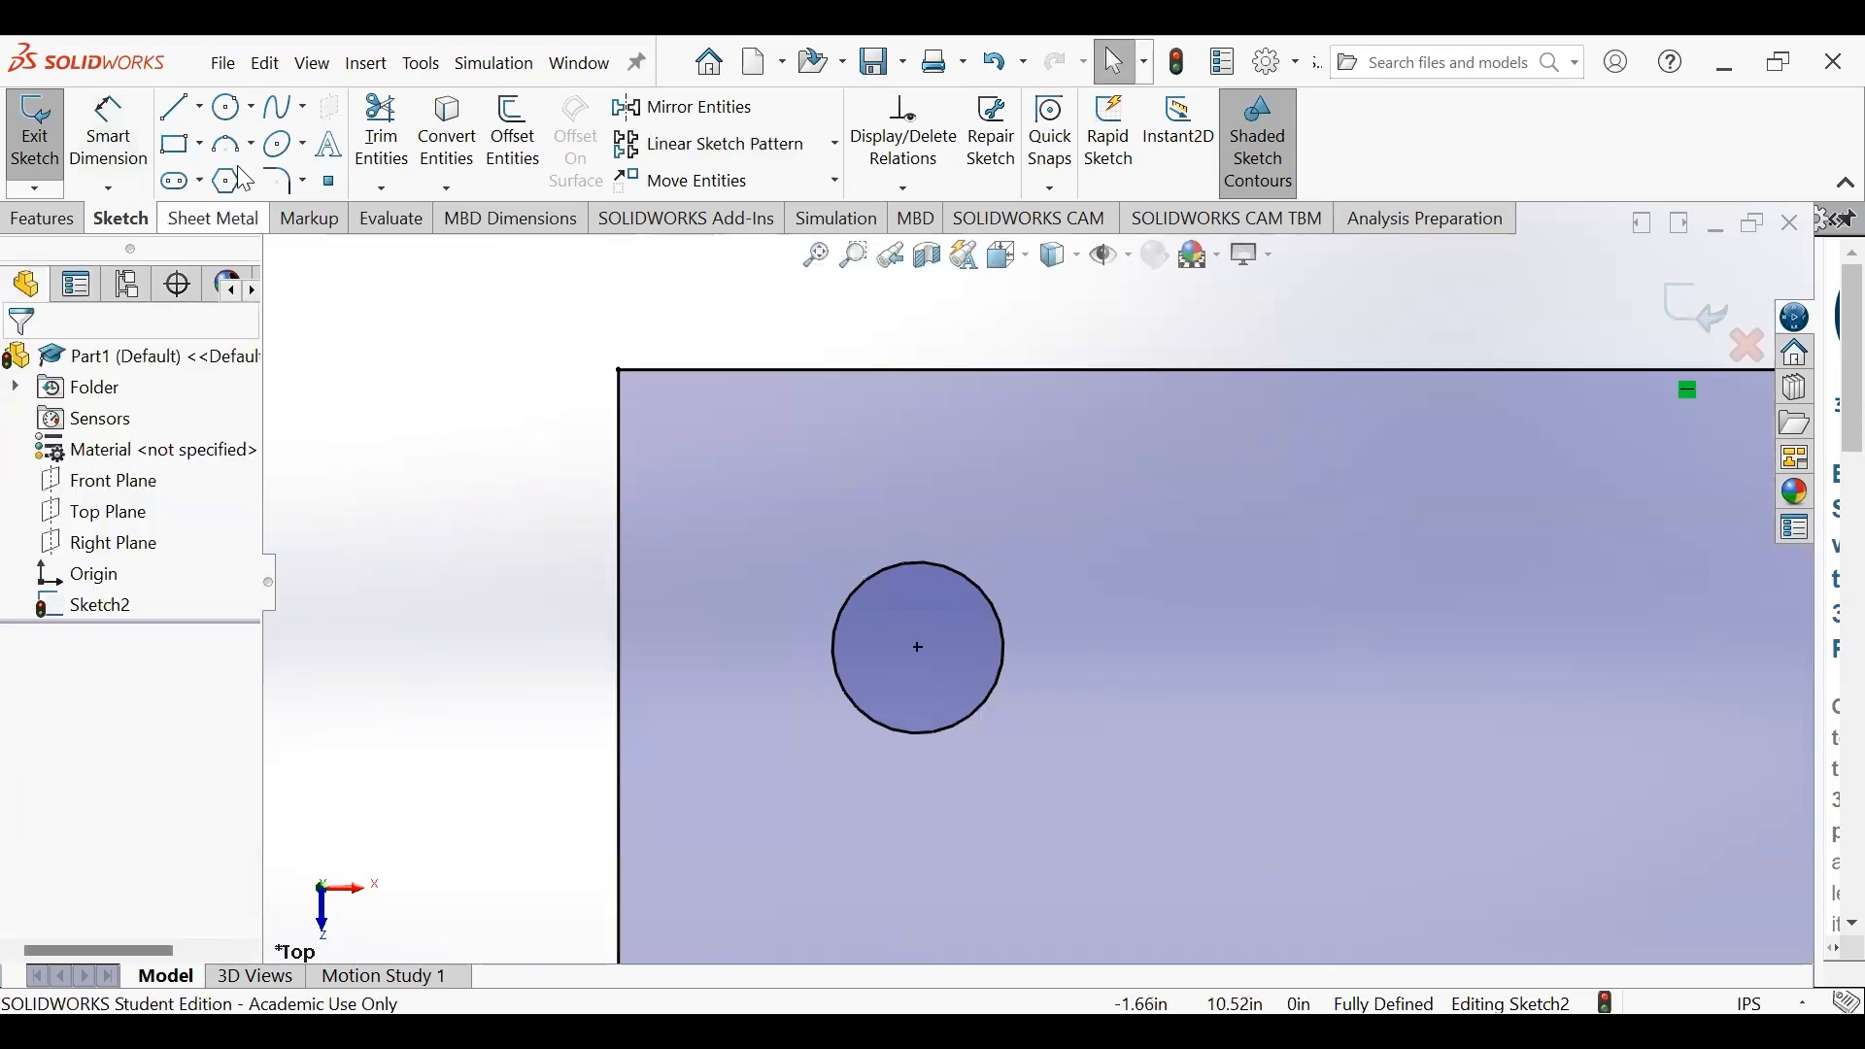
- Sketch a 5-sided inscribed-circle polygon up and left of the 0.80 in circle, about 0.17 in in circle diameter at 270°
left_click(228, 180)
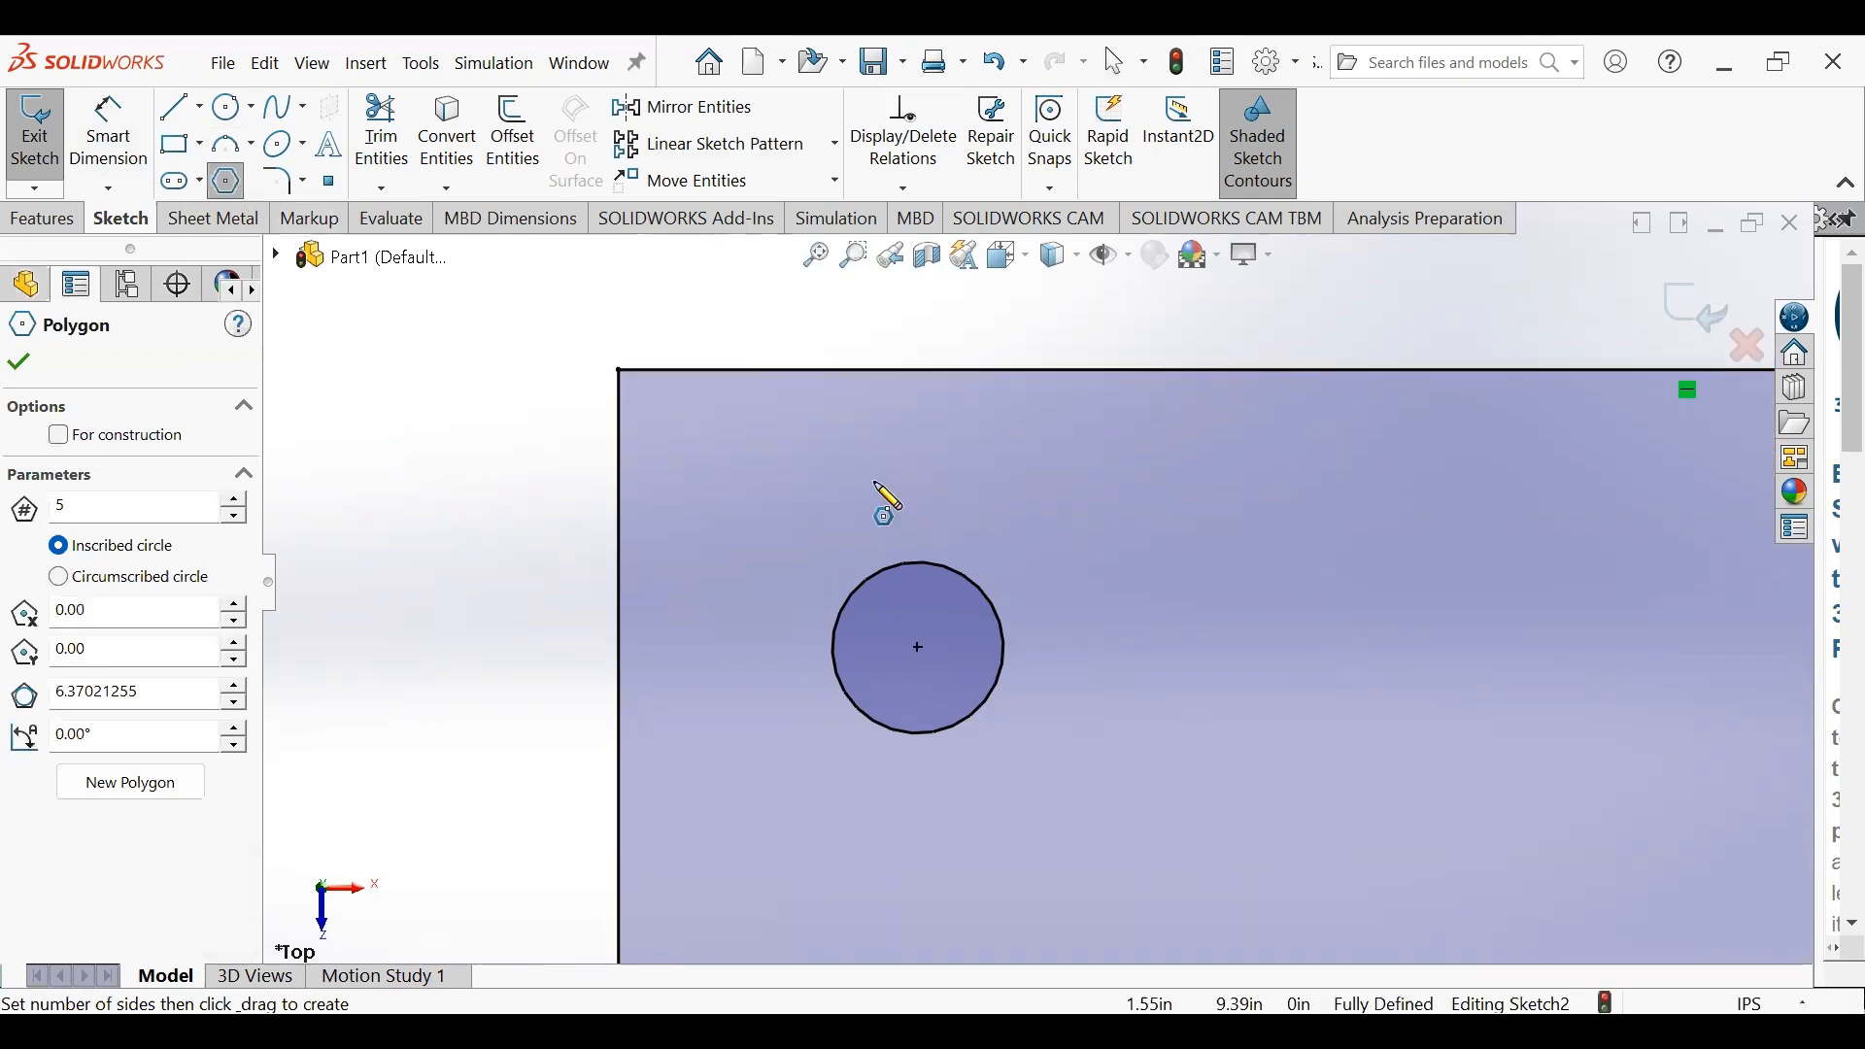
mouse_move(803, 464)
left_mouse_down()
mouse_move(835, 496)
mouse_move(763, 530)
mouse_move(783, 442)
mouse_move(823, 451)
mouse_move(802, 486)
left_mouse_up()
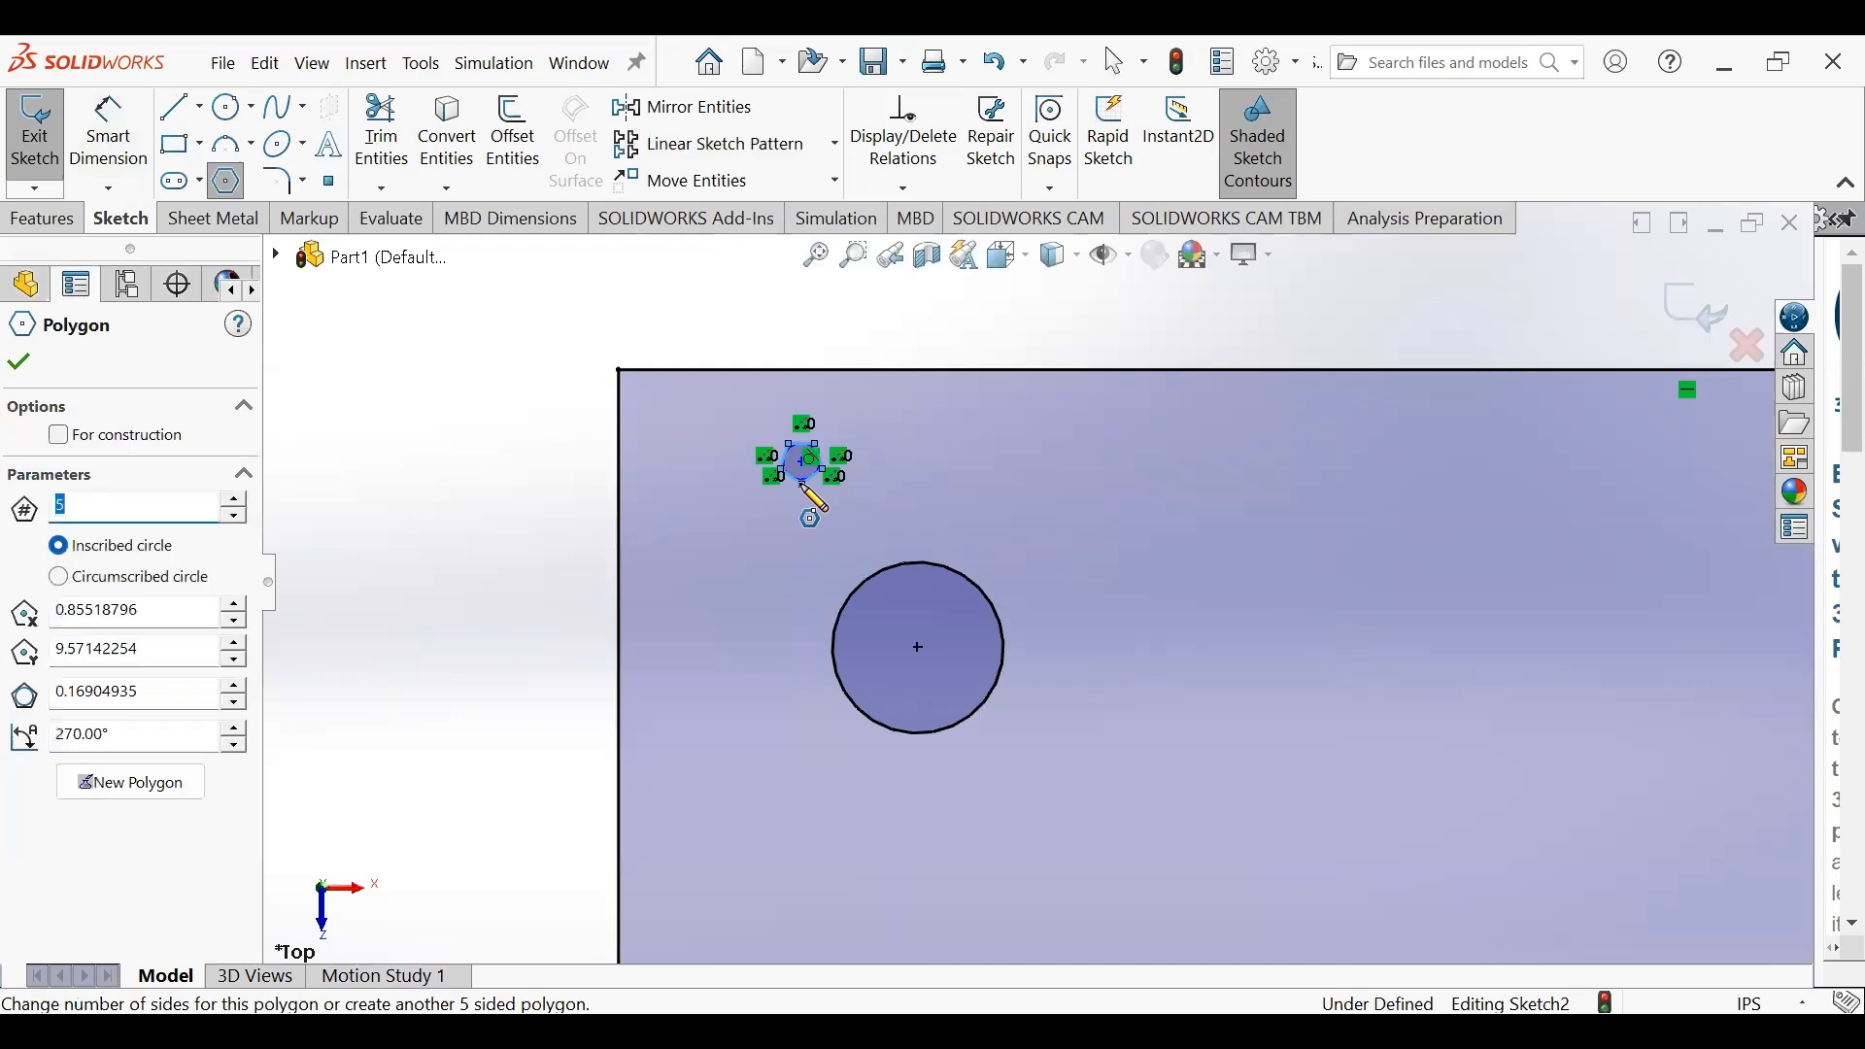
key("Escape")
- Dimension the diameter of the pentagon's inscribed circle at 0.1 in
left_click(86, 160)
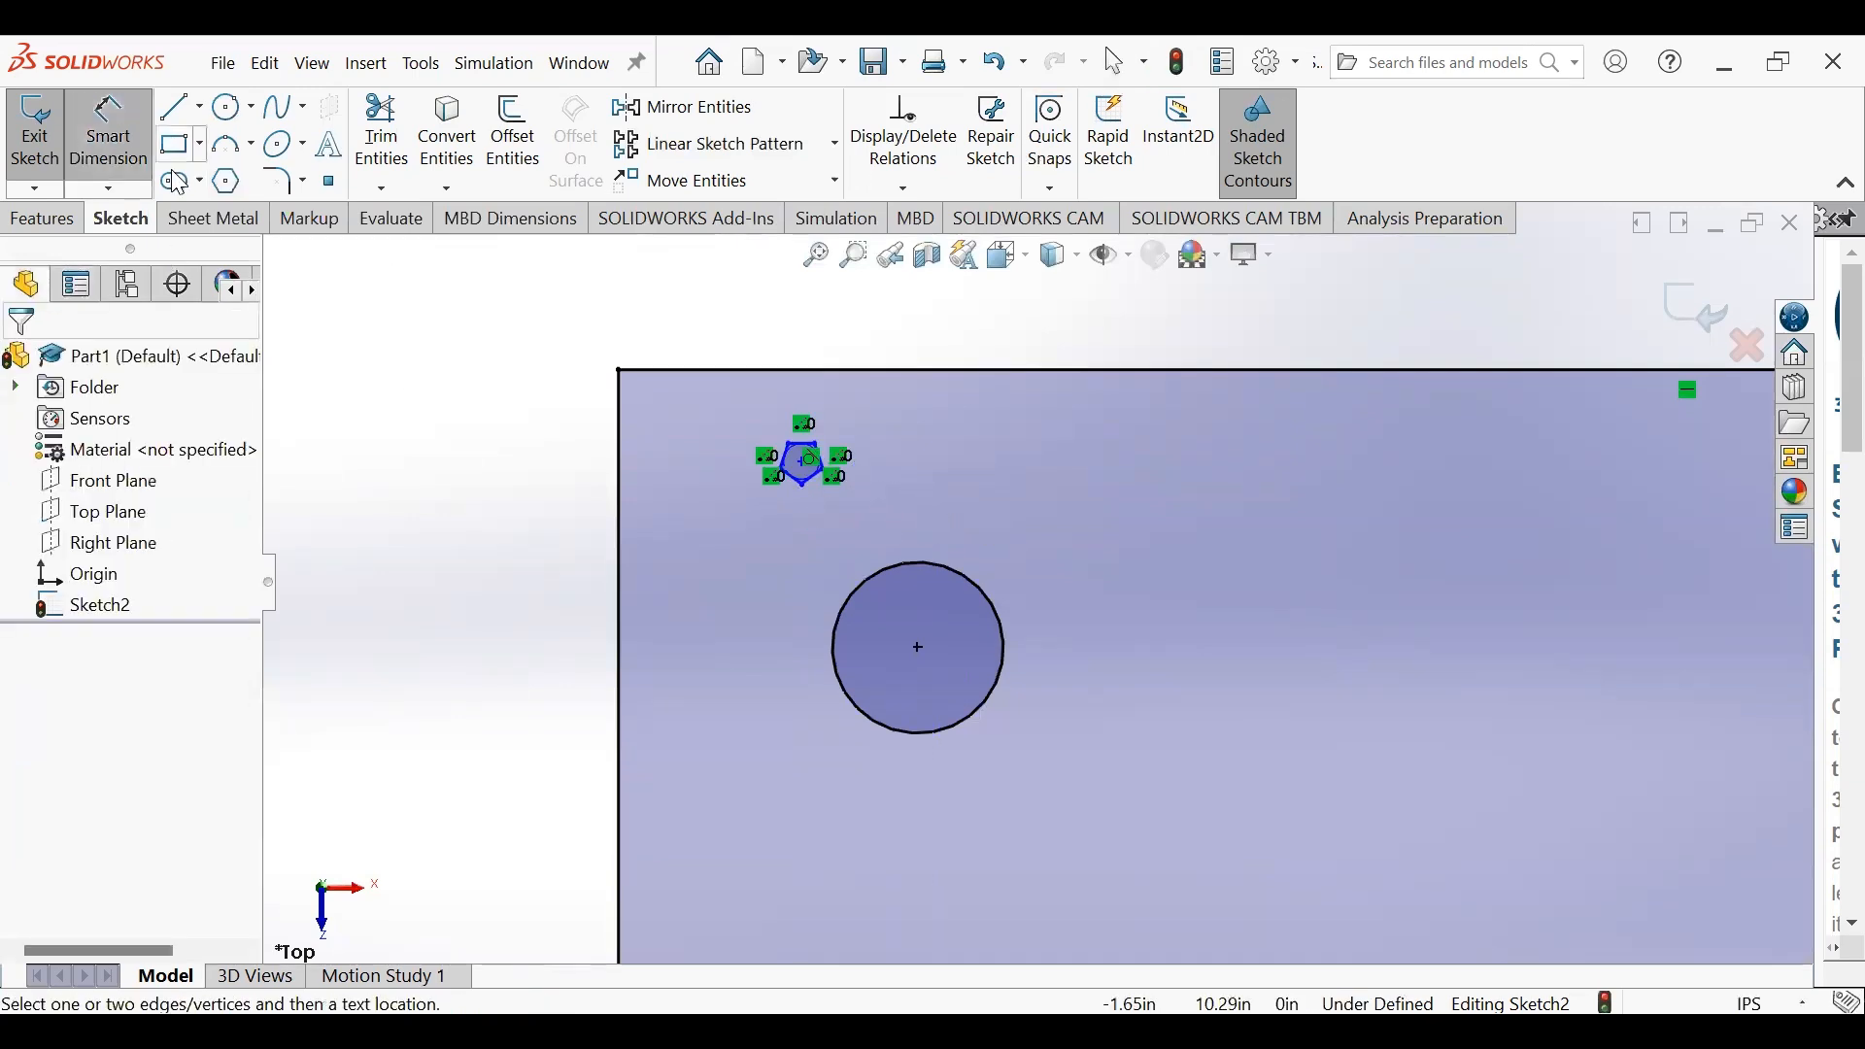
scroll(806, 476, "down", 5)
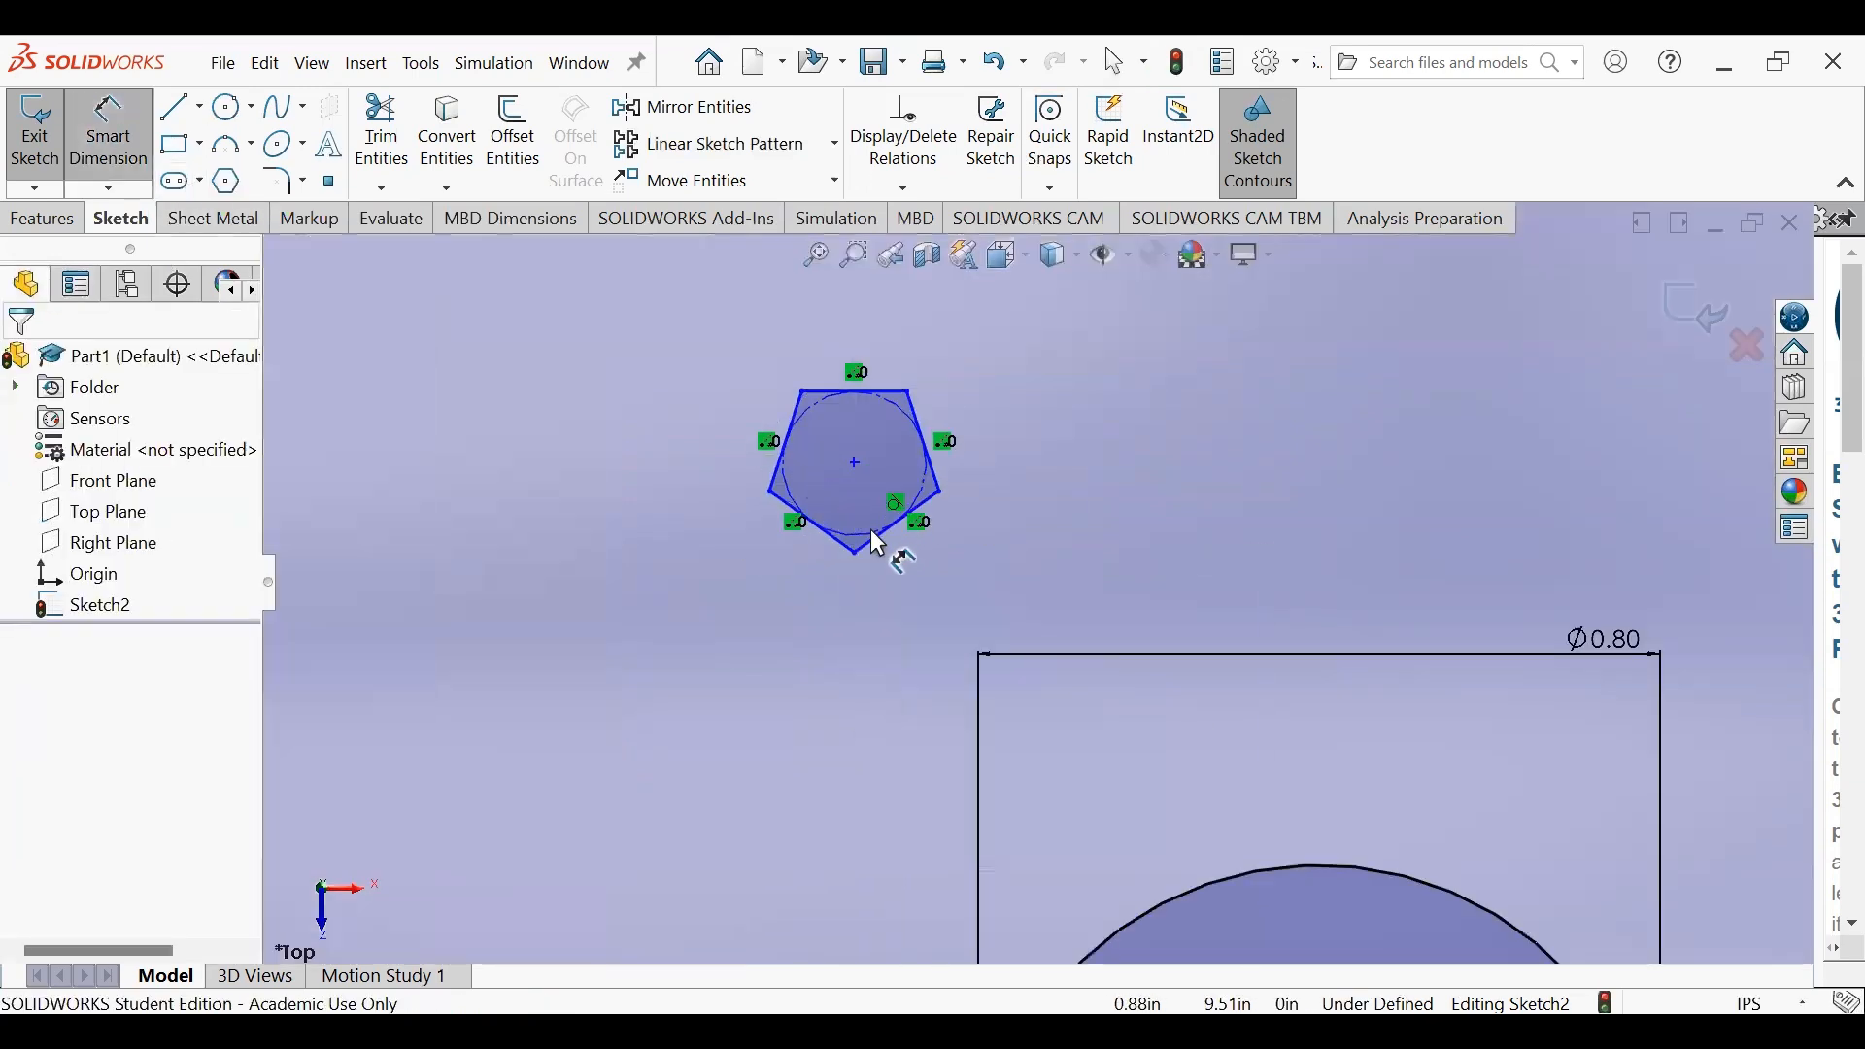
left_click(905, 555)
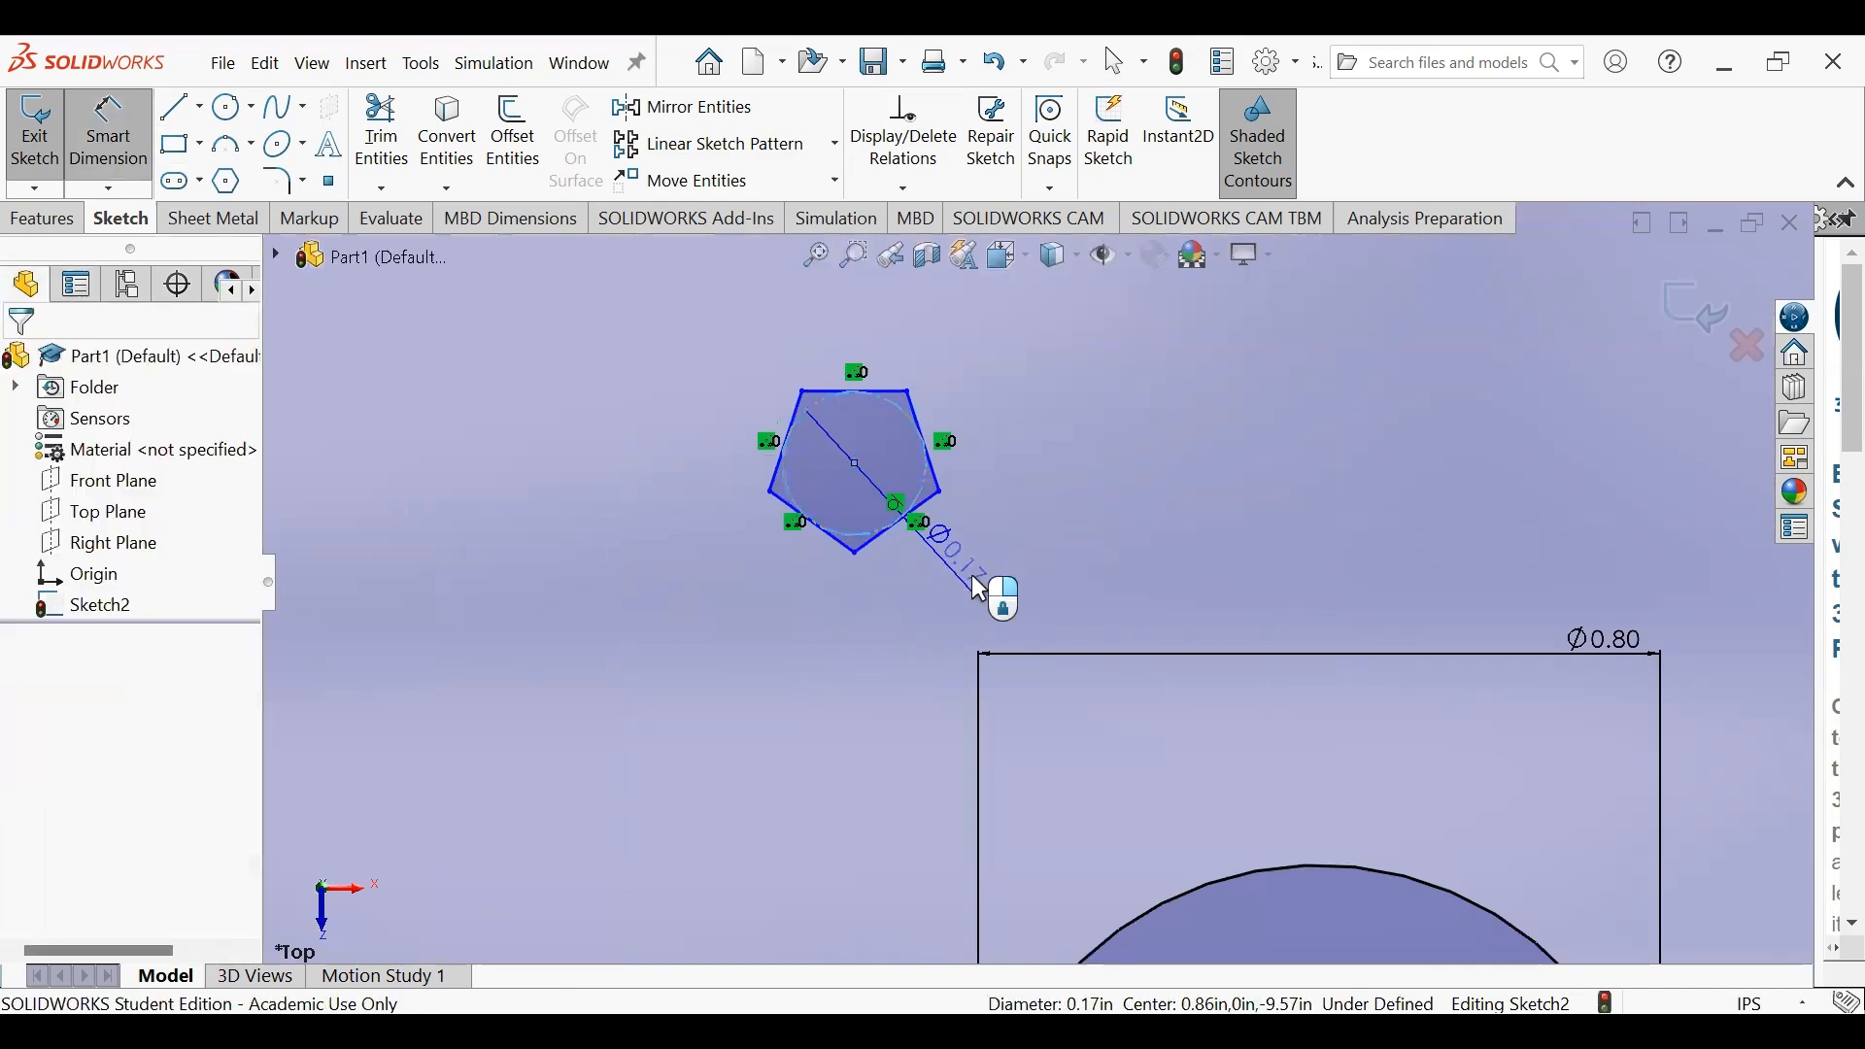
left_click(1023, 609)
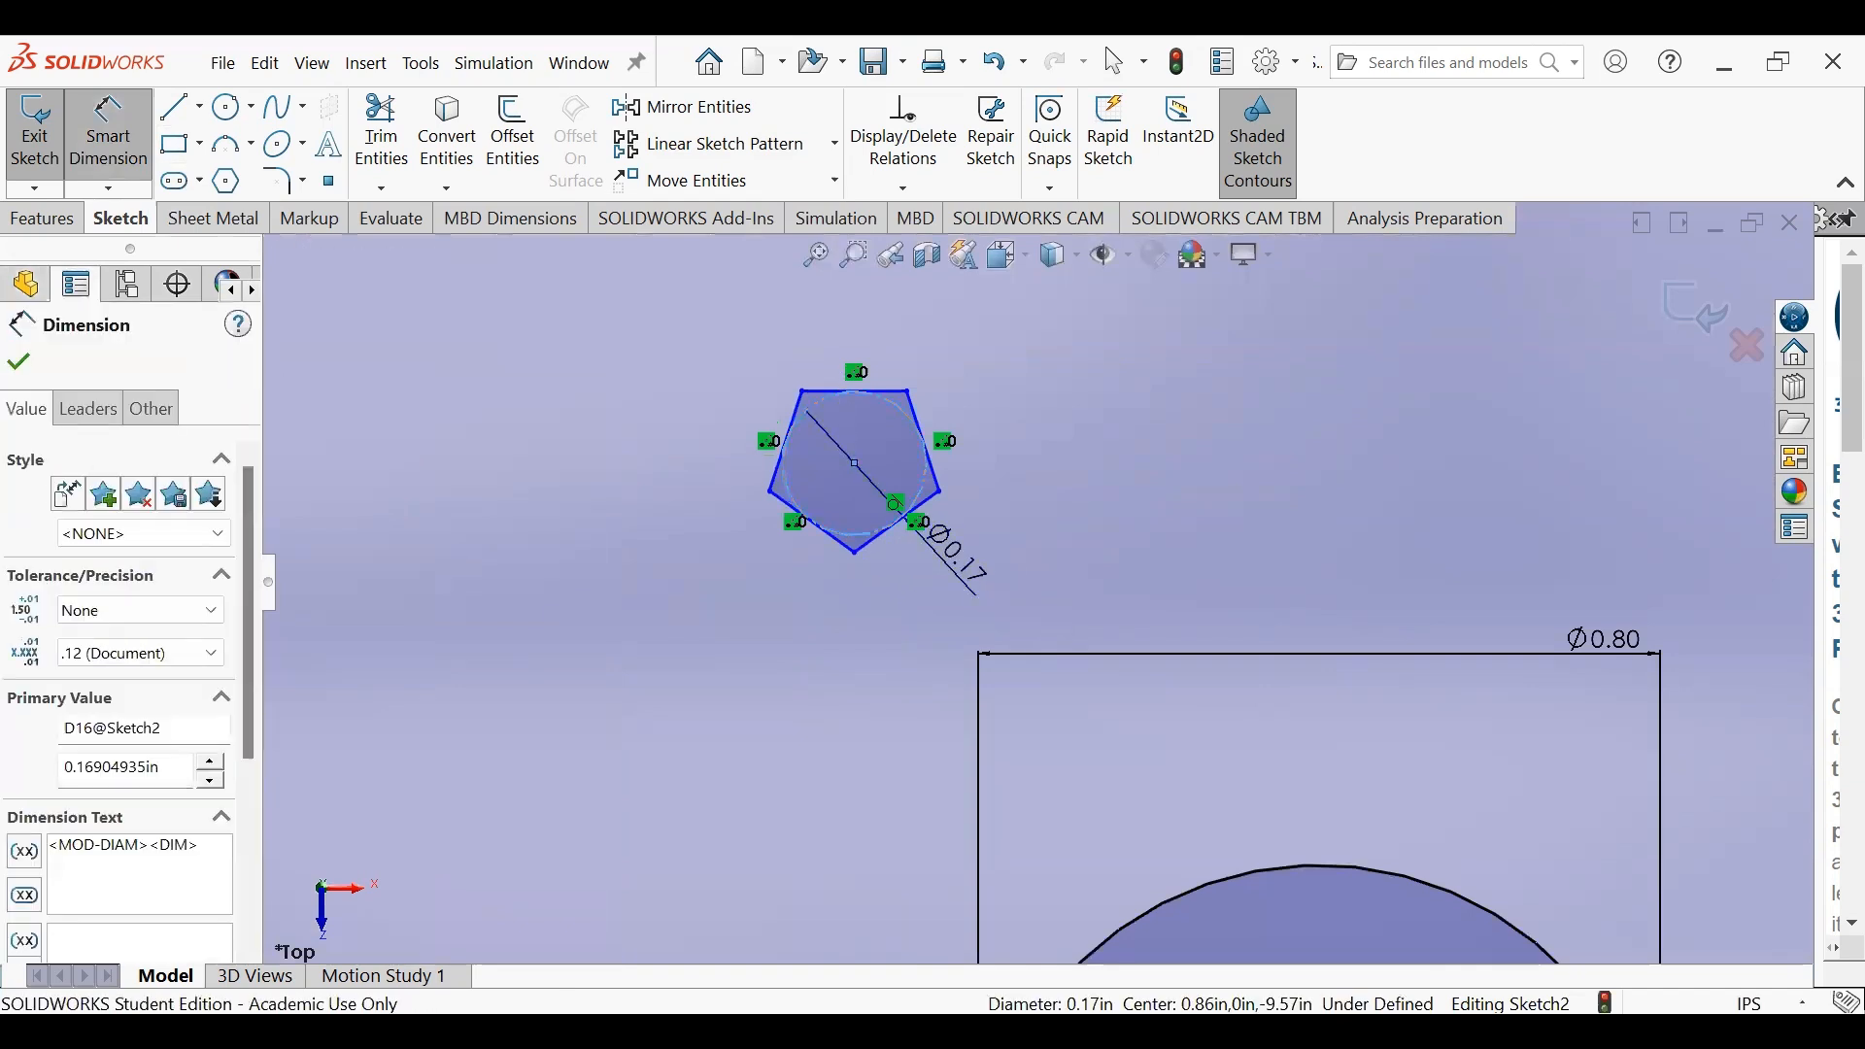
type(".1")
key("Return")
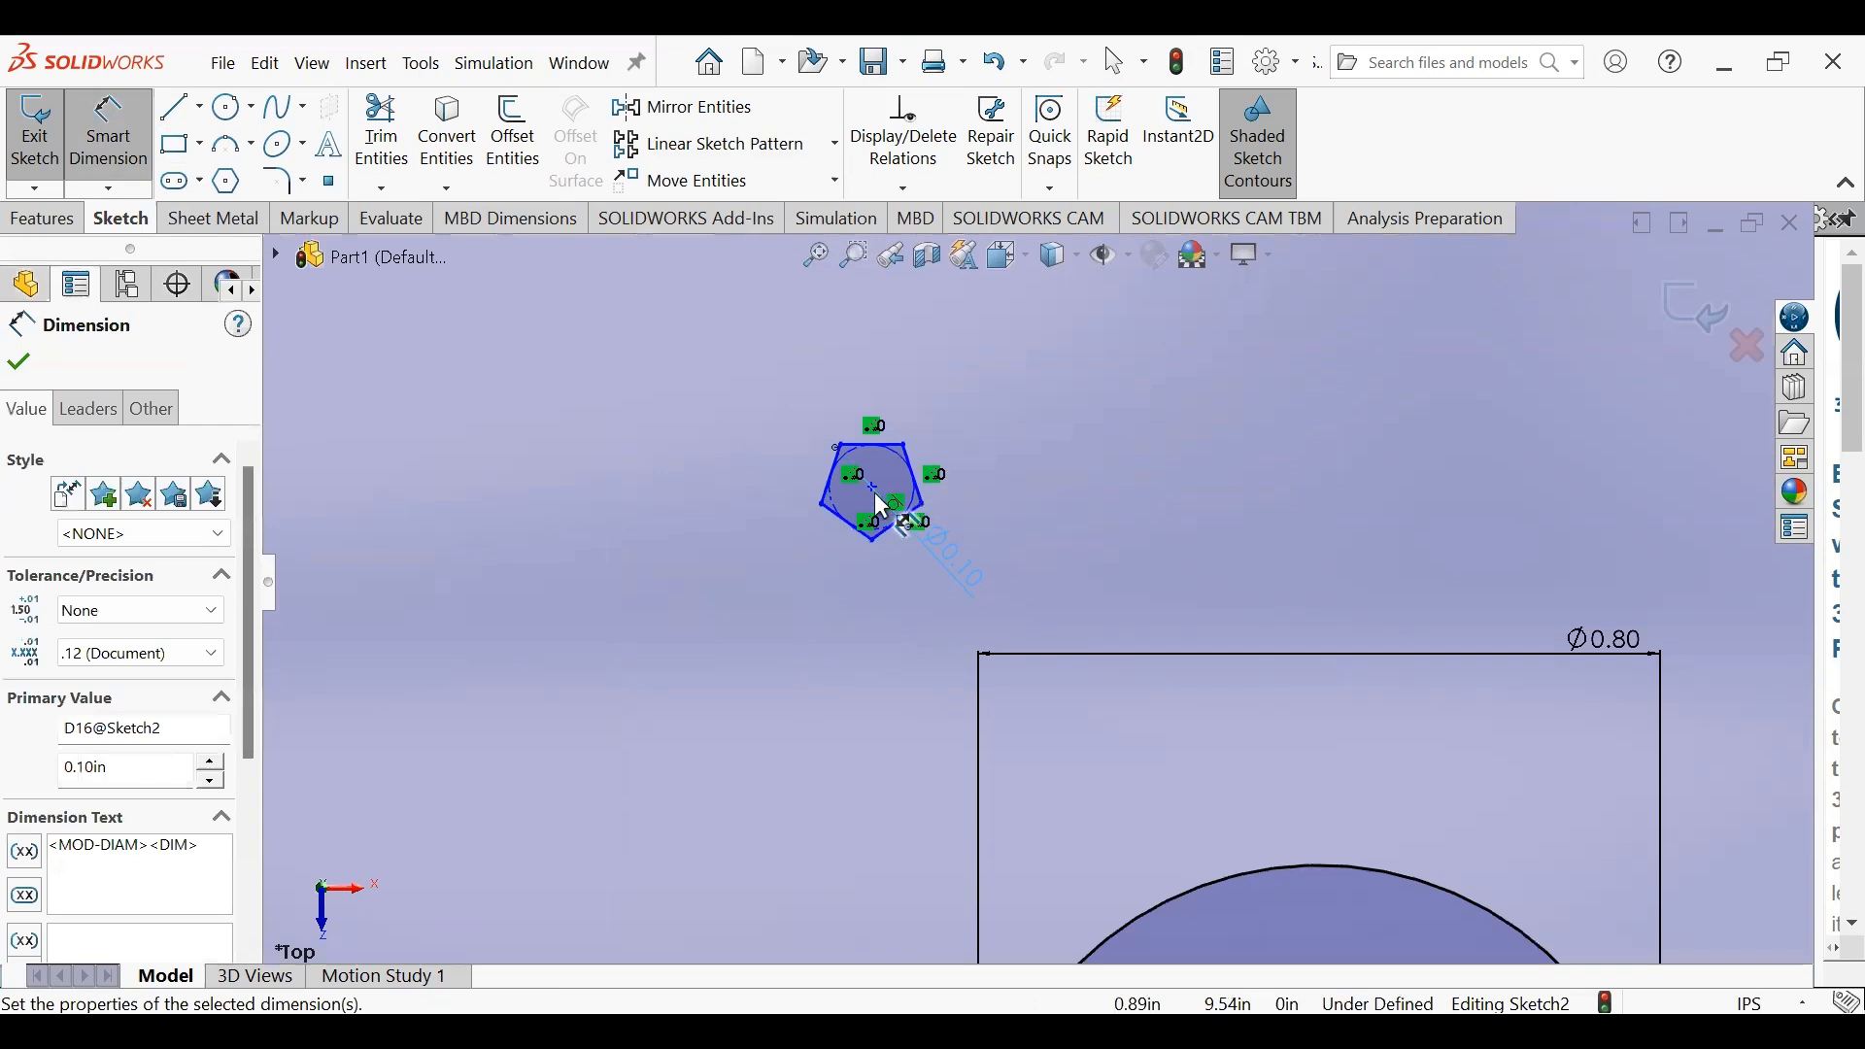
- Dimension the pentagon's center 0.8 in from the square's left edge
left_click(872, 484)
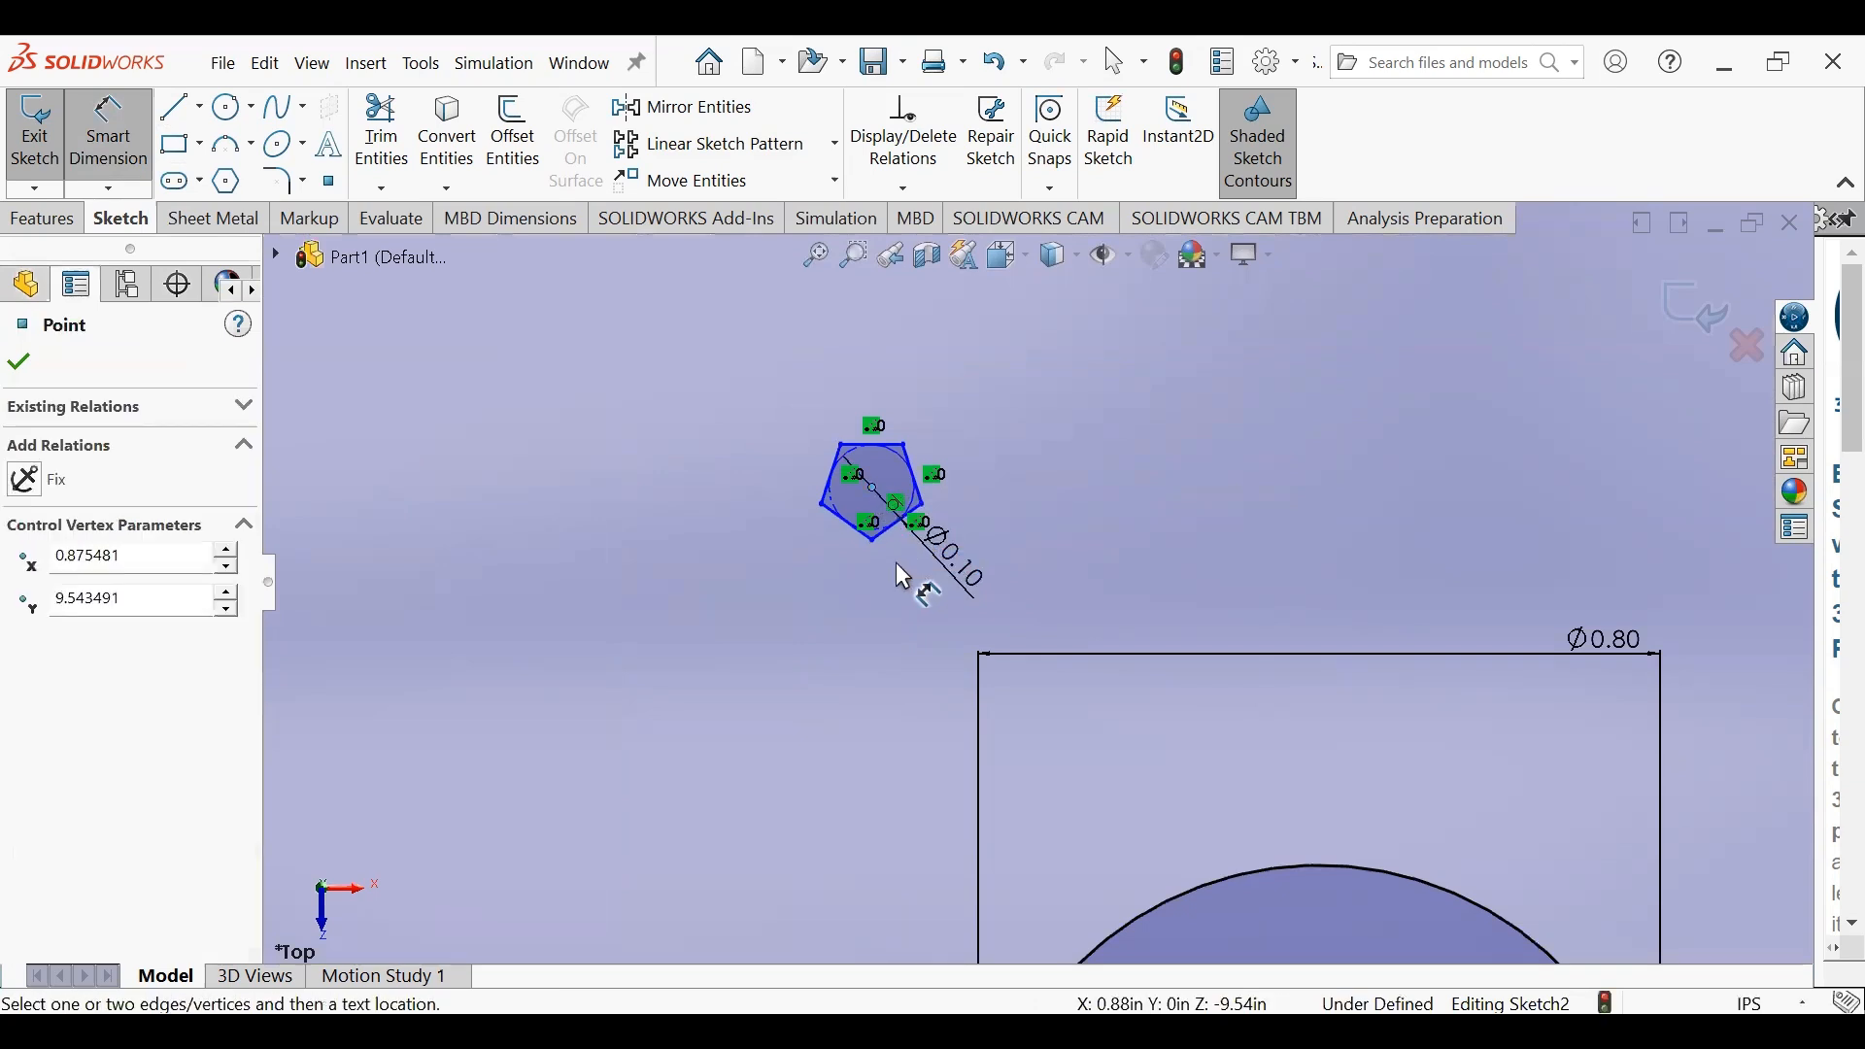
scroll(894, 561, "up", 2)
left_click(402, 509)
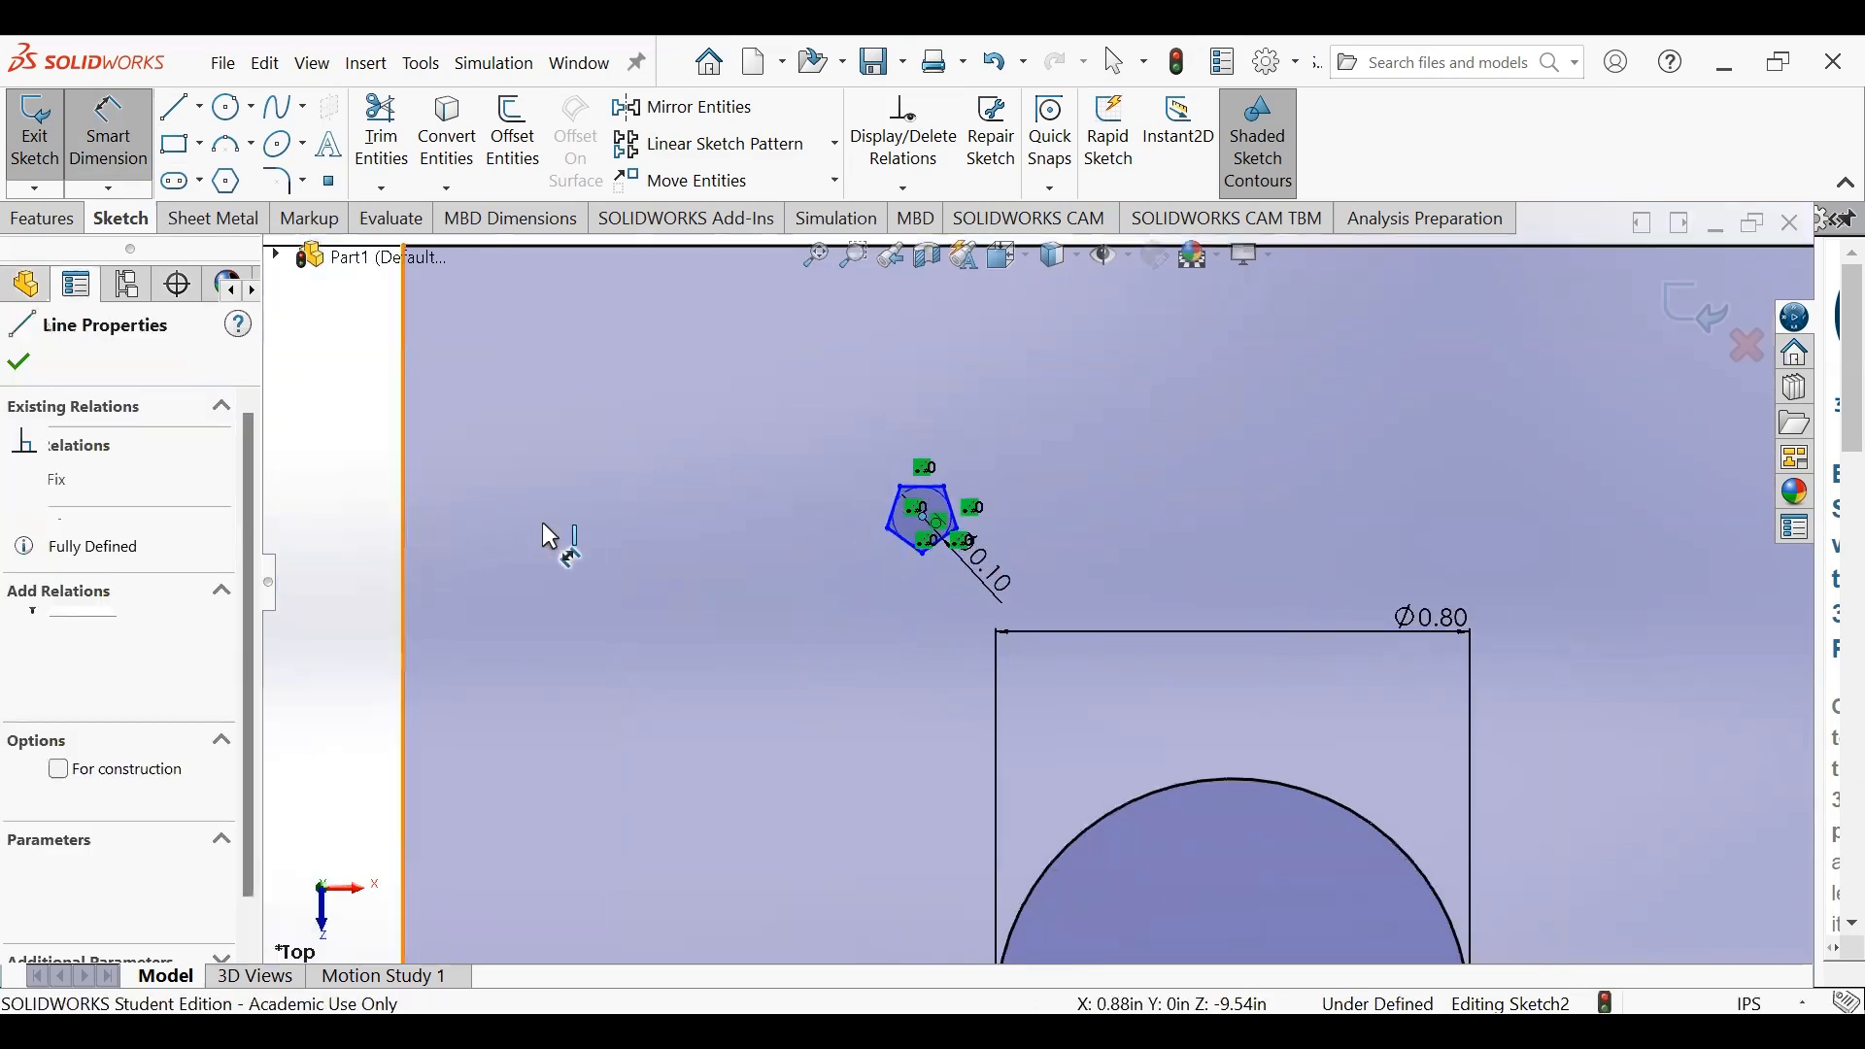
left_click(591, 541)
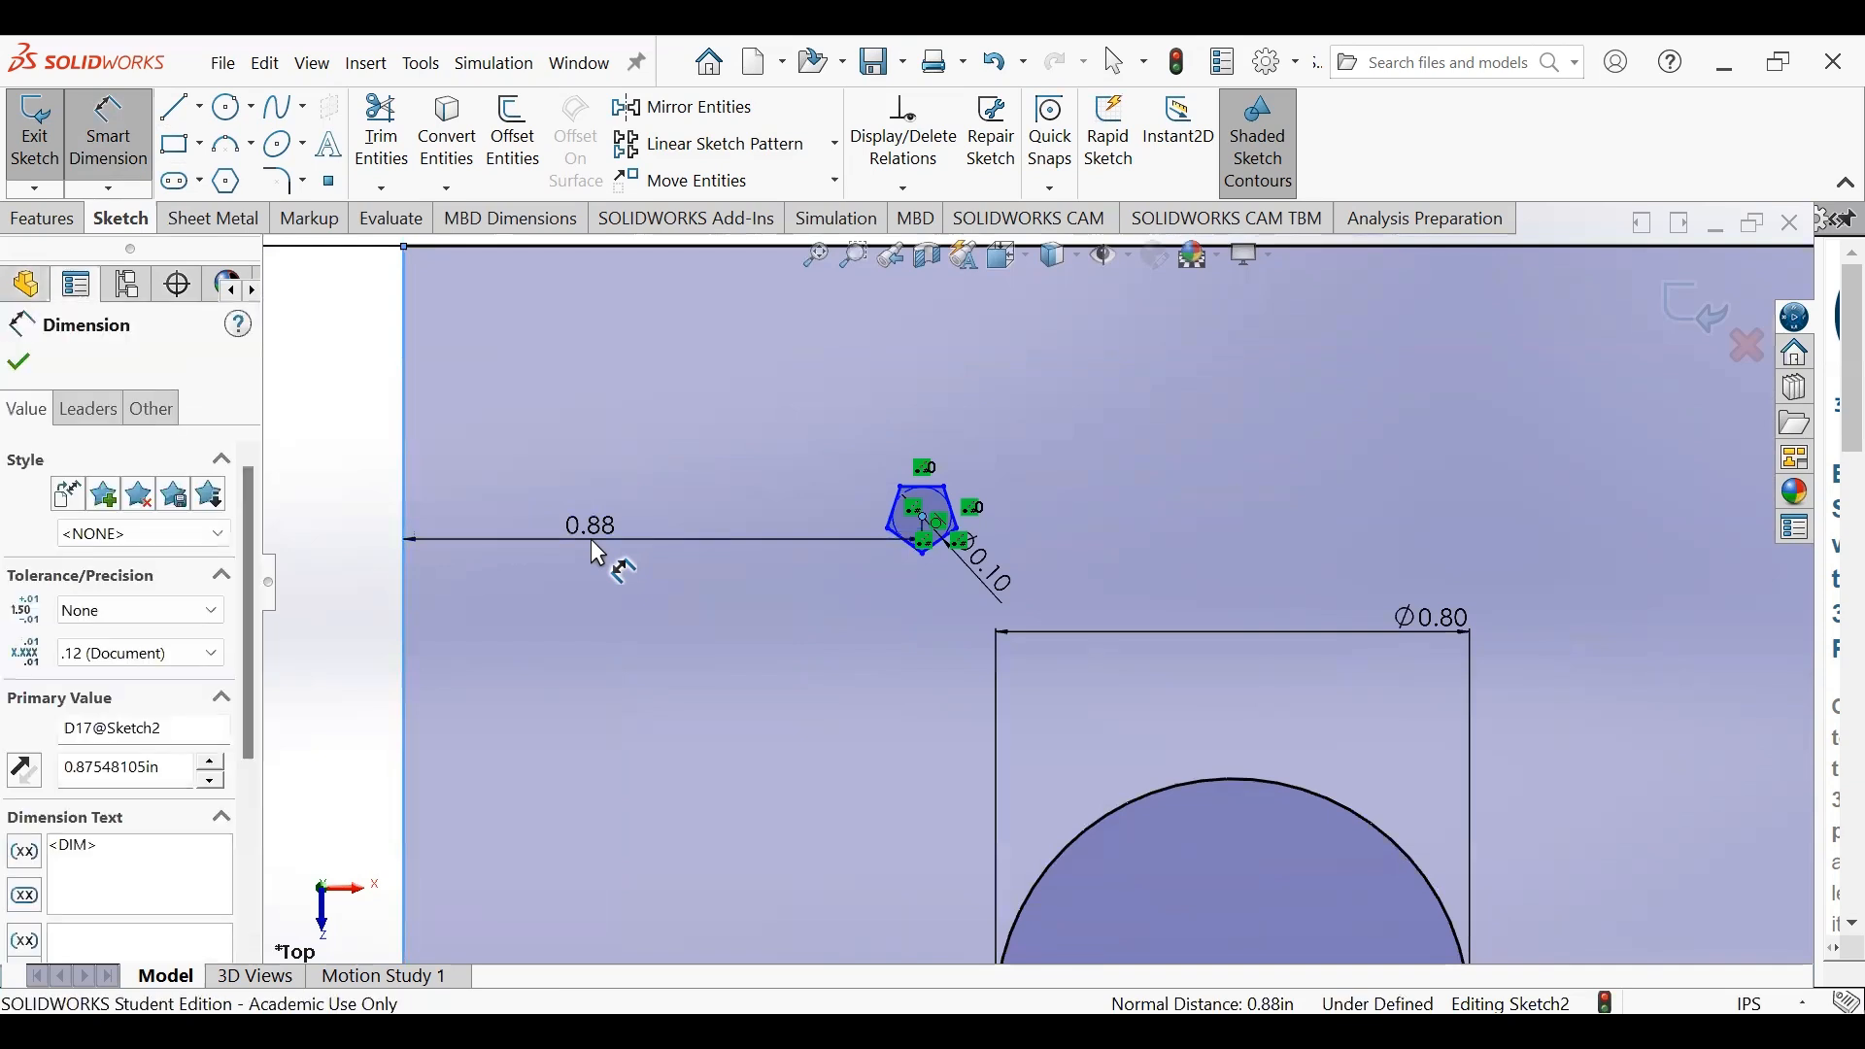
type(".8")
key("Return")
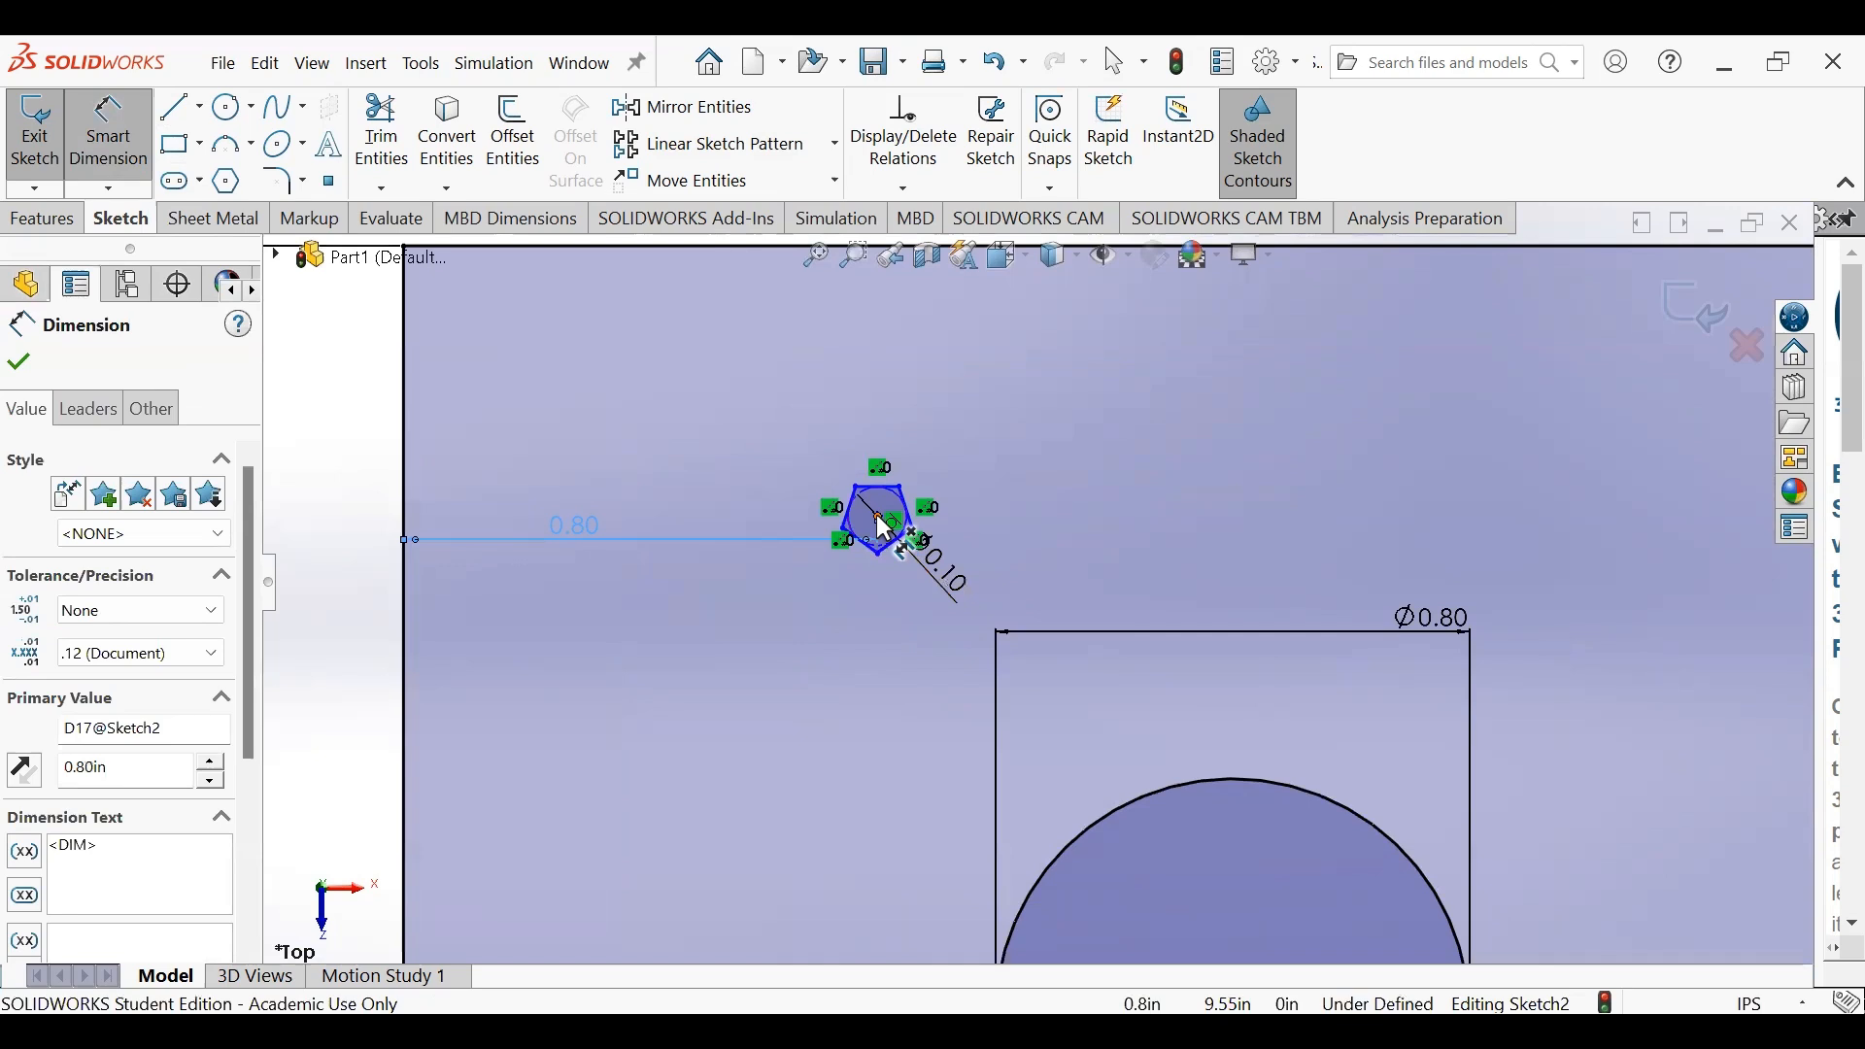
- Dimension the pentagon's center 0.6 in below the square's top edge
left_click(879, 521)
scroll(906, 418, "up", 3)
left_click(888, 398)
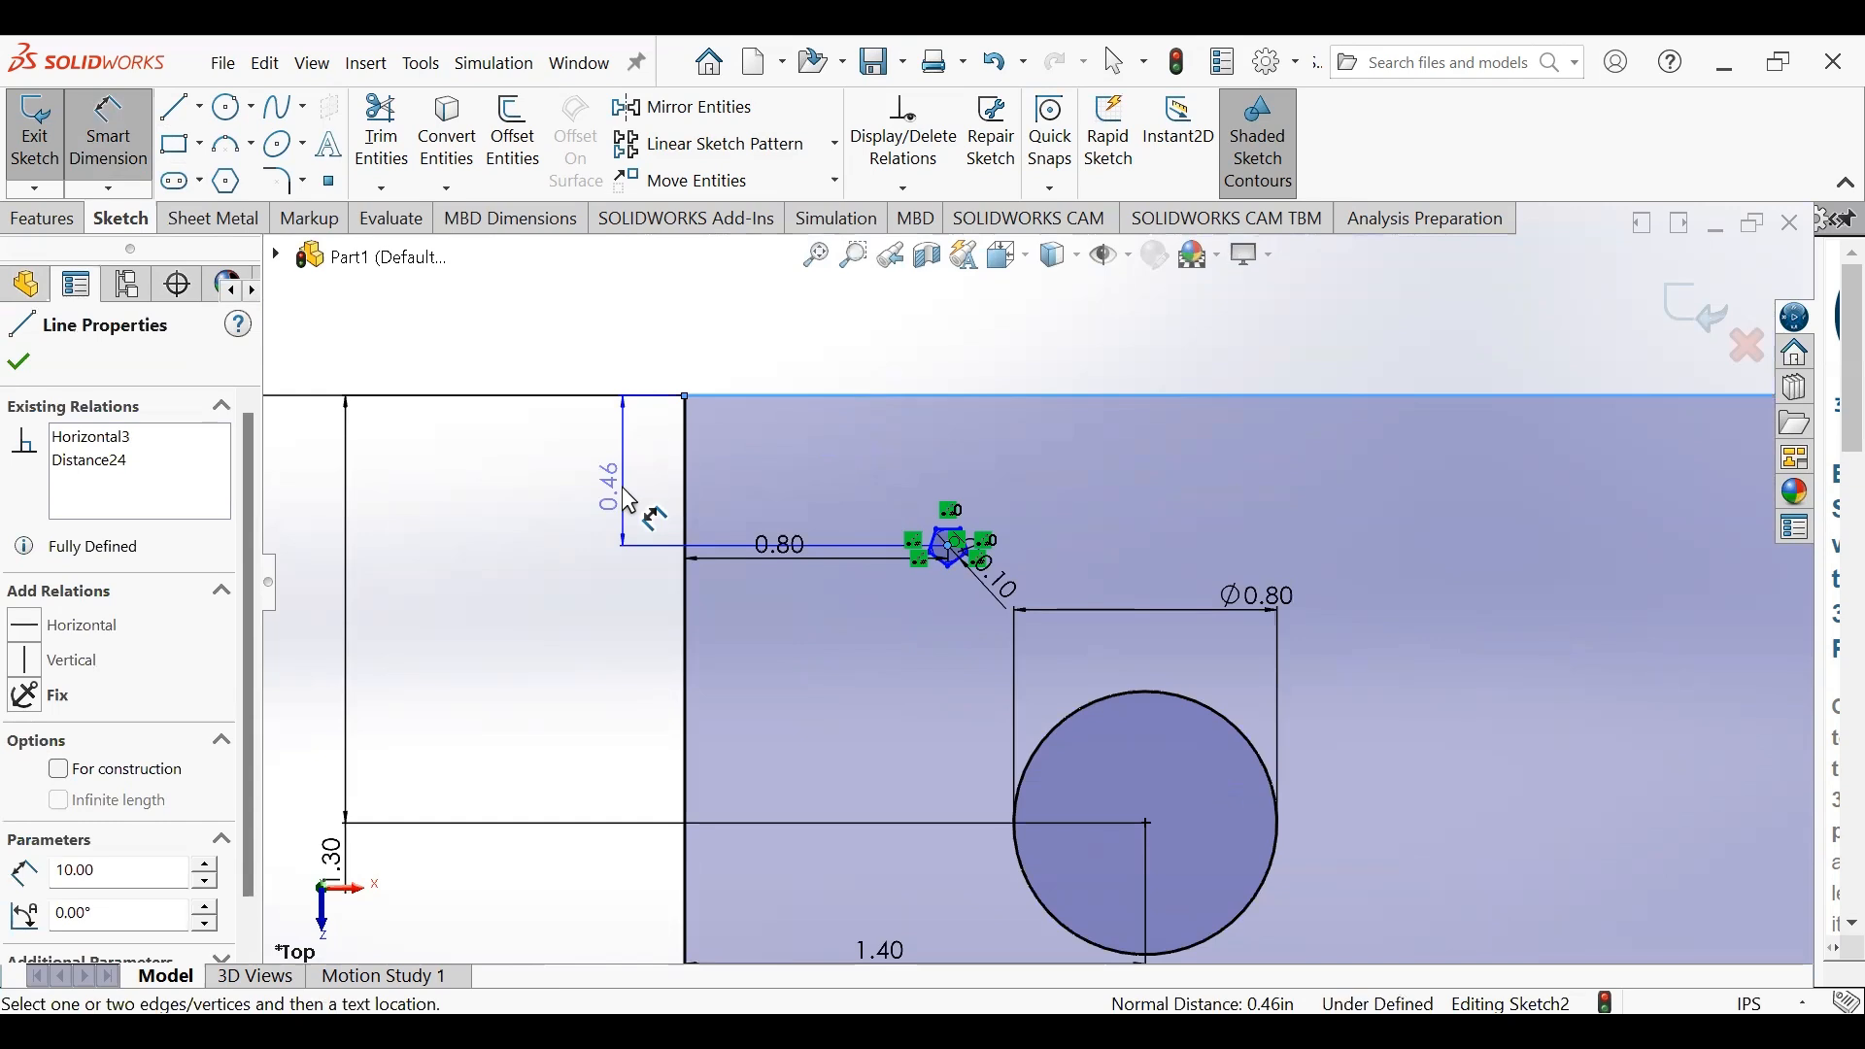
left_click(629, 500)
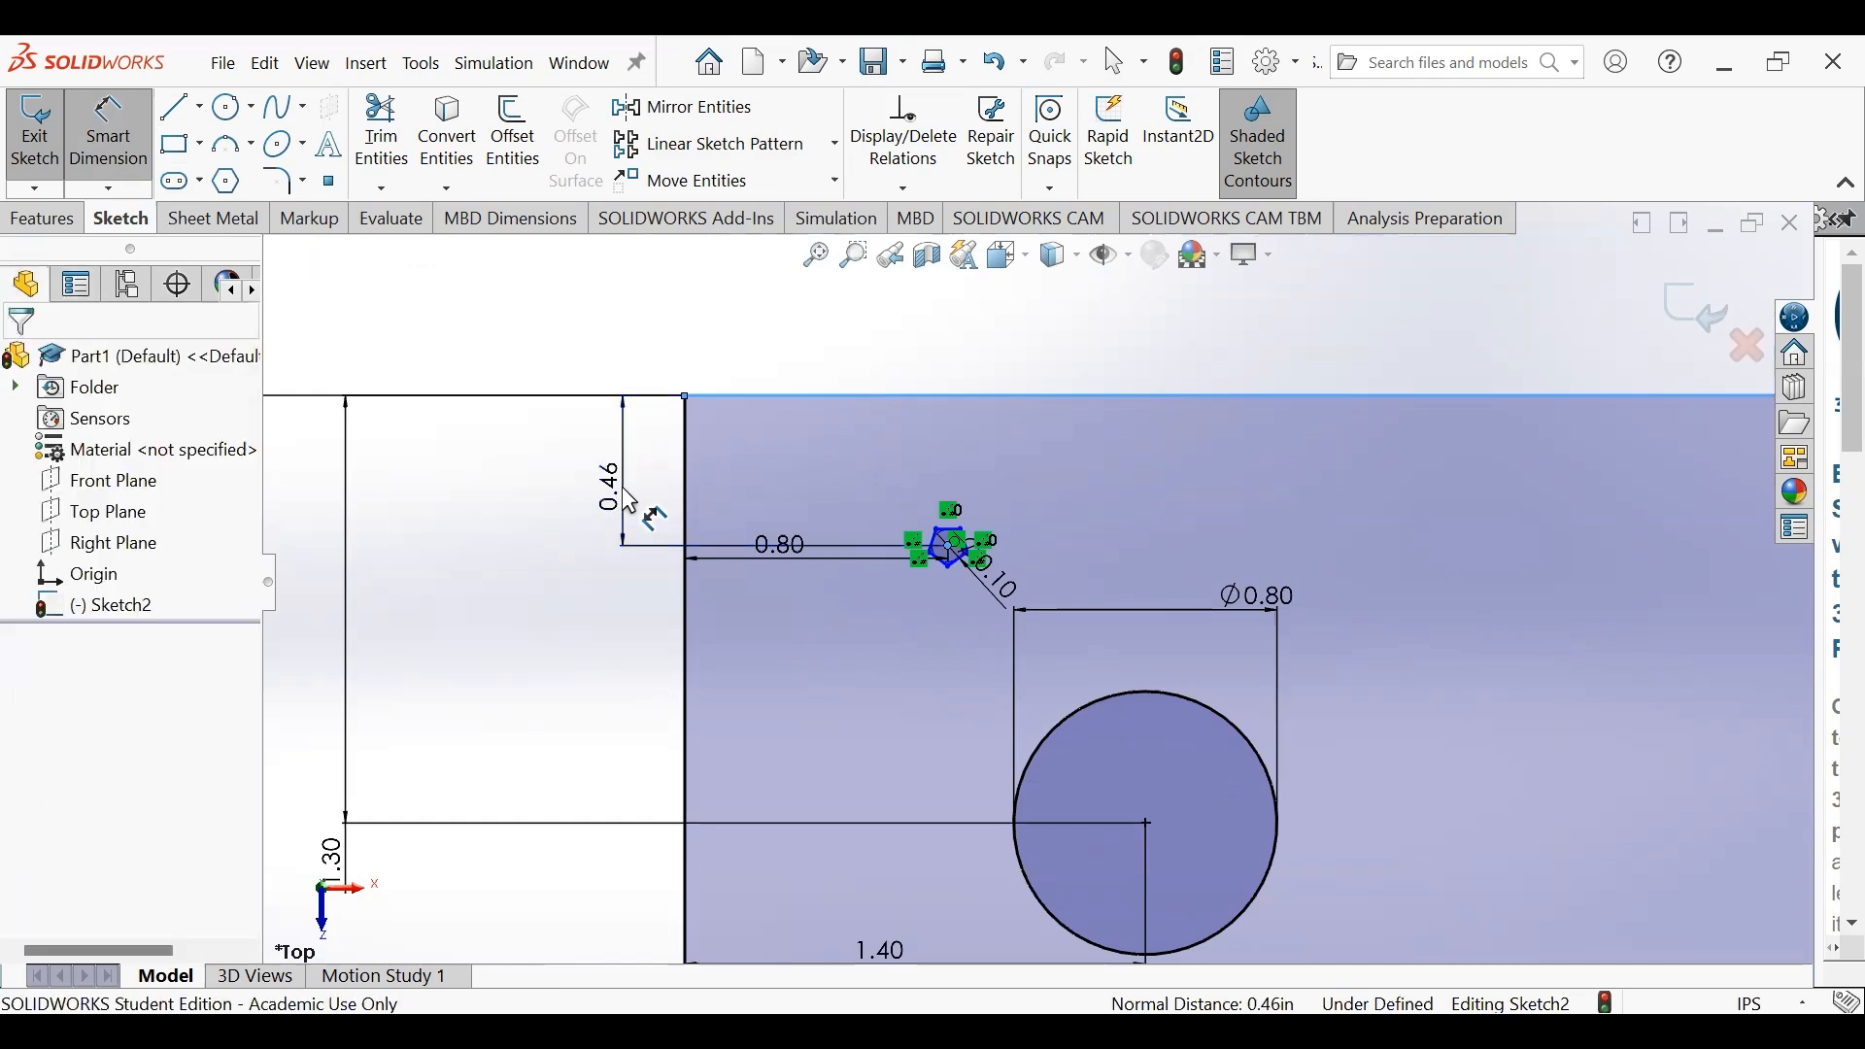
type("0.")
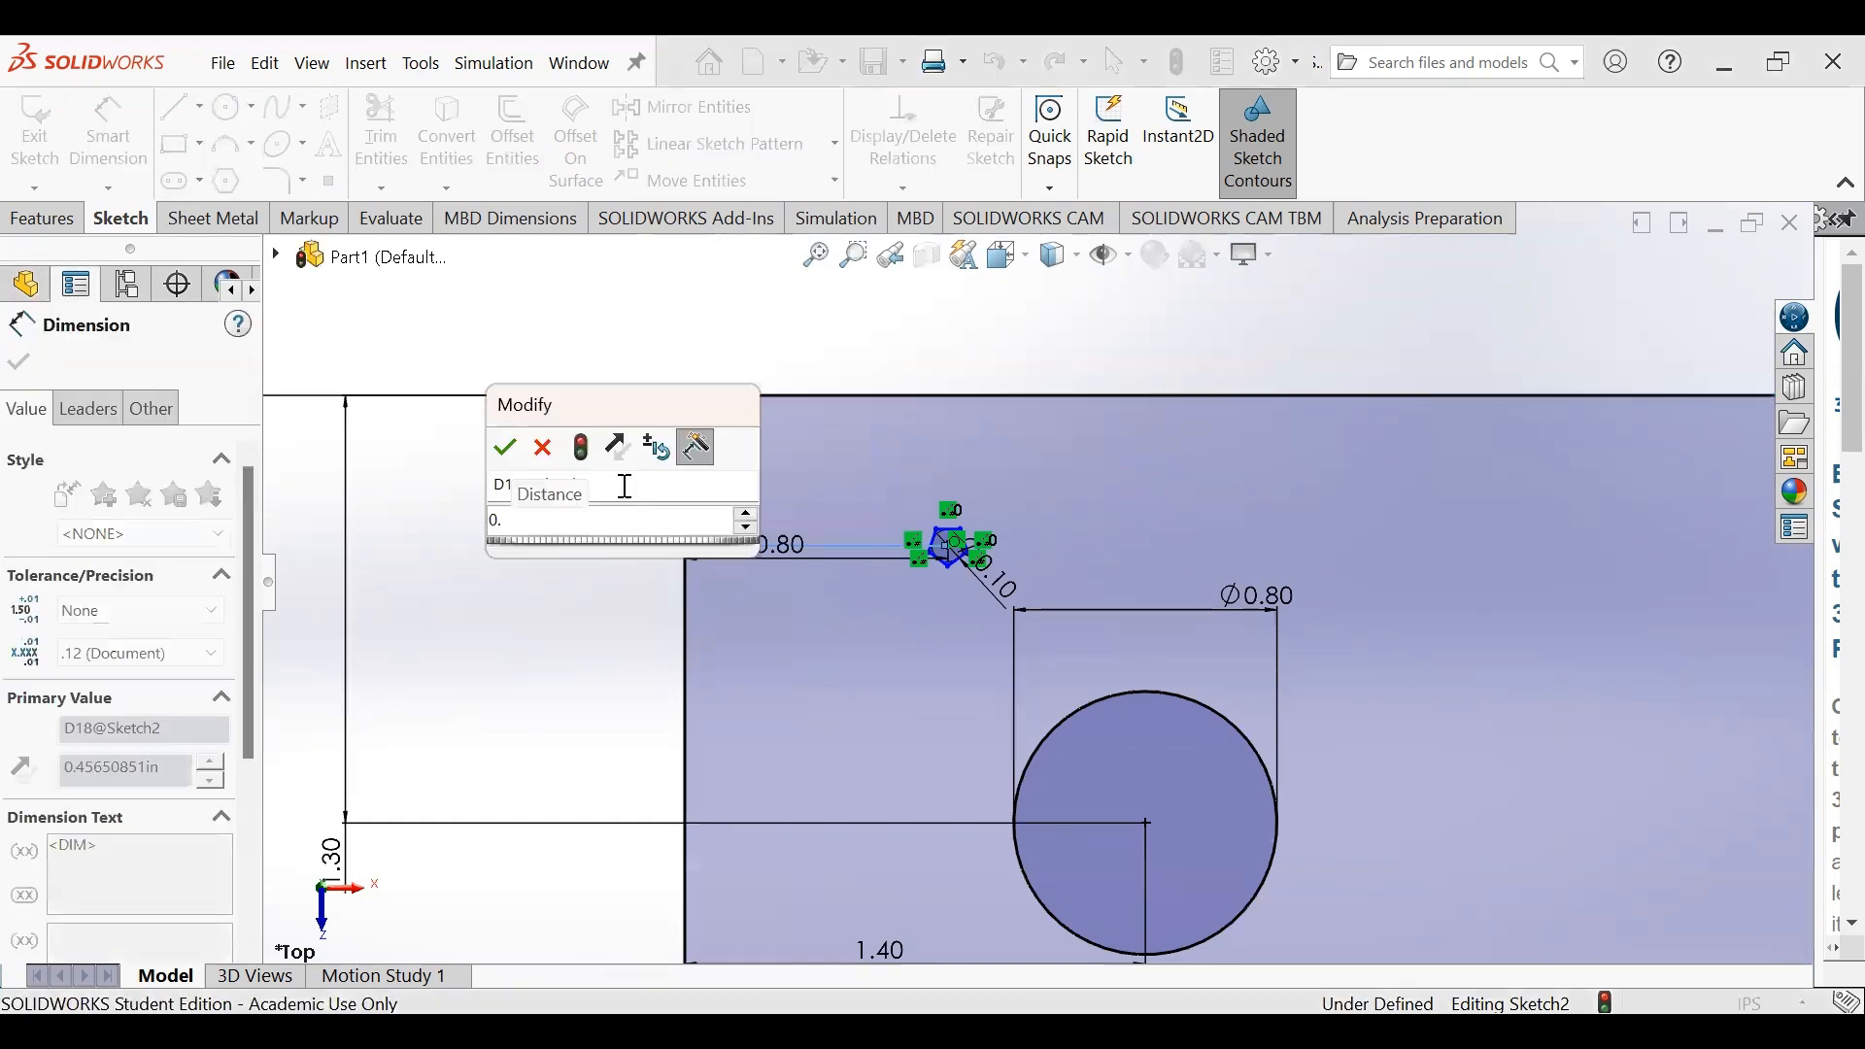
type("6")
key("Return")
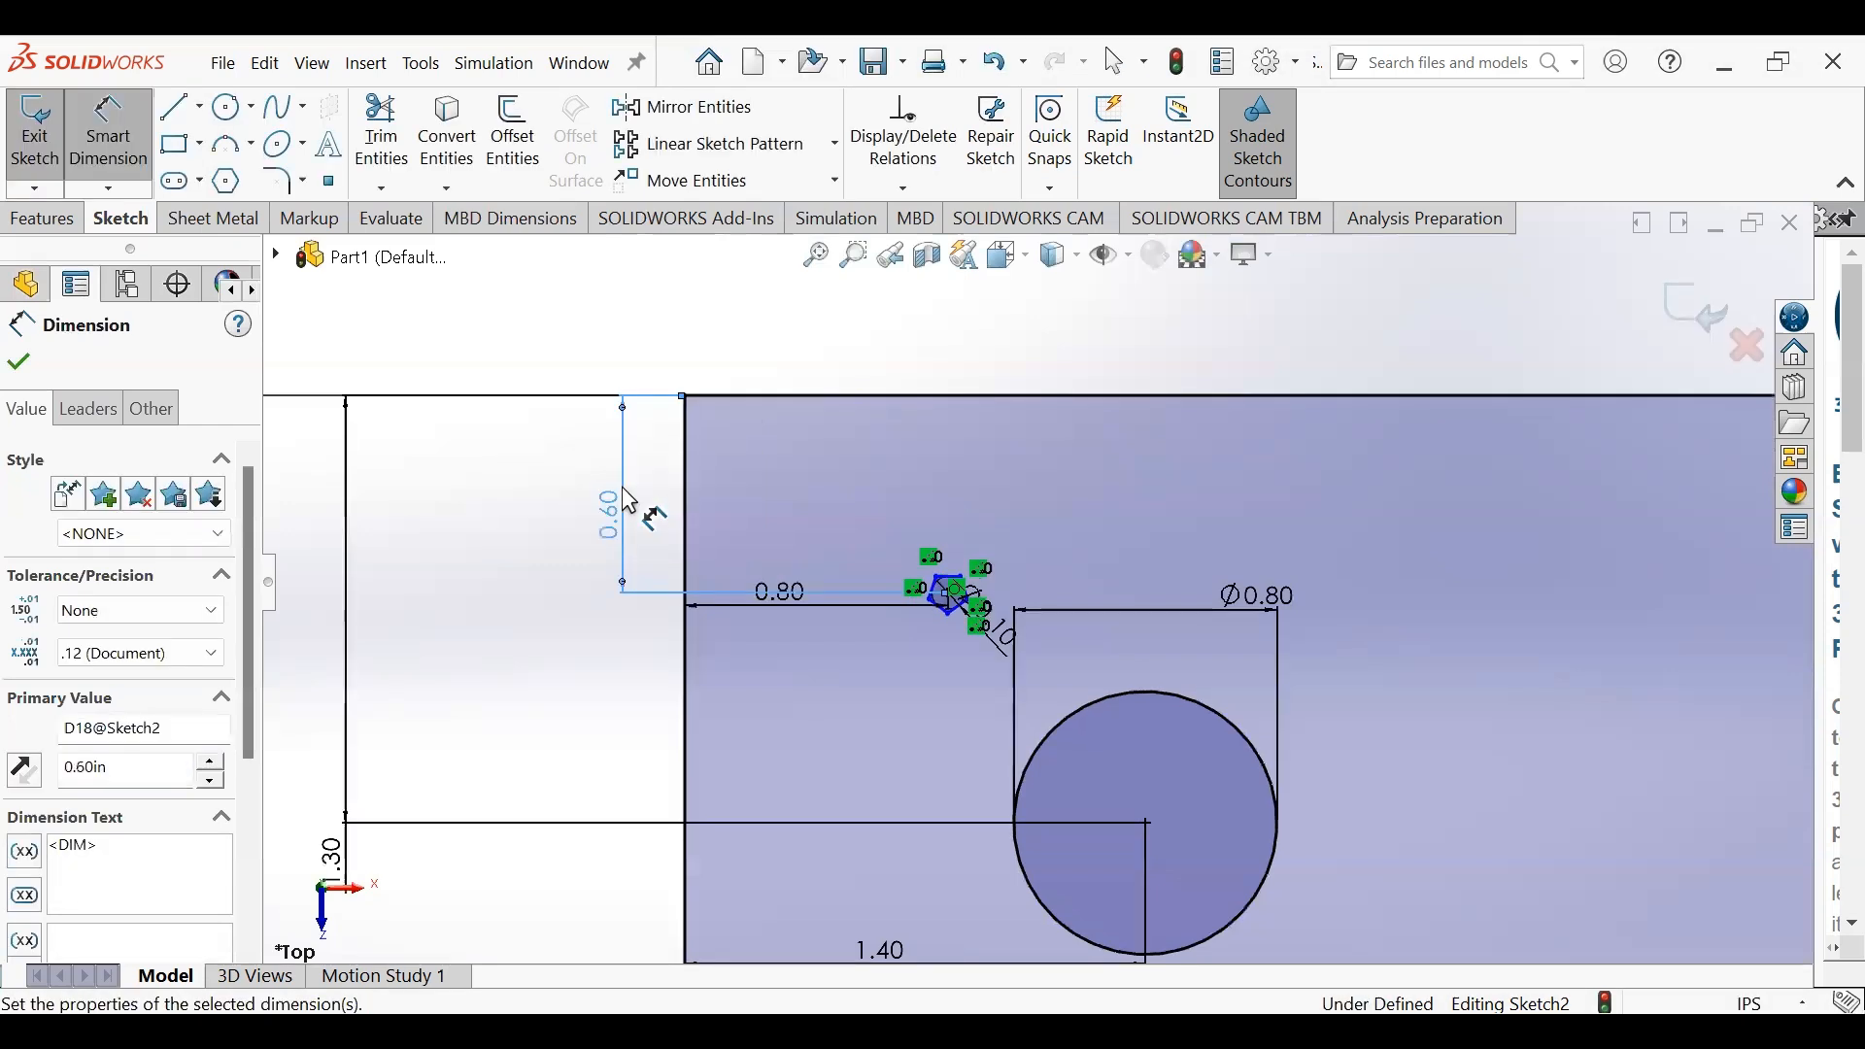
scroll(1010, 603, "down", 3)
key("Escape")
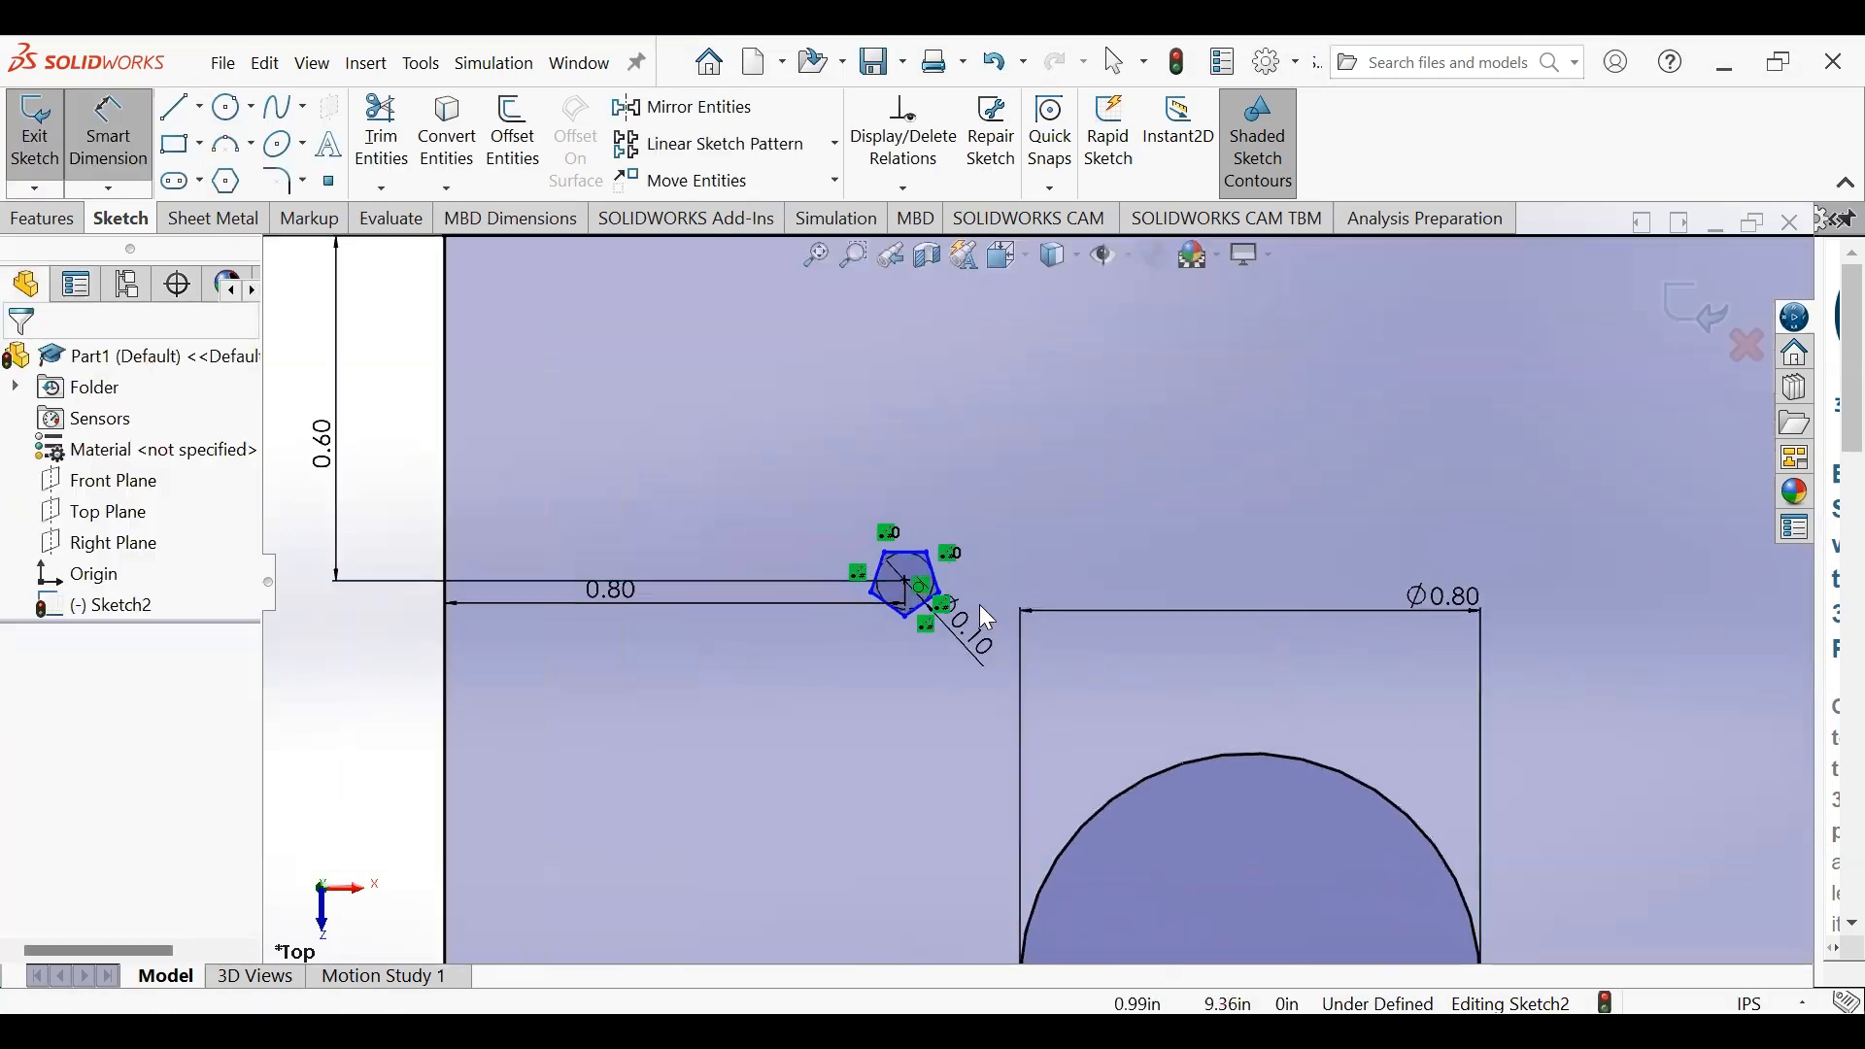
- Add a parallel relation between the pentagon's top side and the square's top edge
scroll(979, 604, "down", 3)
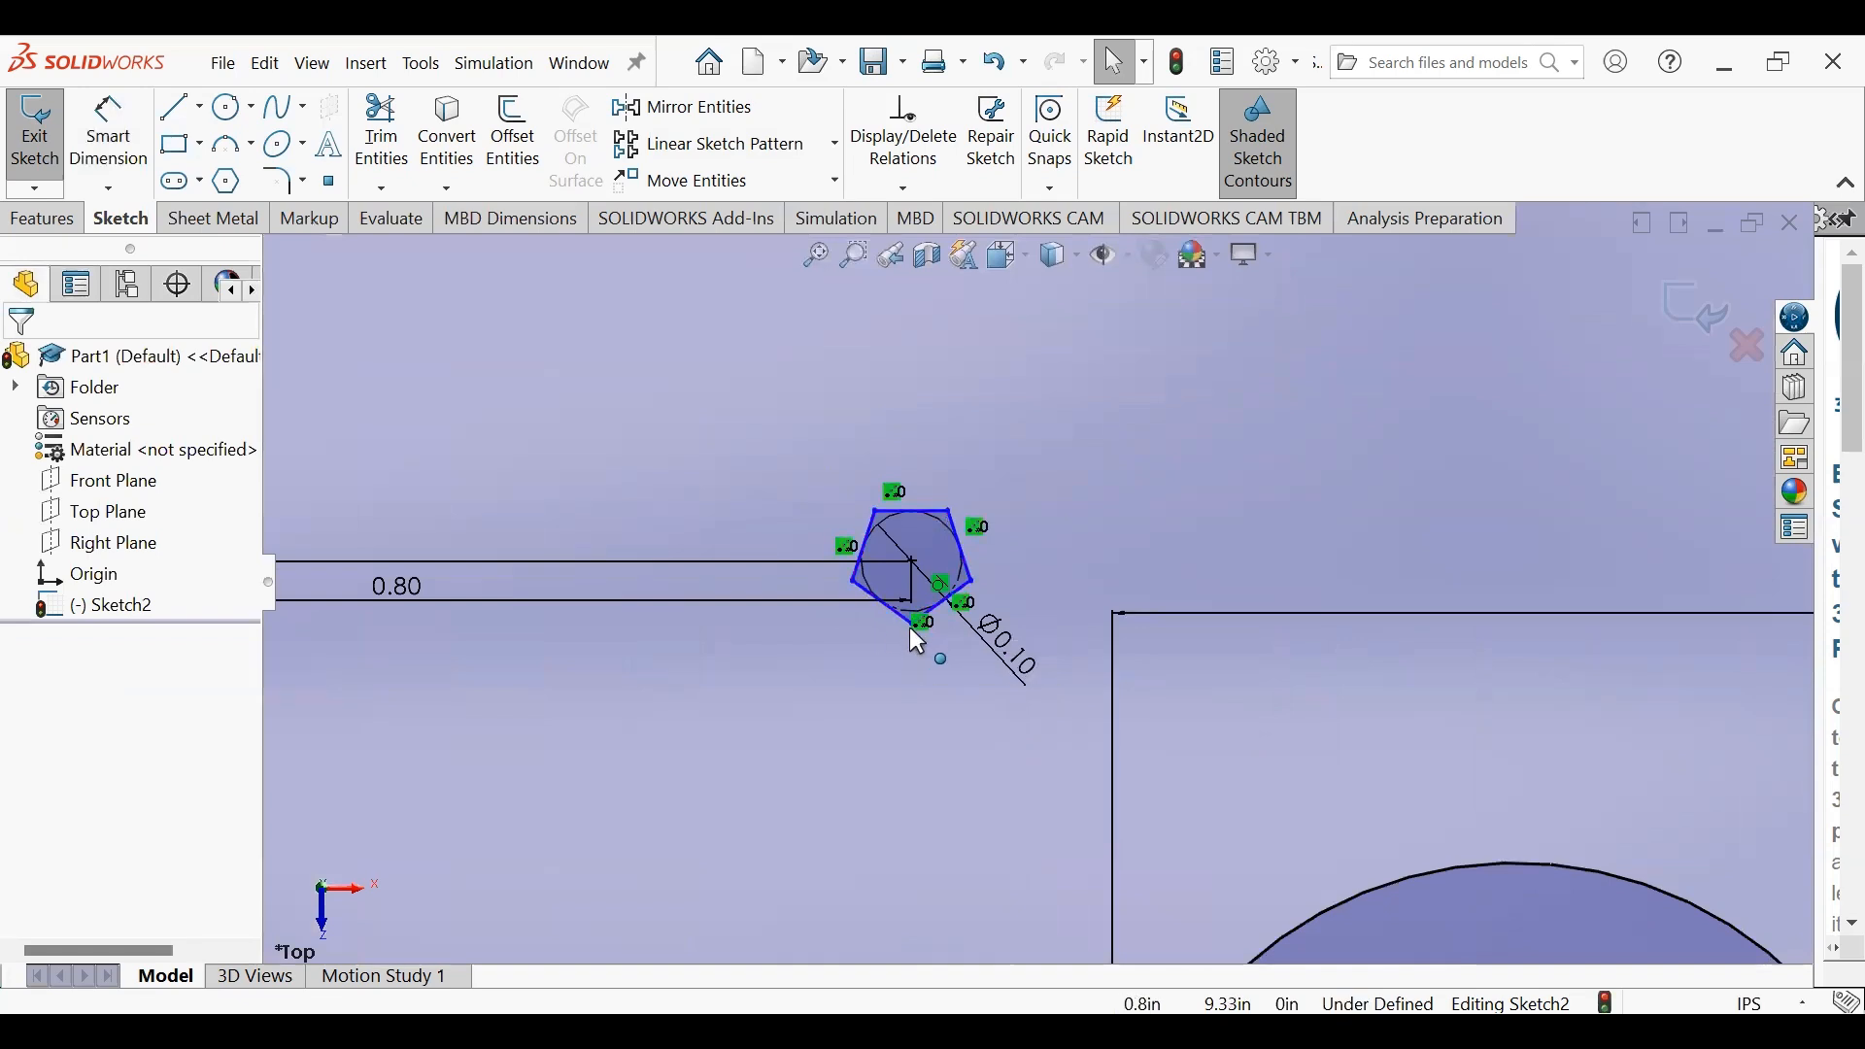
left_click(932, 527)
key("f")
left_click(970, 383, "ctrl")
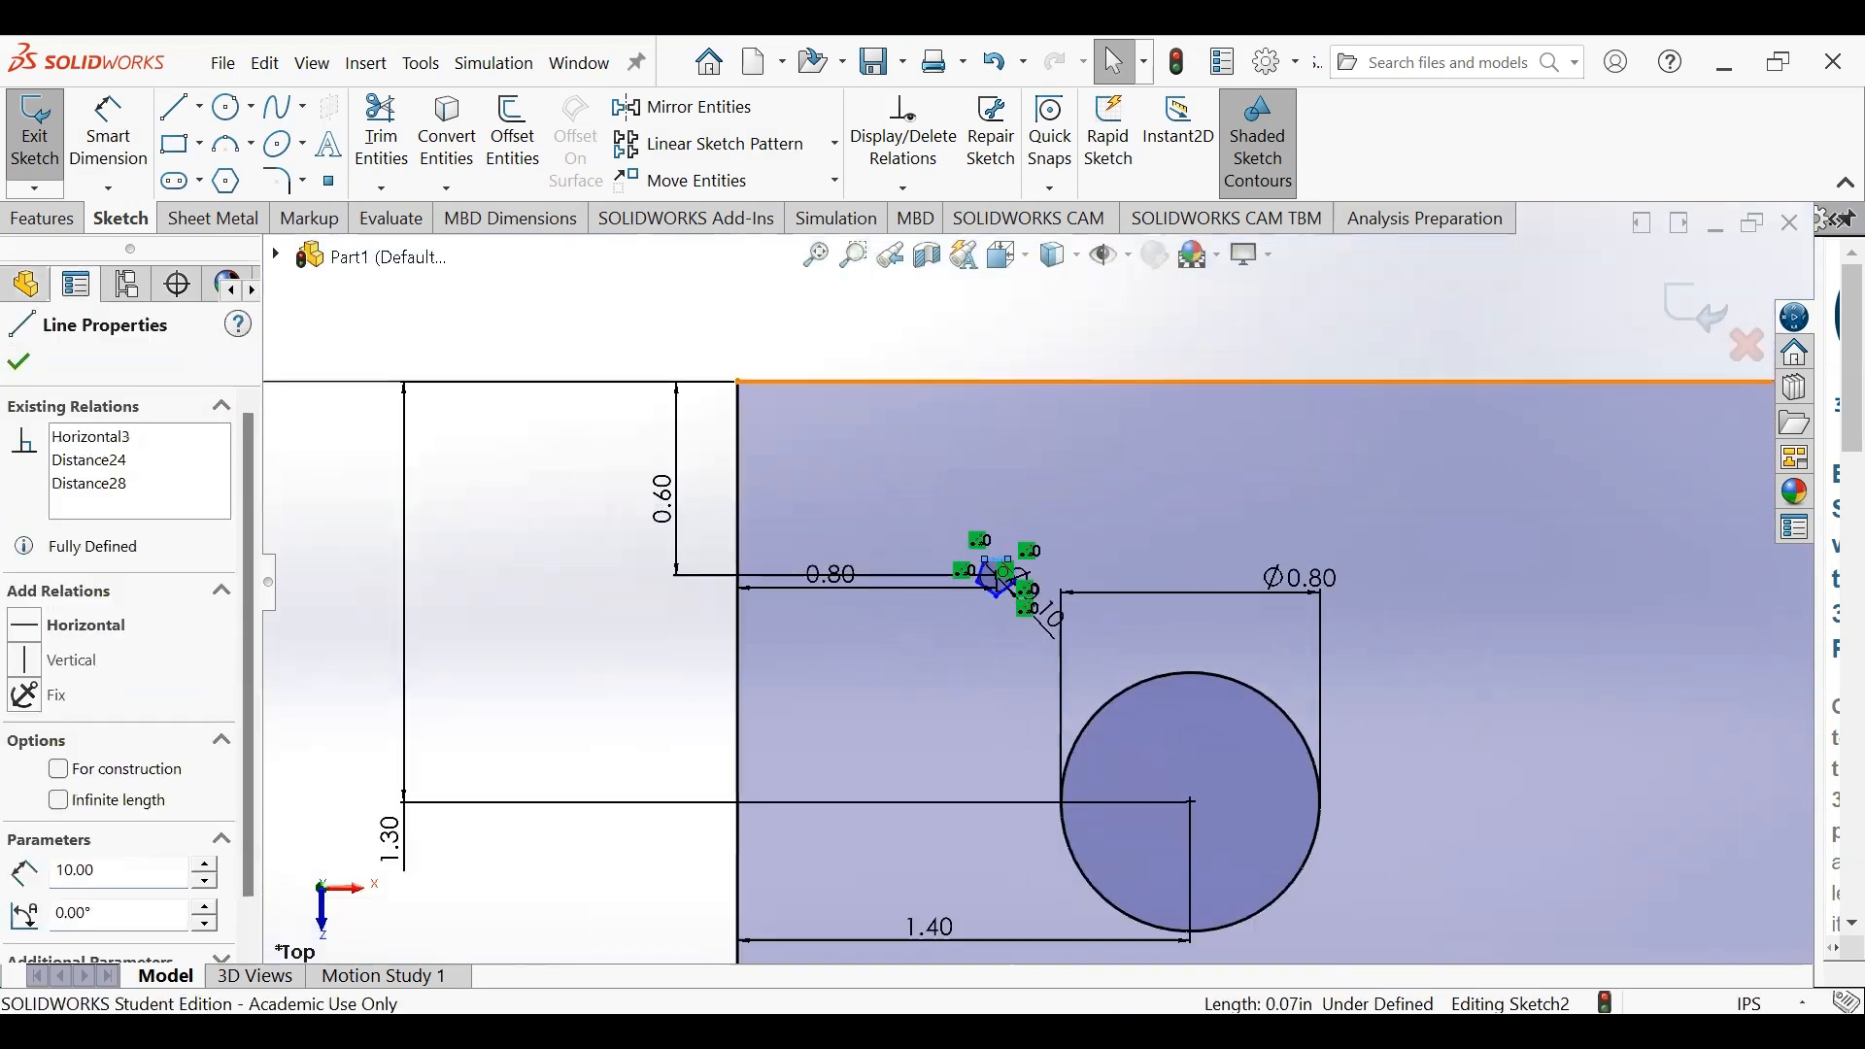
left_click(68, 880)
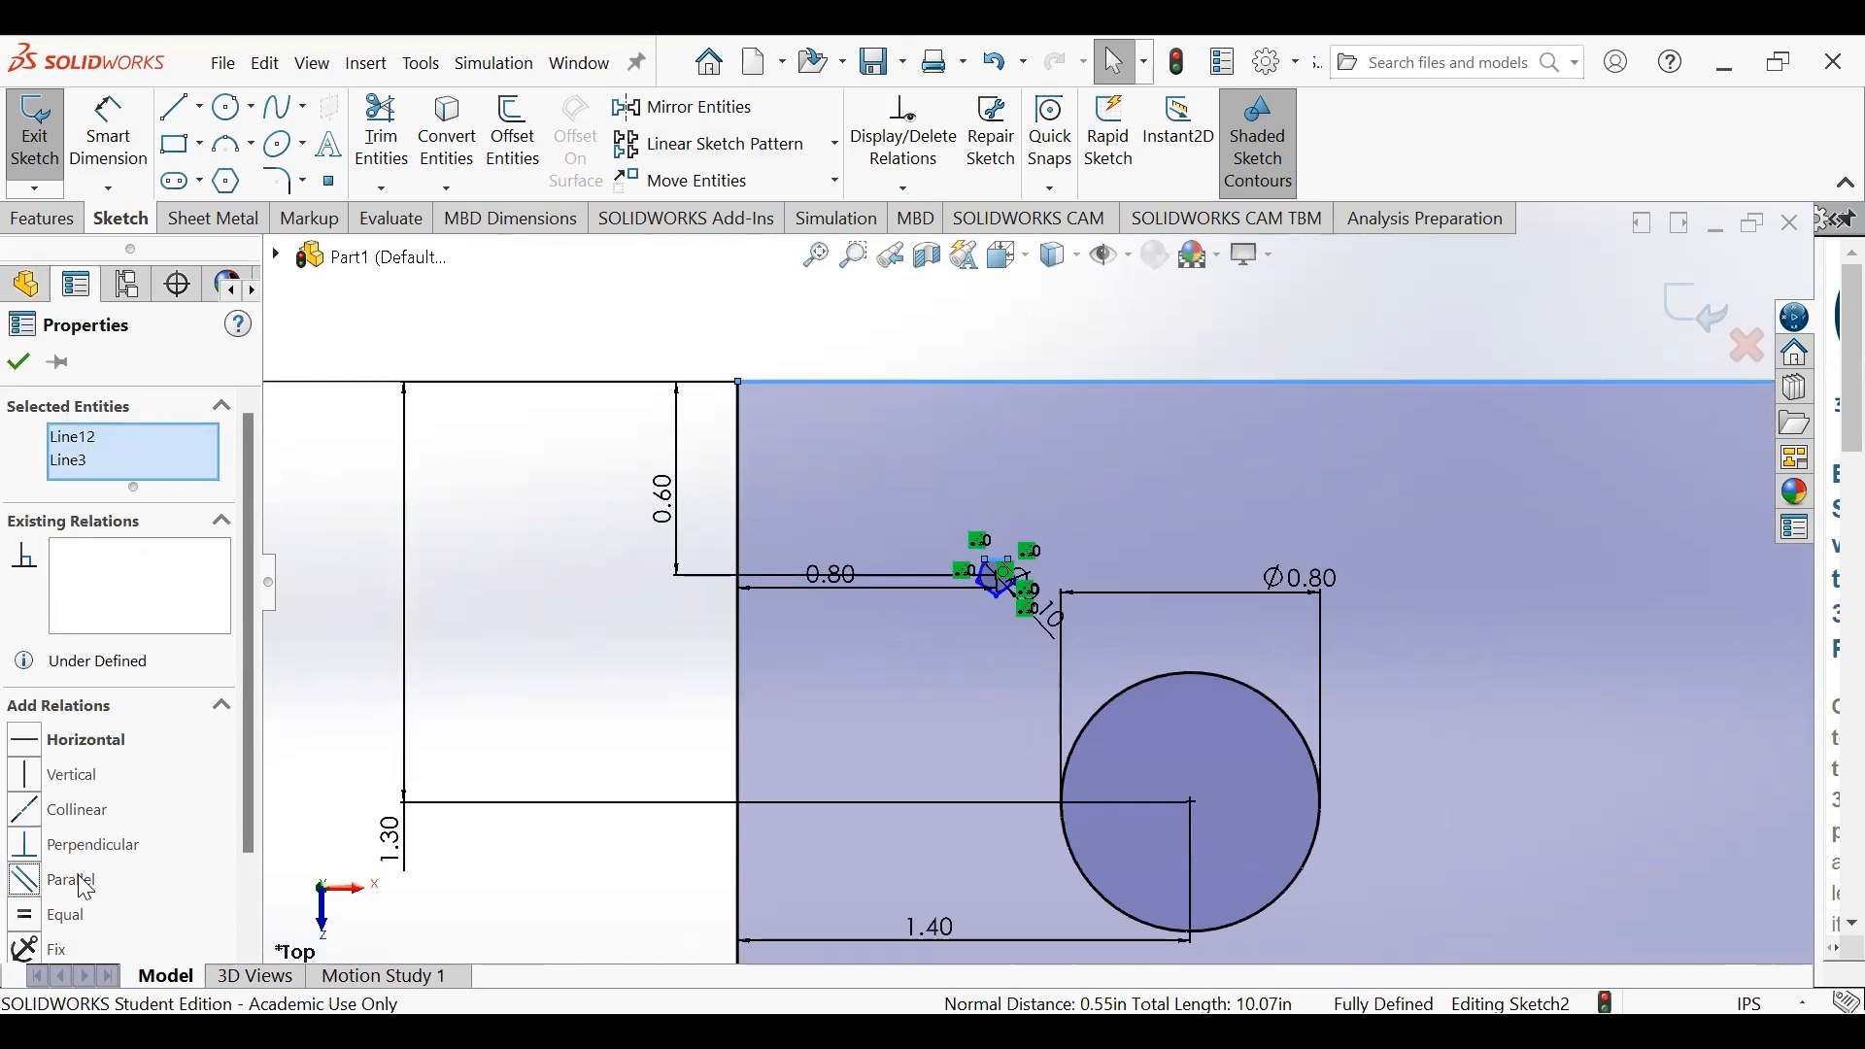
left_click(582, 651)
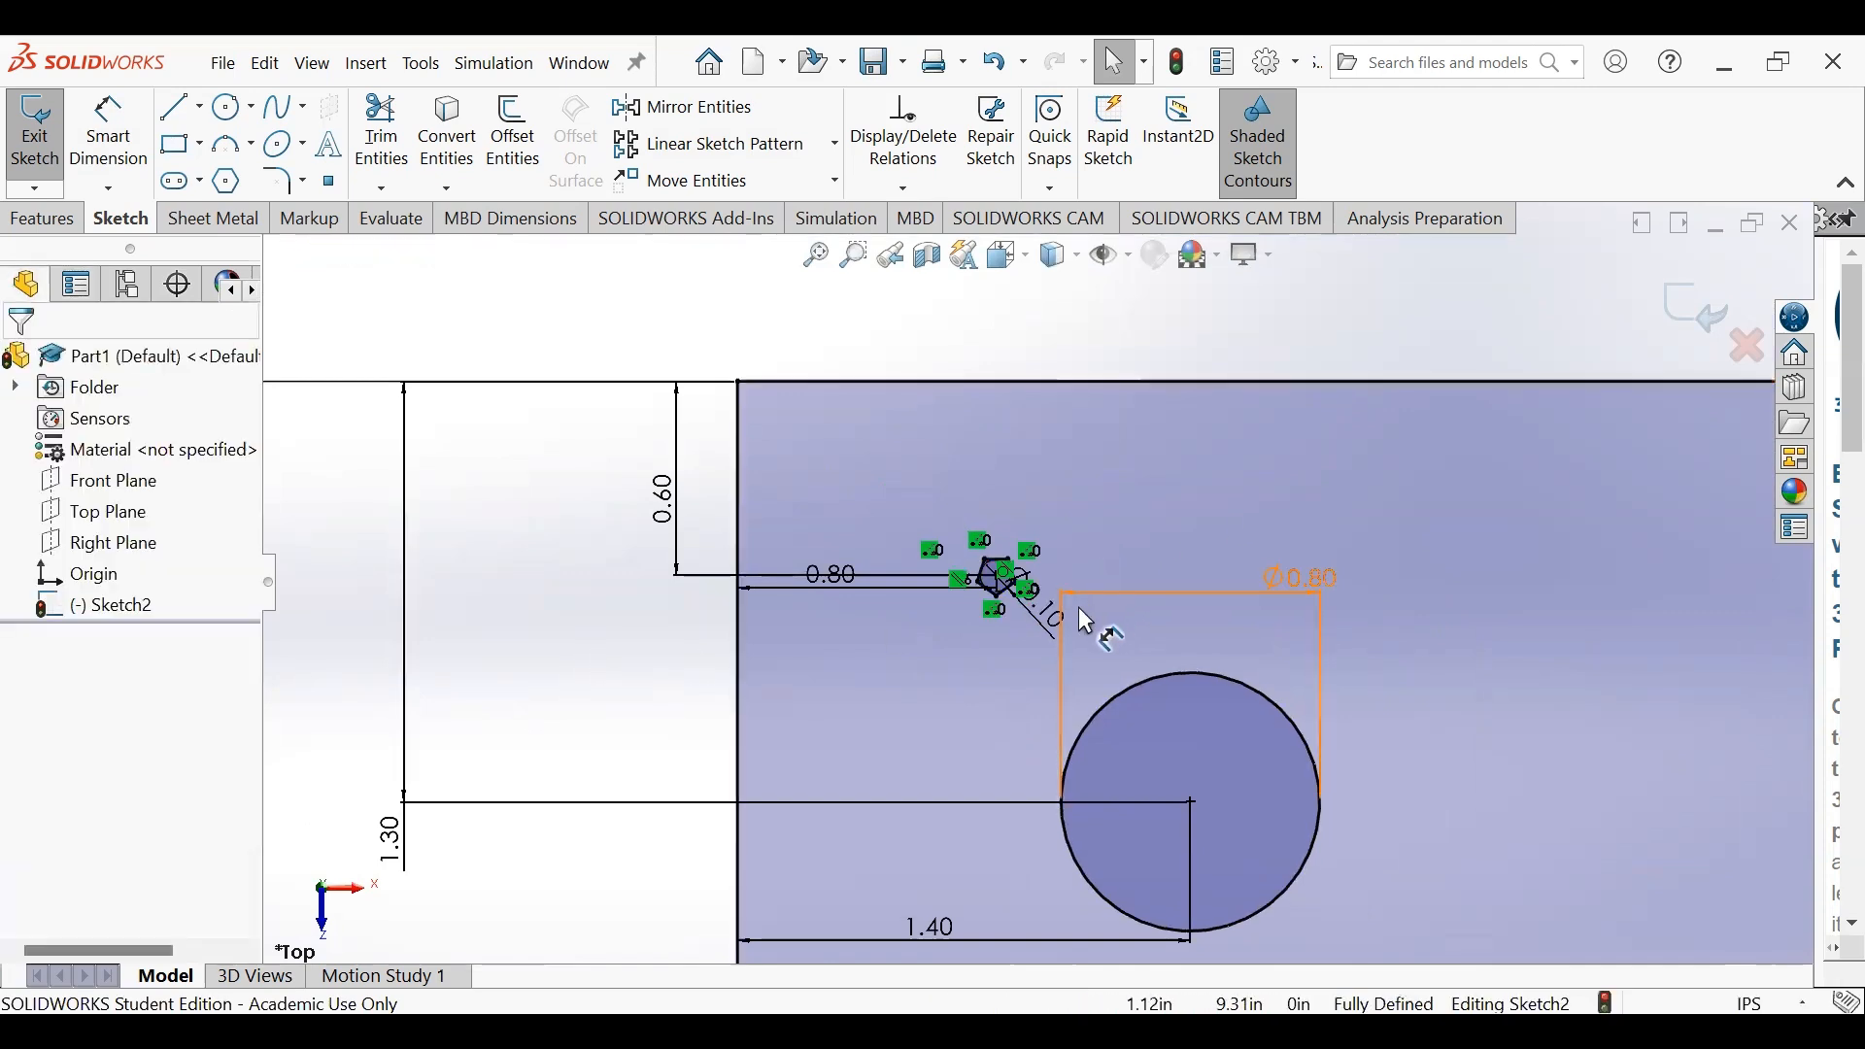
- Sketch two lines about 0.07 in long from the pentagon's upper corners, meeting at a point above its center
scroll(1068, 603, "up", 3)
scroll(1000, 587, "down", 6)
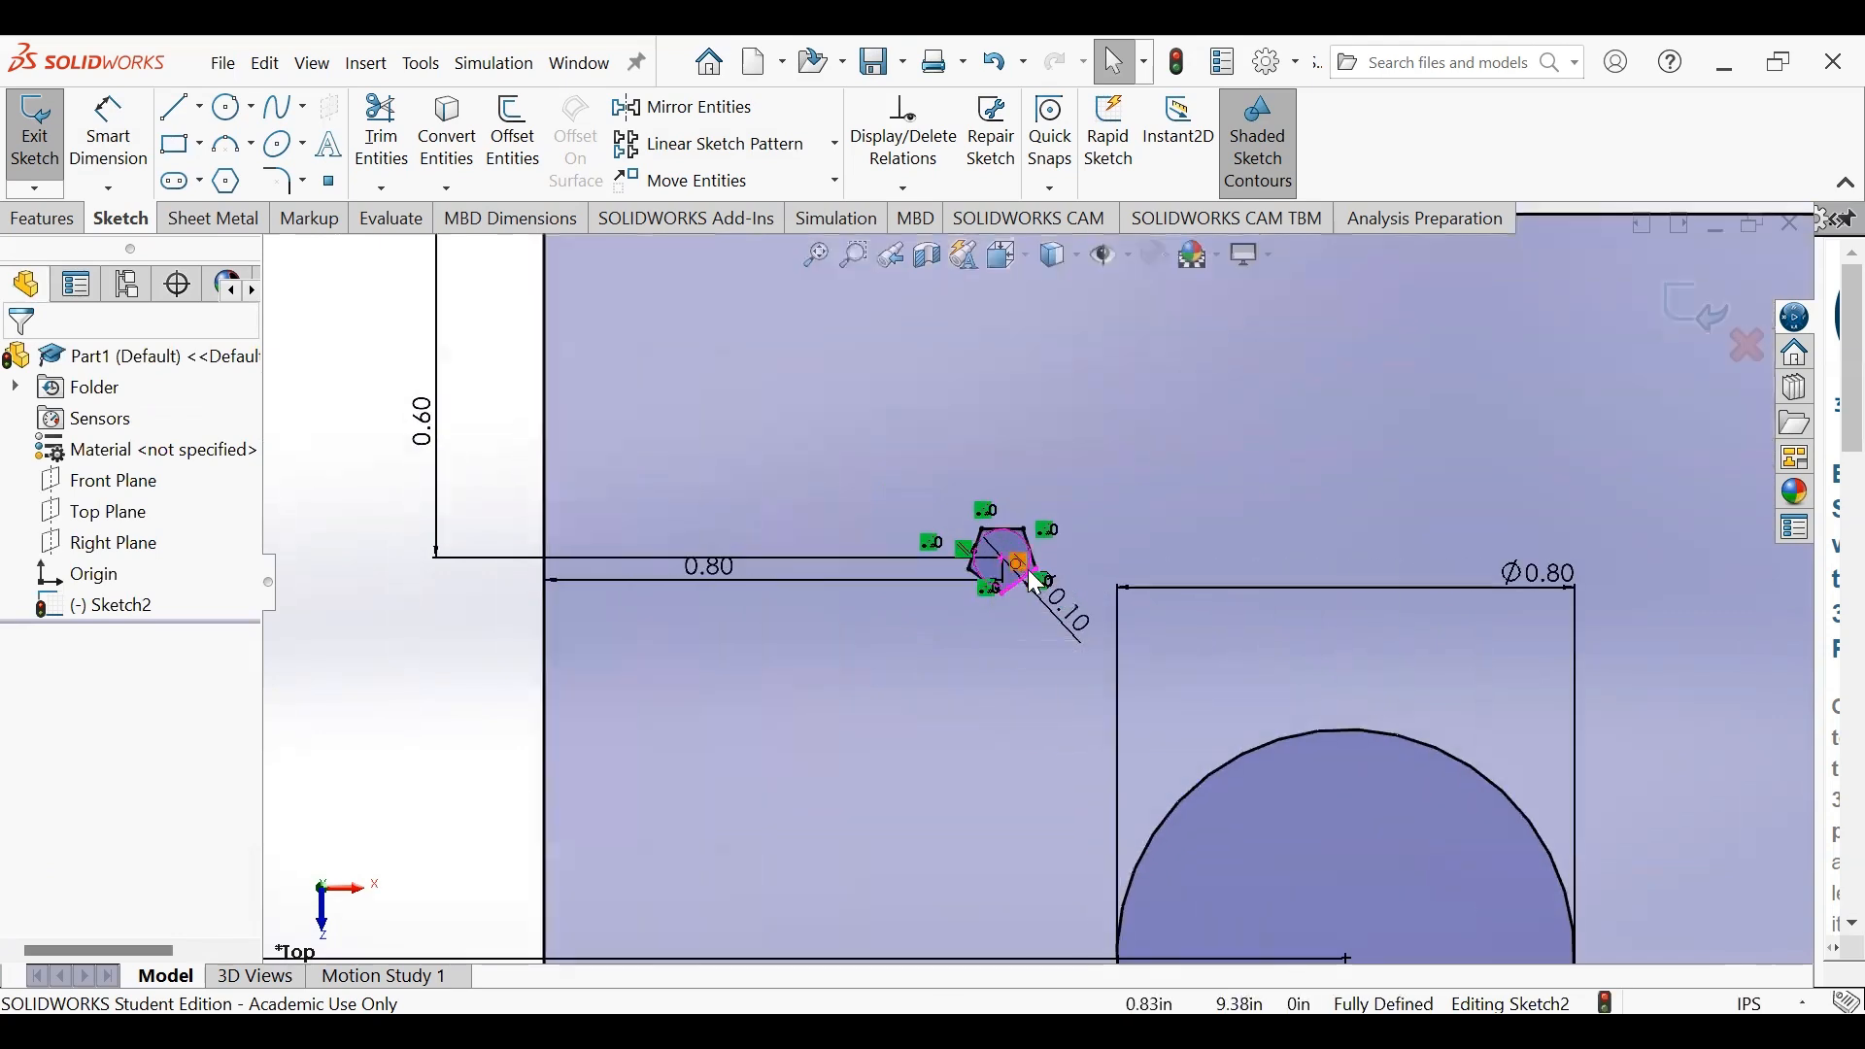
scroll(1087, 597, "down", 4)
scroll(1086, 595, "down", 2)
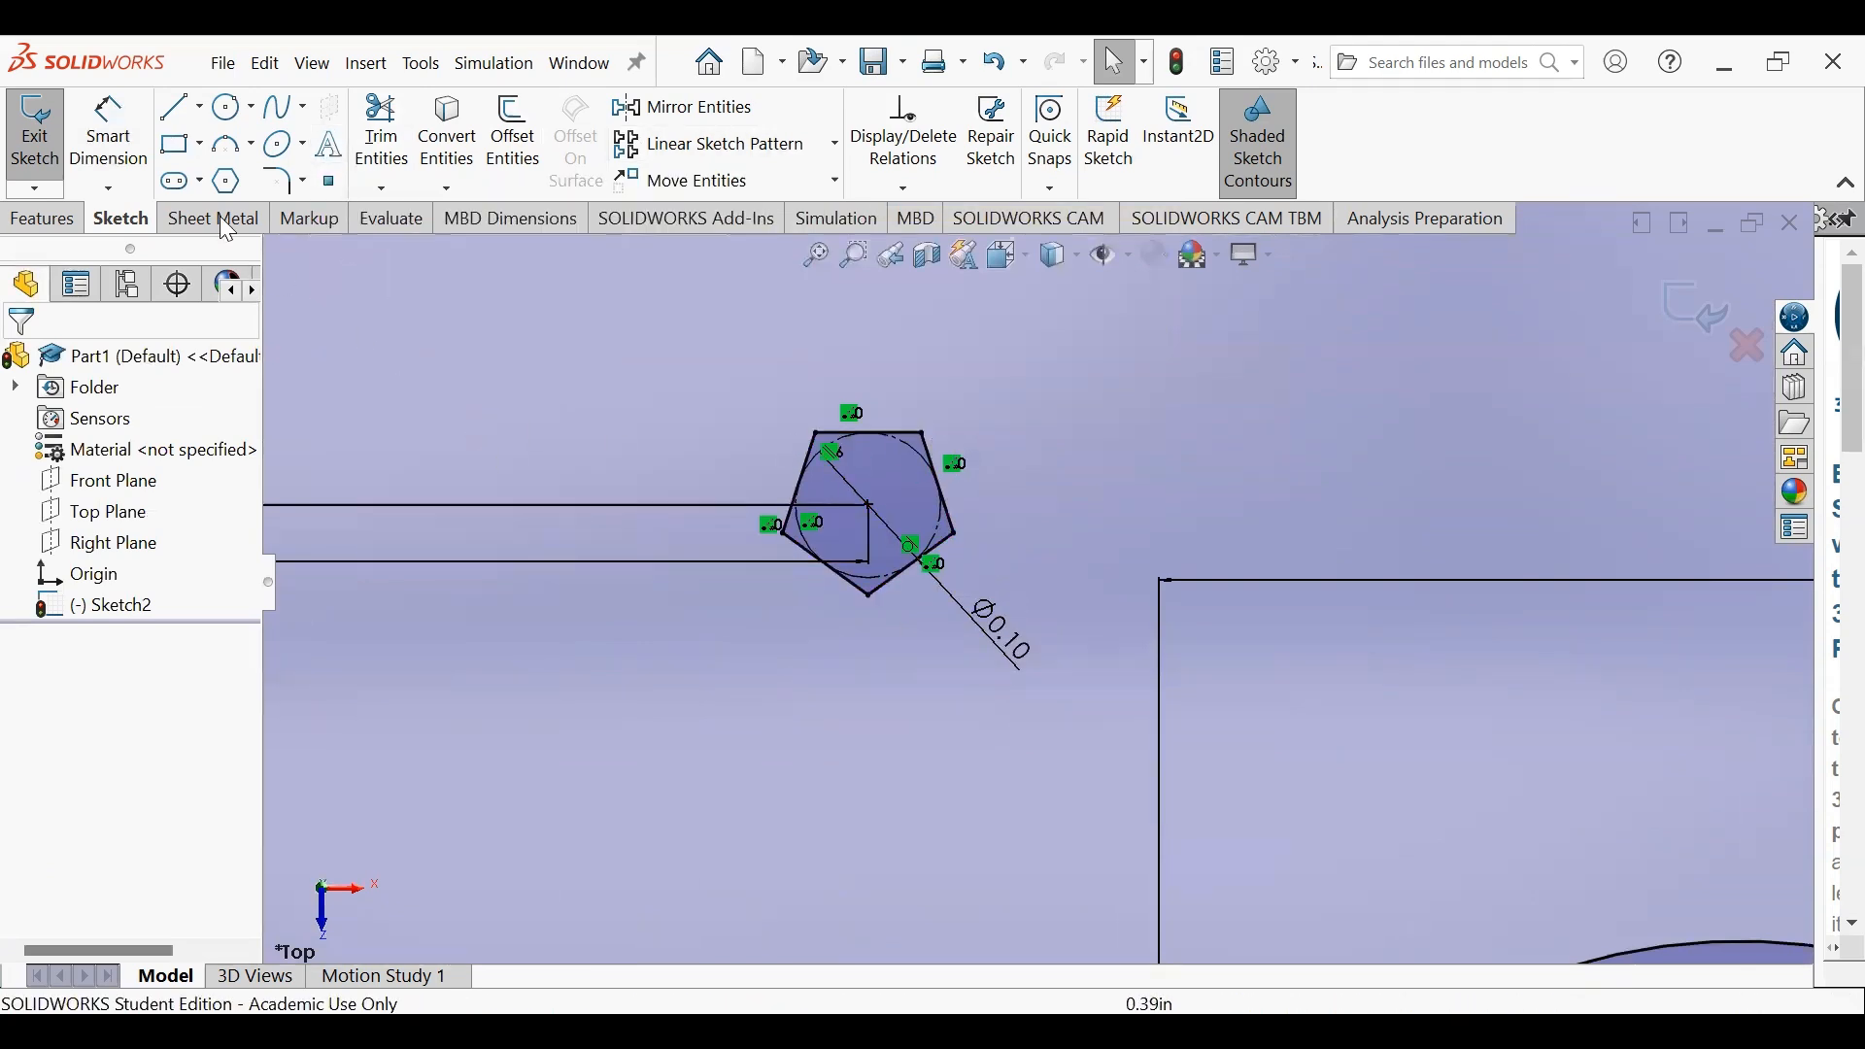
left_click(179, 107)
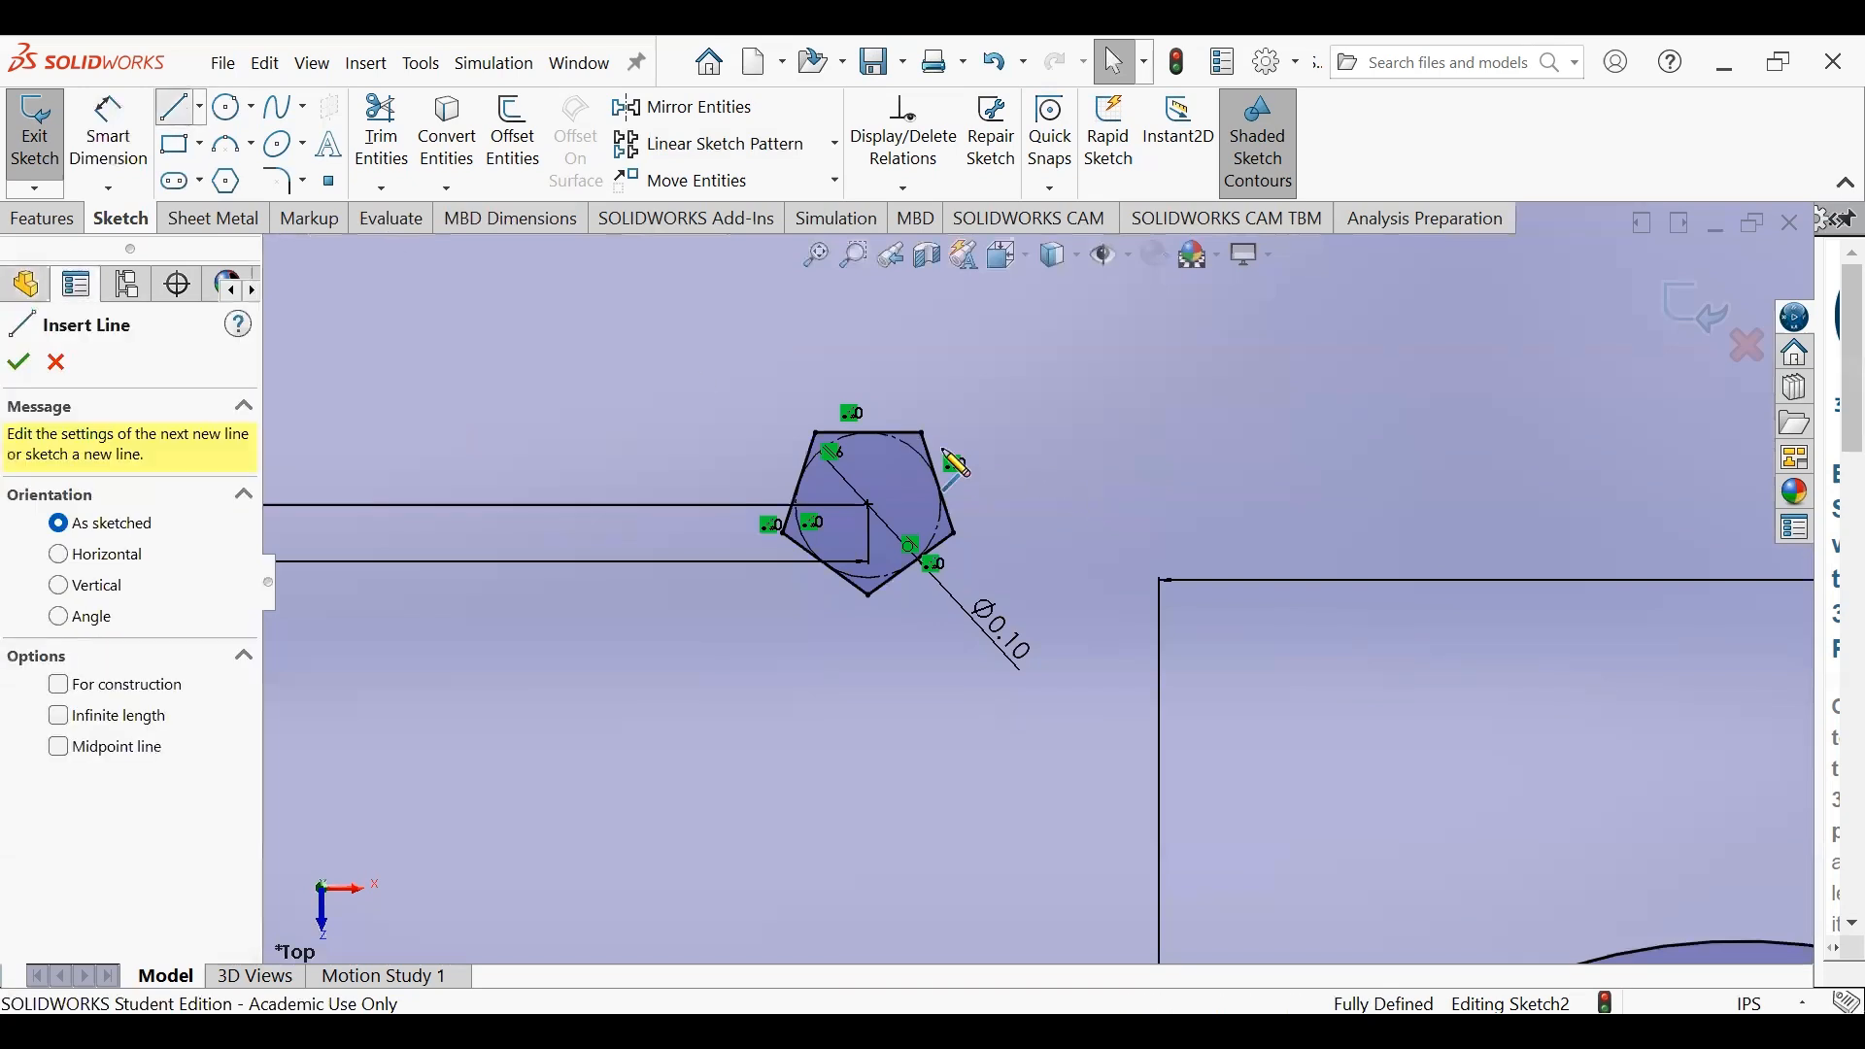
left_click(818, 431)
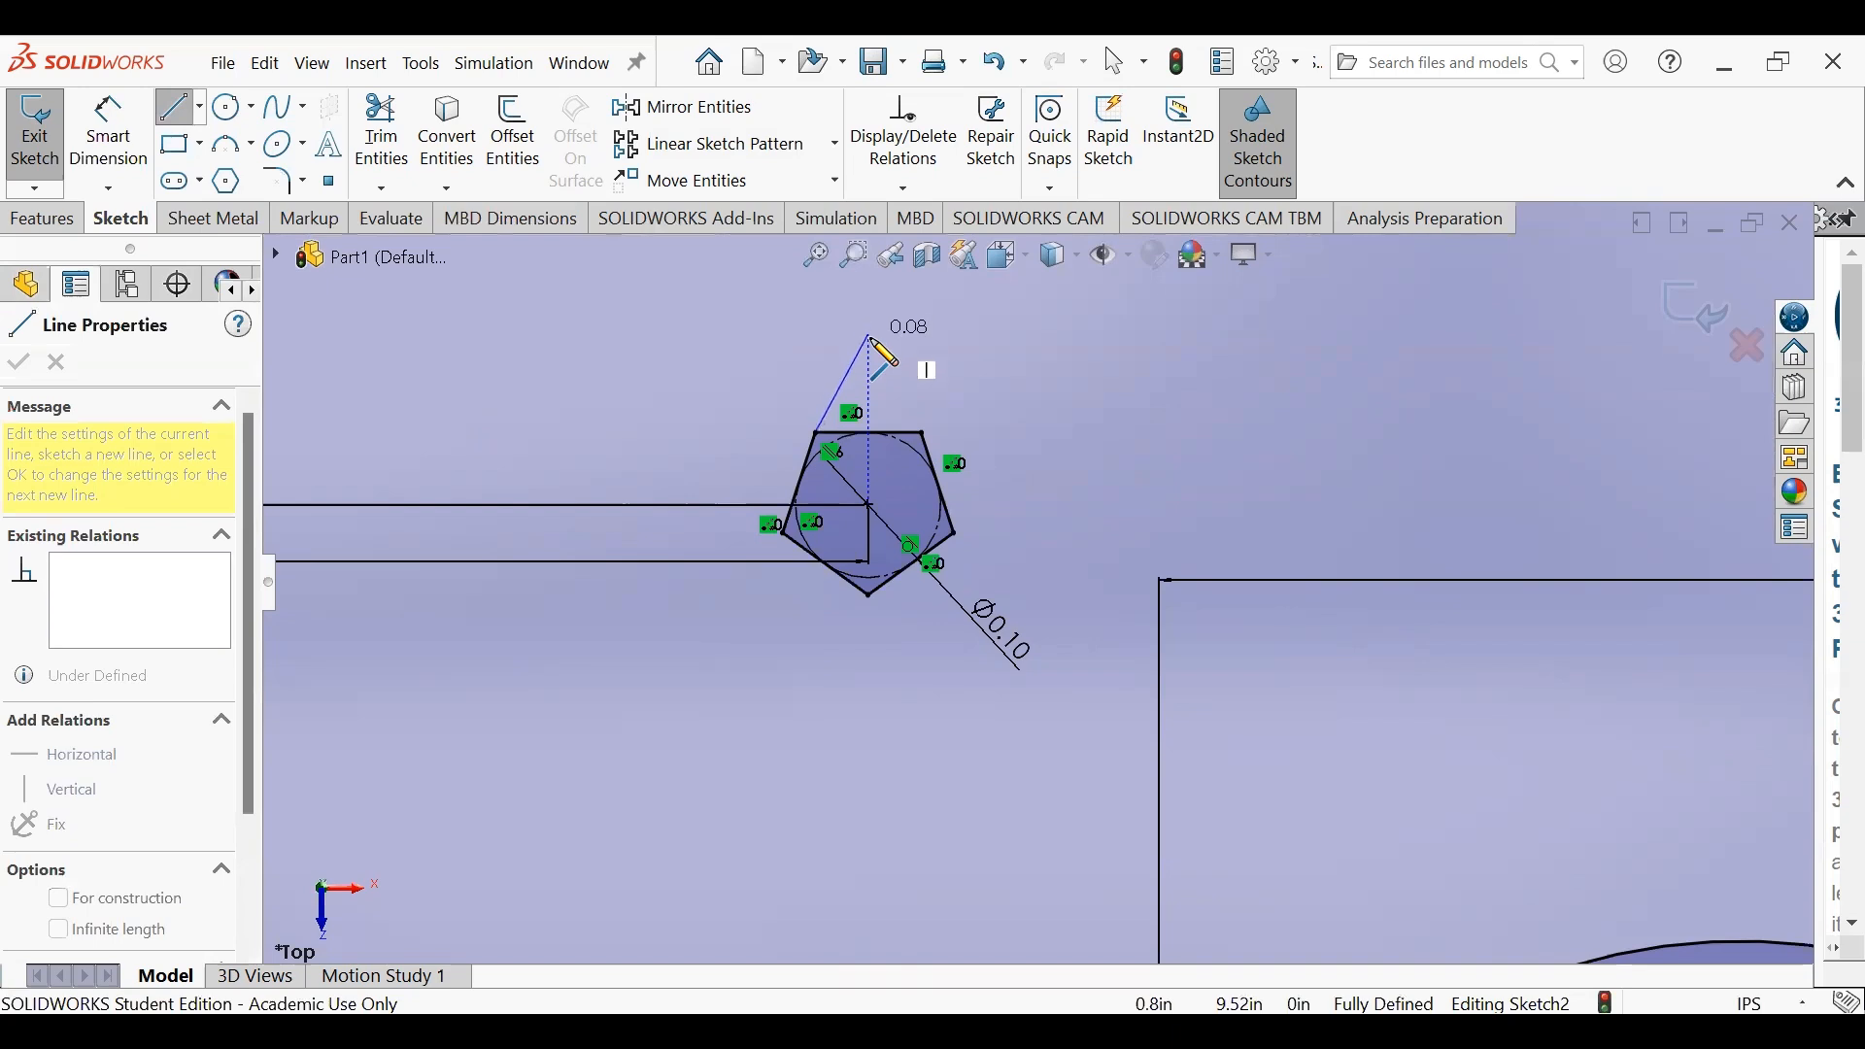
left_click(868, 346)
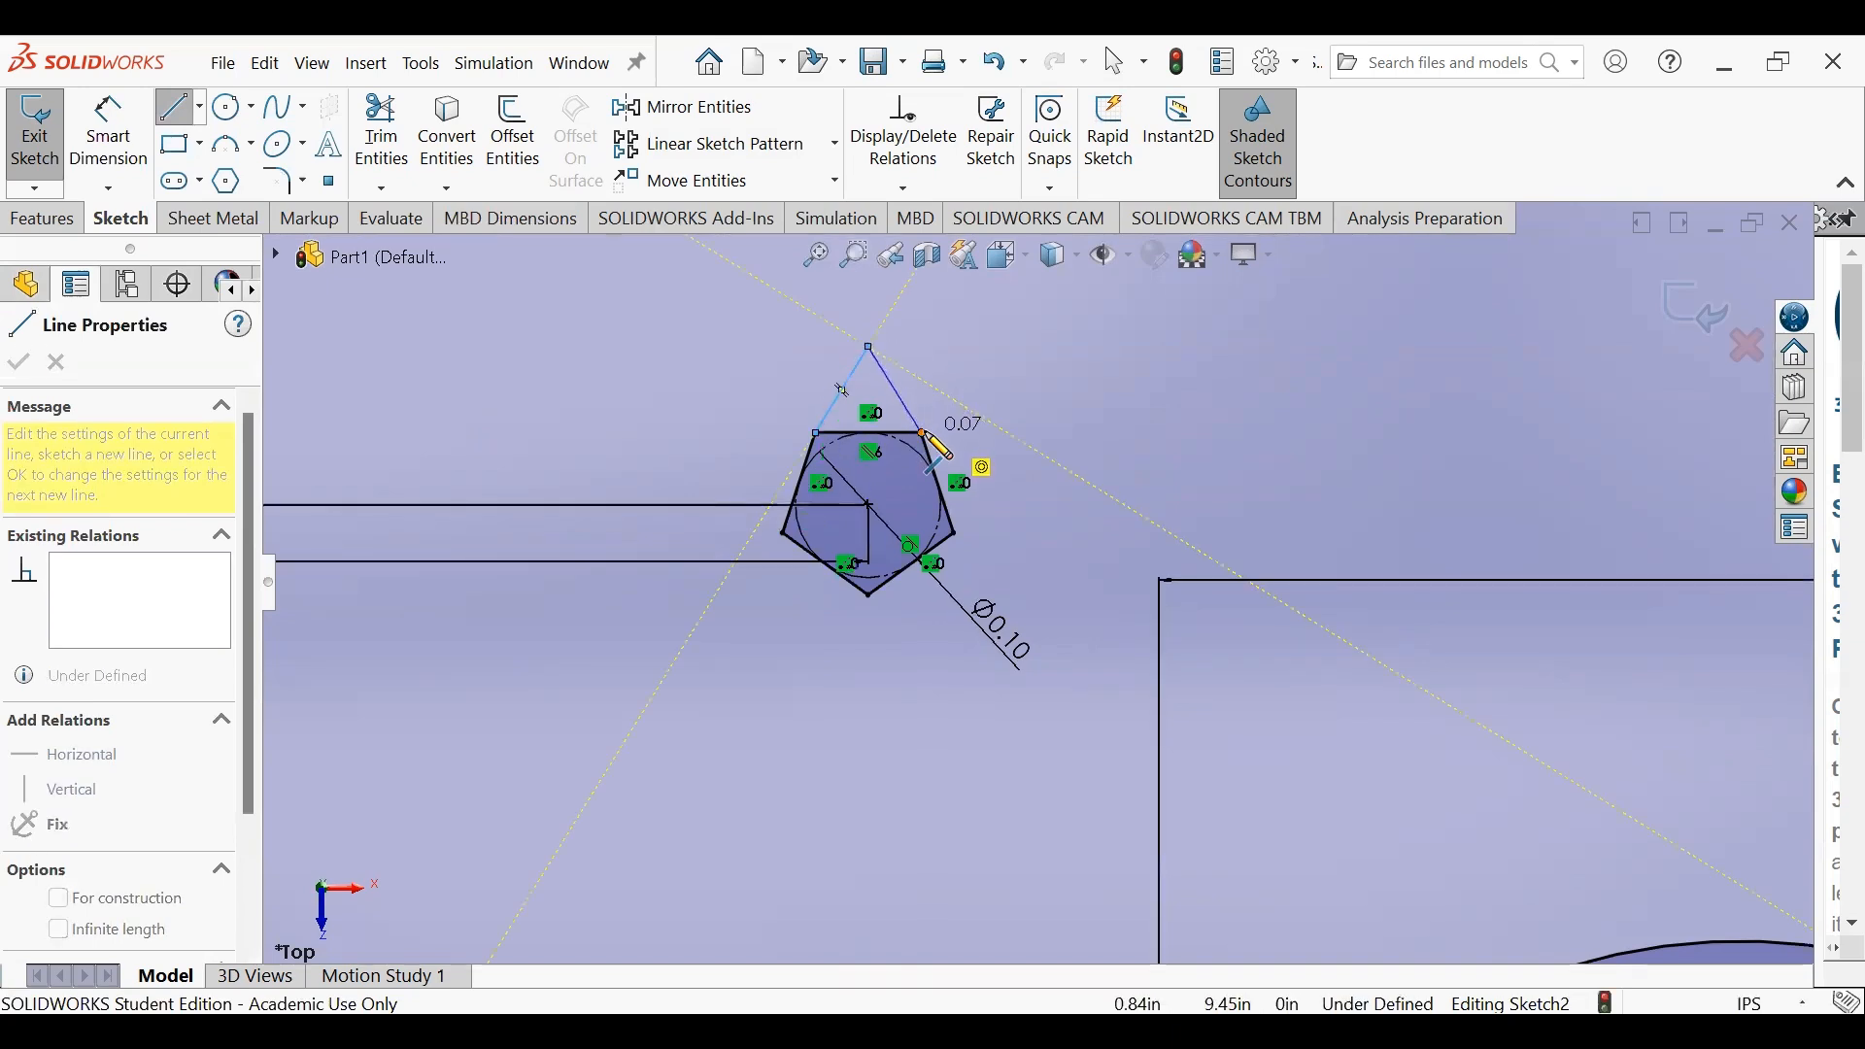
left_click(923, 433)
key("Escape")
key("Escape")
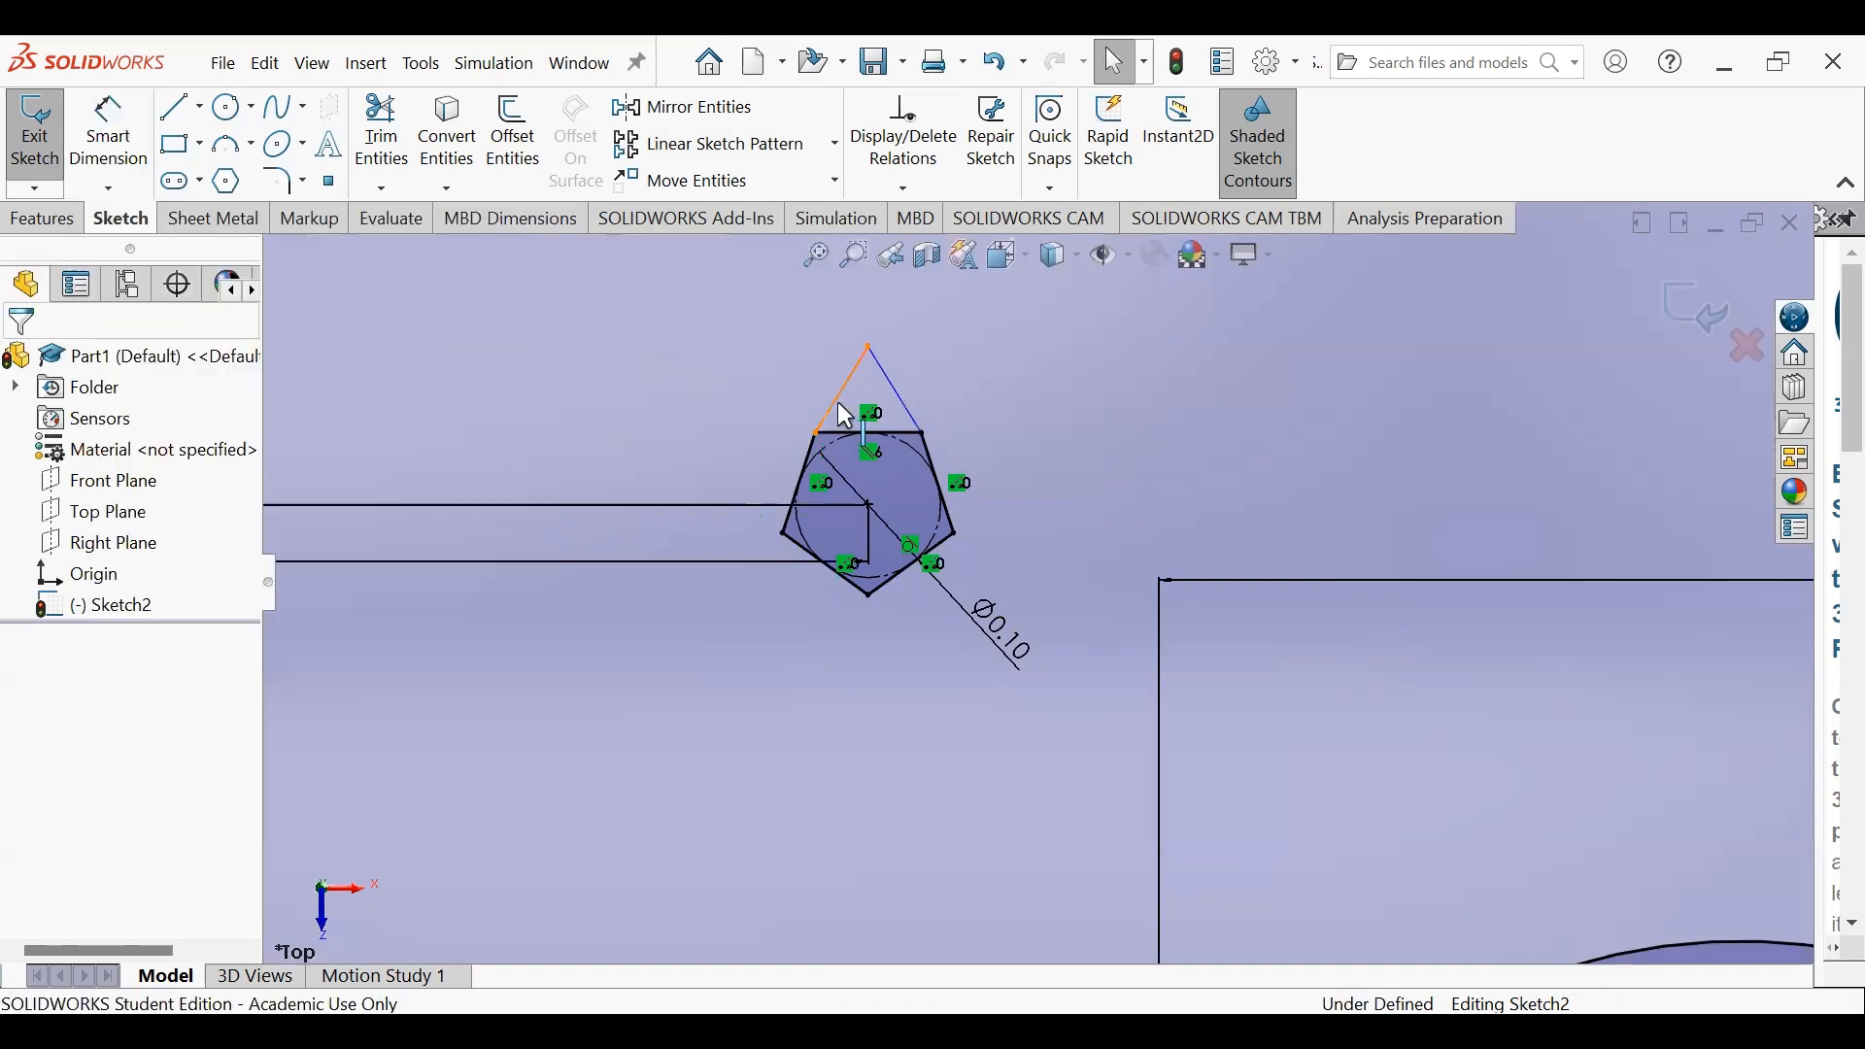
- Add an equal relation between the two slanted lines above the pentagon
left_click(895, 390)
left_click(895, 390, "ctrl")
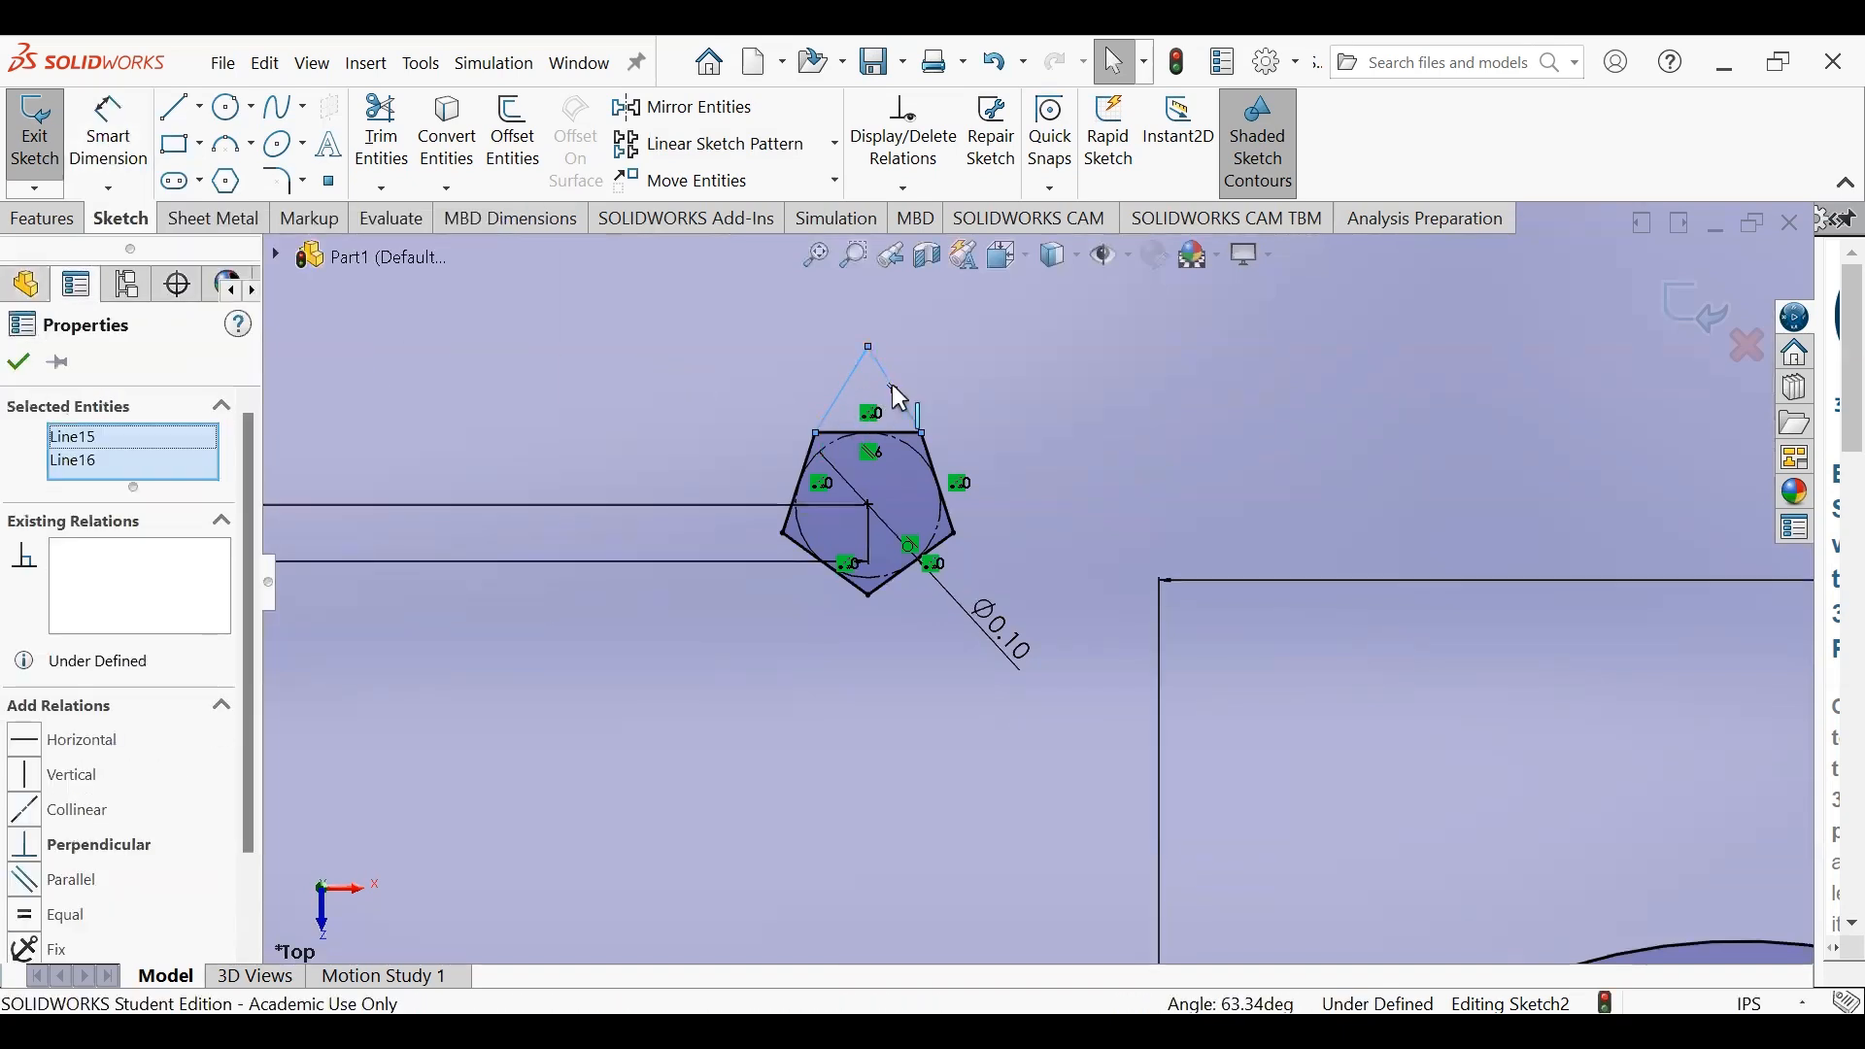
left_click(76, 918)
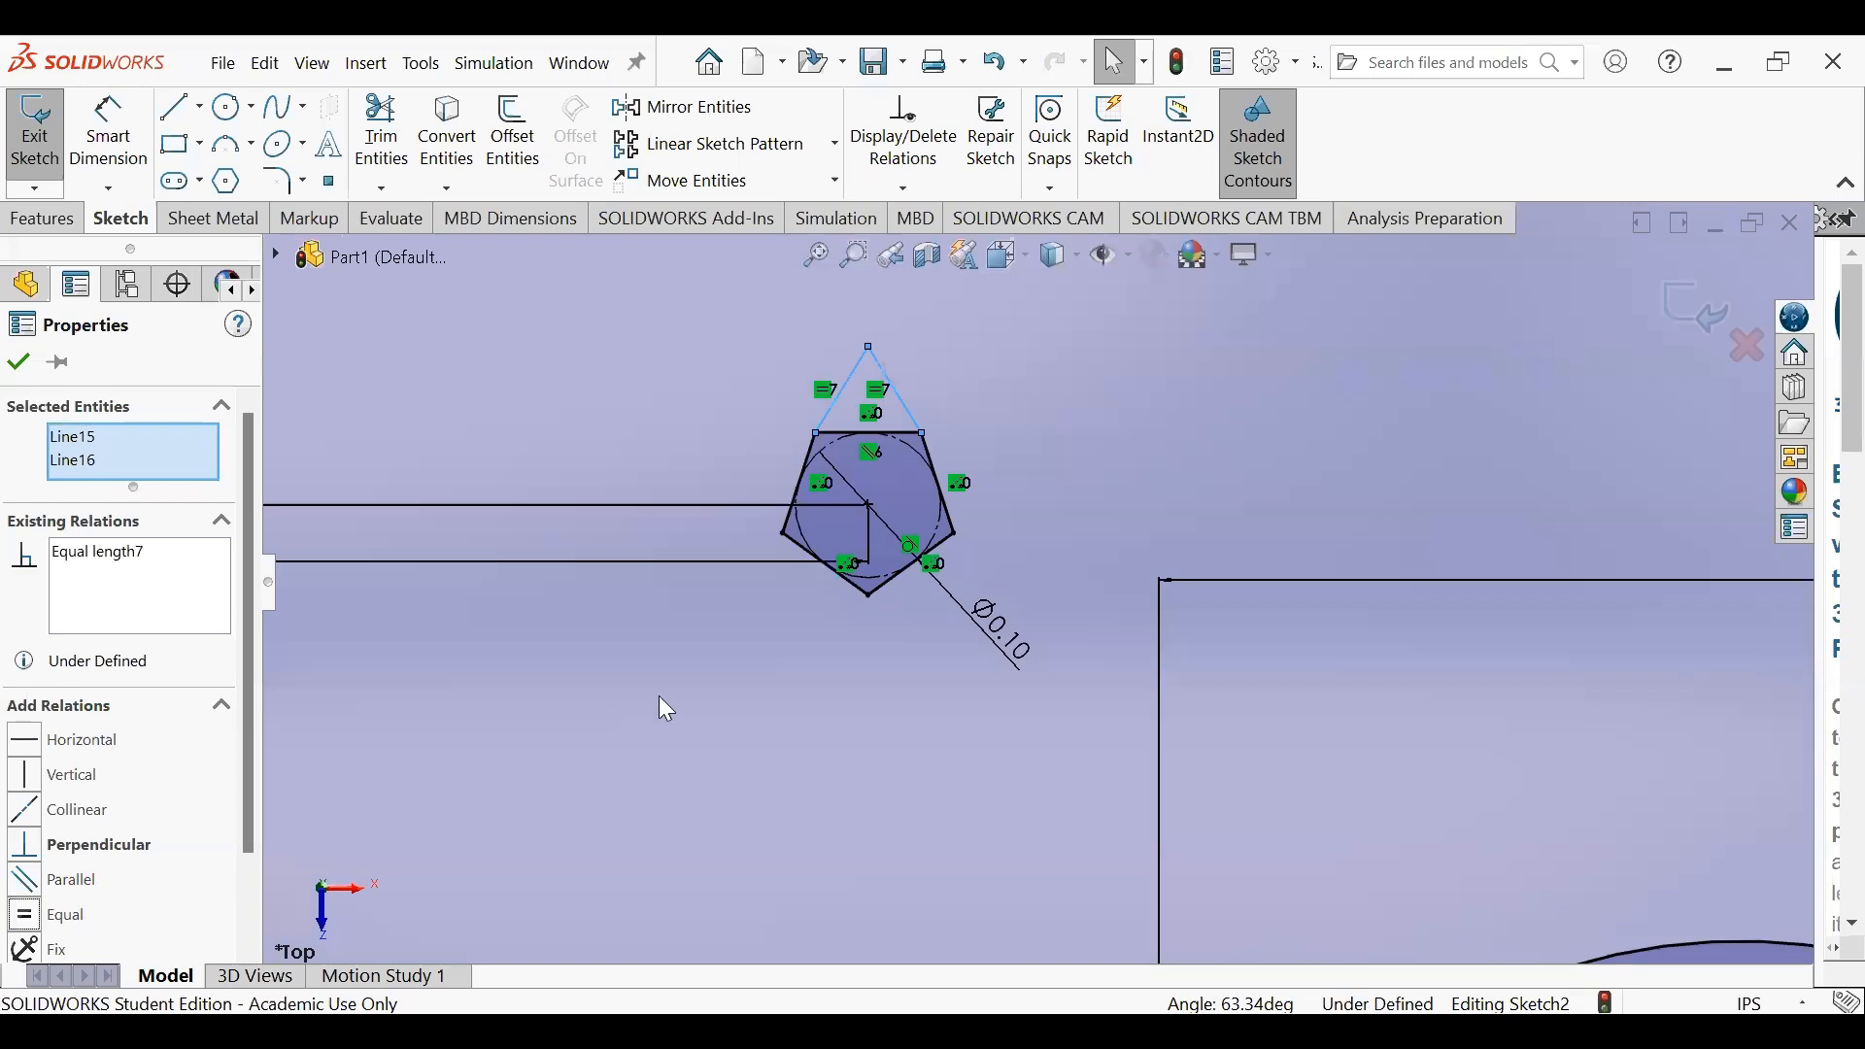
scroll(667, 687, "up", 4)
left_click(666, 687)
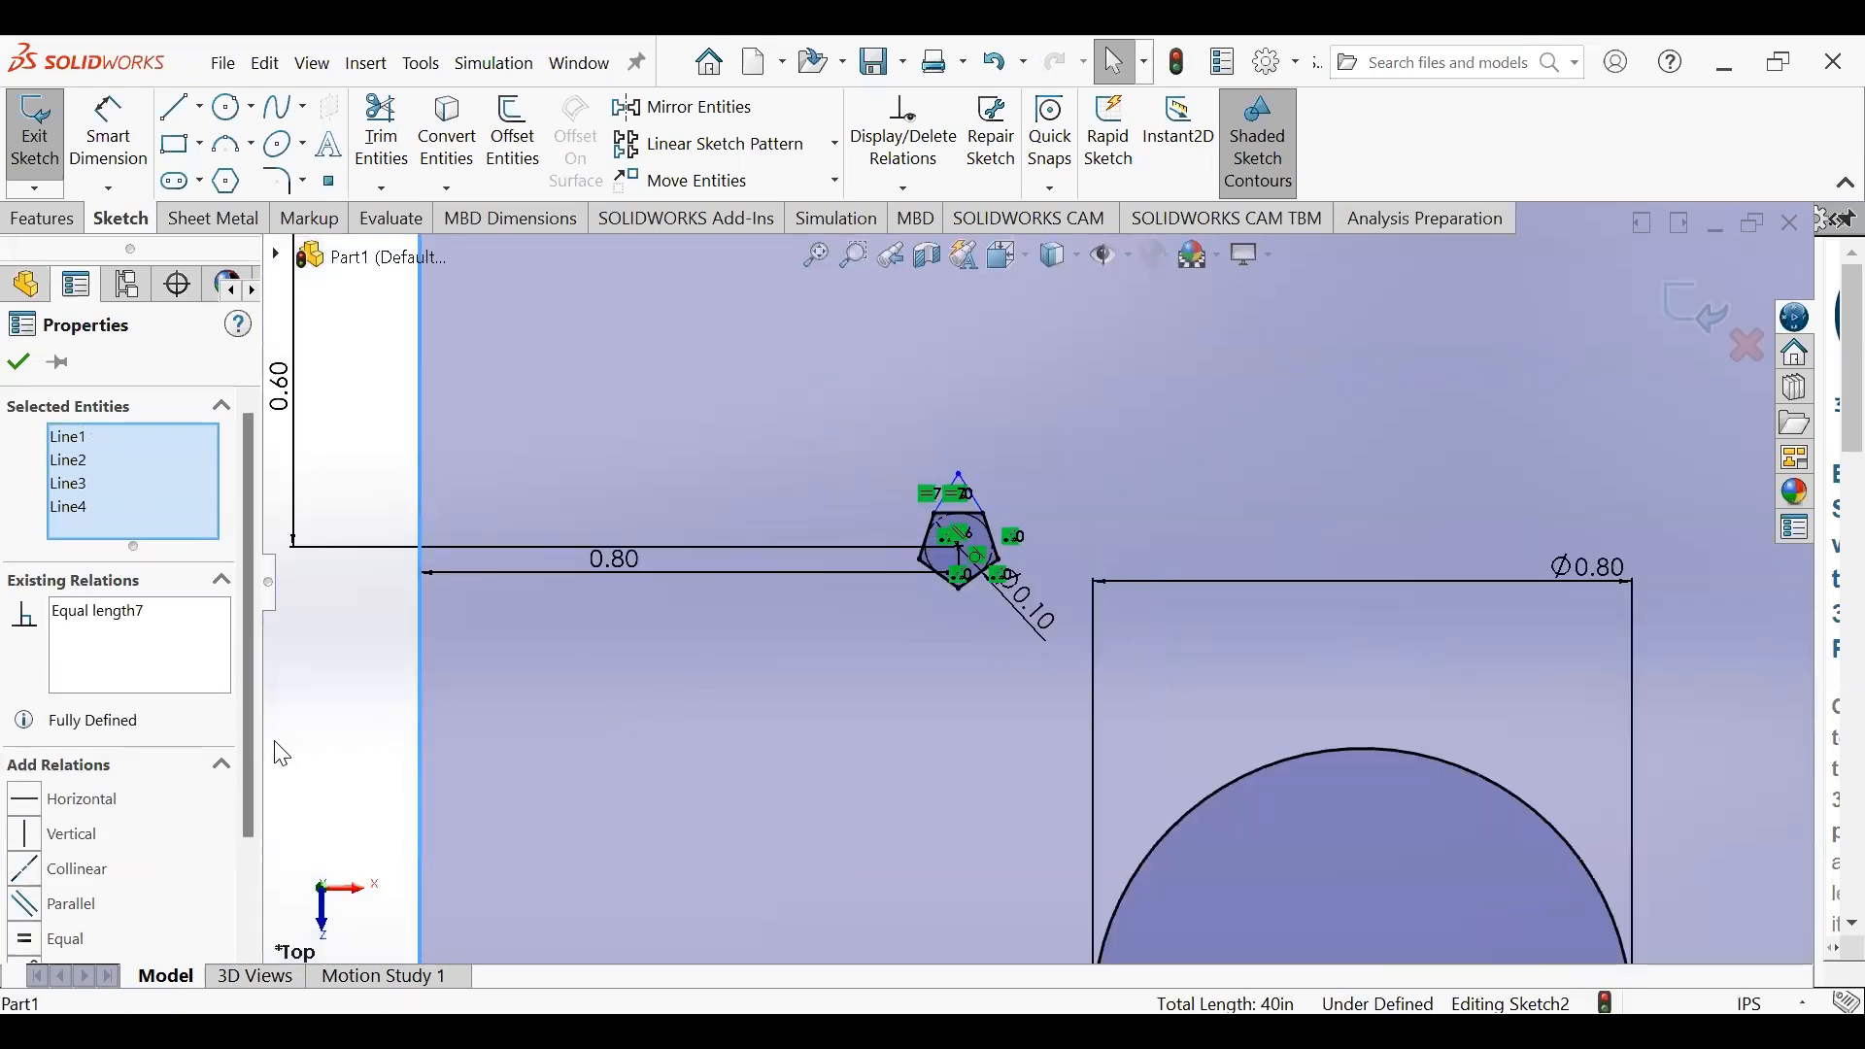
left_click(367, 714)
- Dimension the length of the right slanted line above the pentagon
left_click(108, 136)
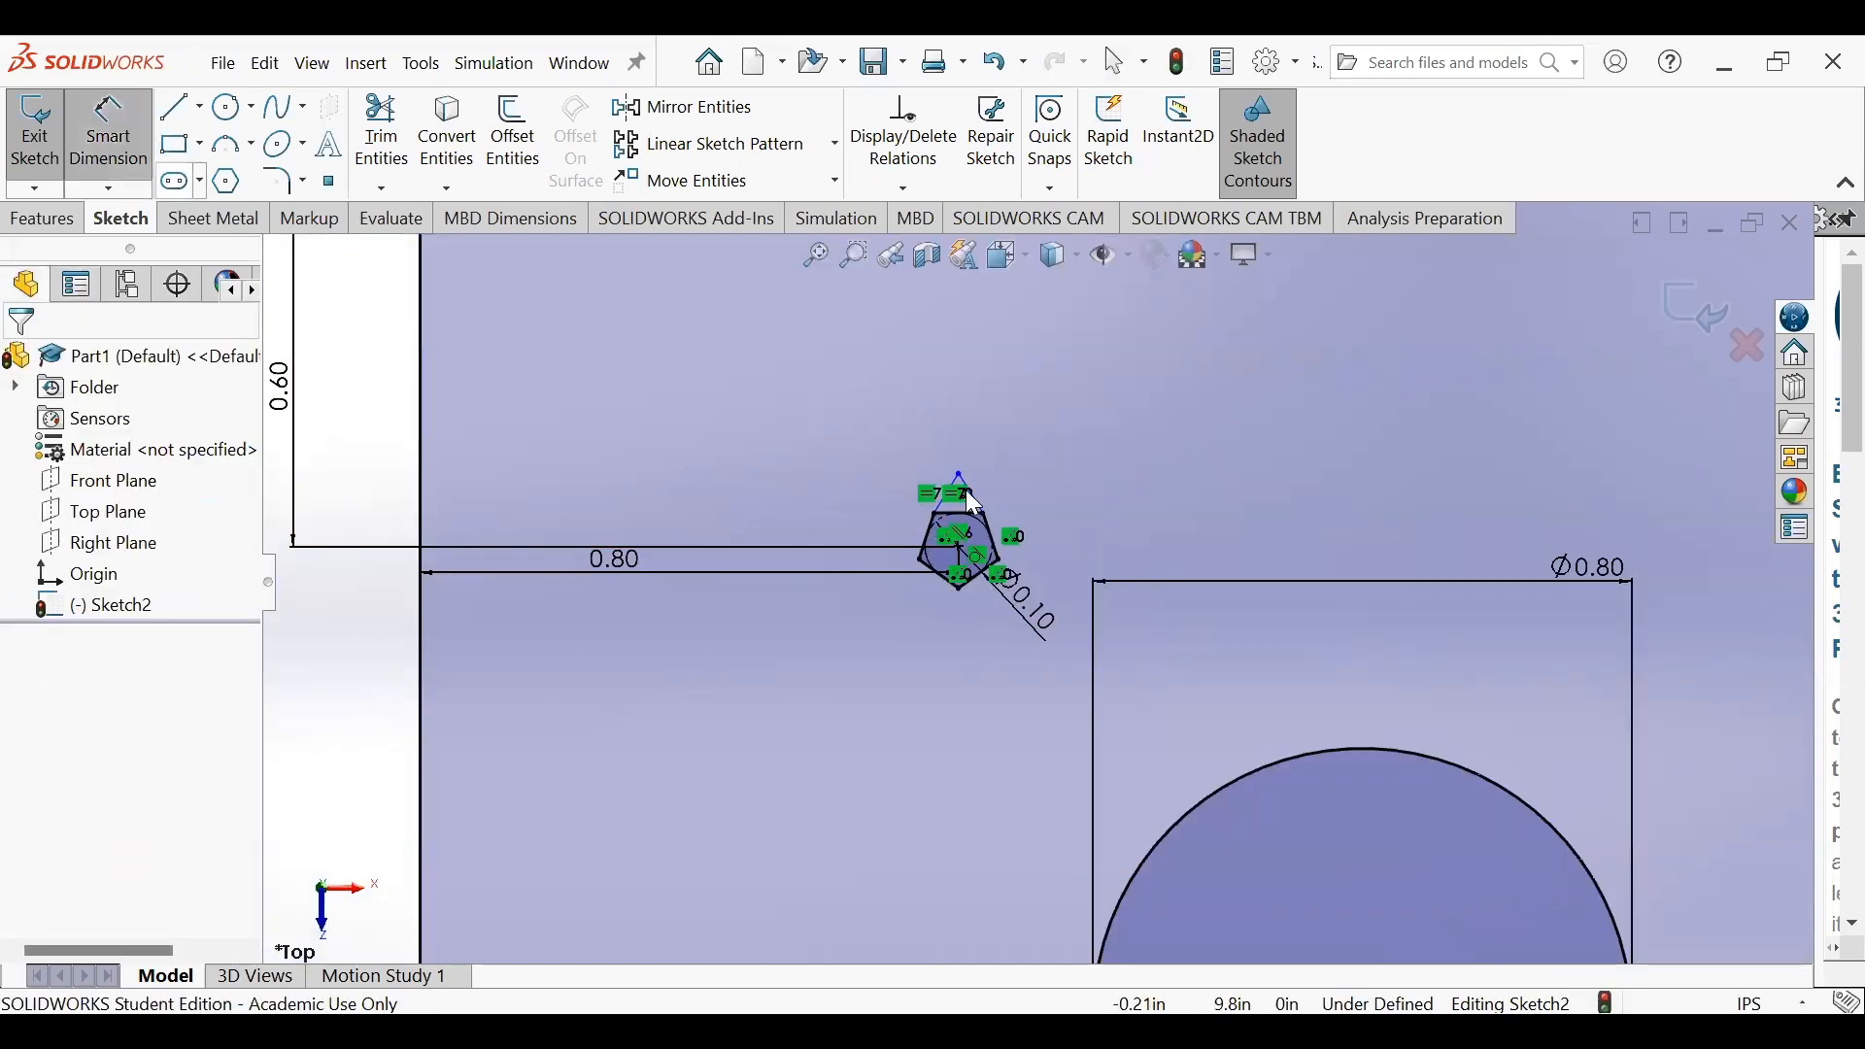
scroll(979, 507, "down", 5)
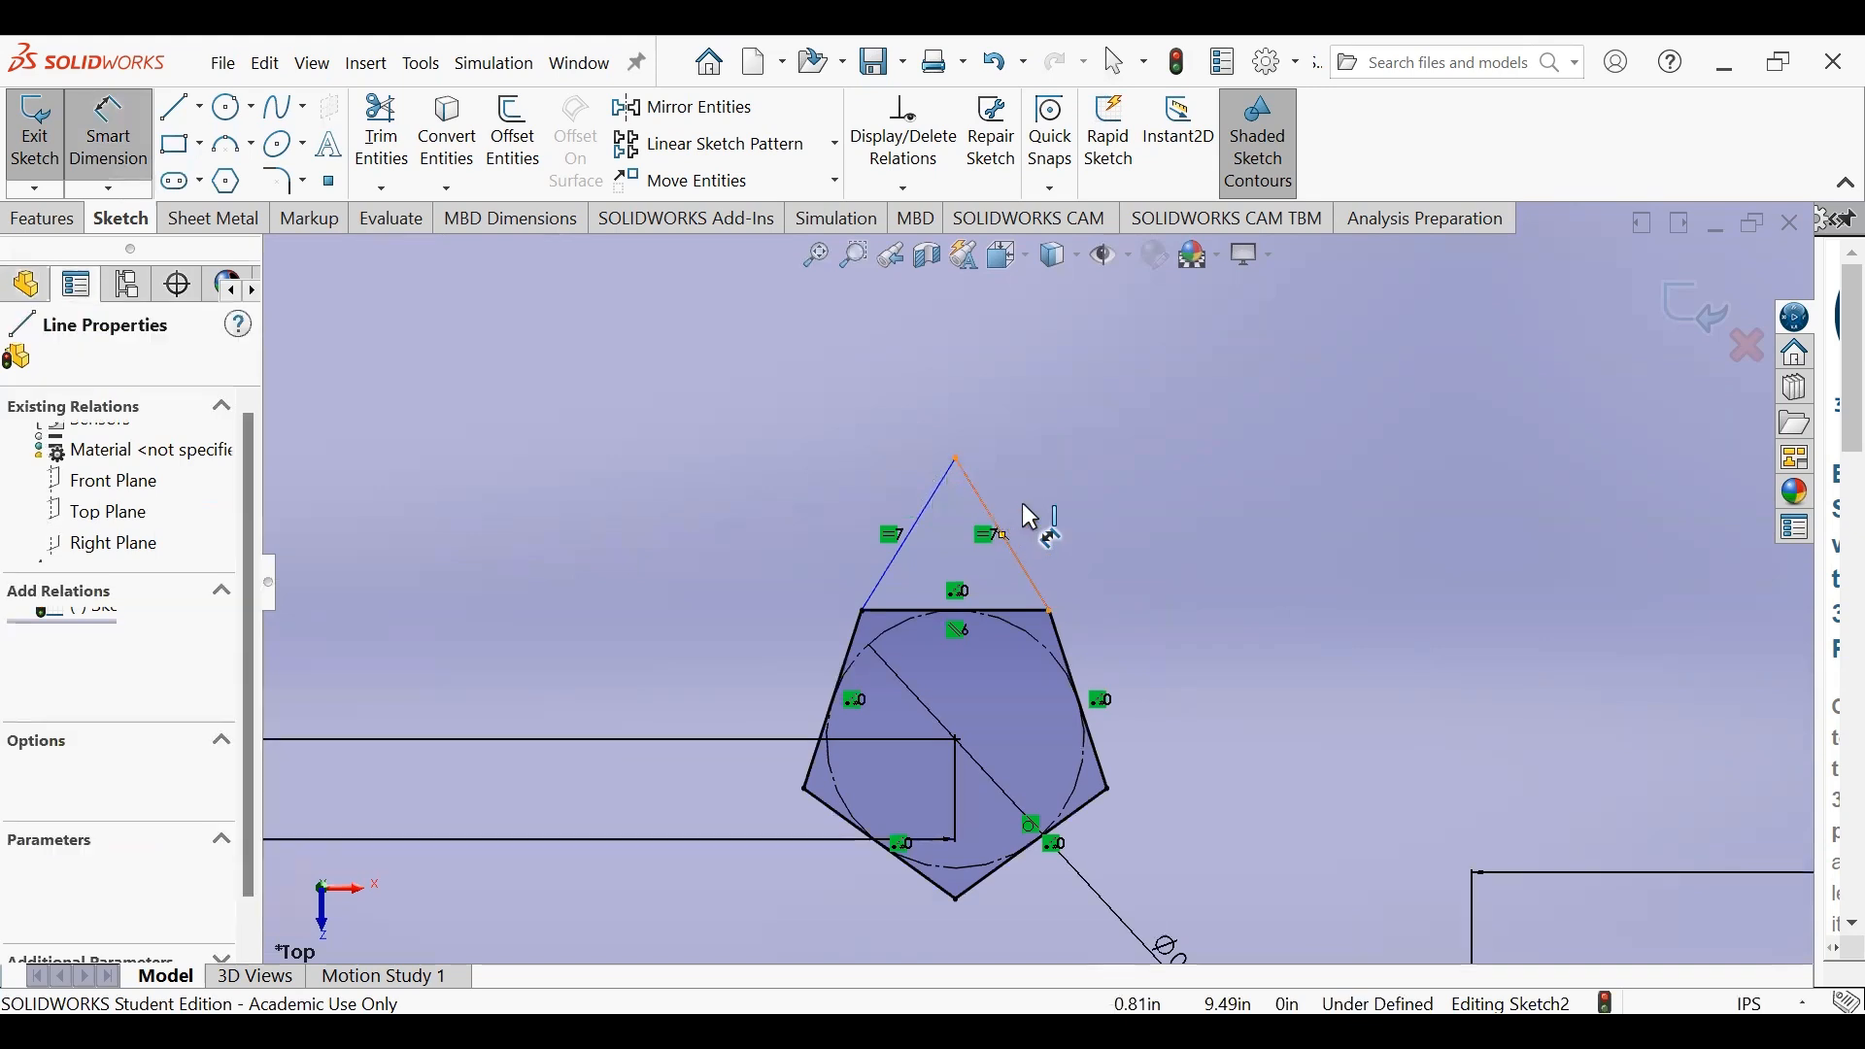
left_click(1026, 503)
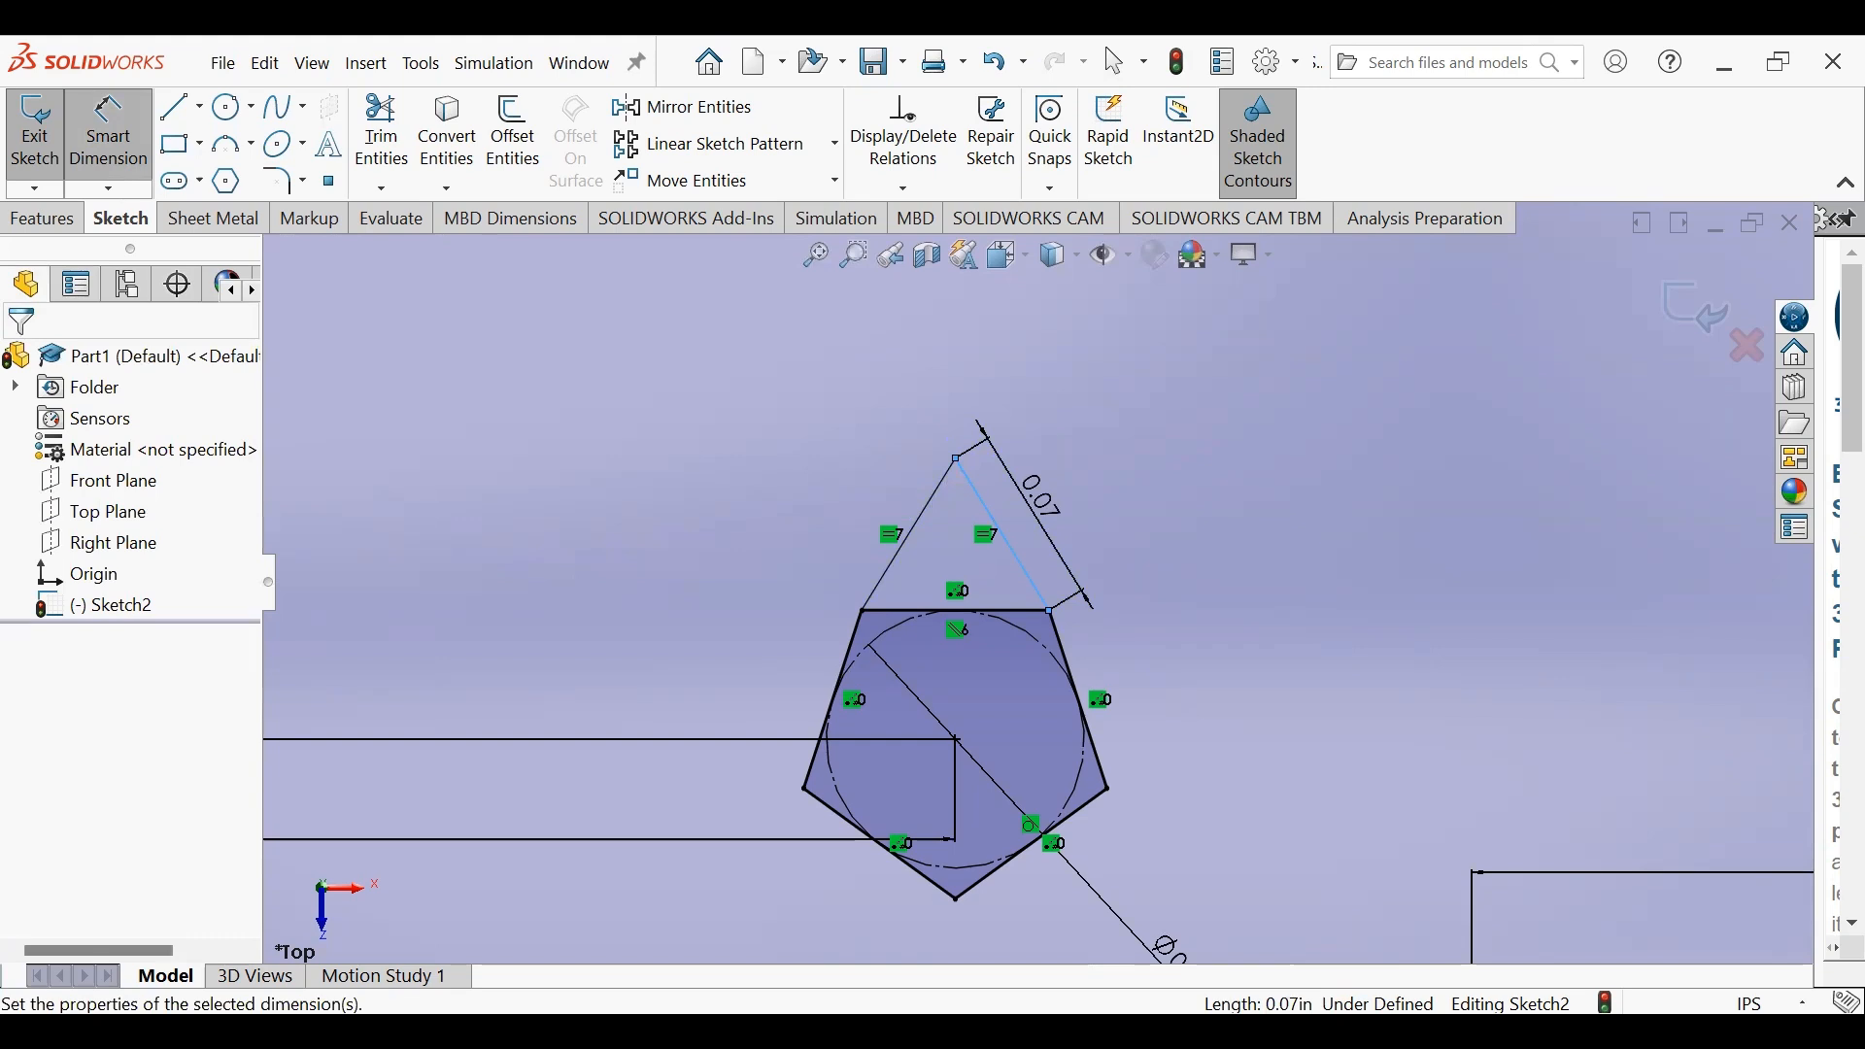
- Try a length of 0.60 in for the right slanted line above the pentagon, and undo it
key("Return")
scroll(1103, 573, "up", 7)
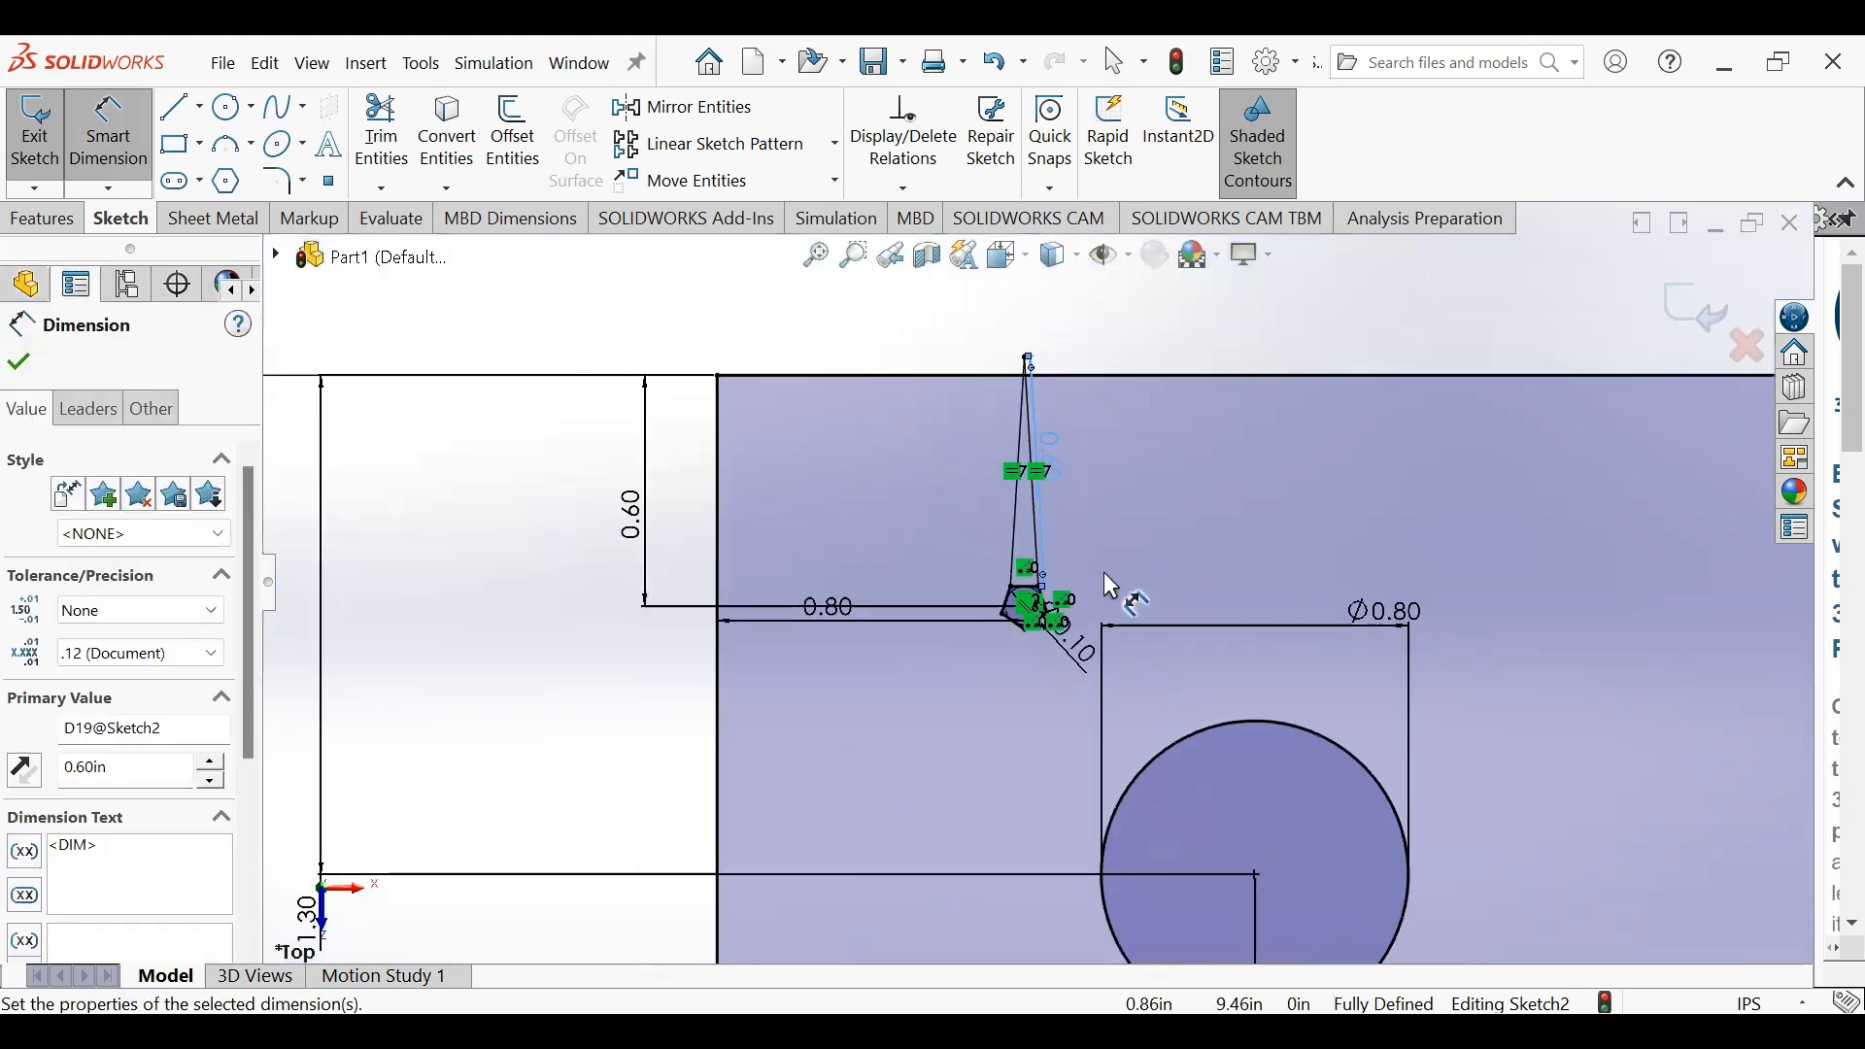
key("Escape")
key("Escape")
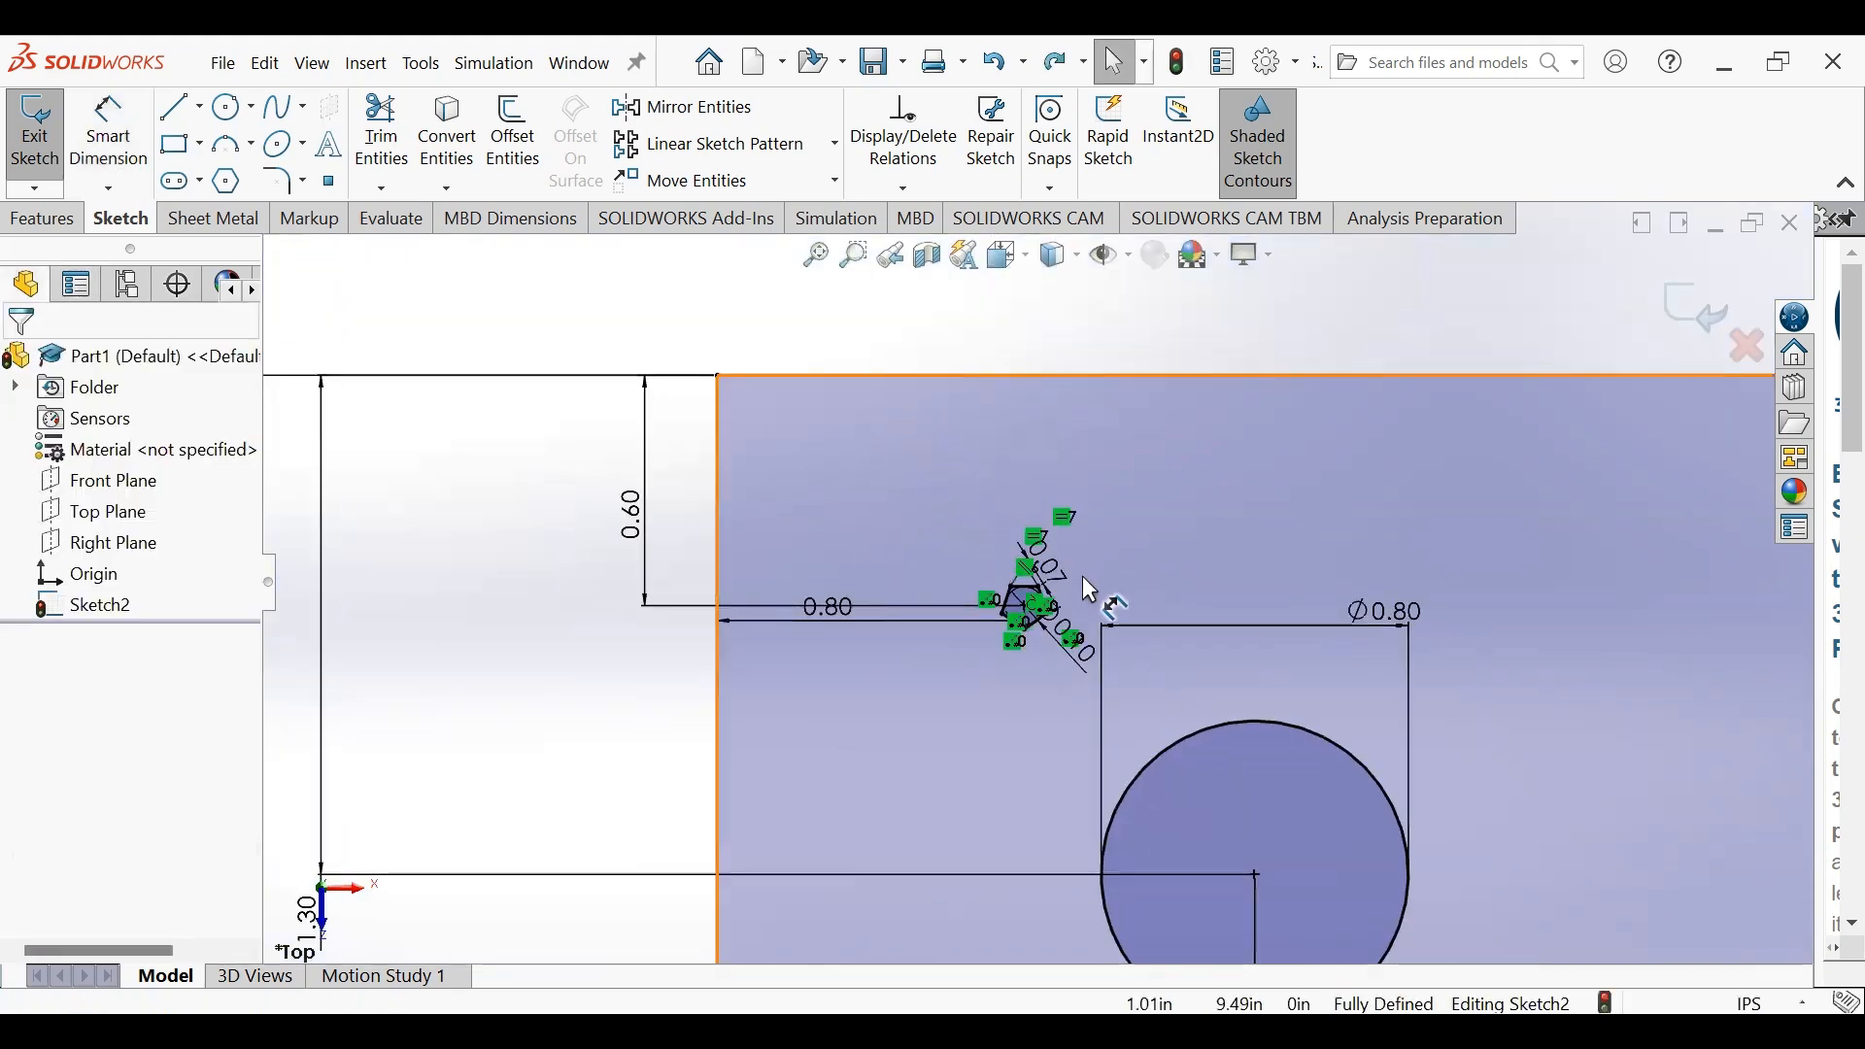
- Start a circular sketch pattern for the two slanted lines above the pentagon
scroll(1078, 577, "down", 8)
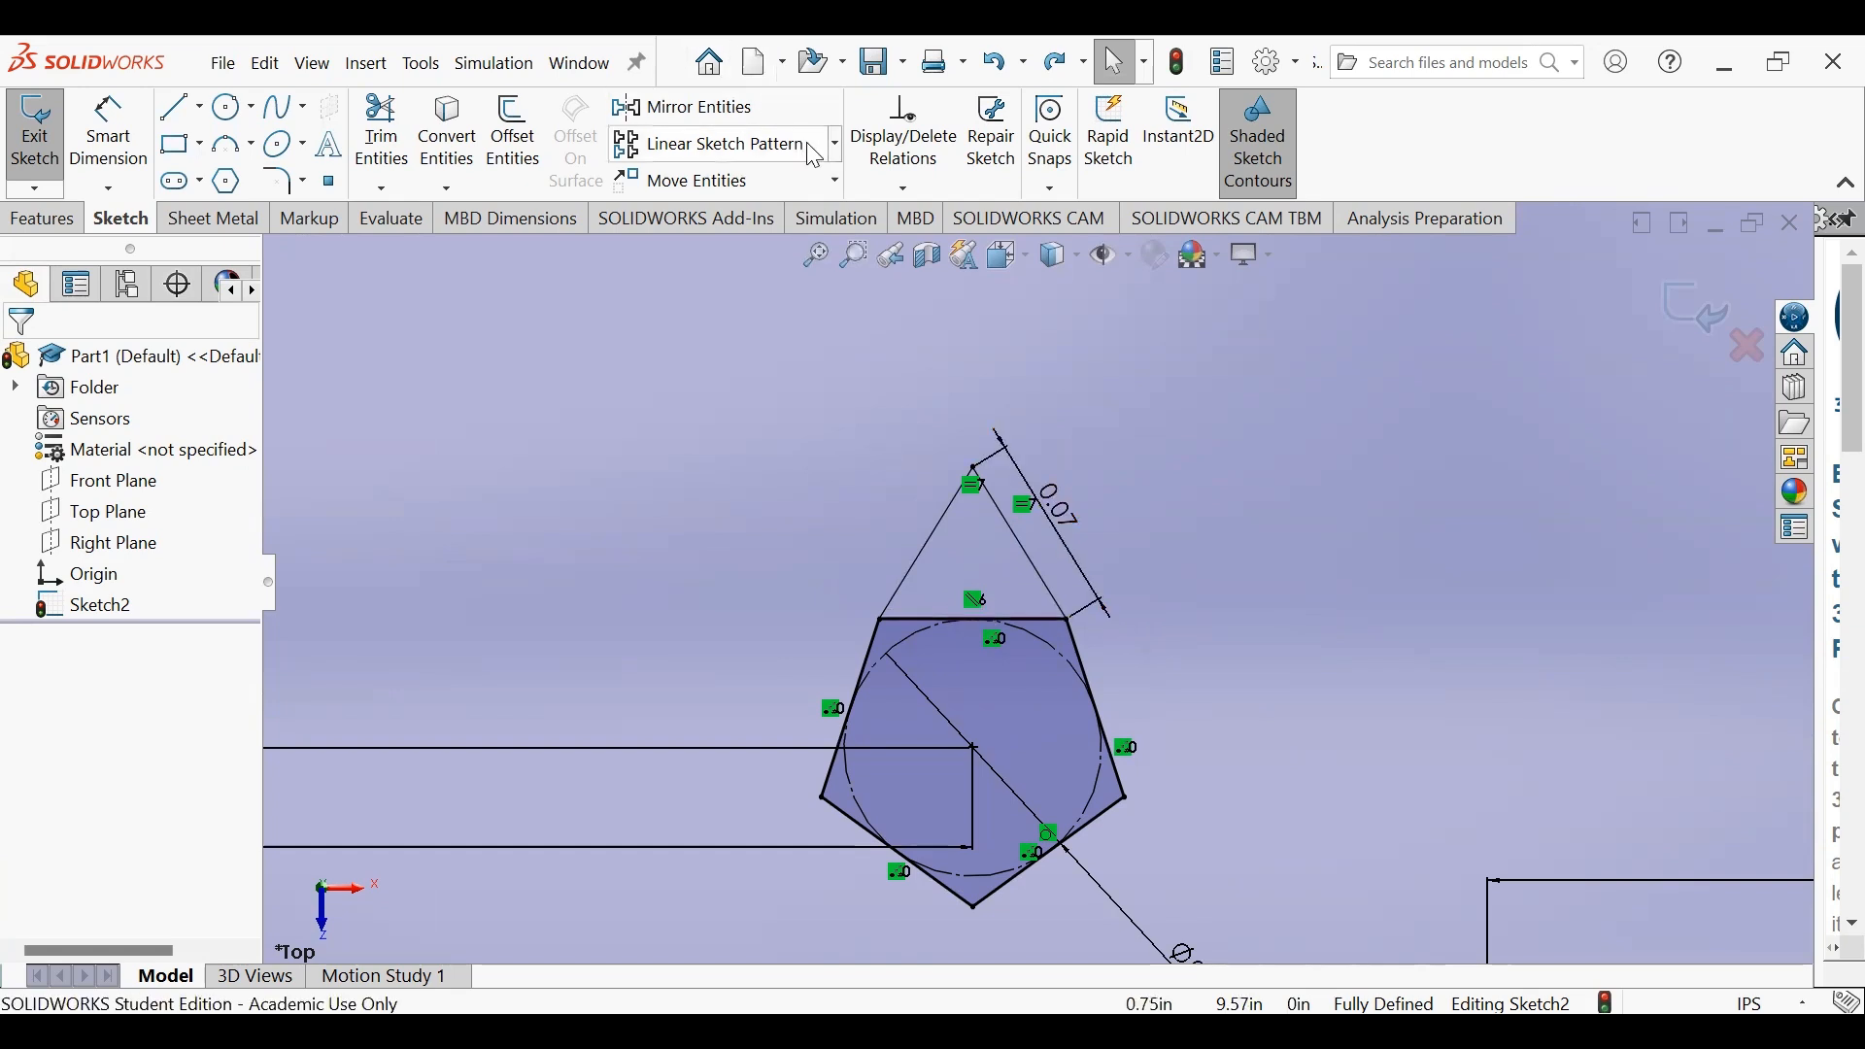
left_click(837, 150)
left_click(801, 214)
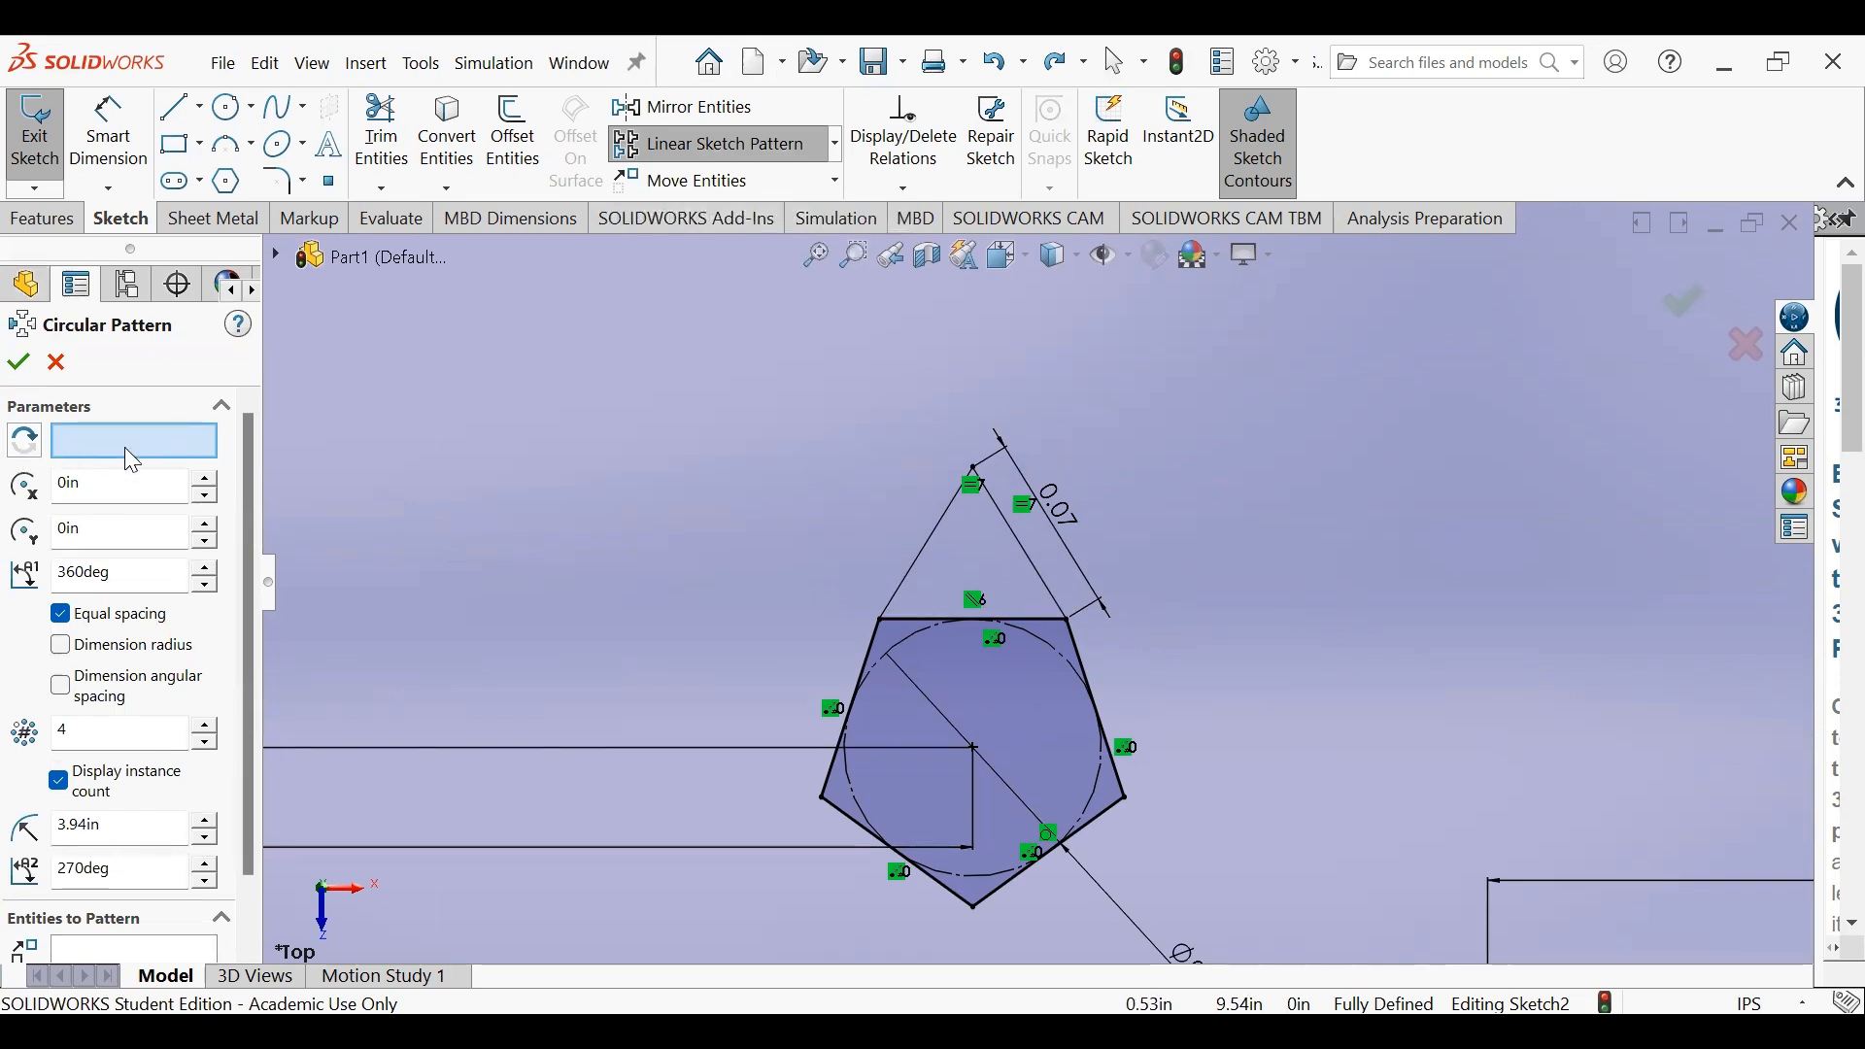
scroll(1360, 888, "up", 3)
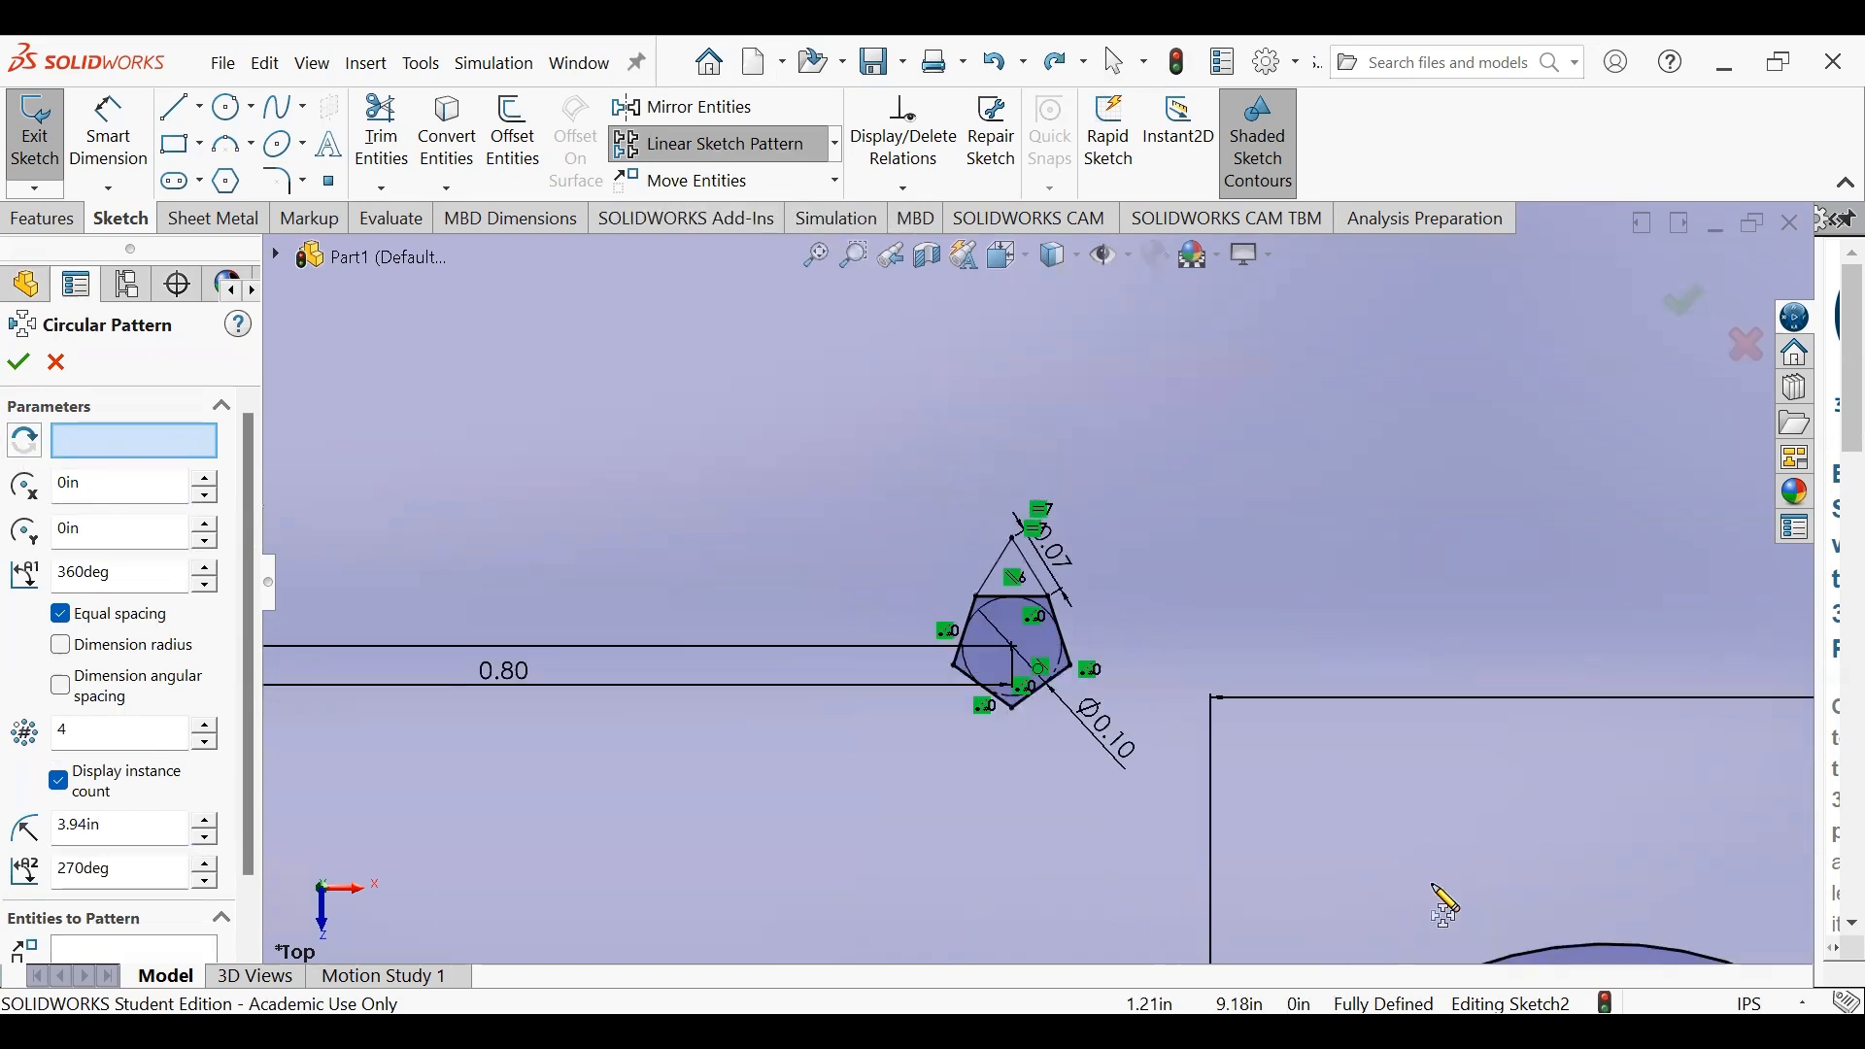
scroll(1440, 894, "up", 3)
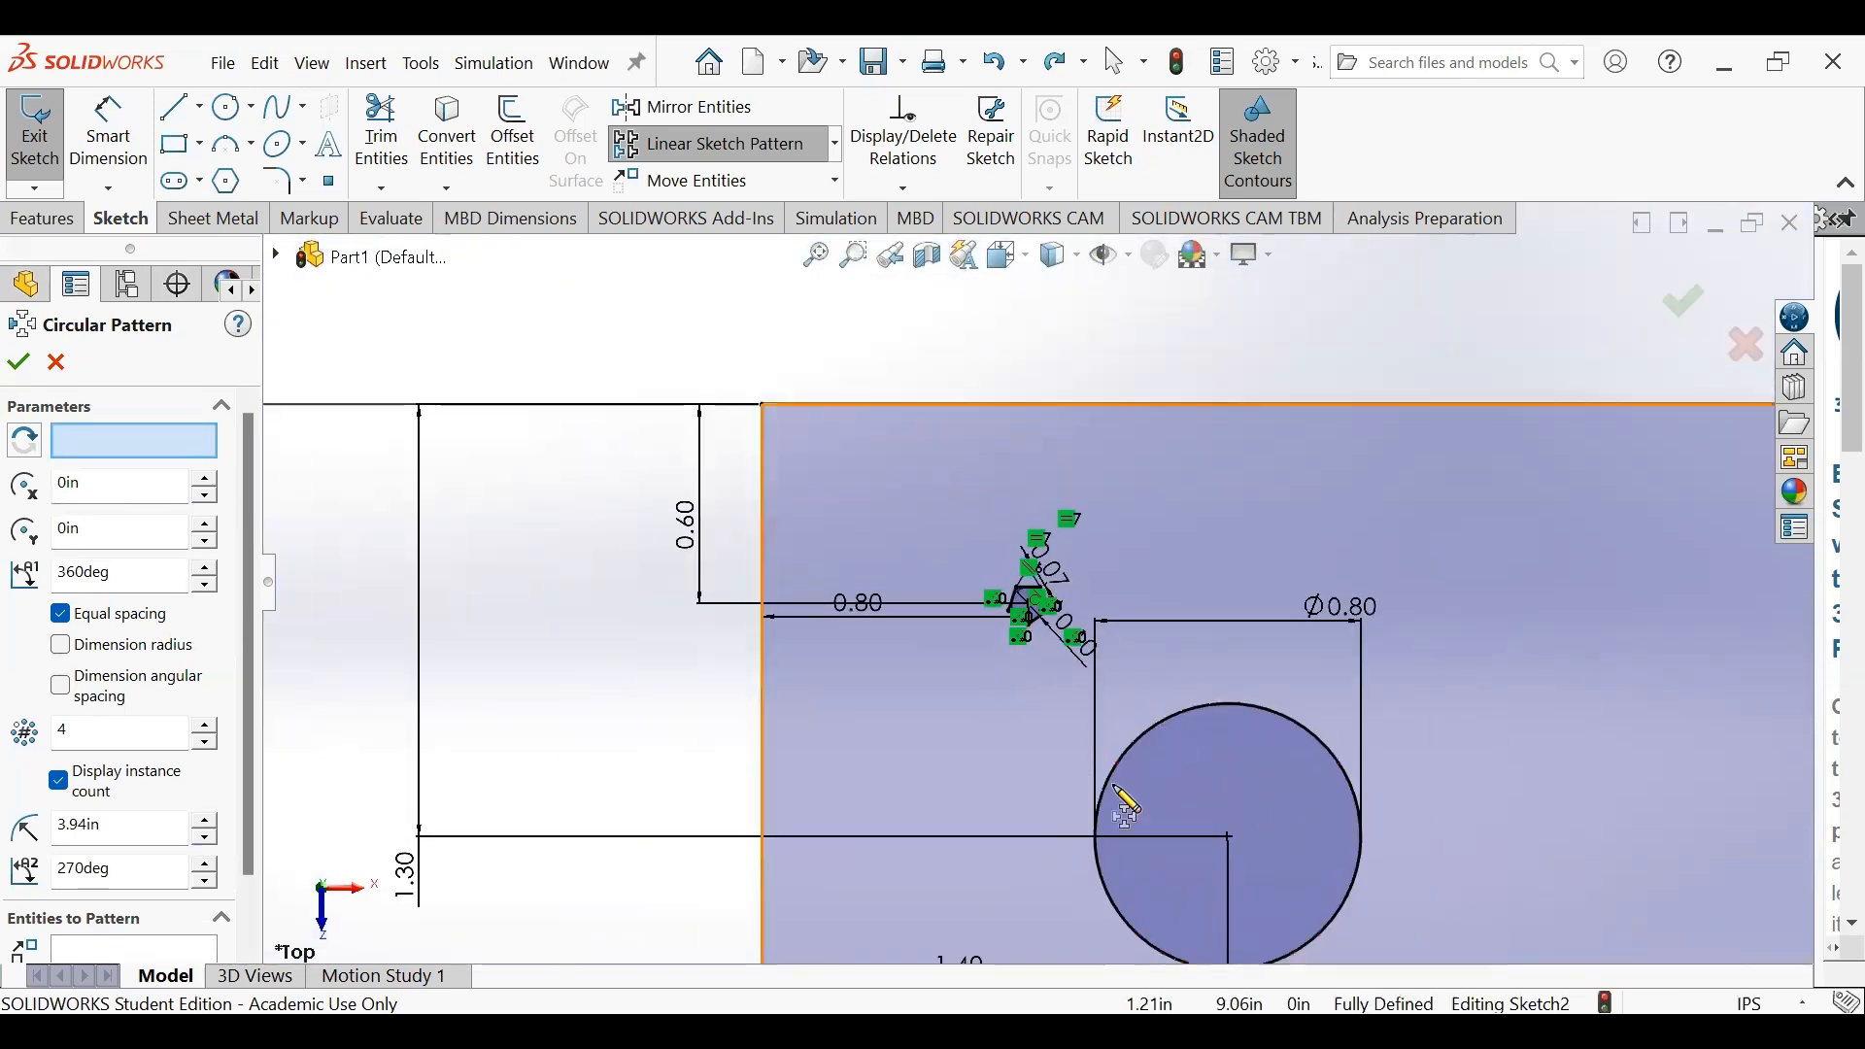
scroll(1051, 660, "down", 4)
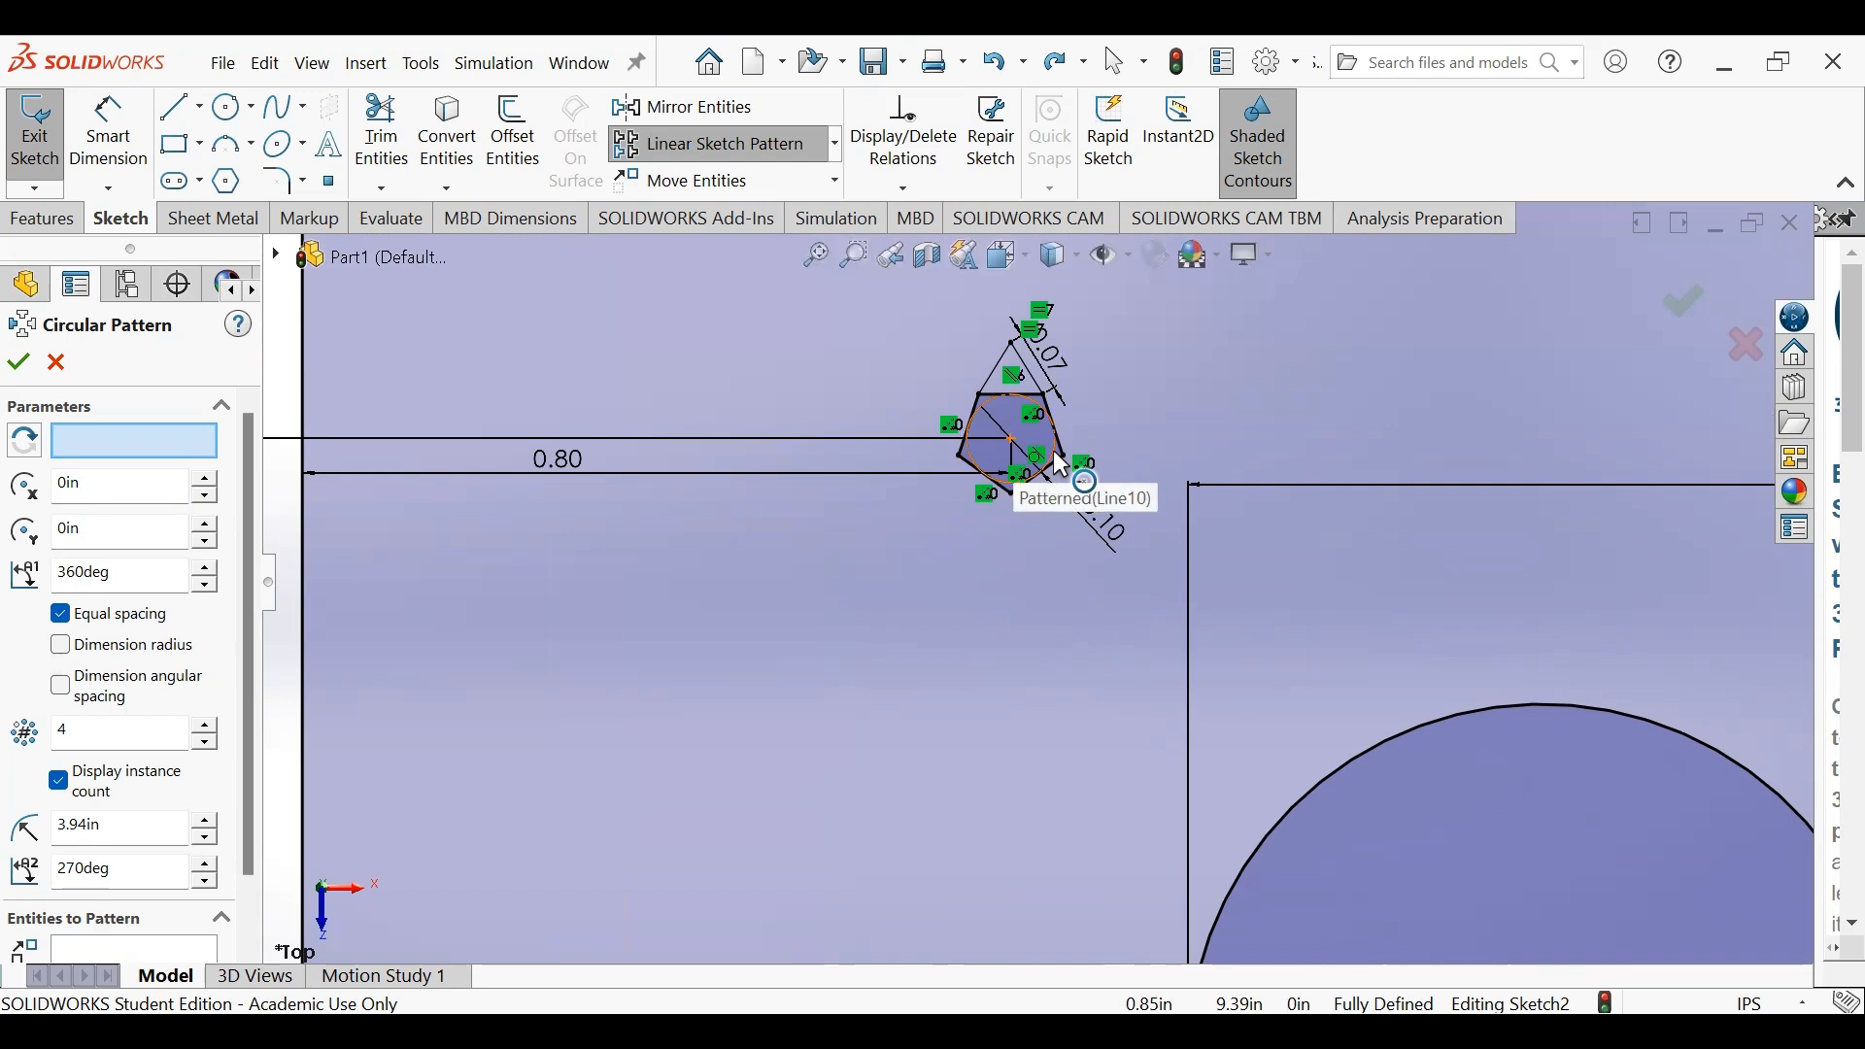
scroll(1059, 464, "down", 3)
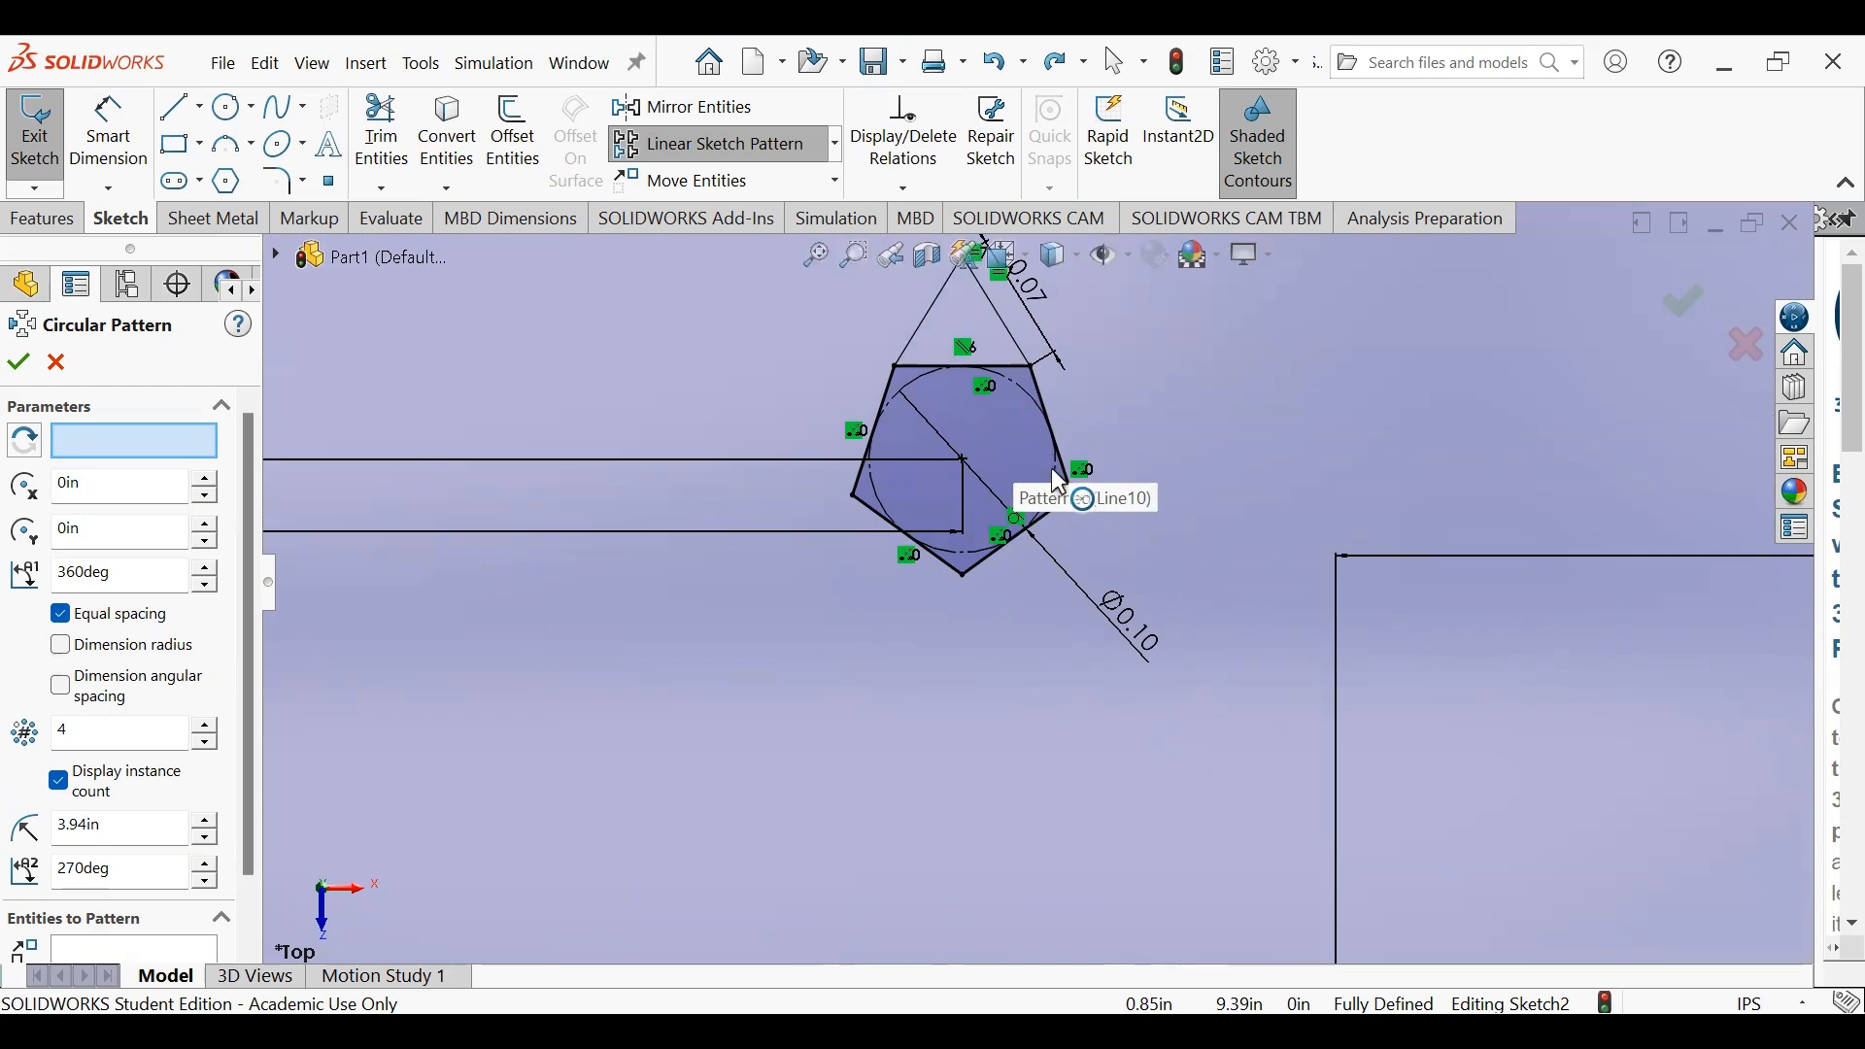
left_click(964, 550)
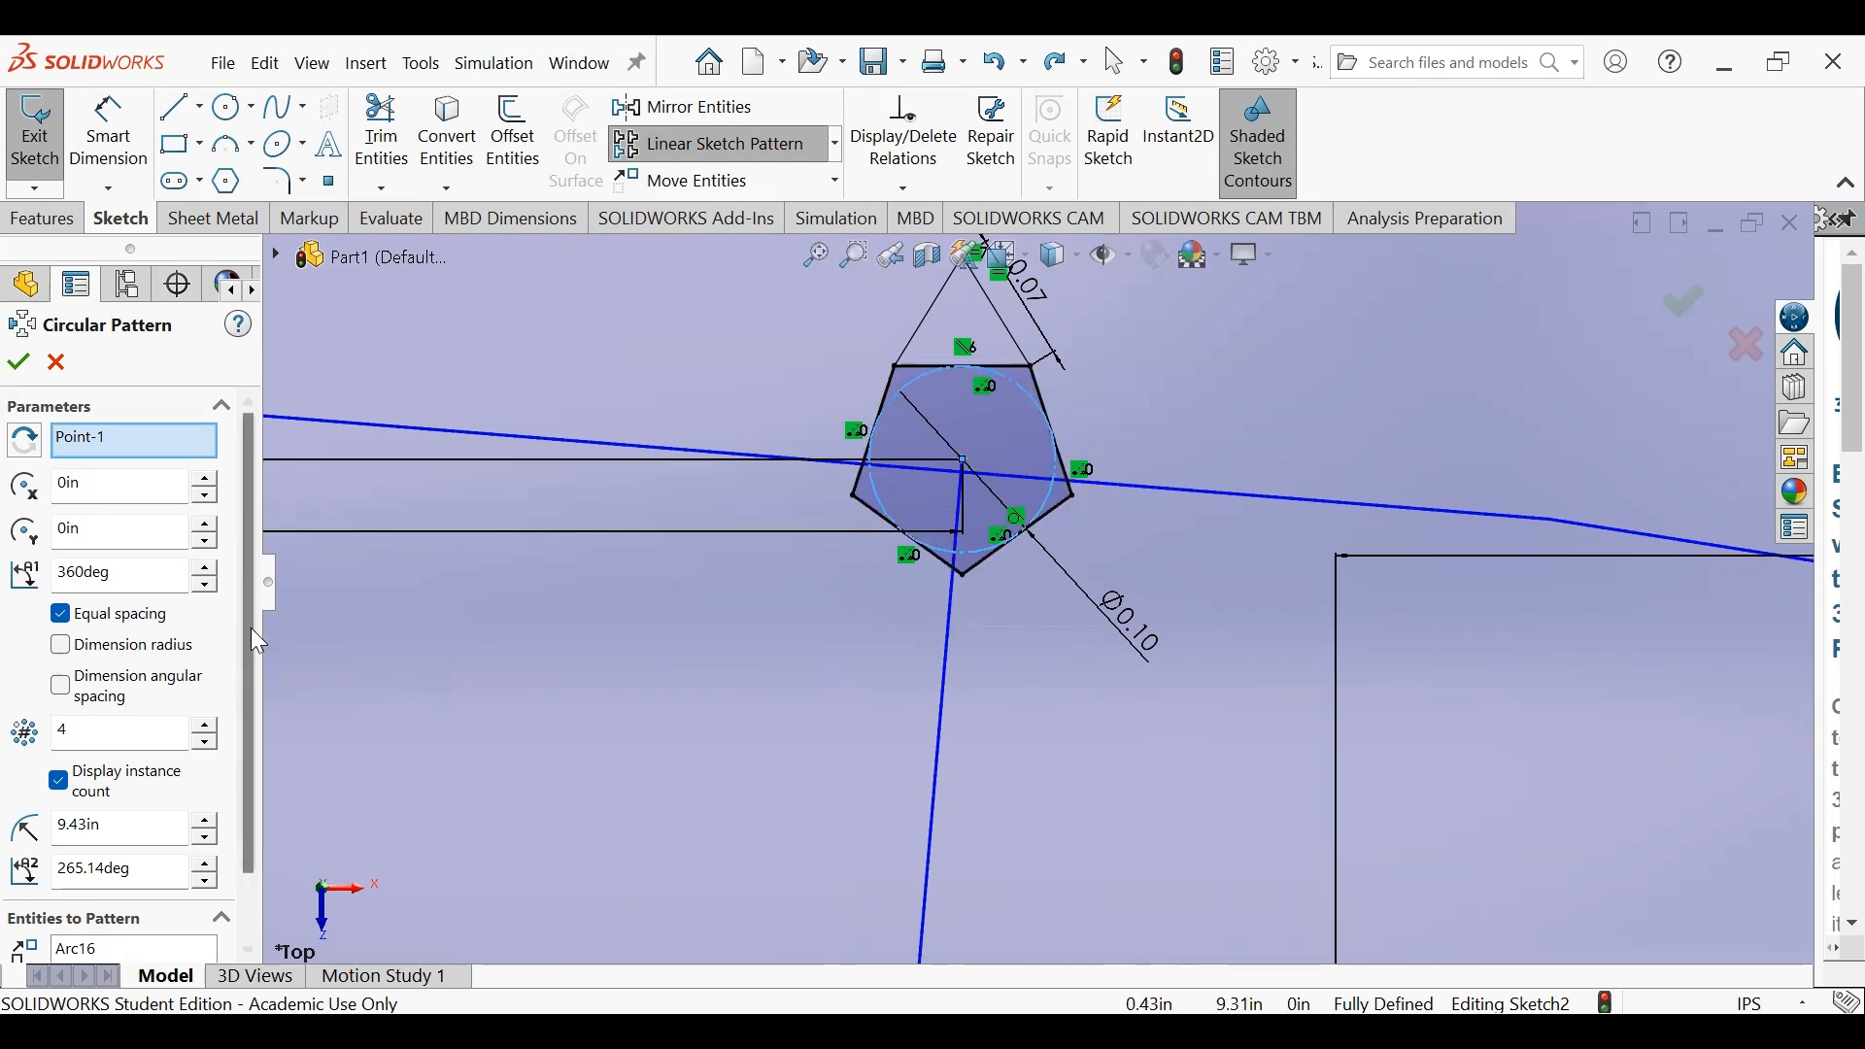
scroll(194, 892, "down", 1)
left_click(178, 867)
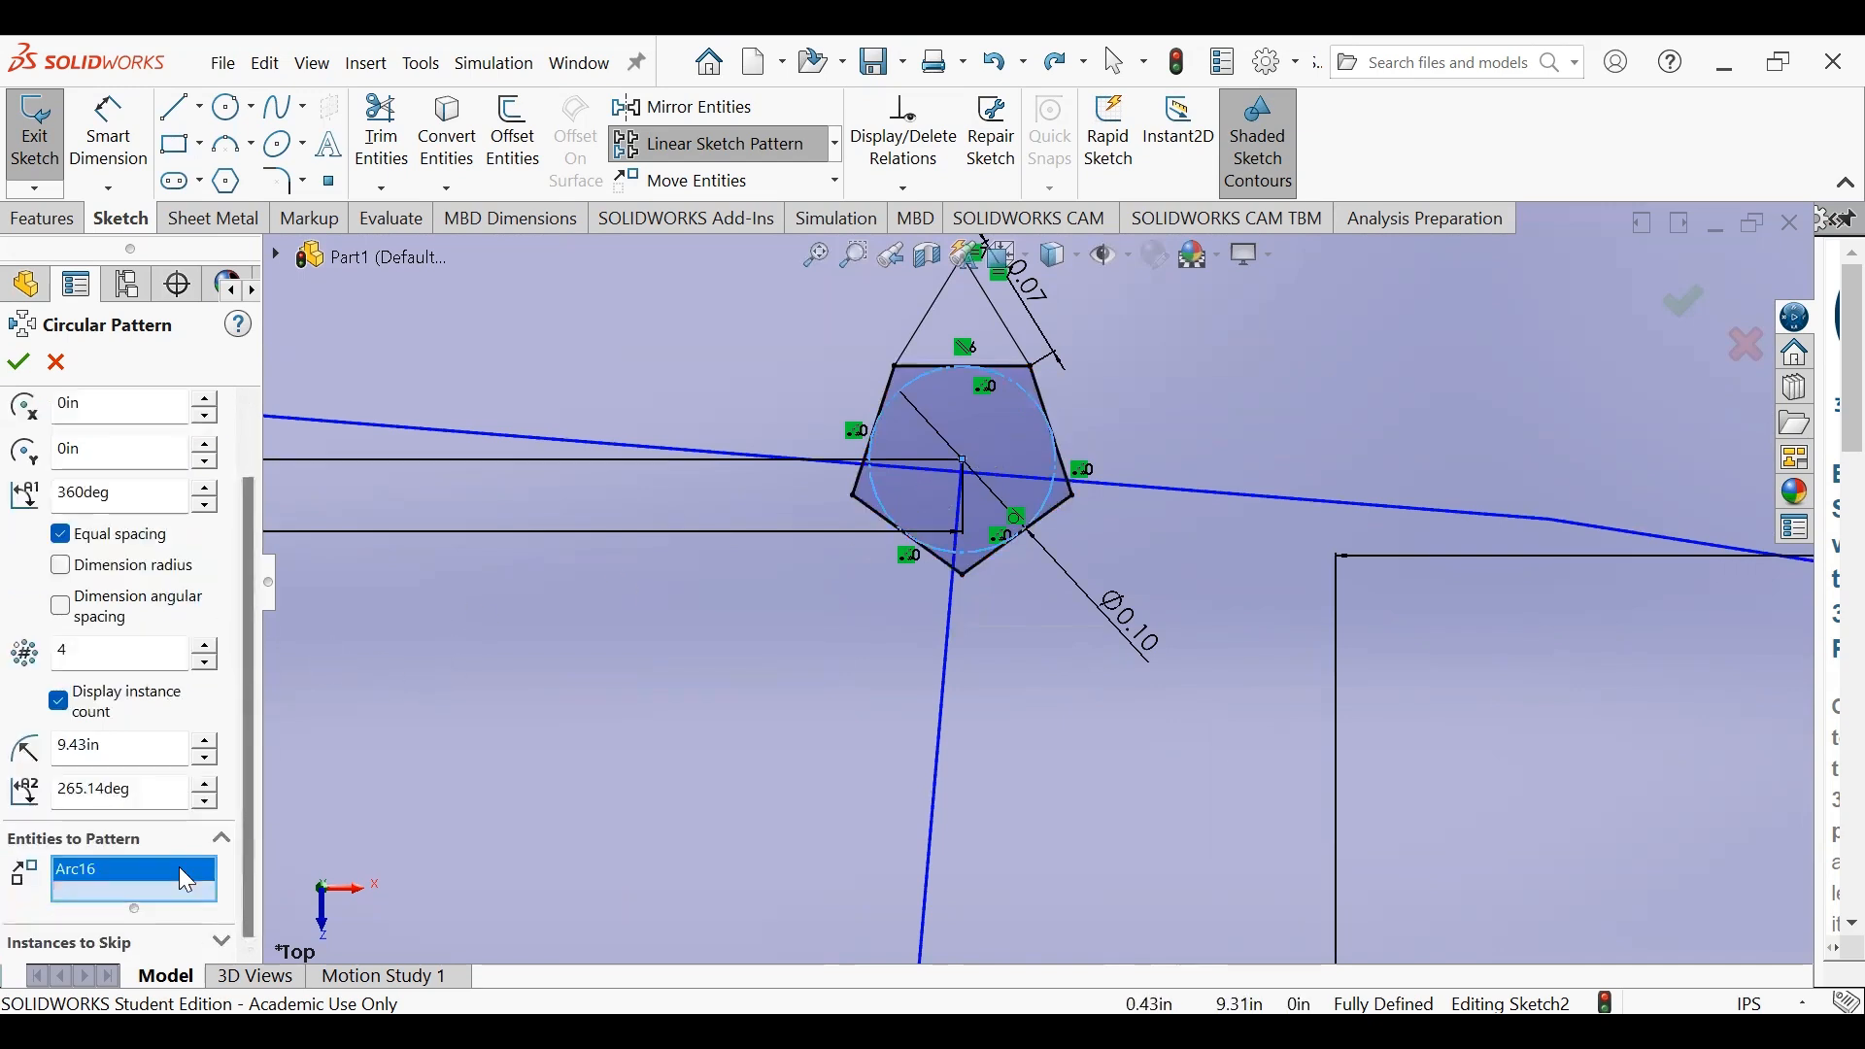
right_click(181, 867)
left_click(233, 922)
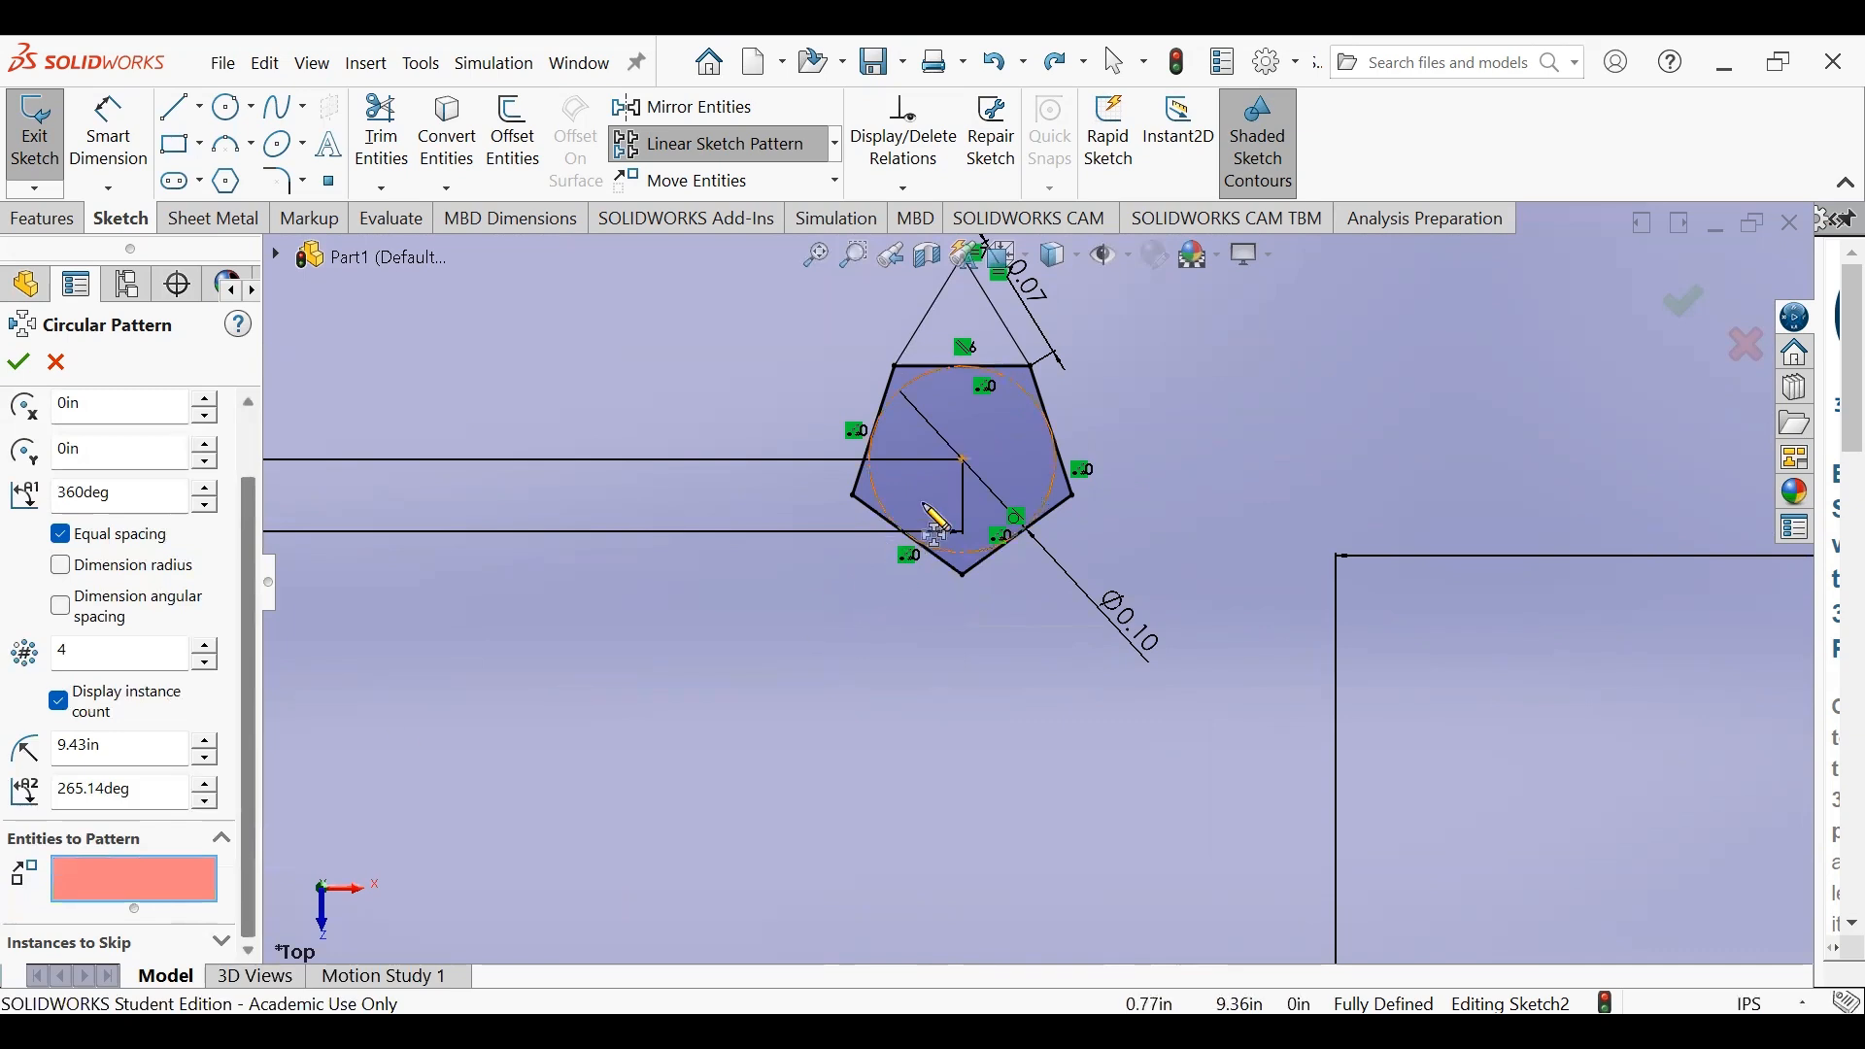
- Select the two slanted lines above the pentagon as the entities to pattern
scroll(975, 339, "up", 3)
scroll(1007, 417, "down", 4)
scroll(1020, 476, "down", 2)
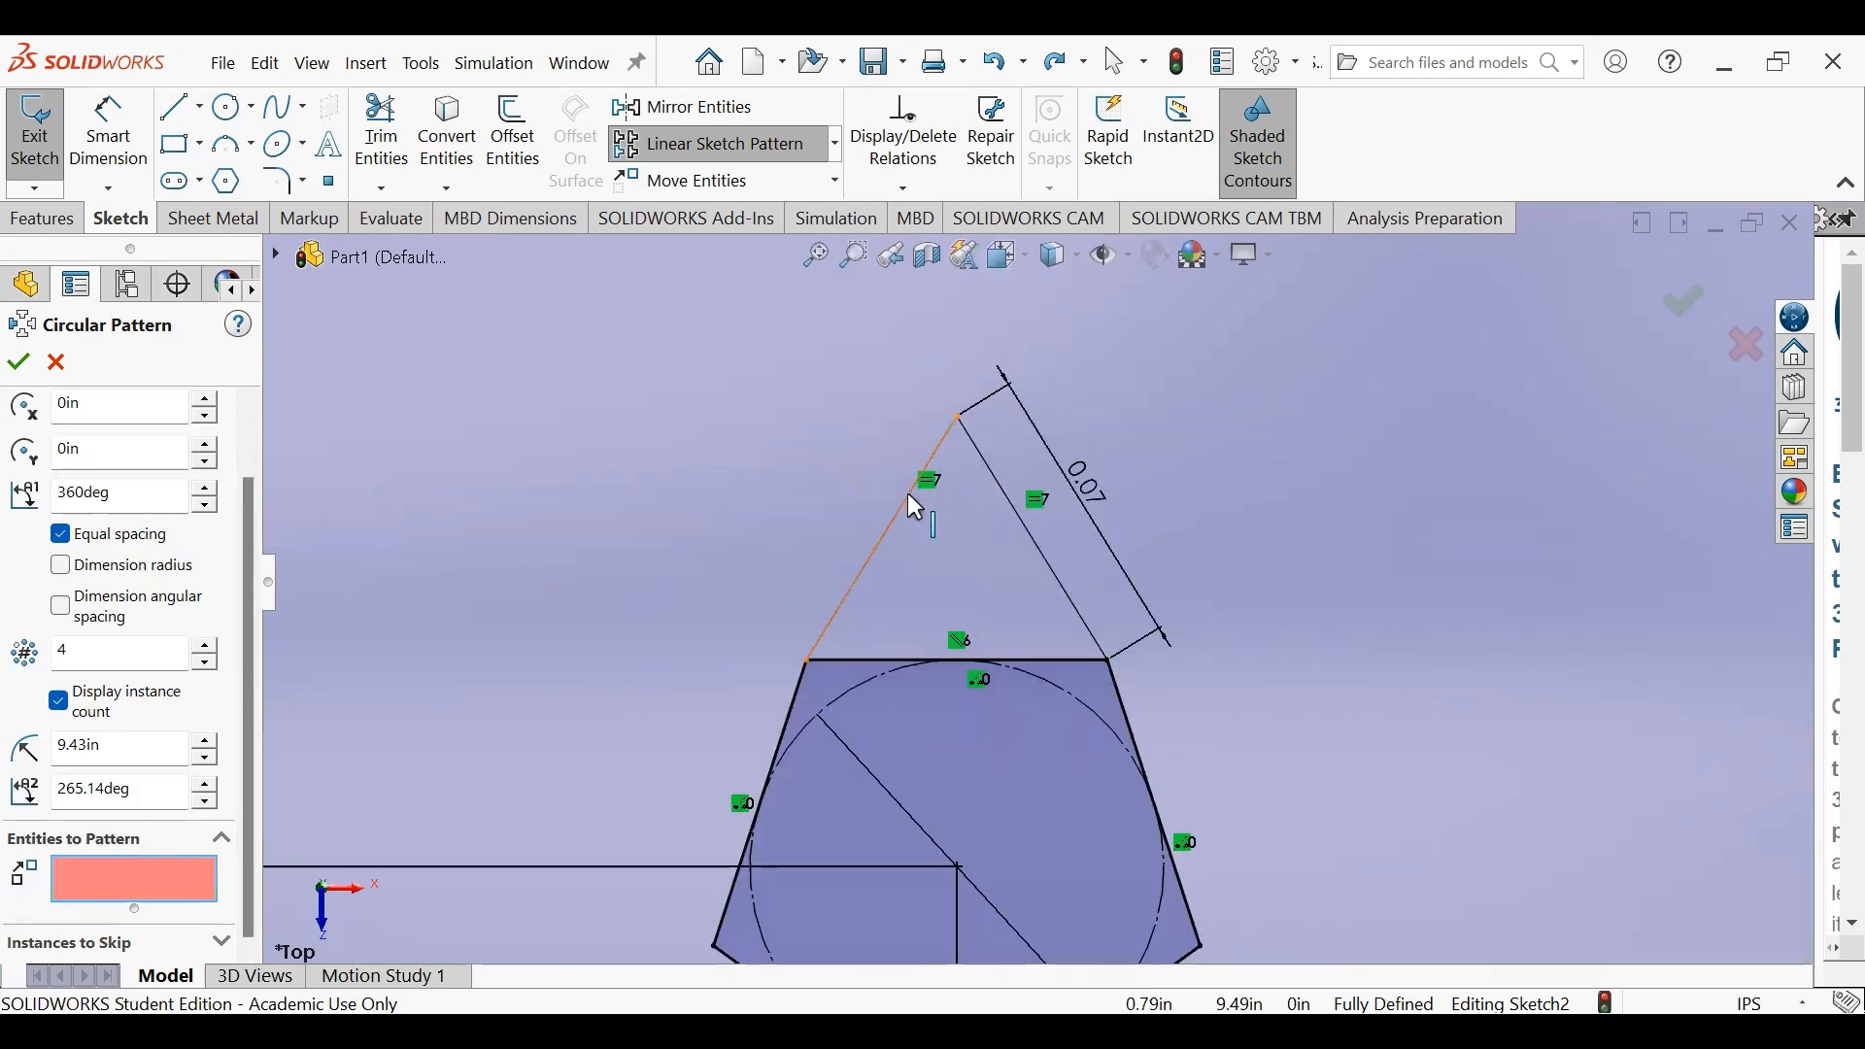
left_click(913, 503)
left_click(1005, 498)
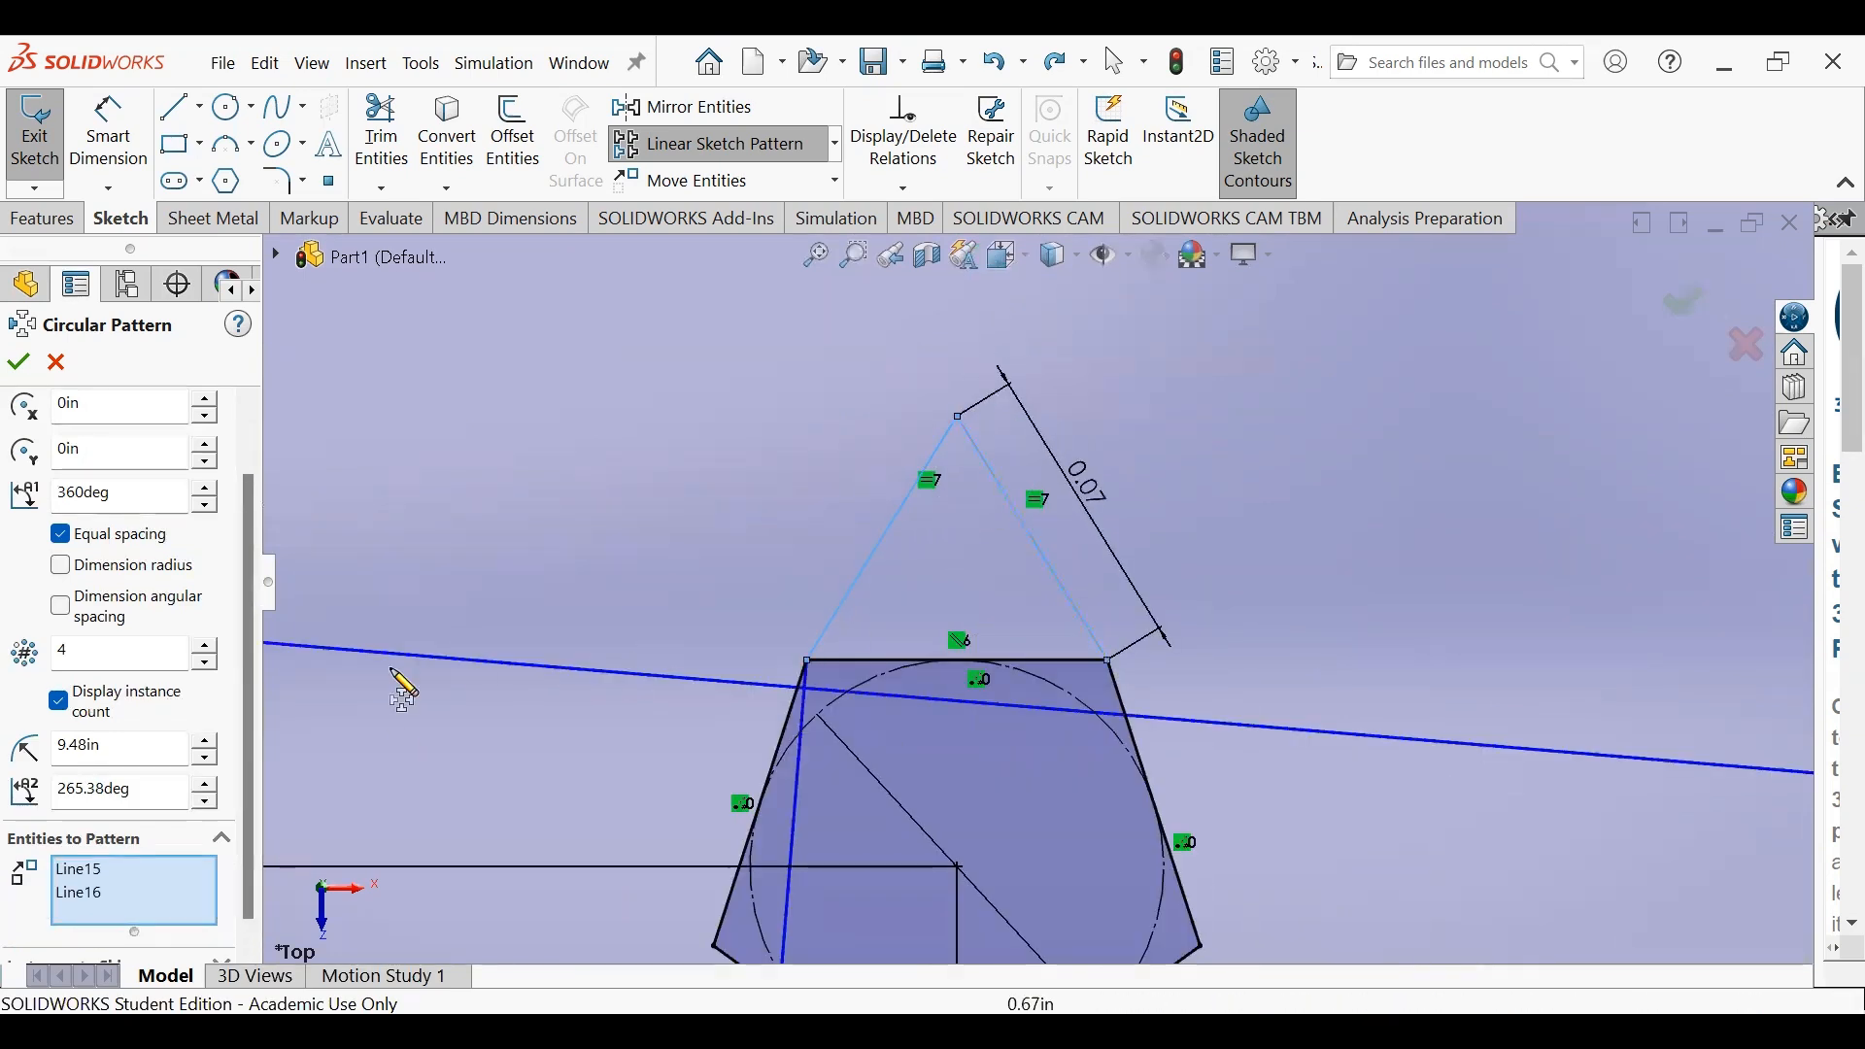
- Replace the circular pattern's center with the pentagon's center point and set 5 instances
scroll(255, 643, "up", 2)
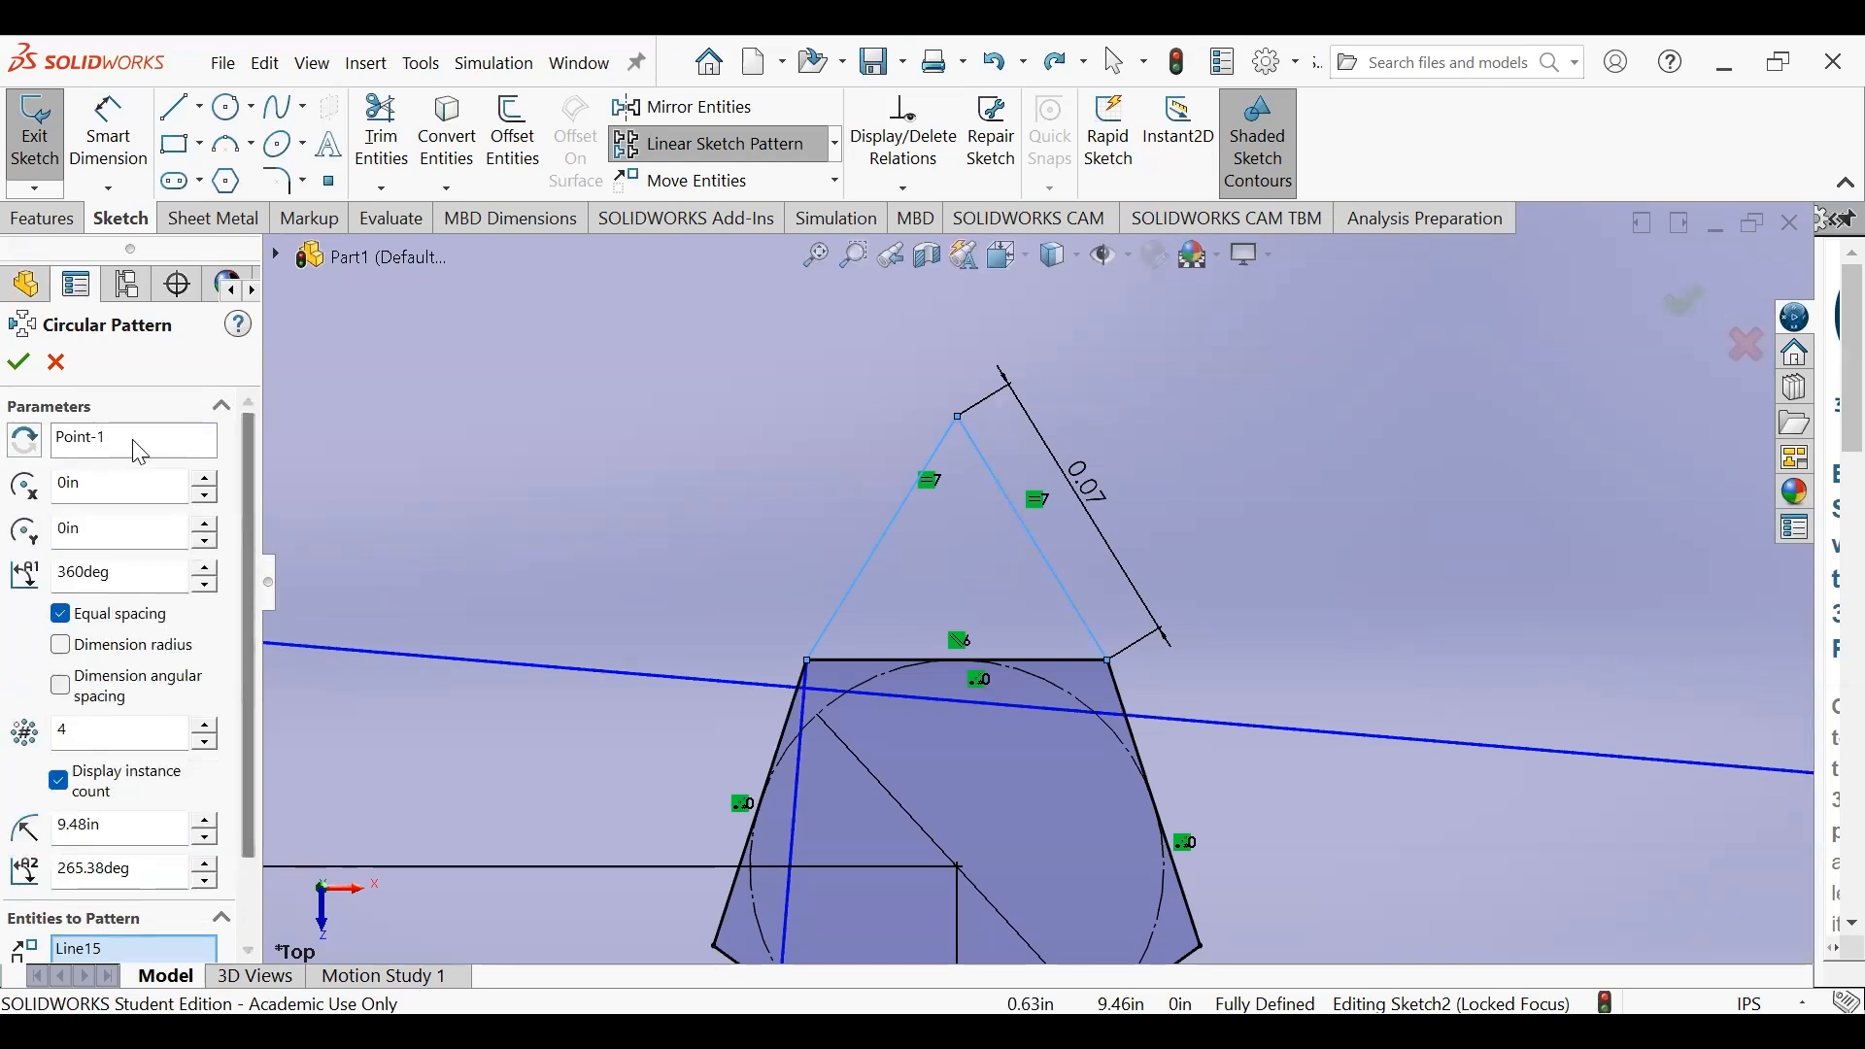
right_click(131, 440)
left_click(243, 458)
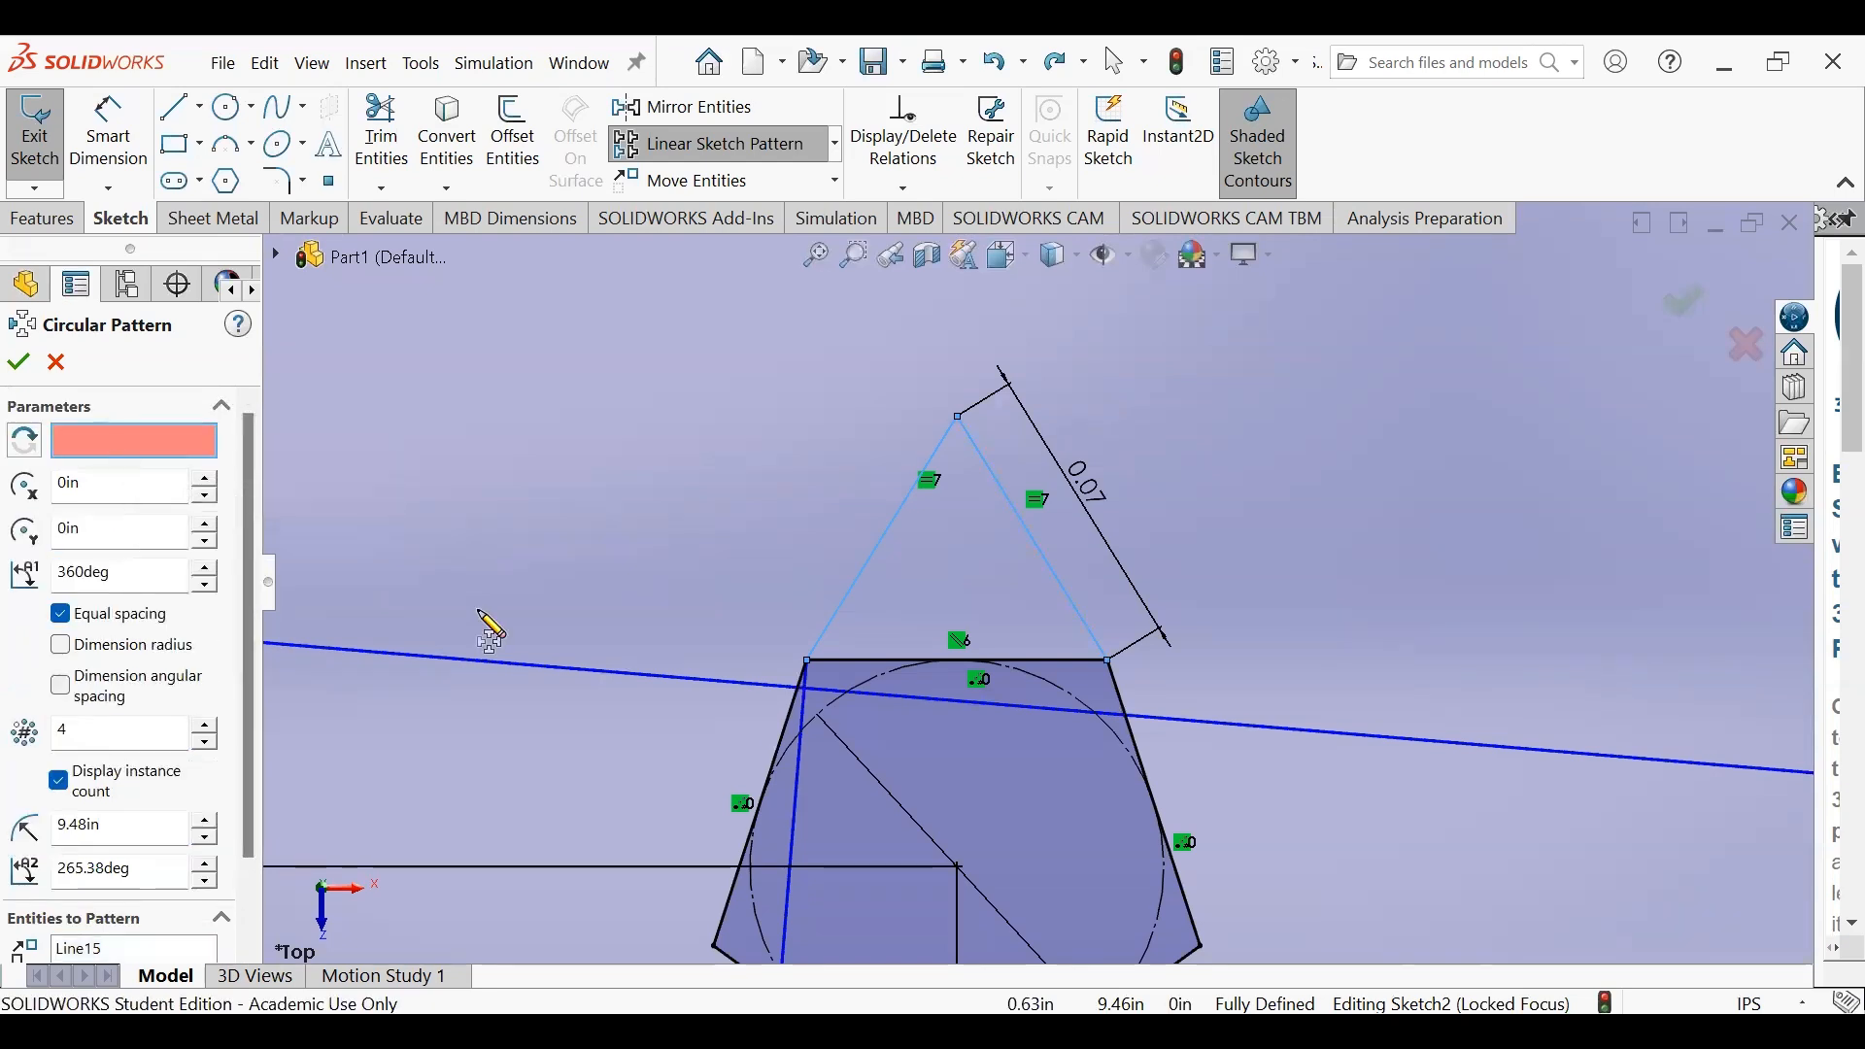
left_click(962, 870)
scroll(971, 816, "up", 4)
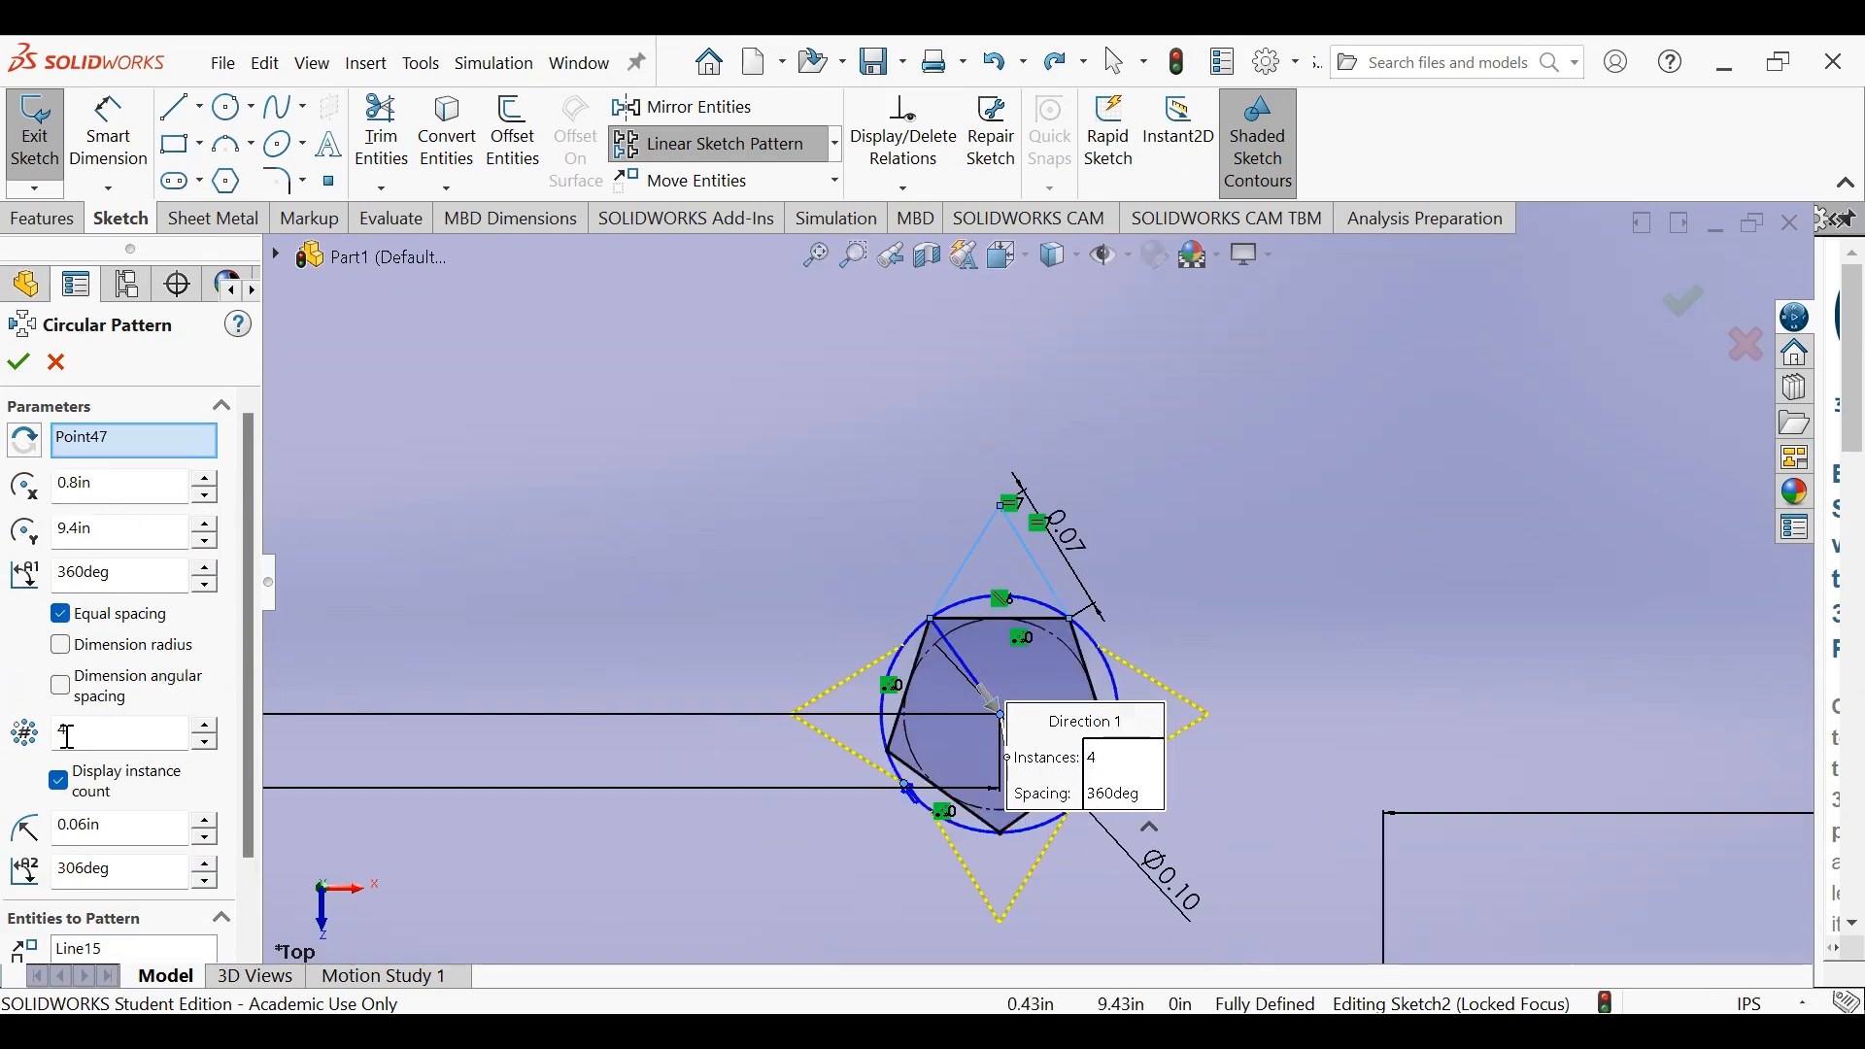
left_click(101, 736)
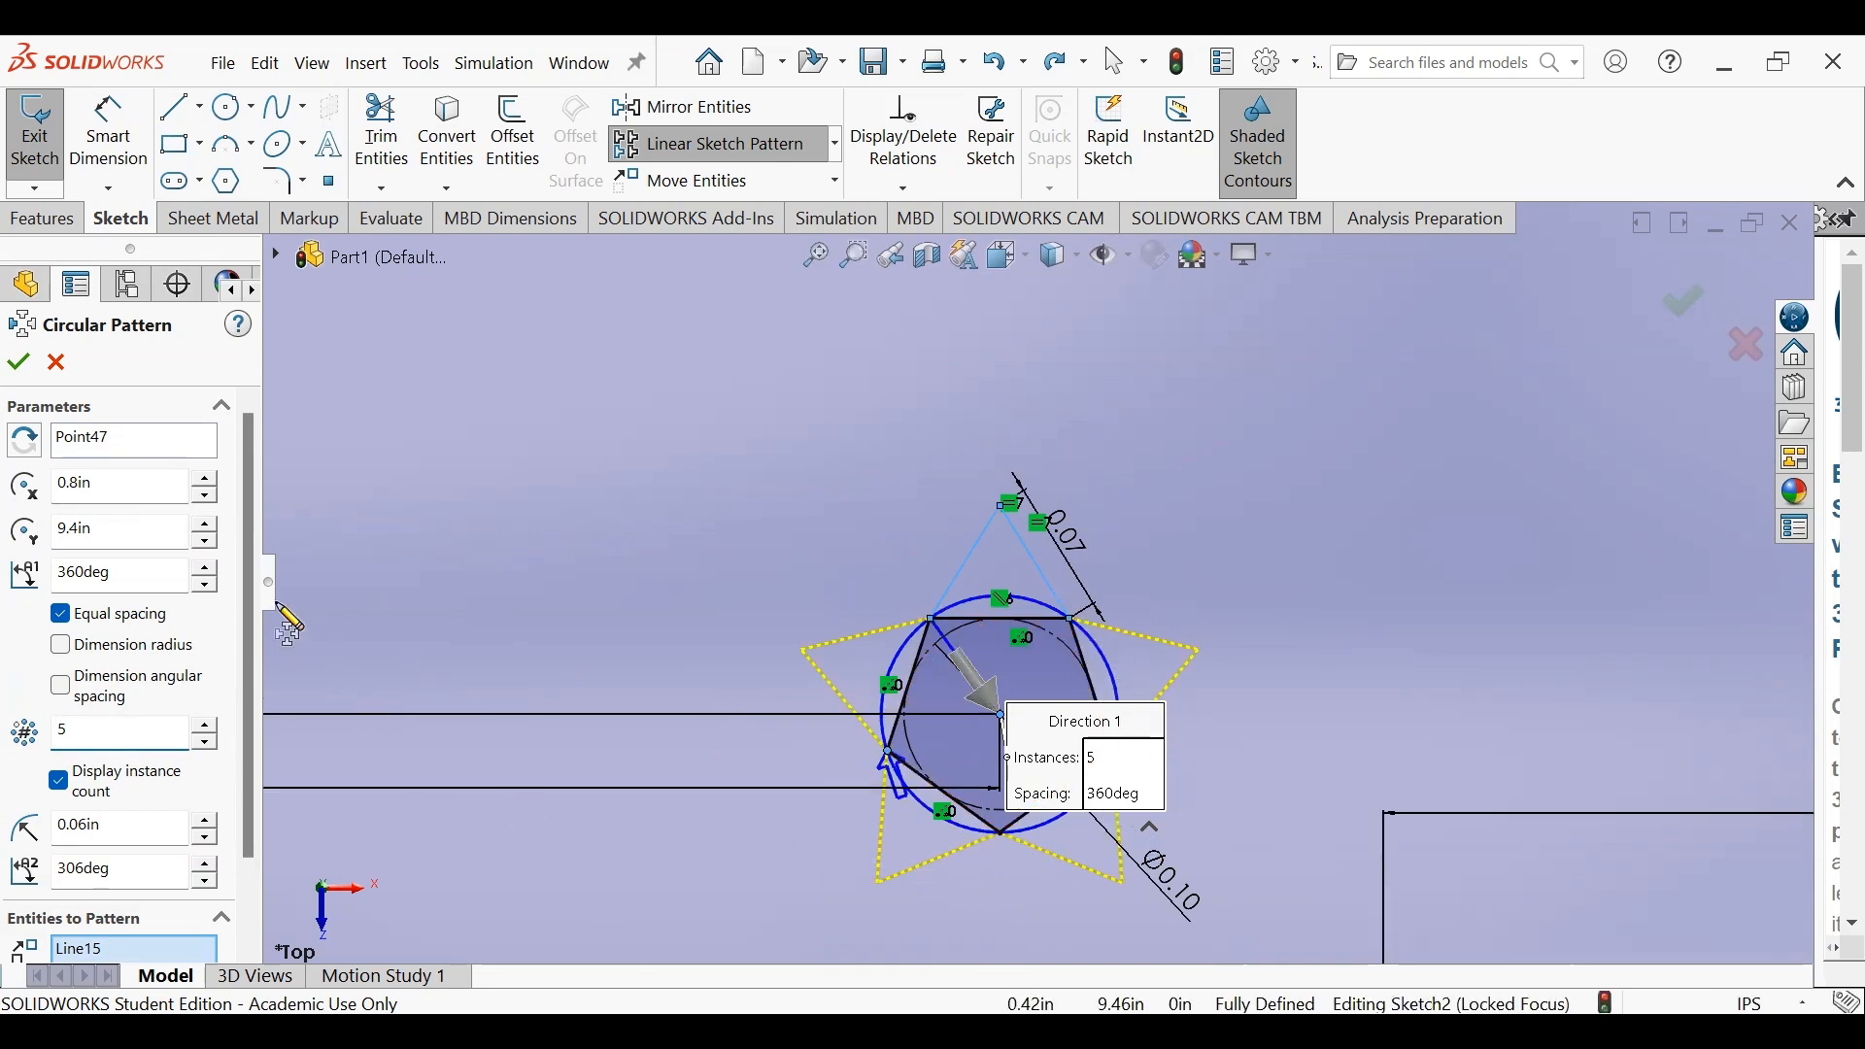
- Try a 180-degree span and 7 instances for the circular pattern, and restore 360 degrees and 5 instances
double_click(109, 576)
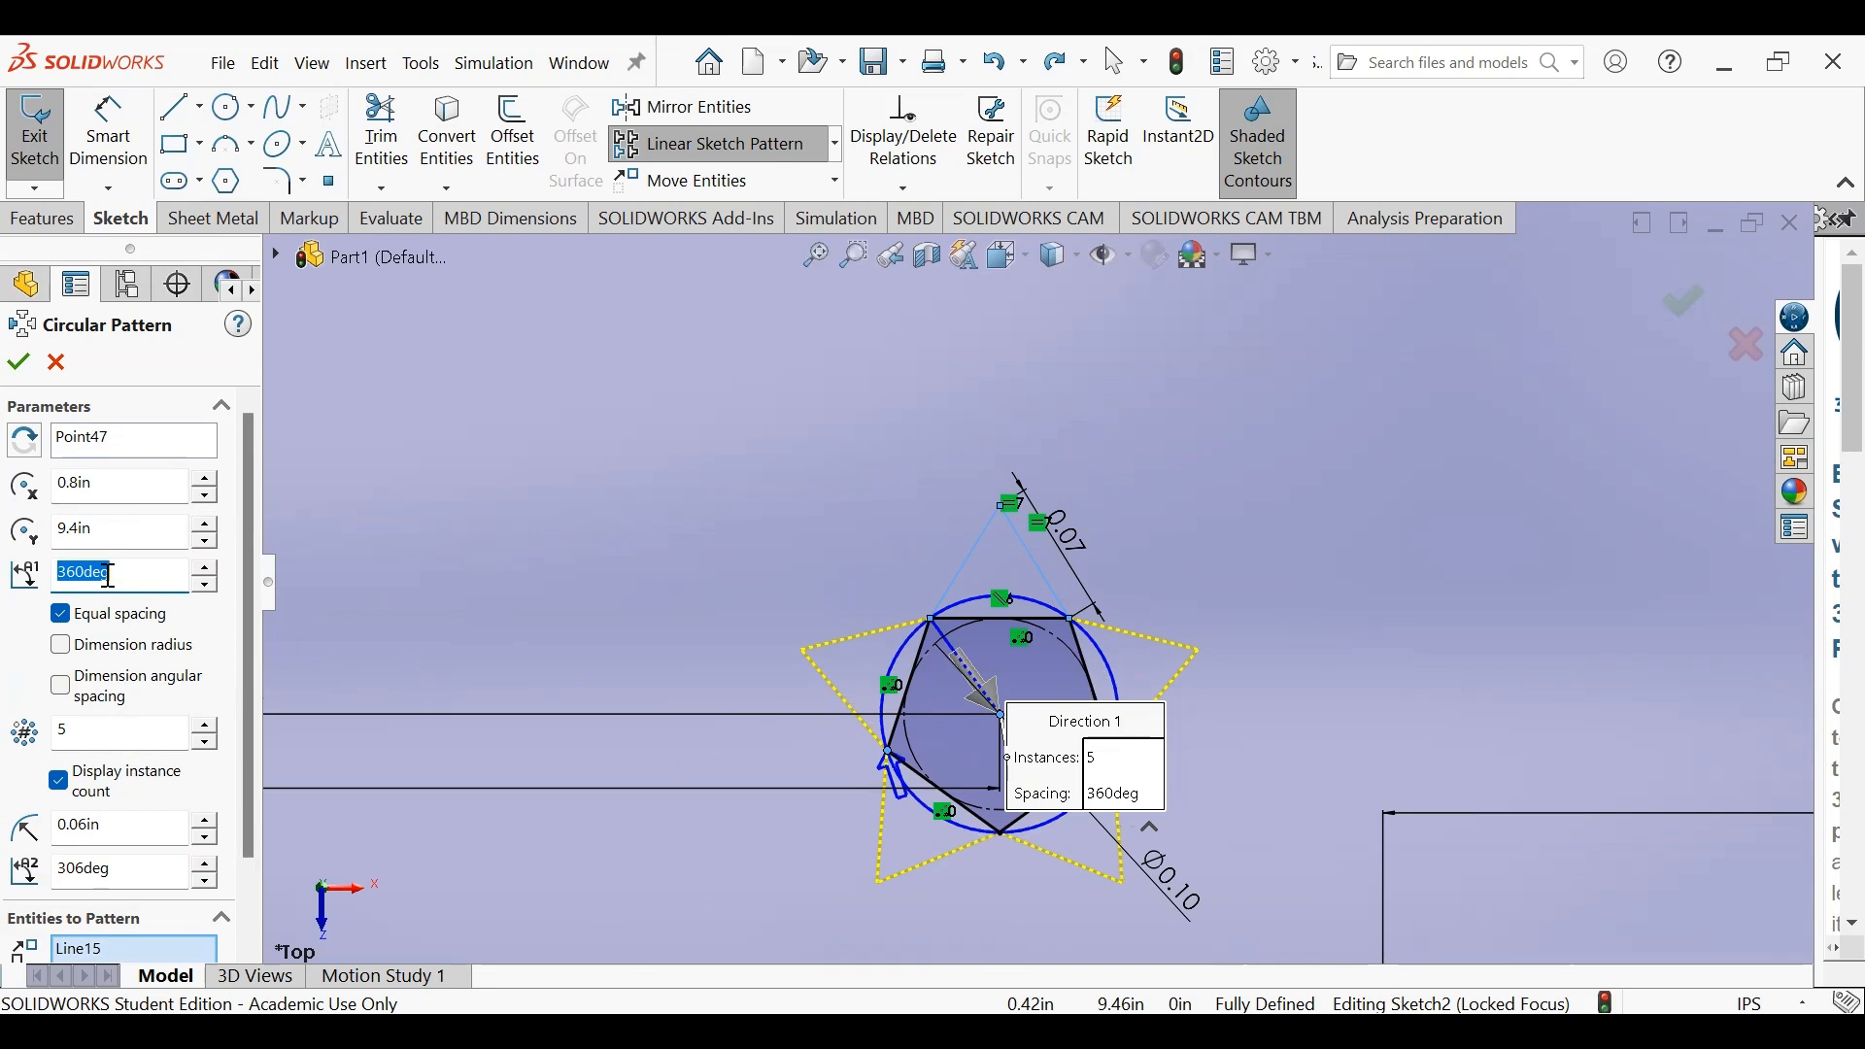
type("180")
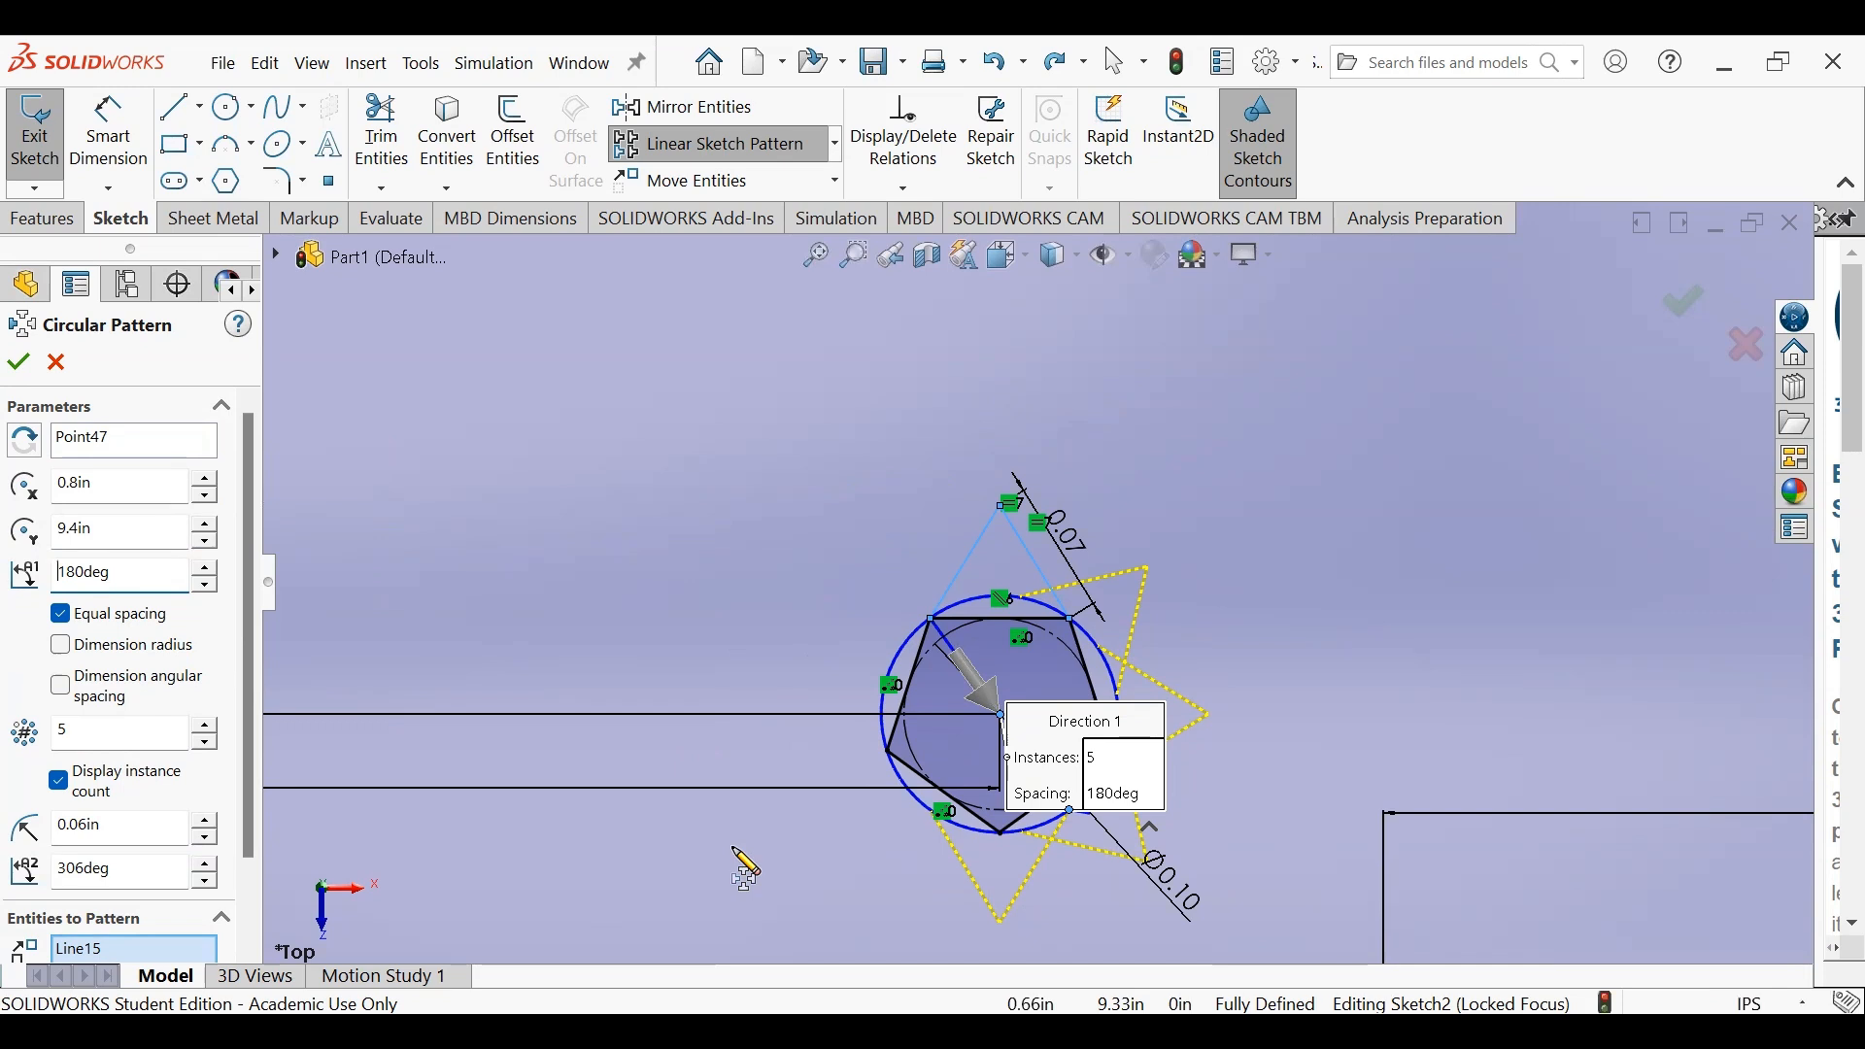
left_click(145, 738)
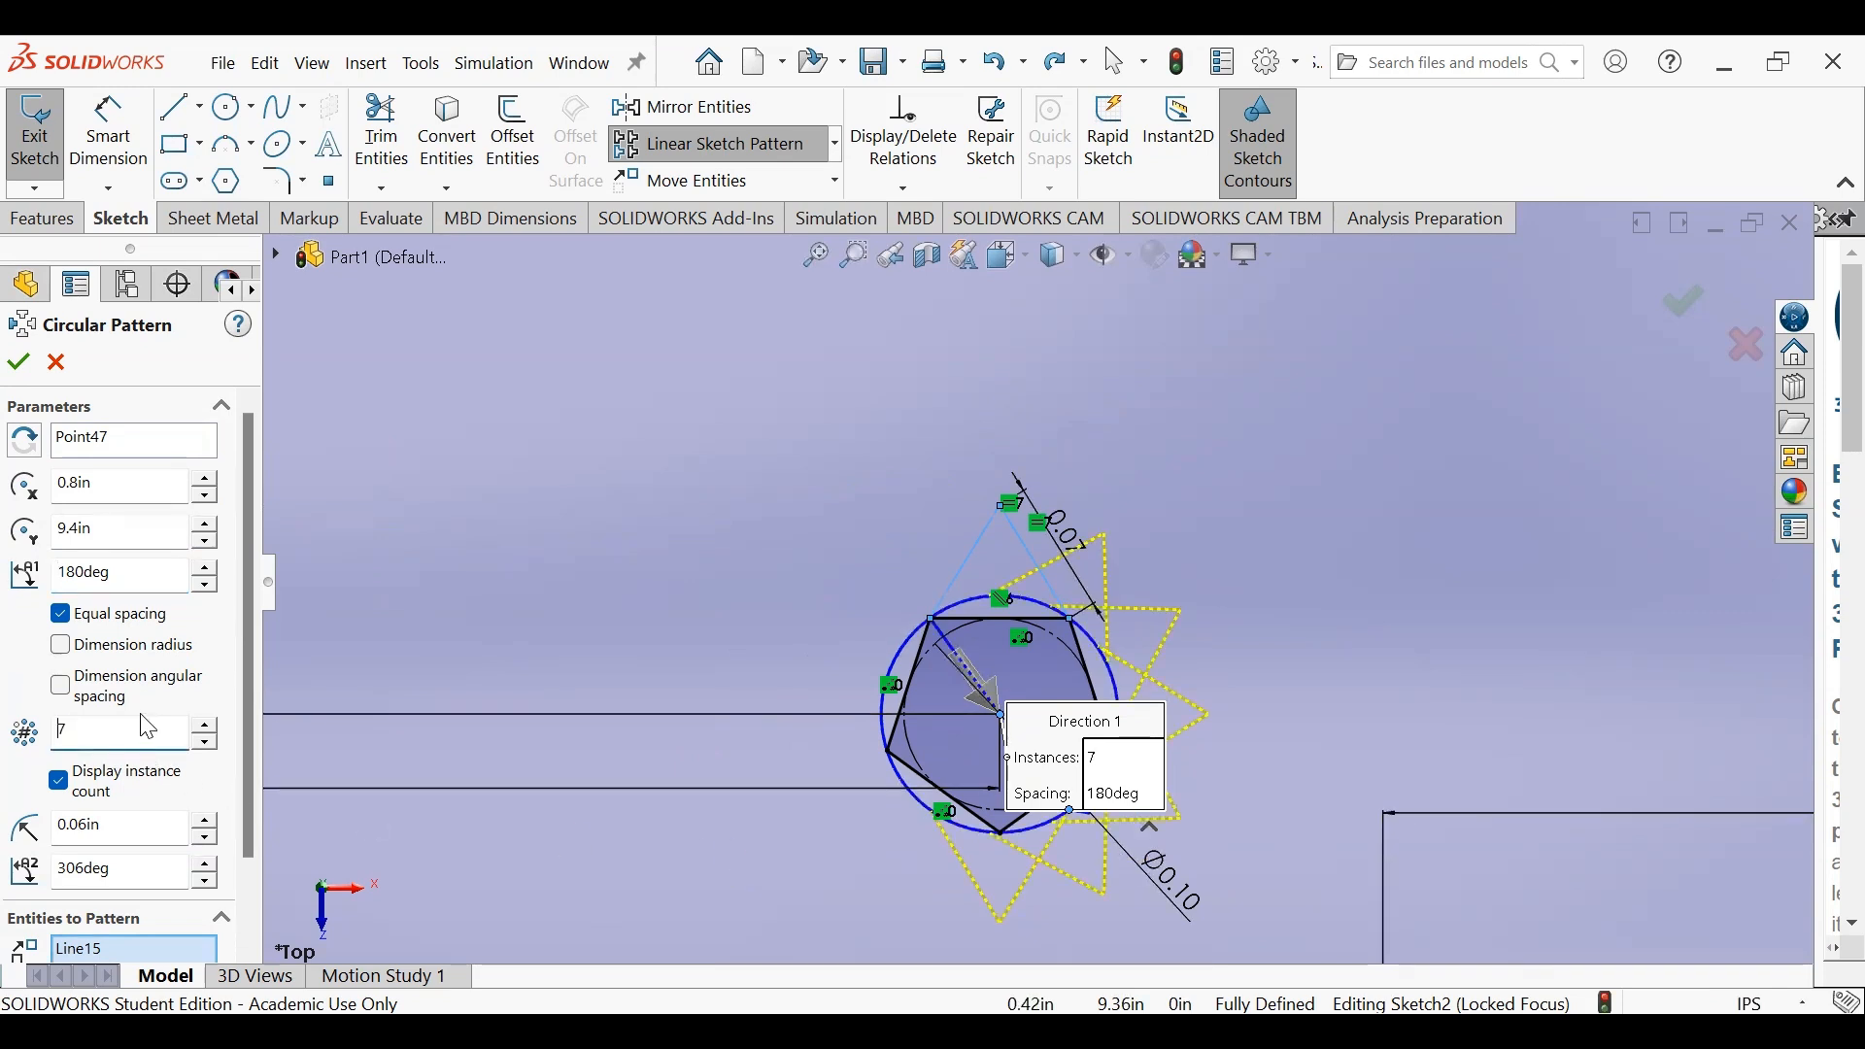
left_click(152, 578)
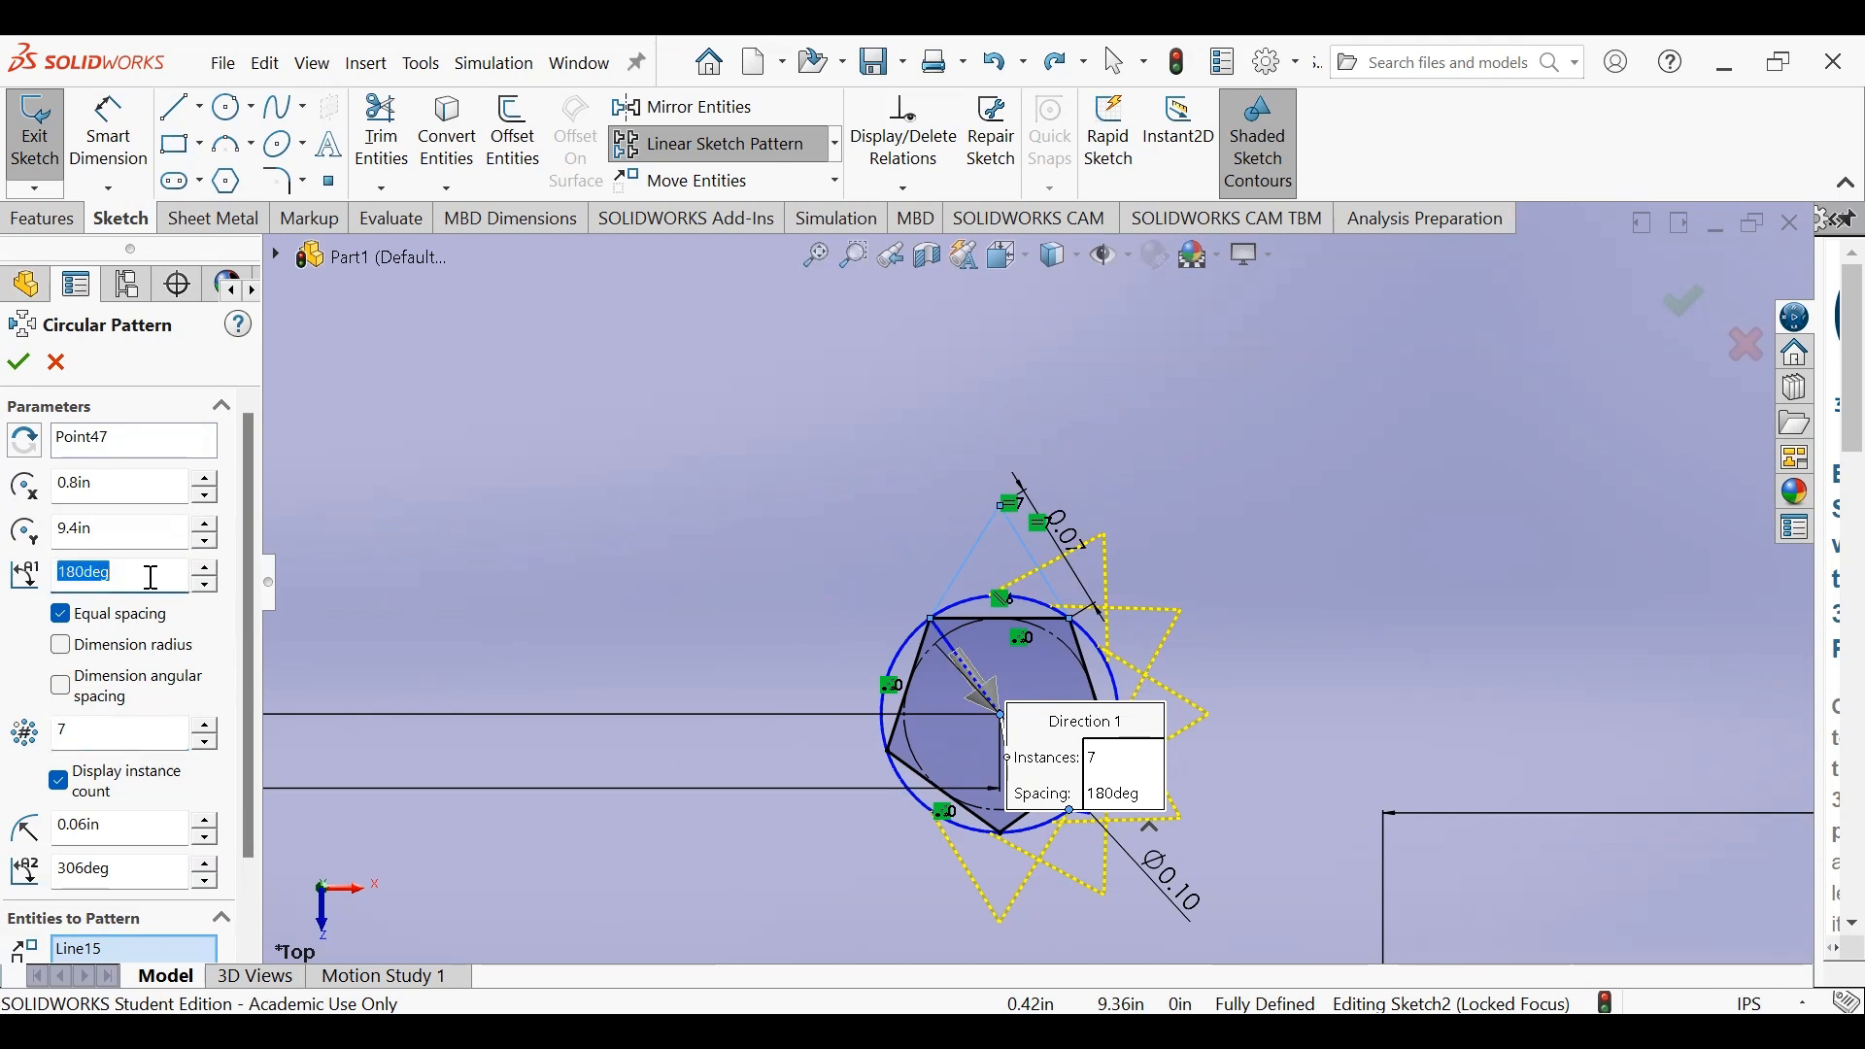
type("360")
key("Return")
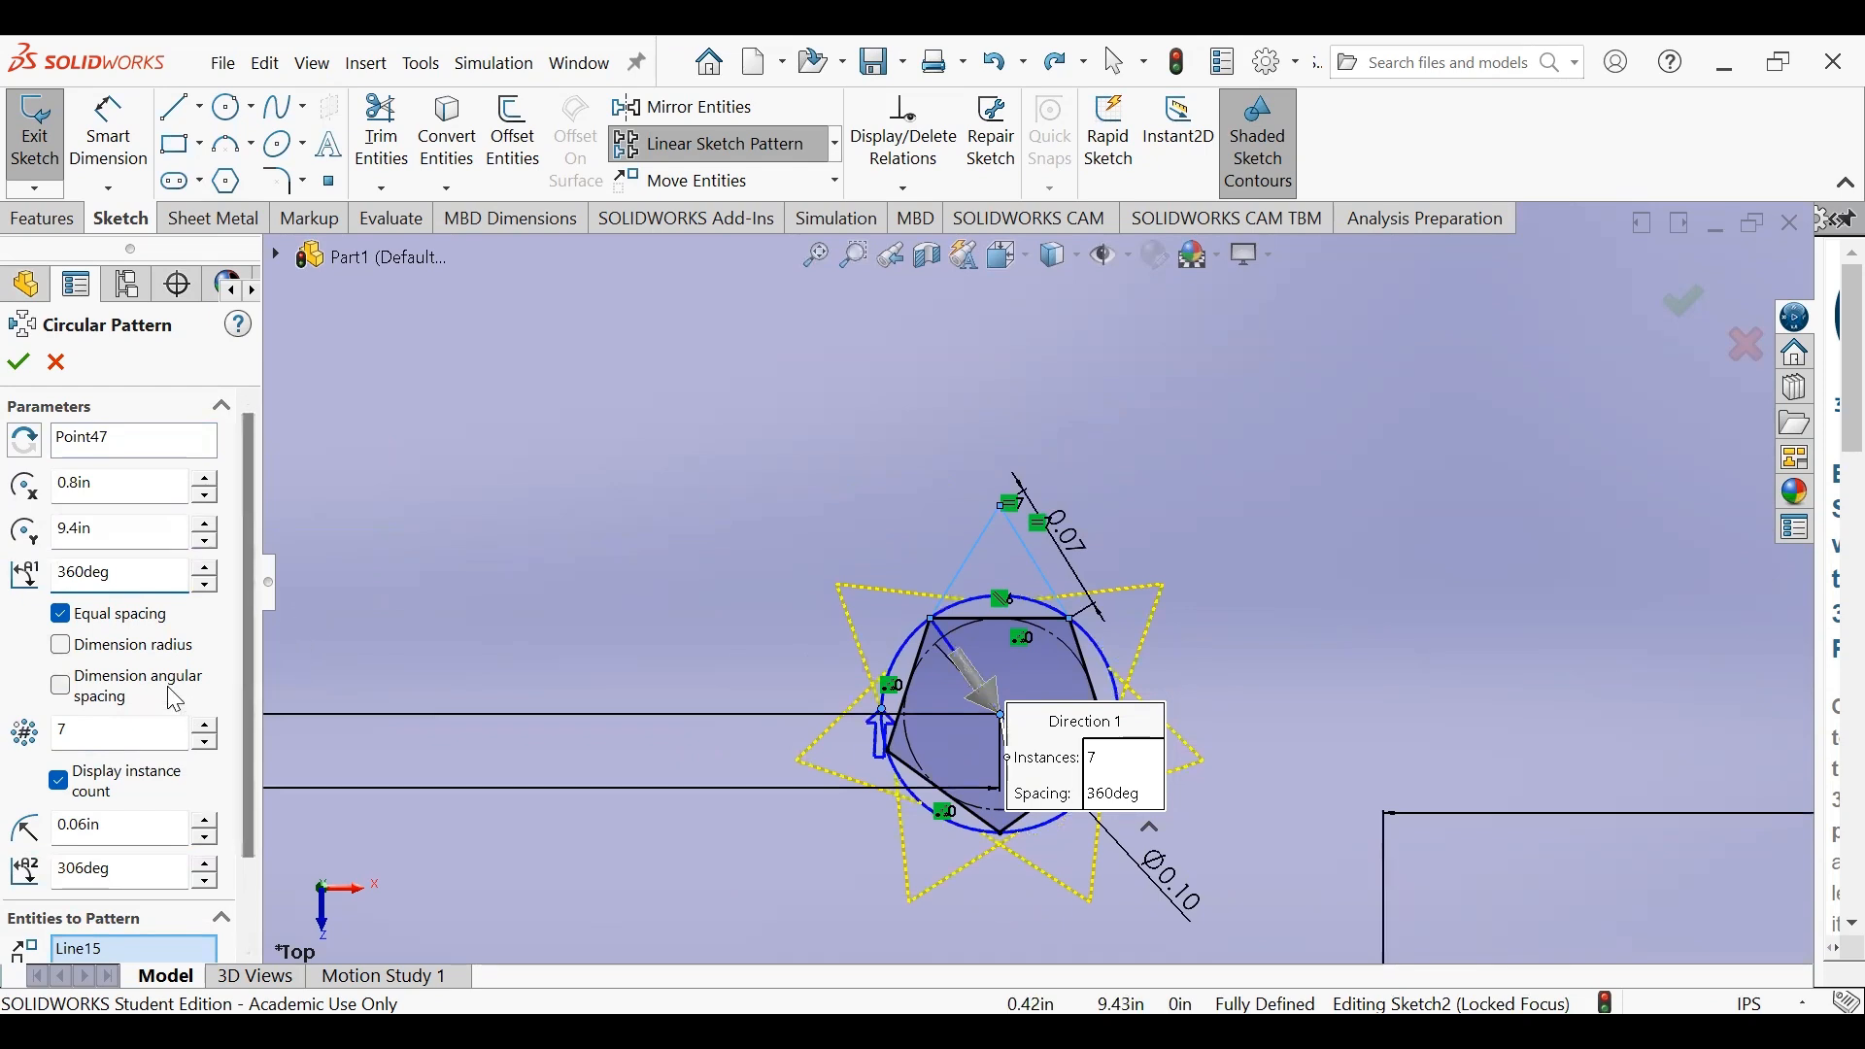
left_click(147, 738)
key("Return")
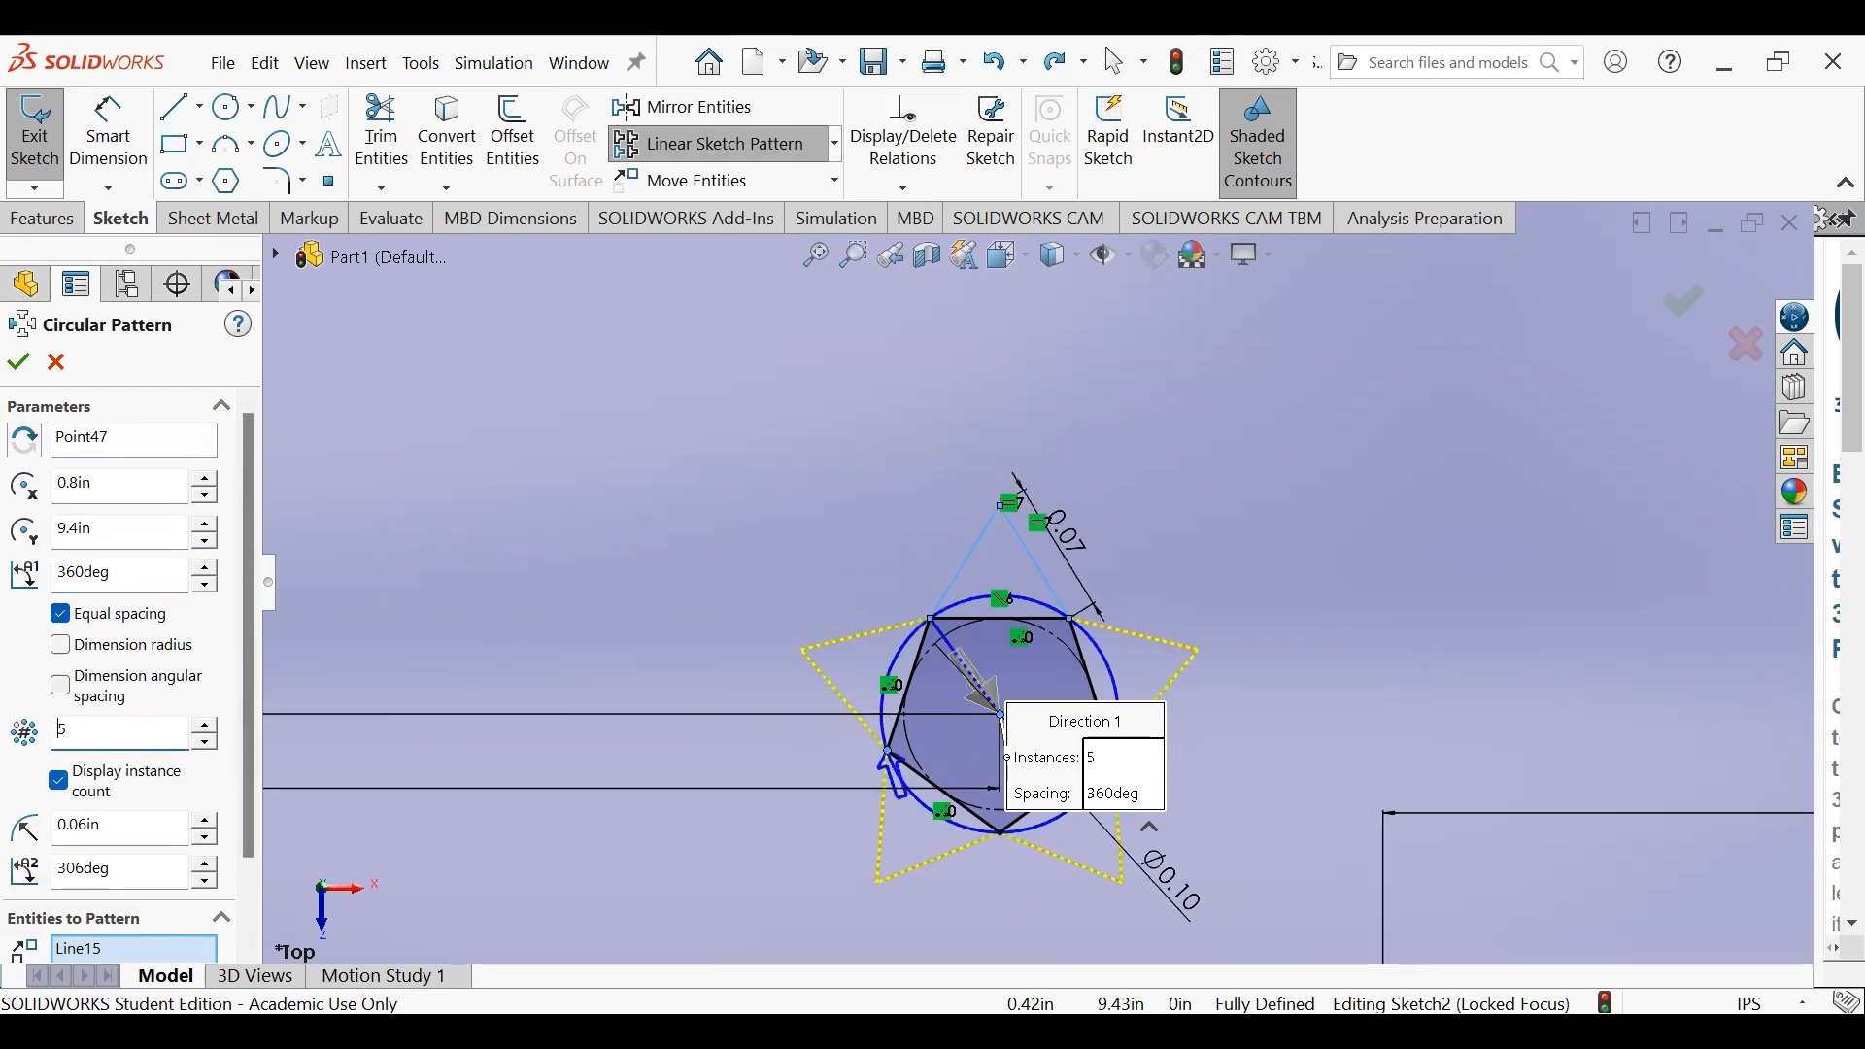
- Accept the circular pattern of the two slanted lines around the pentagon
left_click_drag(254, 730, 262, 835)
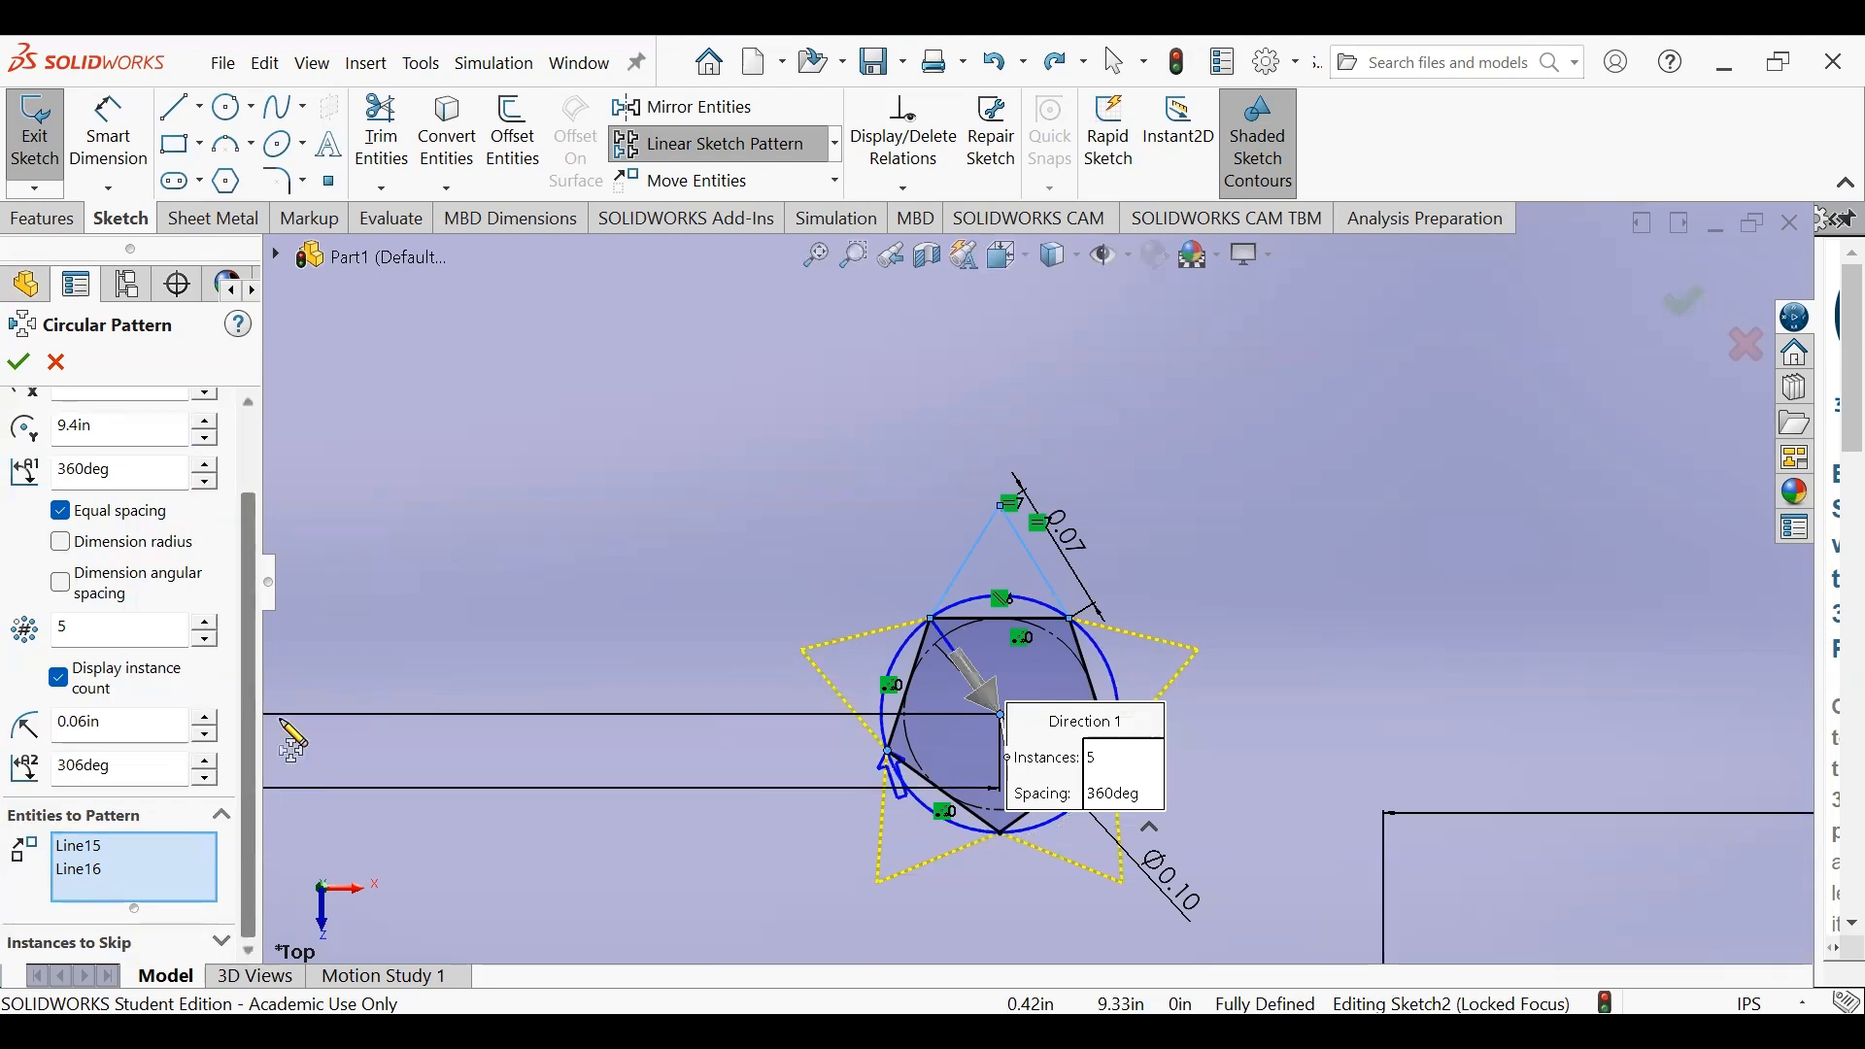
left_click_drag(266, 591, 548, 592)
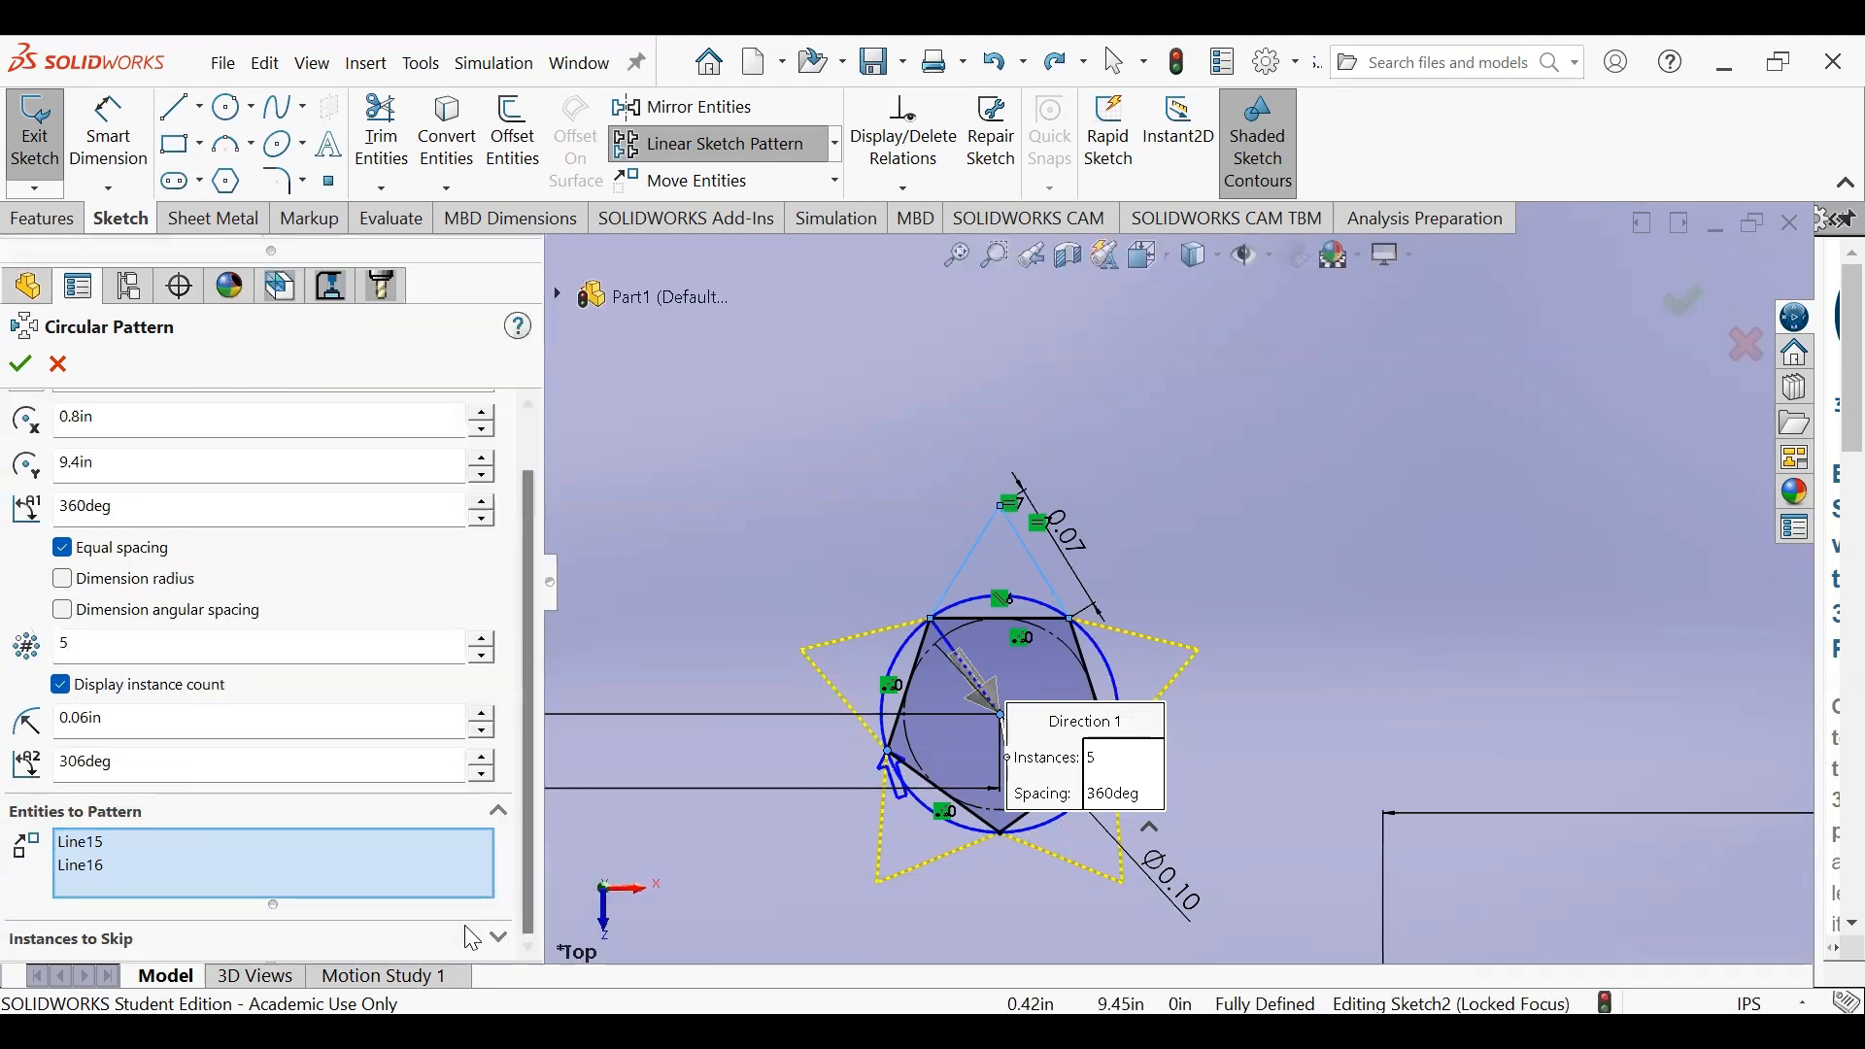
left_click(559, 599)
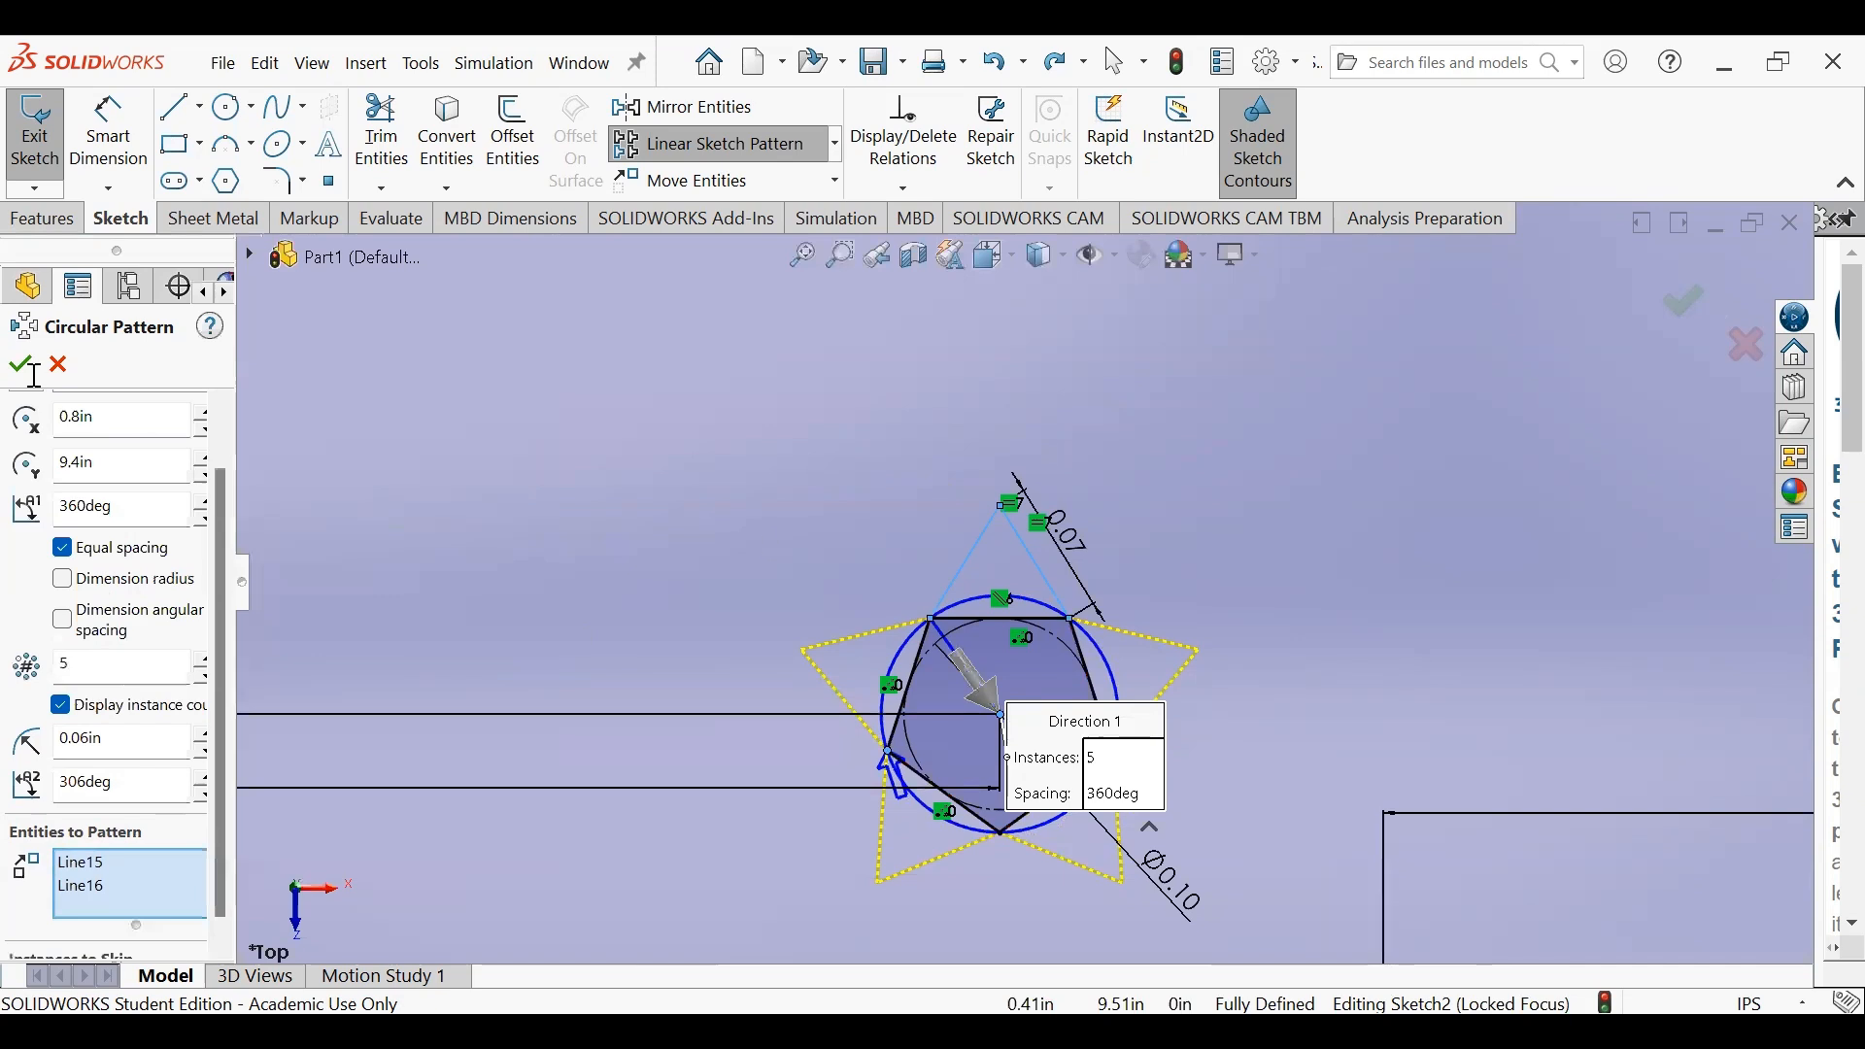
key("Return")
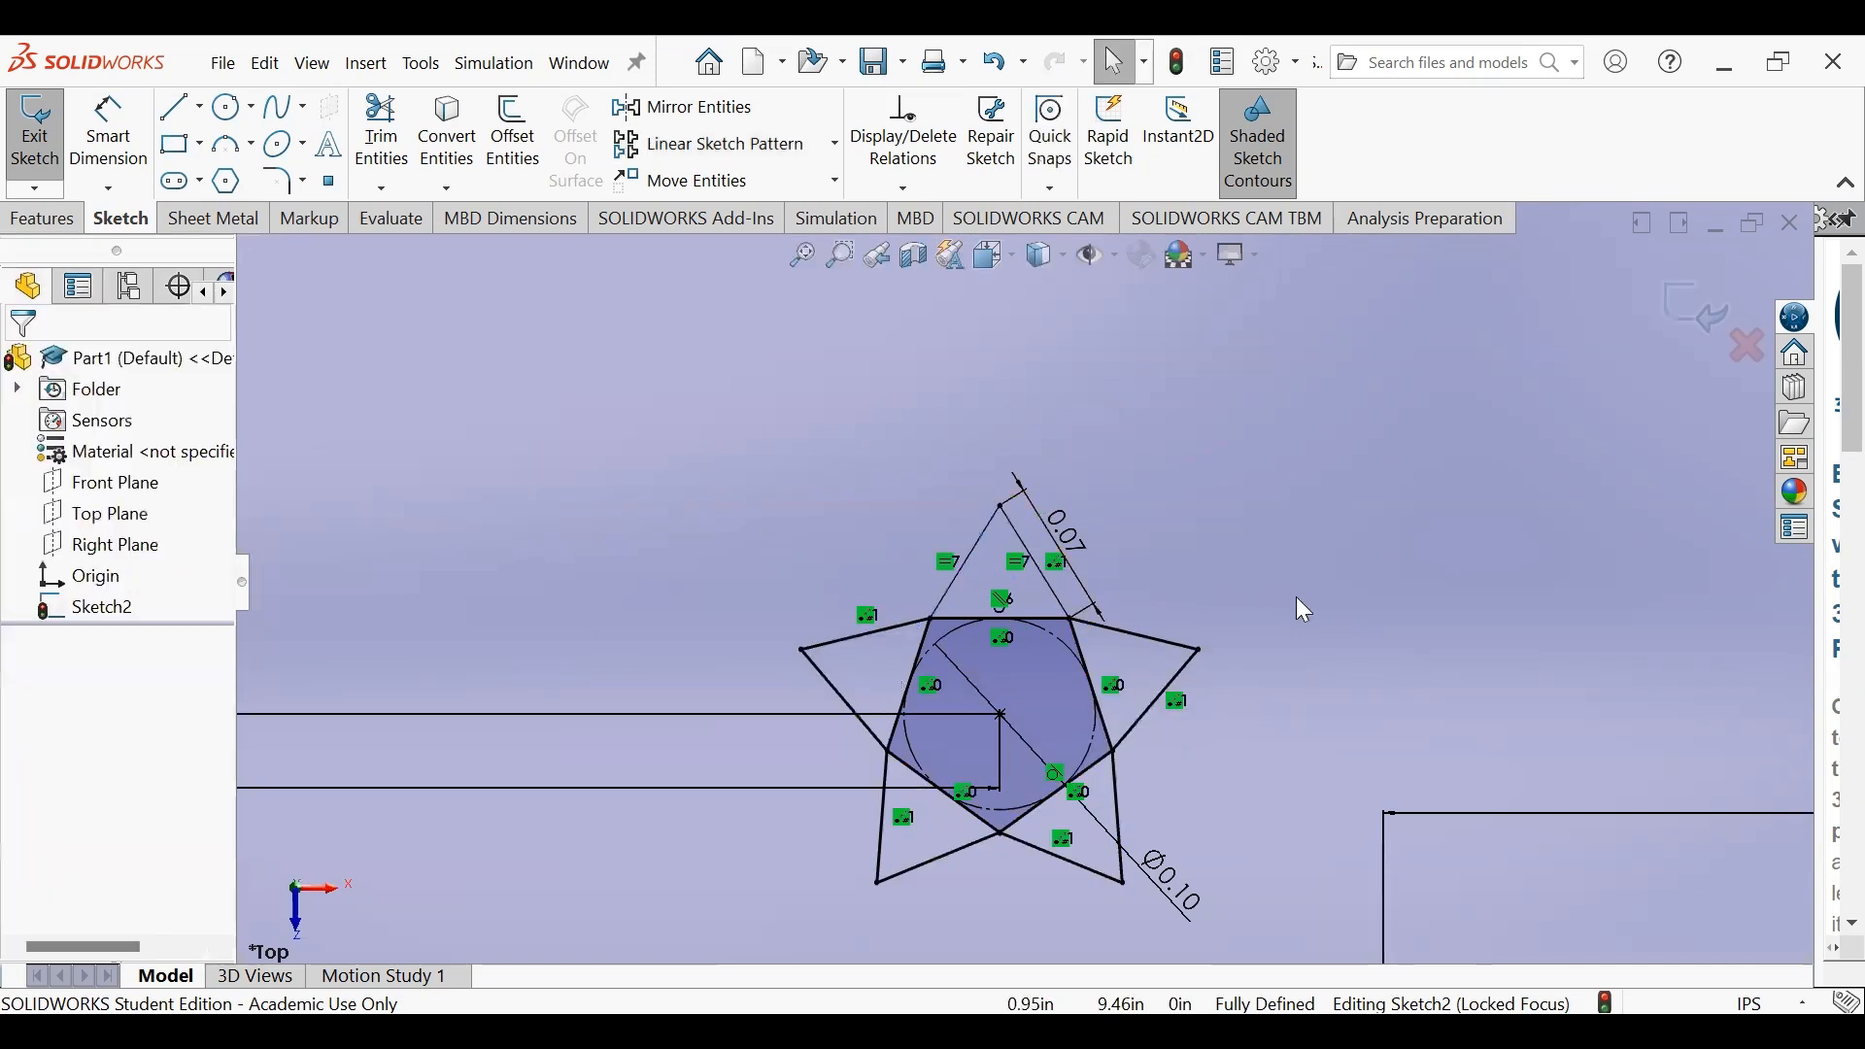
- Start another circular sketch pattern centered on the center point of the 0.80 in circle
scroll(1214, 622, "up", 3)
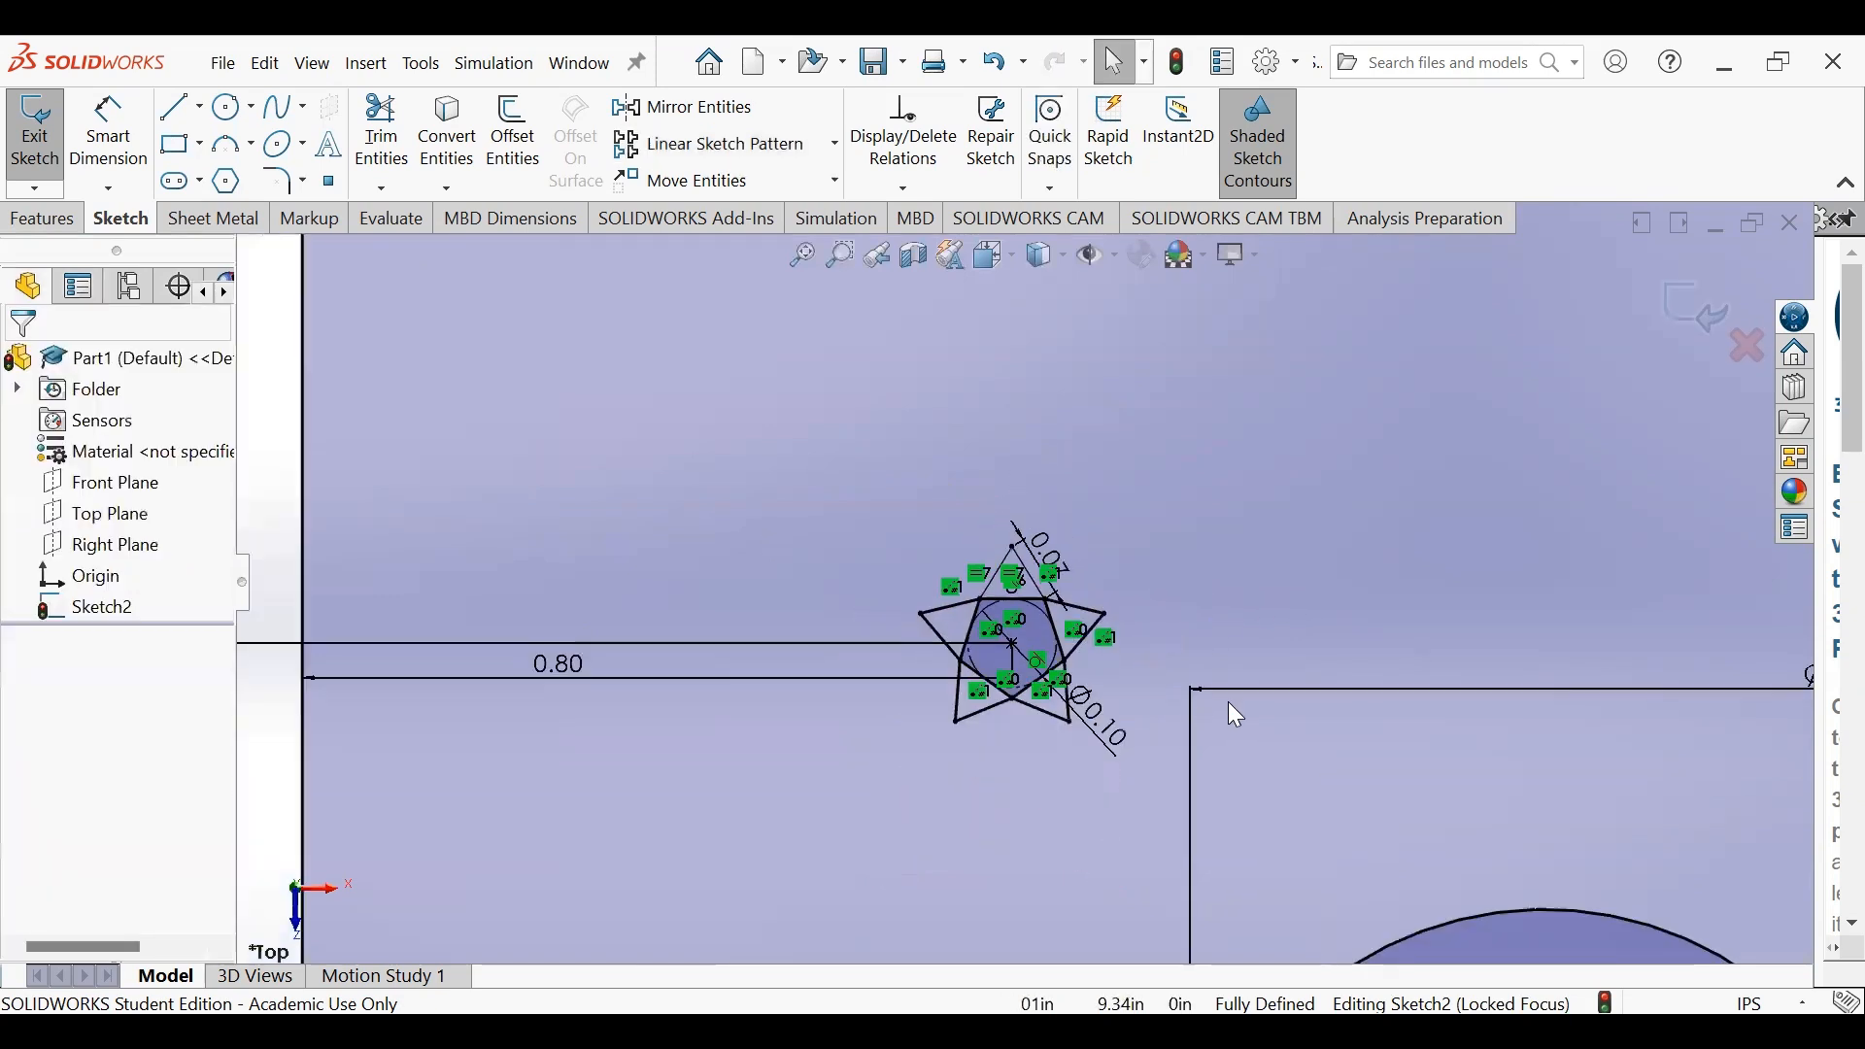
scroll(1026, 624, "up", 3)
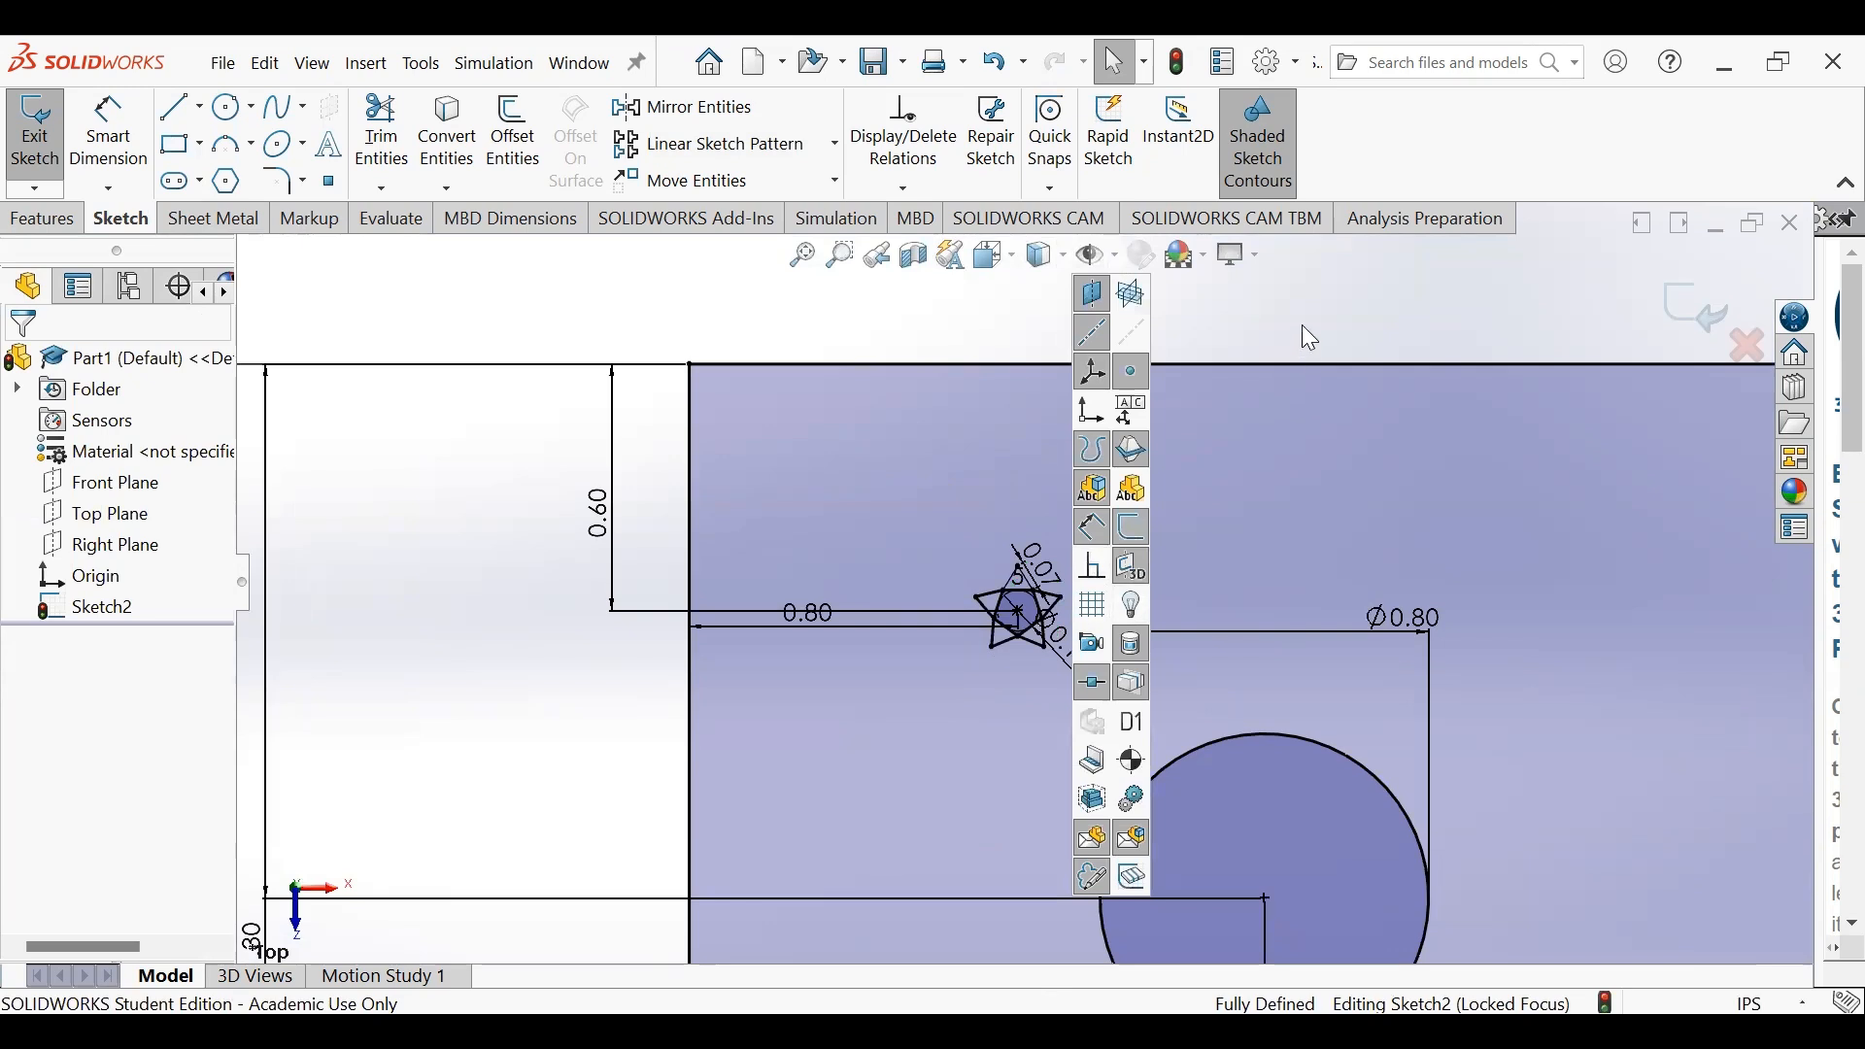
scroll(1280, 725, "up", 3)
scroll(1195, 670, "down", 2)
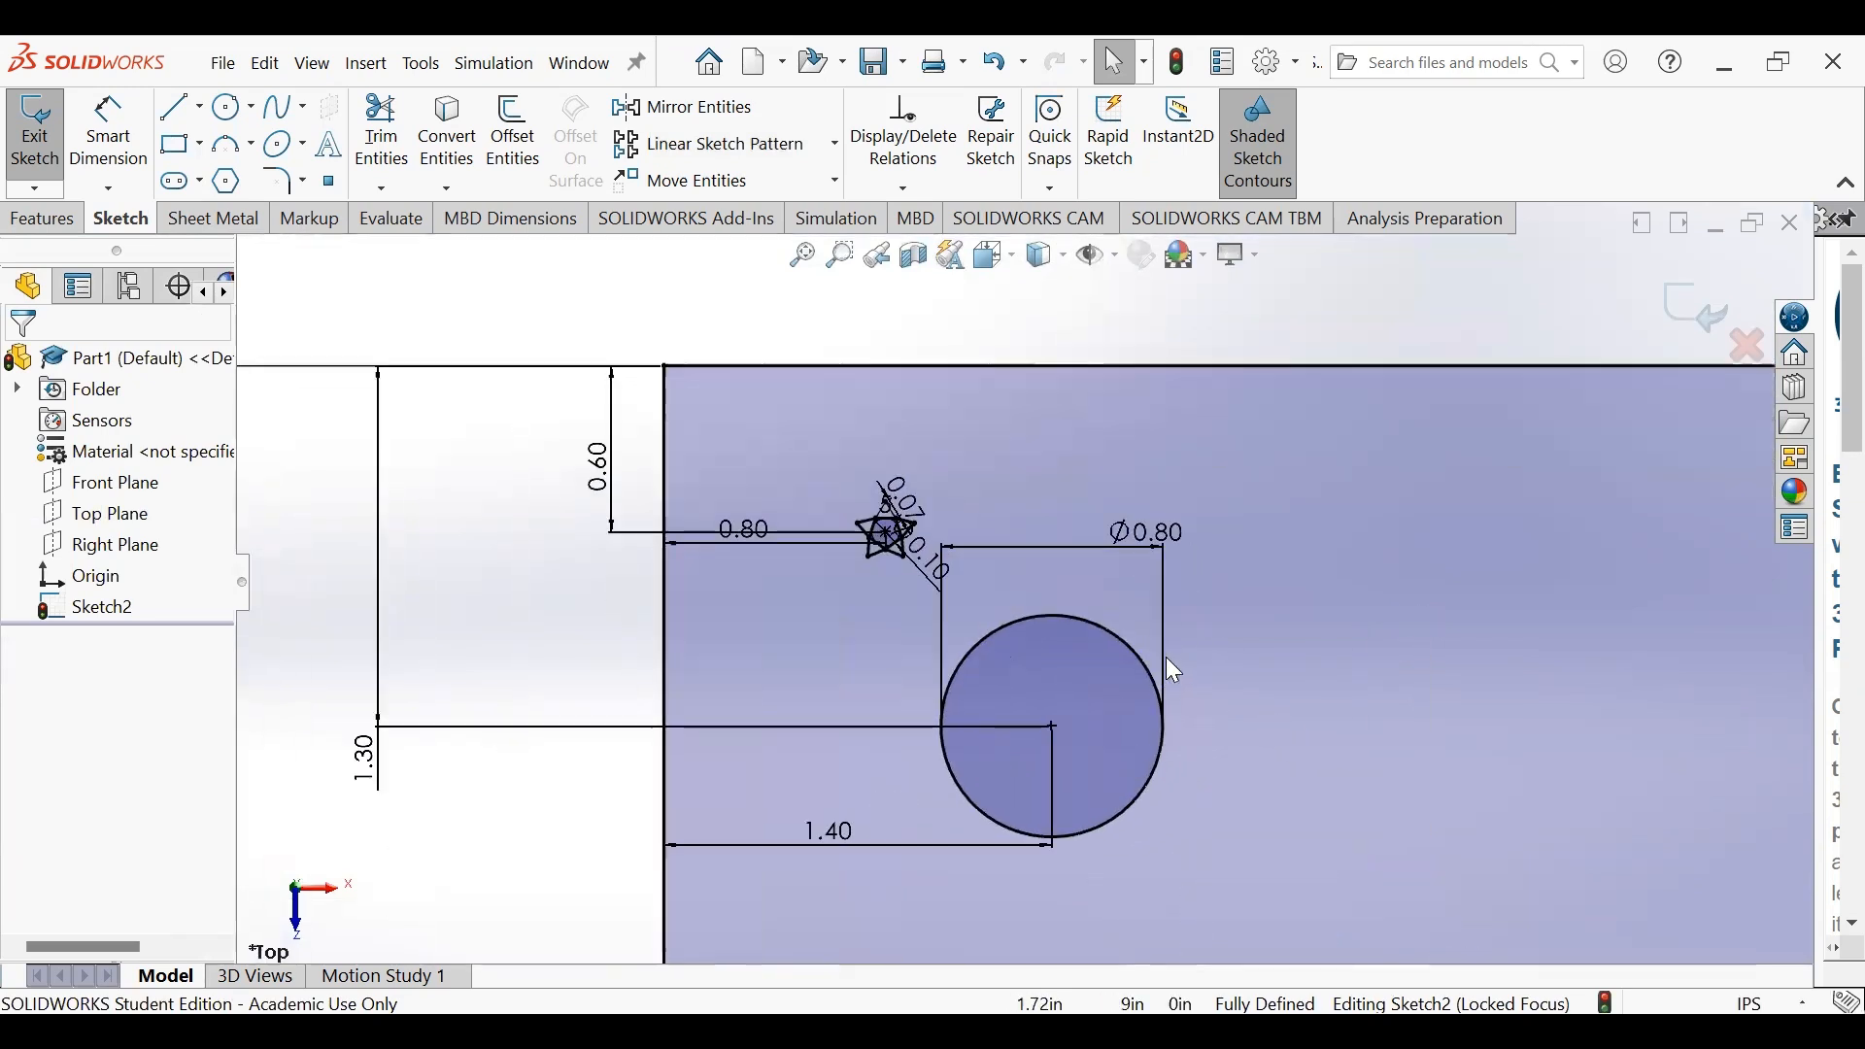
scroll(1127, 662, "down", 2)
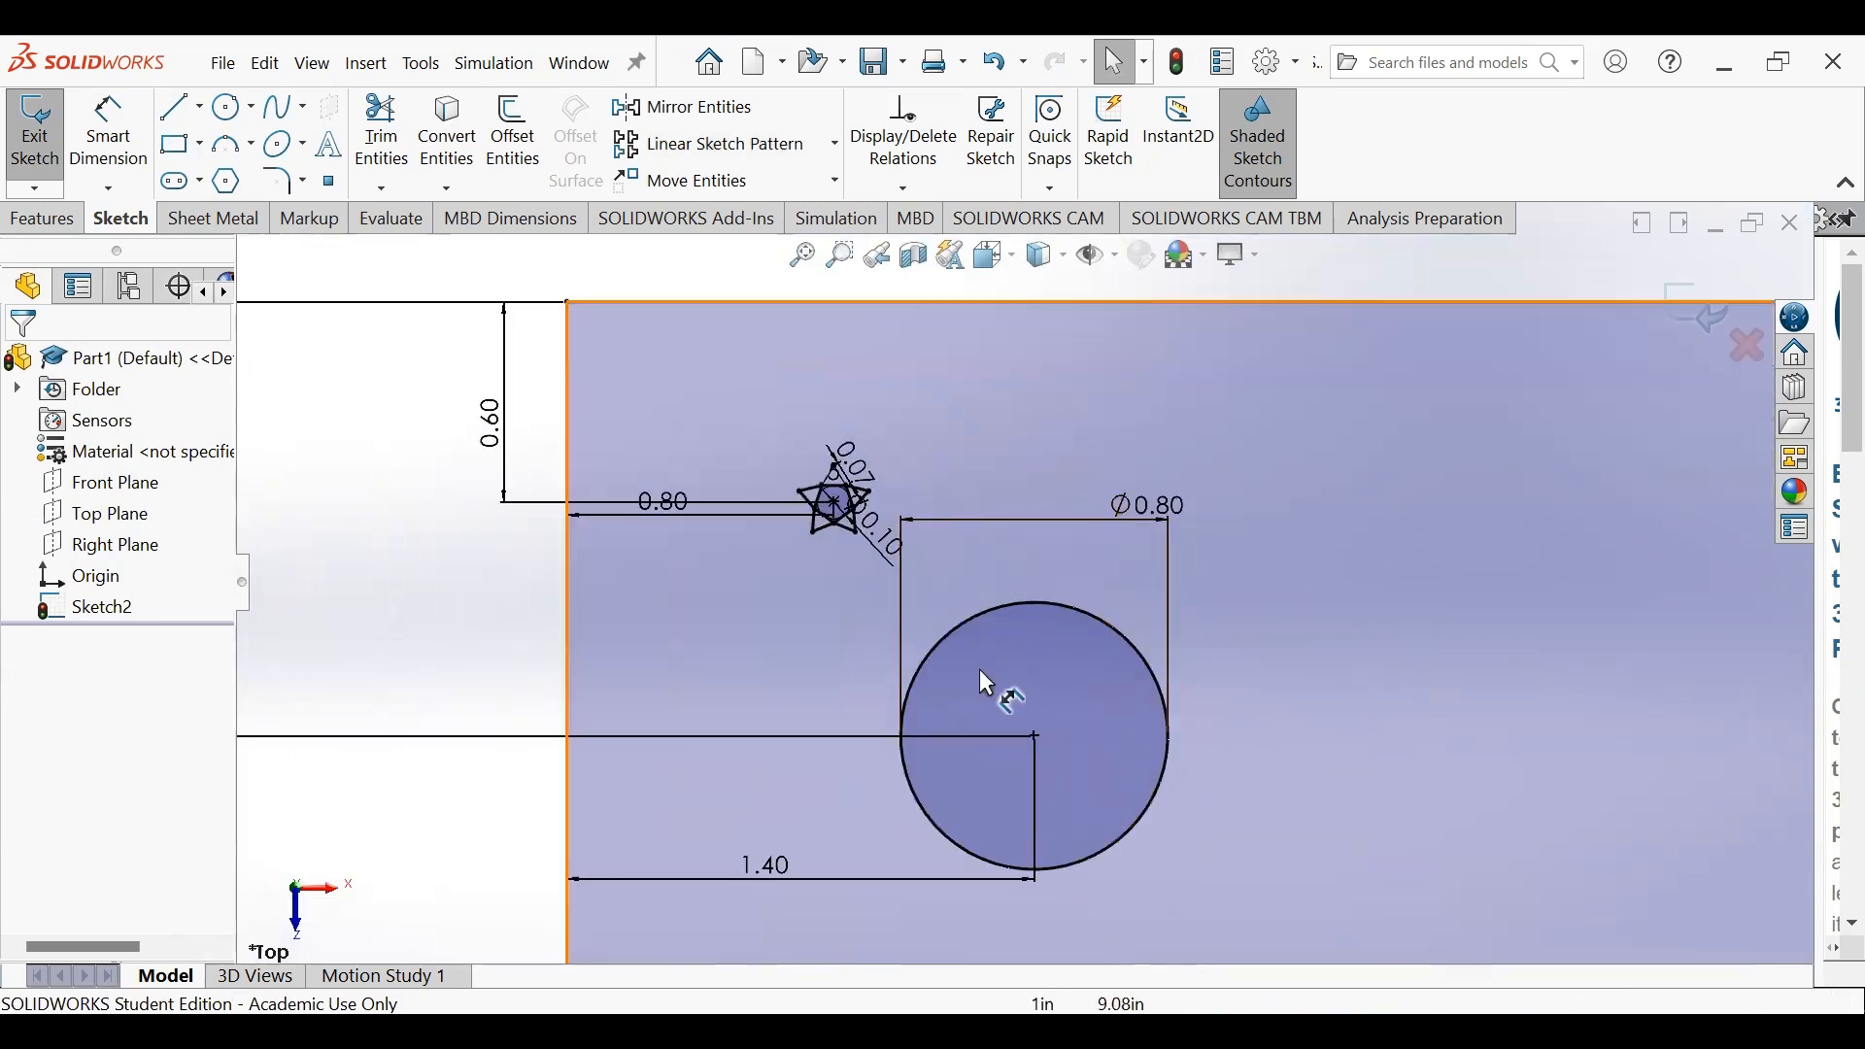
left_click(834, 145)
left_click(718, 251)
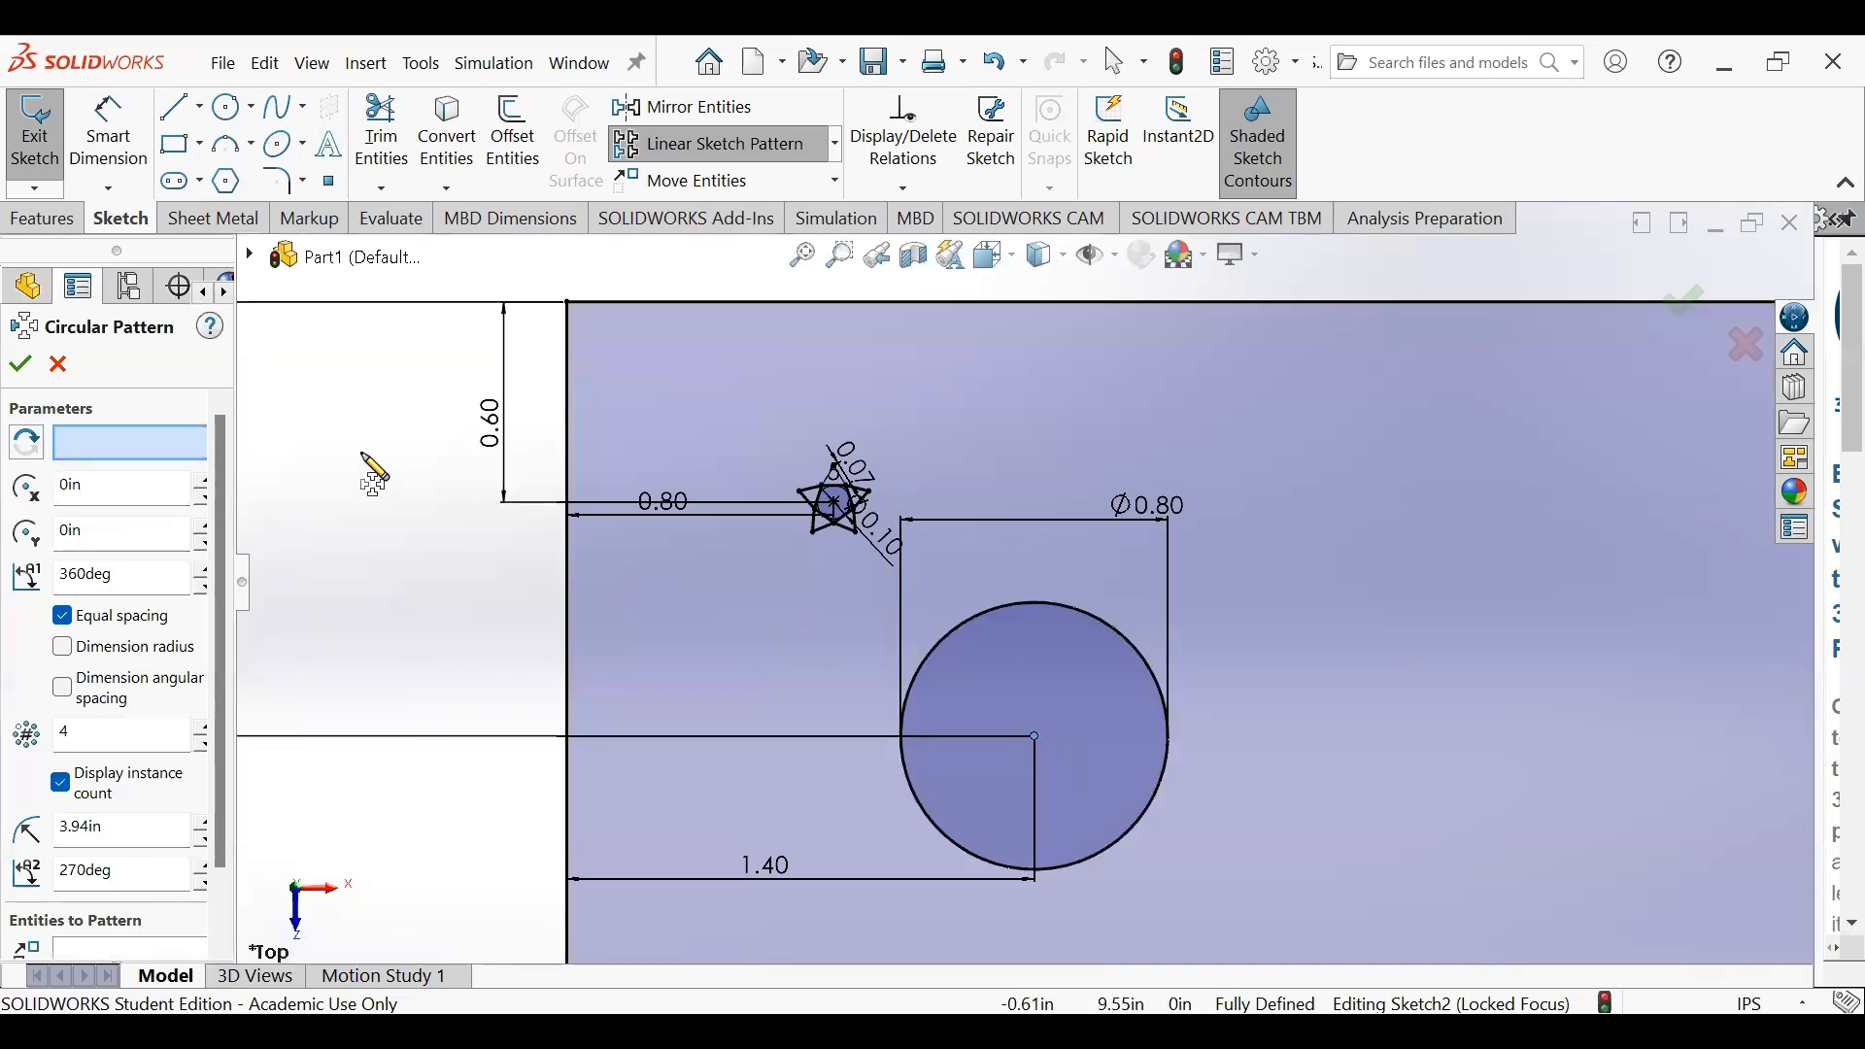
left_click(161, 445)
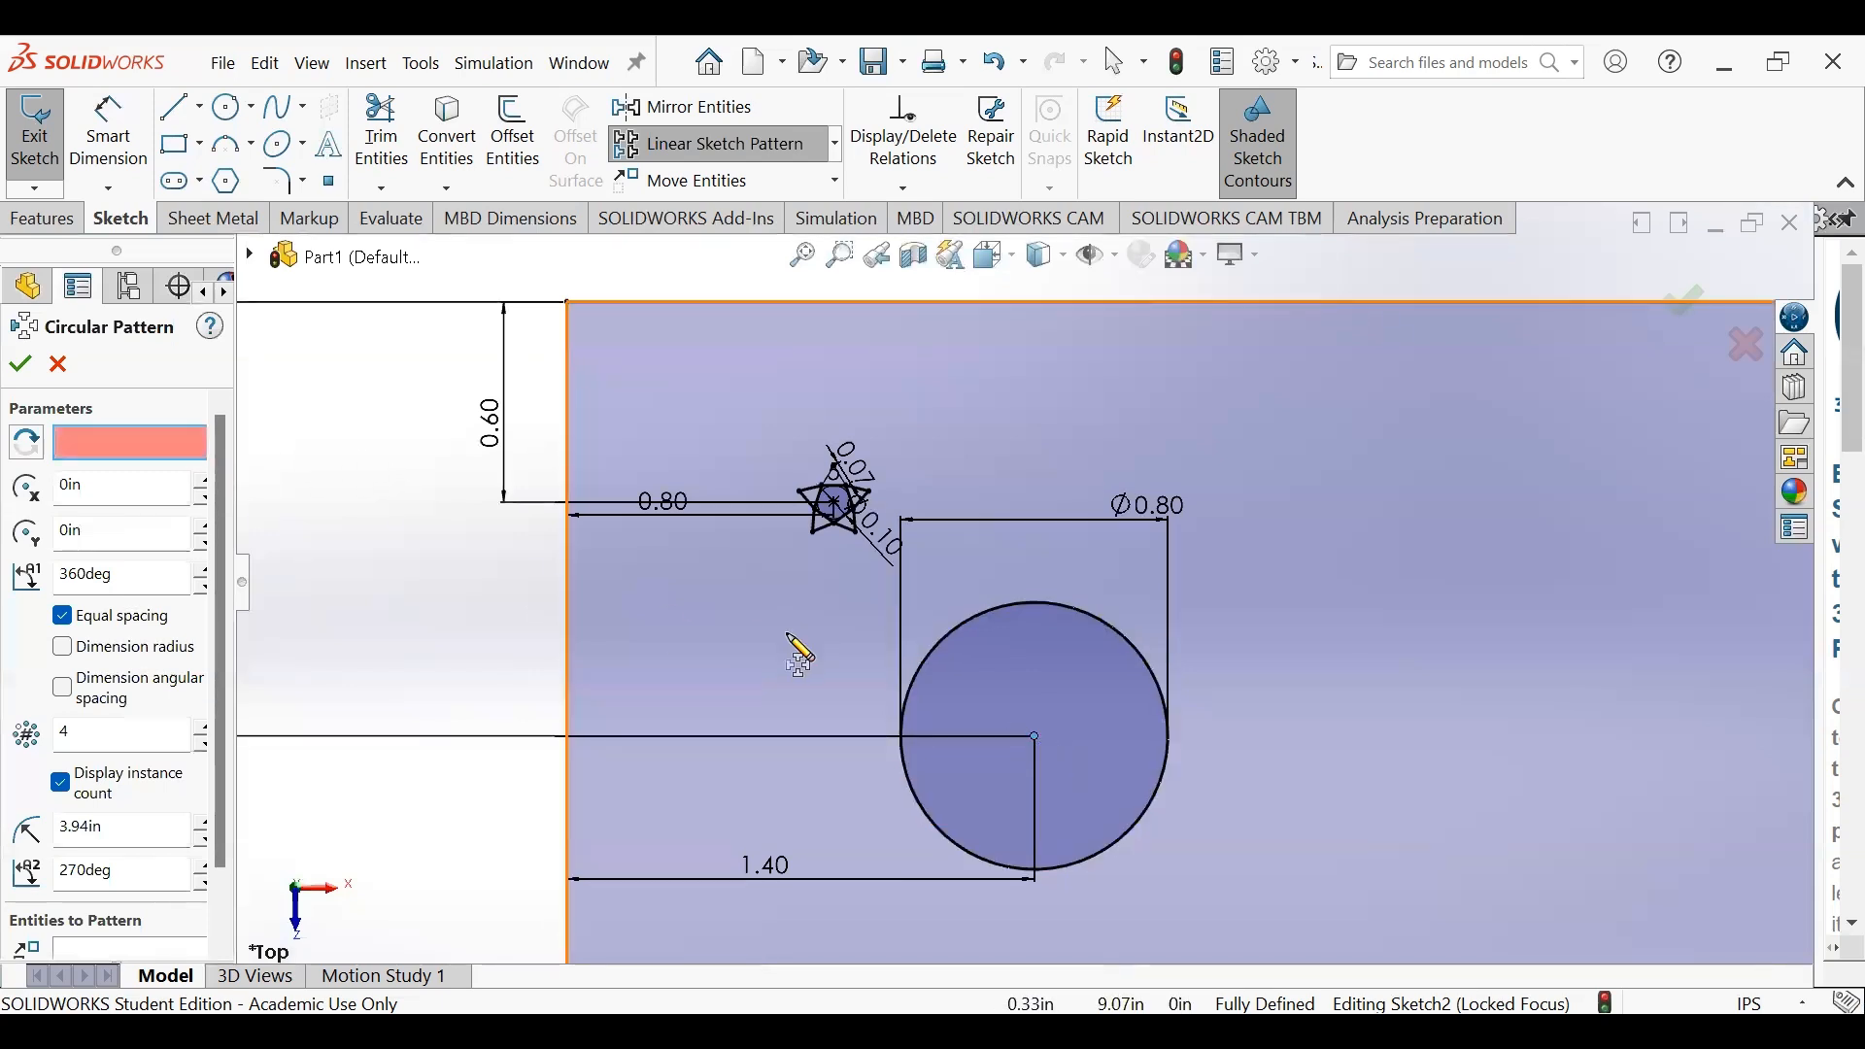
left_click(1034, 735)
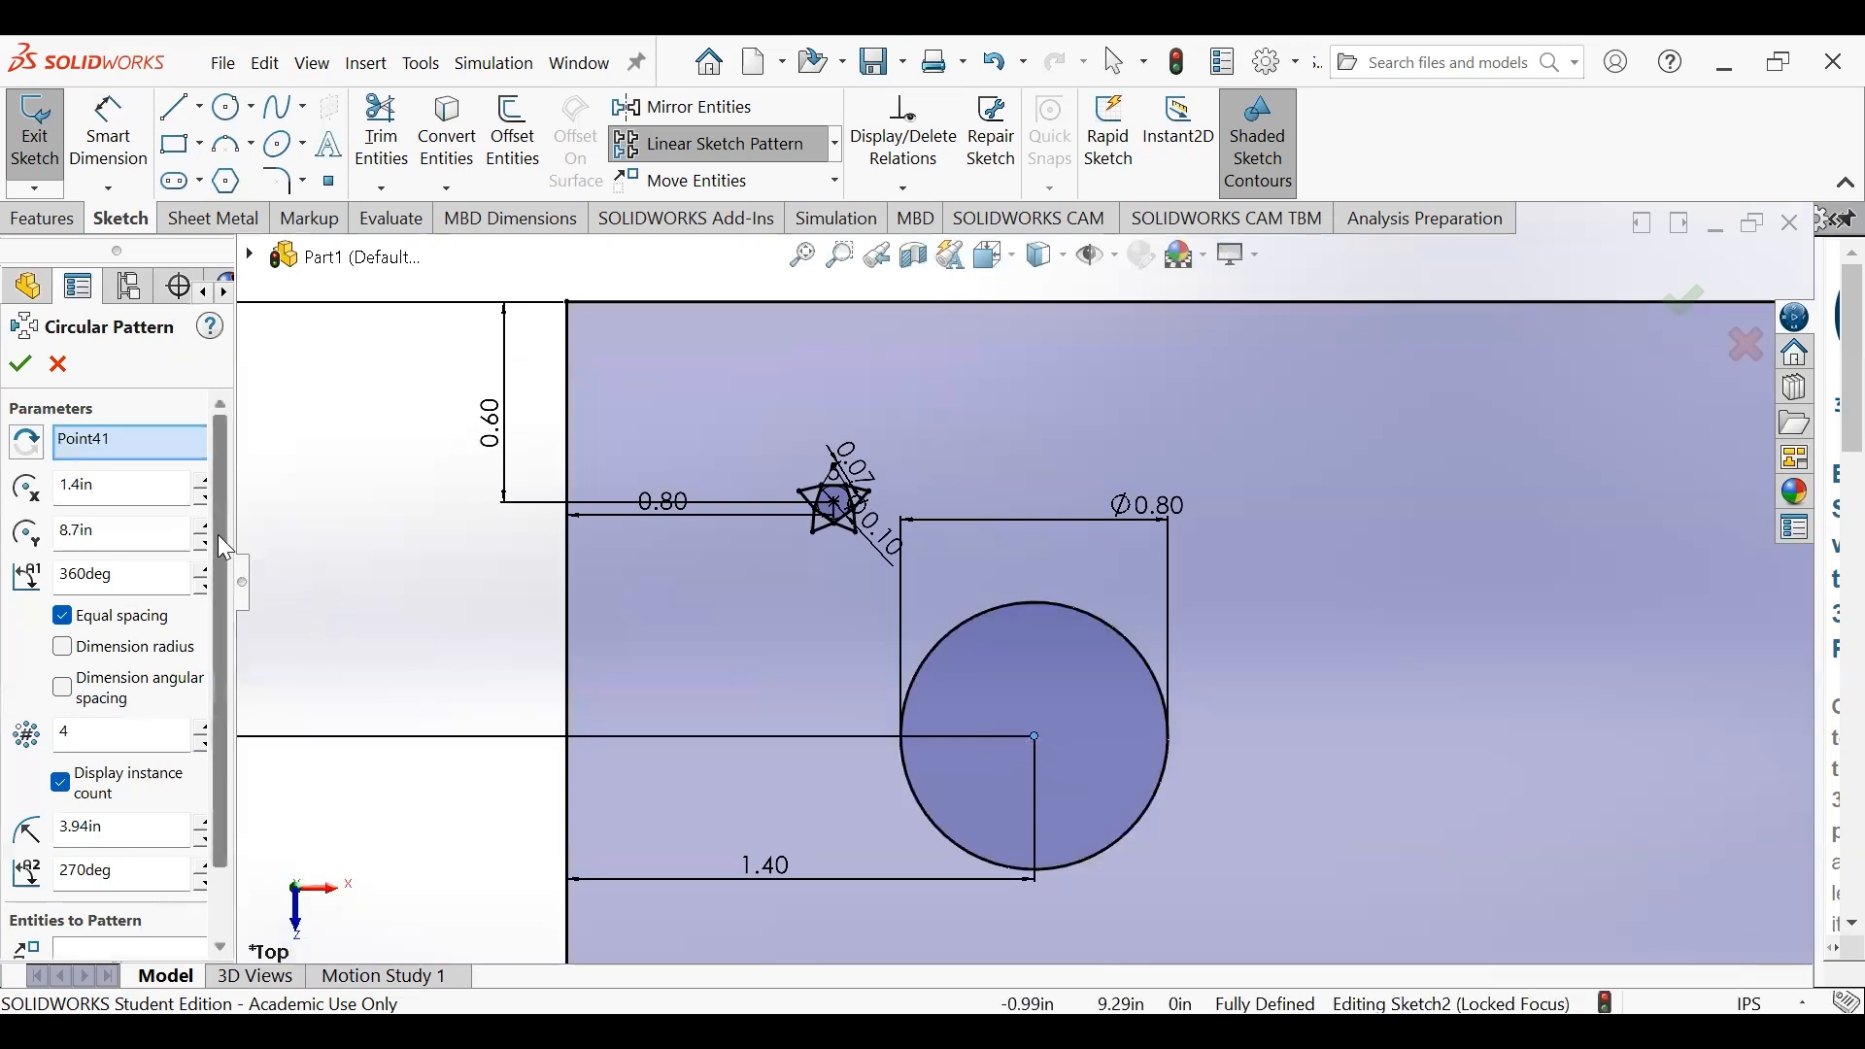
left_click_drag(219, 539, 246, 699)
left_click(145, 874)
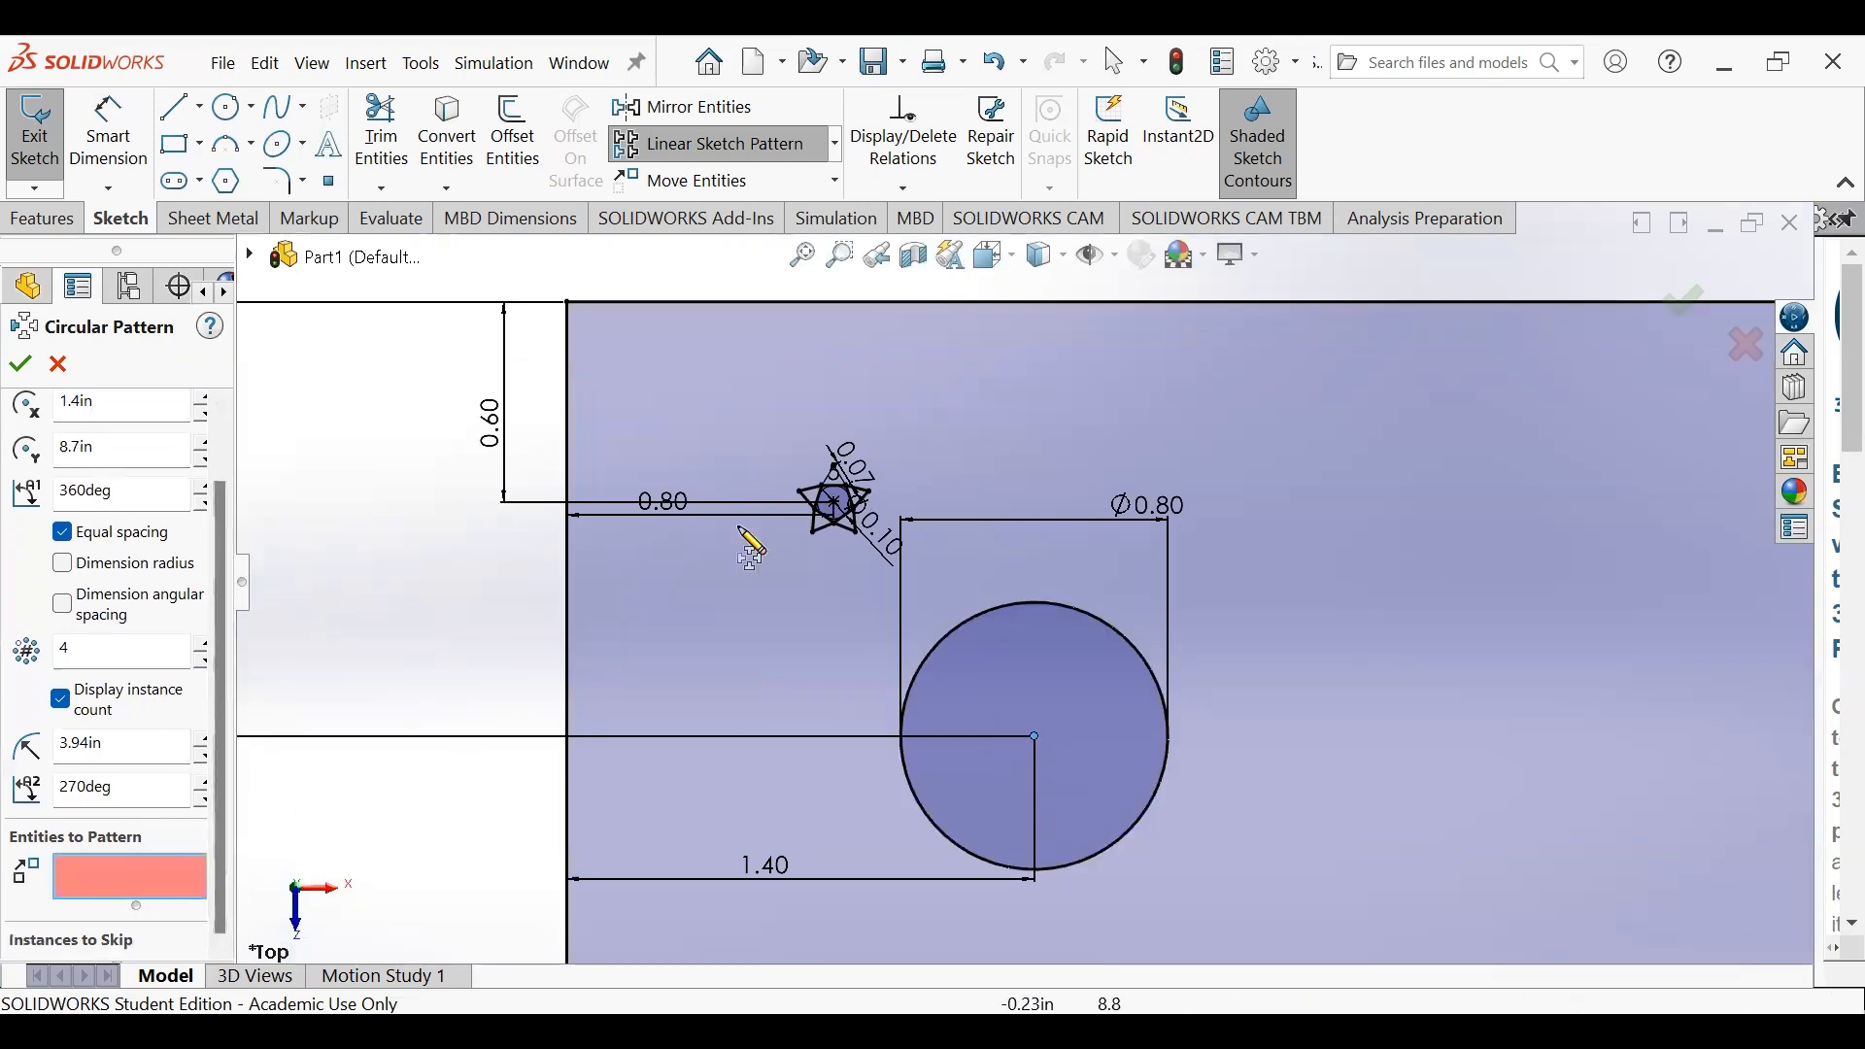
scroll(816, 466, "down", 5)
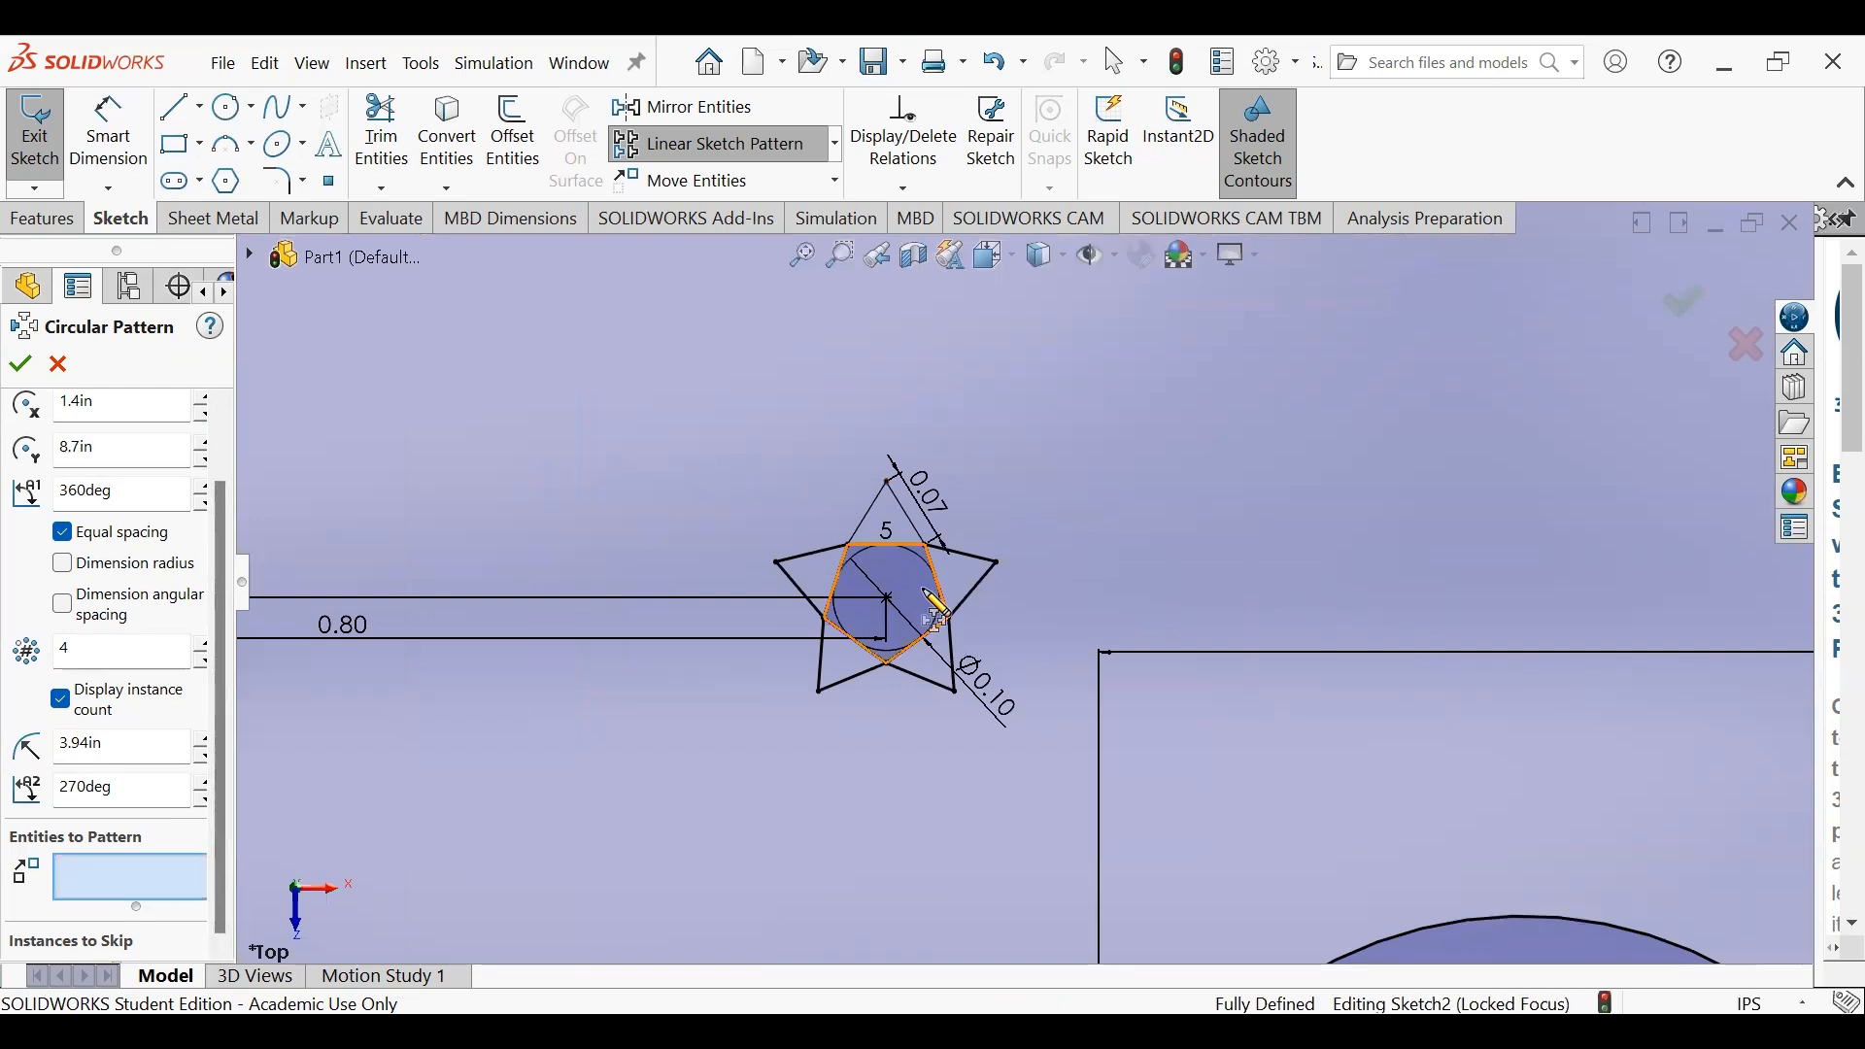
left_click(936, 612)
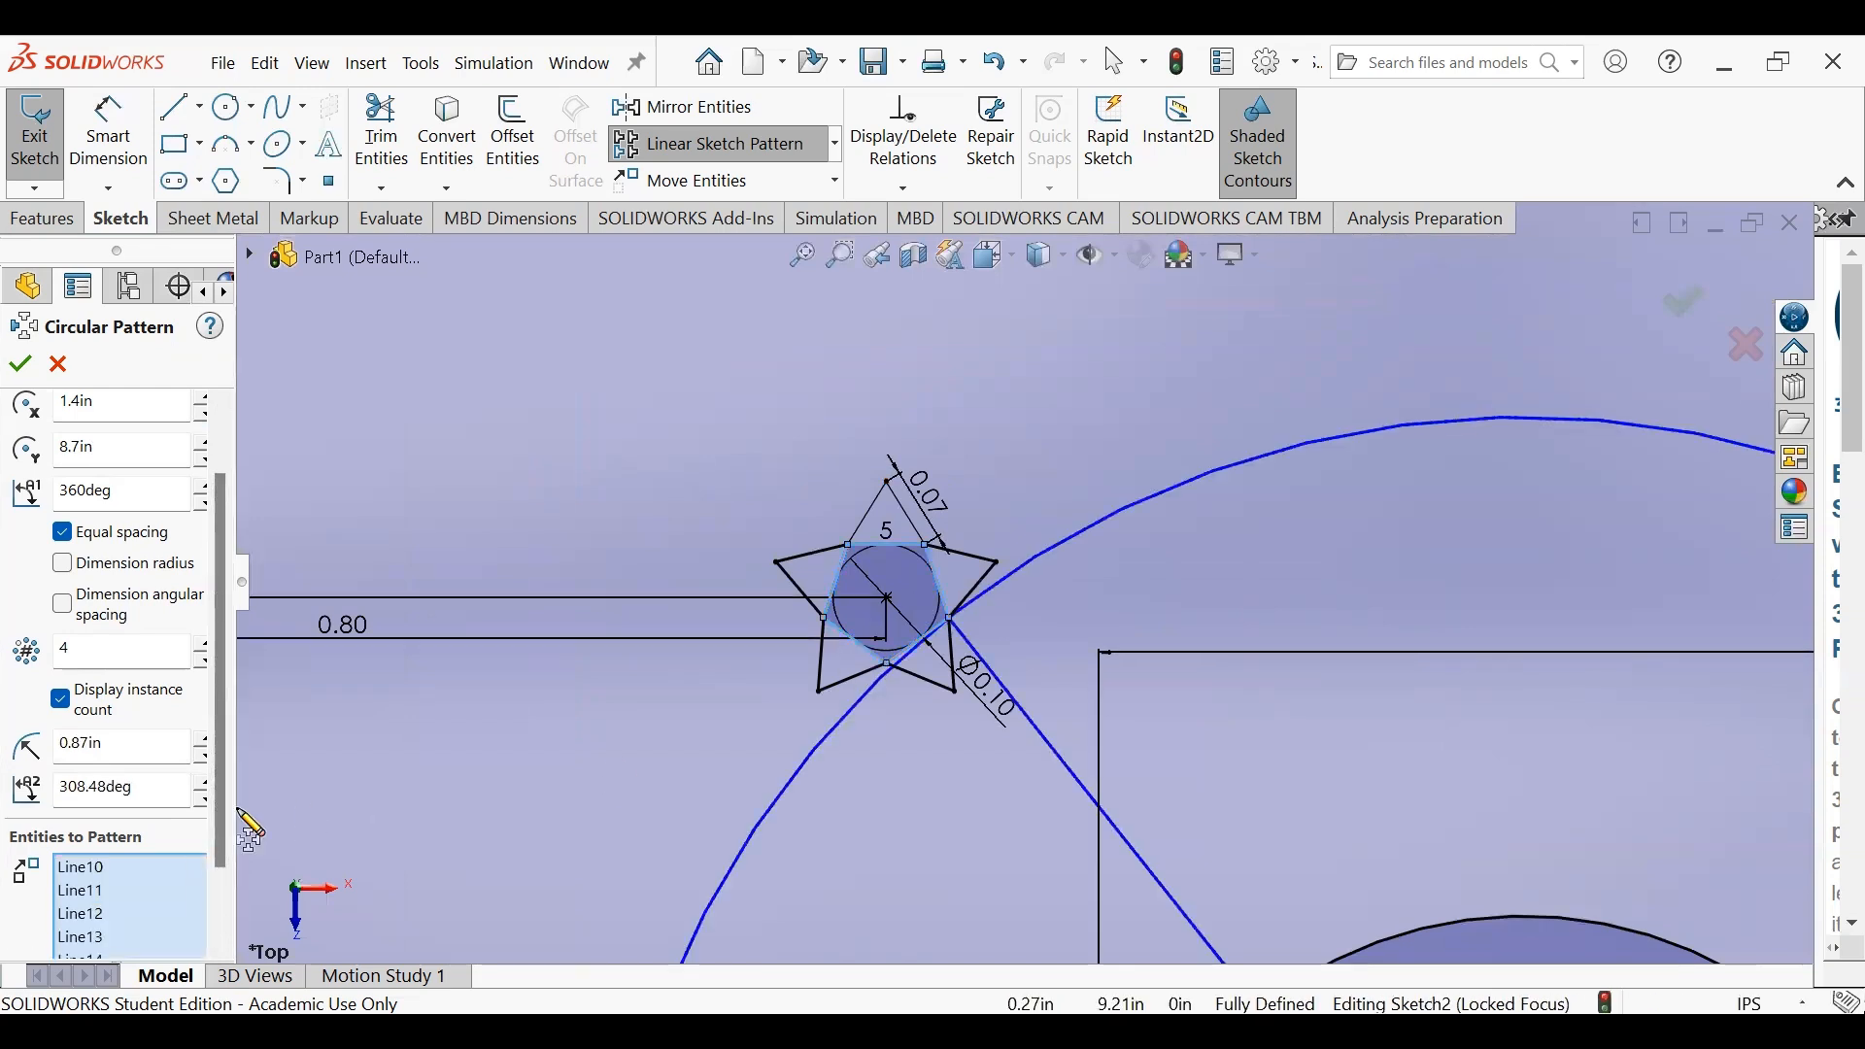
scroll(178, 894, "down", 2)
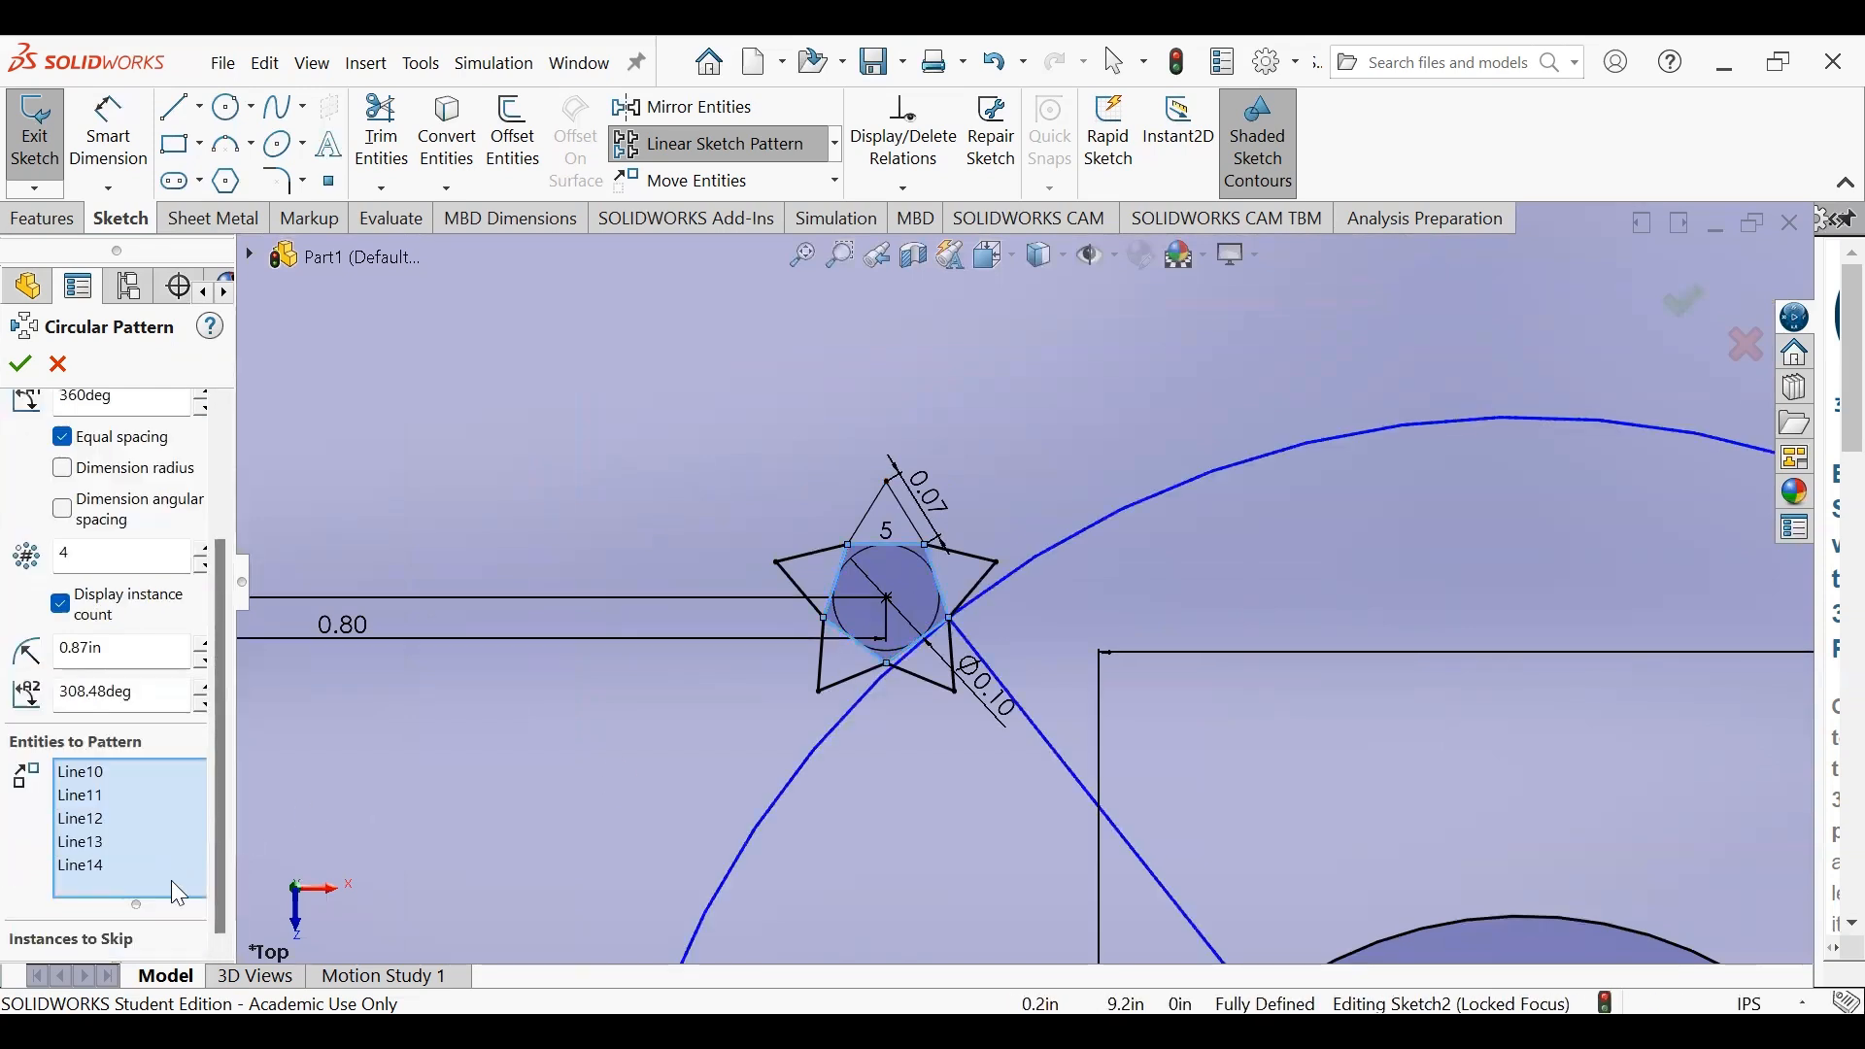
right_click(162, 806)
left_click(233, 860)
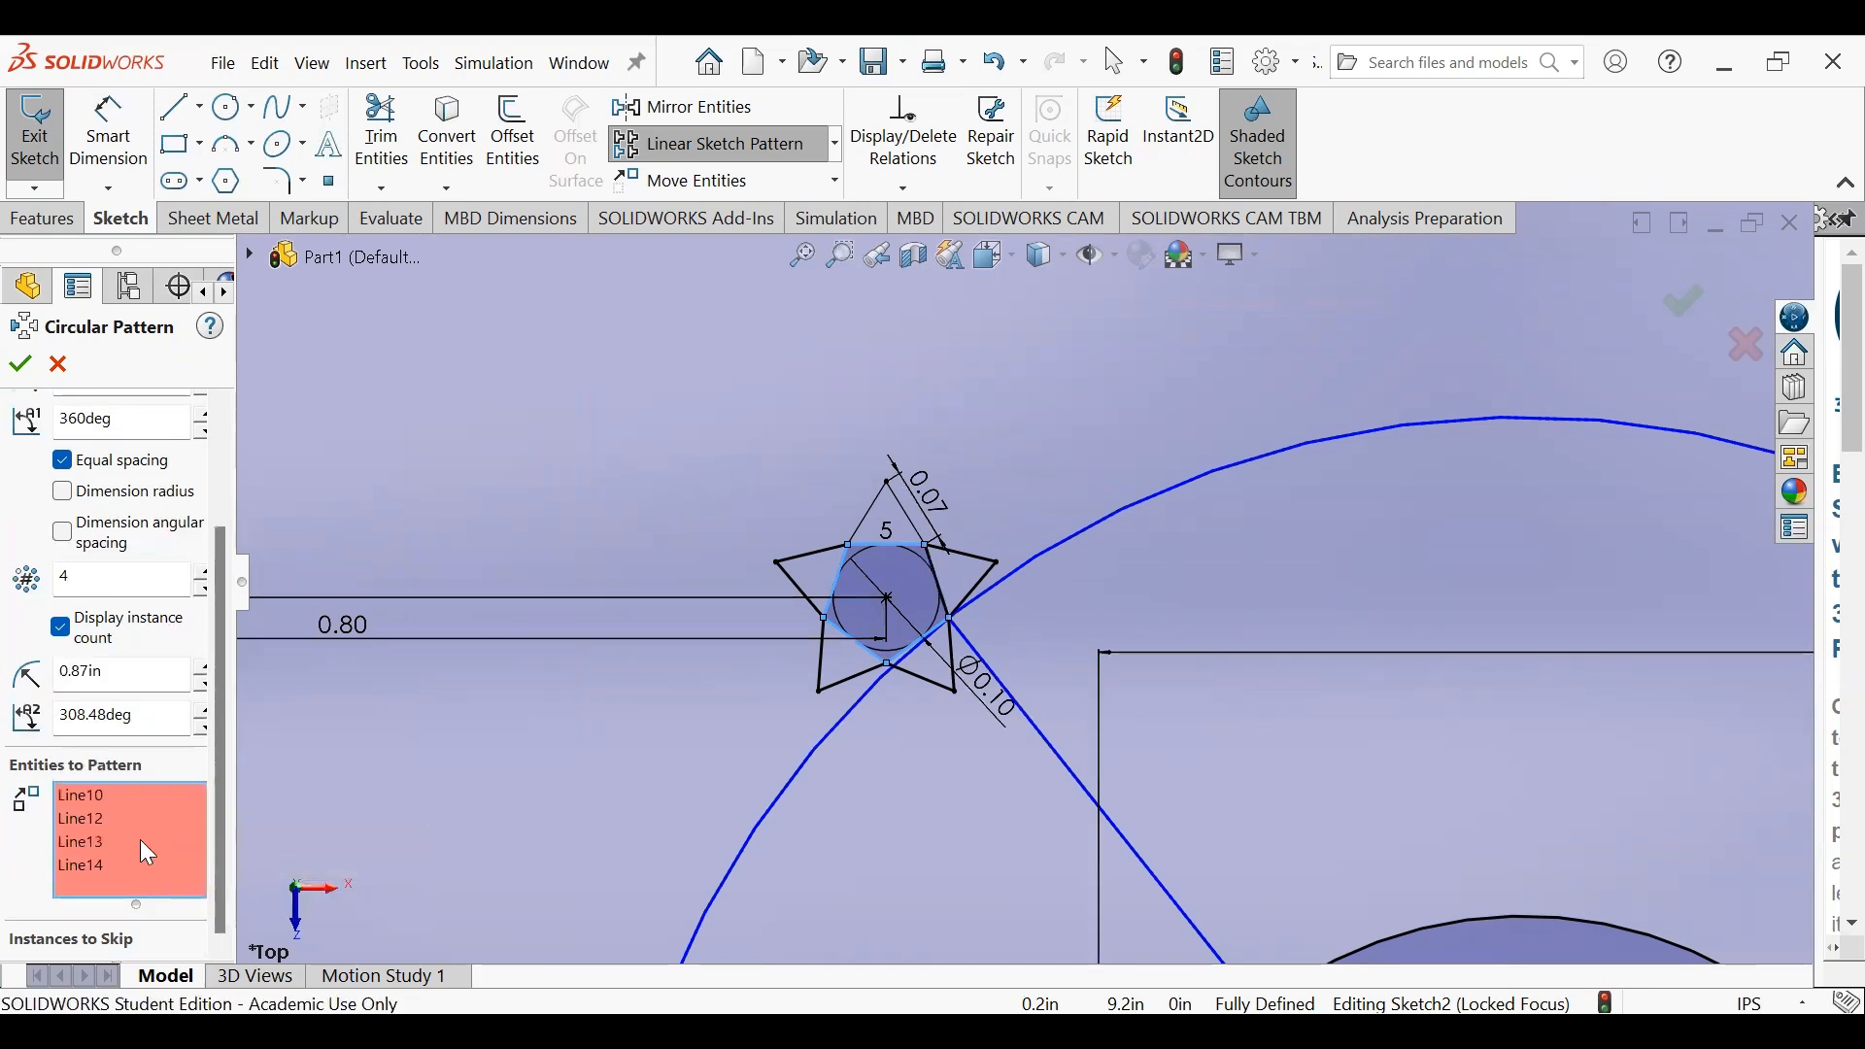
right_click(140, 839)
left_click(217, 860)
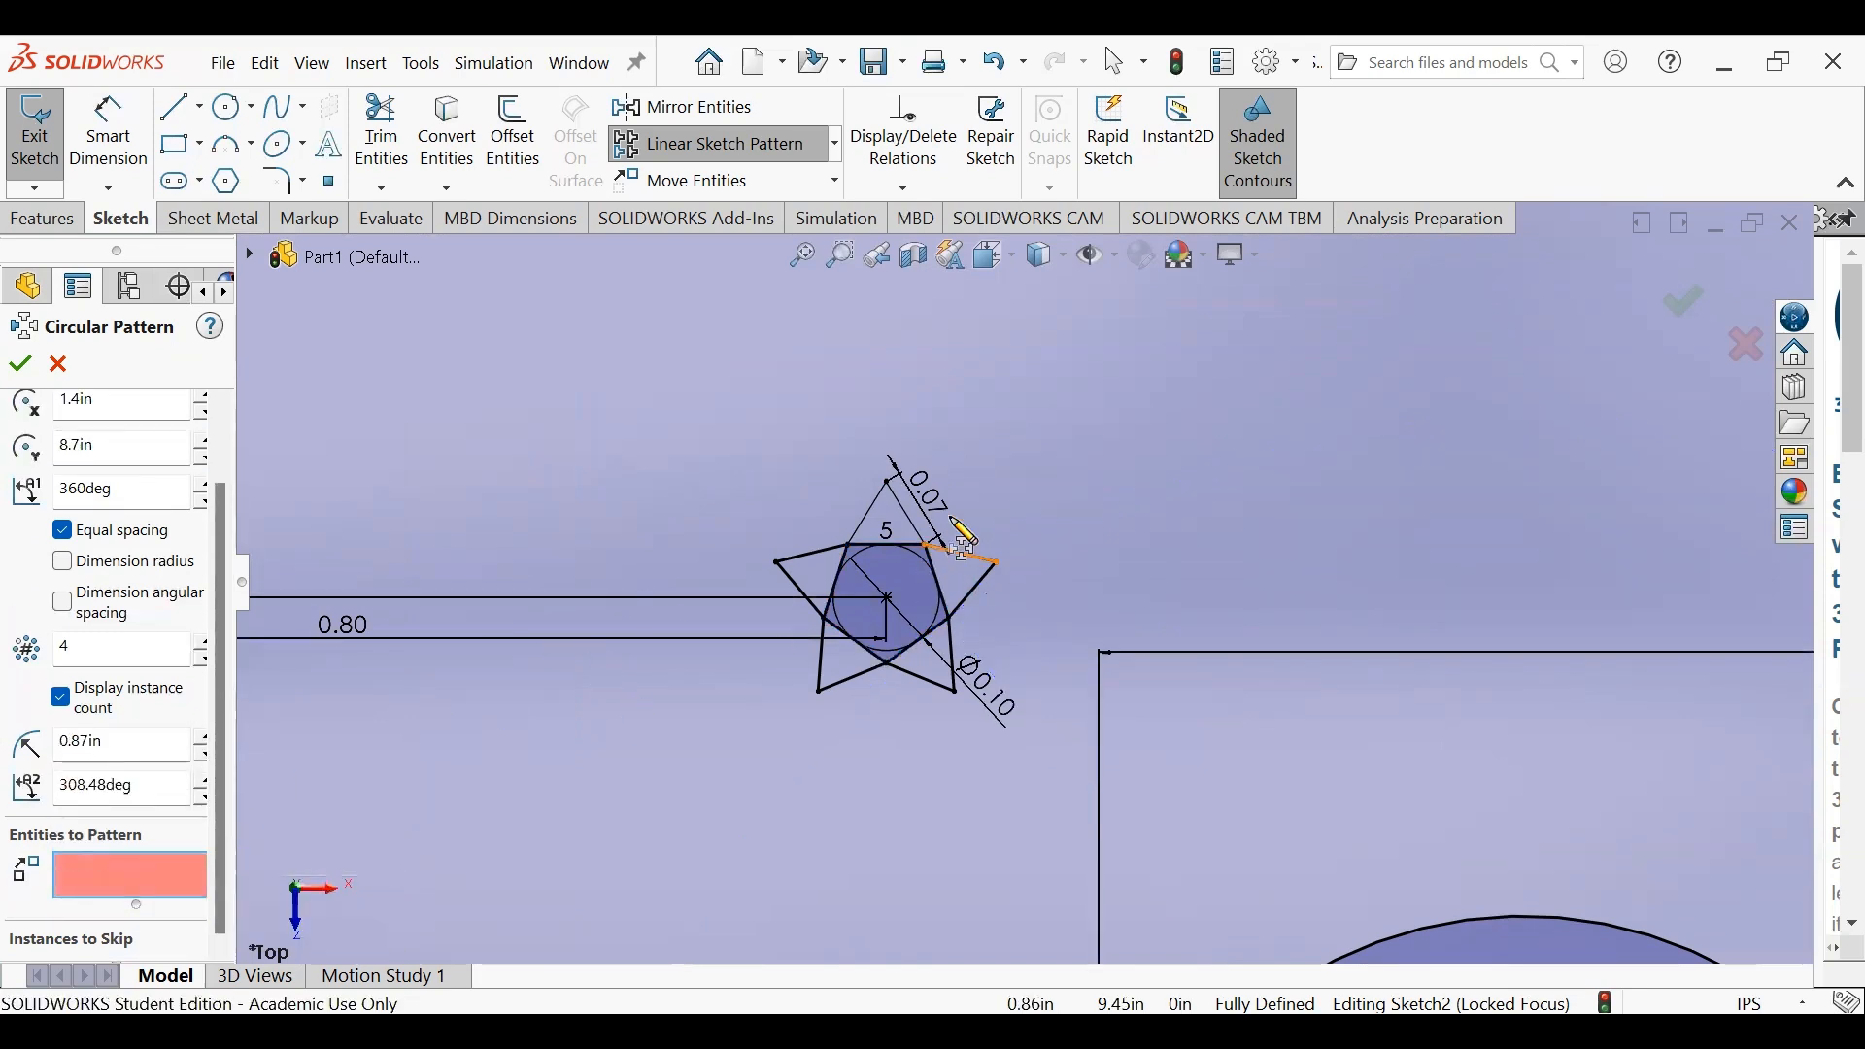
- Select the ten outer lines of the small star as the entities for the circular pattern
left_click(868, 520)
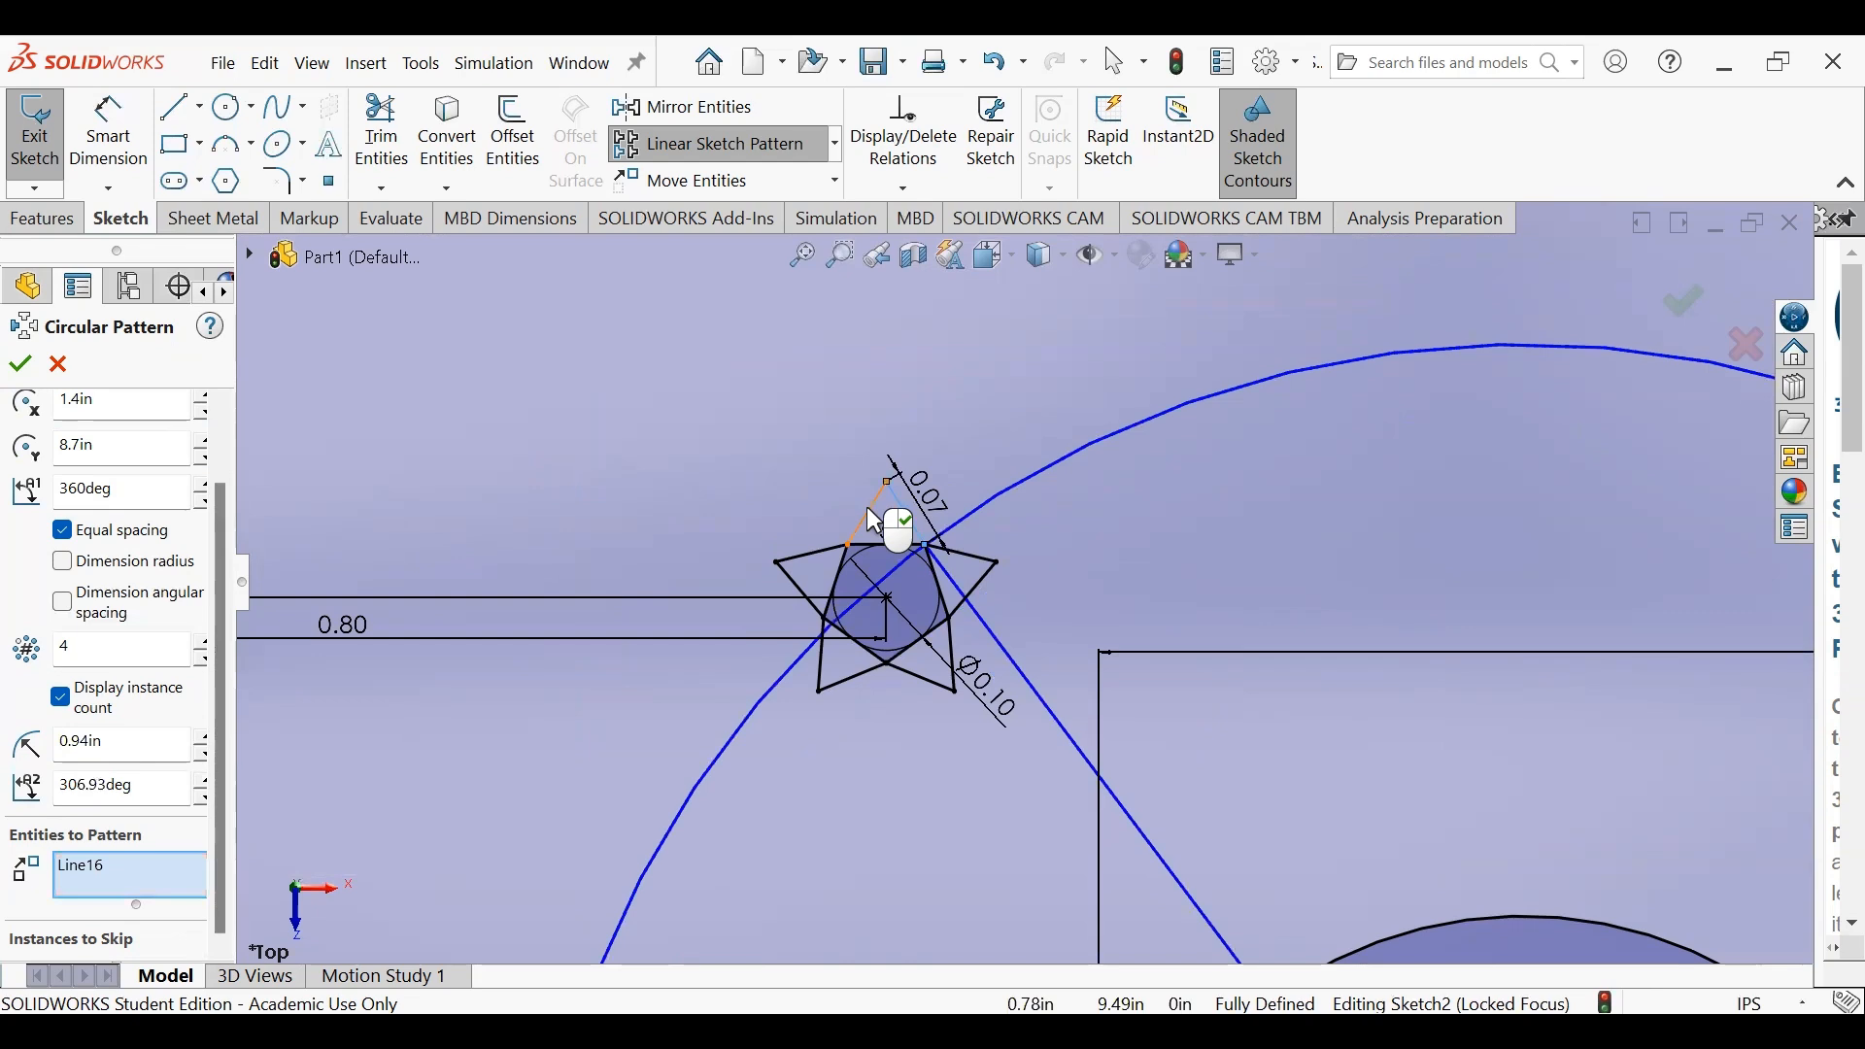
left_click(874, 539)
left_click(828, 551)
left_click(814, 610)
left_click(826, 661)
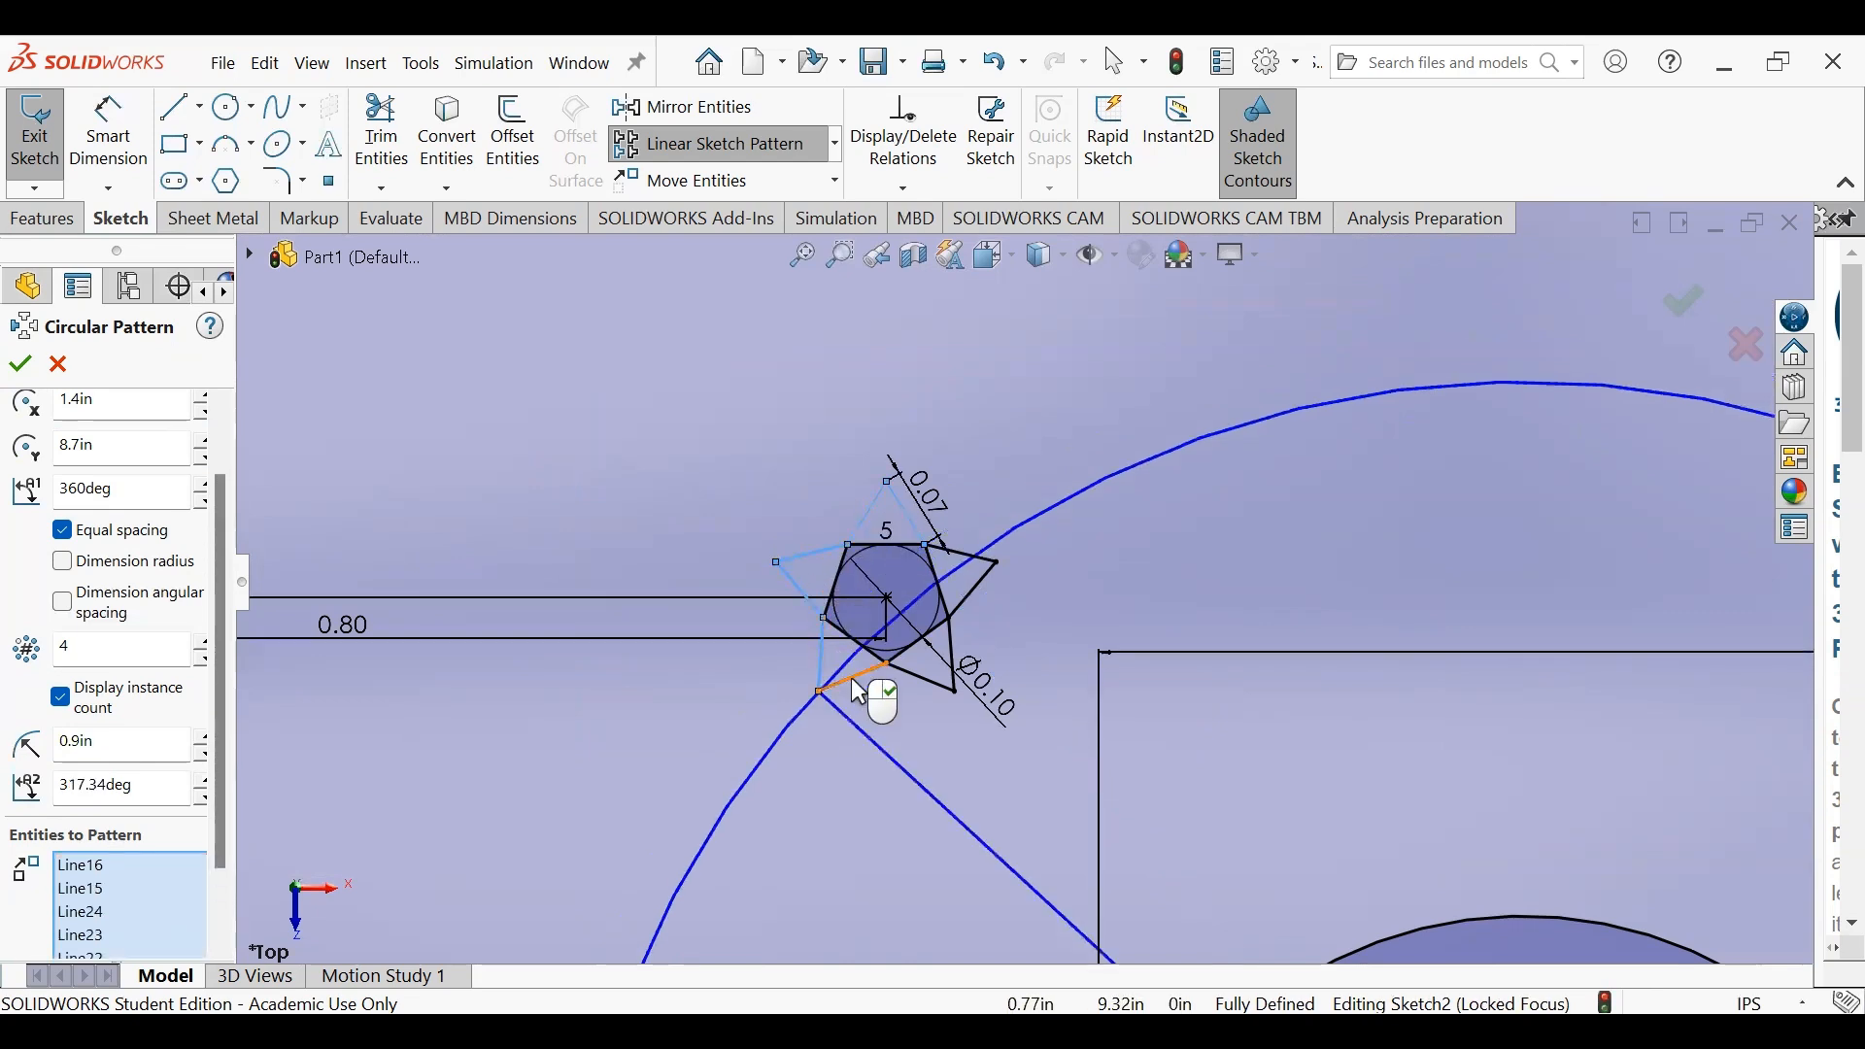
left_click(857, 677)
left_click(923, 678)
left_click(951, 648)
left_click(965, 595)
left_click(970, 555)
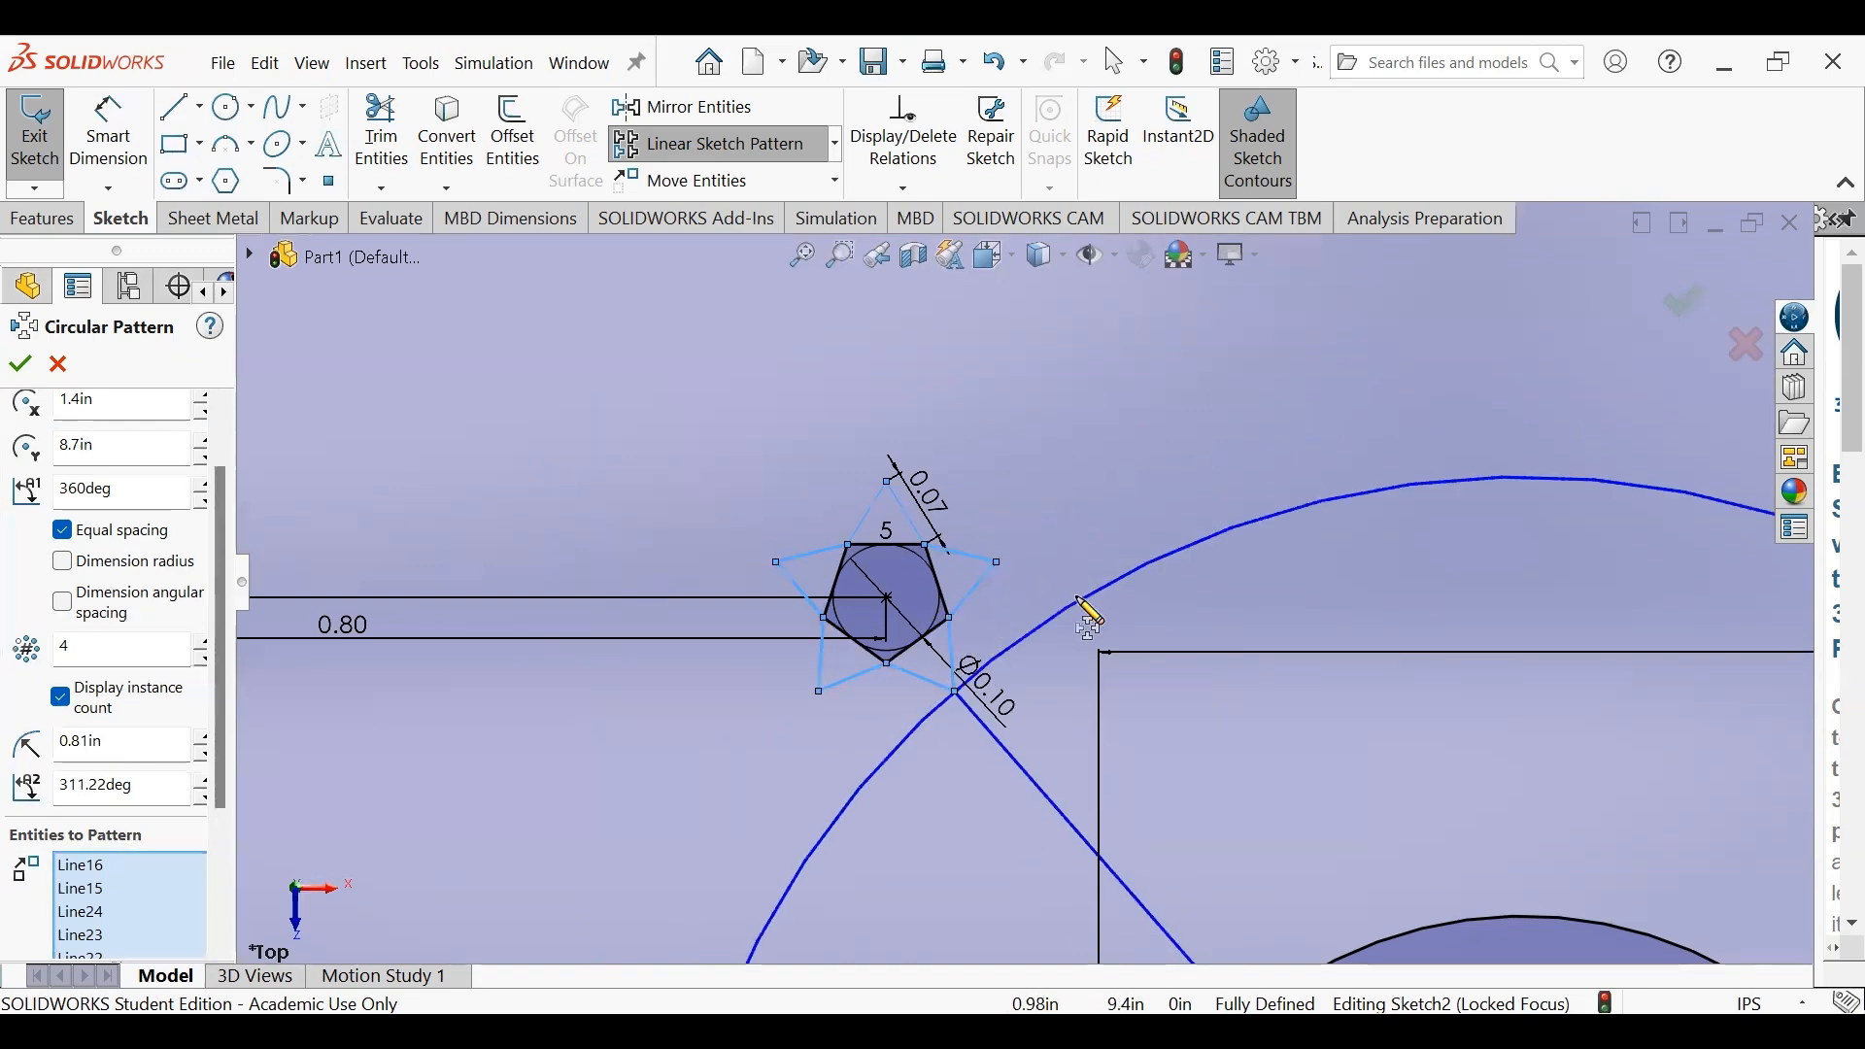
- Accept the circular pattern of the star around the 0.80 in circle with 4 instances over 360 degrees
scroll(1088, 616, "up", 5)
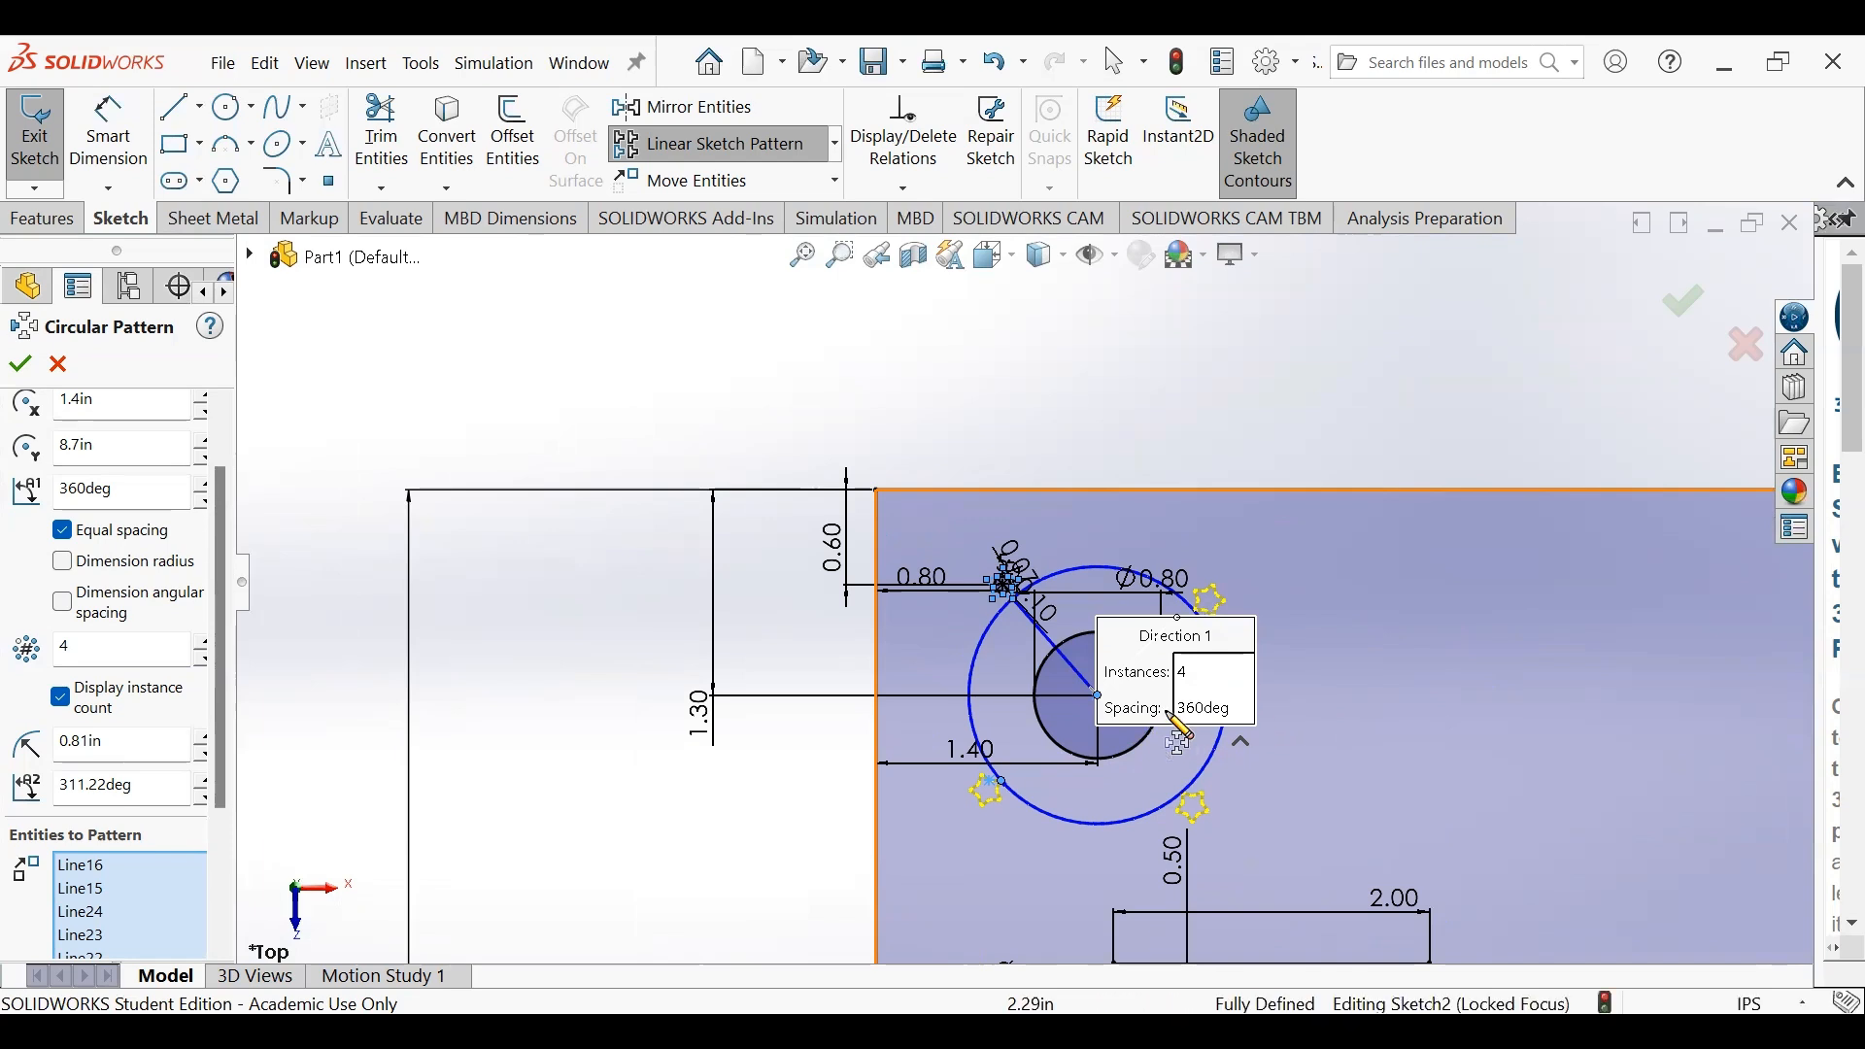
left_click_drag(223, 667, 206, 802)
scroll(210, 764, "up", 5)
scroll(222, 625, "up", 1)
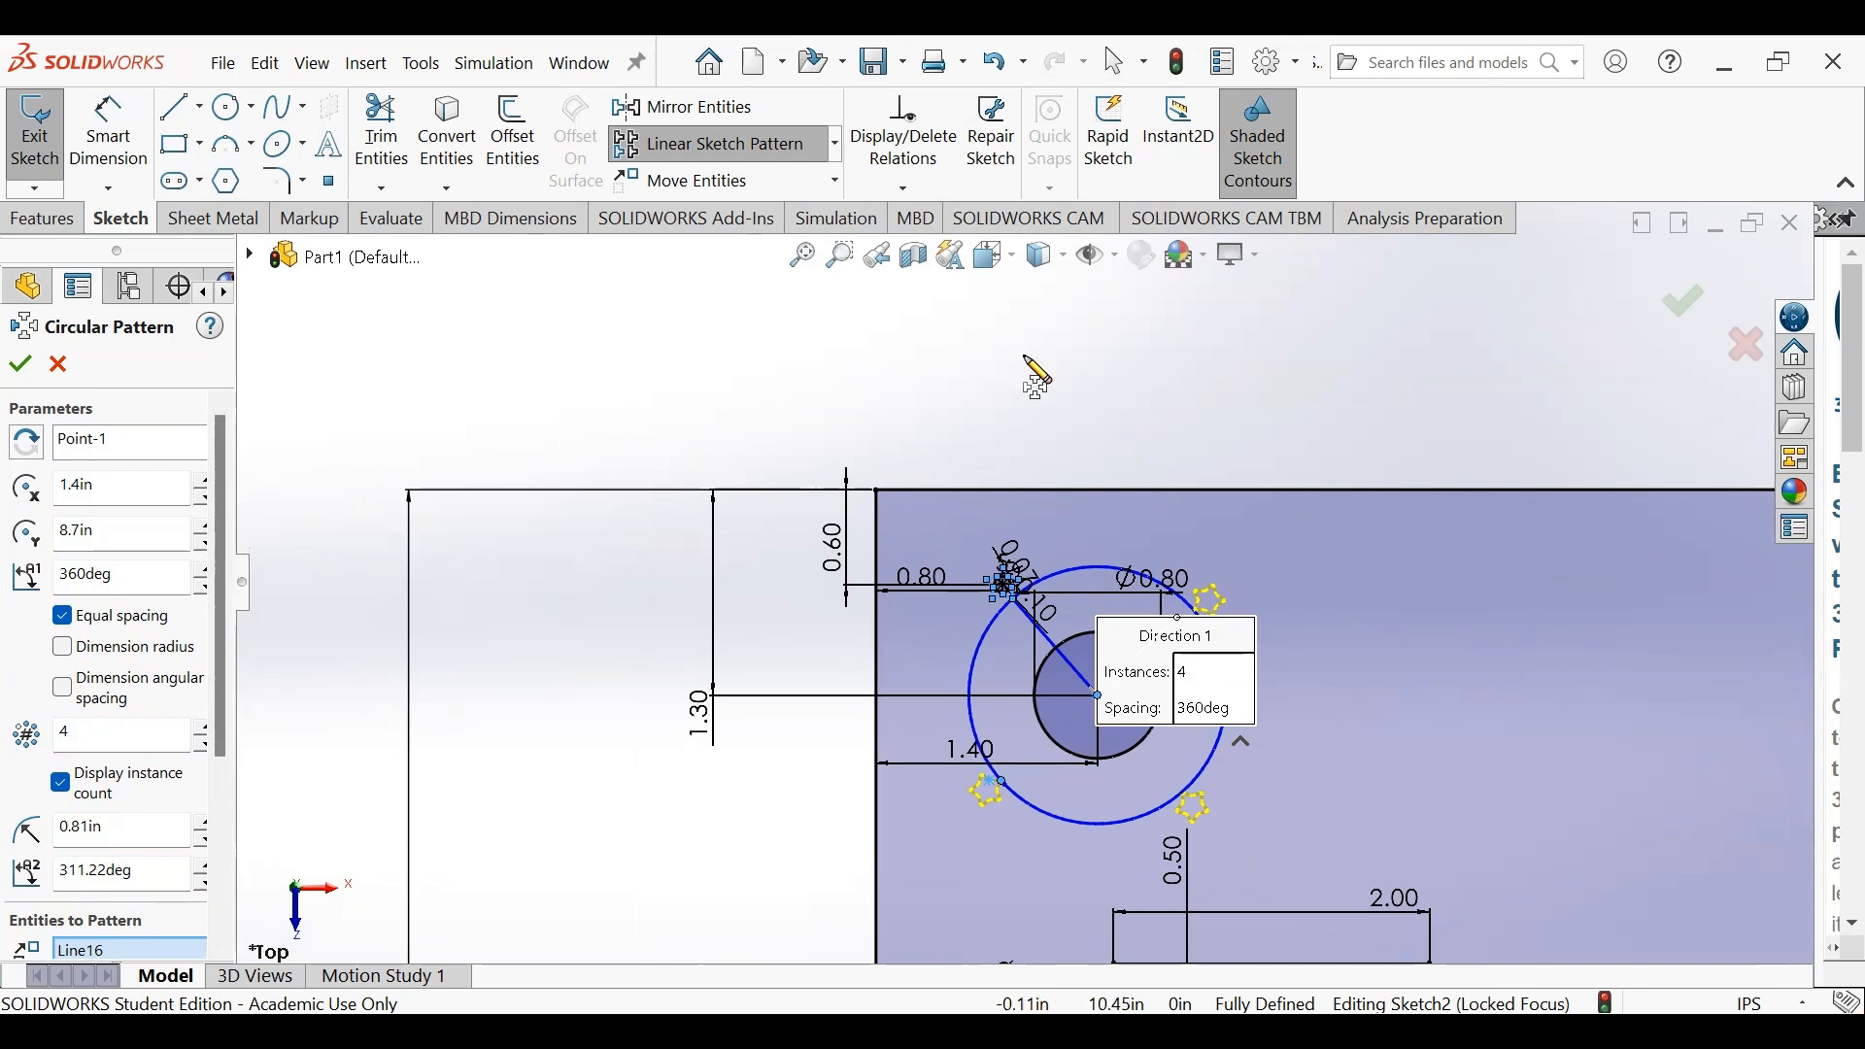
left_click(1686, 324)
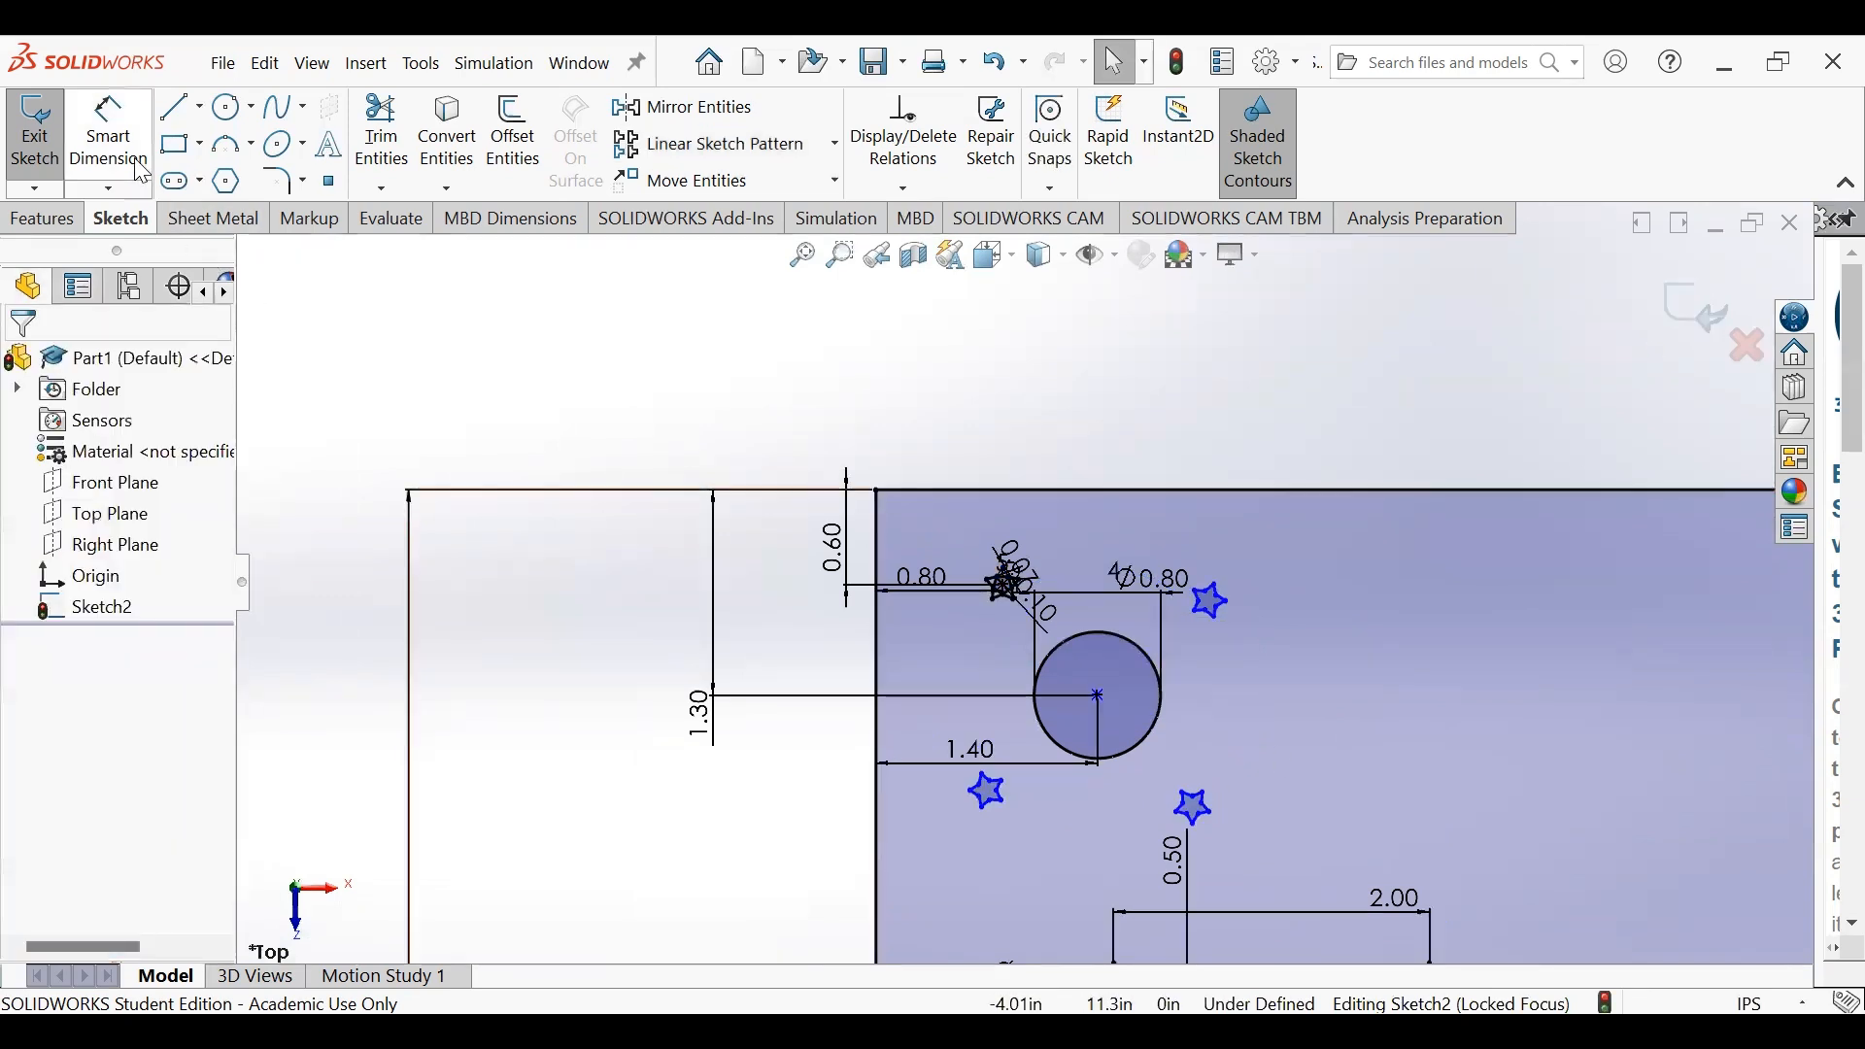
- Dimension the horizontal distance from the square's left edge to the upper tip of the star copy below-left of the 0.80 in circle
left_click(109, 136)
scroll(1007, 801, "down", 5)
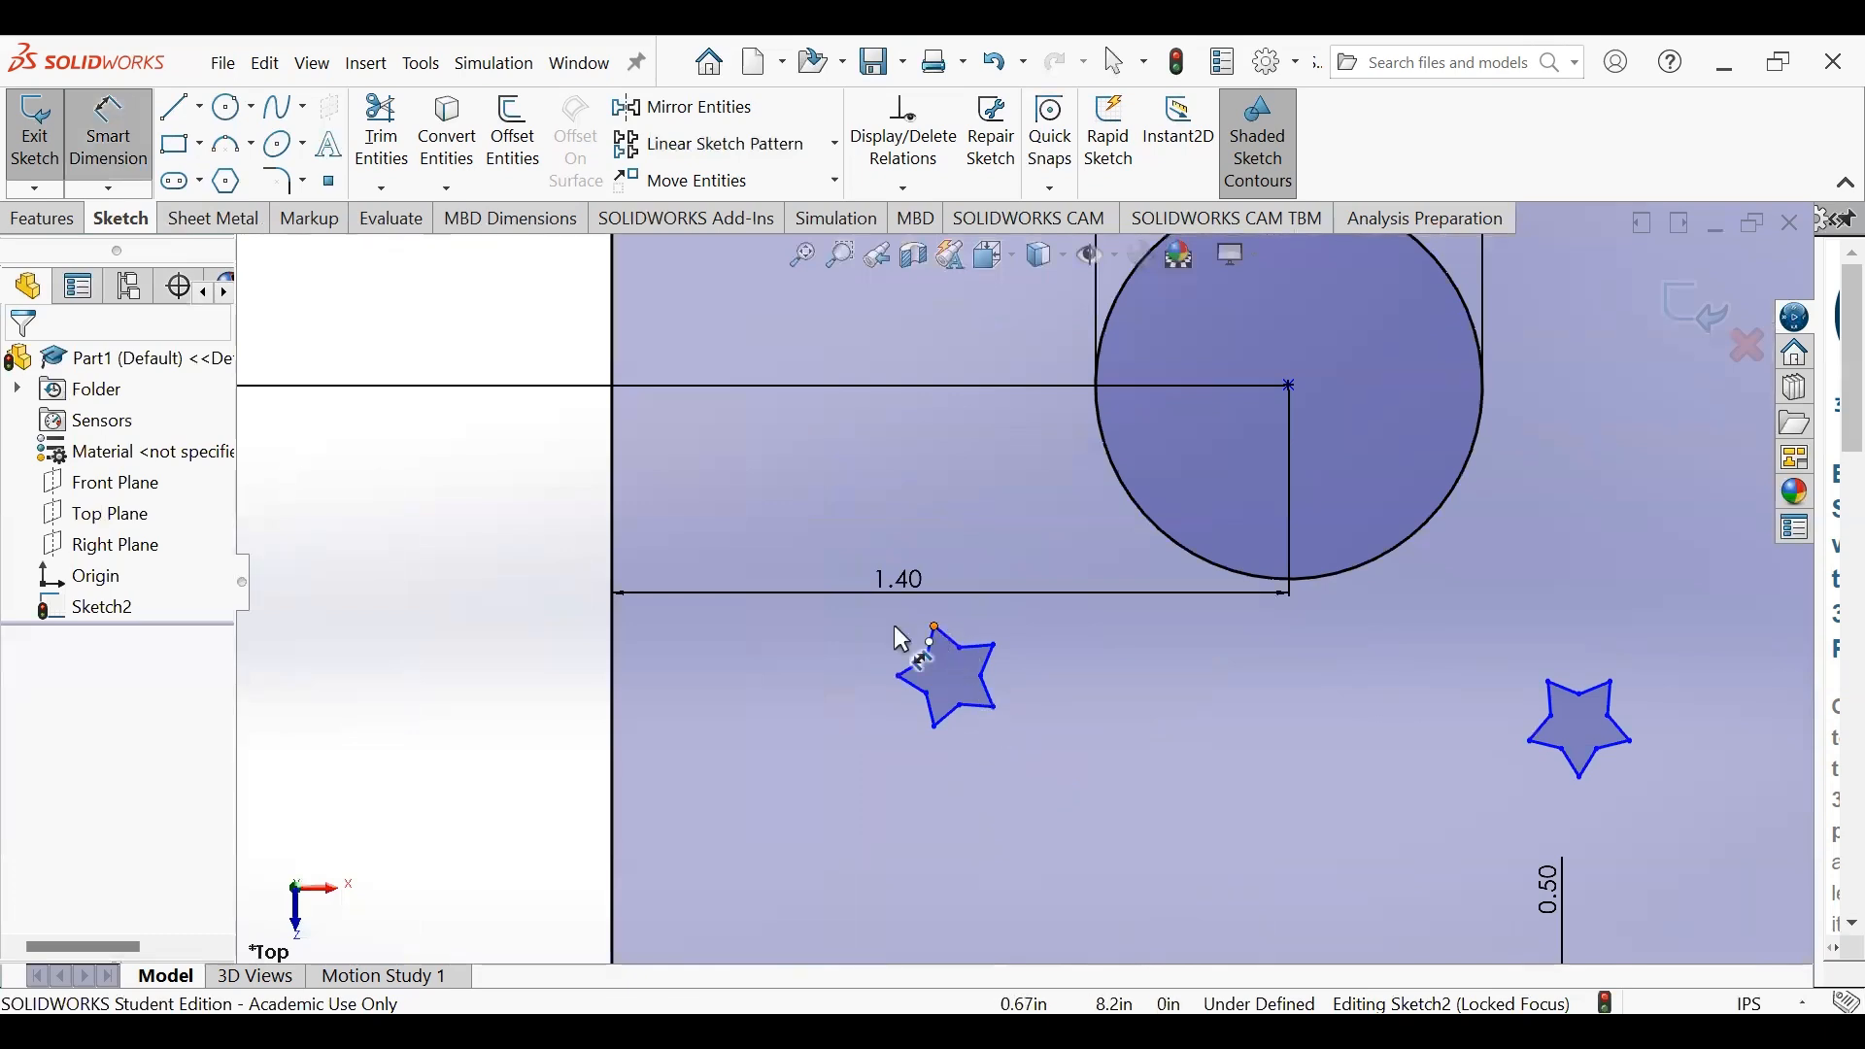
left_click(936, 631)
left_click(613, 627)
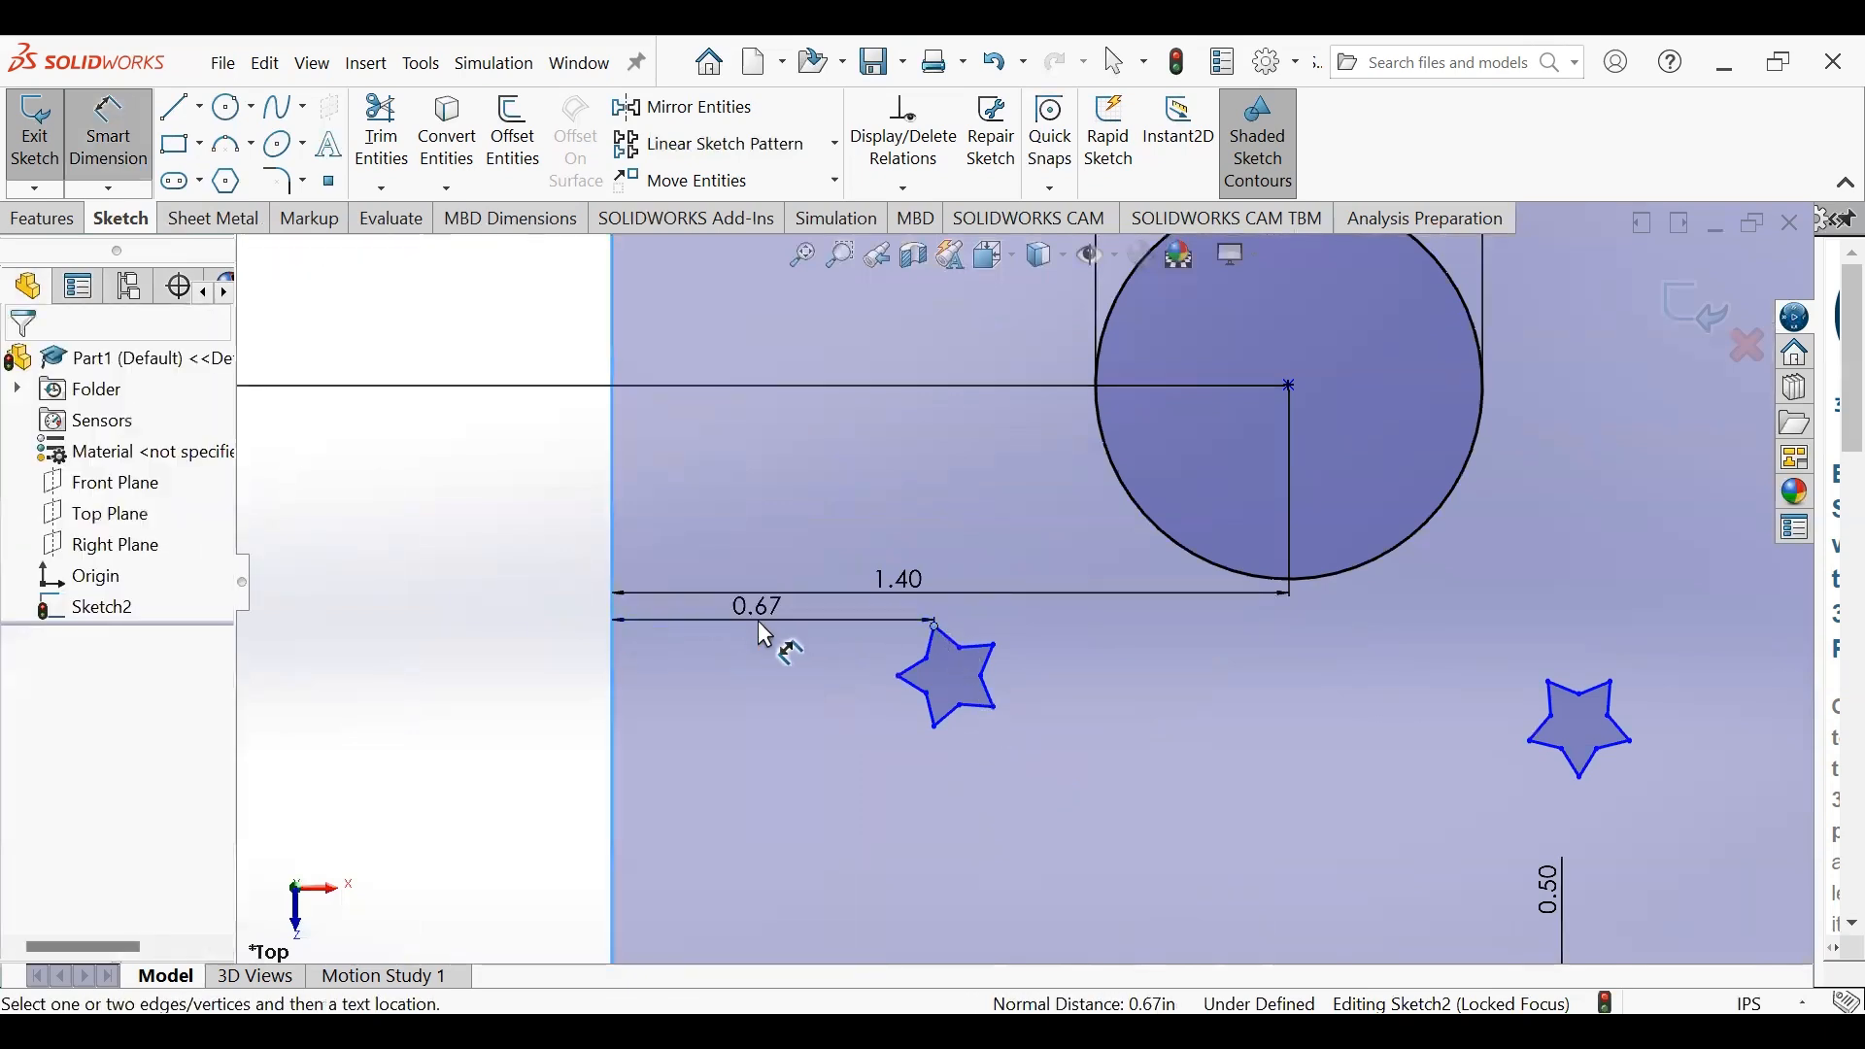
left_click(758, 624)
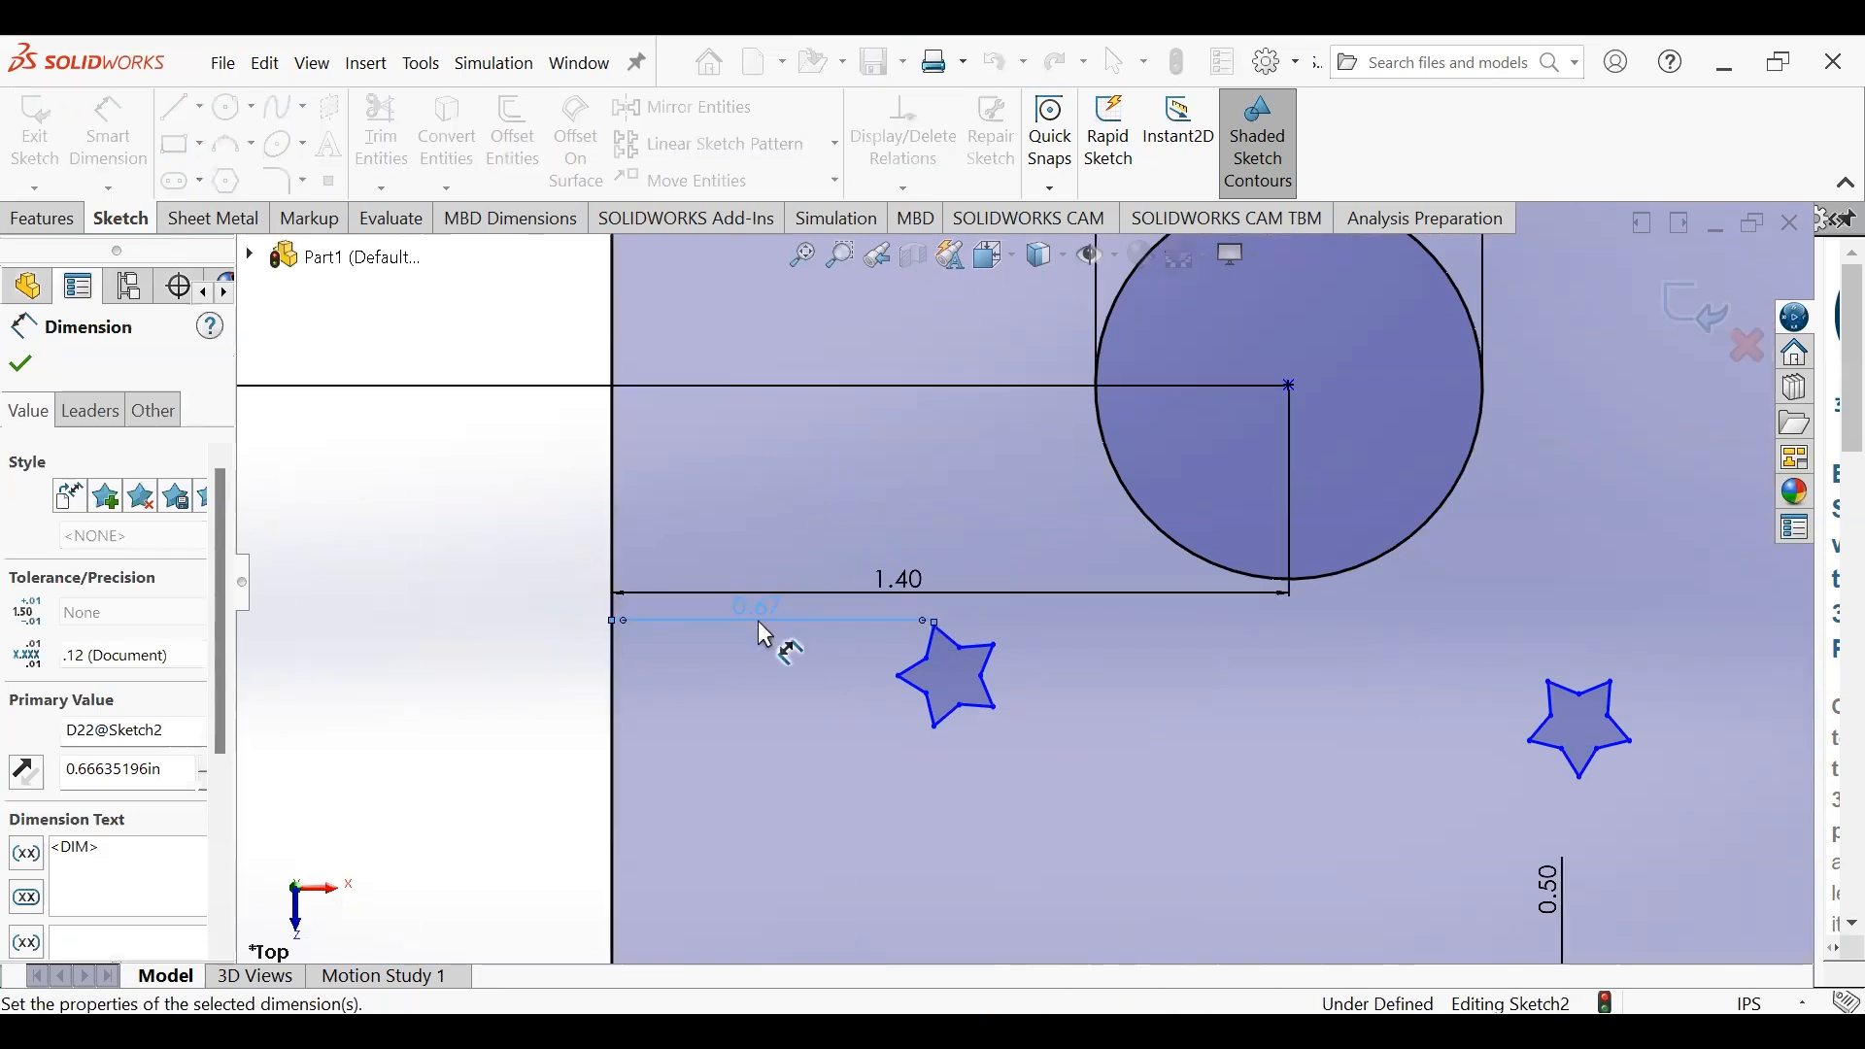
- Move the star copy below-left of the 0.80 in circle slightly straight down
left_click(108, 136)
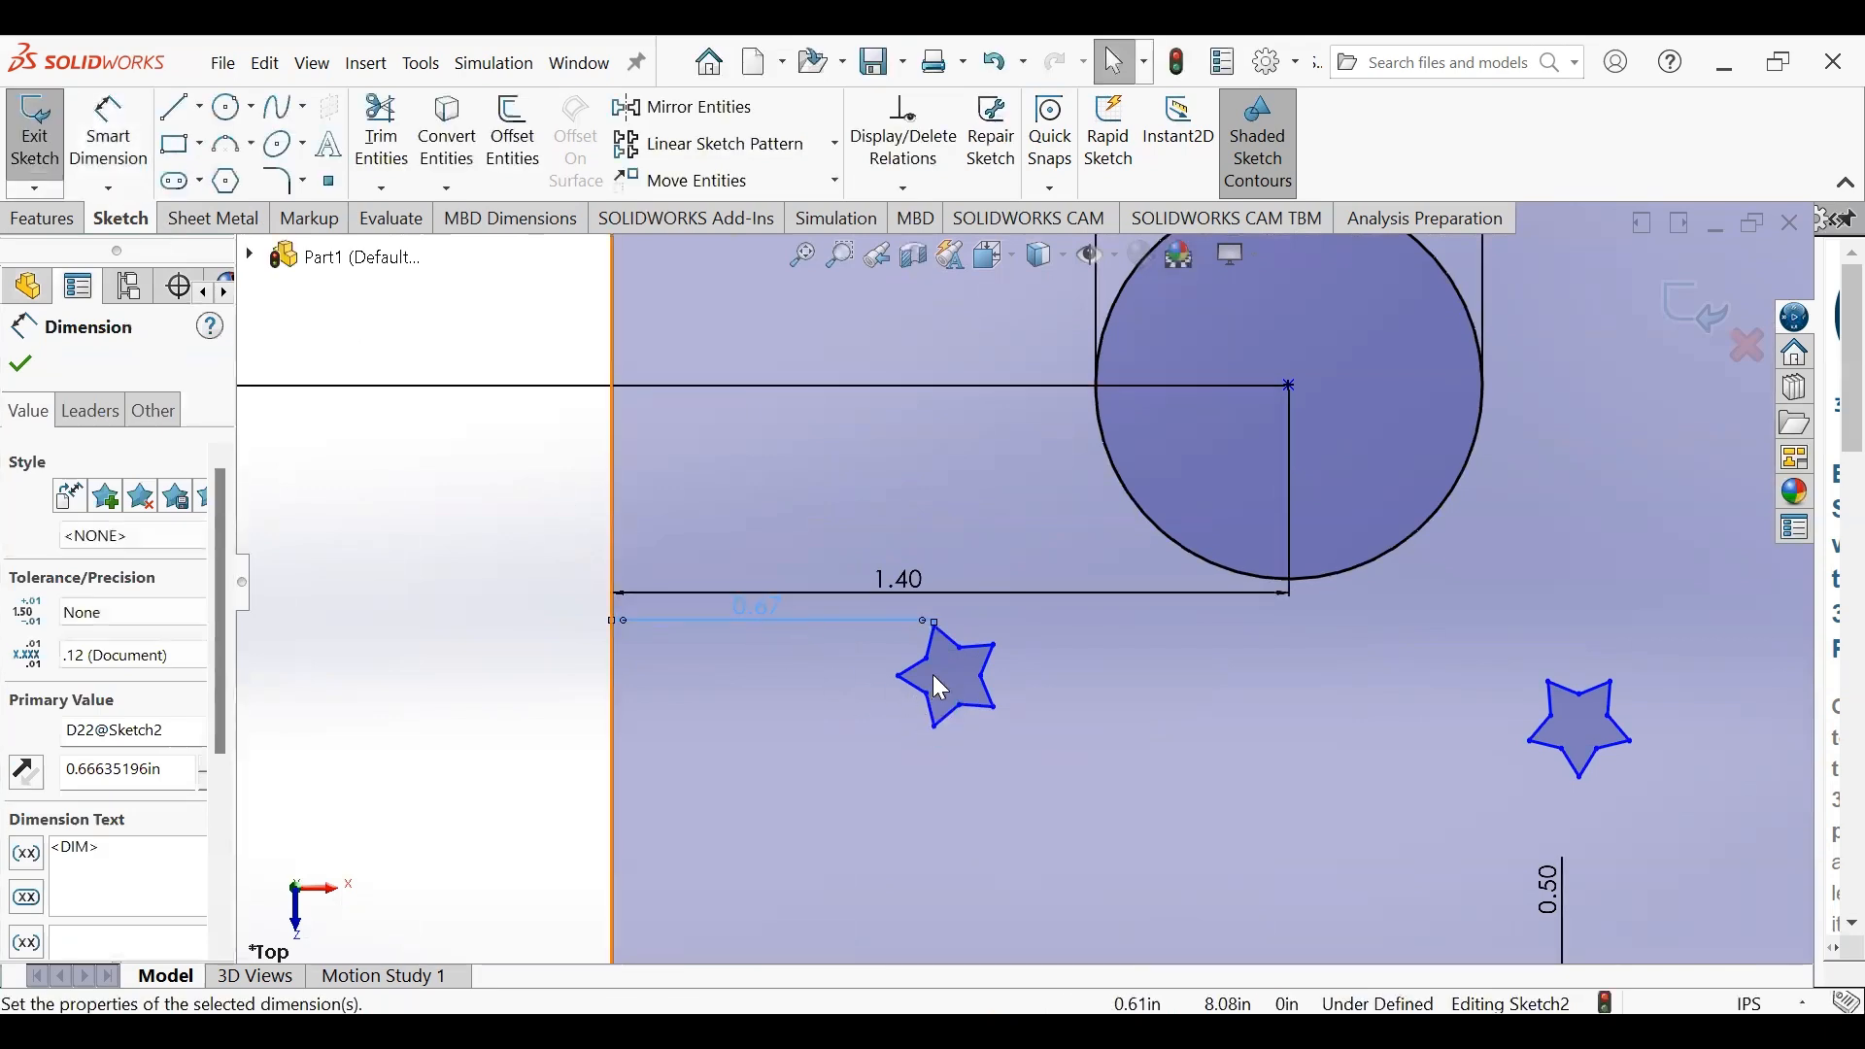
left_click_drag(944, 687, 961, 746)
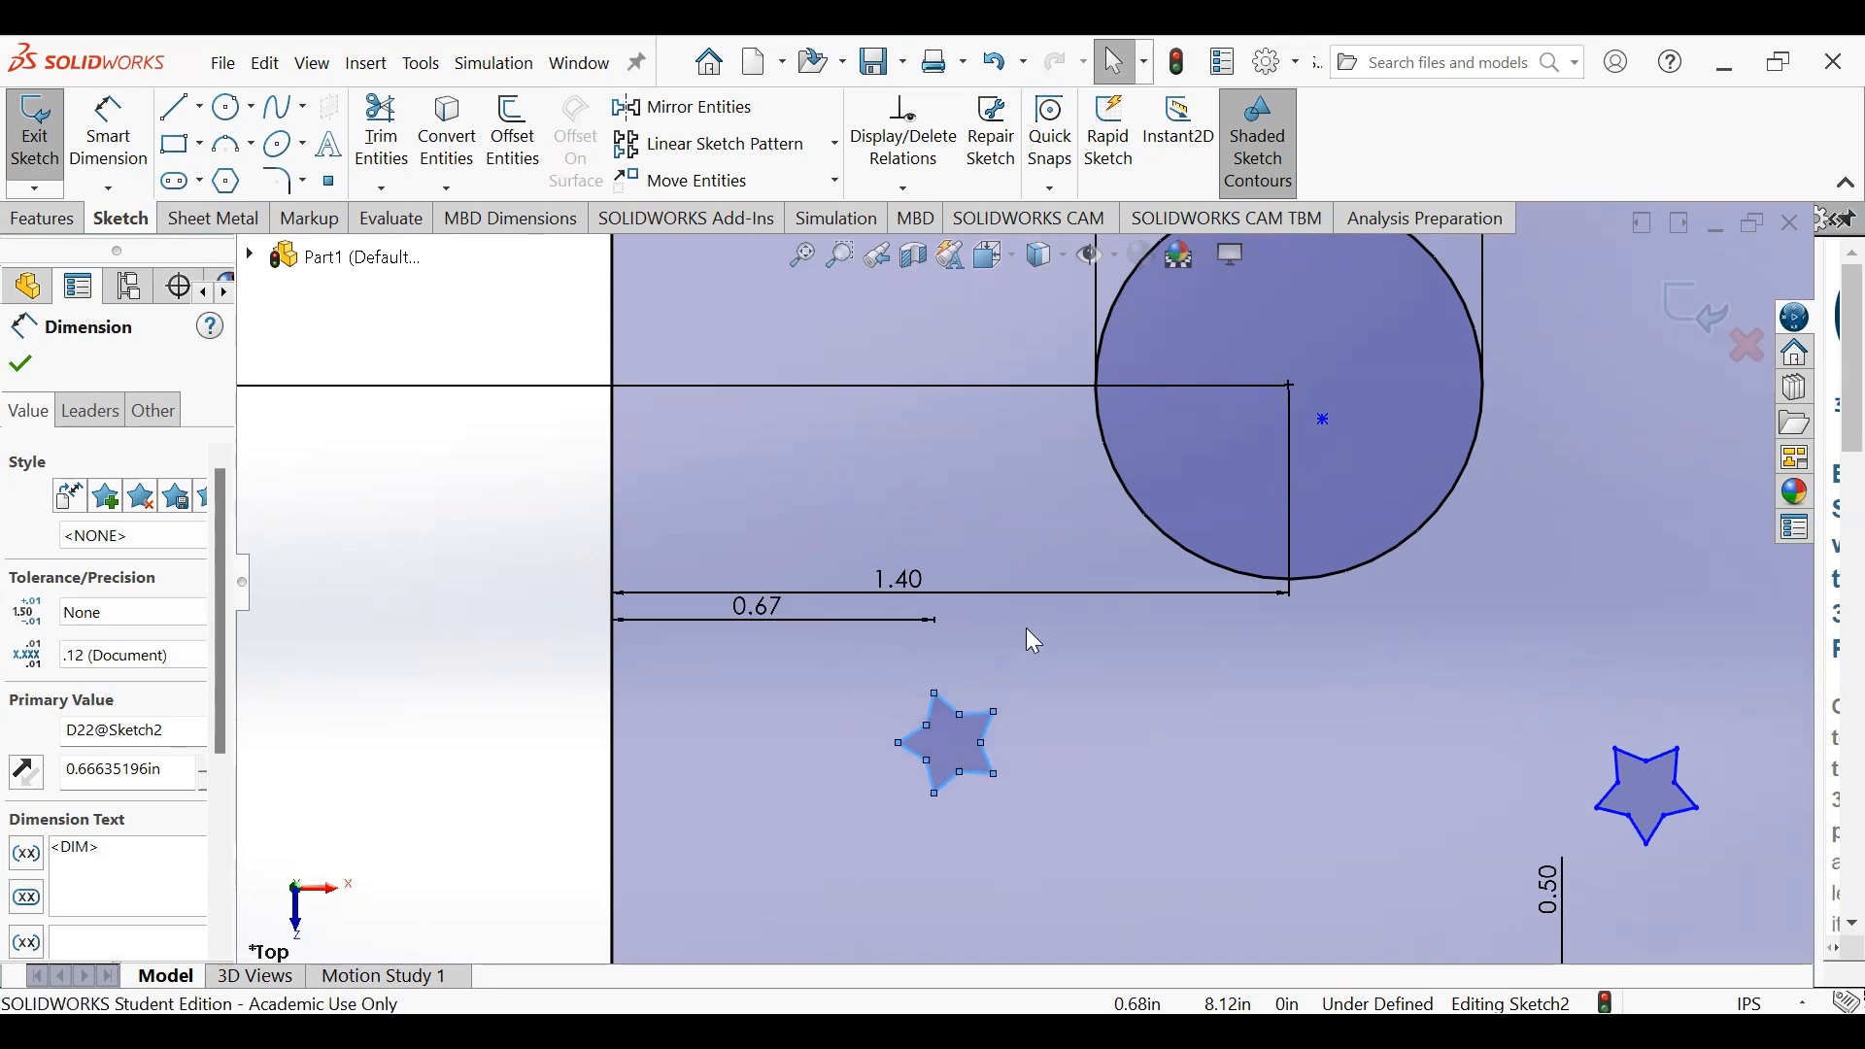
left_click(414, 548)
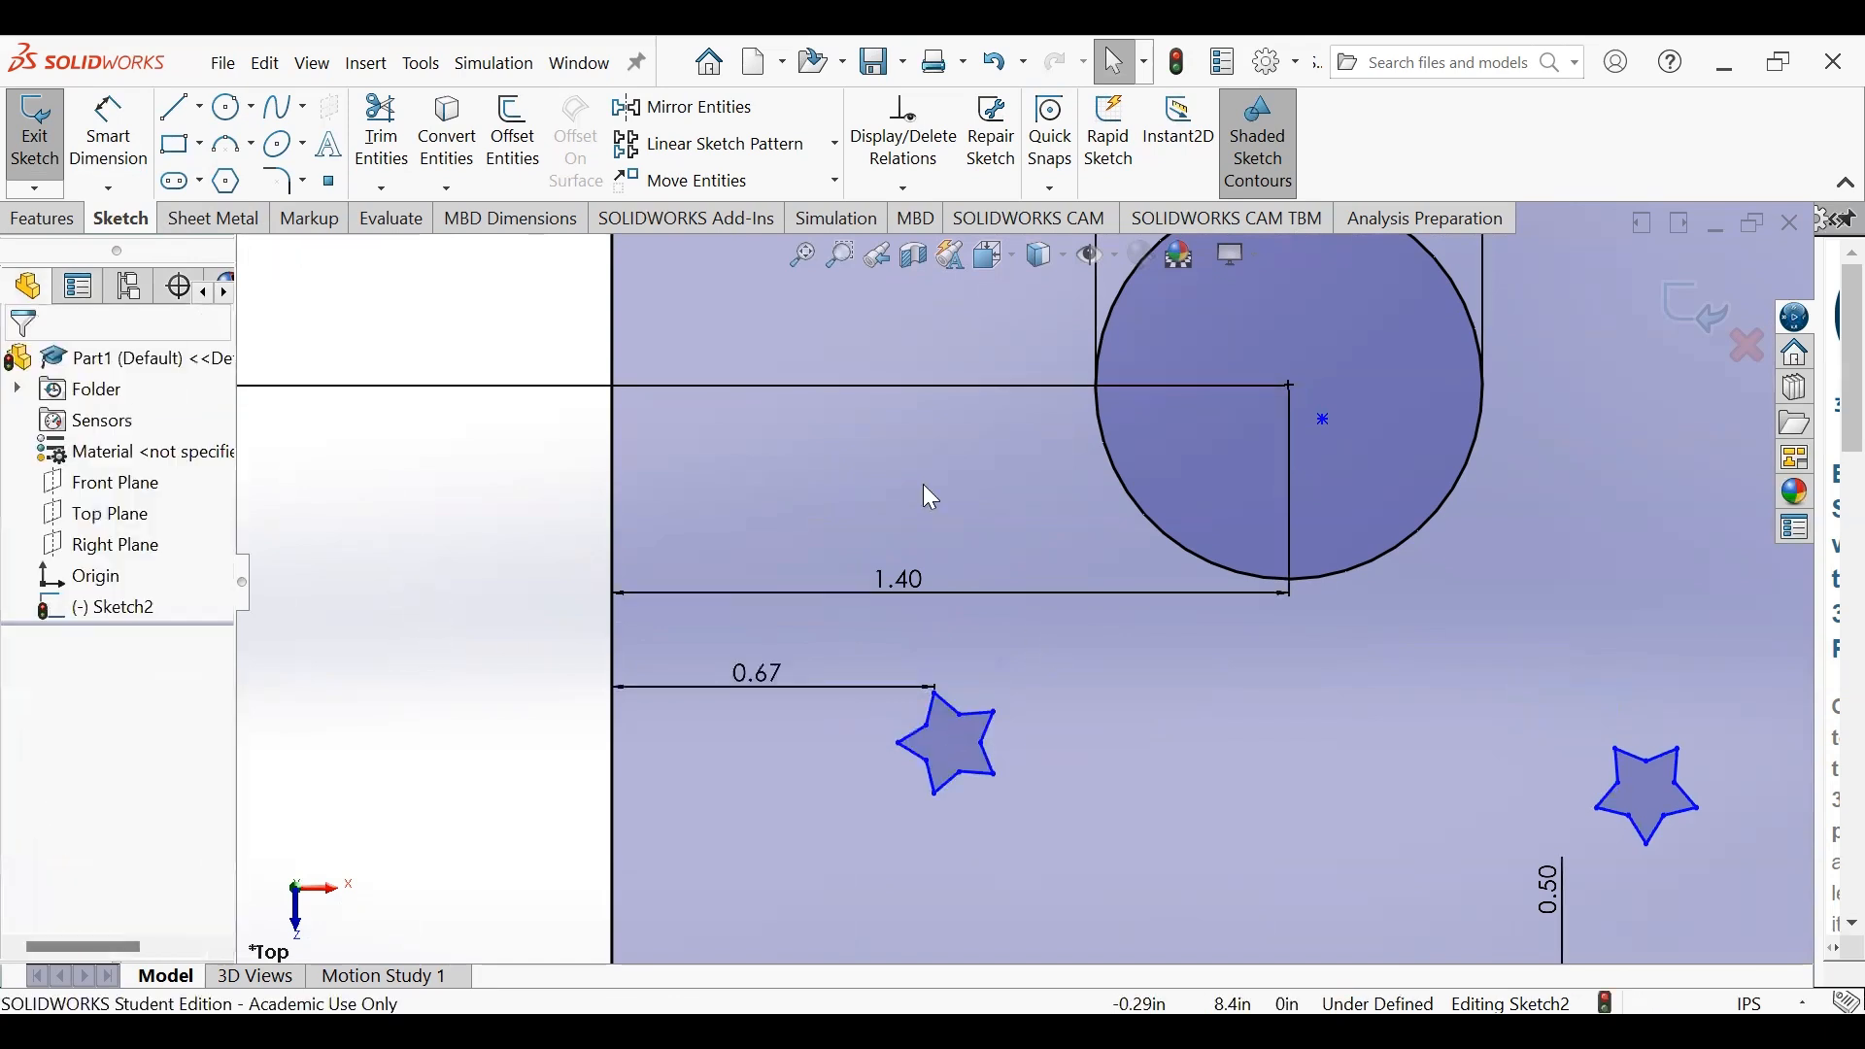
- Try a coincident relation between the star pattern's center point and the 0.80 in circle's center, and delete that relation
left_click(1329, 430)
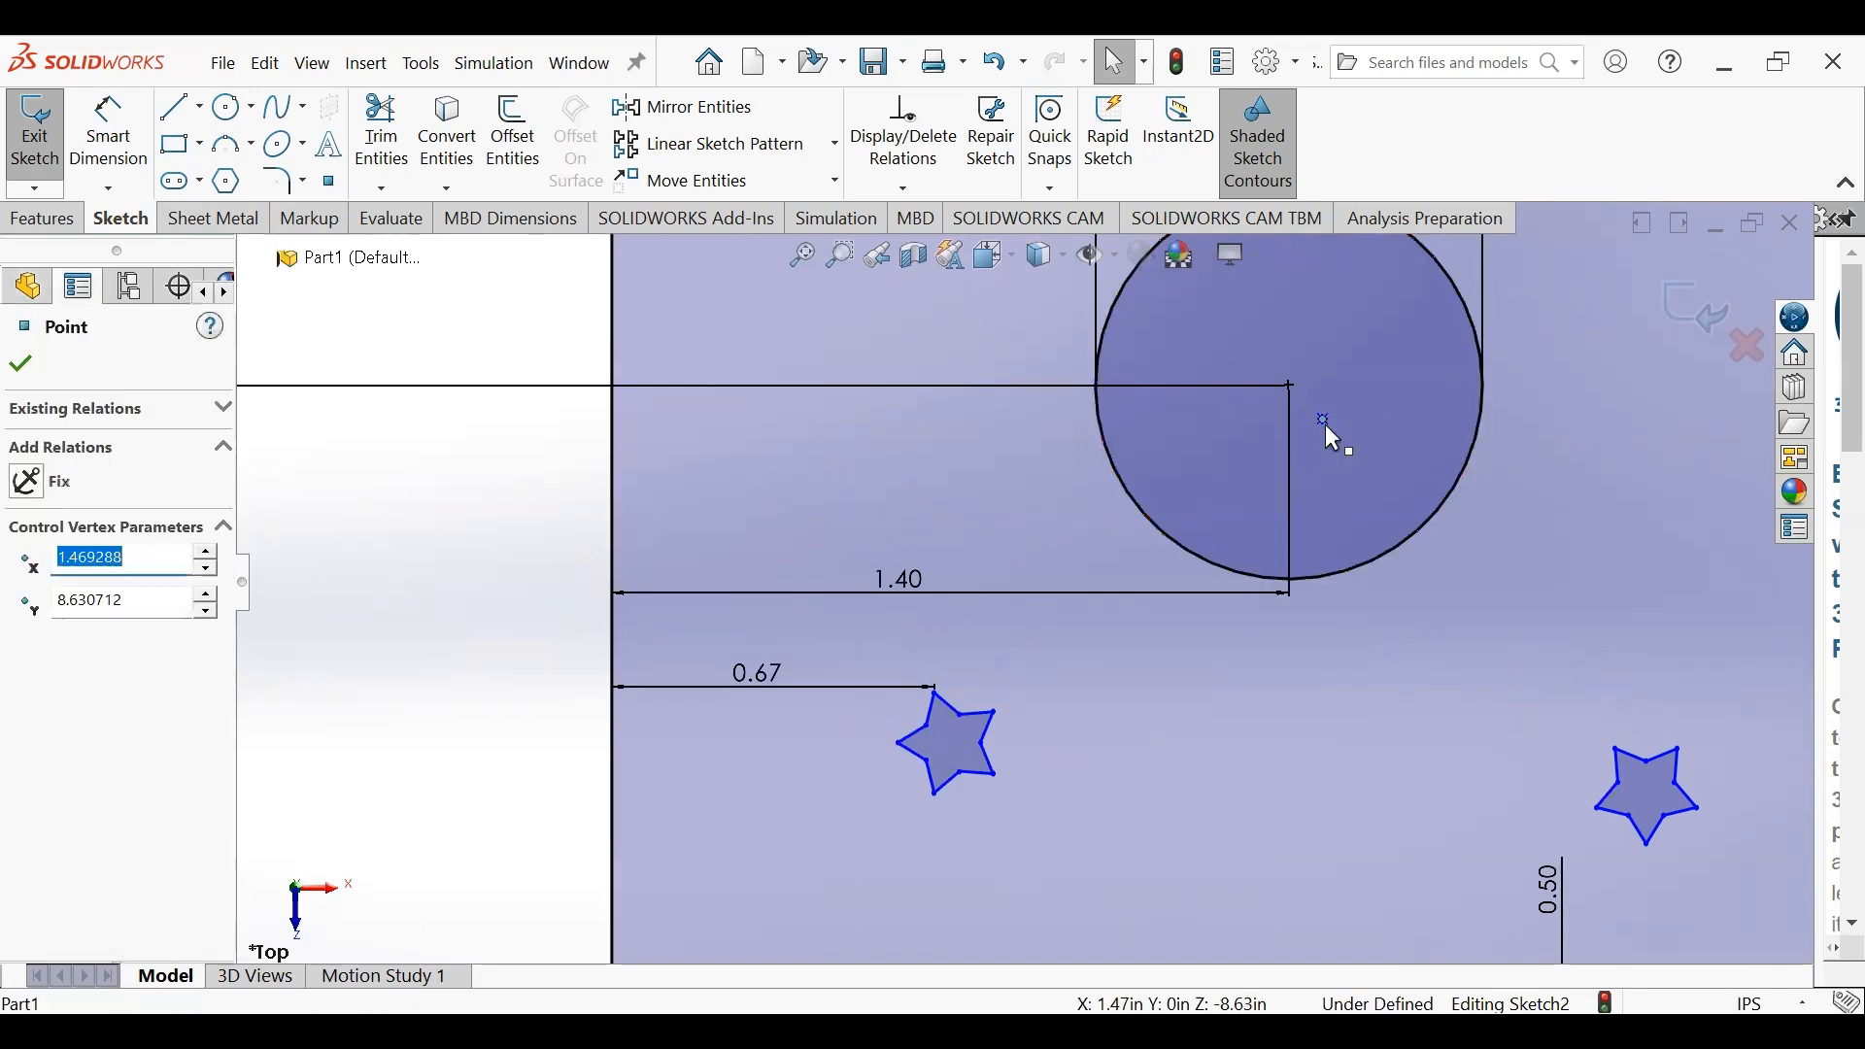
left_click(1289, 386, "ctrl")
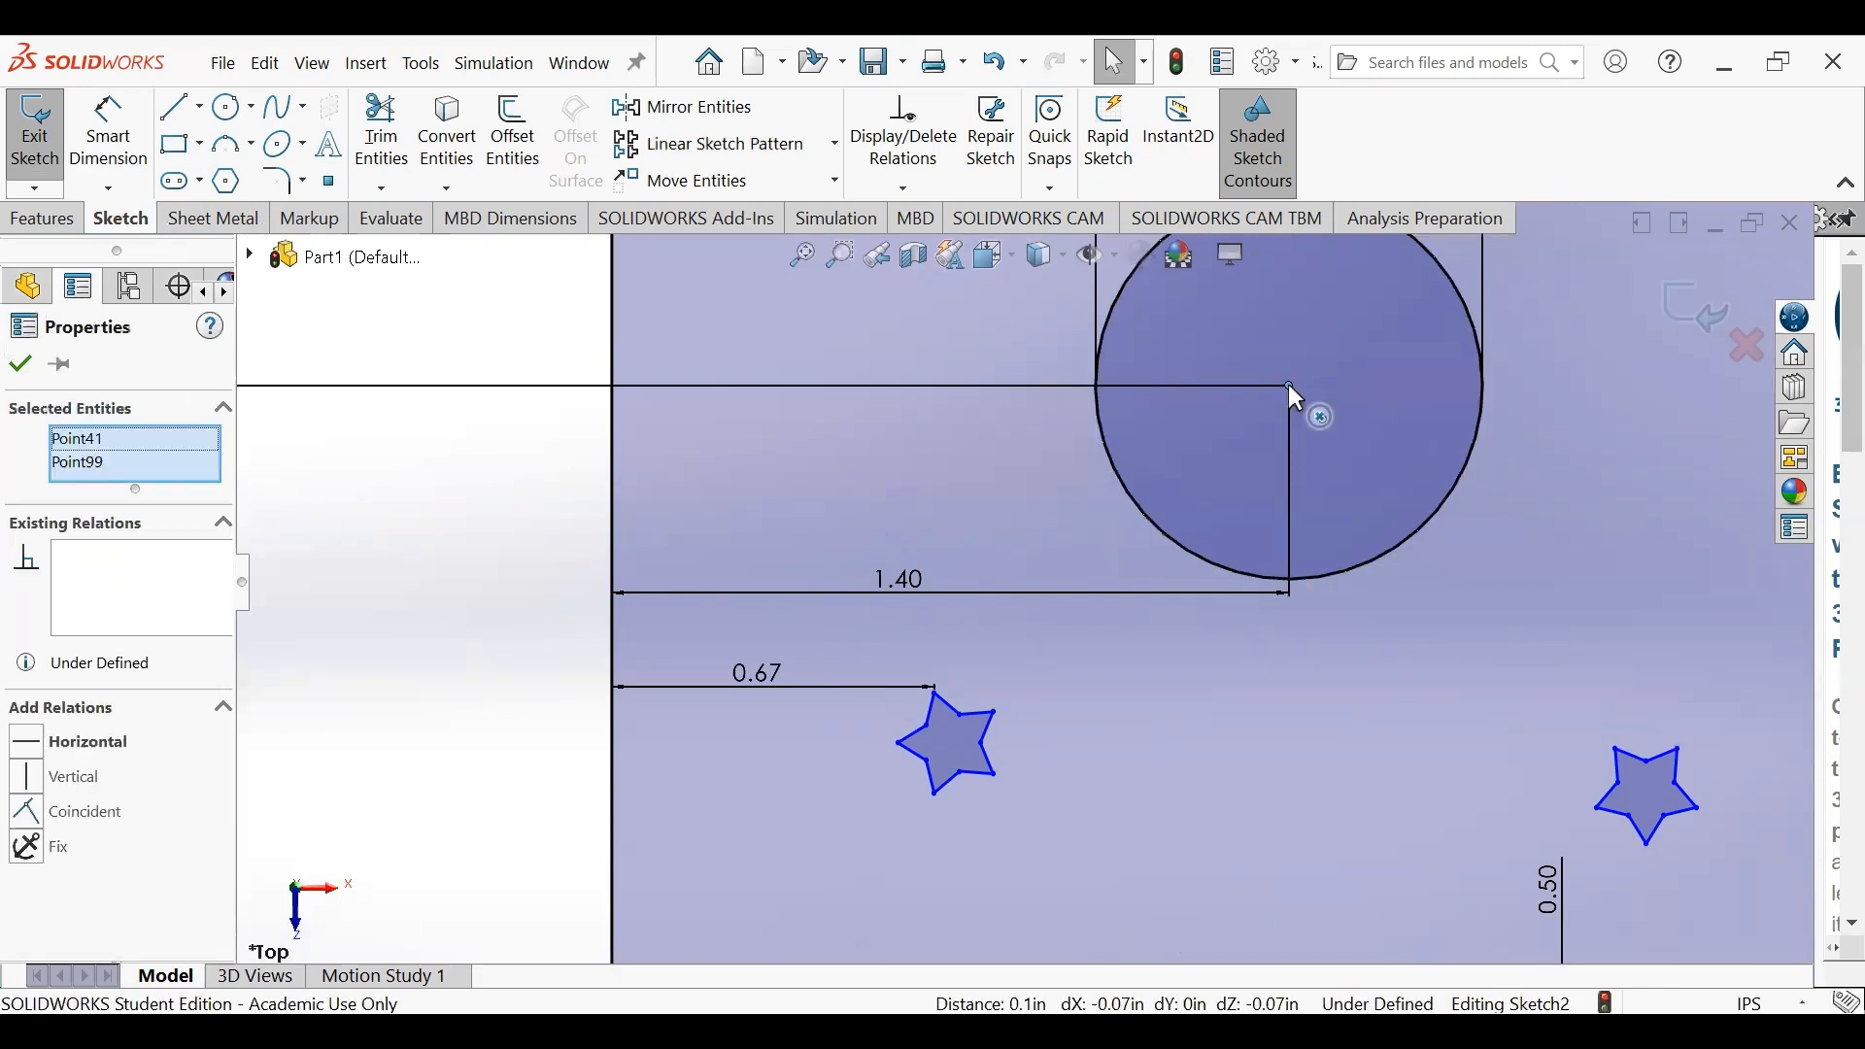
left_click(86, 813)
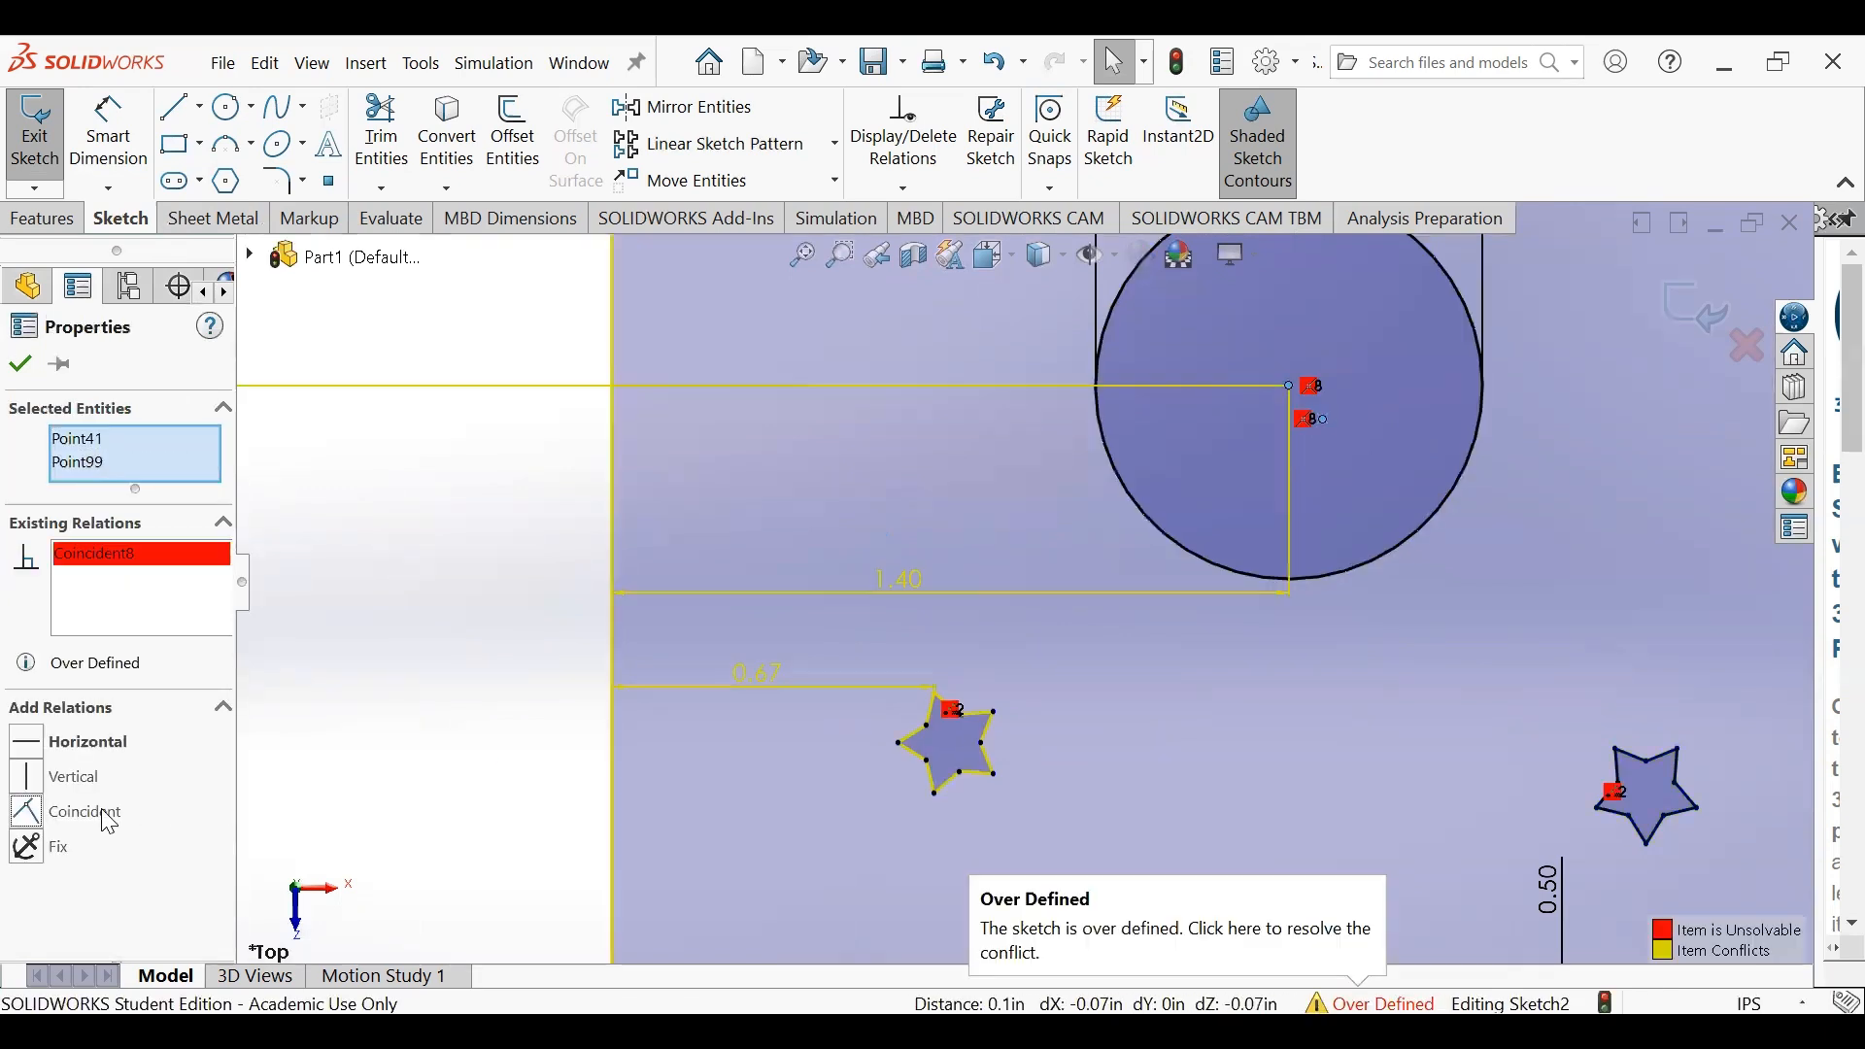
right_click(143, 563)
left_click(215, 605)
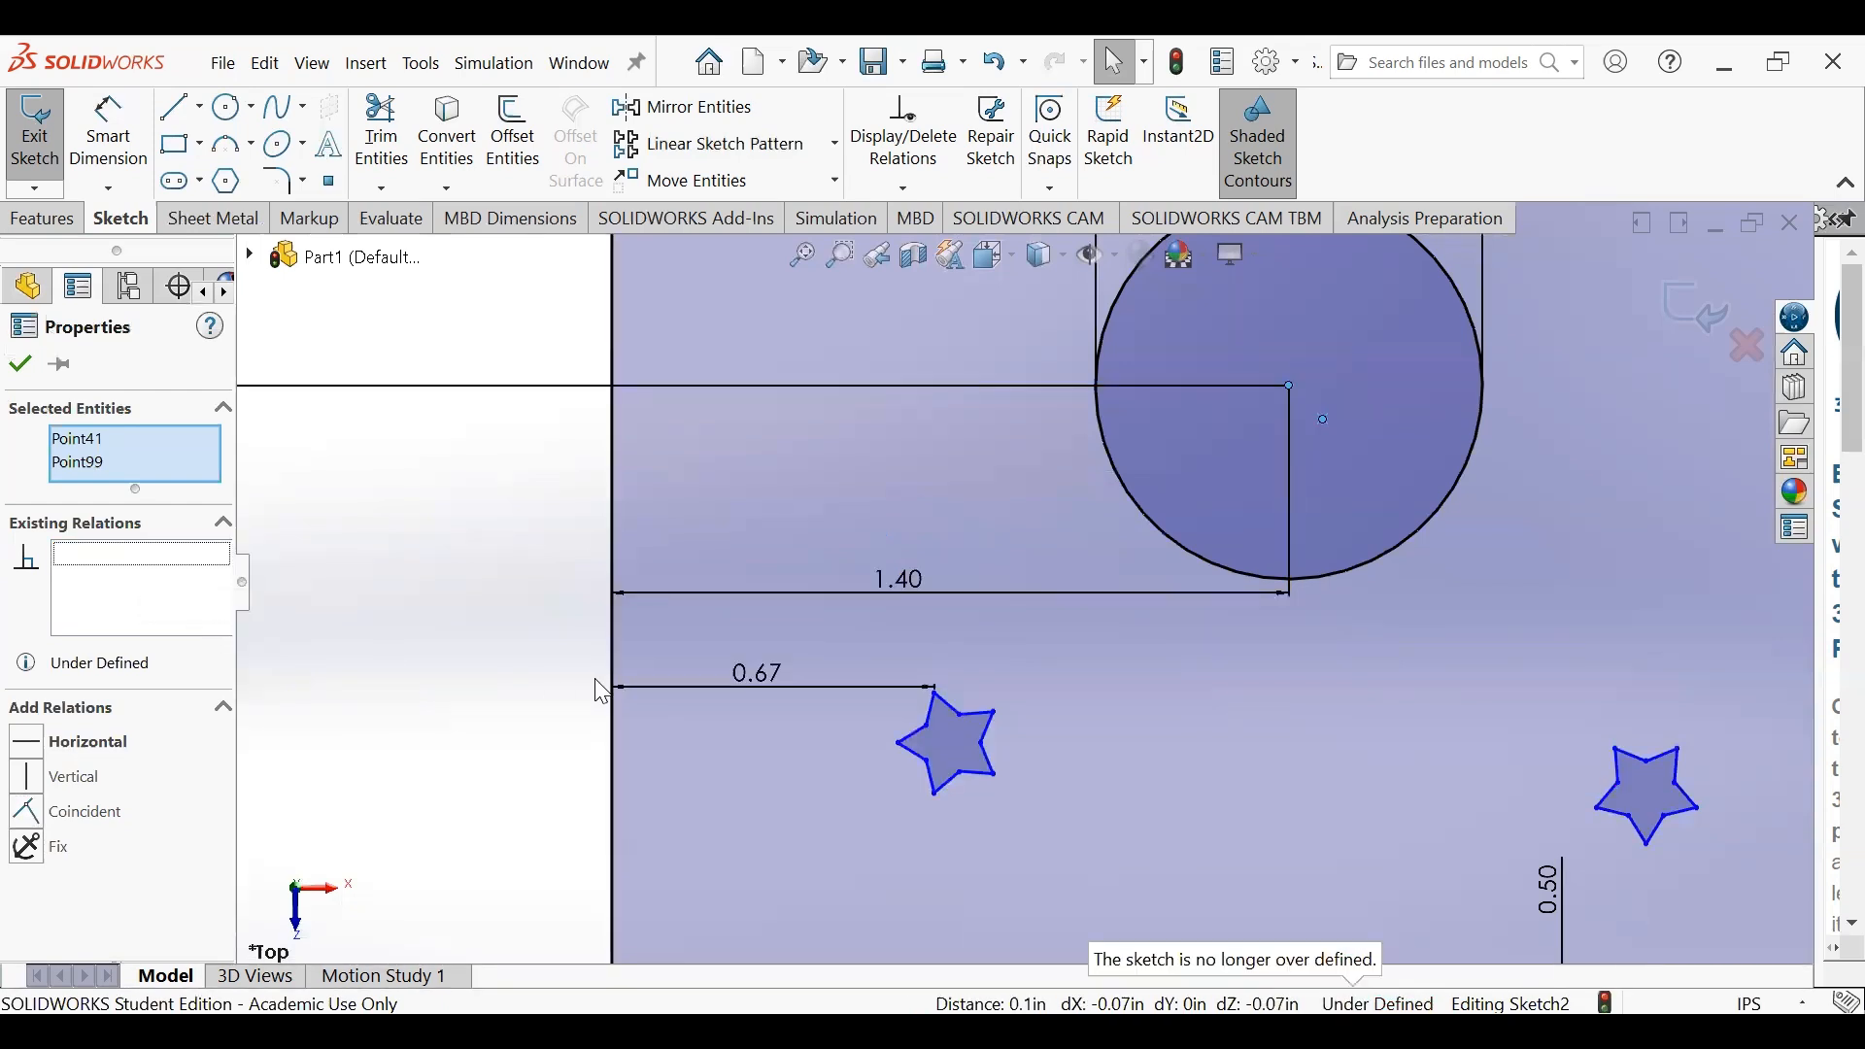
left_click(328, 419)
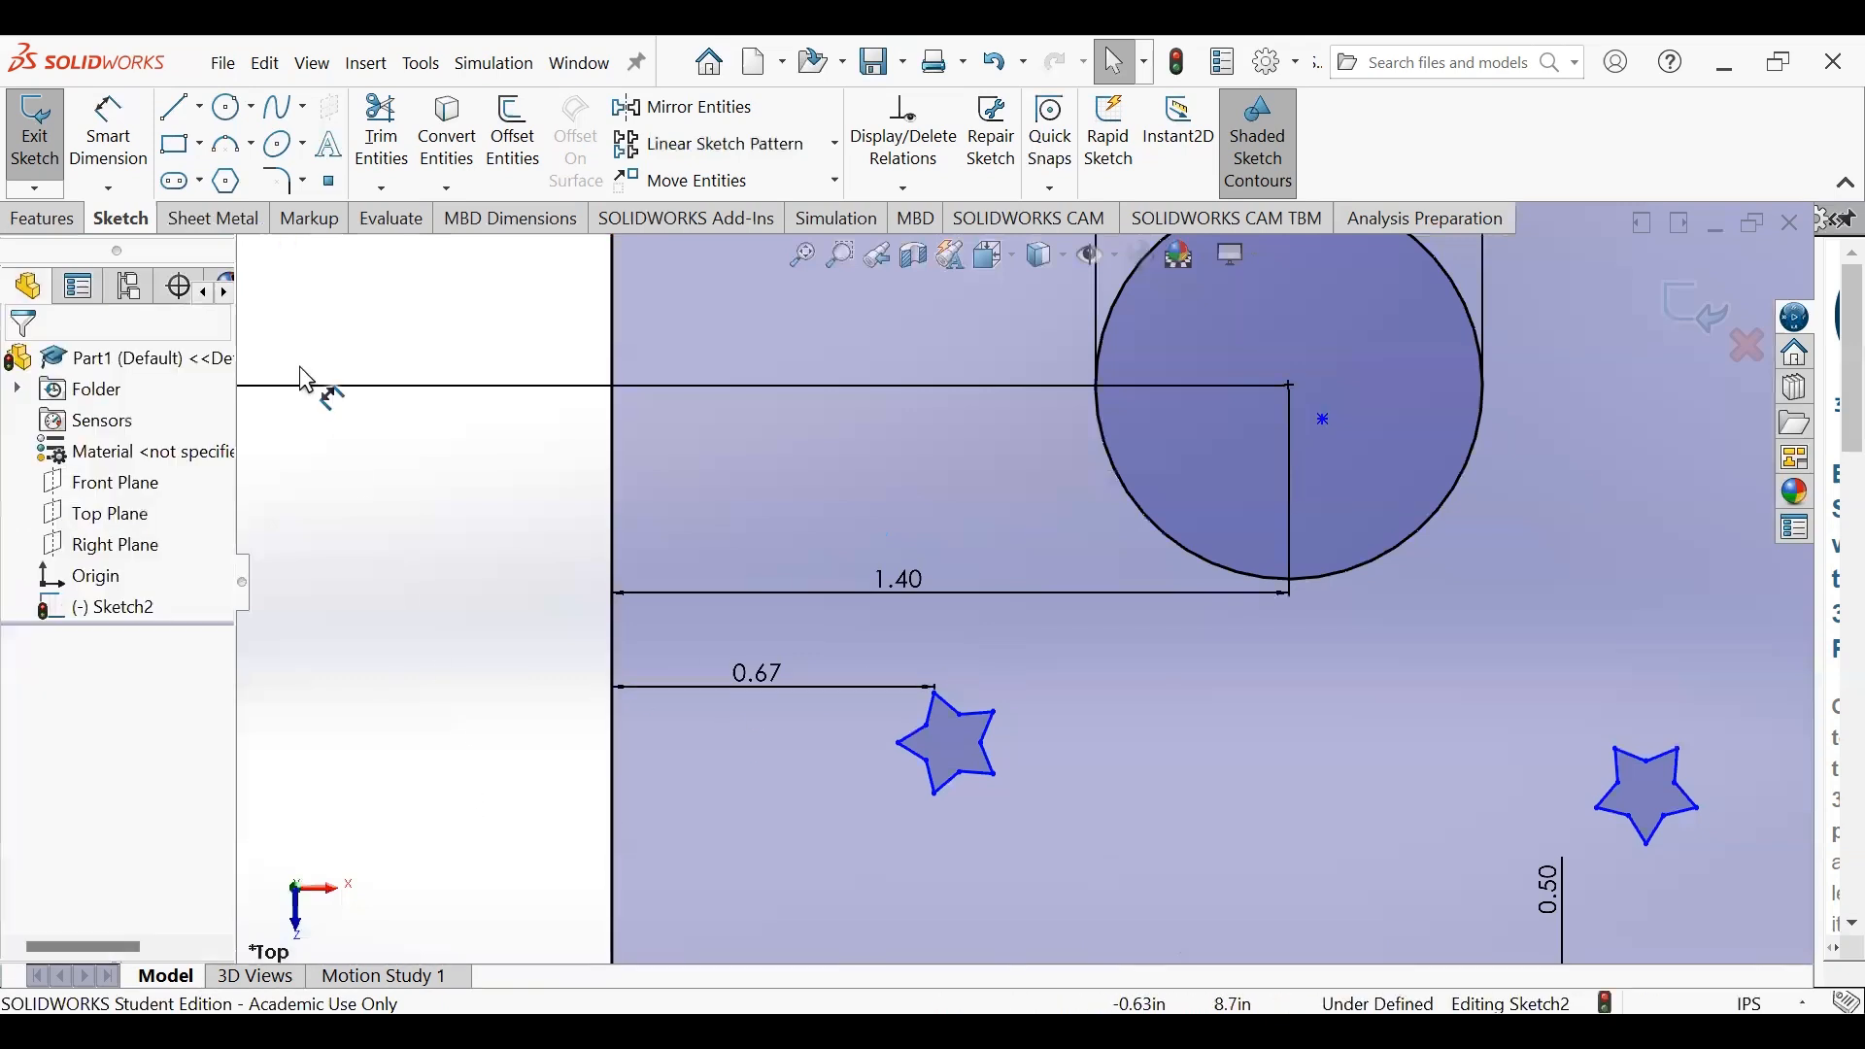
- Dimension the vertical distance from the star pattern's center point to the square's top edge
left_click(108, 136)
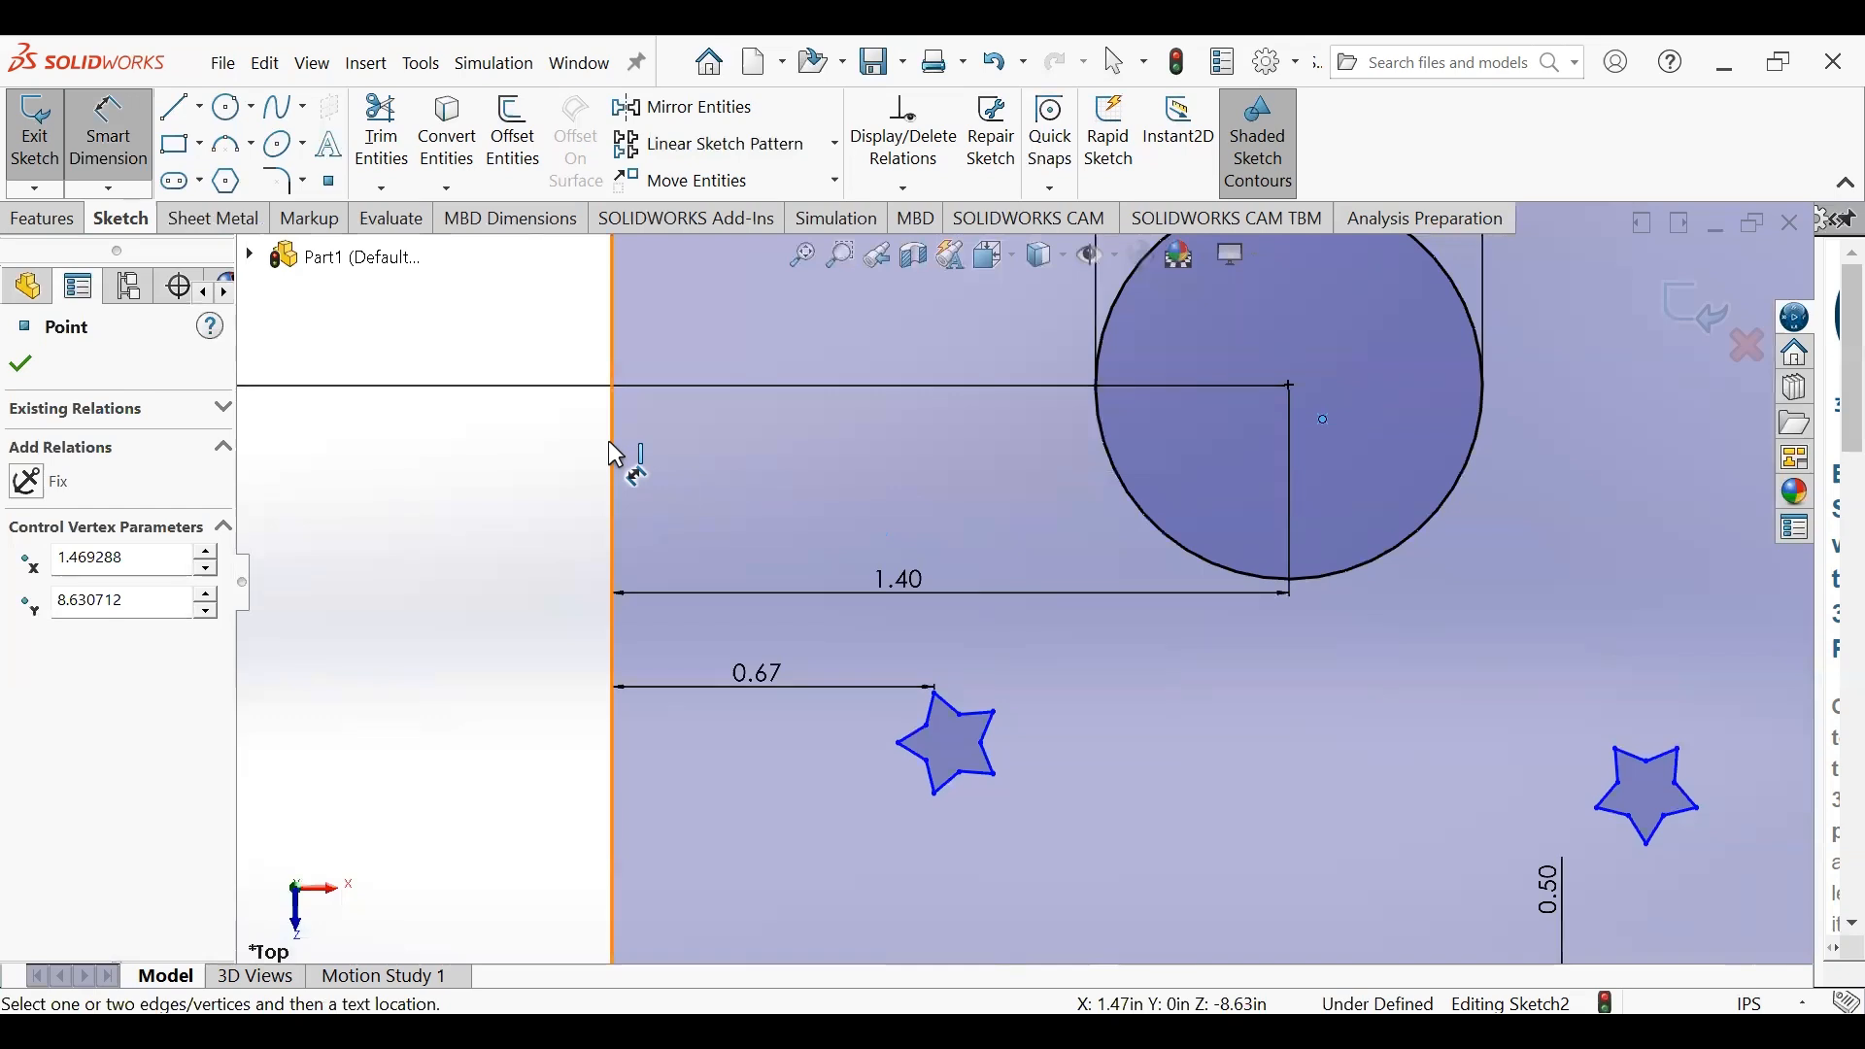
scroll(1108, 457, "up", 5)
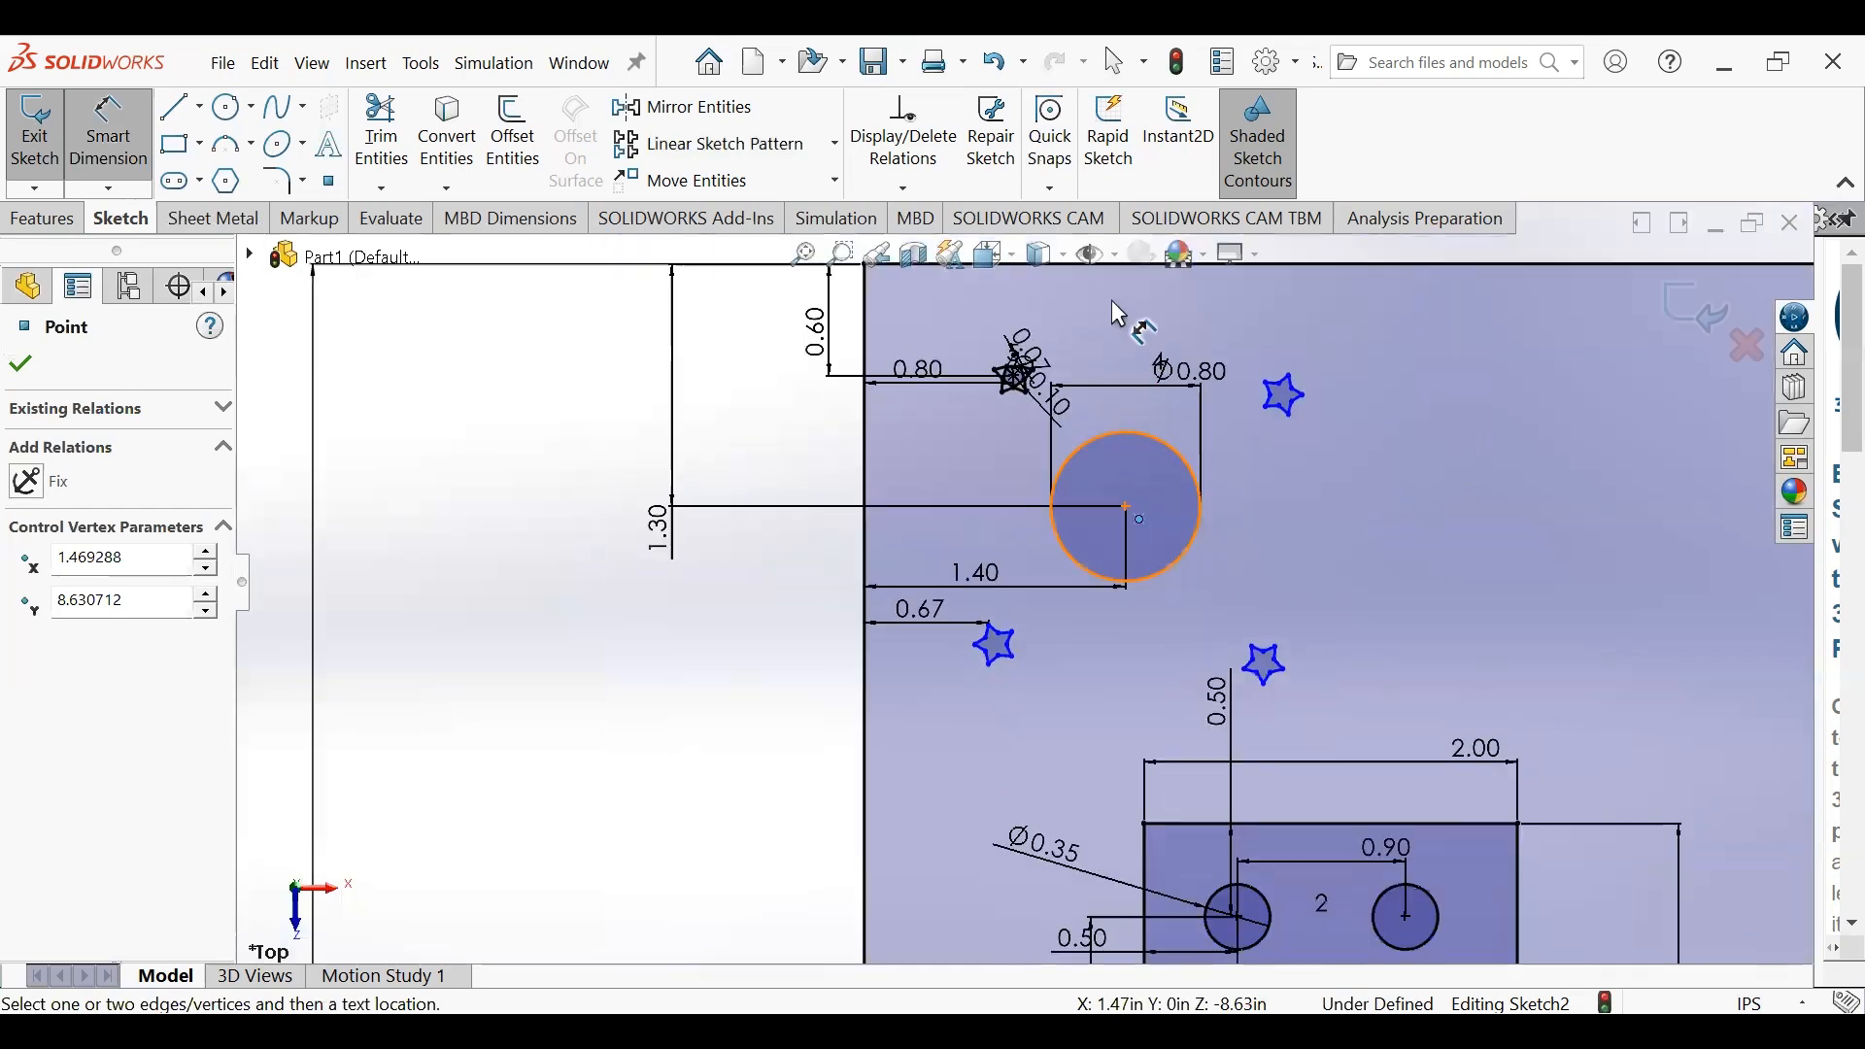
scroll(1113, 302, "up", 1)
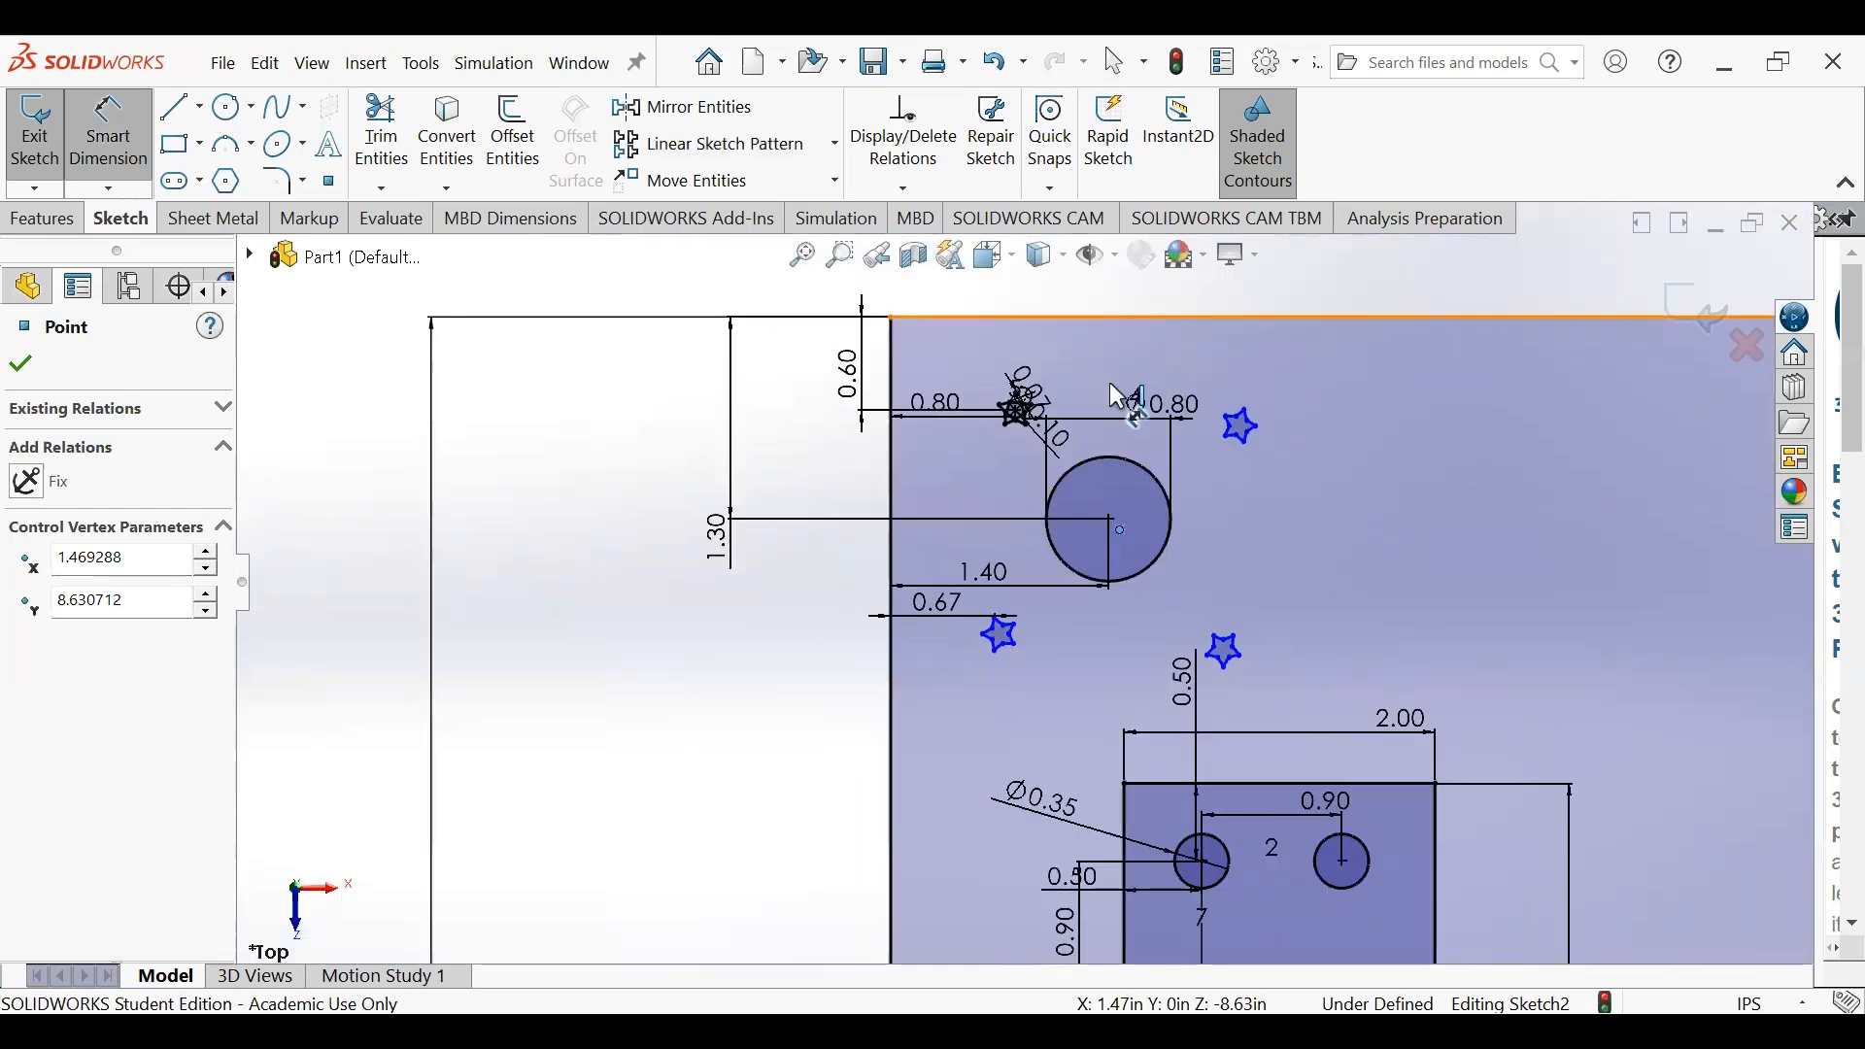
left_click(1117, 319)
left_click(814, 480)
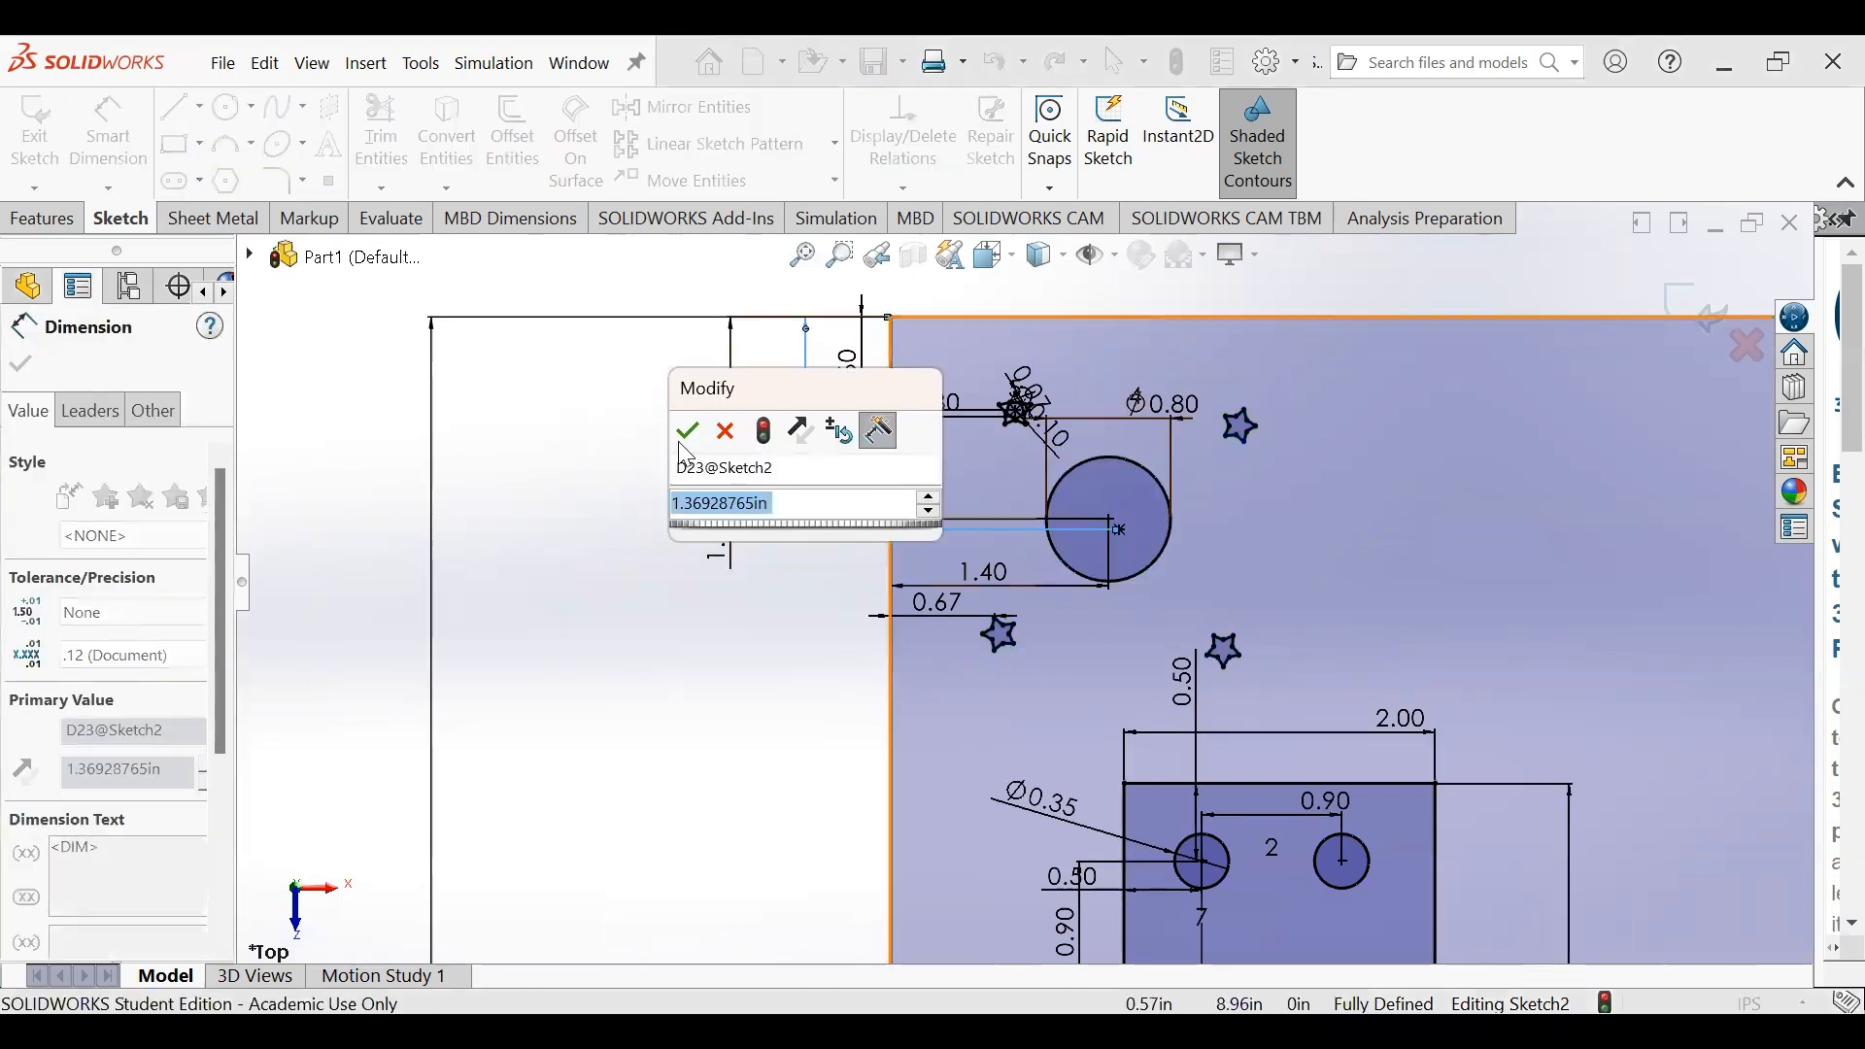
key("Return")
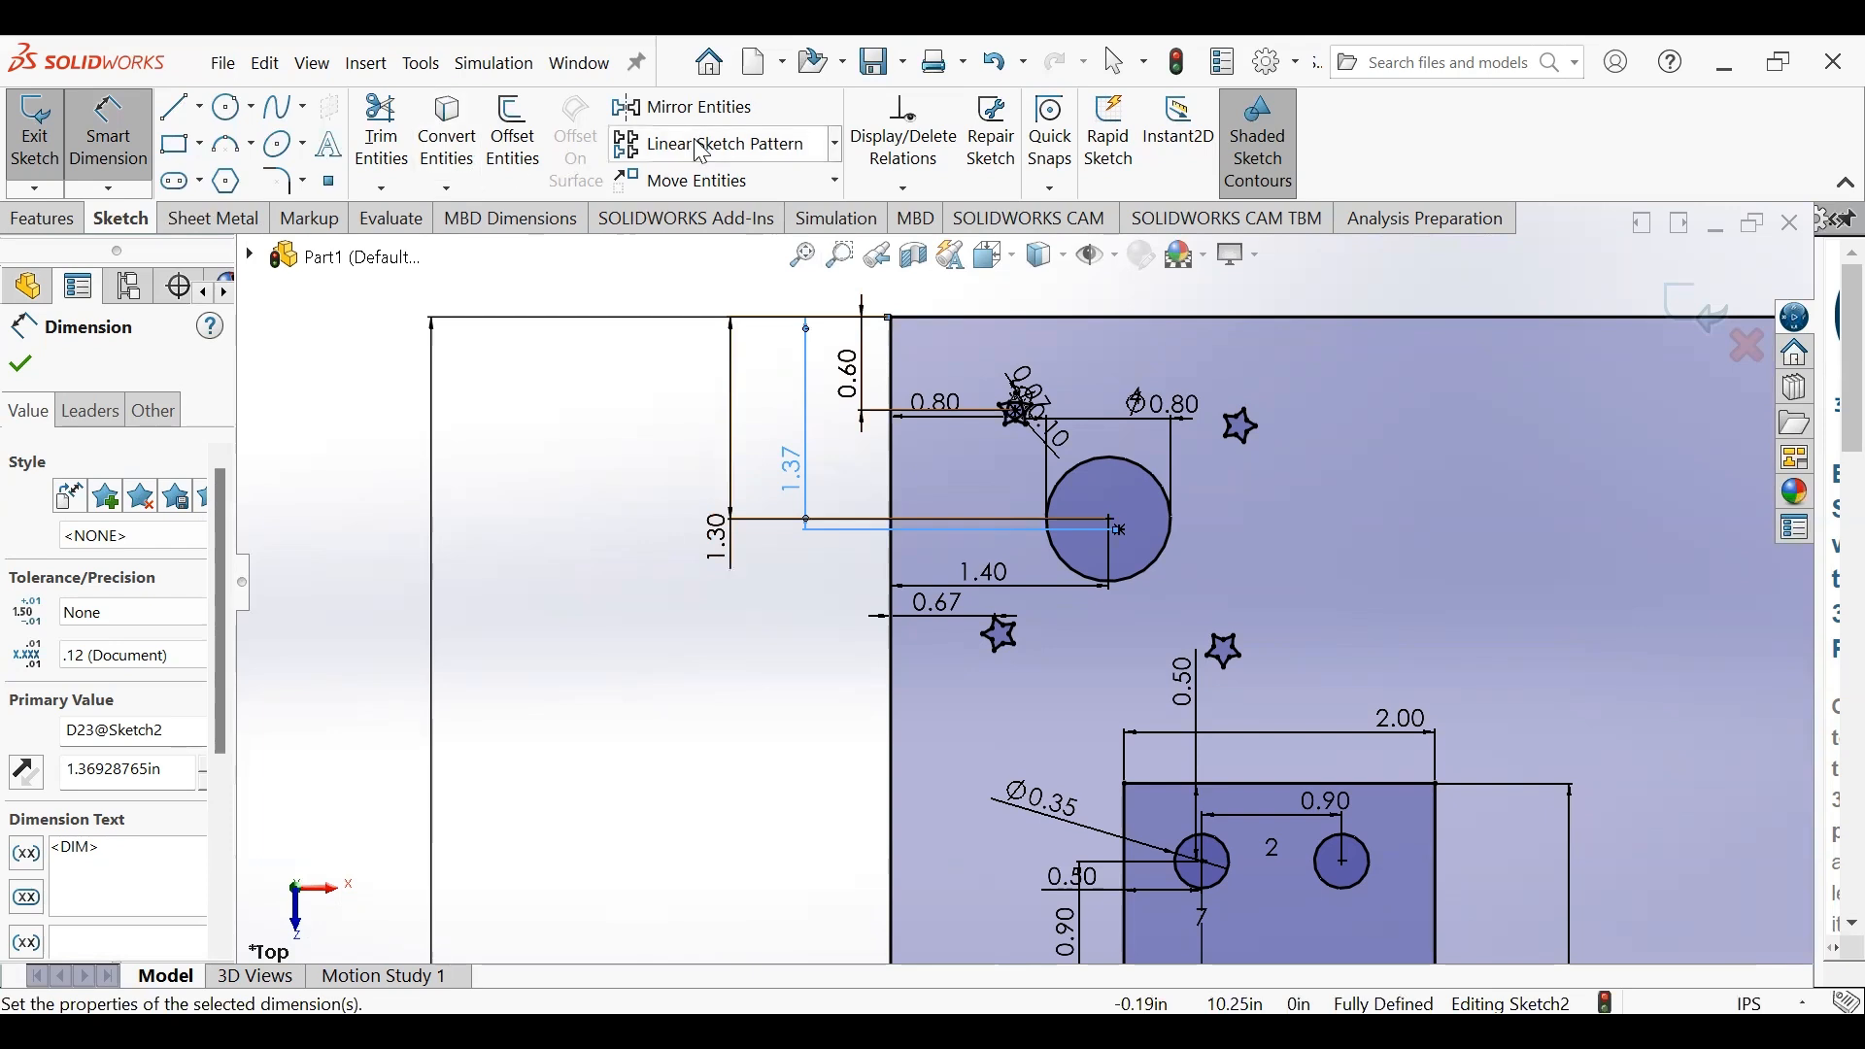
- Start a linear sketch pattern along the square's top edge and select the three star copies as entities to pattern
left_click(809, 155)
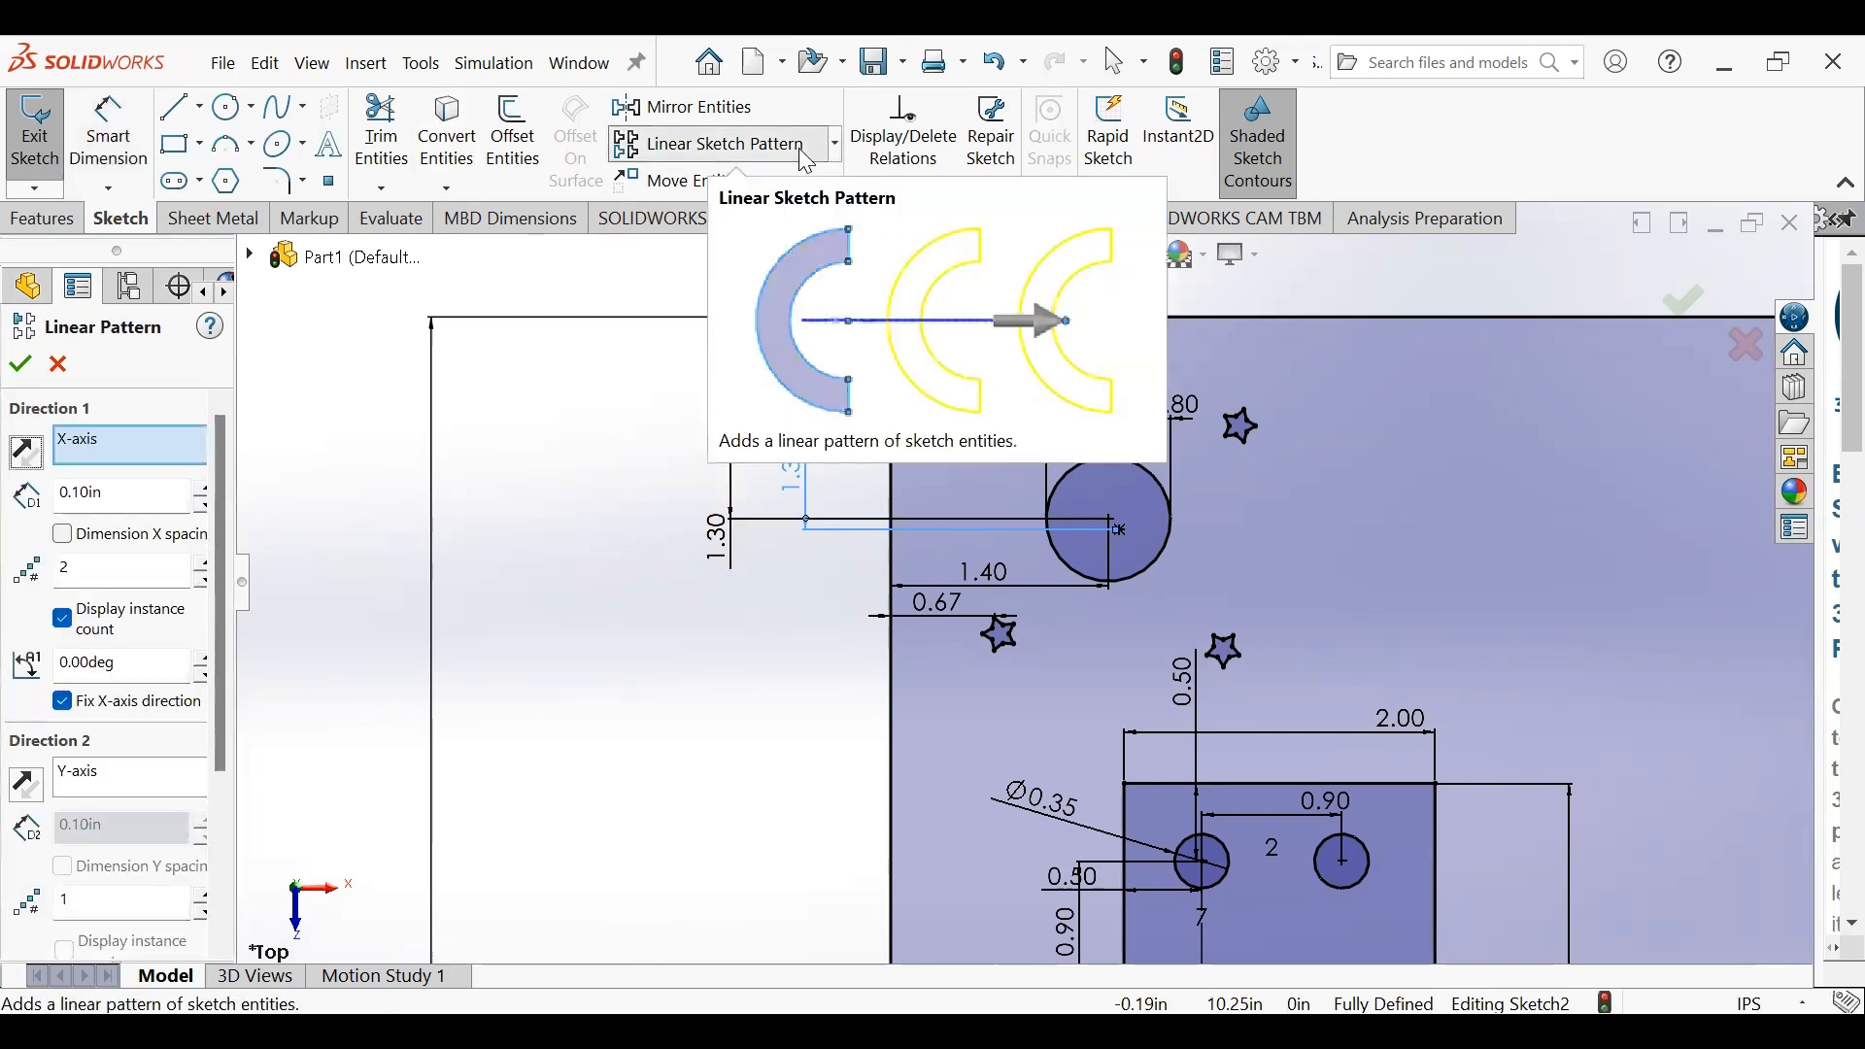
left_click(1231, 320)
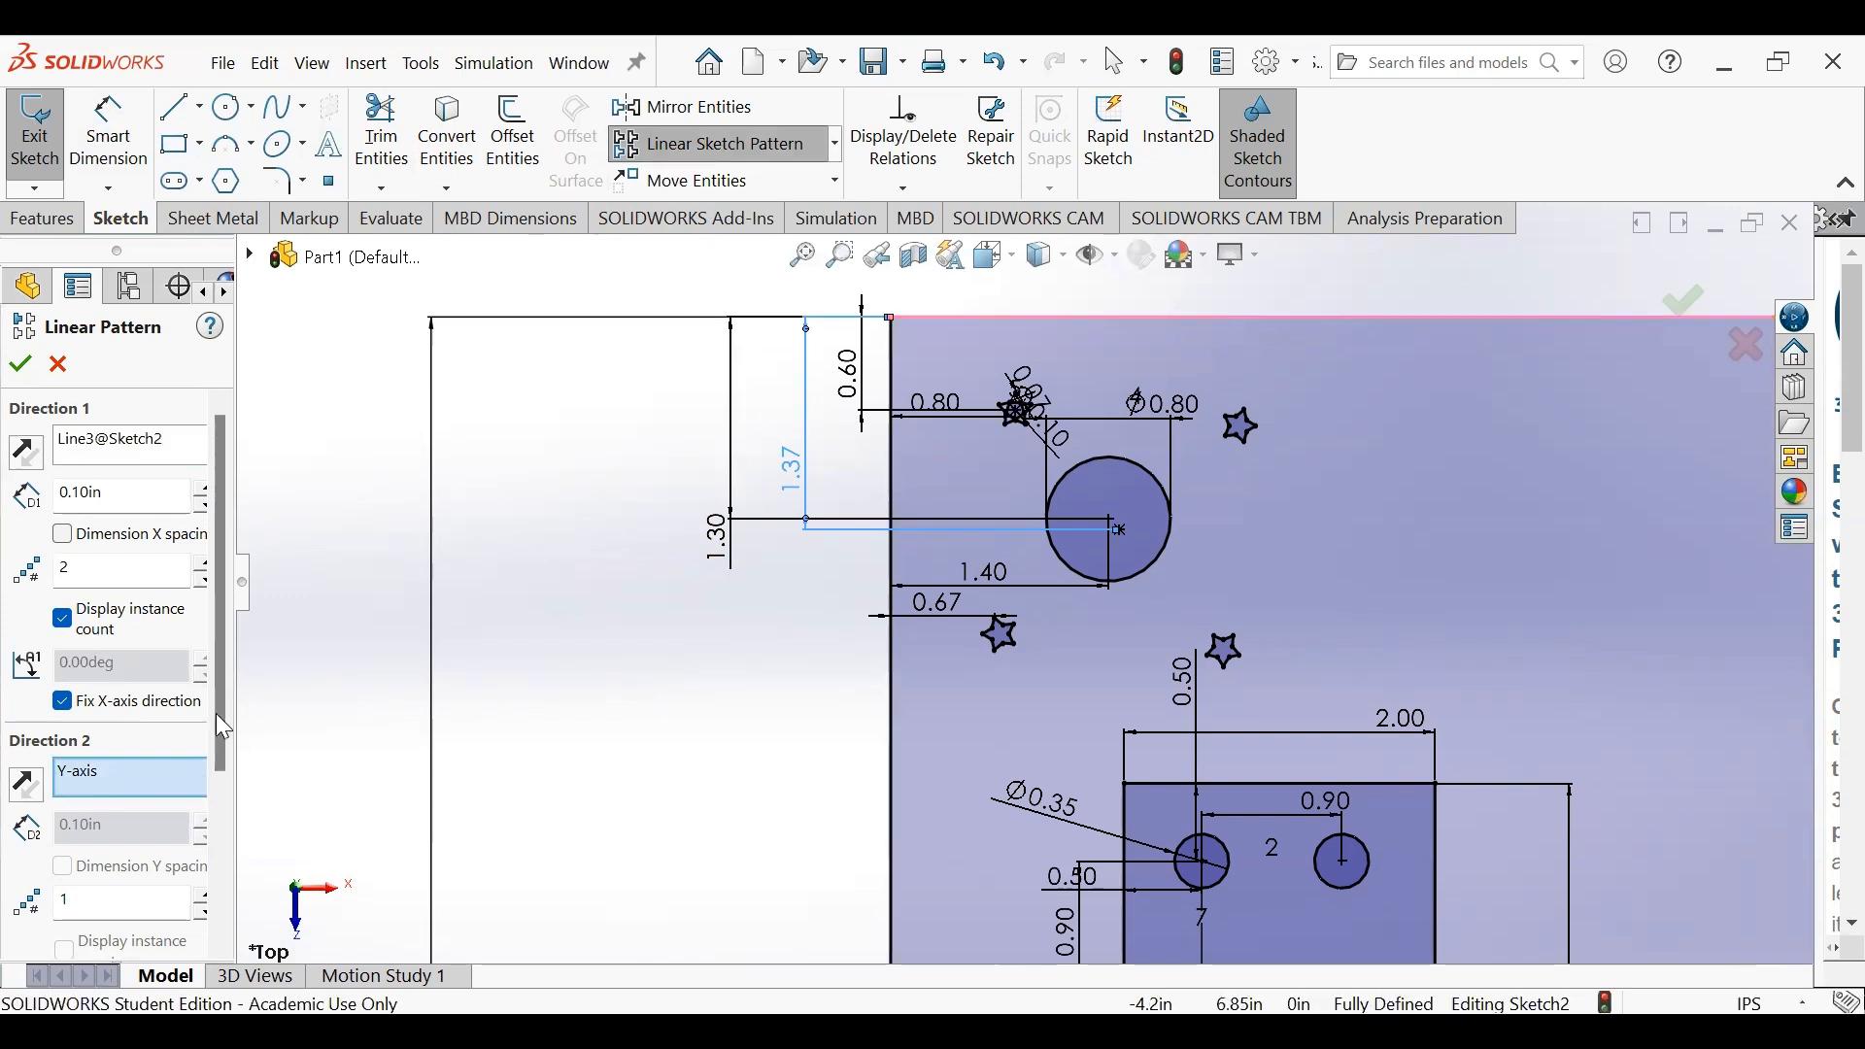
scroll(221, 859, "down", 3)
scroll(222, 860, "down", 1)
left_click(136, 898)
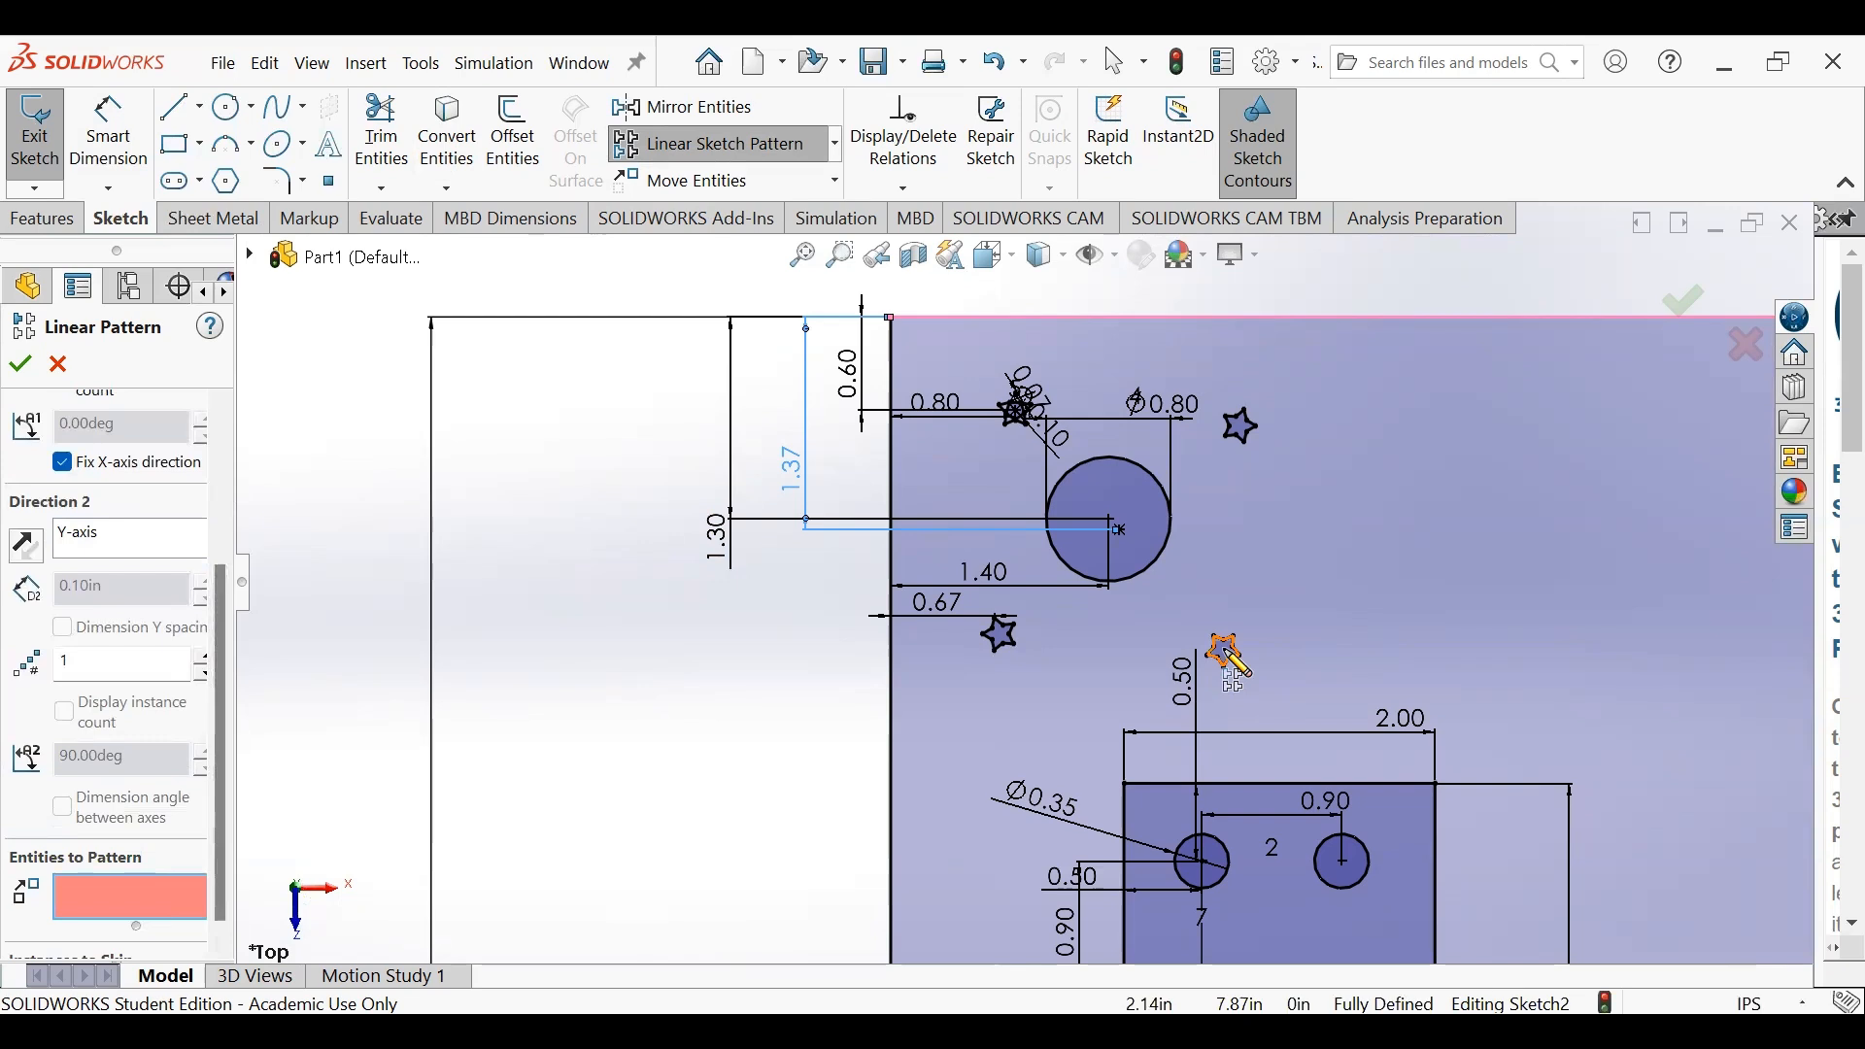
left_click(1226, 651)
left_click(1241, 435)
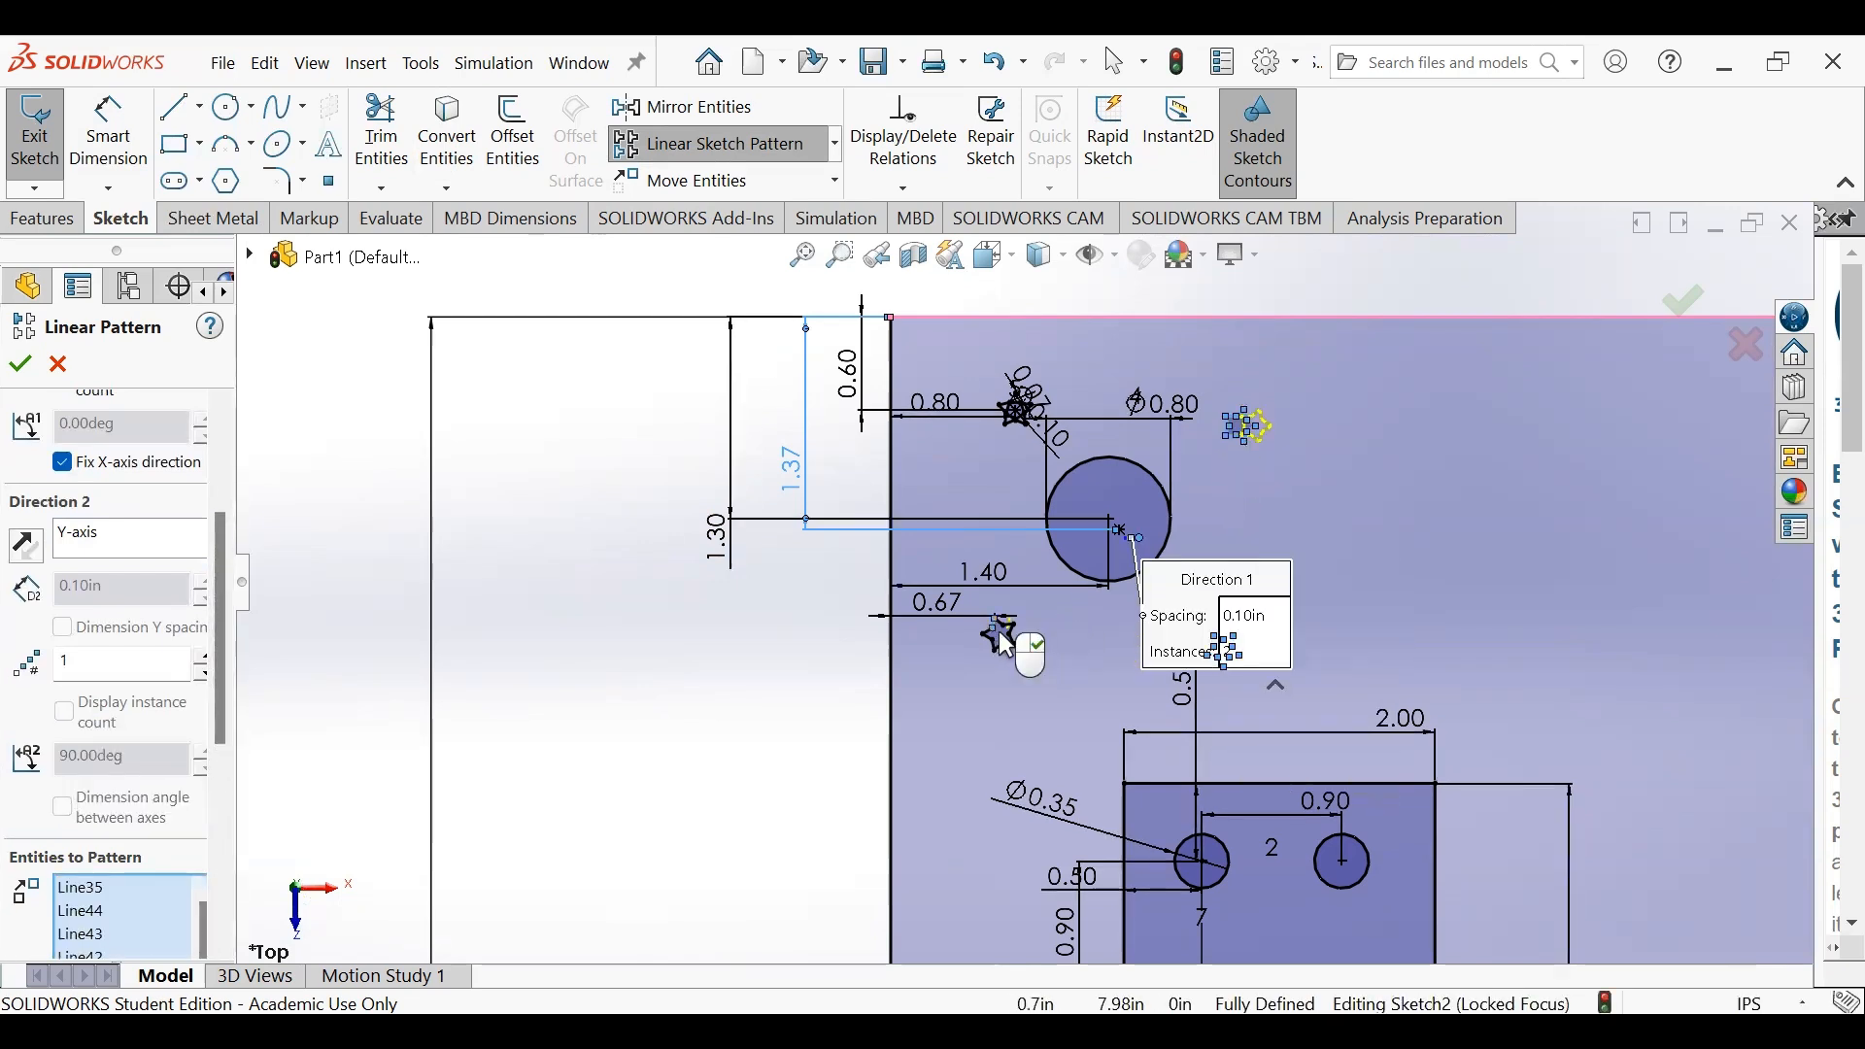
scroll(1042, 654, "down", 4)
scroll(1001, 685, "down", 2)
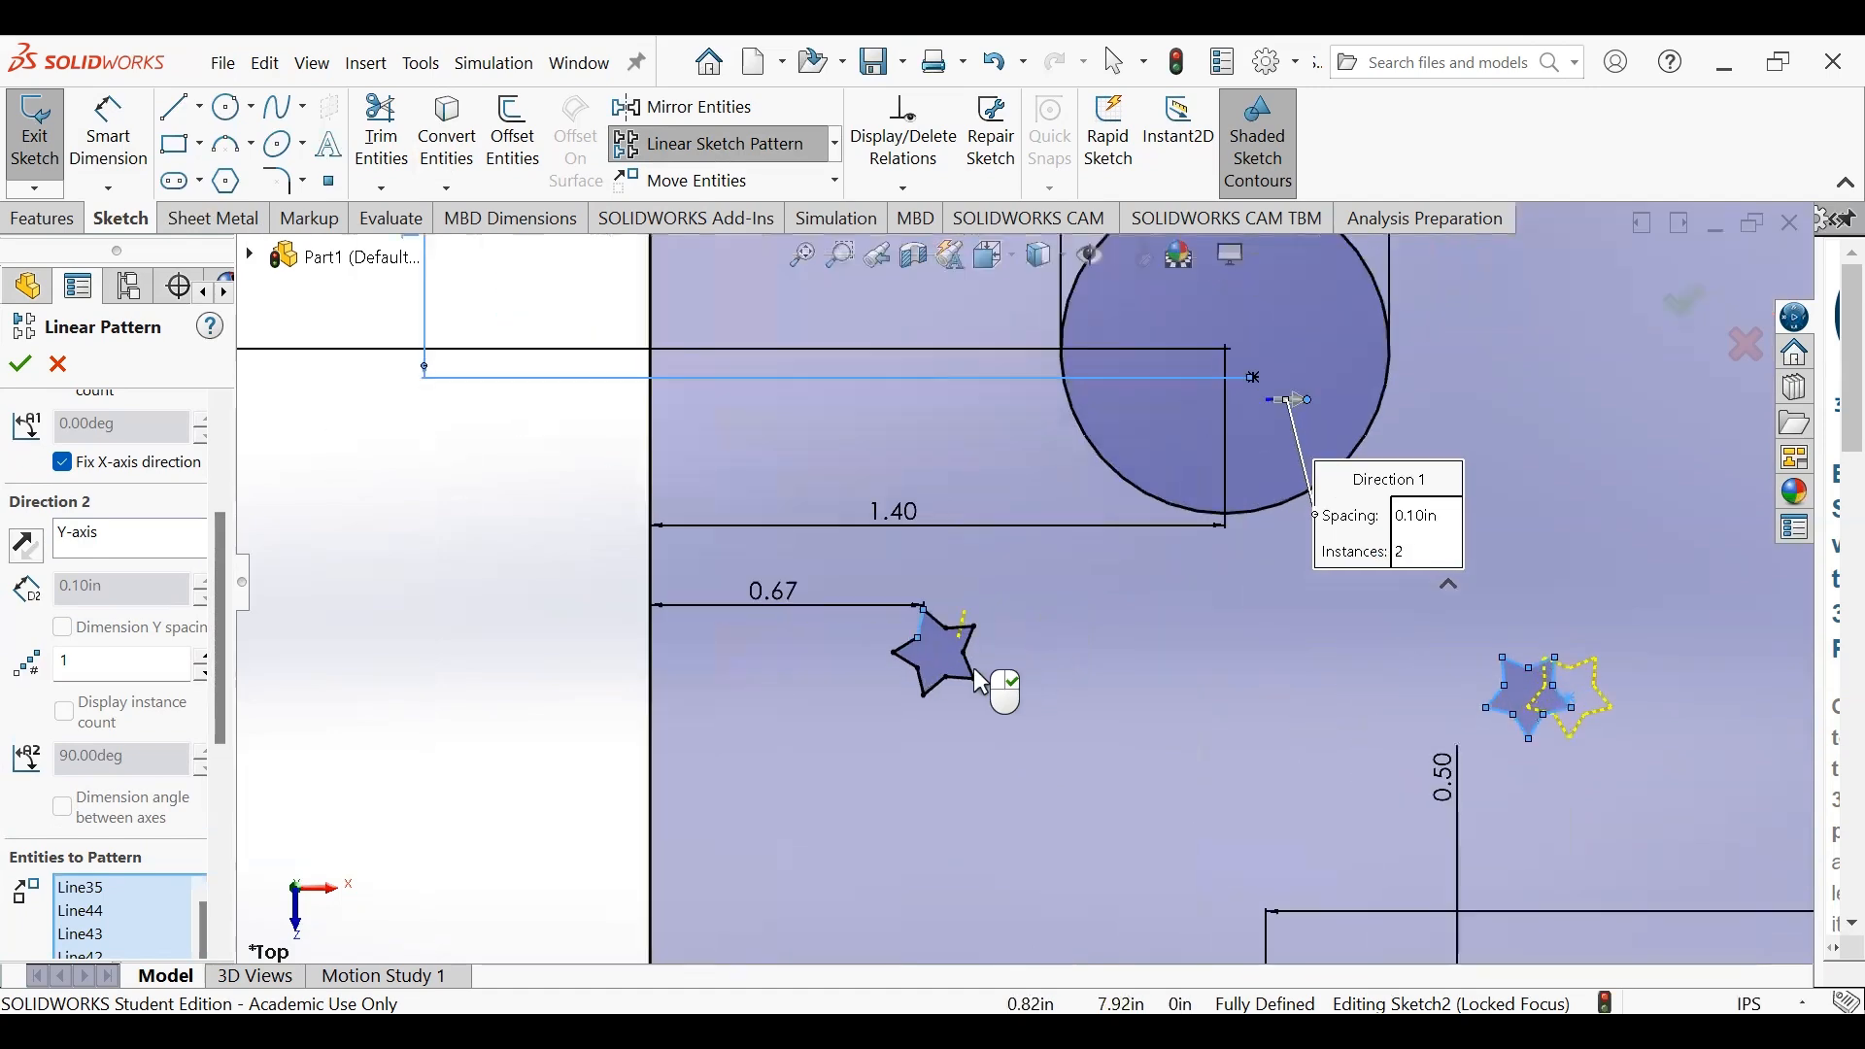
left_click(930, 624)
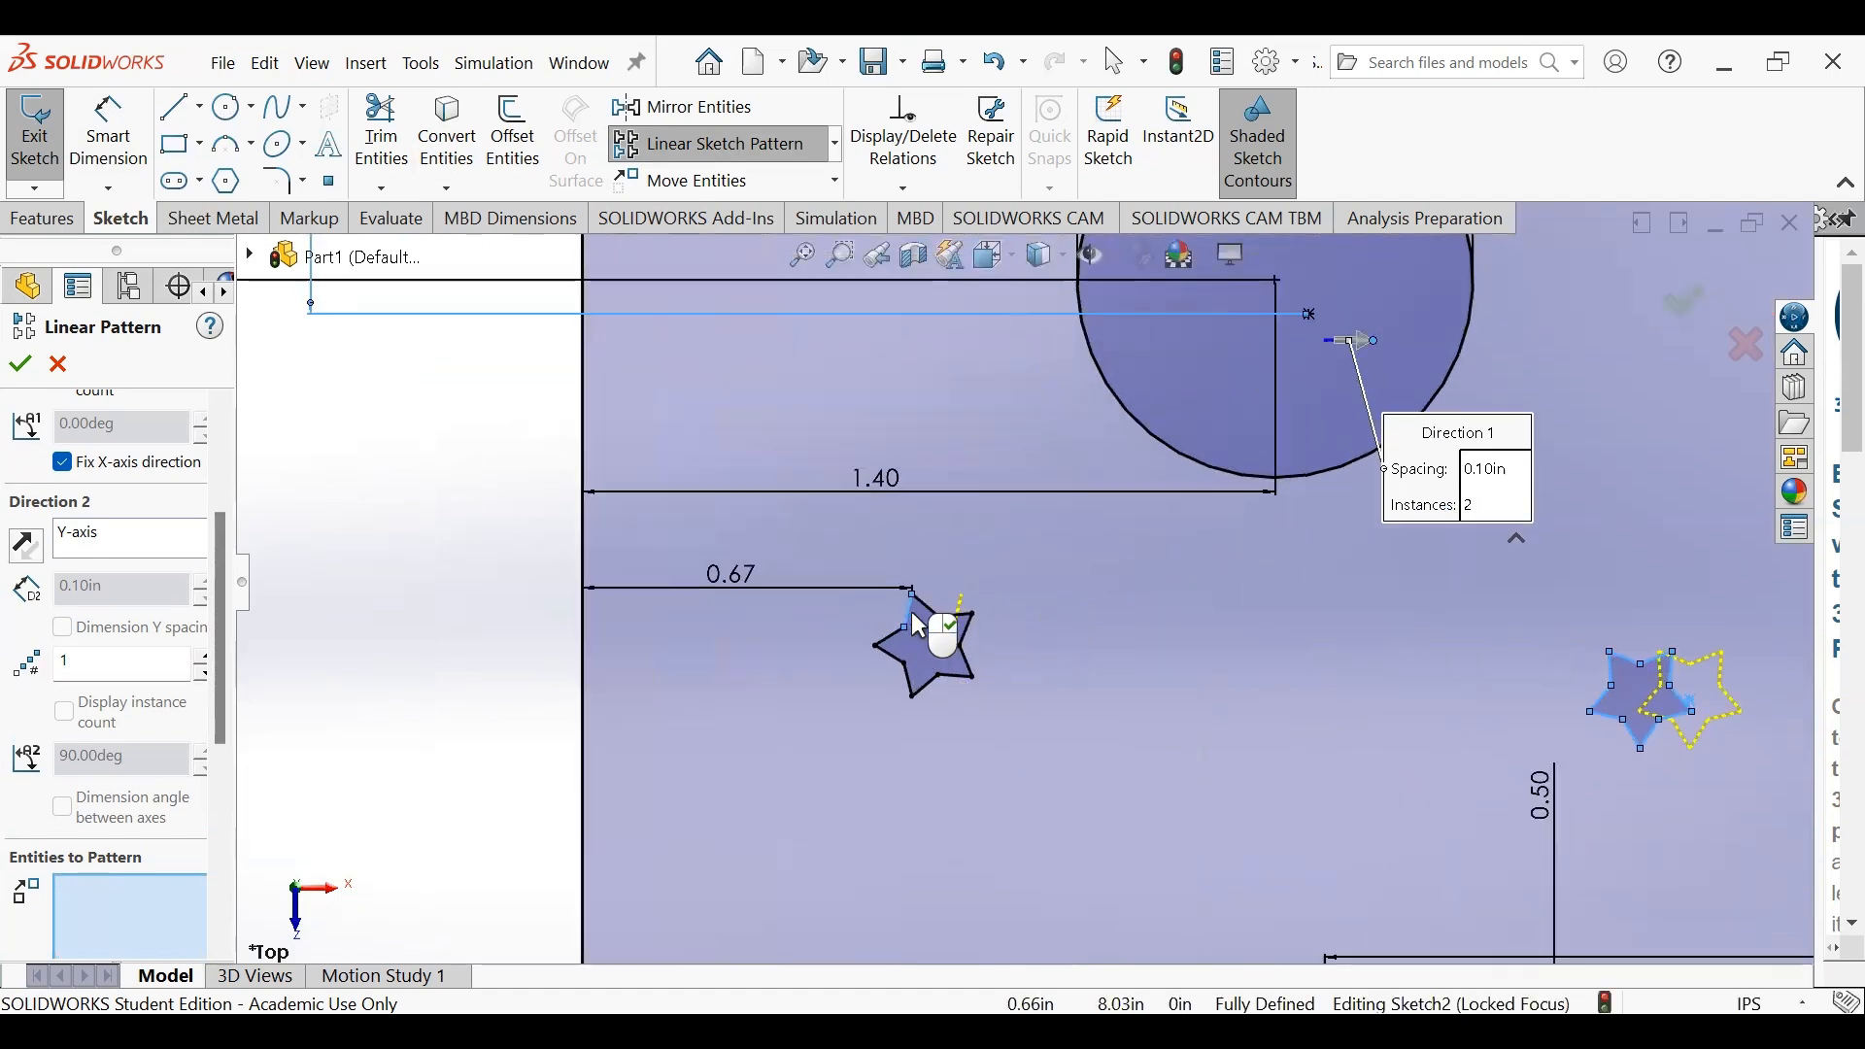
scroll(1150, 619, "up", 1)
scroll(1159, 631, "up", 6)
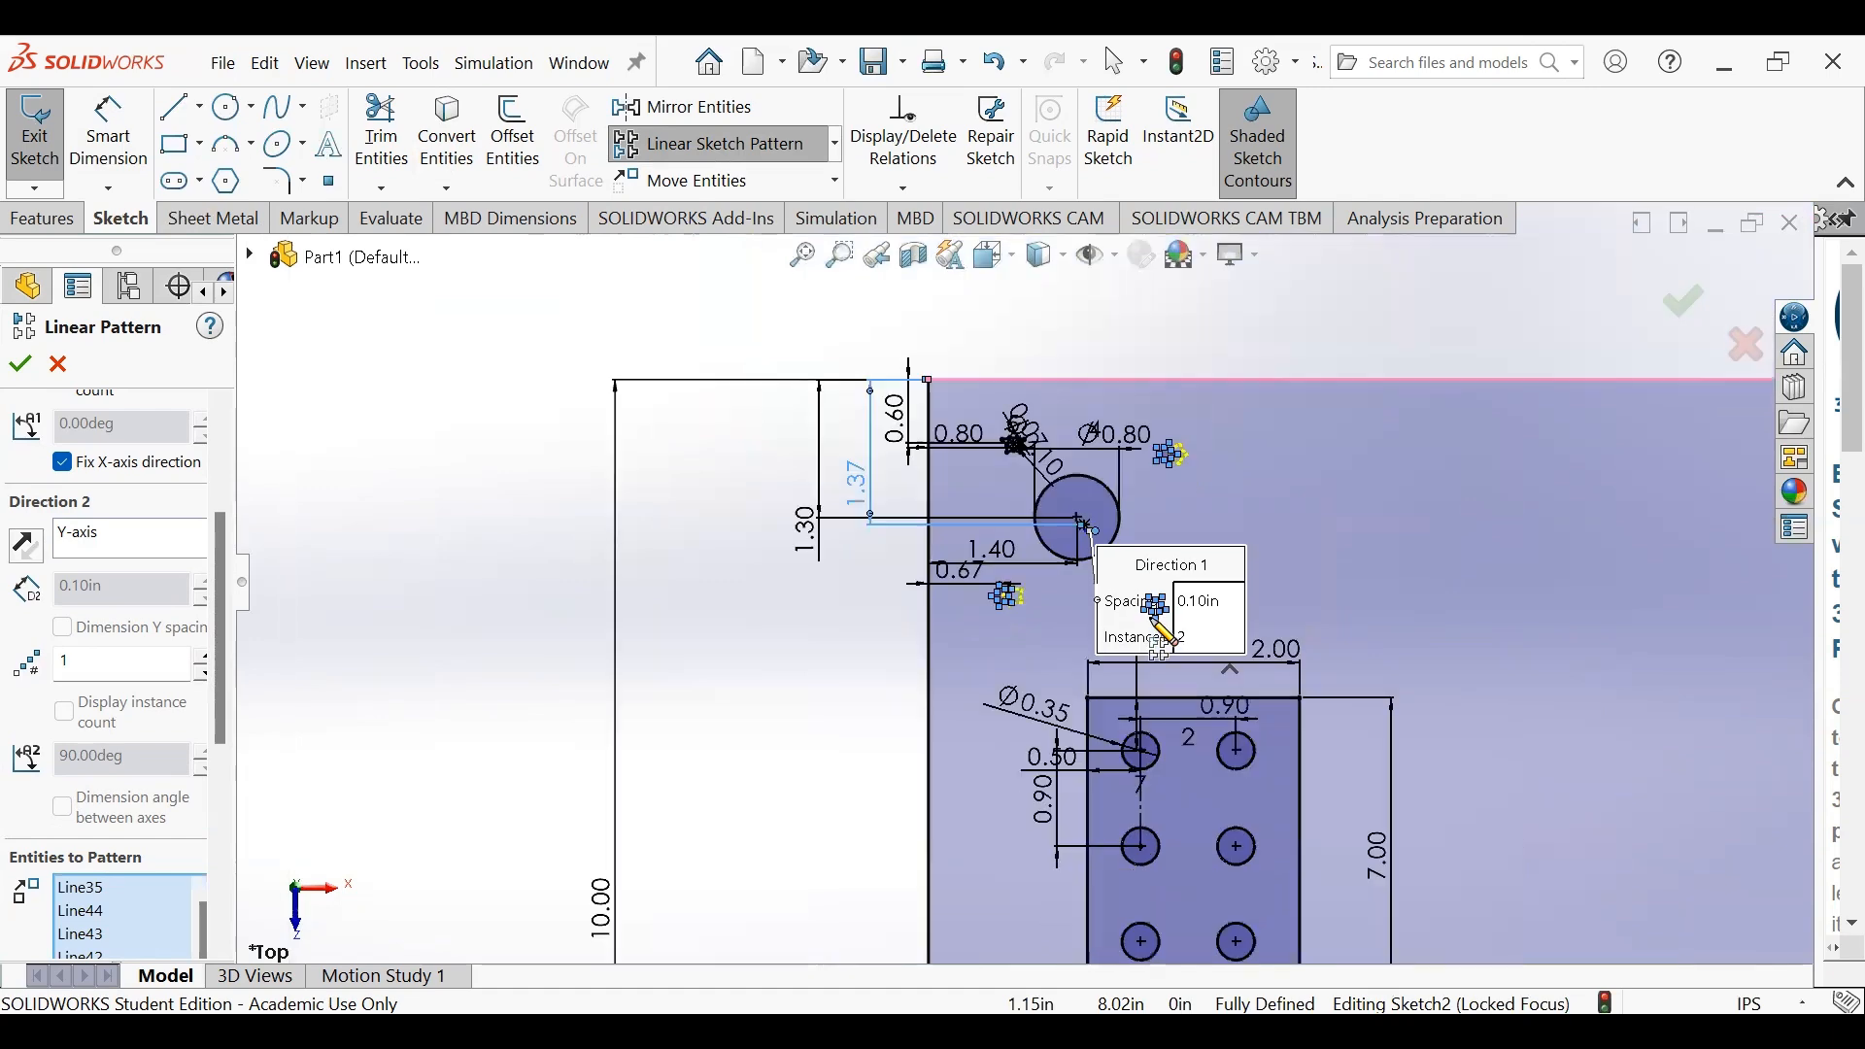
- Set the linear star pattern along the square's top edge to 5 instances spaced 0.70 in apart
scroll(1199, 497, "down", 4)
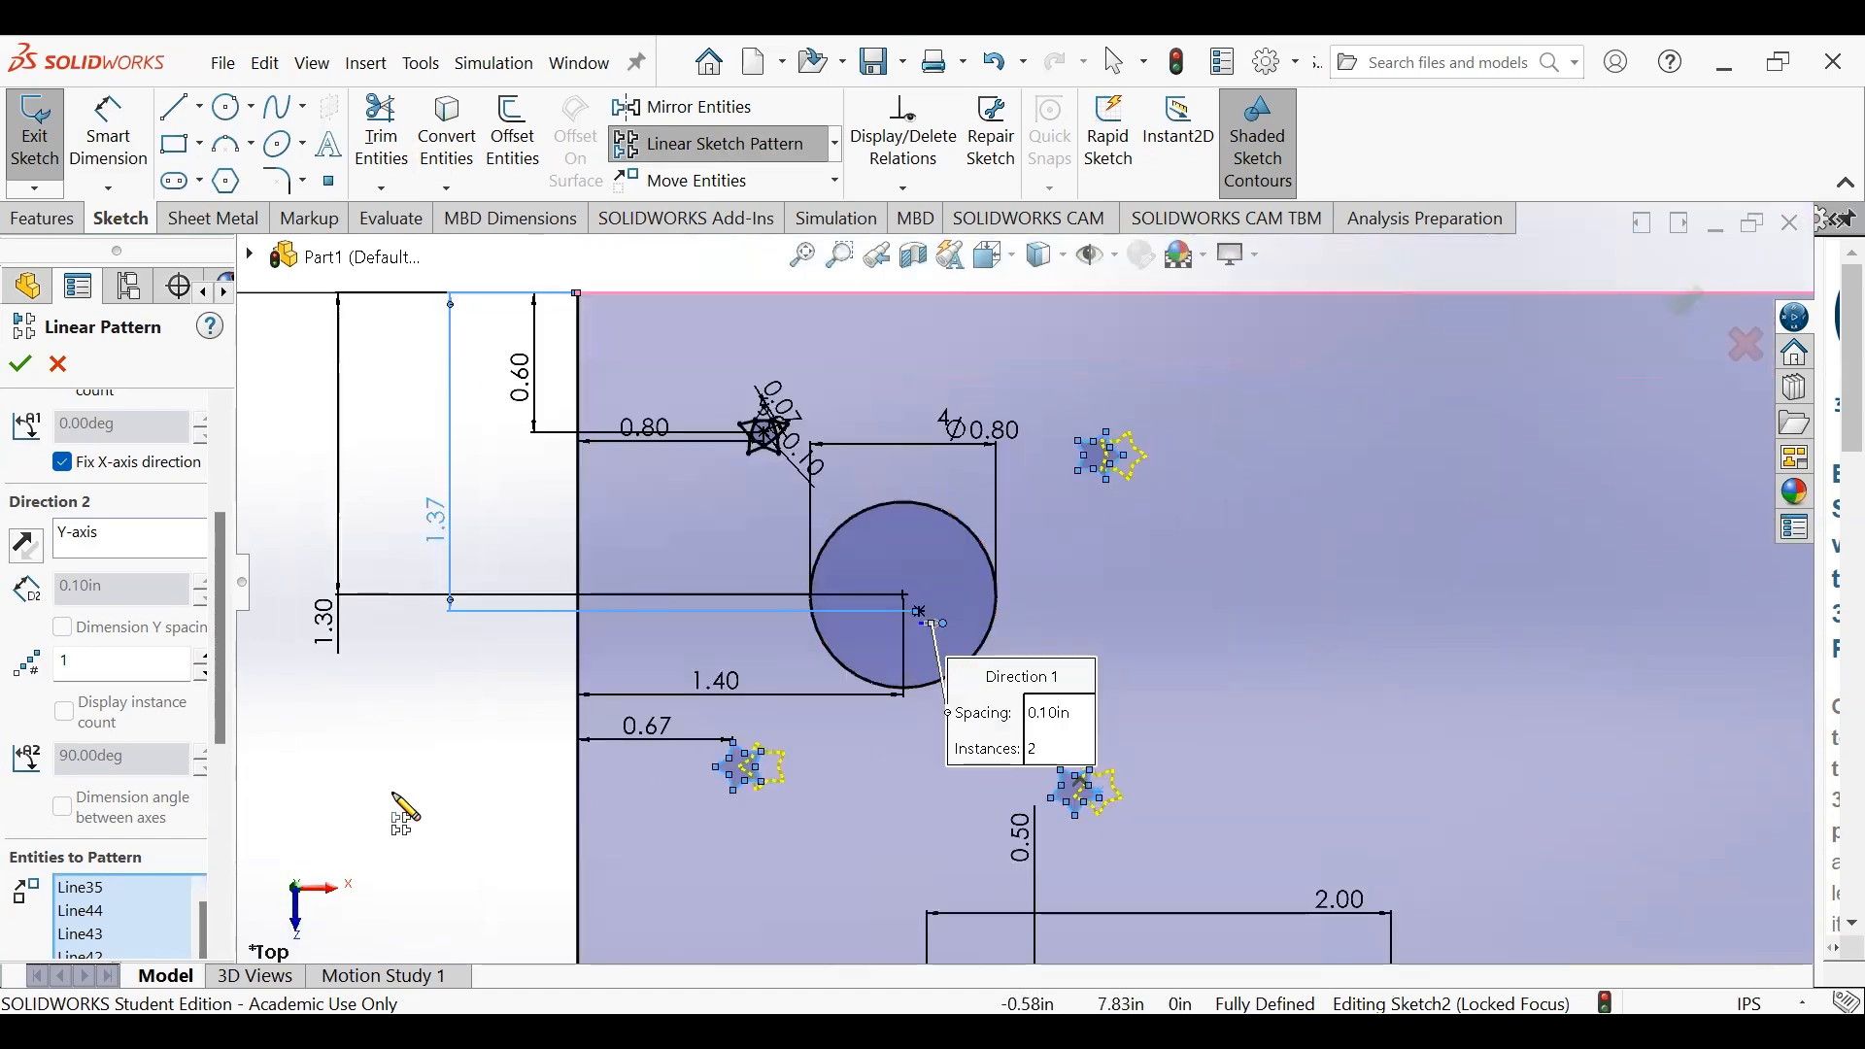
left_click_drag(218, 683, 218, 563)
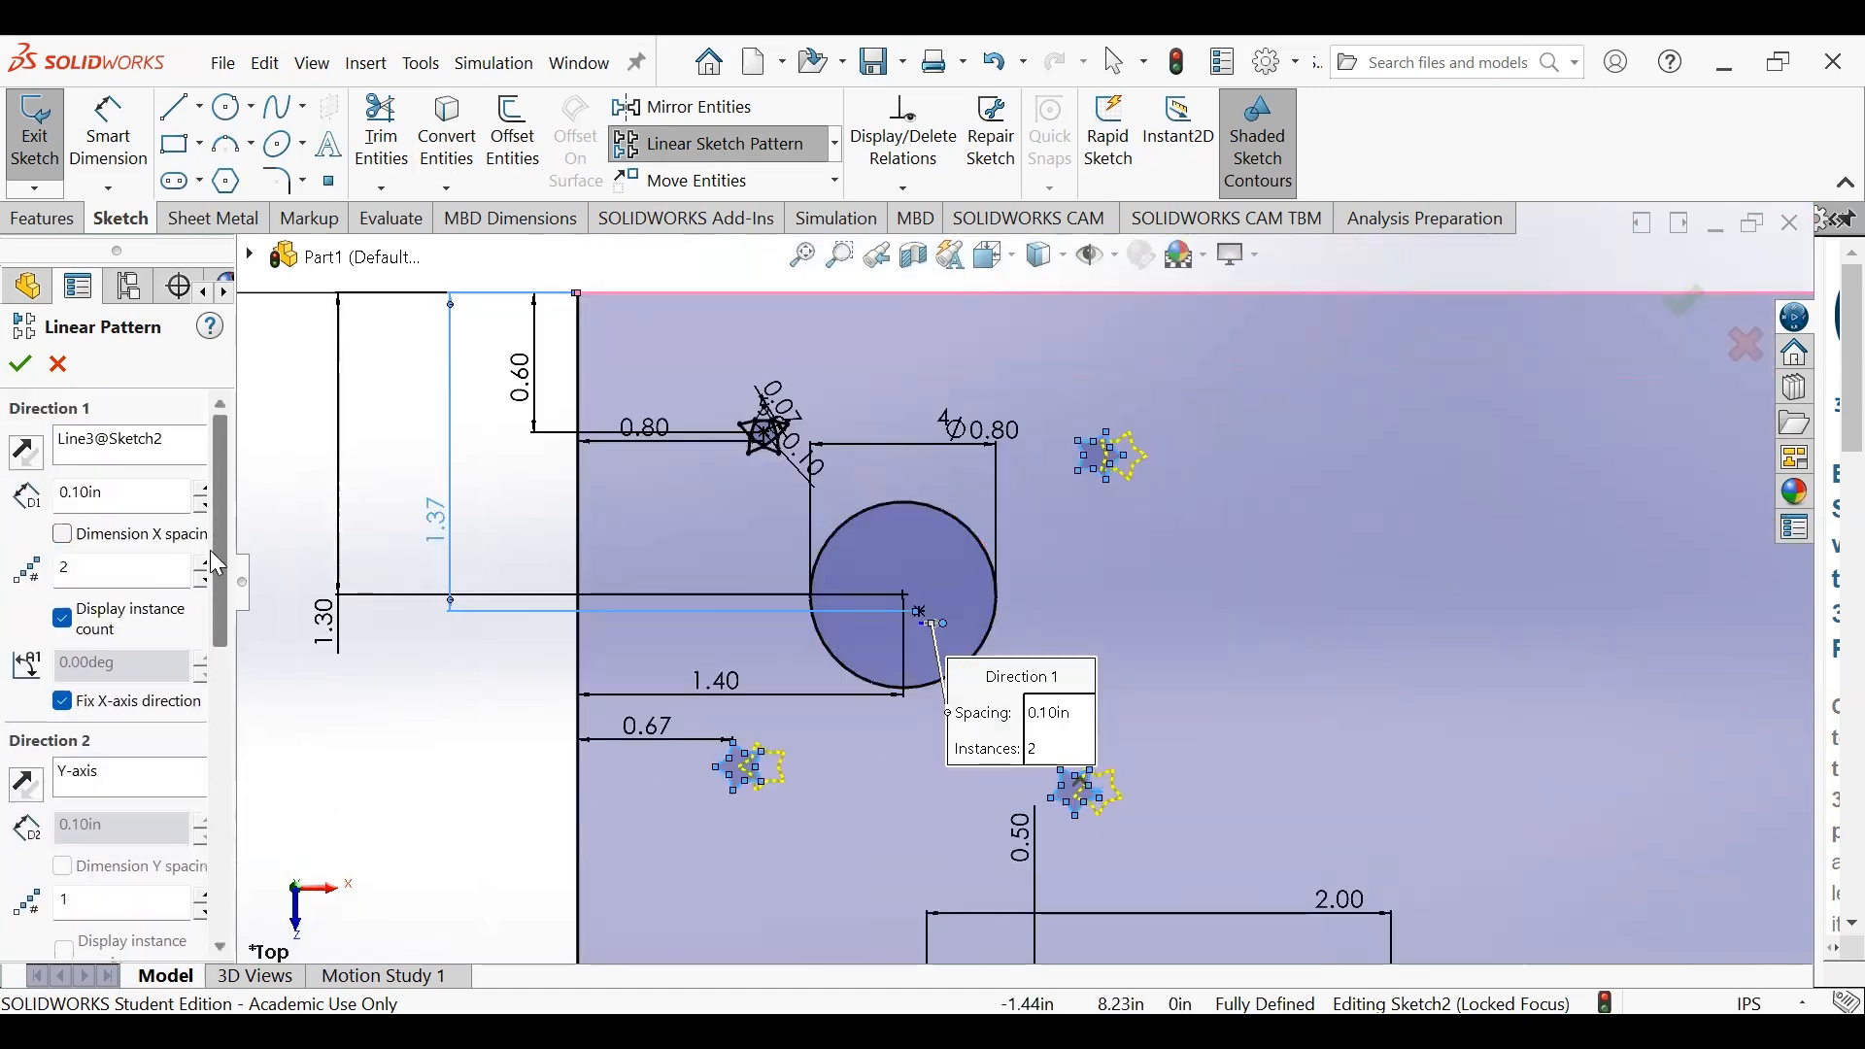
double_click(126, 575)
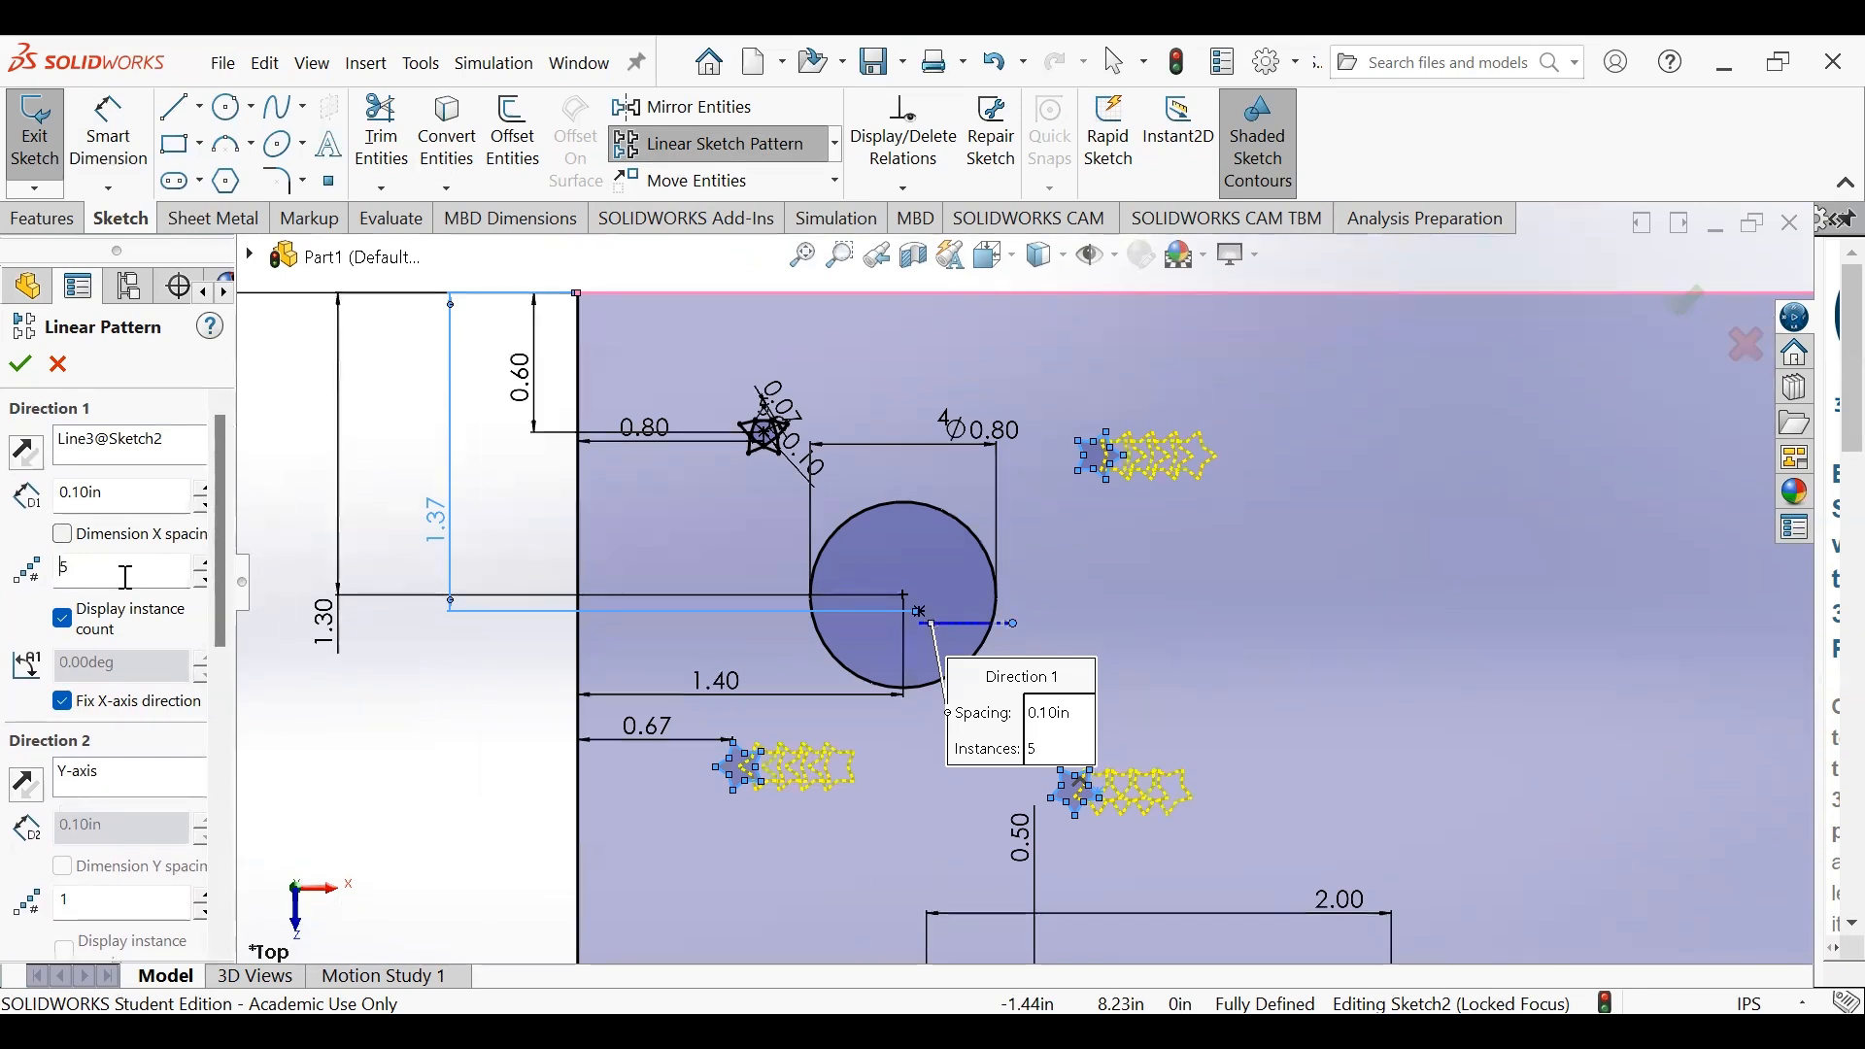
double_click(107, 491)
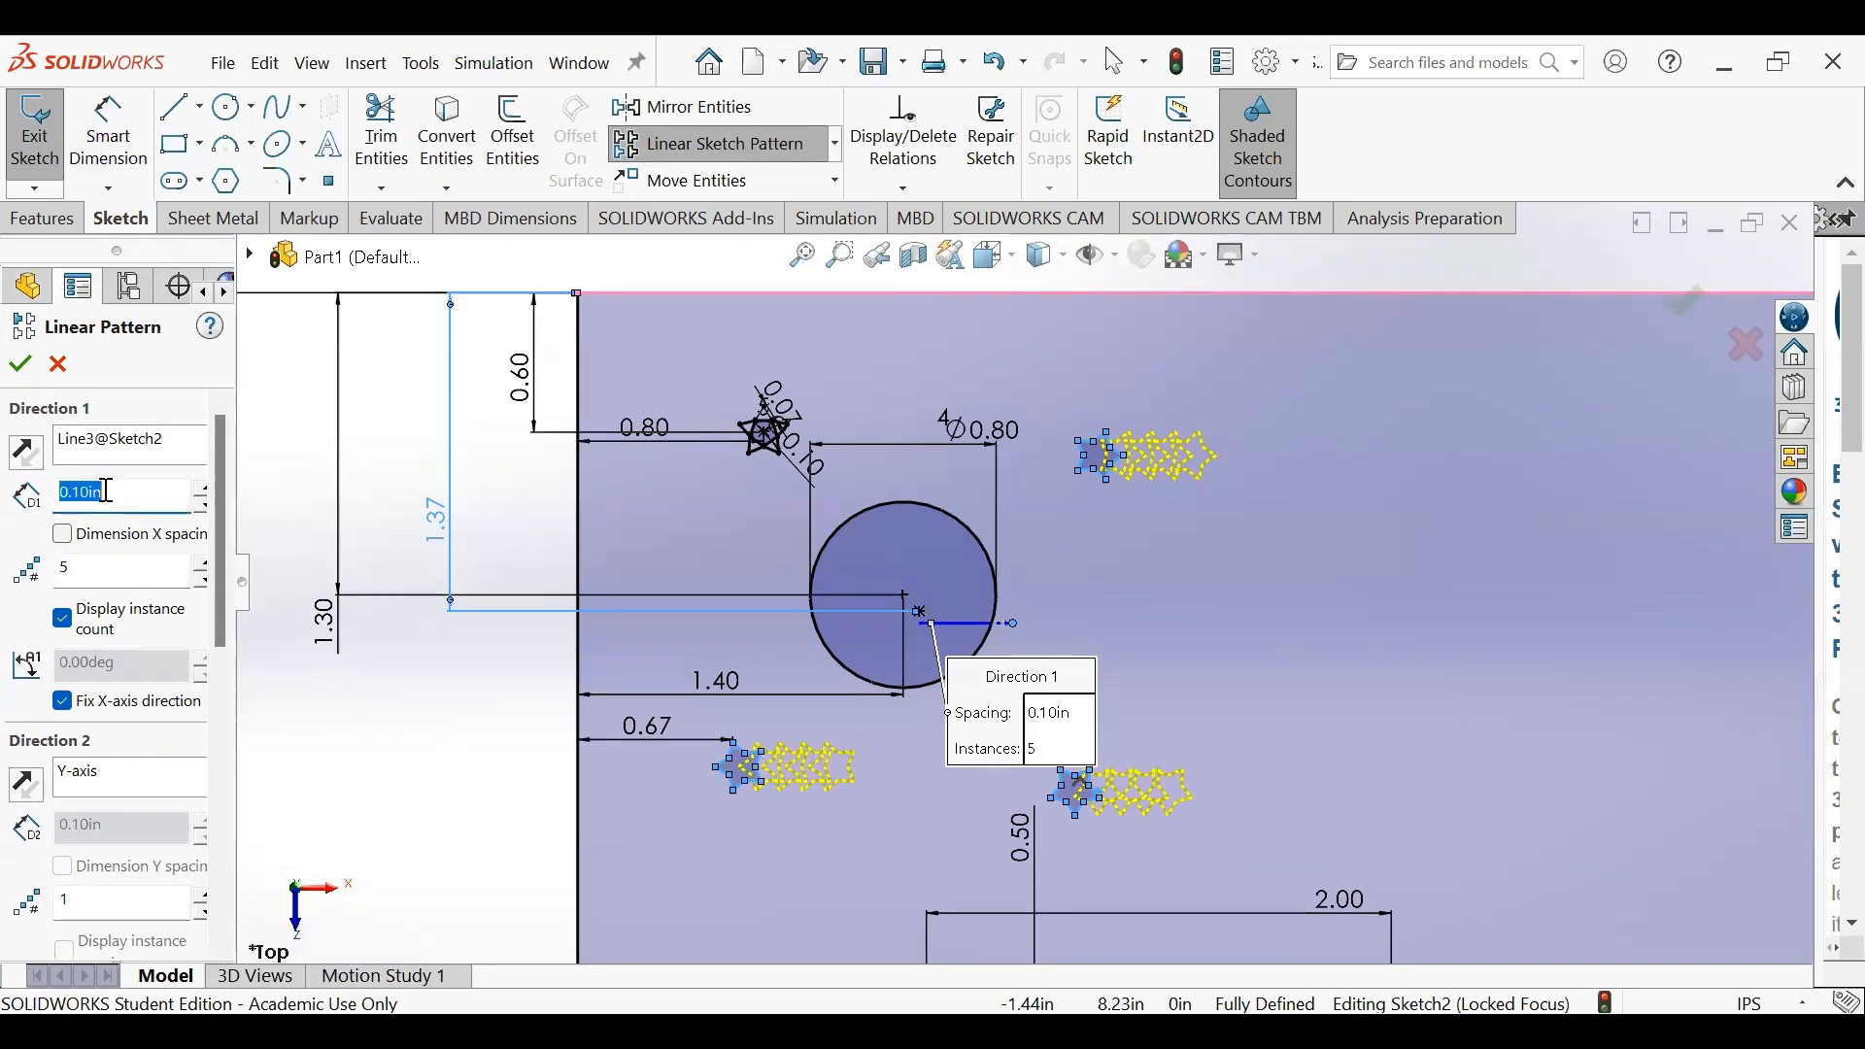
key("Return")
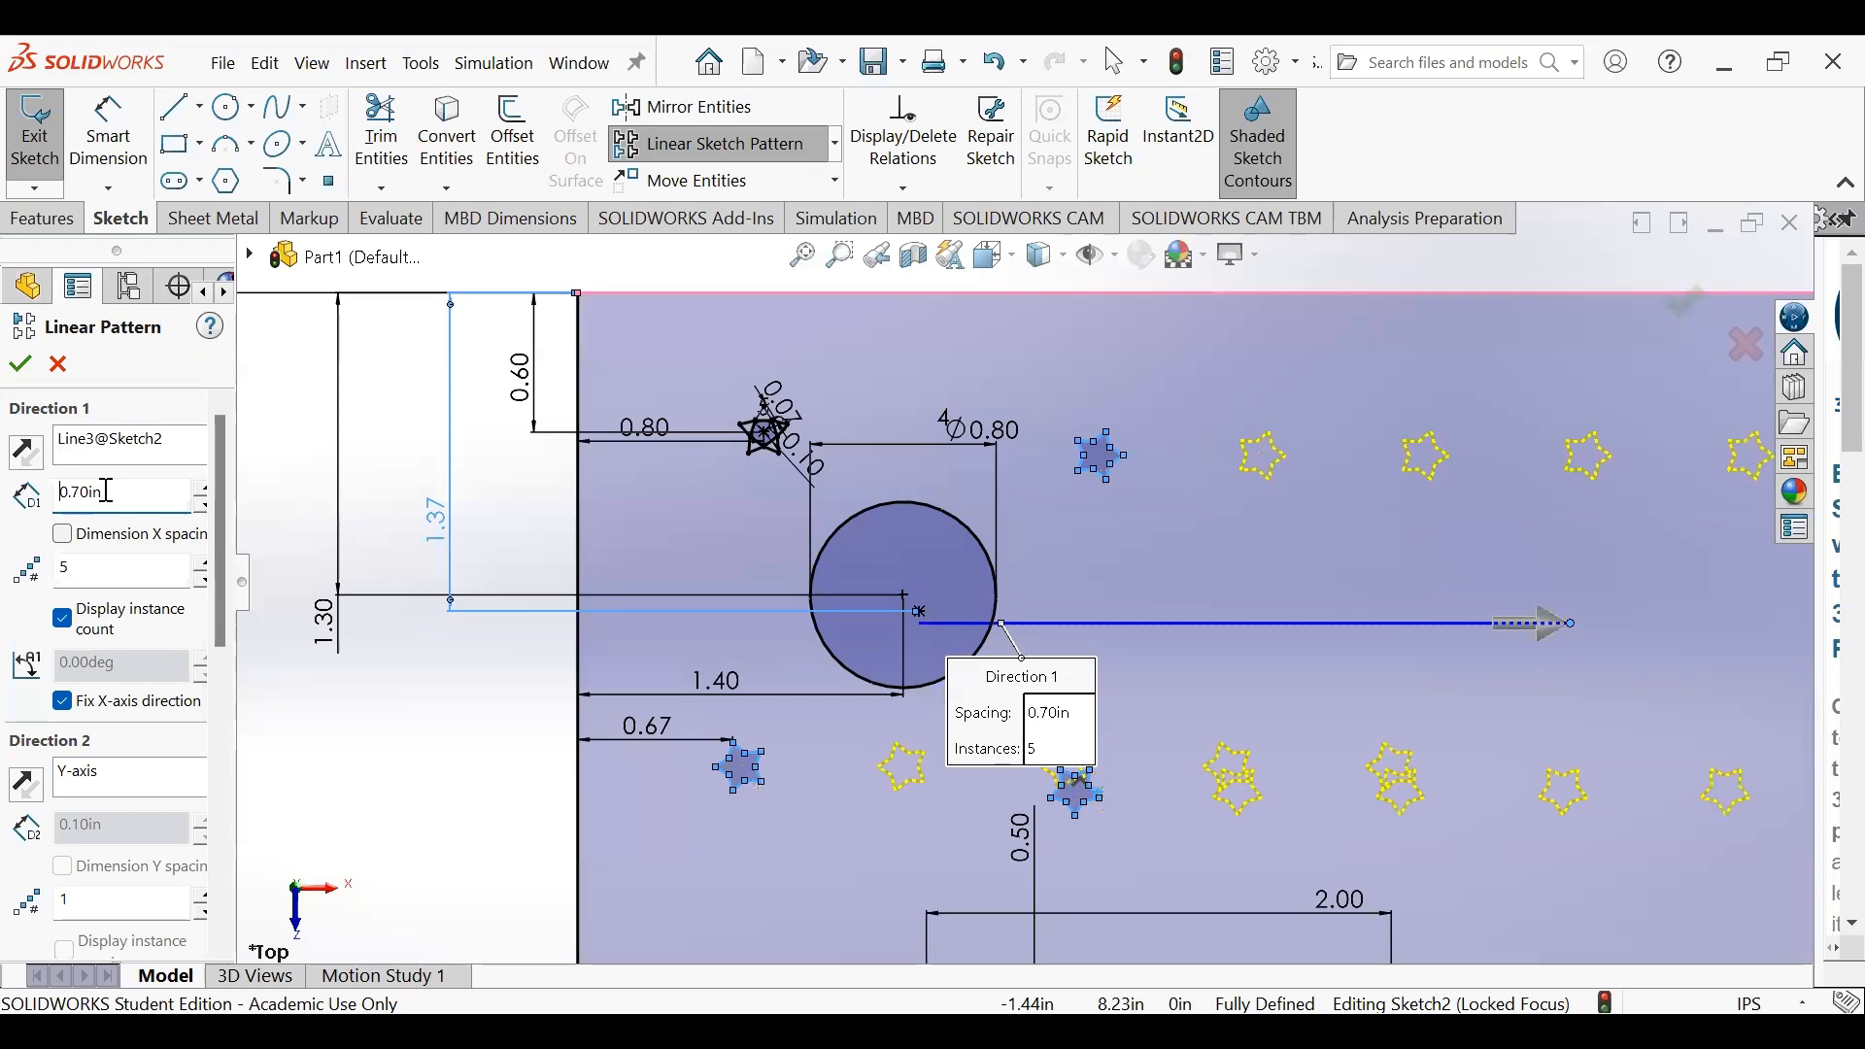
scroll(1053, 715, "up", 2)
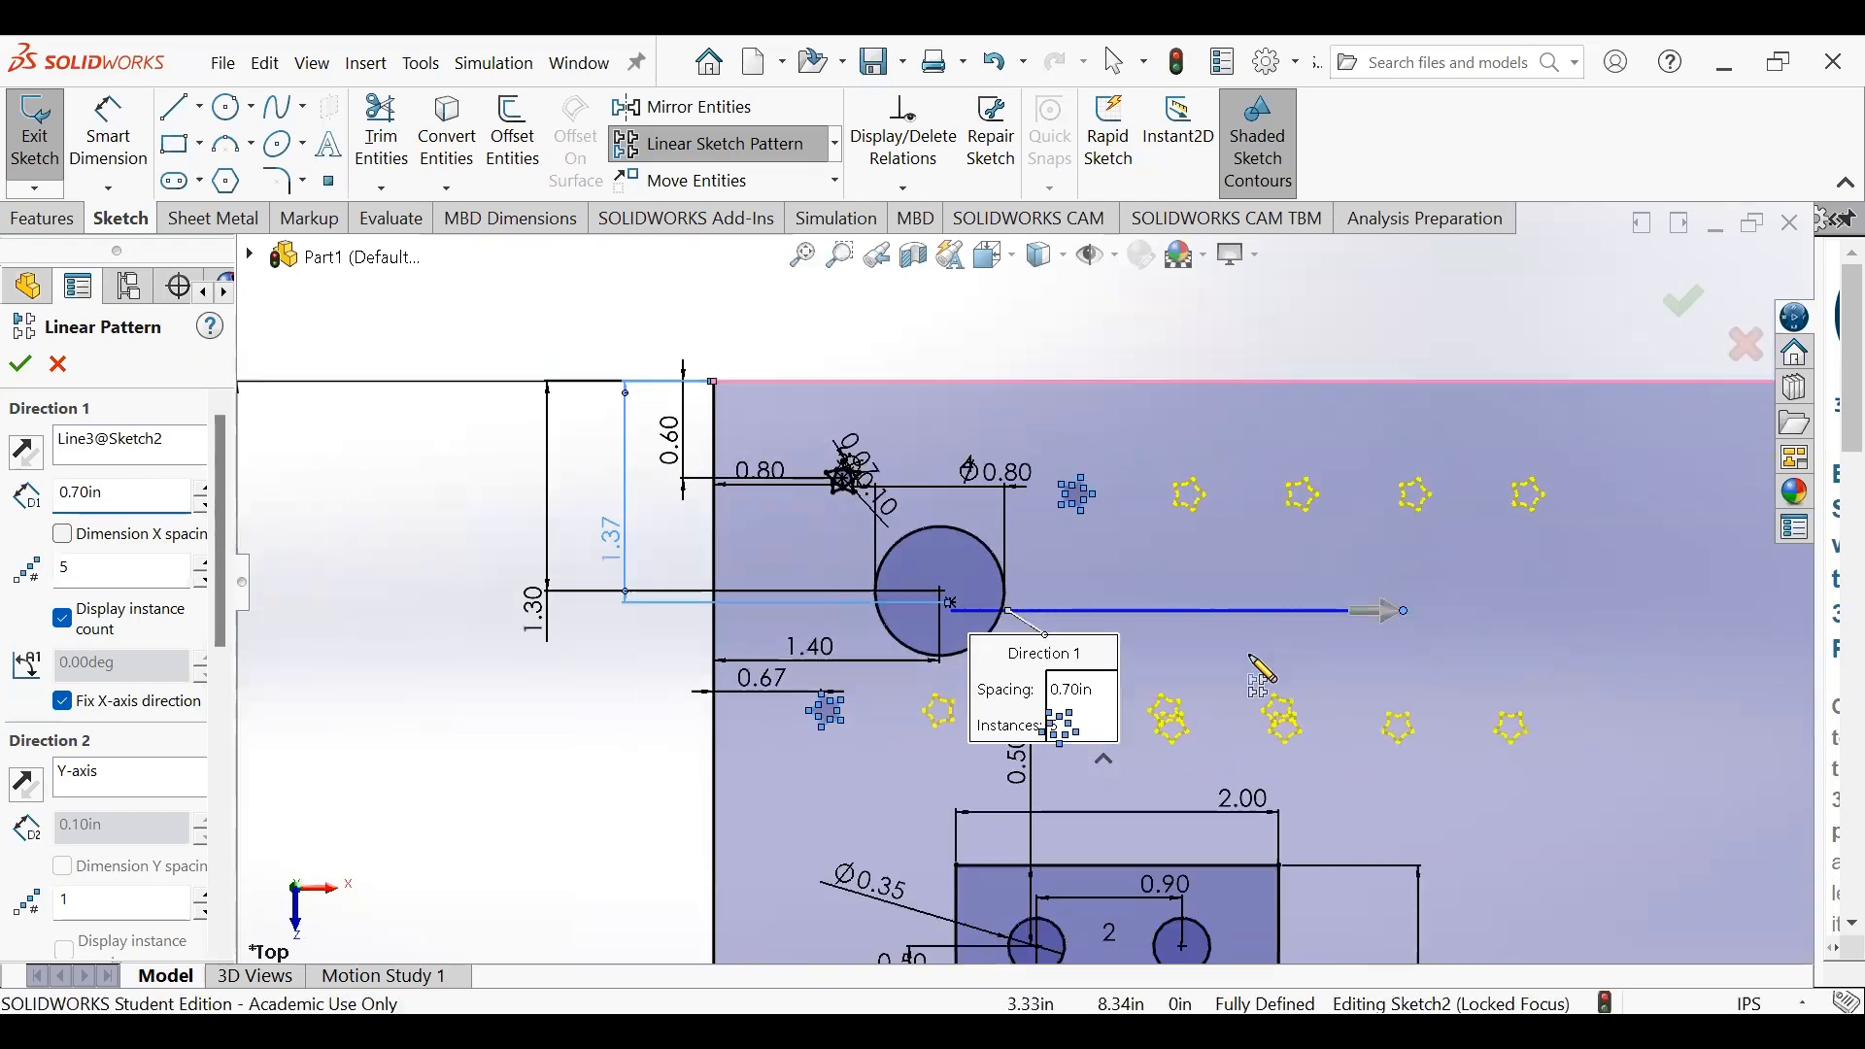
scroll(1059, 739, "down", 5)
scroll(1057, 726, "up", 3)
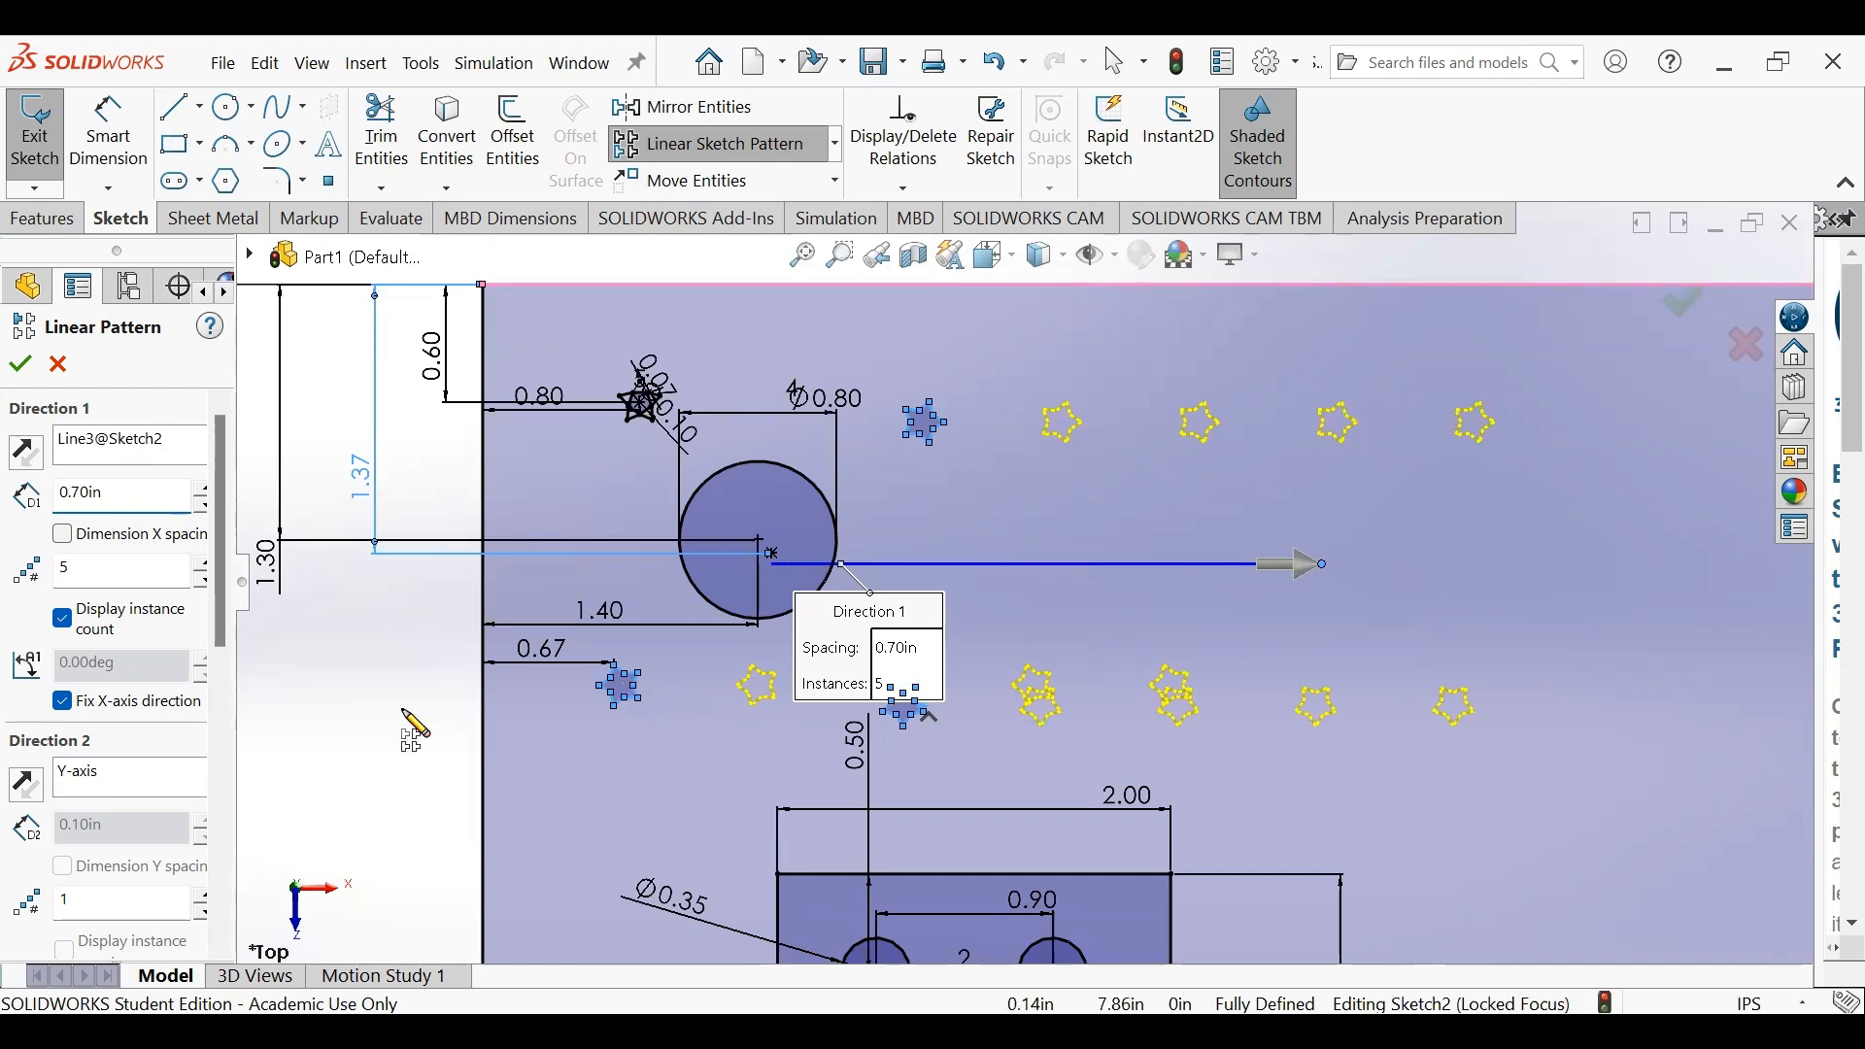
- Check the star lines listed as entities to pattern and accept the linear sketch pattern
scroll(220, 918, "down", 5)
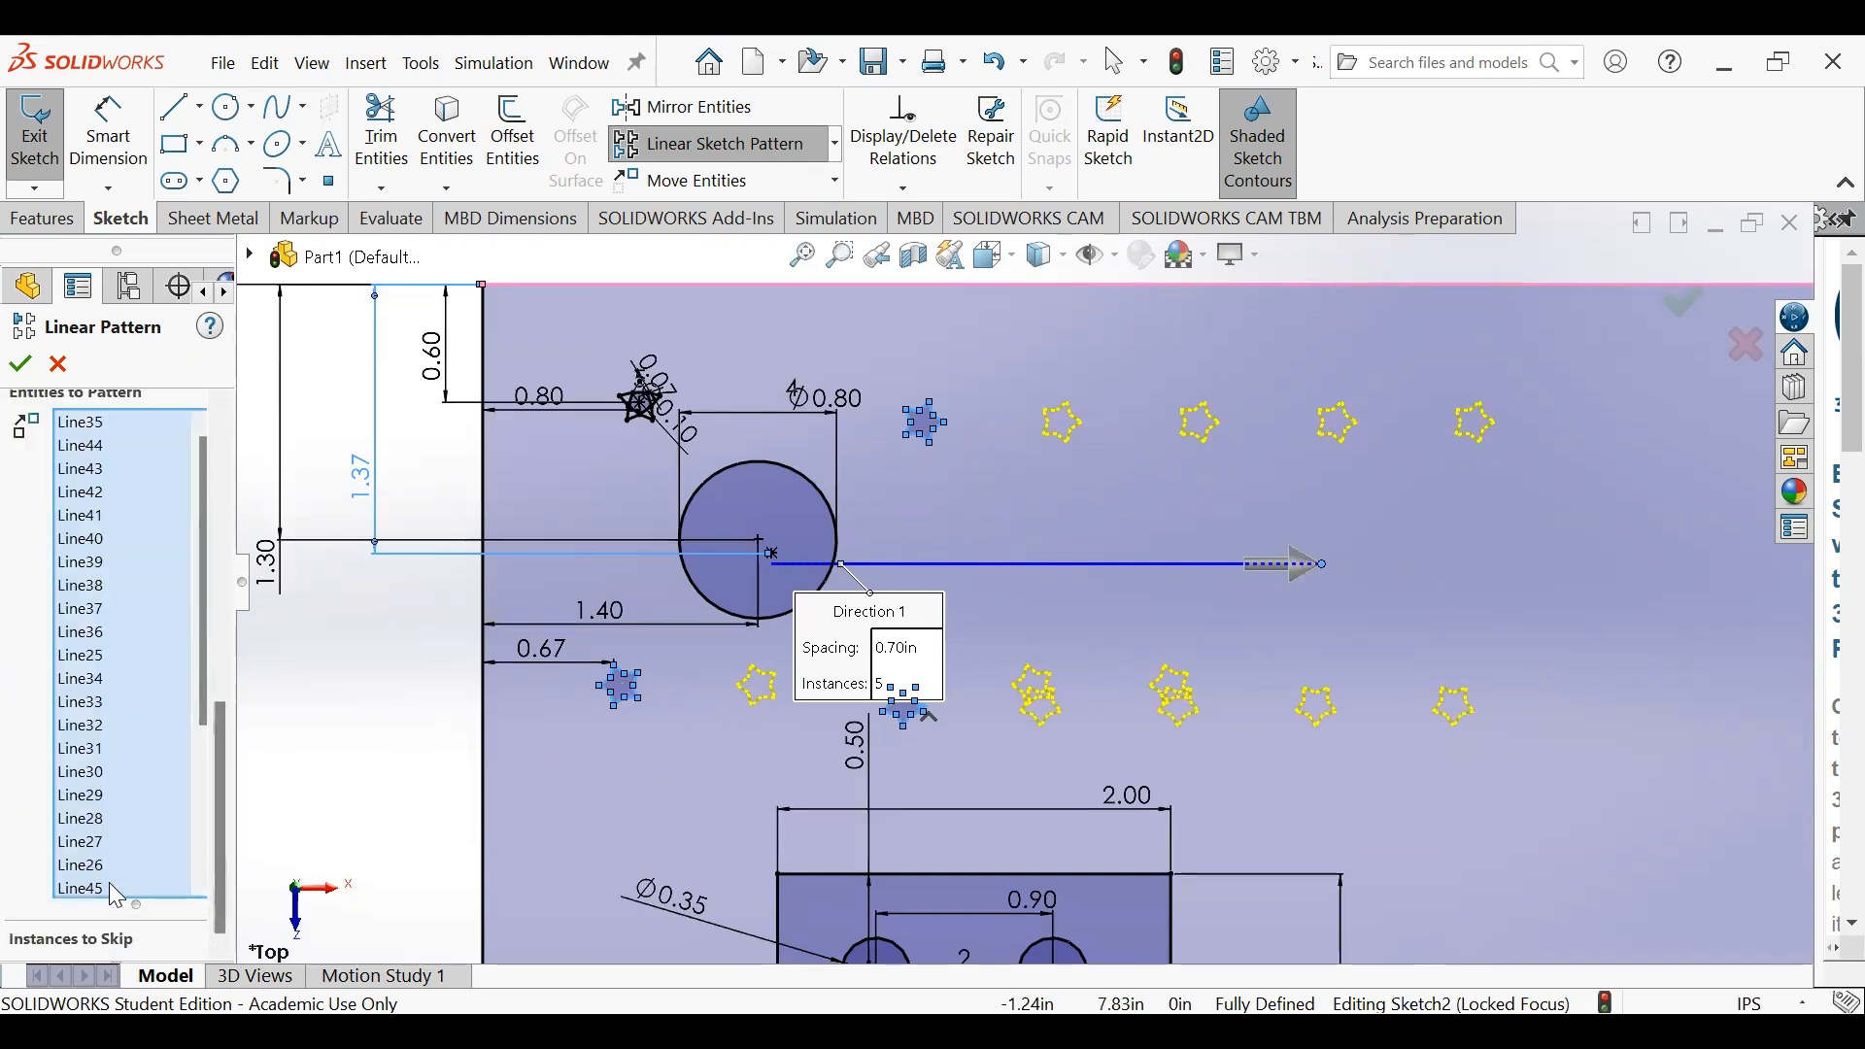
scroll(109, 881, "down", 1)
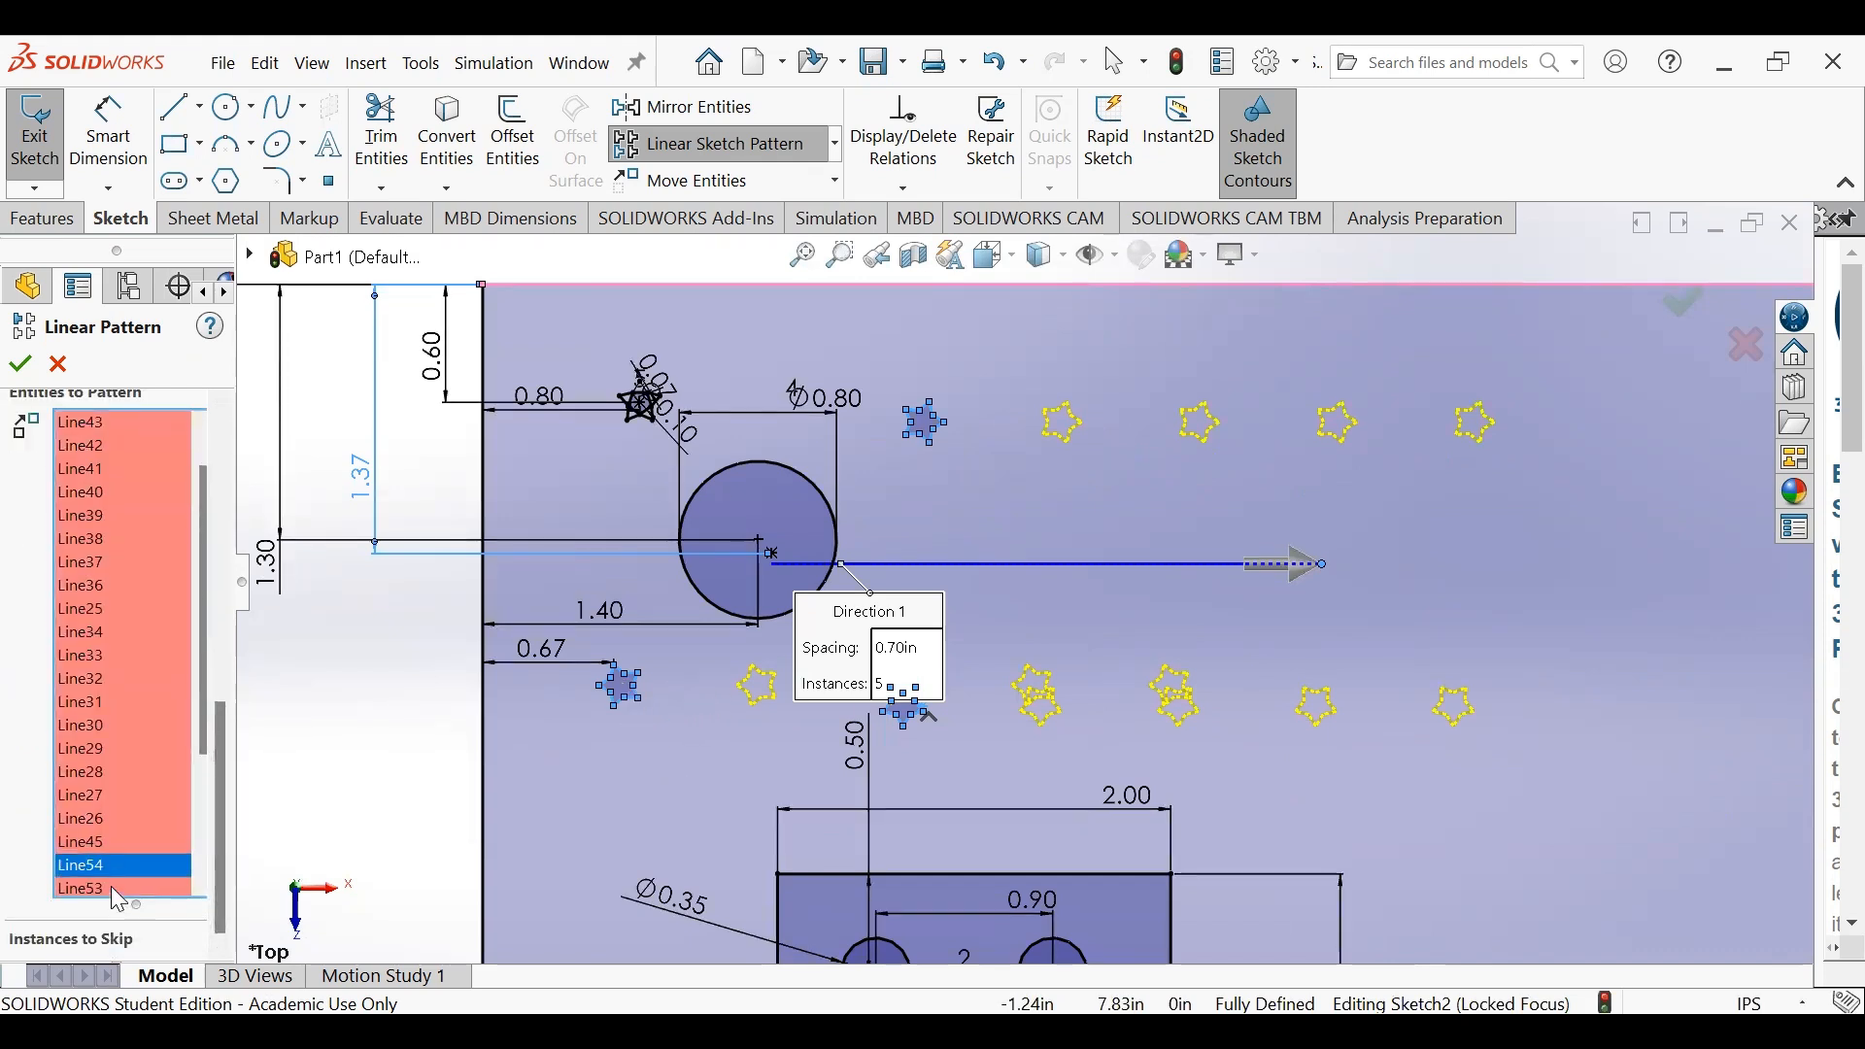
left_click_drag(207, 740, 212, 927)
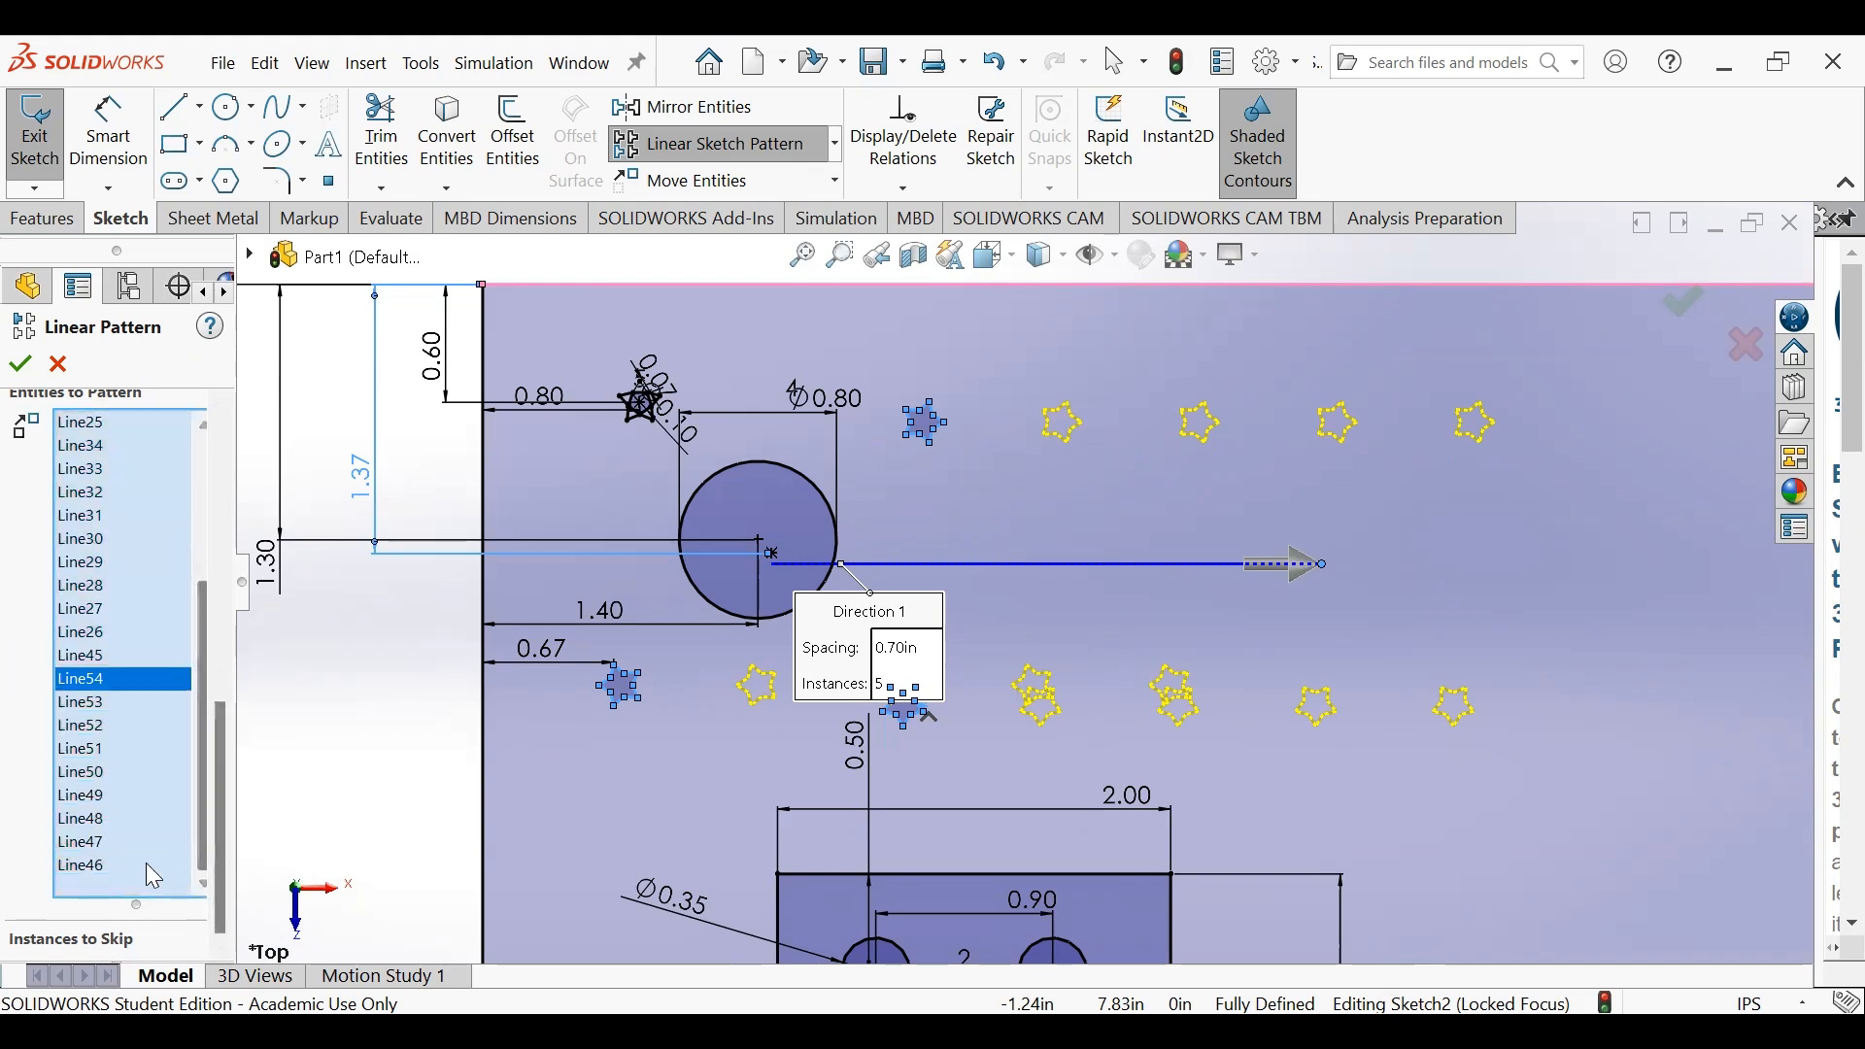
right_click(146, 863)
left_click(206, 953)
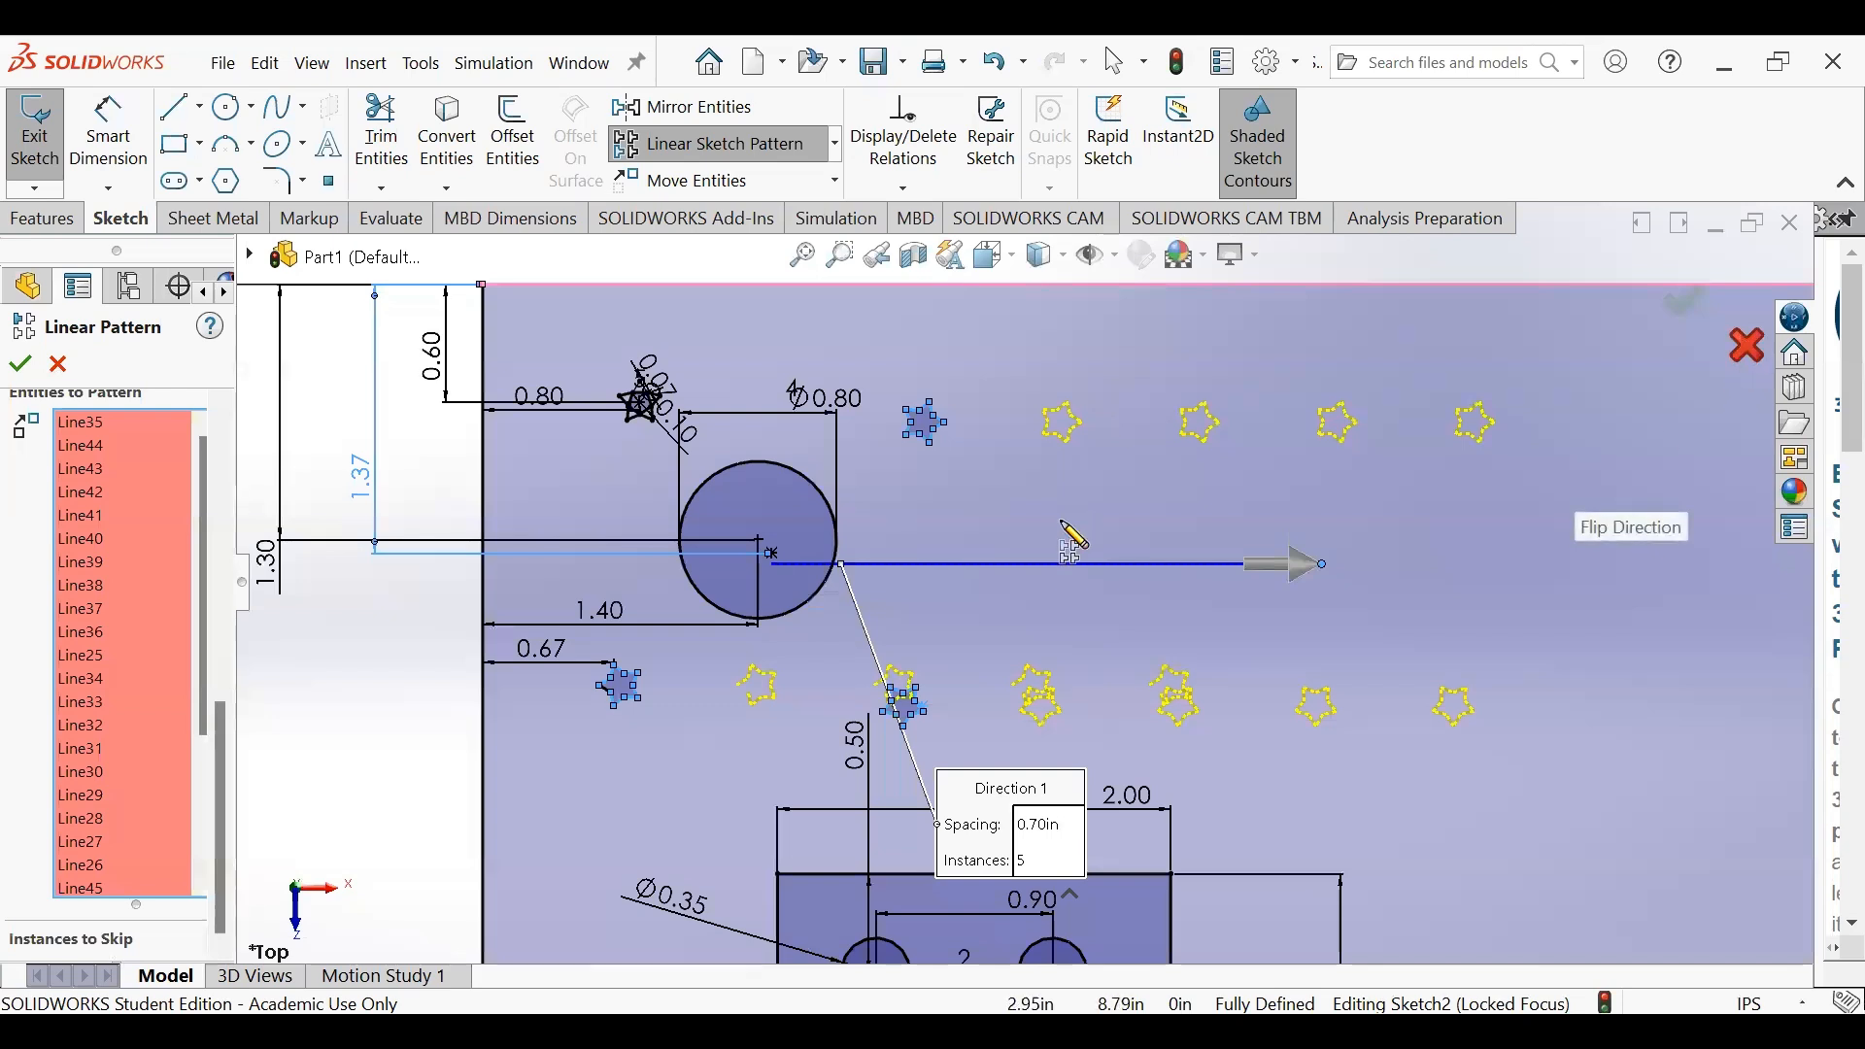
left_click(1688, 312)
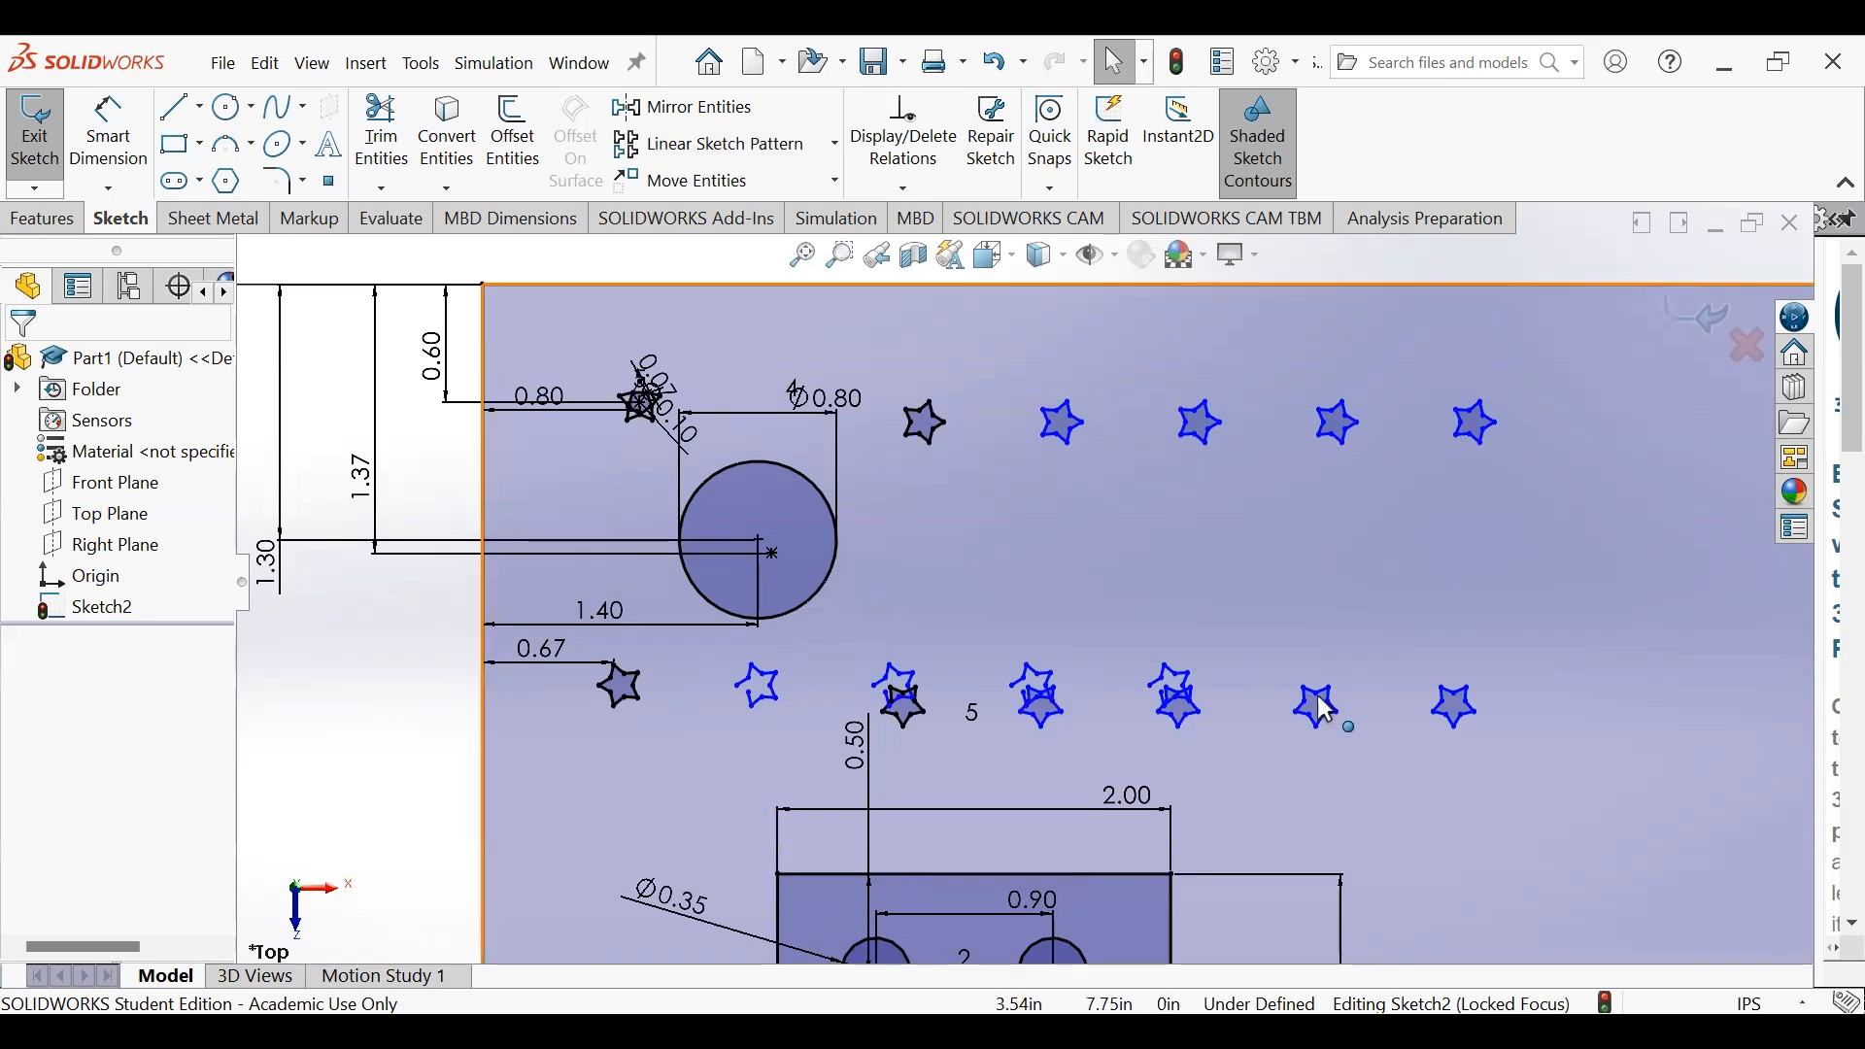
- Draw a 3 Point Arc of about 2.82 in radius near the square's lower-right corner
scroll(1470, 581, "up", 4)
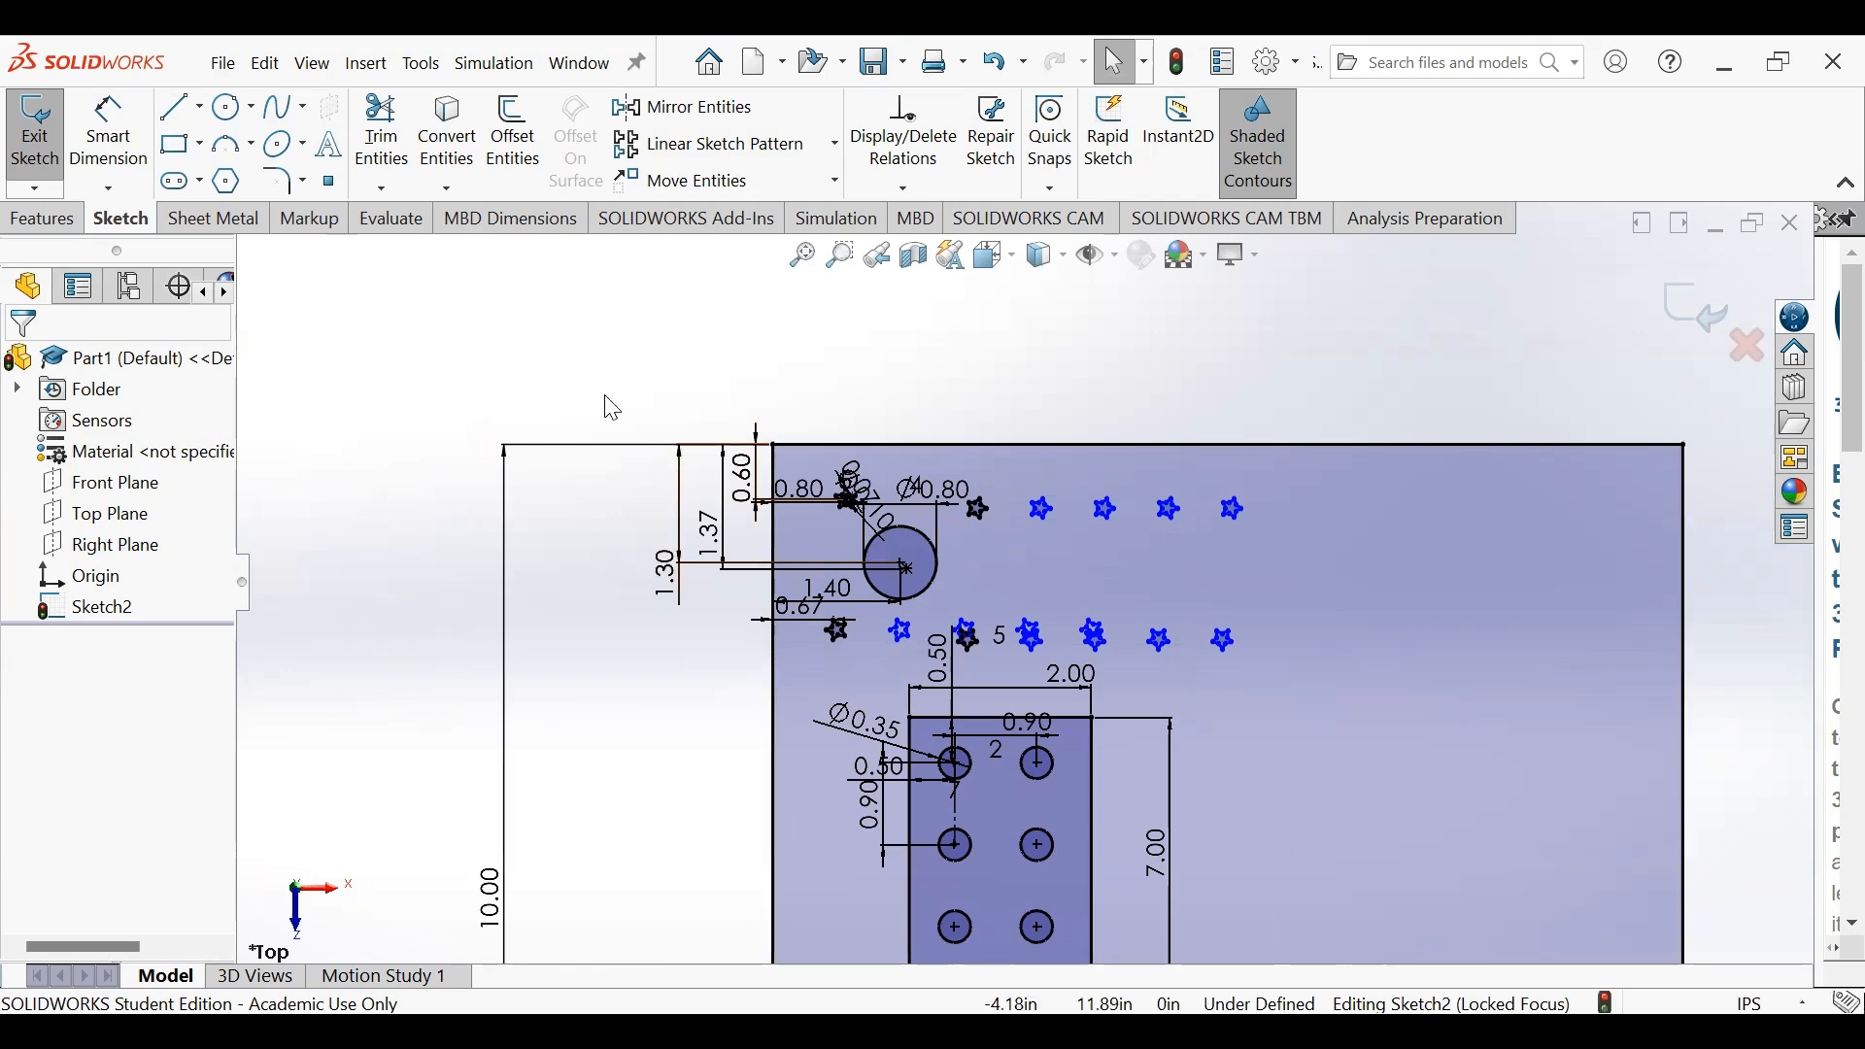
scroll(1289, 725, "up", 1)
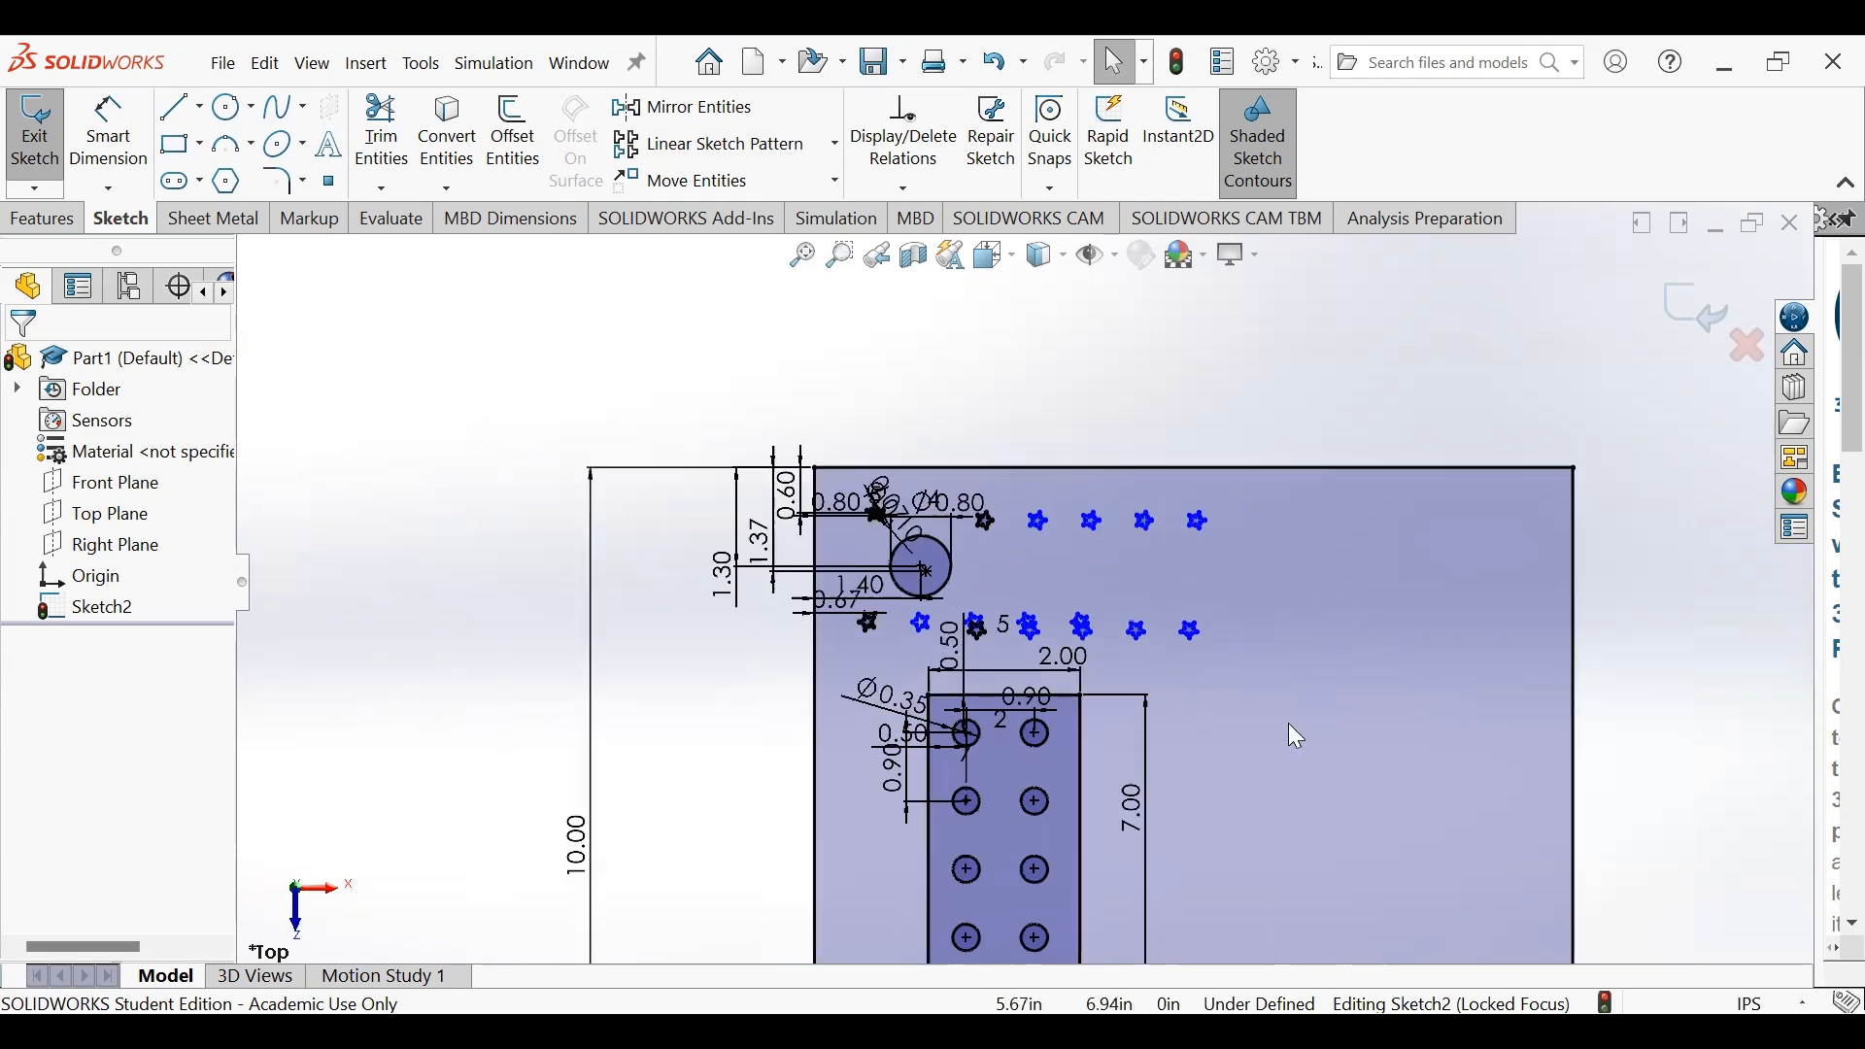
scroll(1331, 683, "down", 2)
scroll(1373, 680, "up", 2)
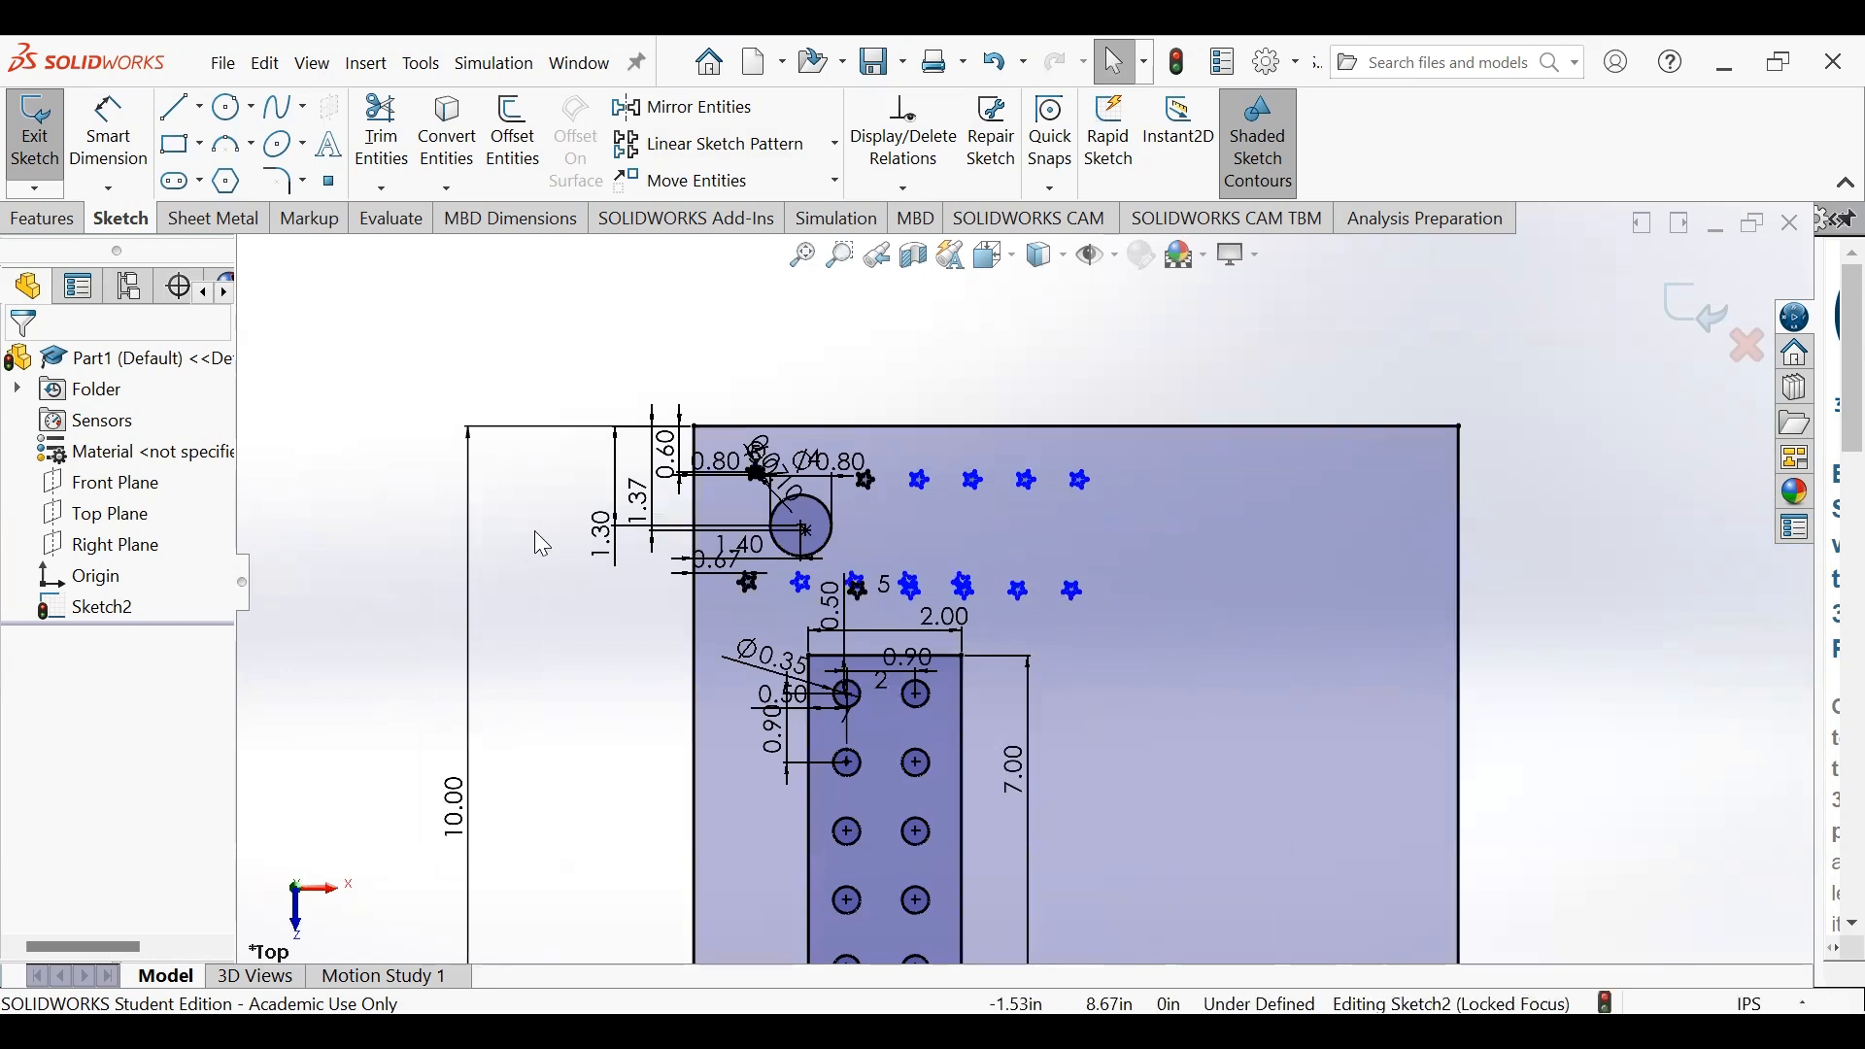
left_click(236, 155)
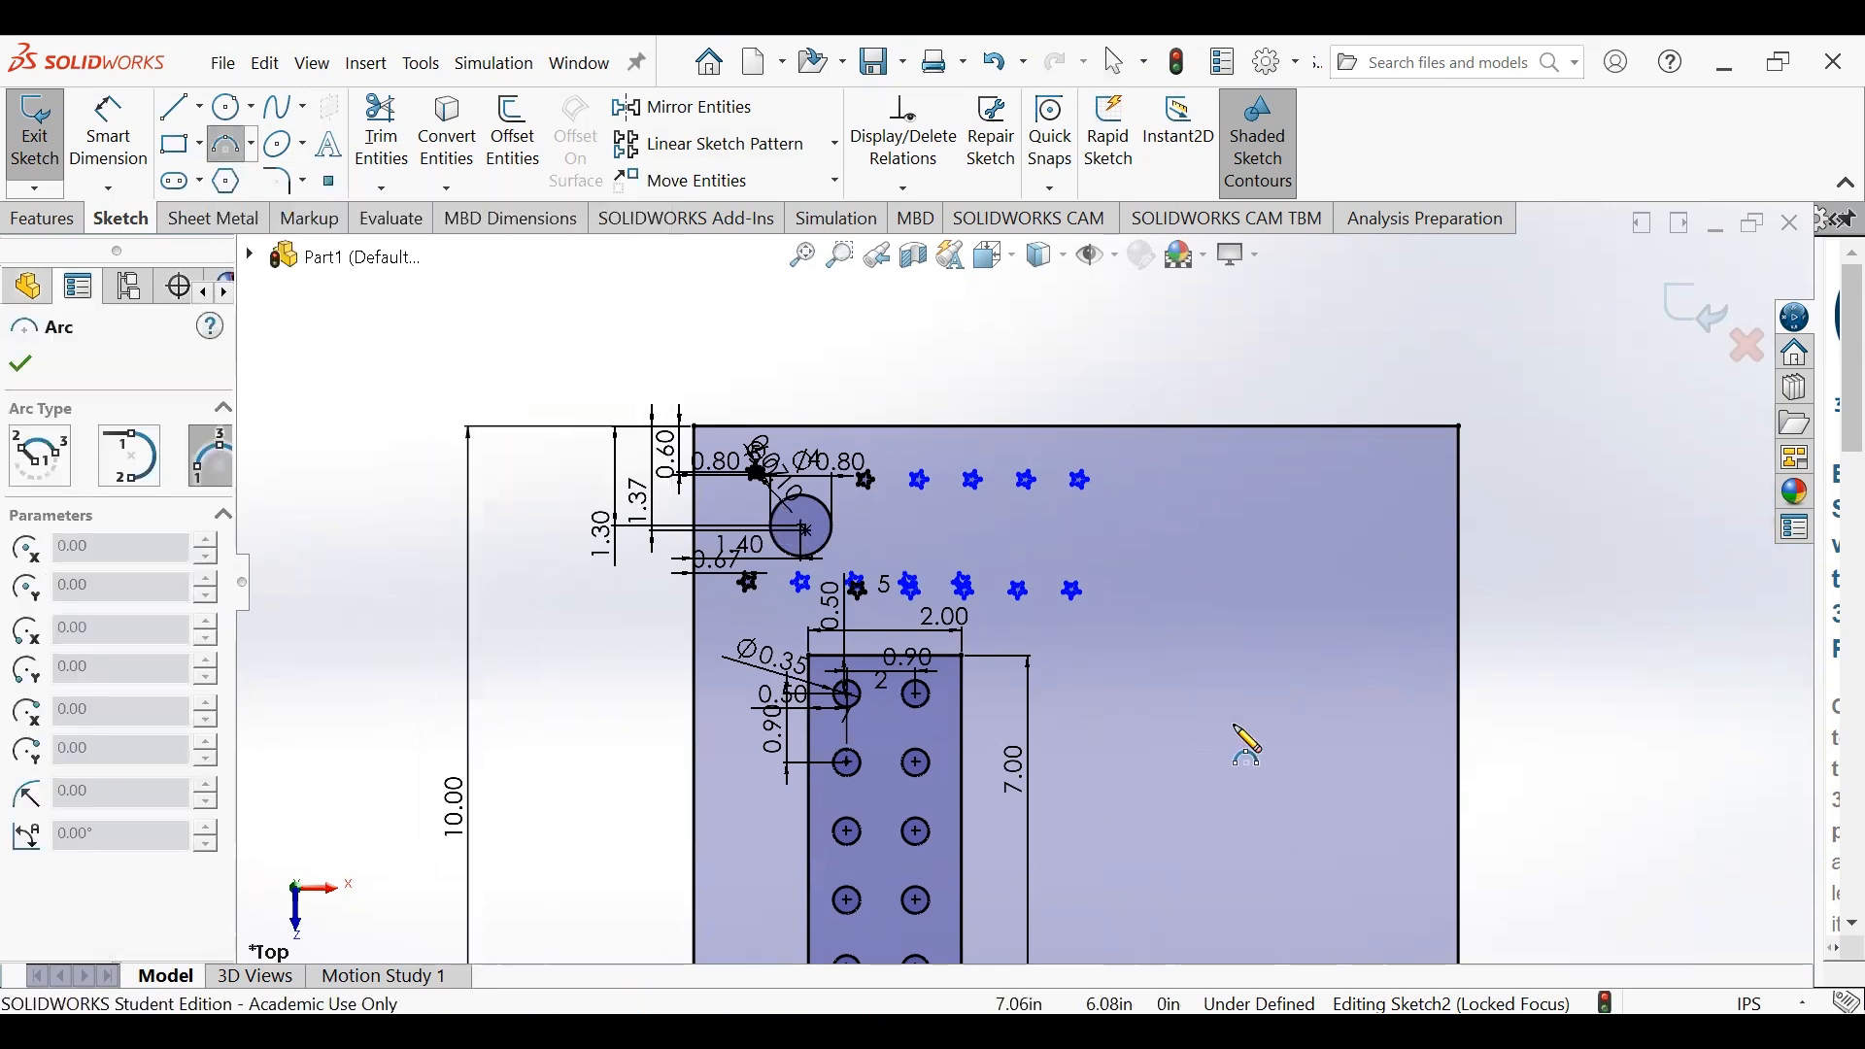
scroll(1280, 774, "up", 5)
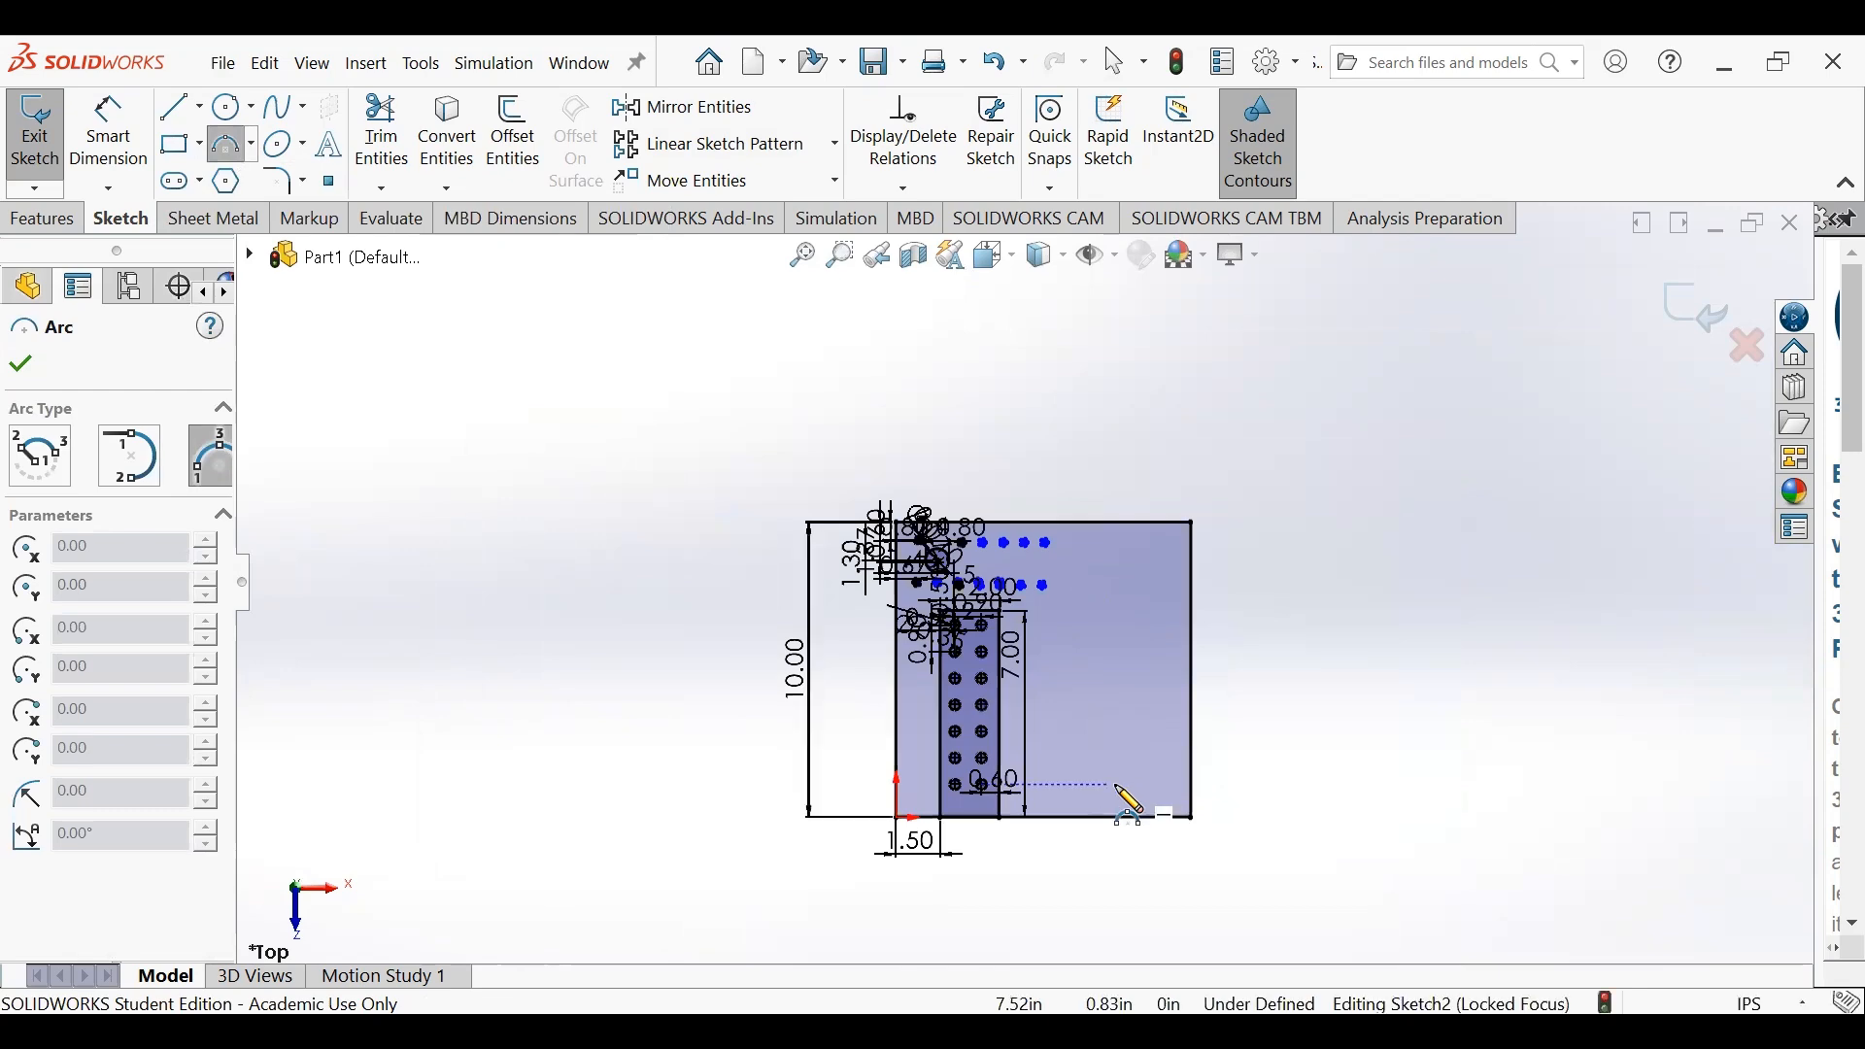
scroll(1136, 803, "down", 2)
scroll(1126, 794, "down", 3)
left_click(1026, 743)
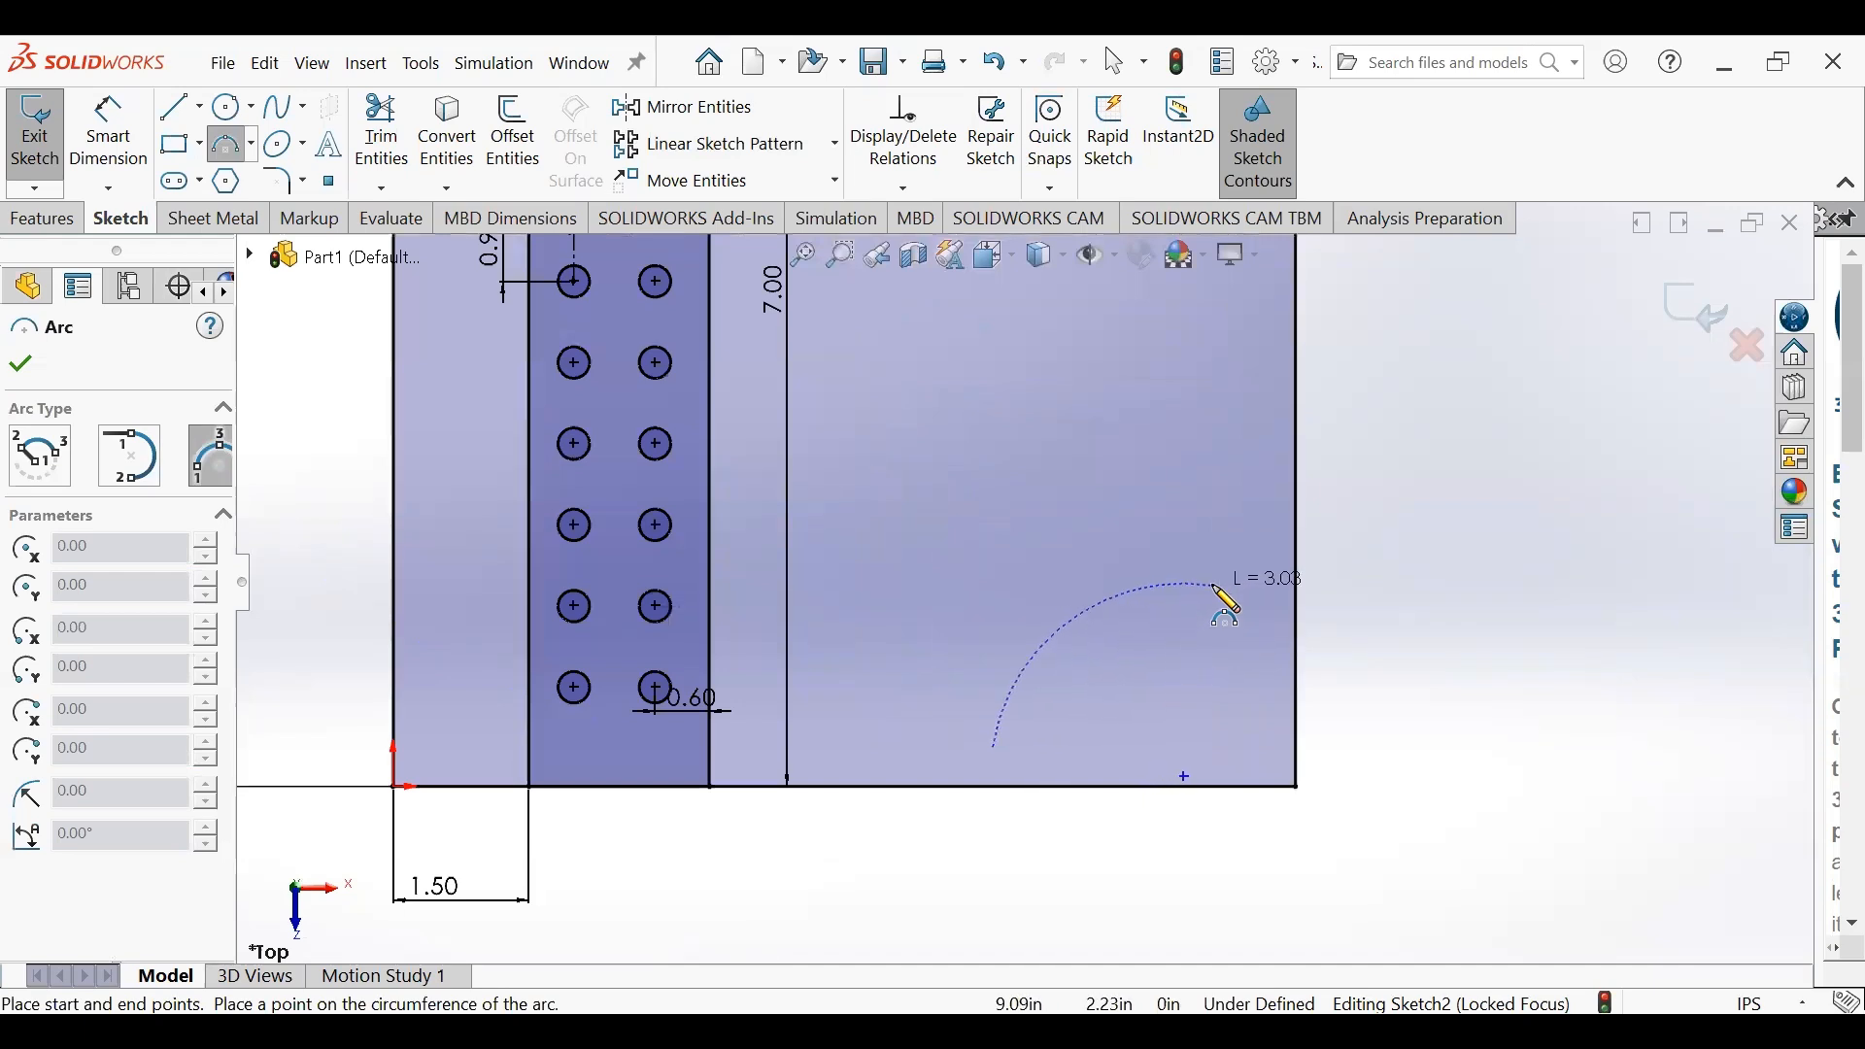
left_click(1224, 621)
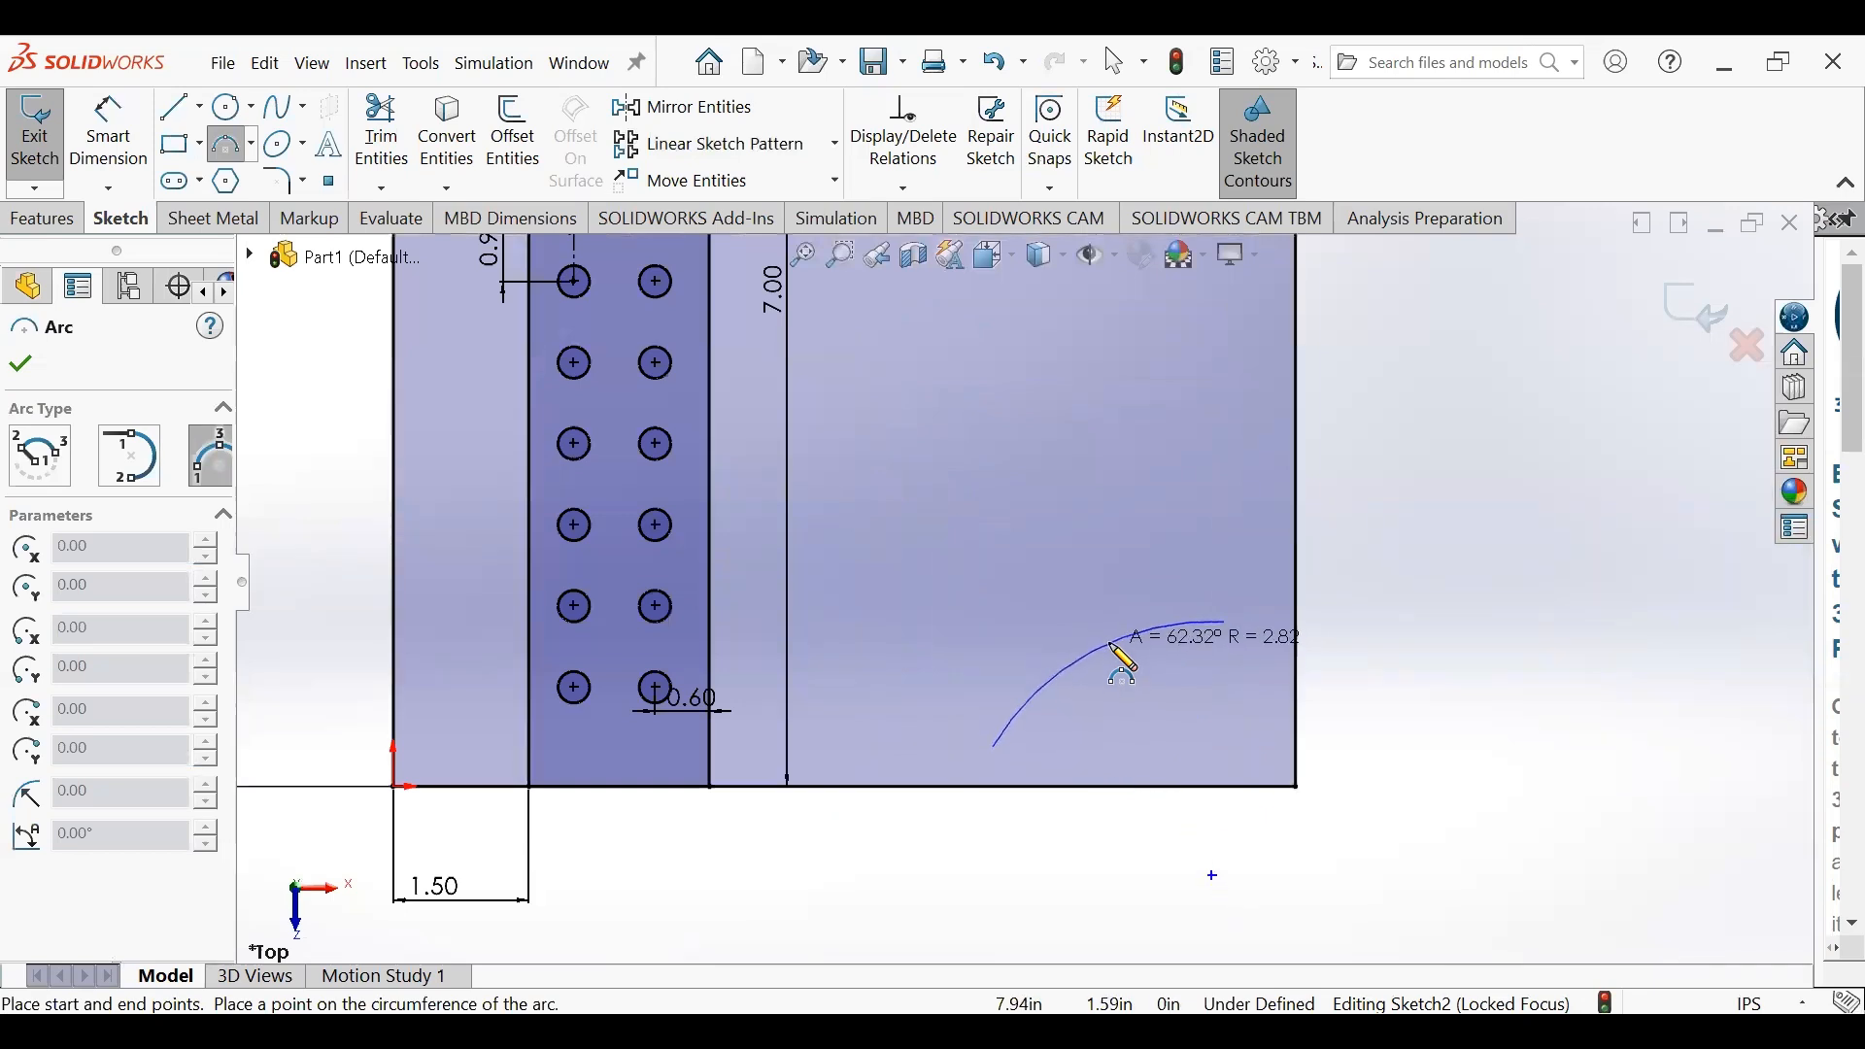
left_click(1114, 646)
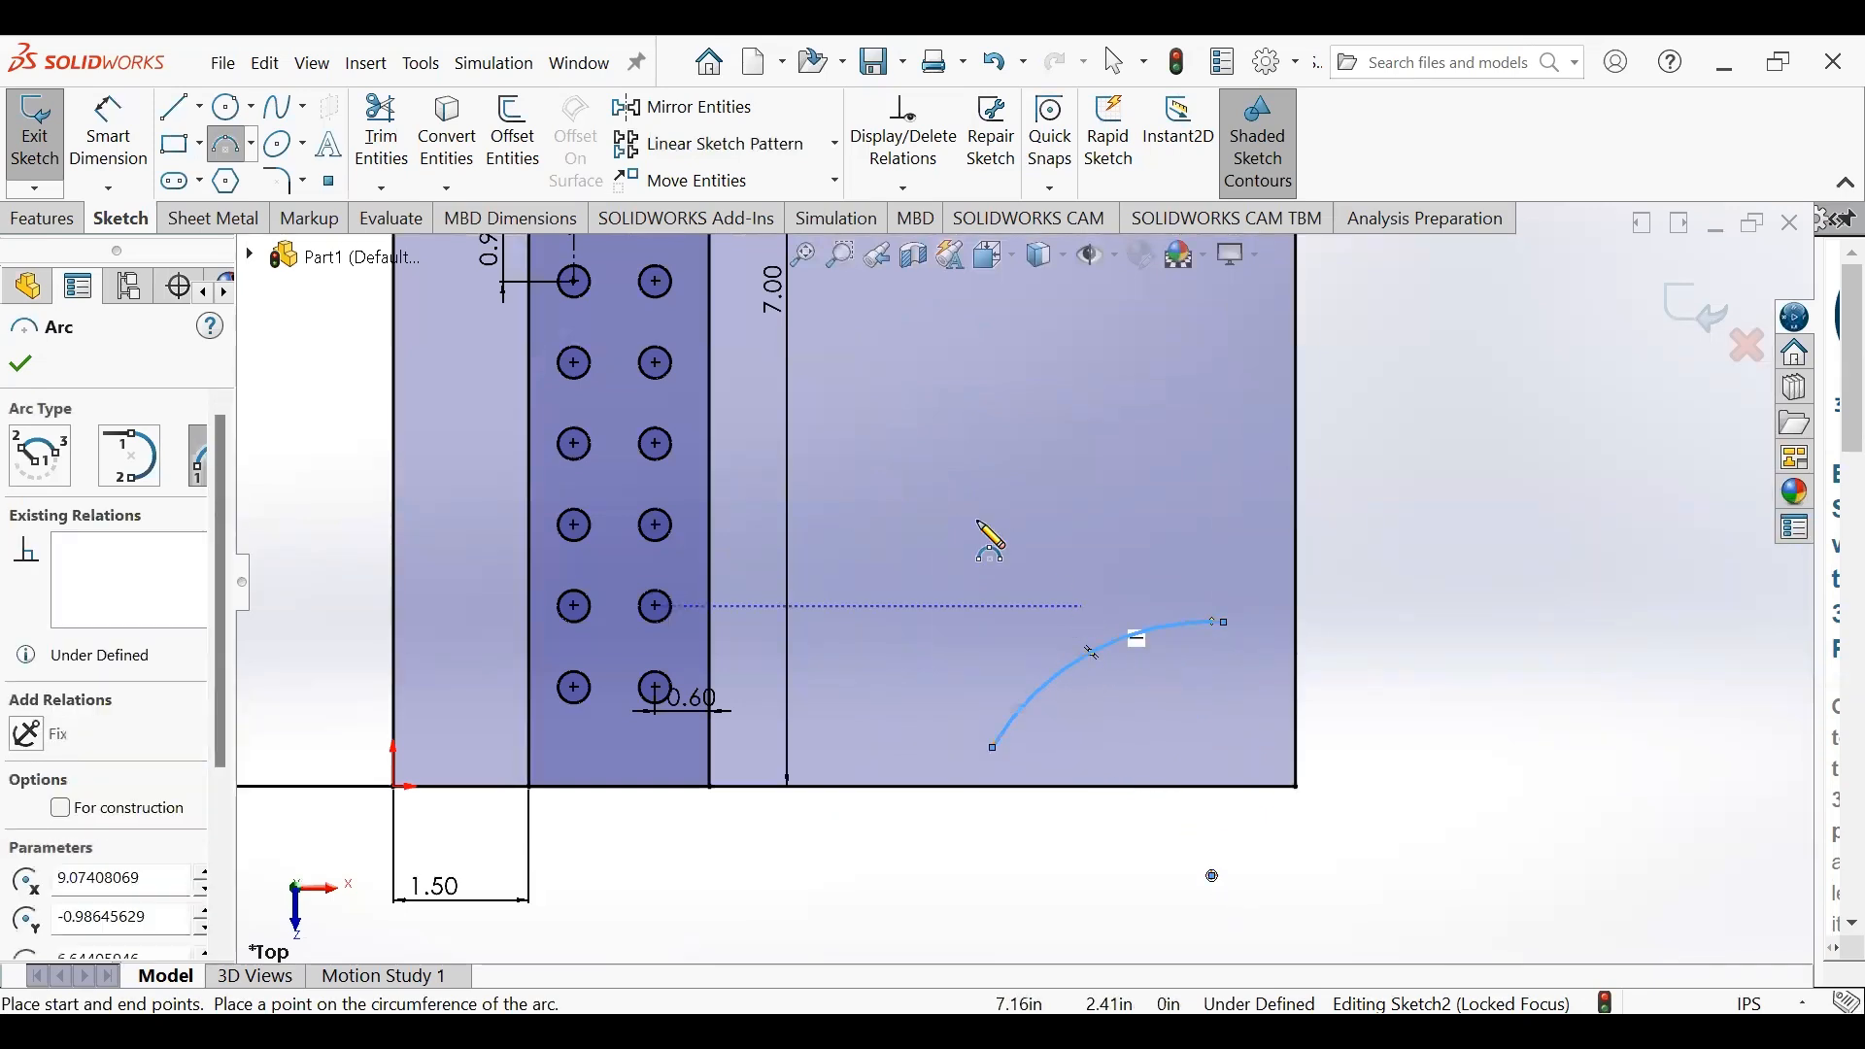
- Try a Tangent Arc of about 1 in radius from the rectangle's lower-left corner to its left edge, and delete it
left_click(251, 144)
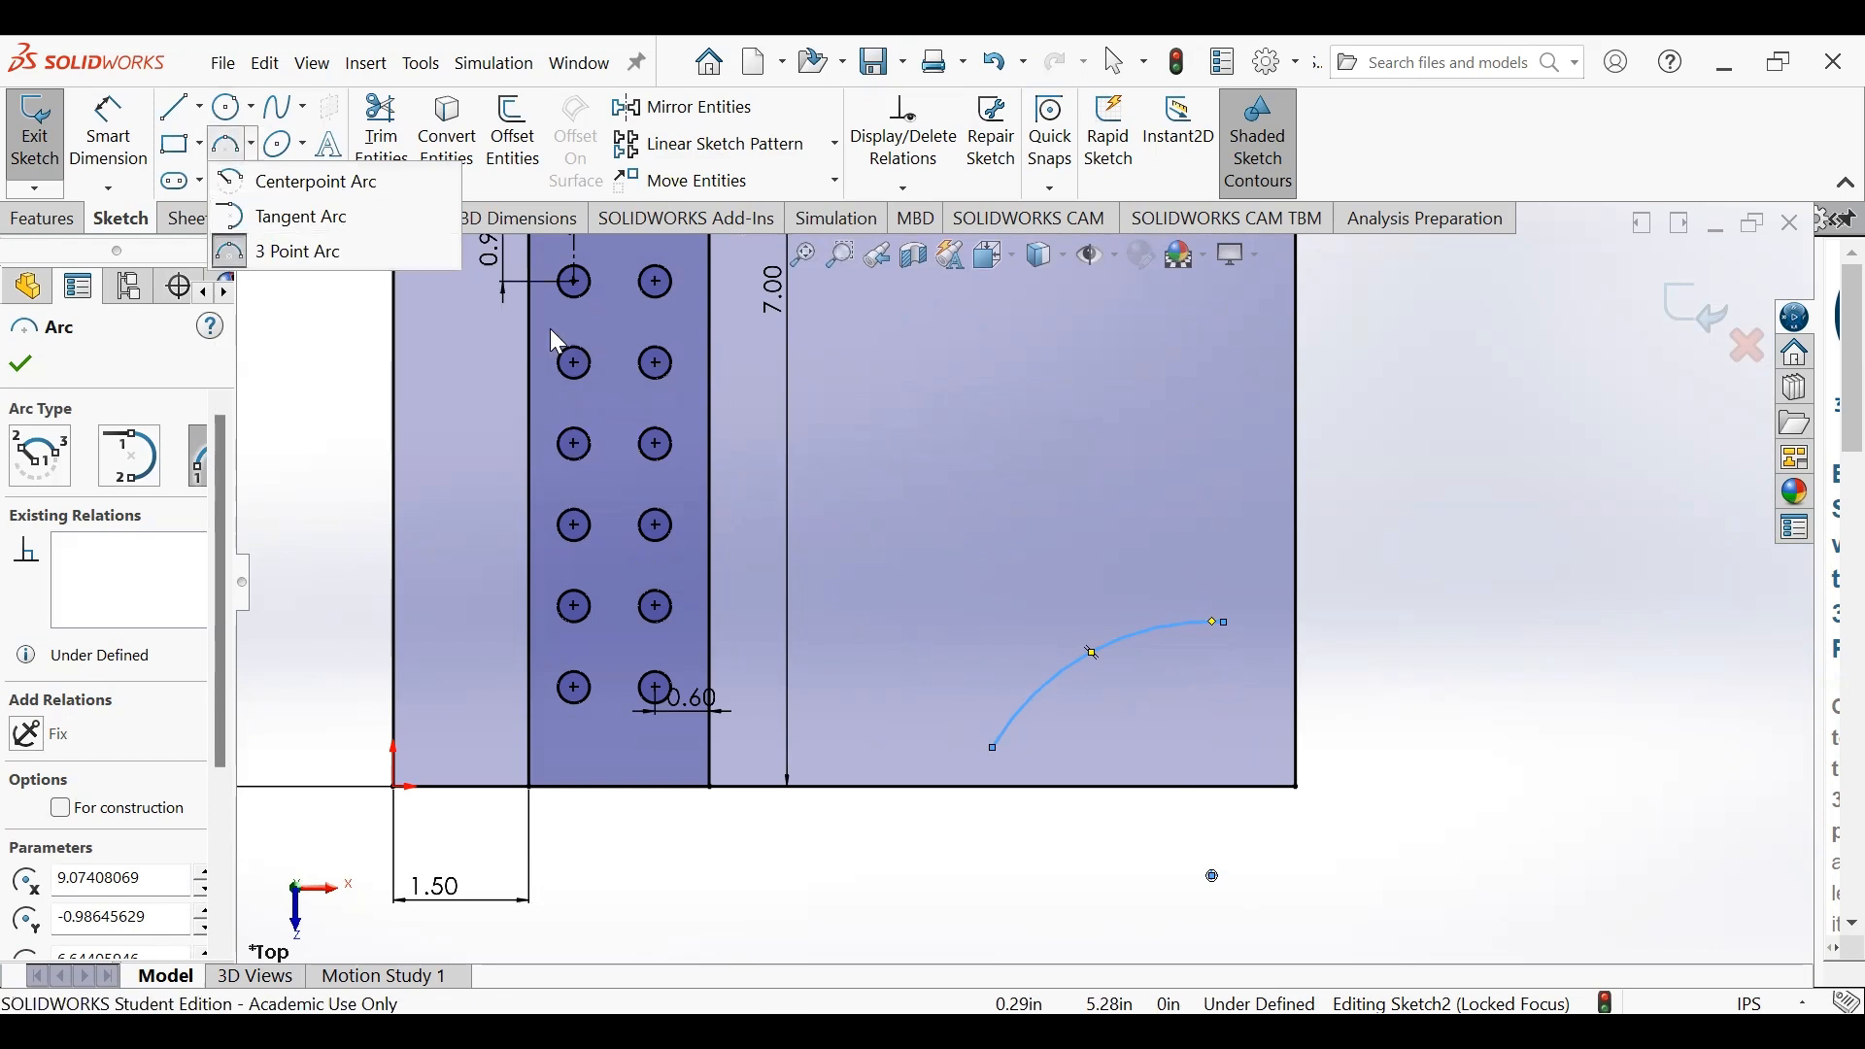
left_click(287, 216)
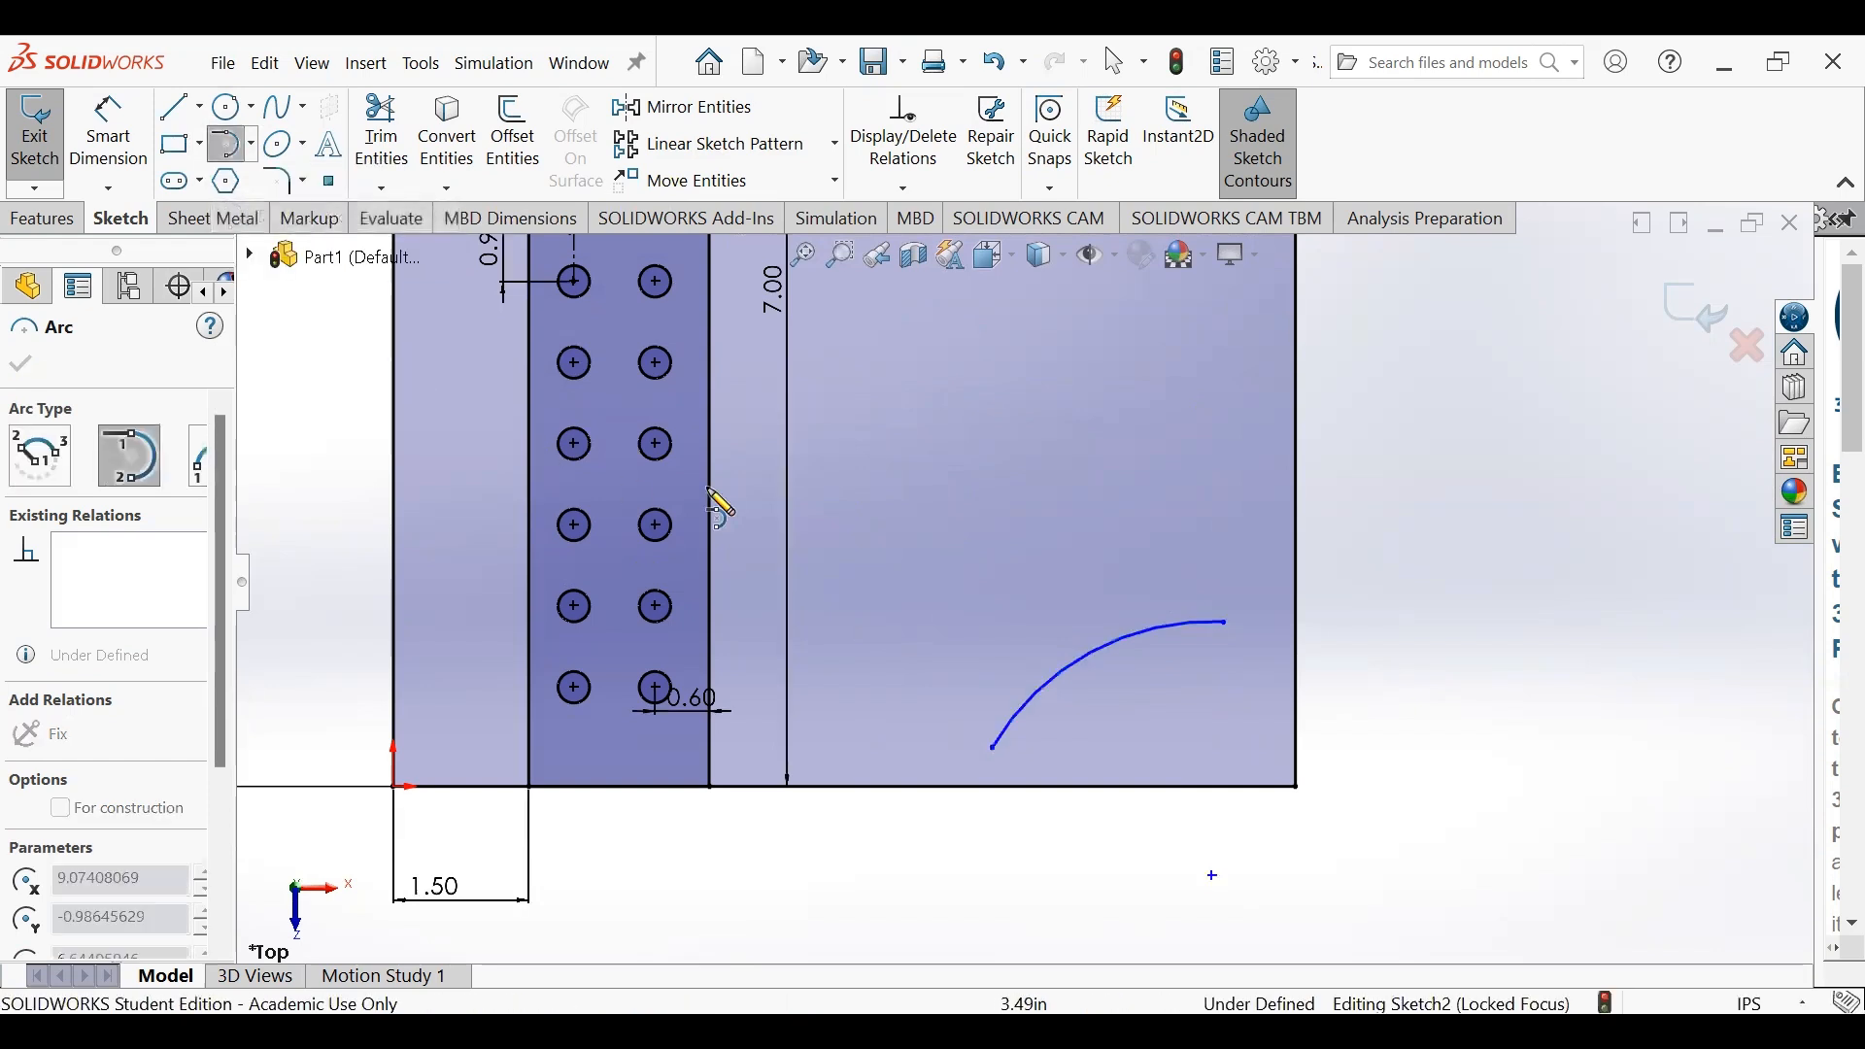
left_click(711, 787)
left_click(1307, 808)
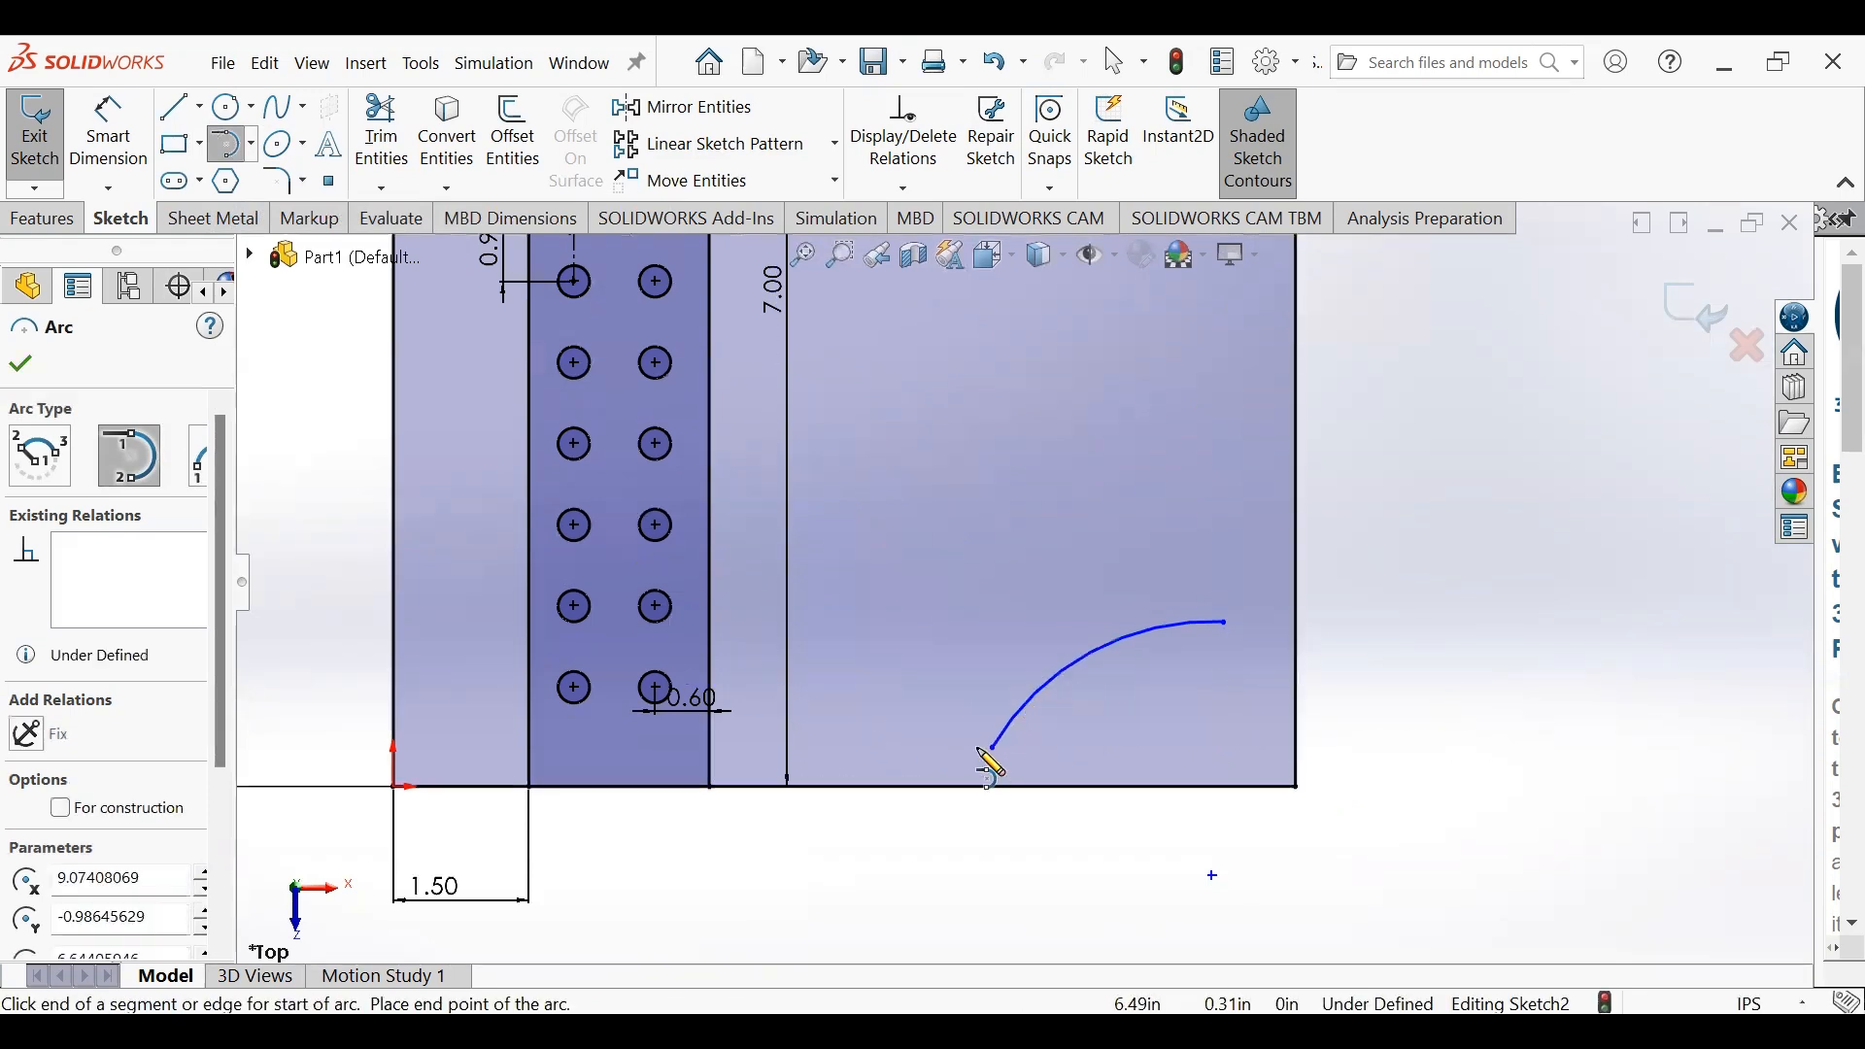
scroll(800, 646, "up", 2)
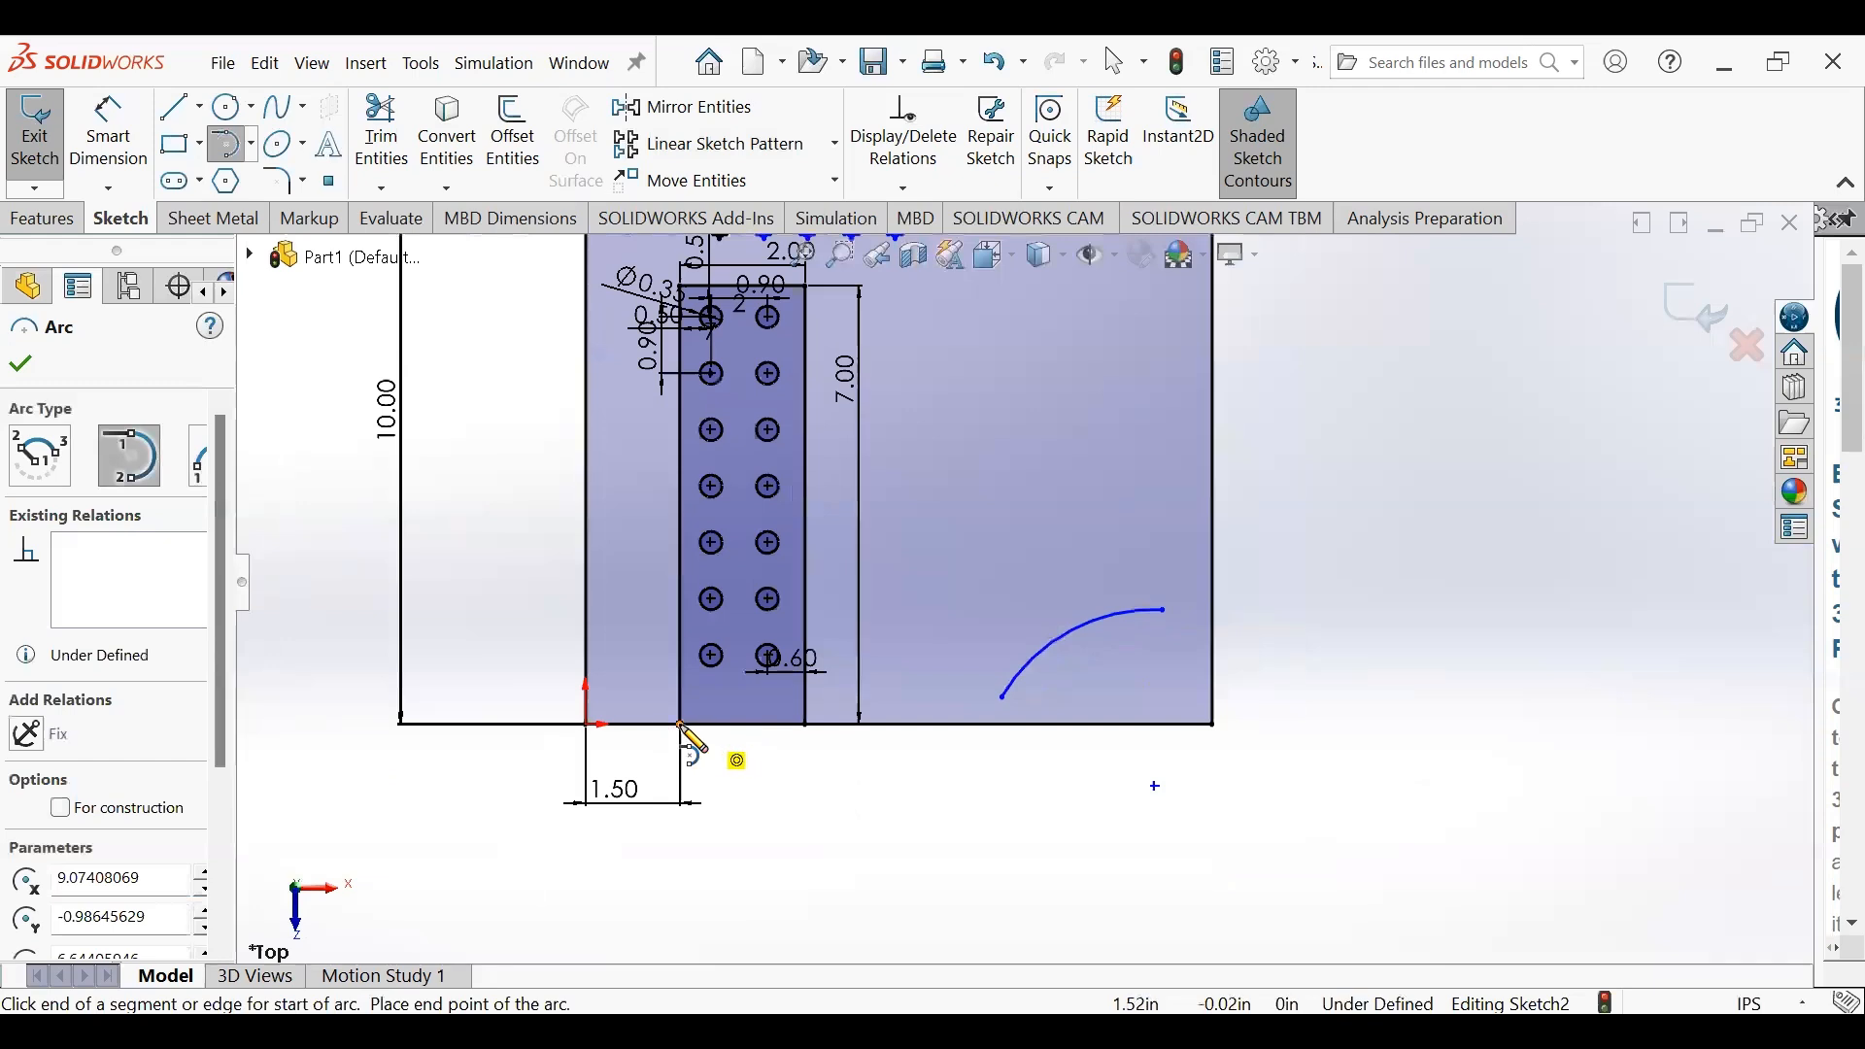
left_click(680, 723)
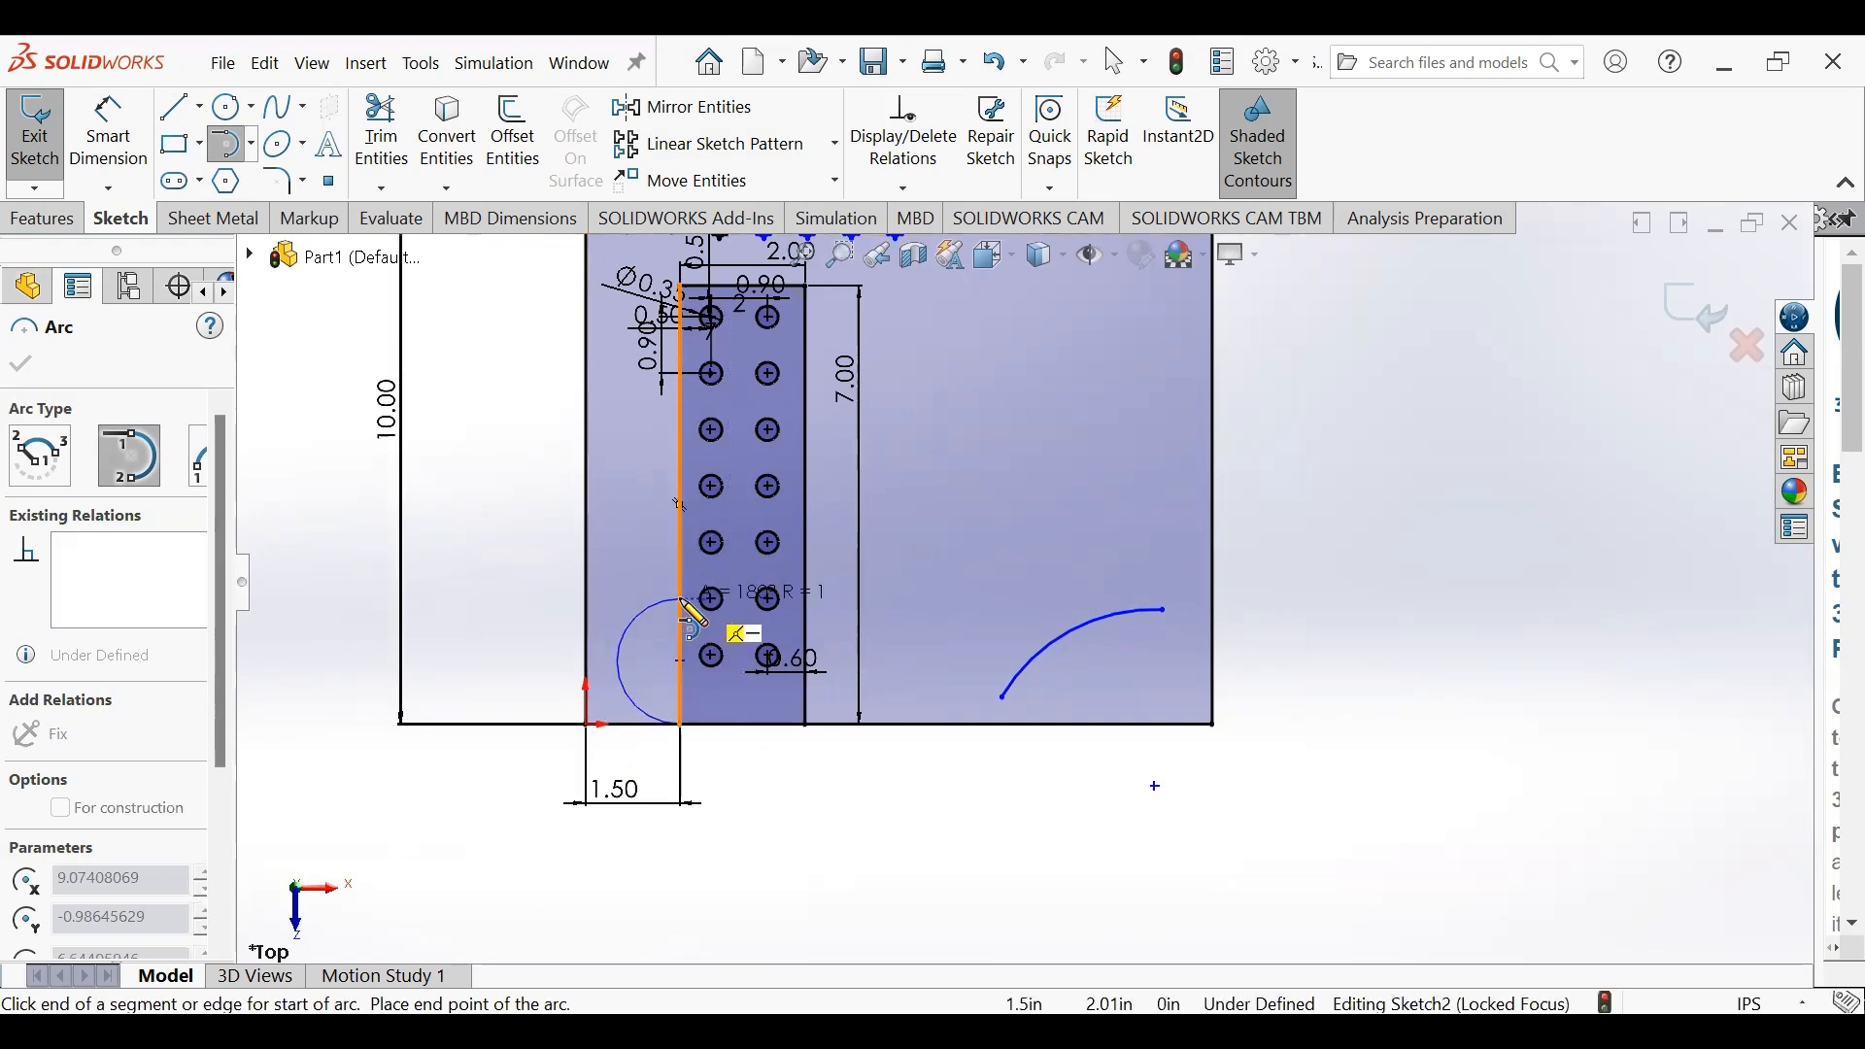
scroll(719, 680, "up", 1)
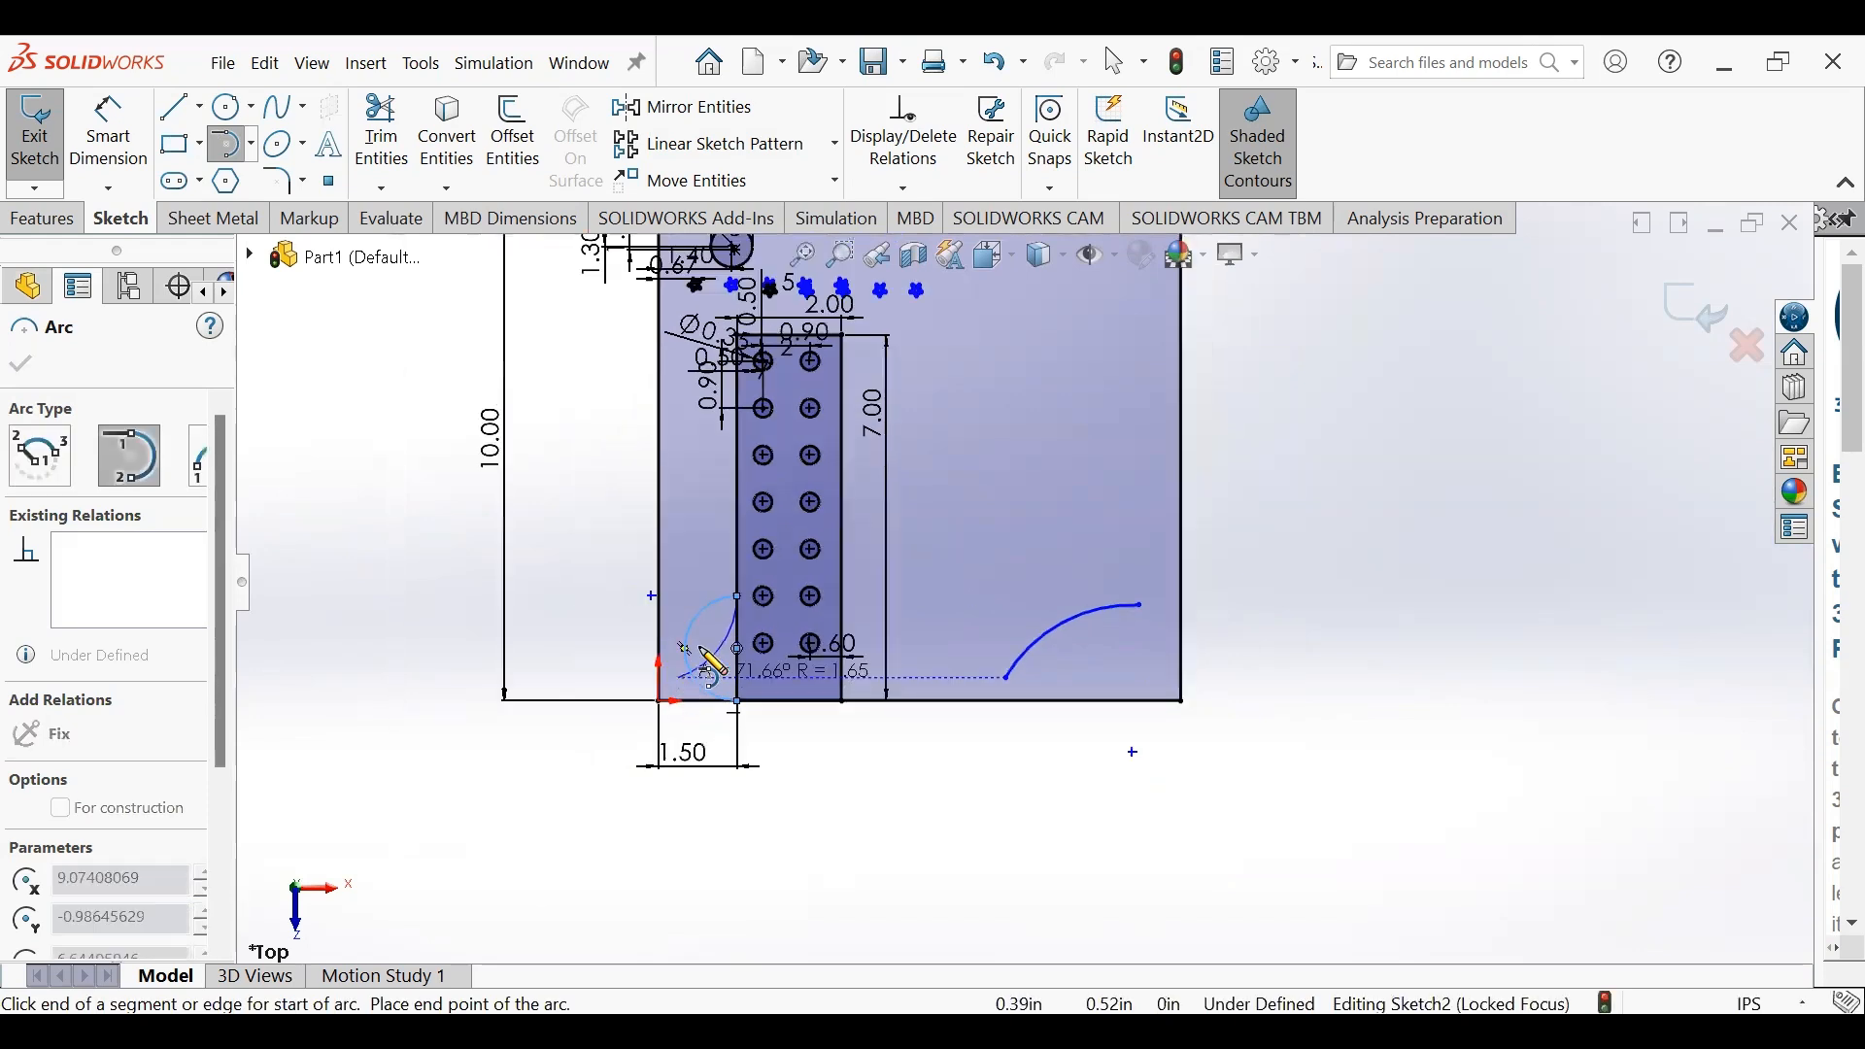
scroll(751, 646, "down", 4)
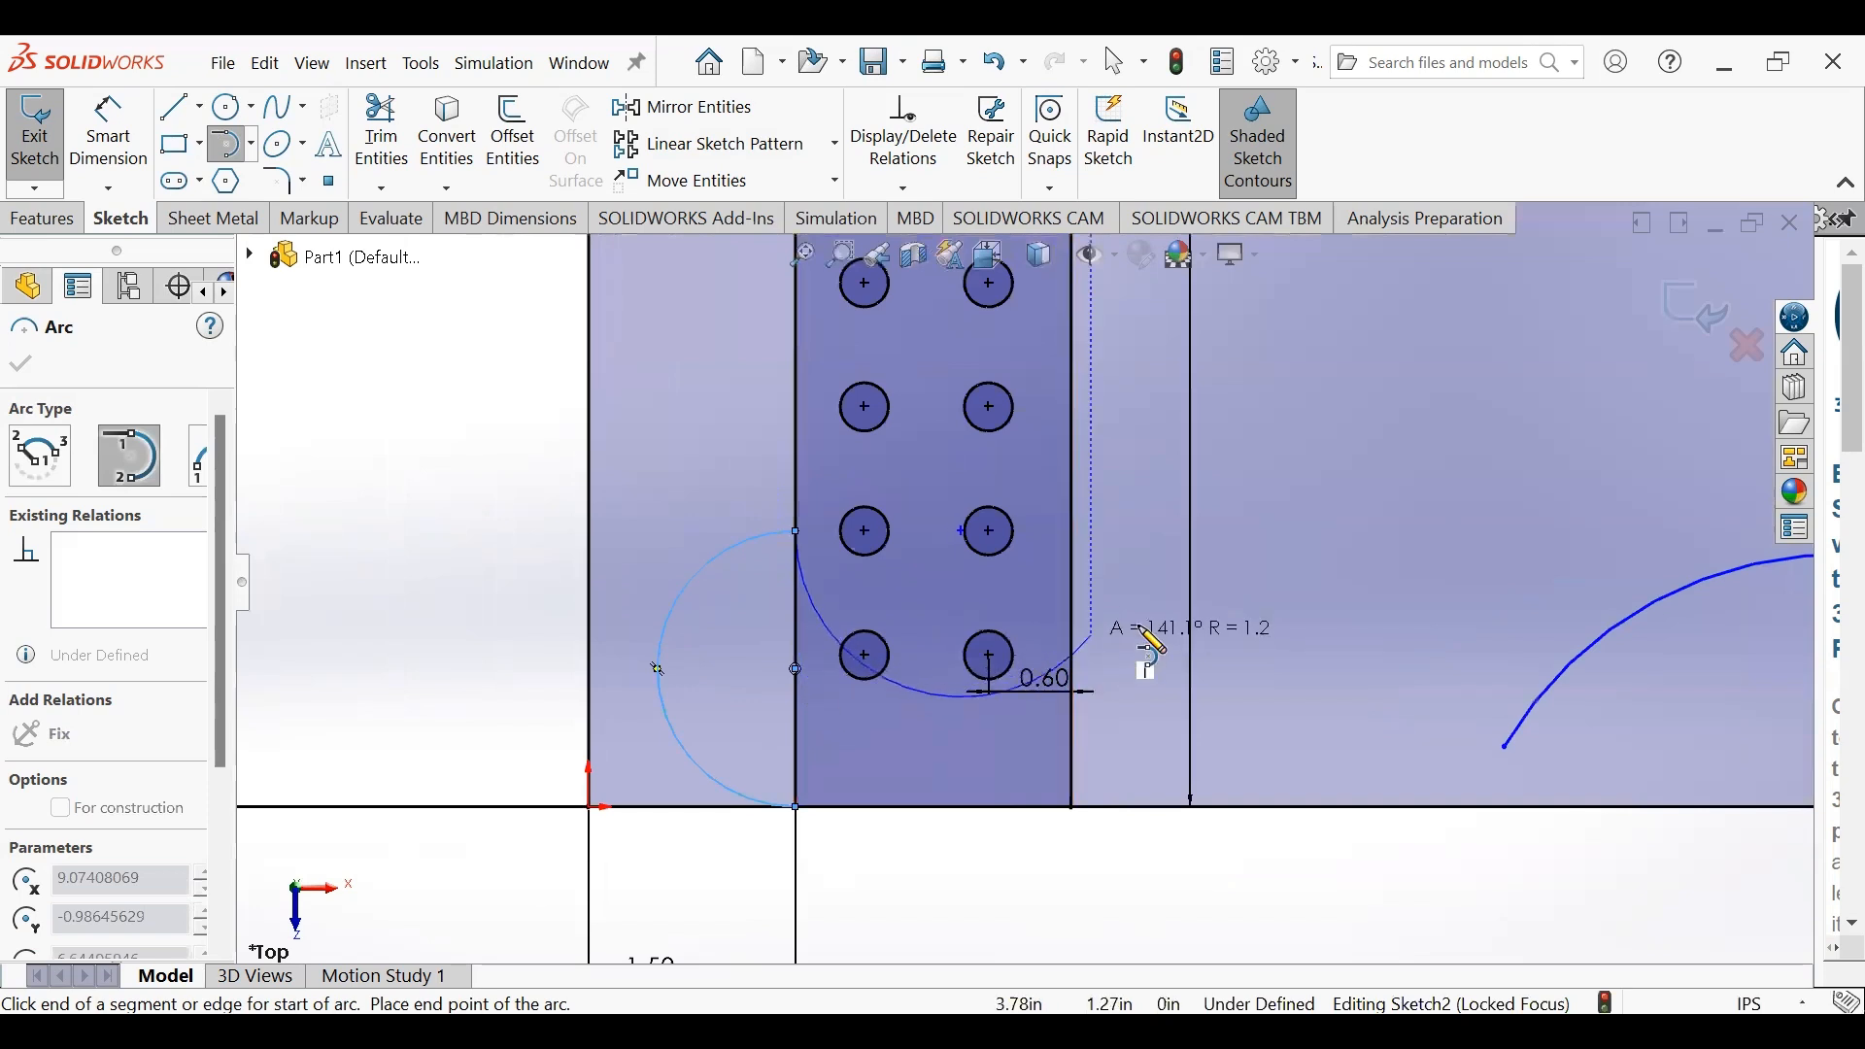
key("Escape")
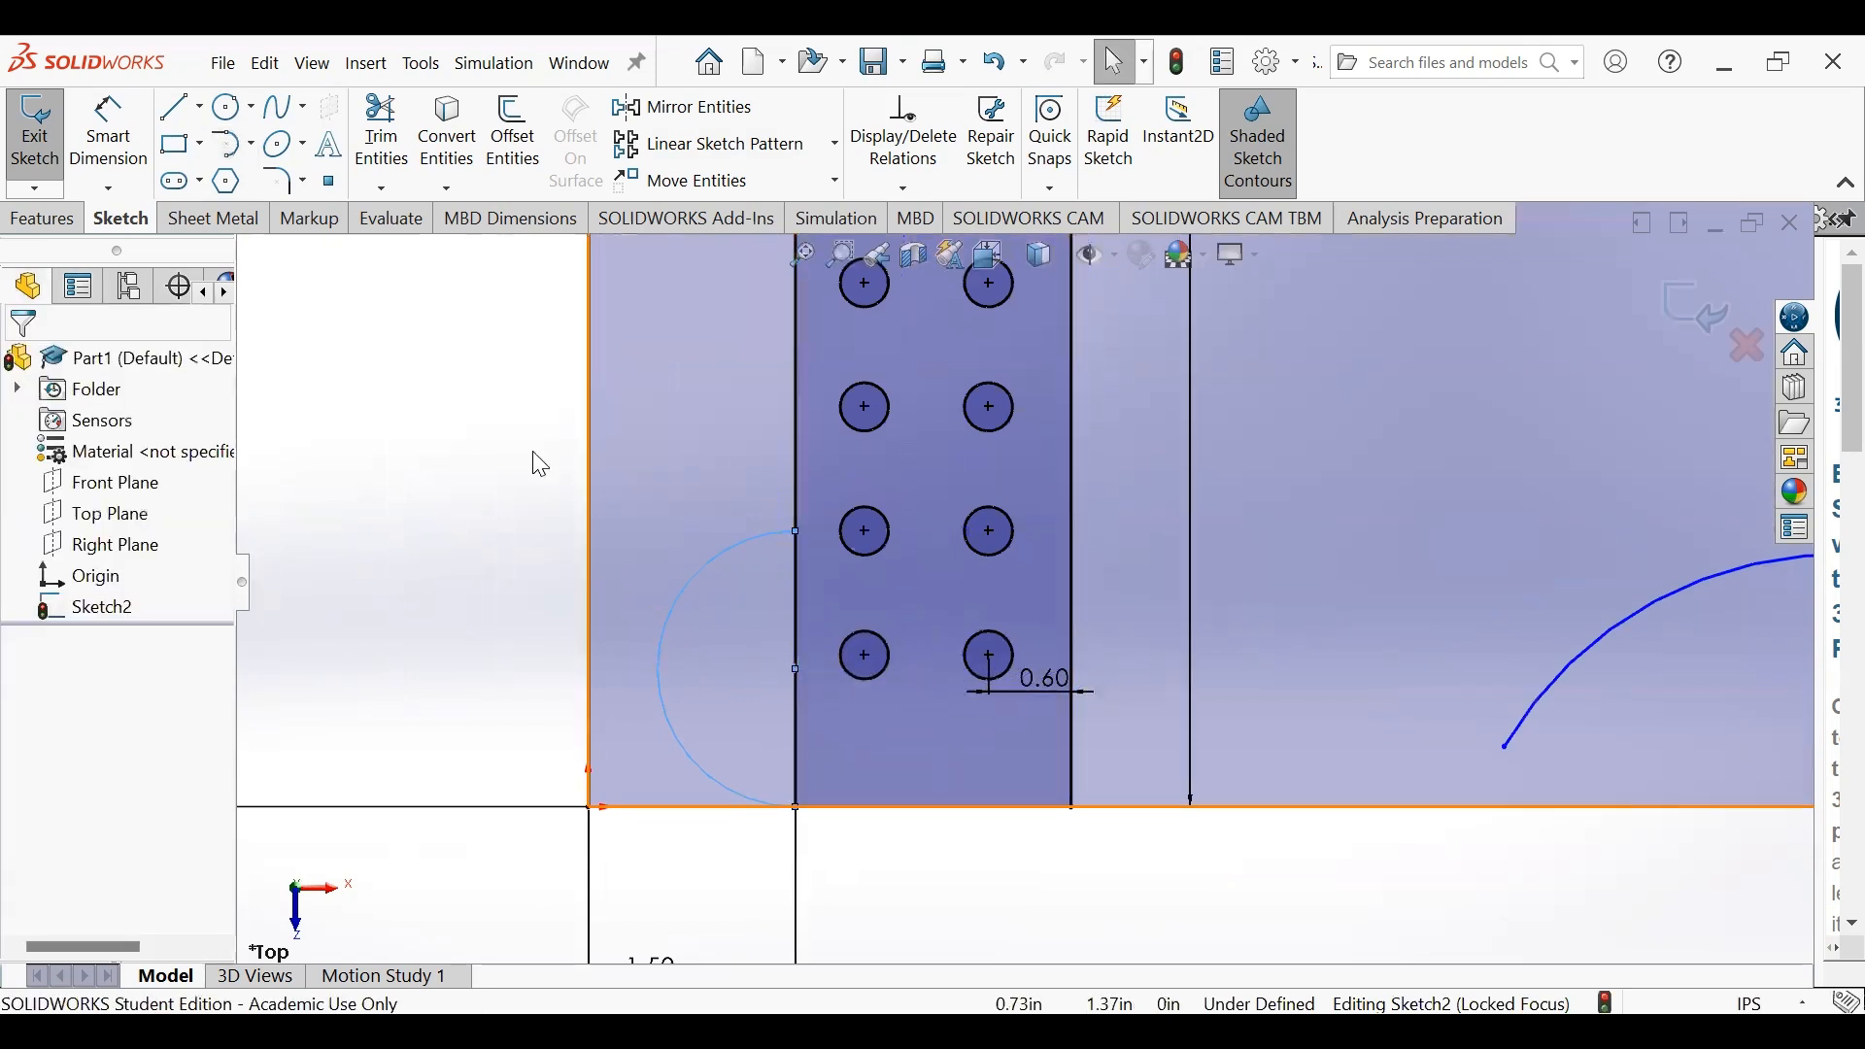
left_click(381, 131)
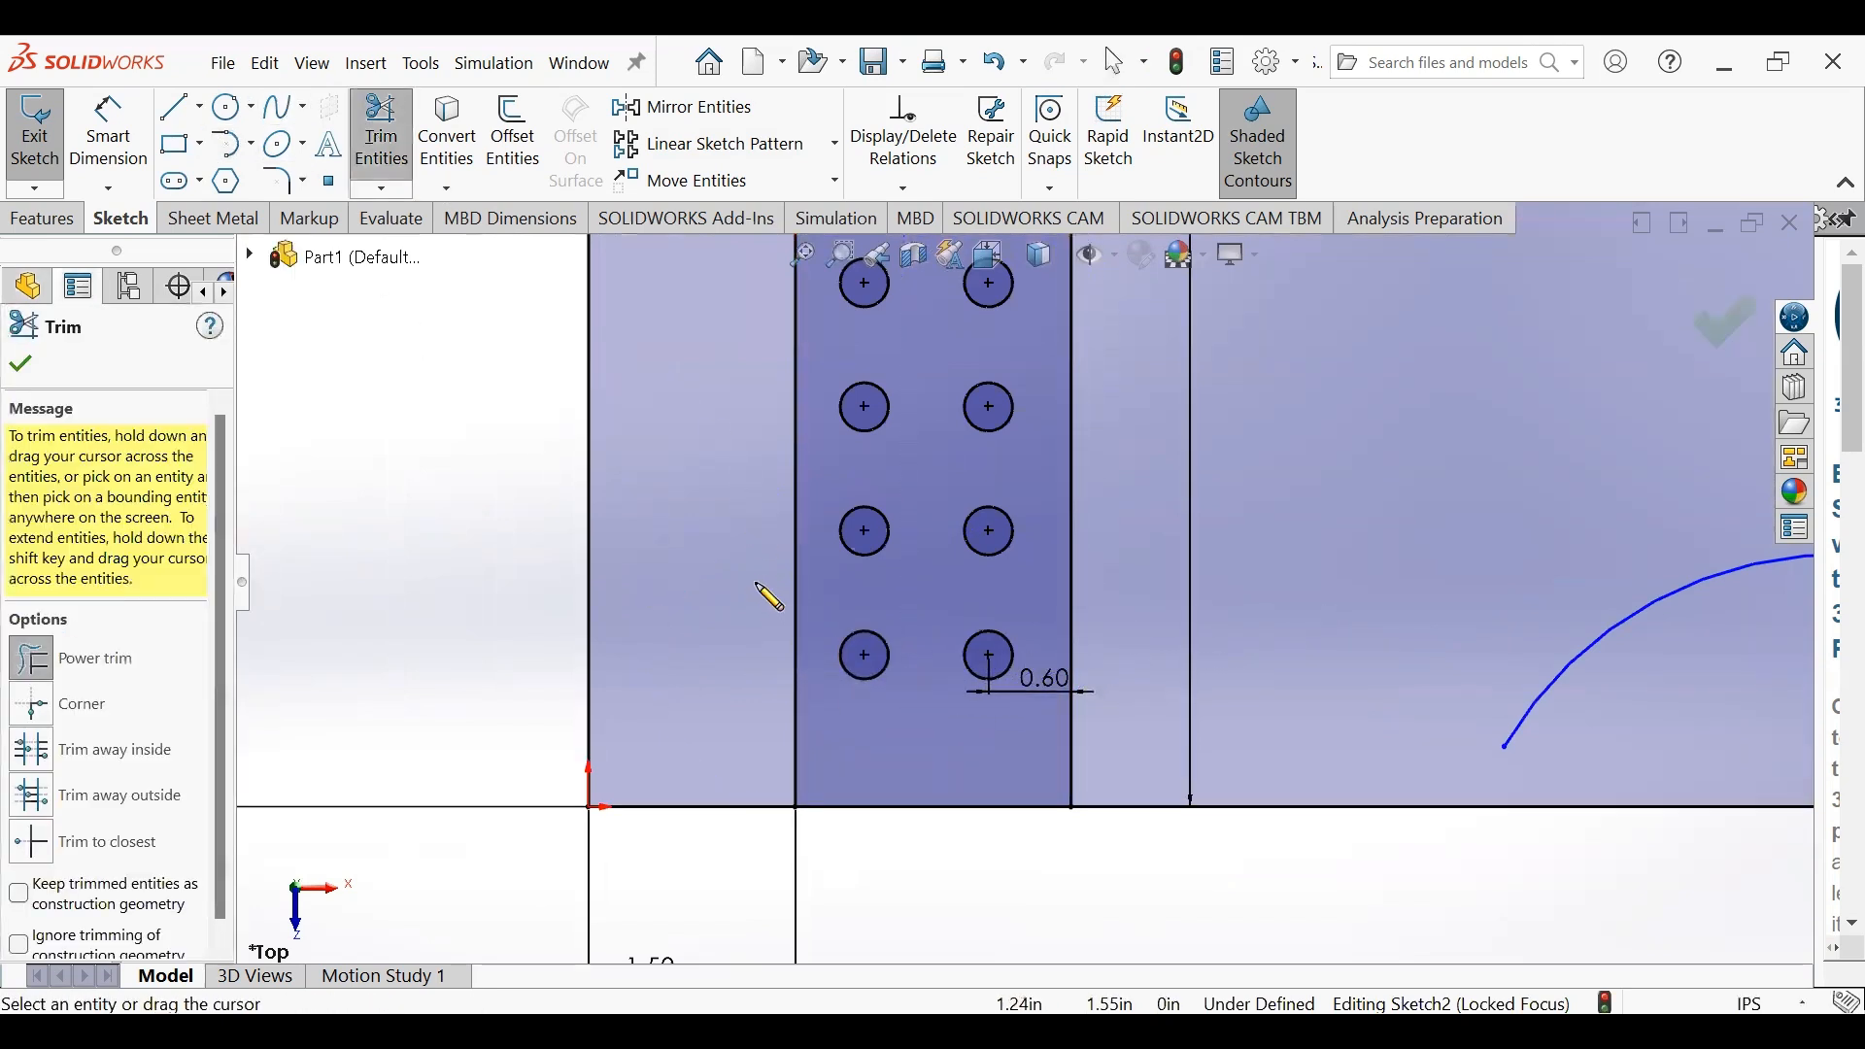
- Dimension the horizontal distance from the three-point arc's center to the square's lower-right corner
scroll(1496, 608, "up", 3)
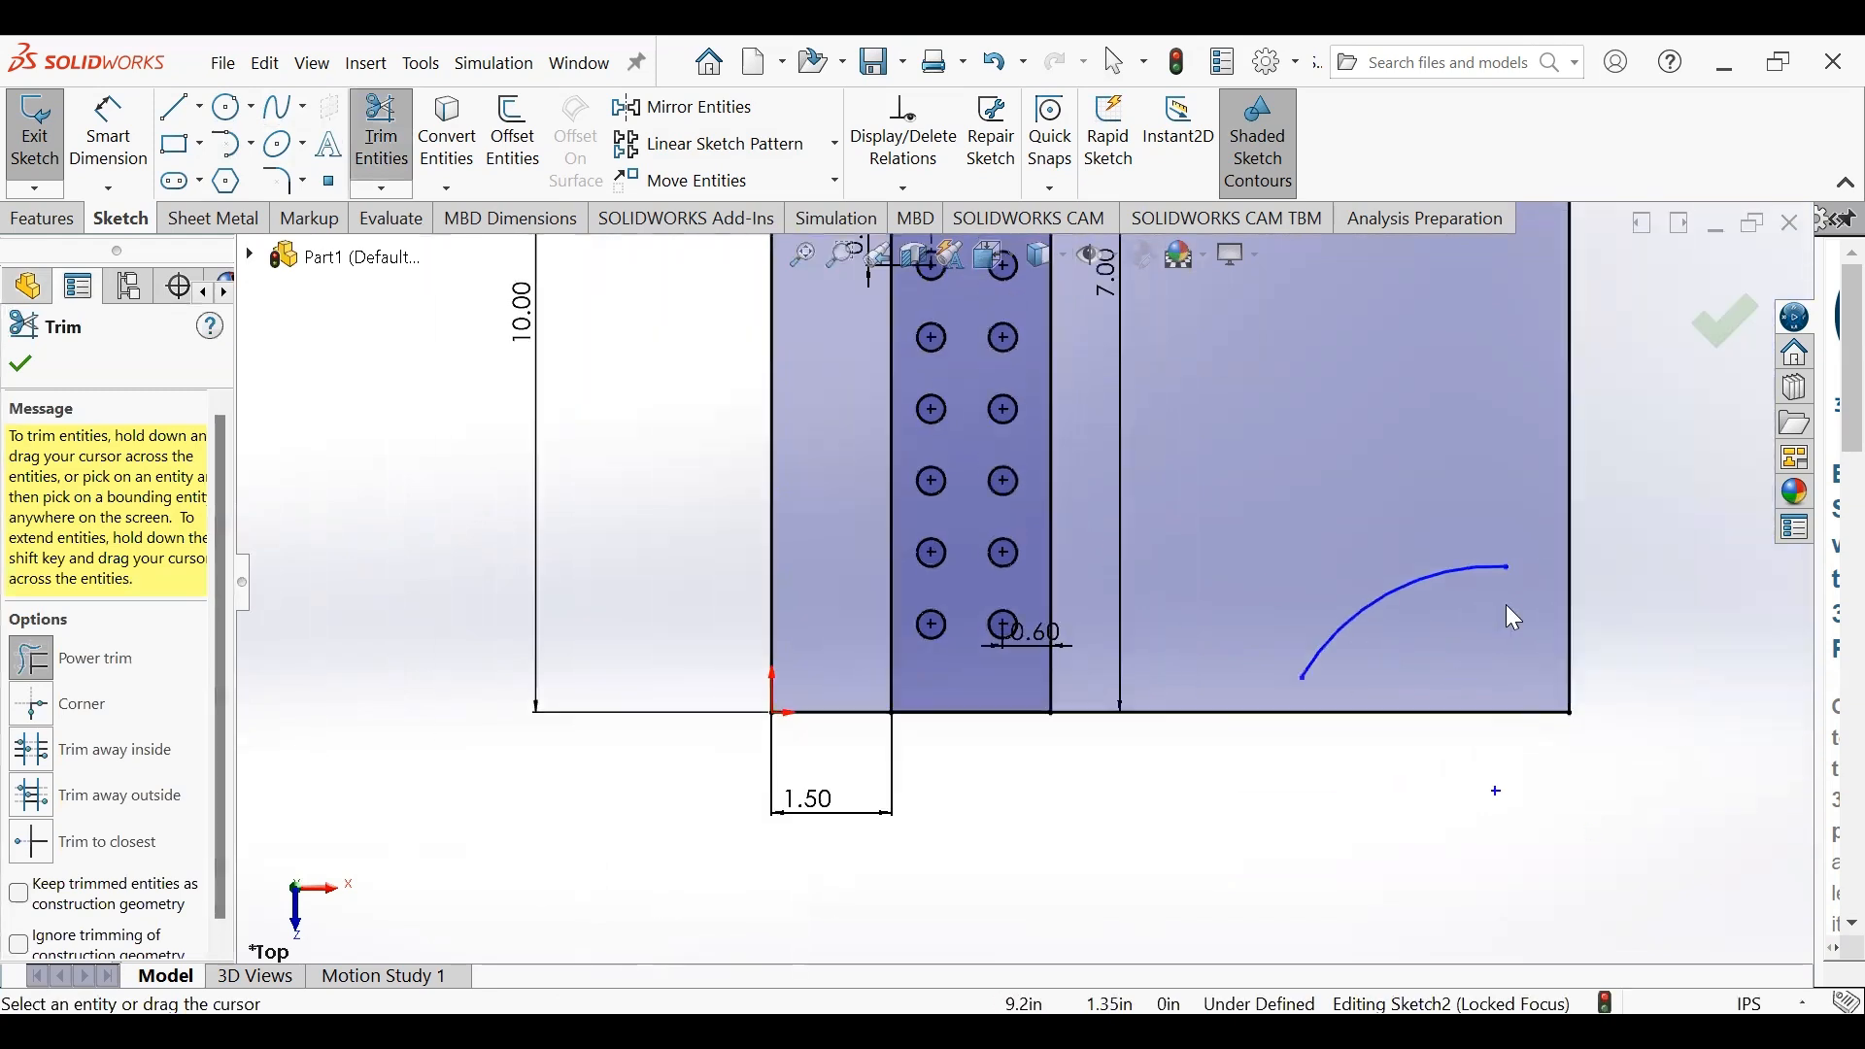
left_click(136, 141)
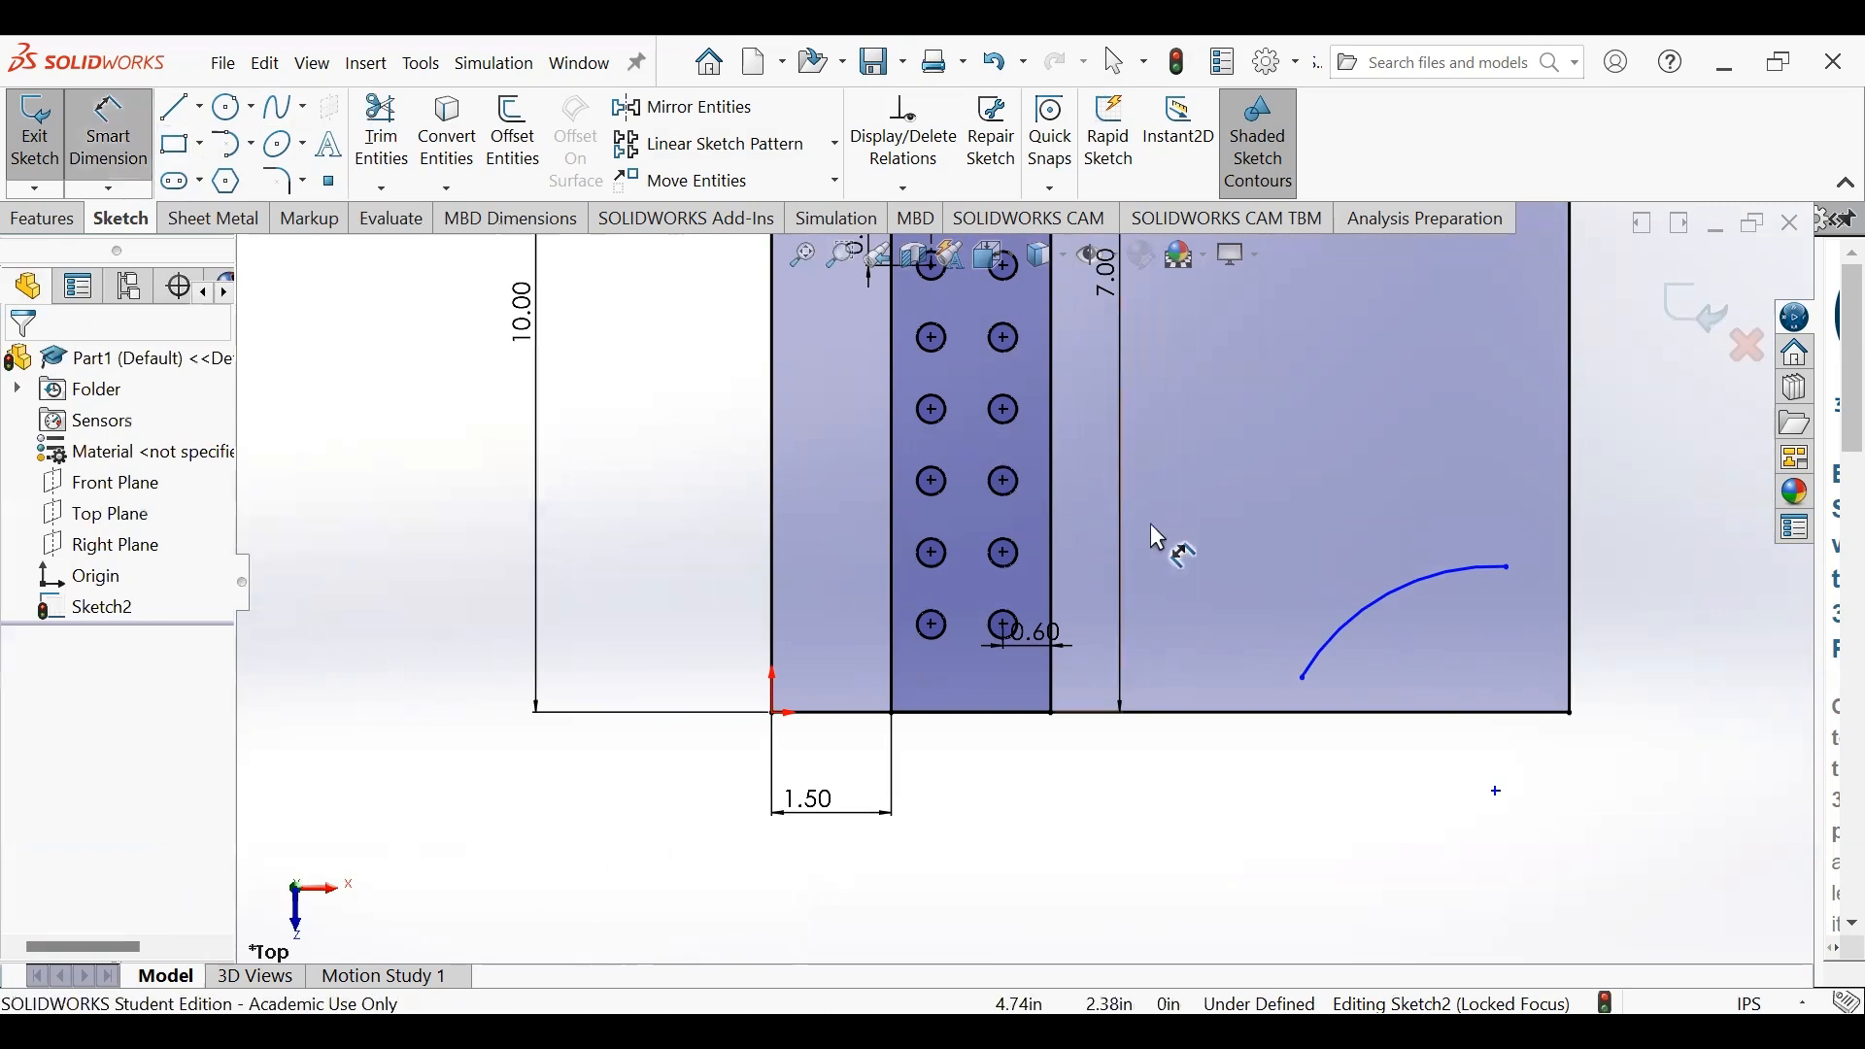
left_click(1497, 792)
left_click(1572, 715)
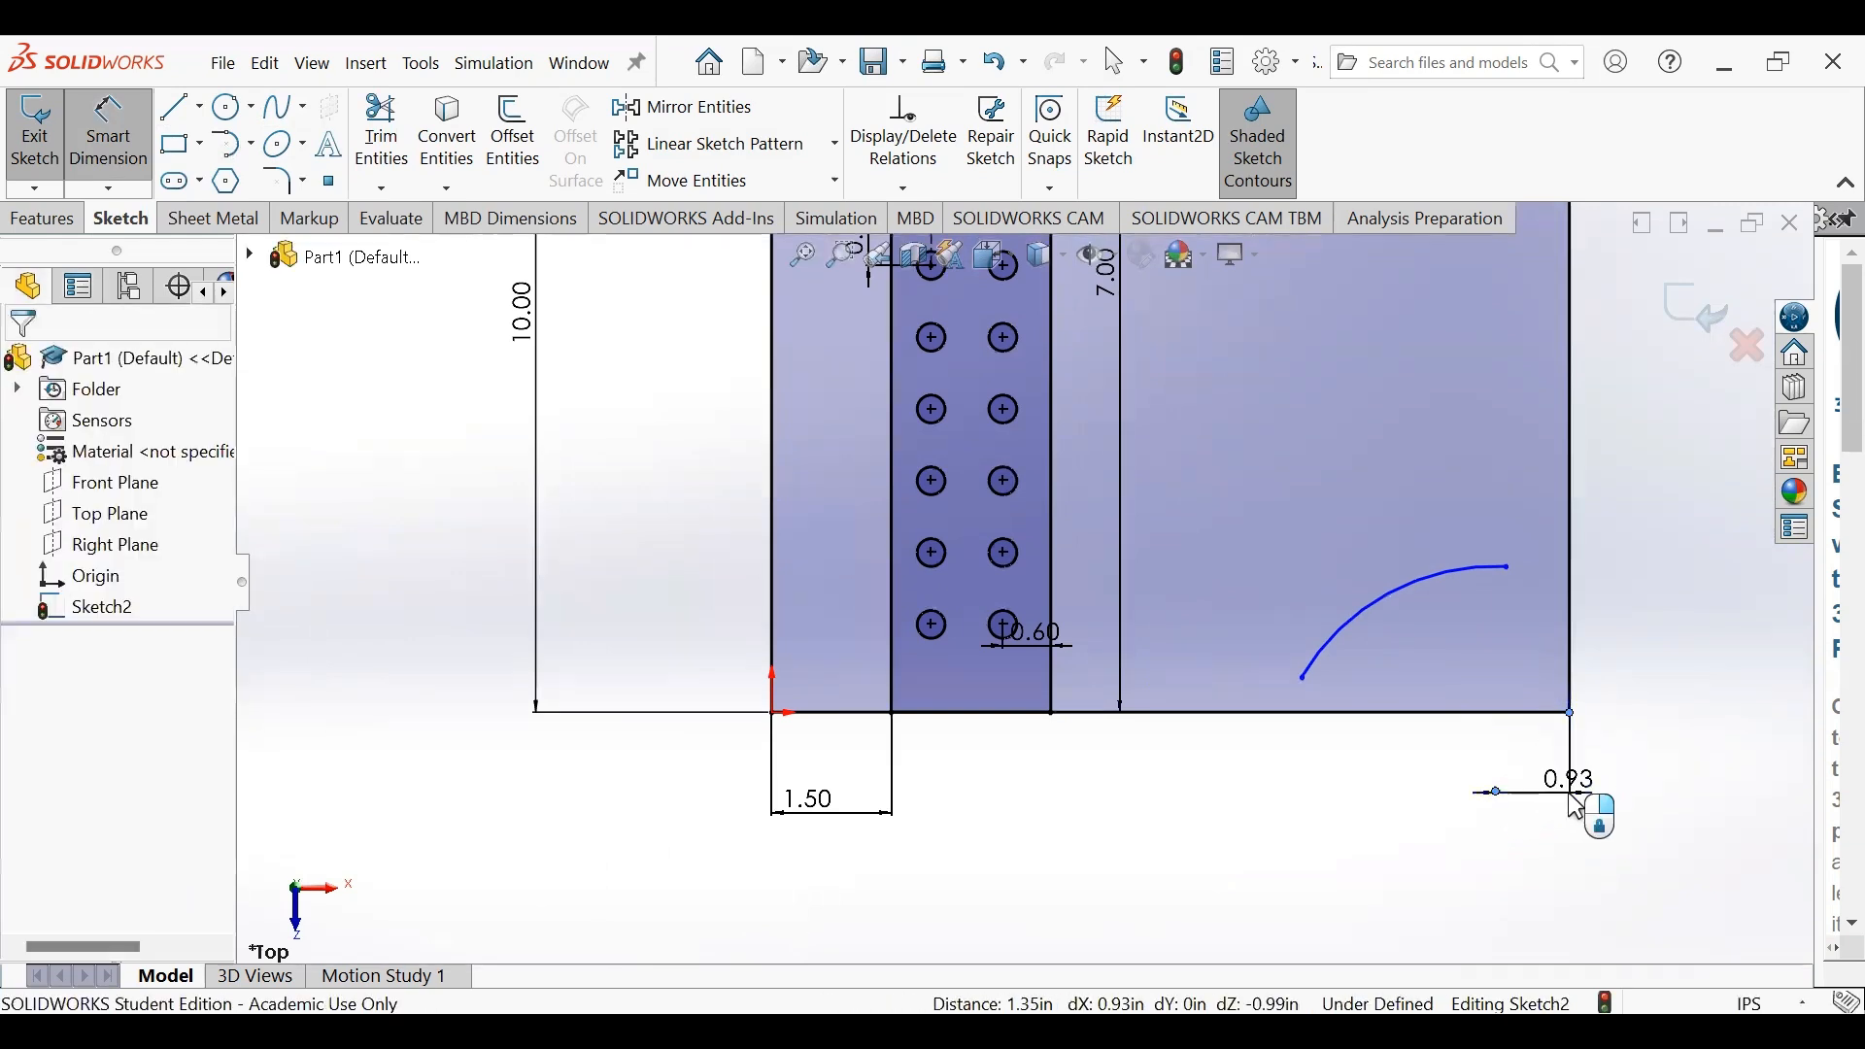
left_click(1576, 807)
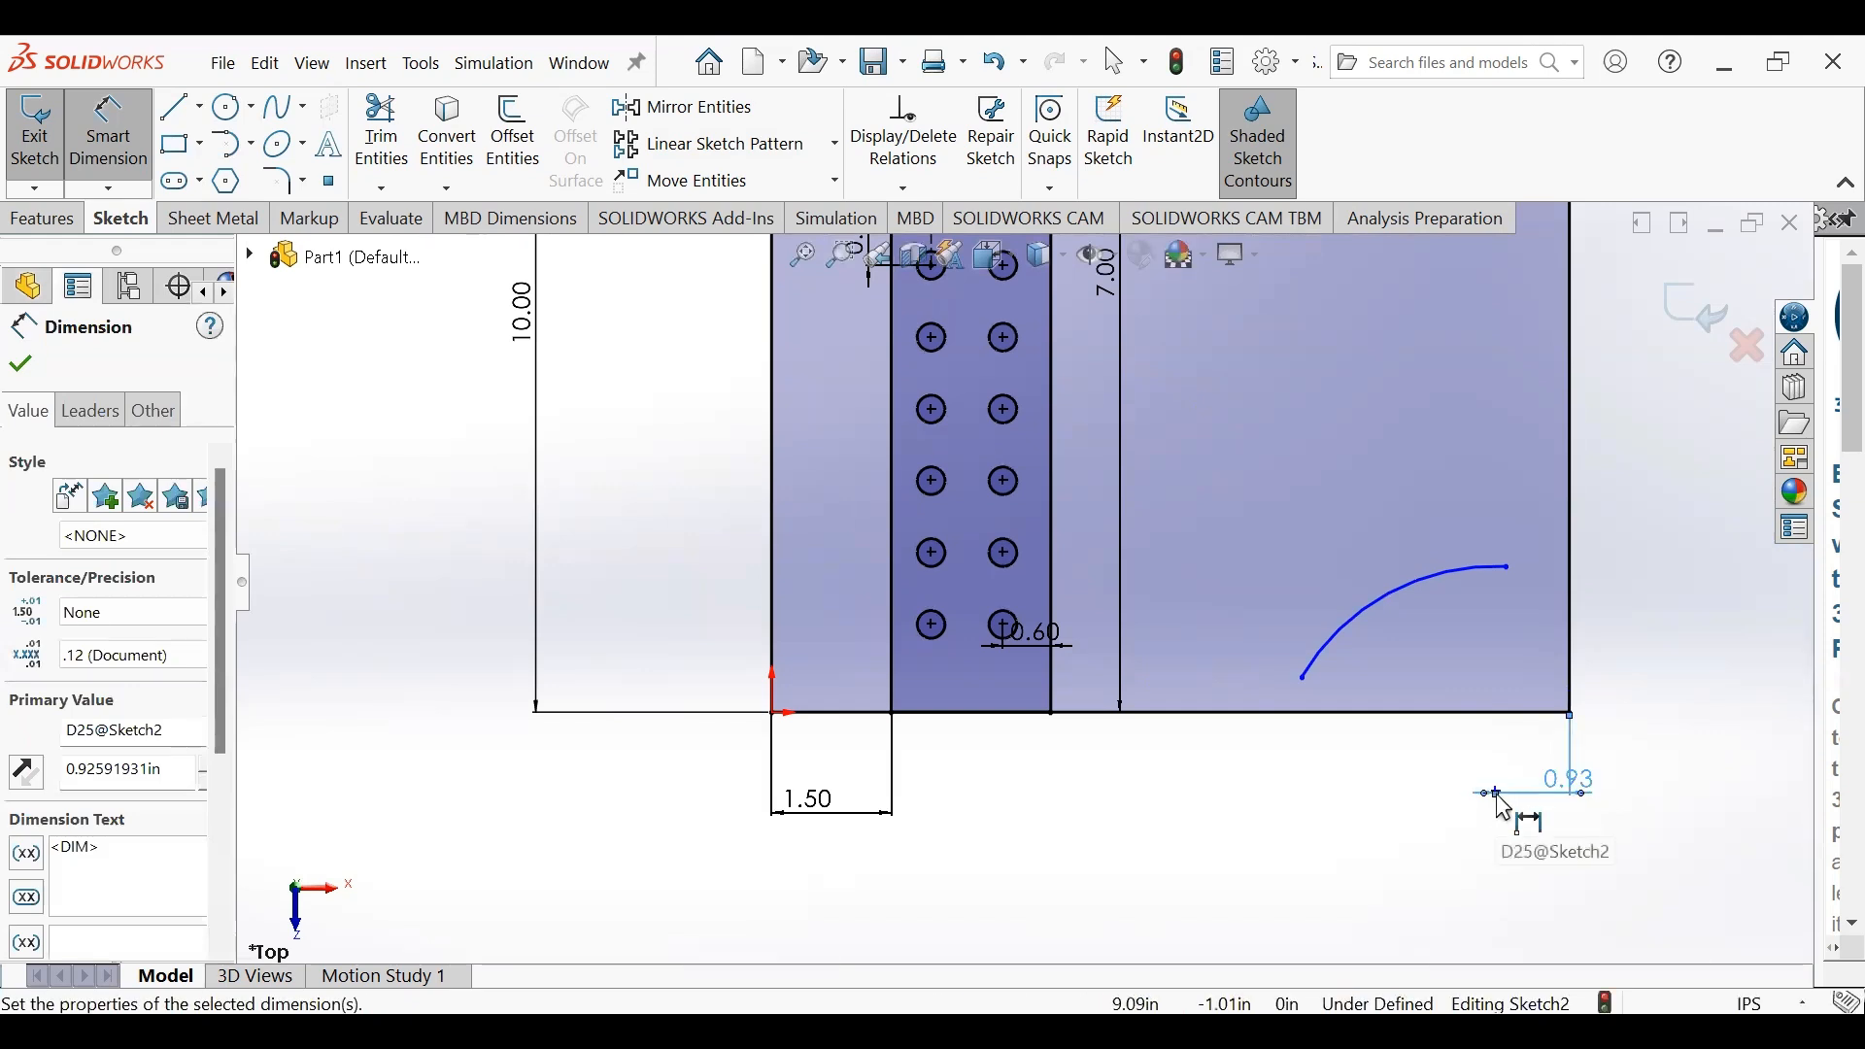
key("Escape")
key("Escape")
key("Escape")
left_click(1465, 699)
right_click_drag(1465, 699, 1482, 582)
left_click(1494, 792)
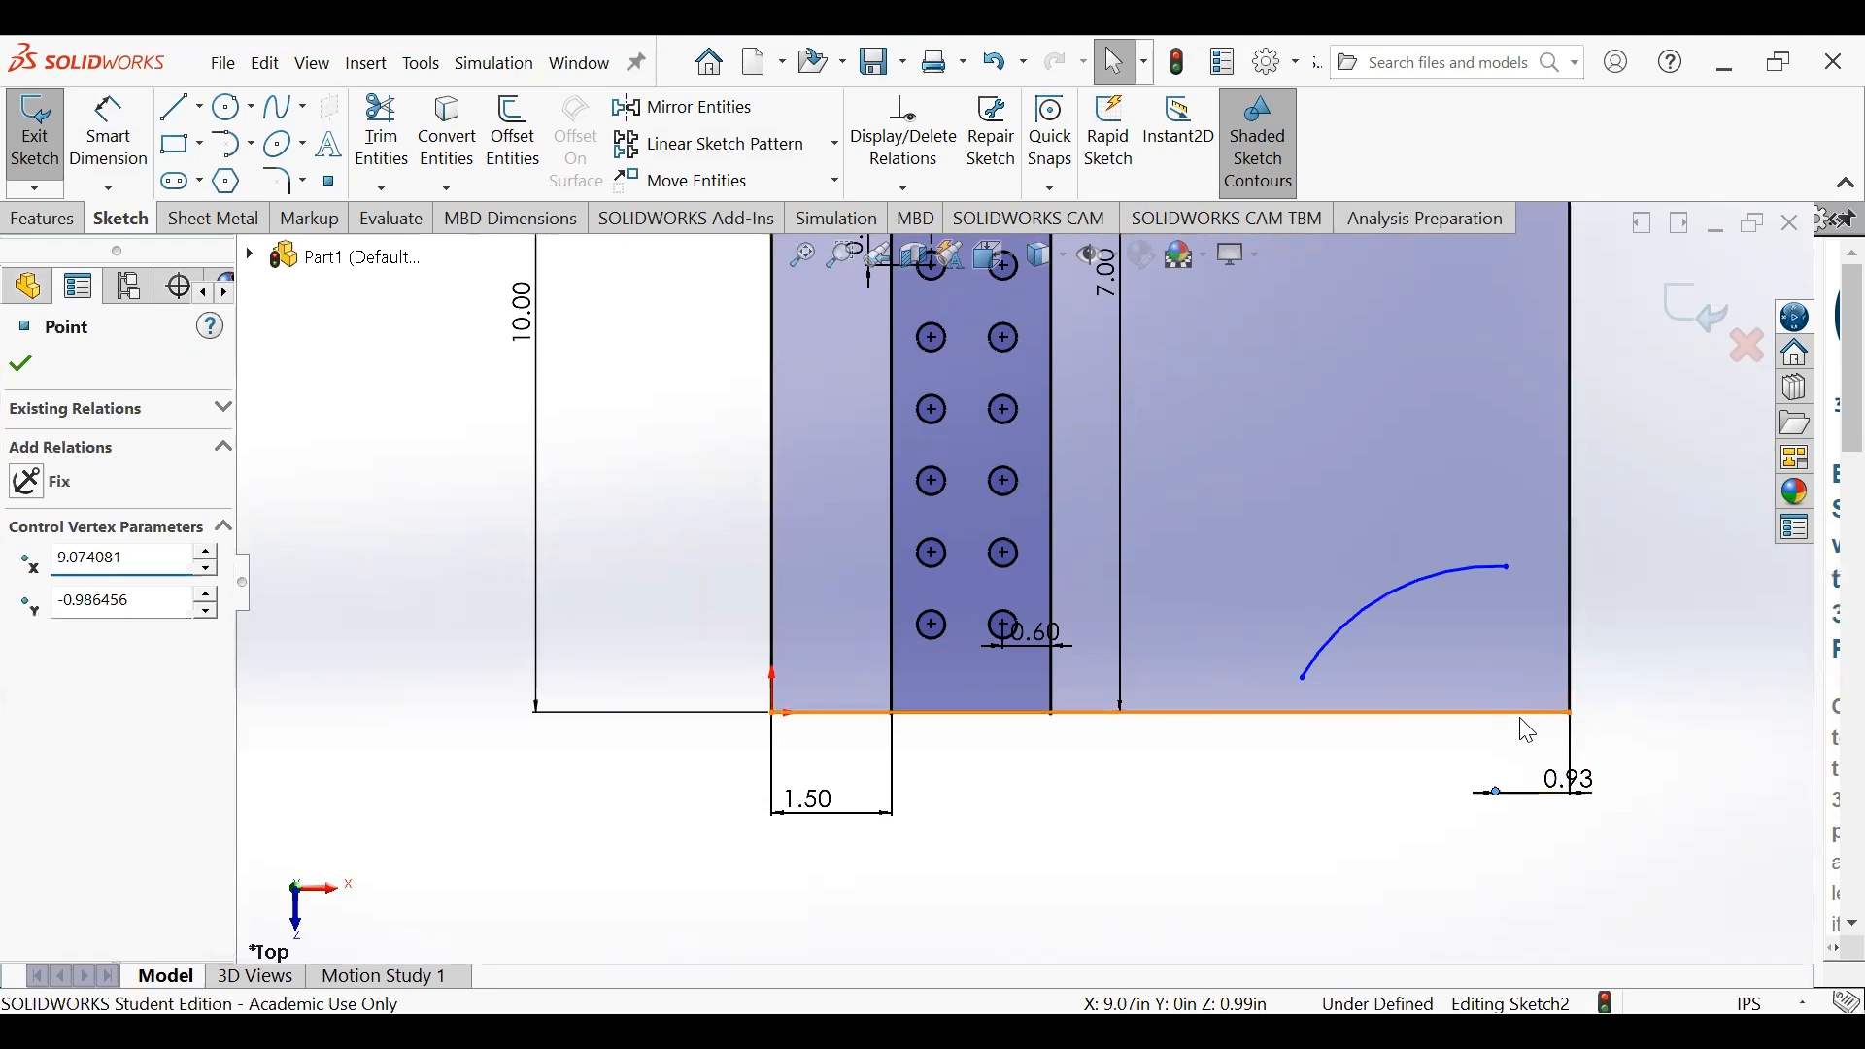
left_click(1529, 715)
left_click(445, 507)
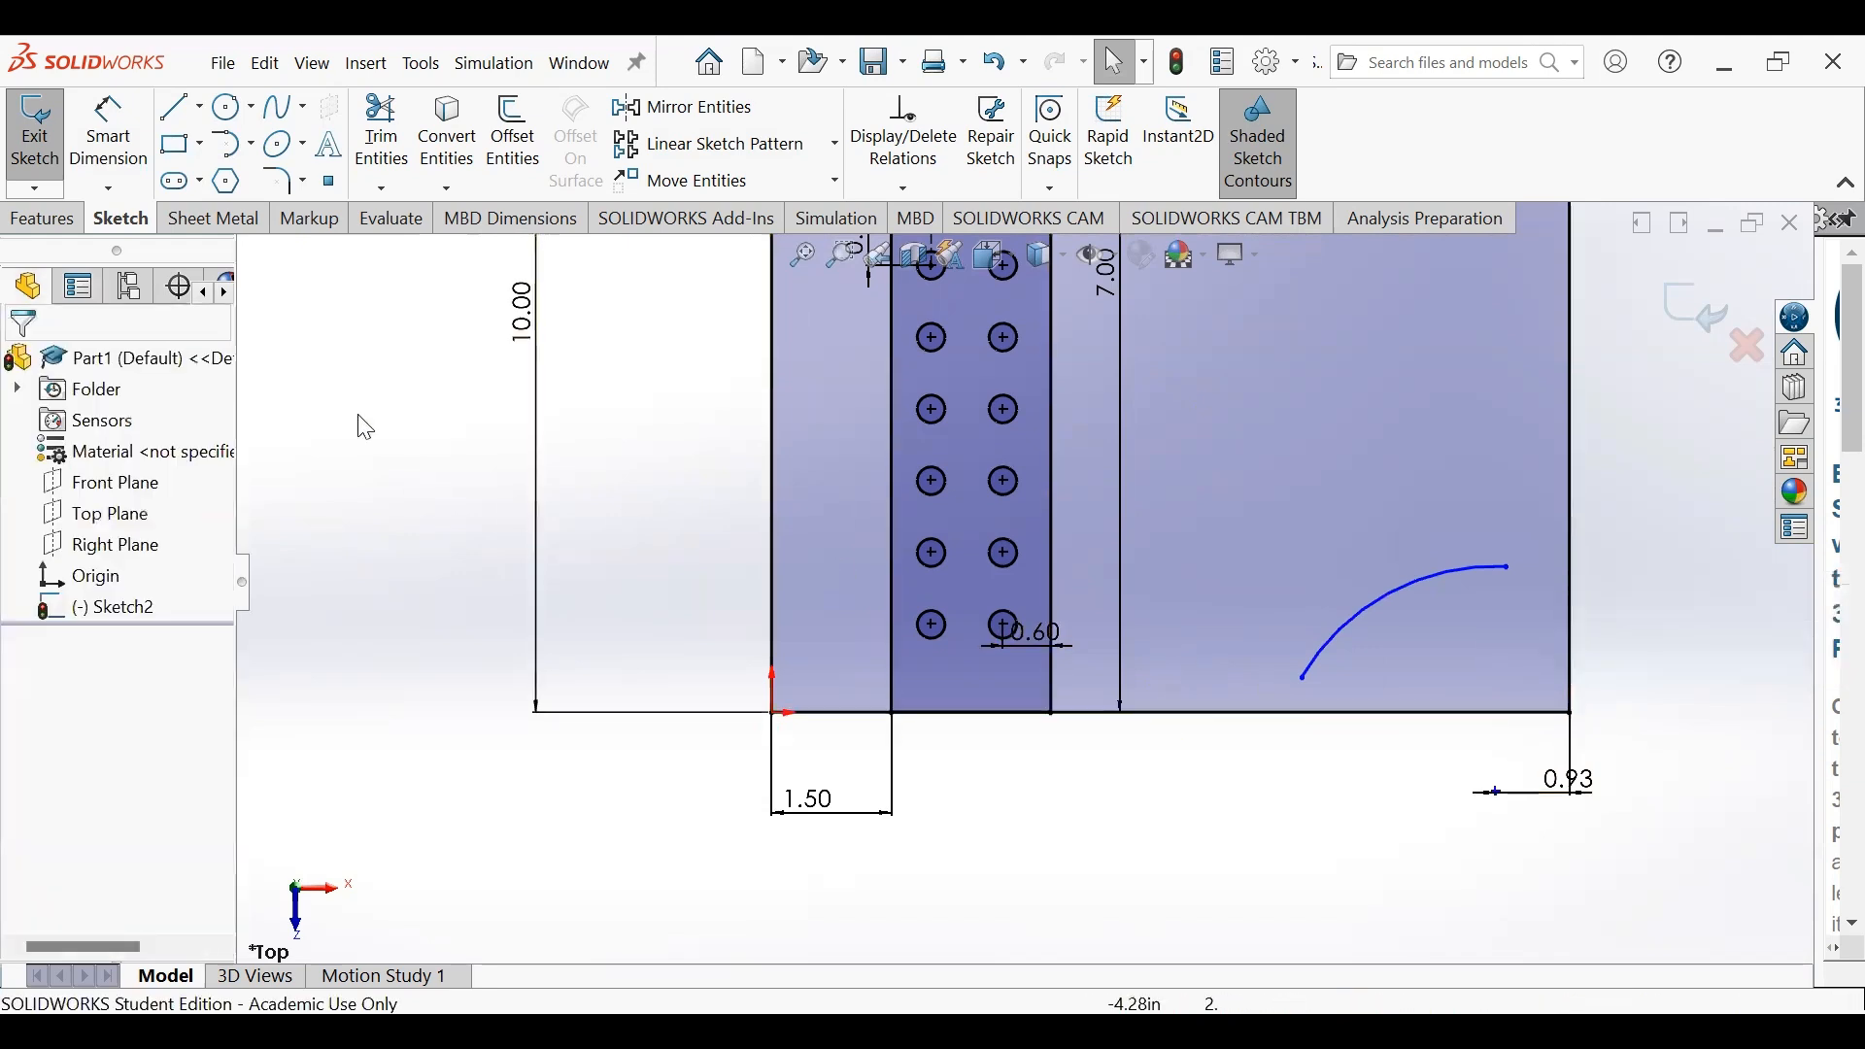
- Dimension the vertical distance from the three-point arc's center to the square's lower-right corner, keeping the drawn value
left_click(109, 136)
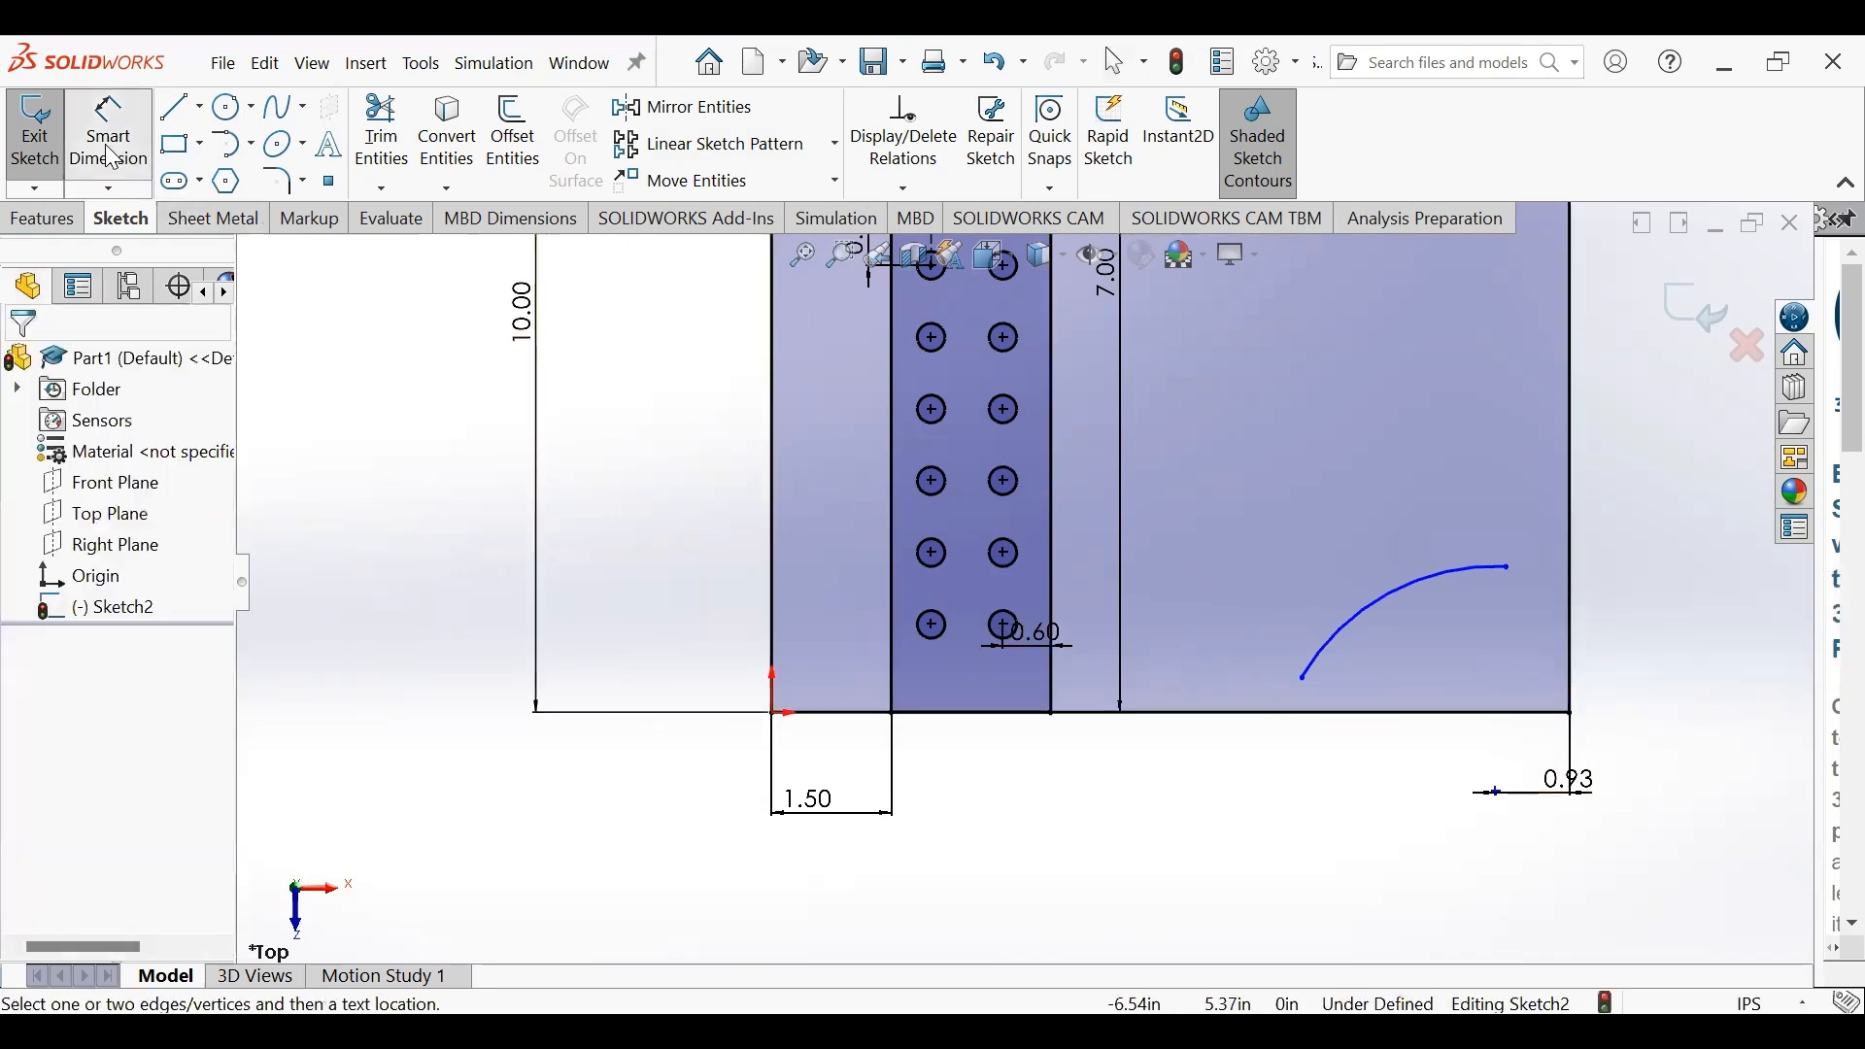
left_click(1495, 793)
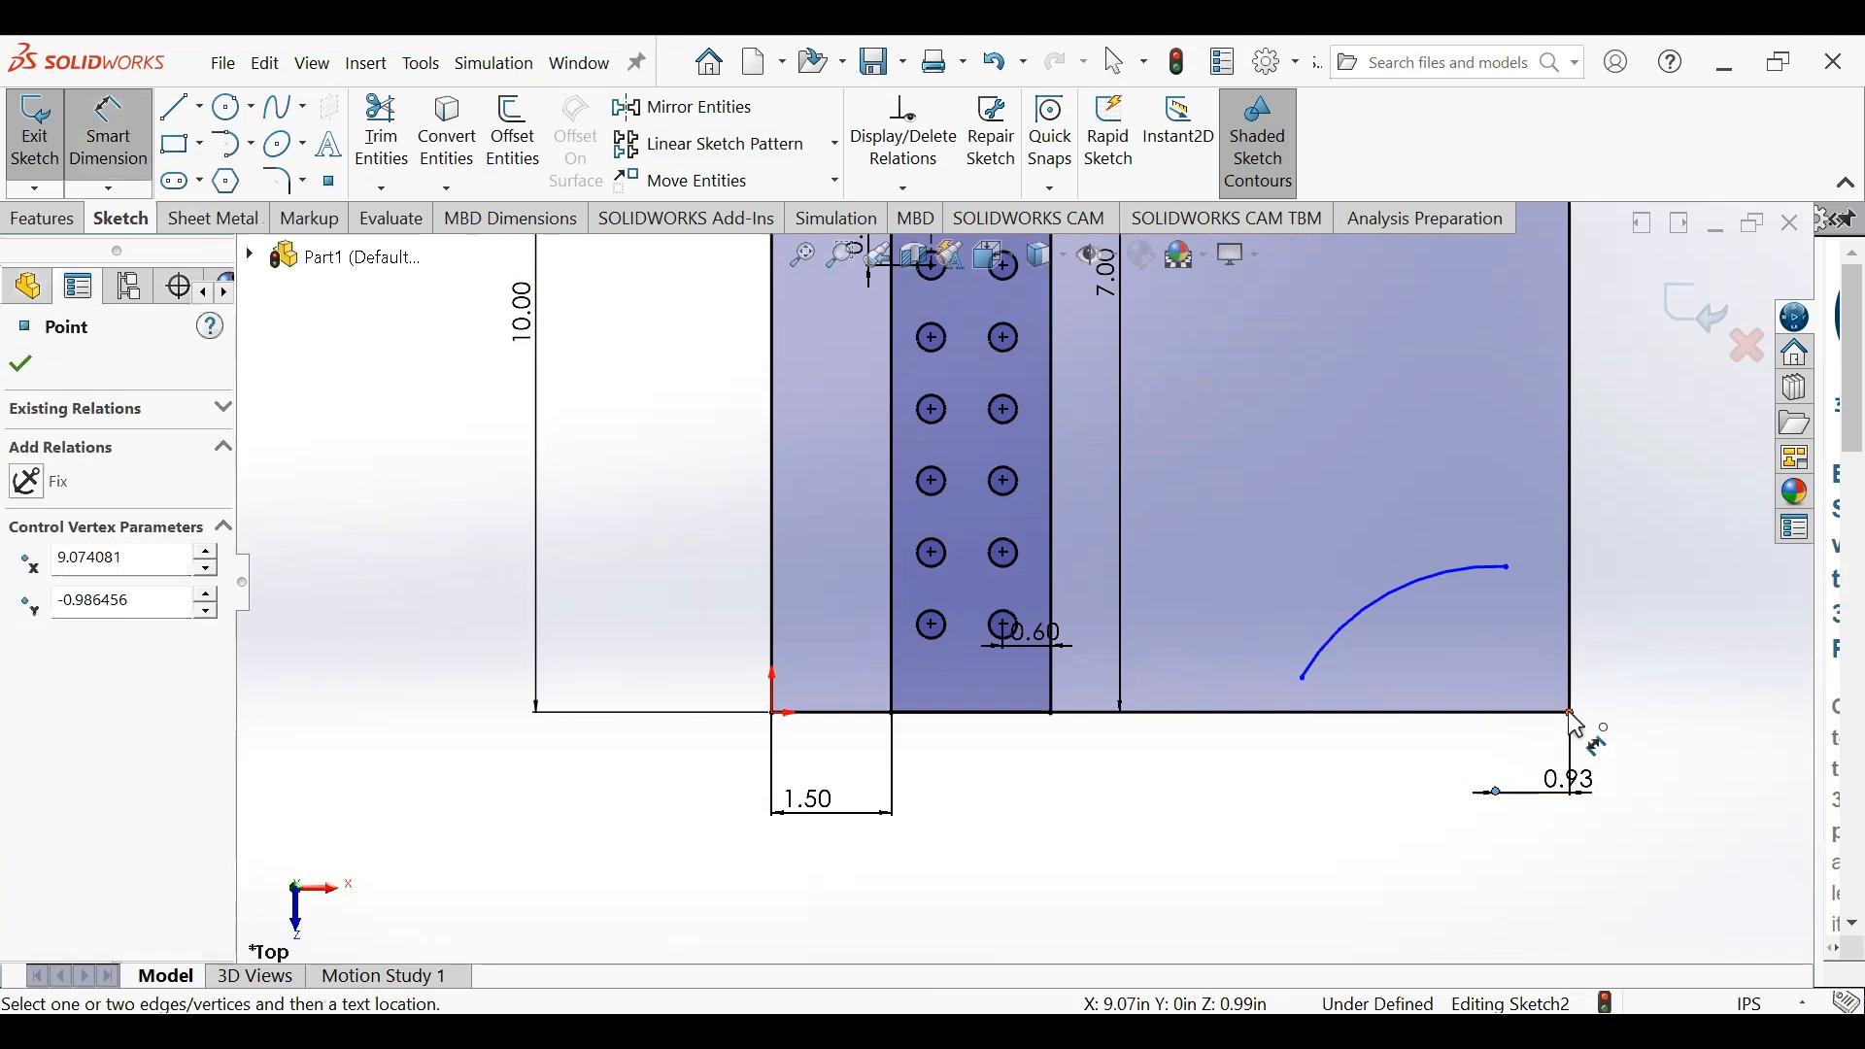
left_click(1570, 712)
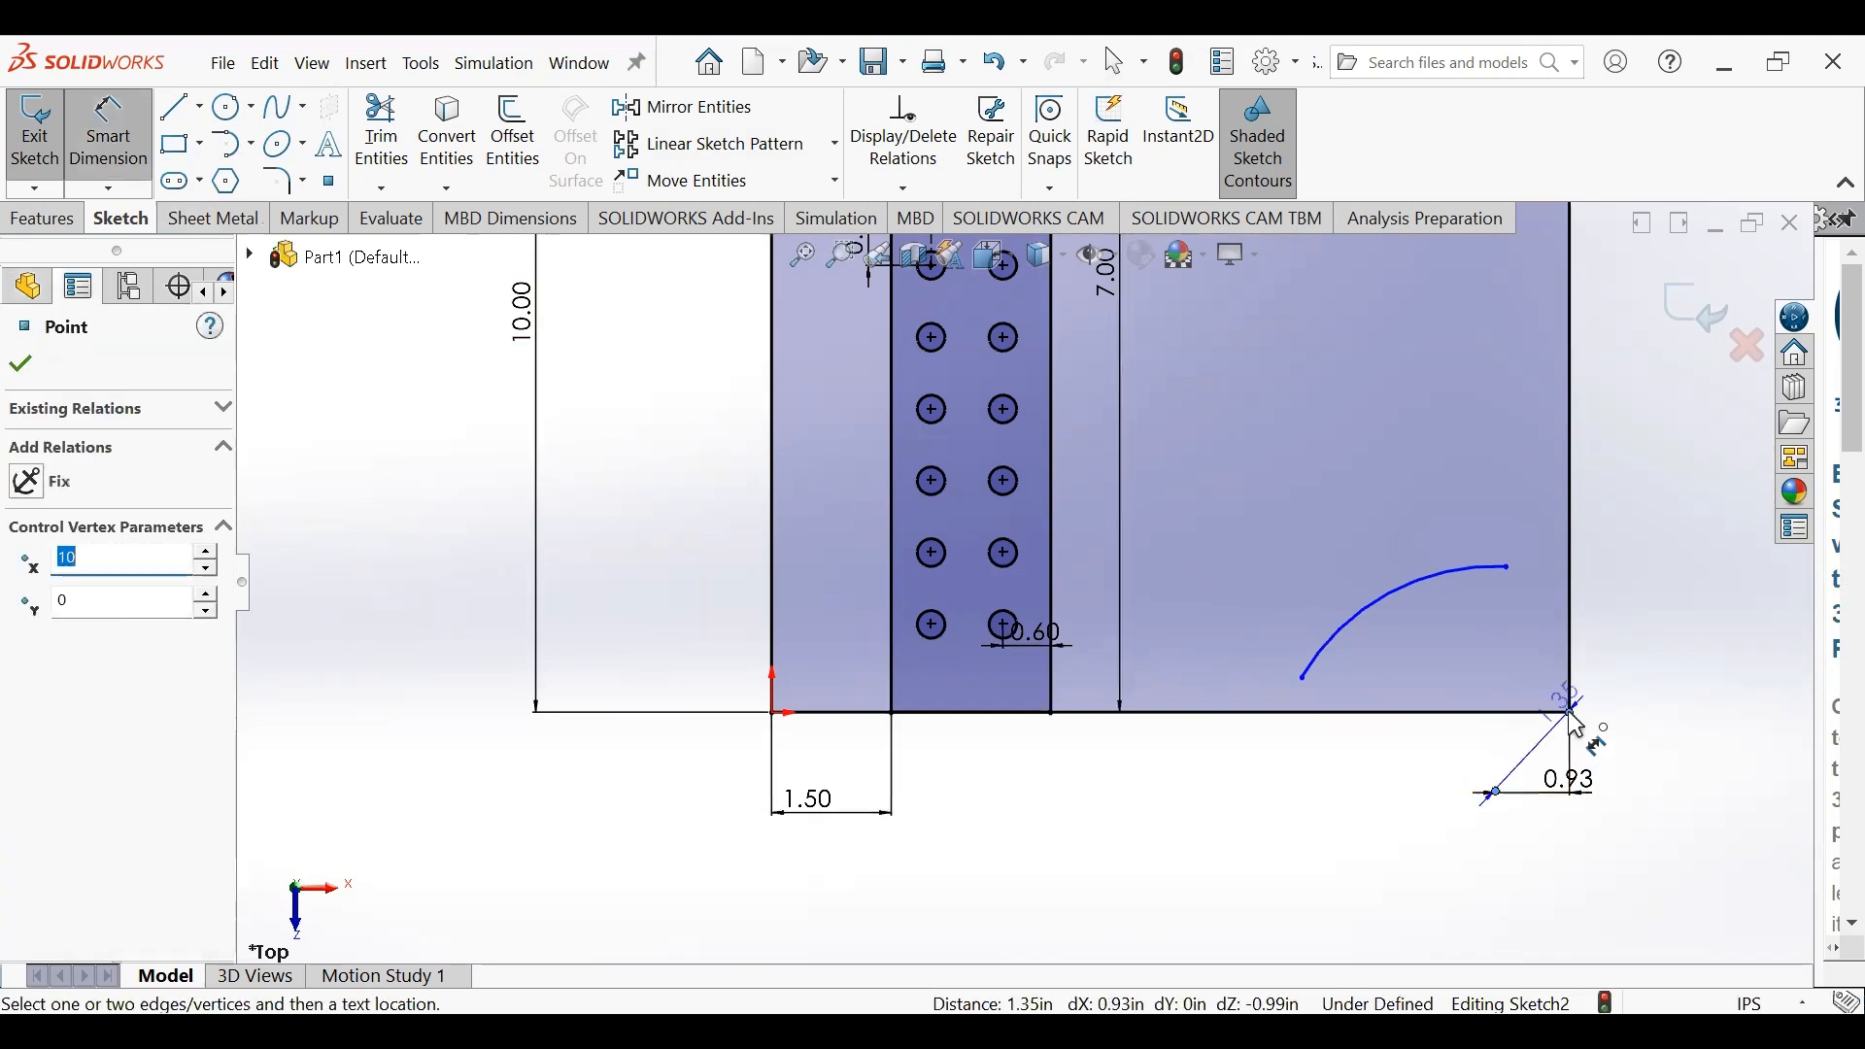
left_click(1428, 736)
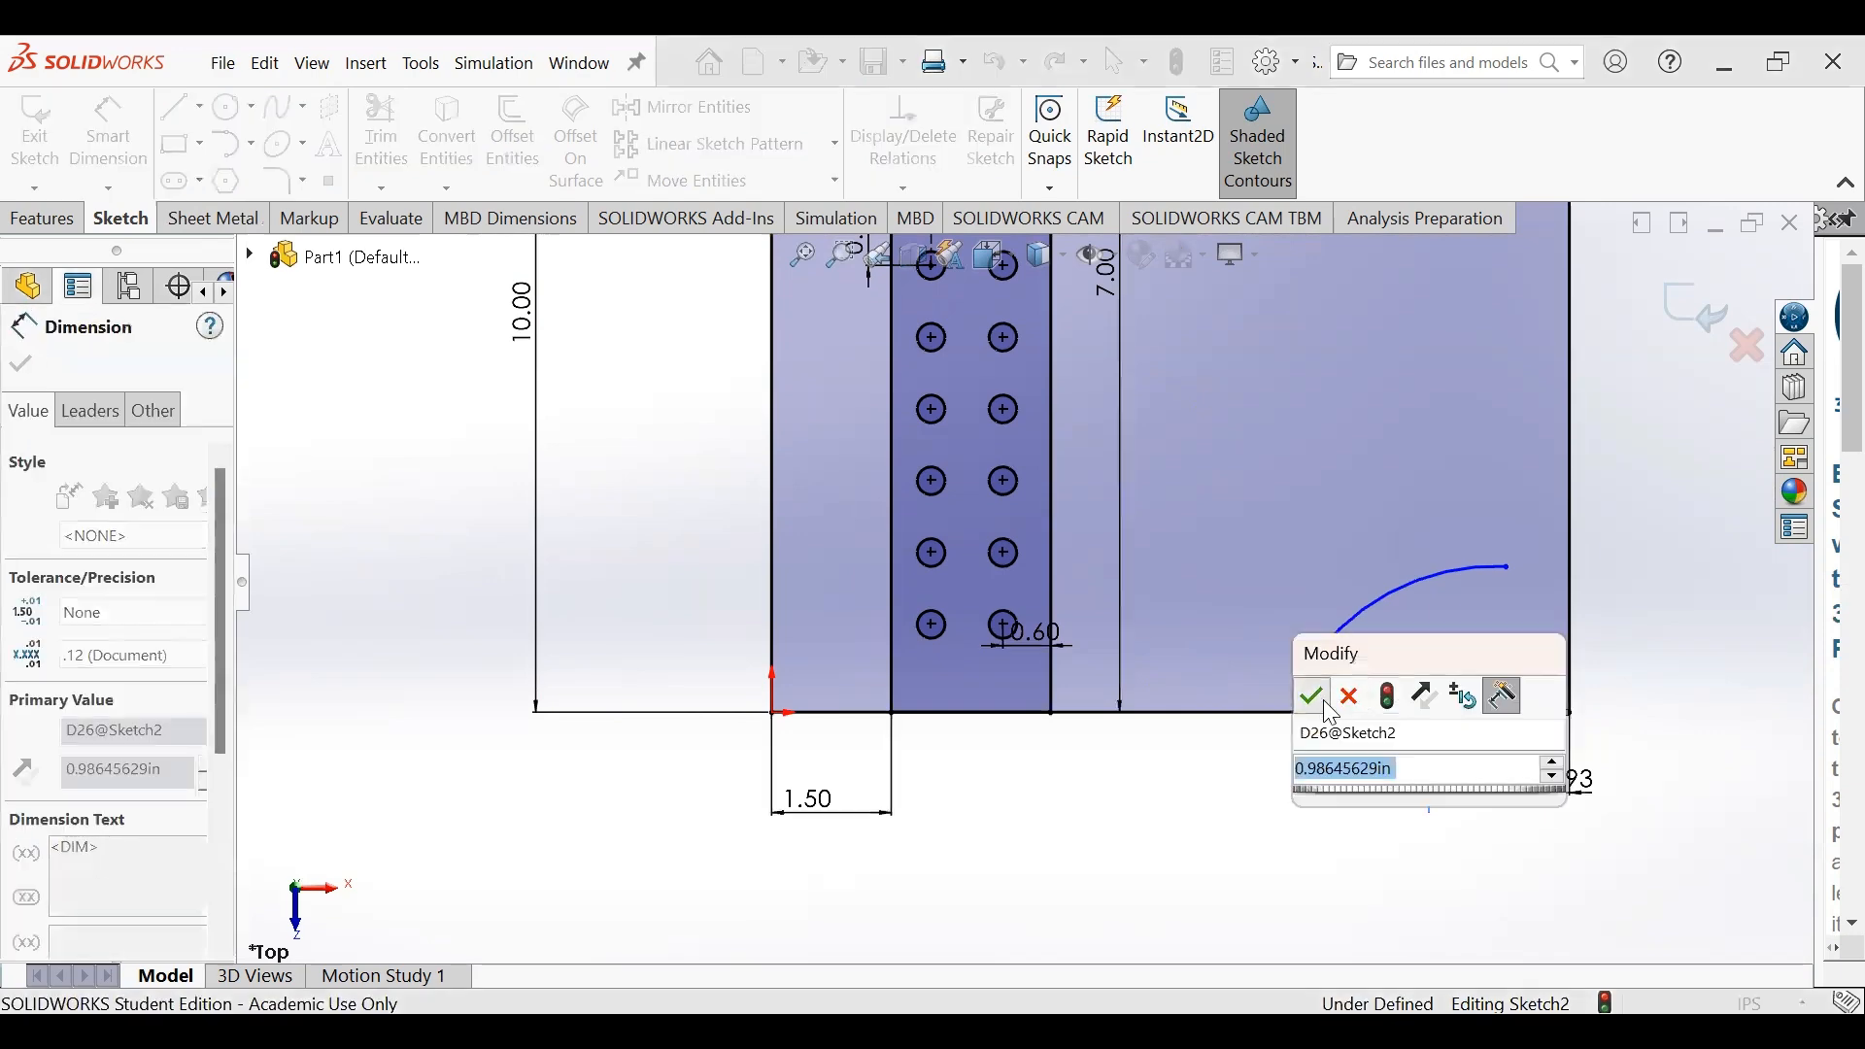
left_click(1327, 706)
key("Escape")
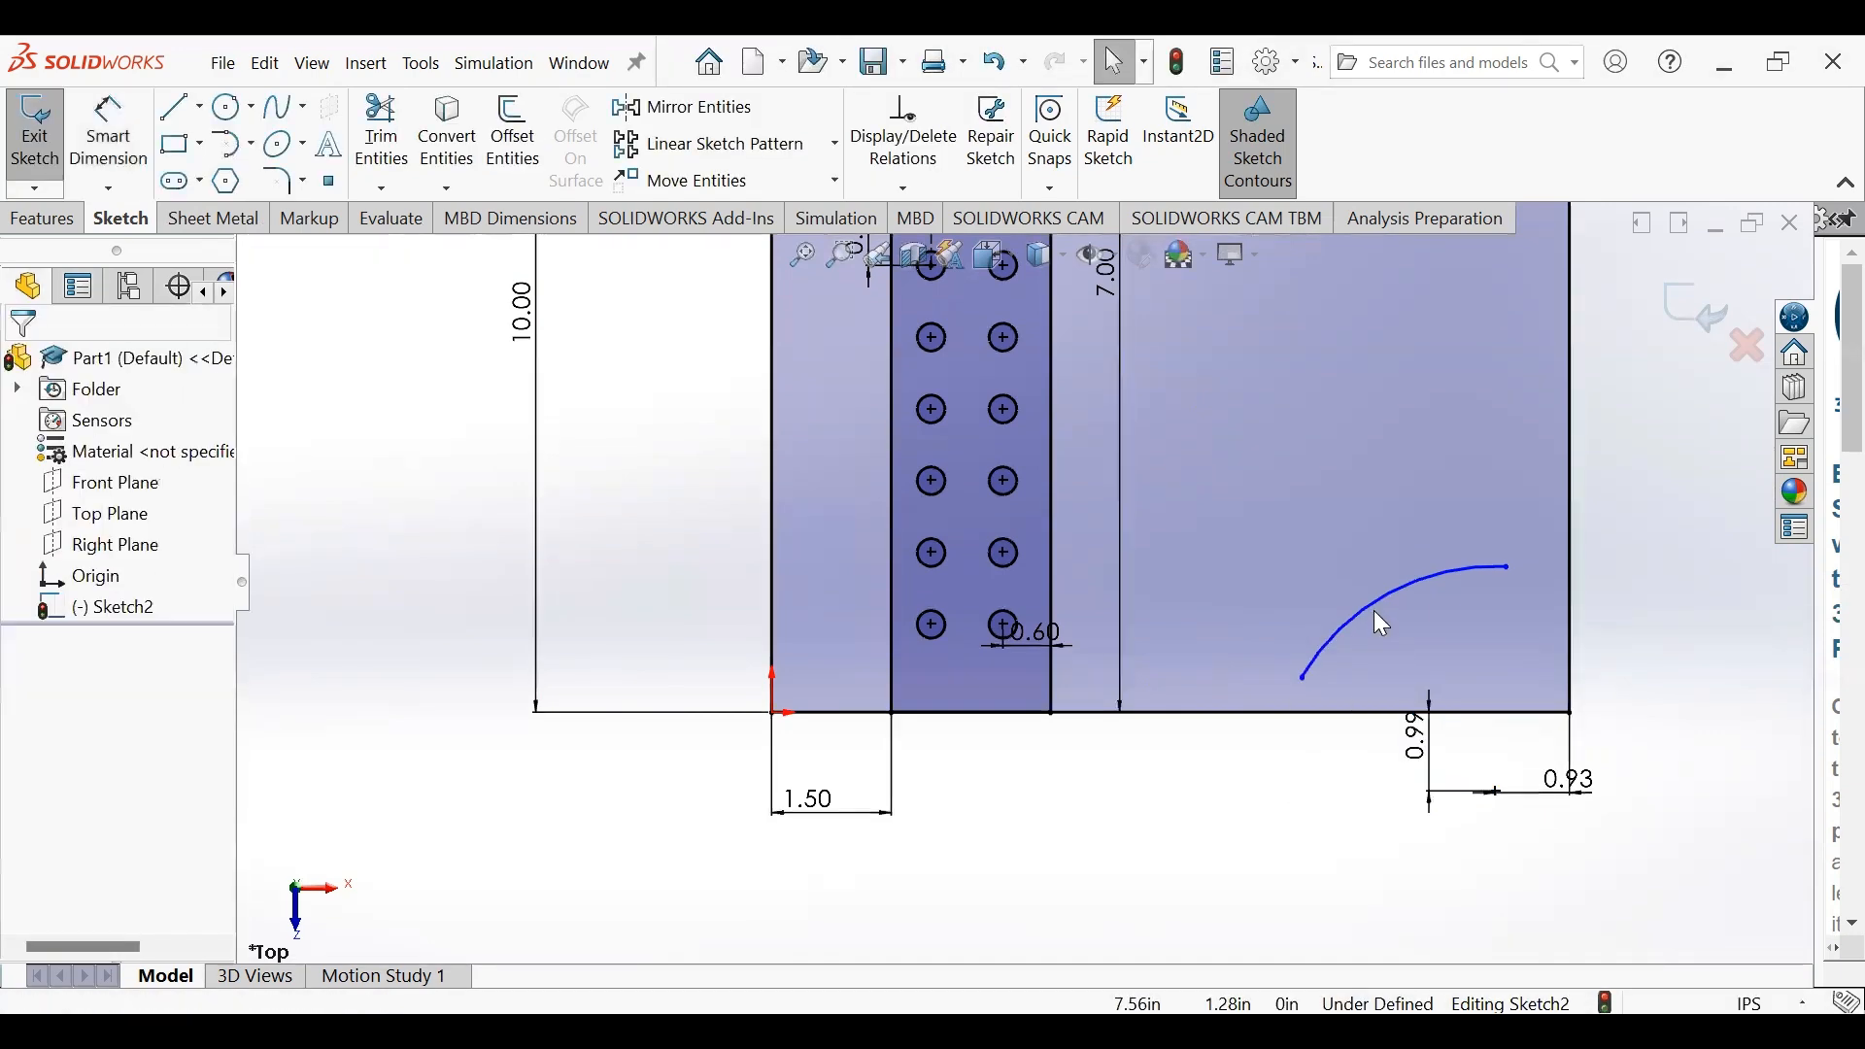
- Dimension the three-point arc's radius and set it to 3 in
left_click(1399, 602)
left_click_drag(1429, 648, 1333, 672)
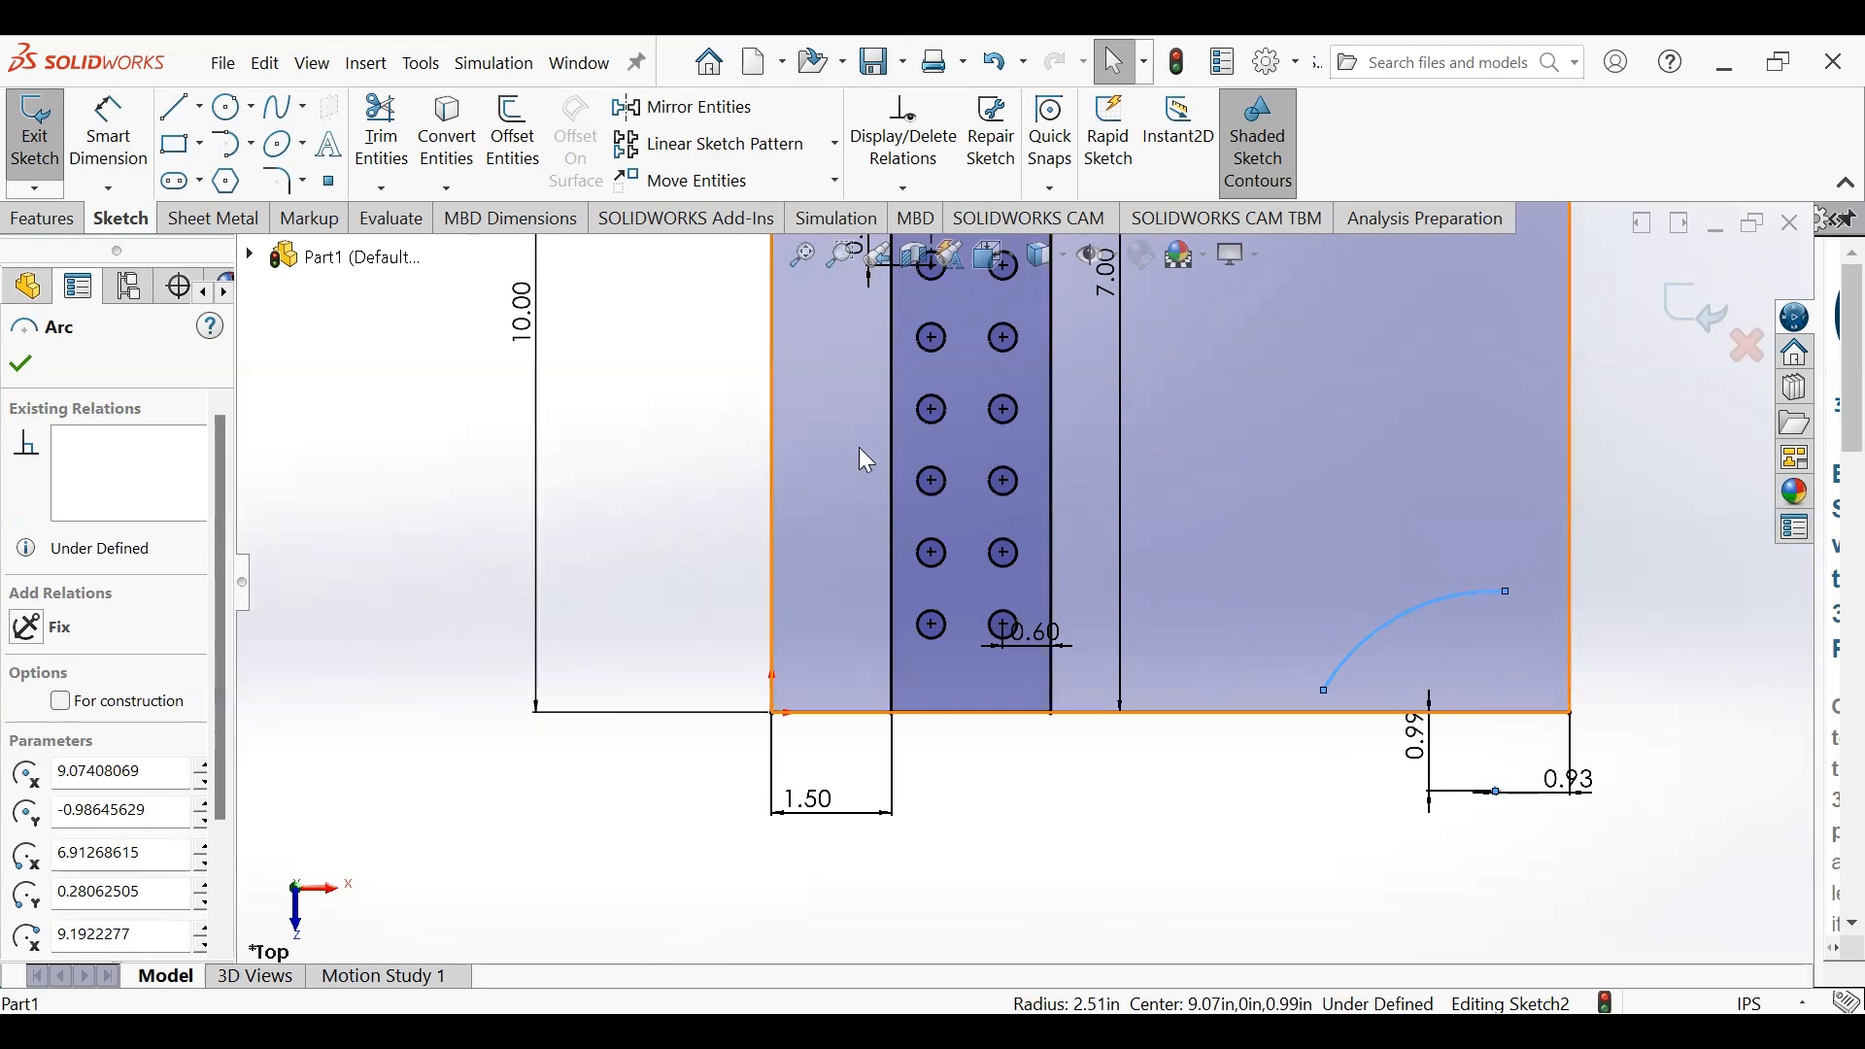
left_click(108, 136)
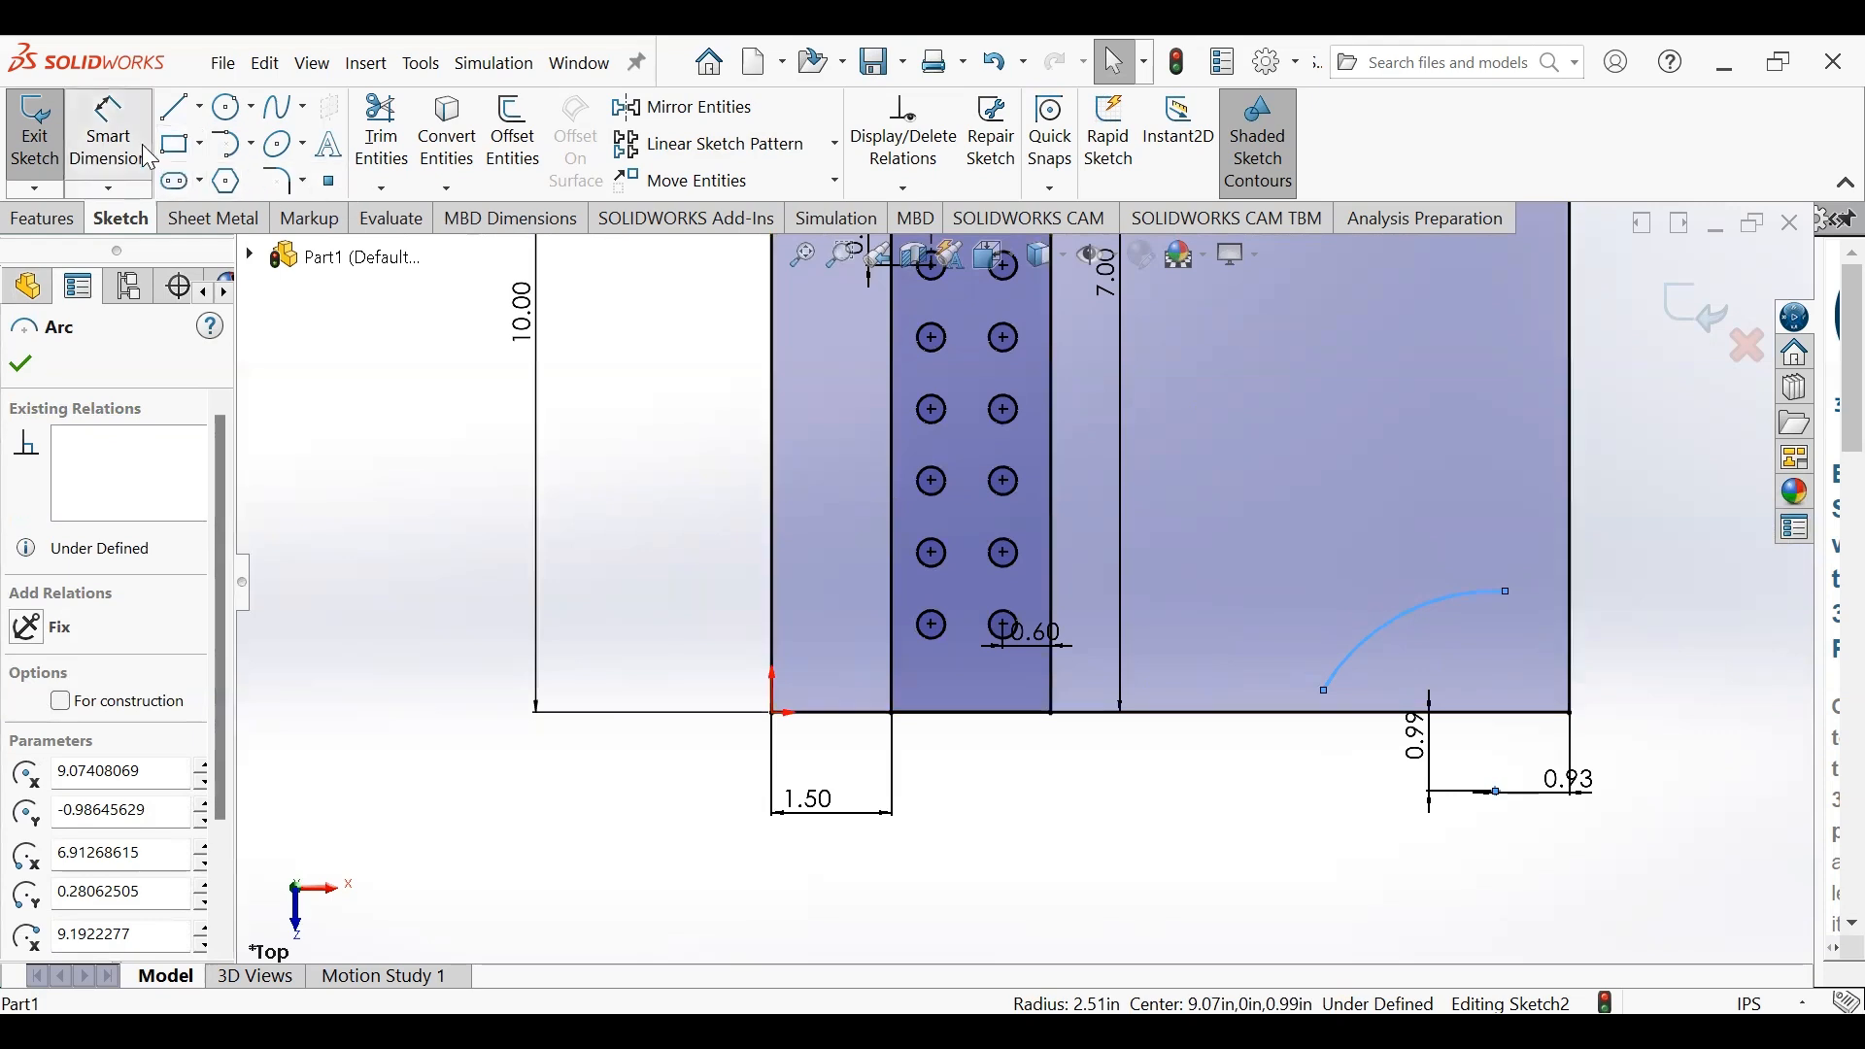
left_click(1411, 618)
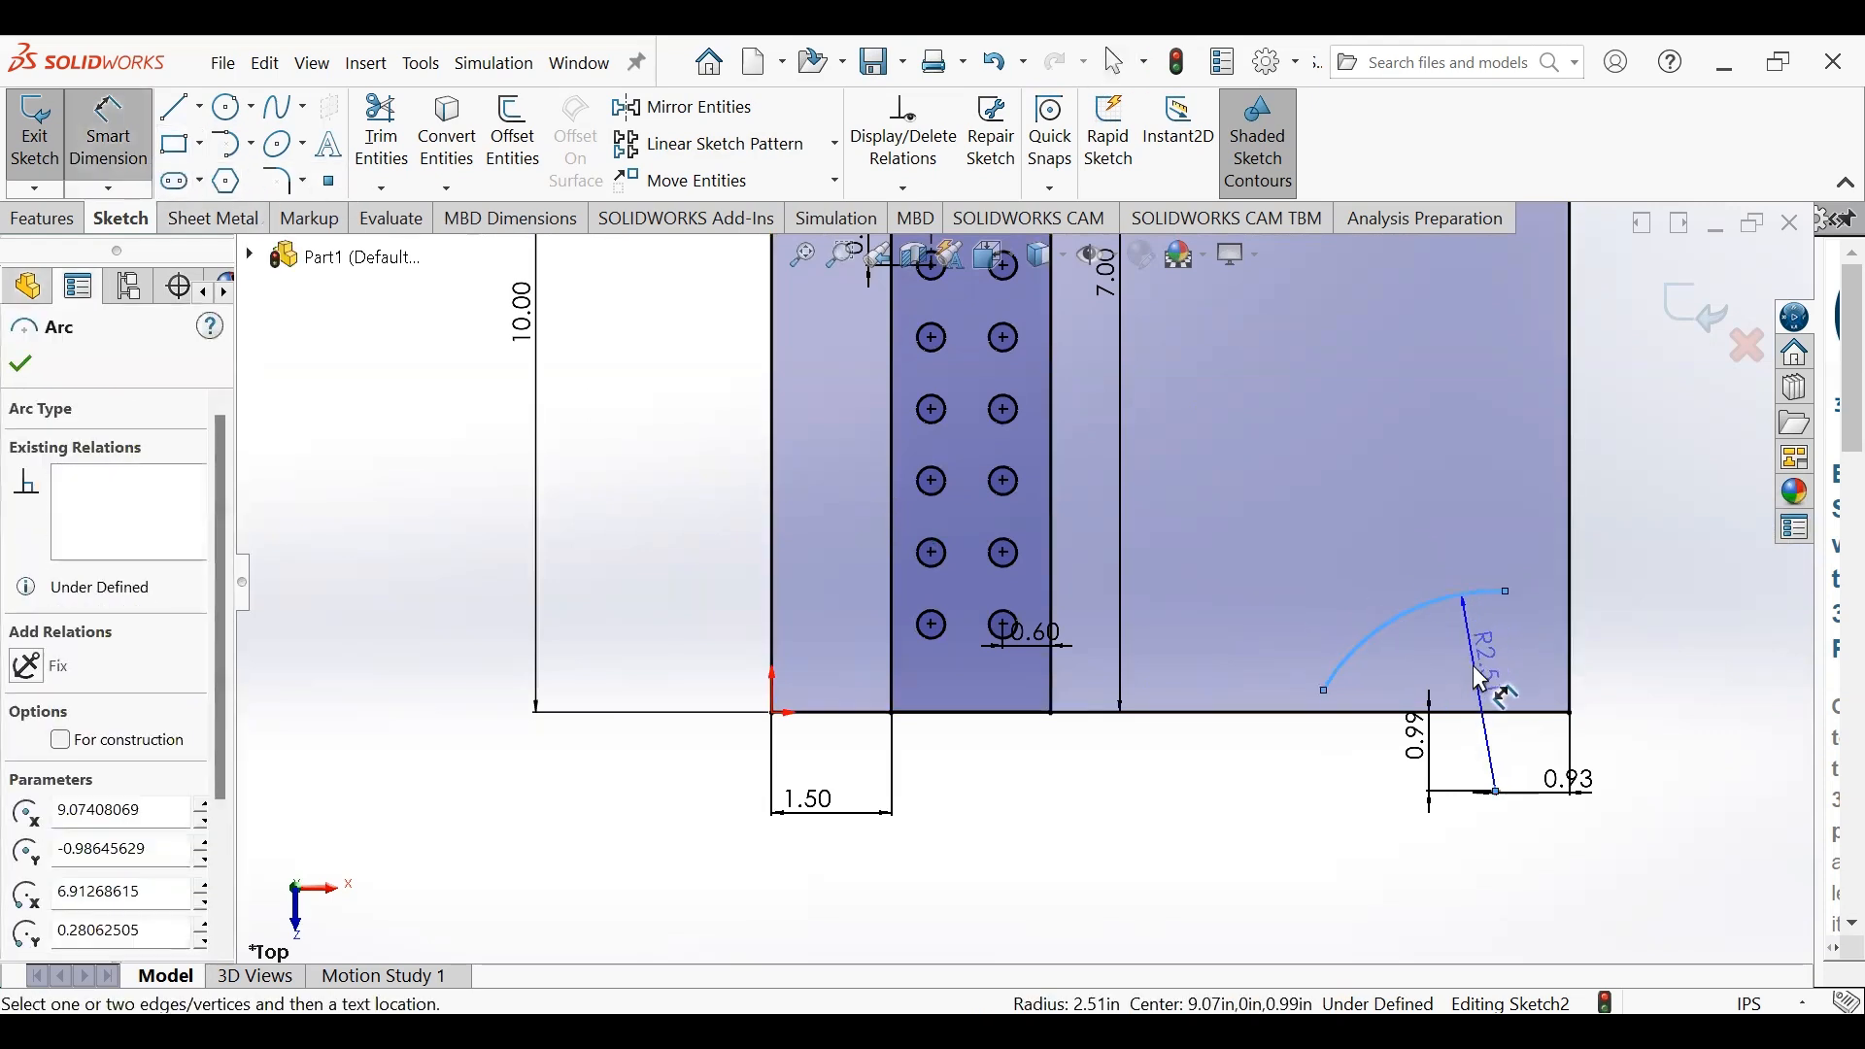
left_click(1566, 772)
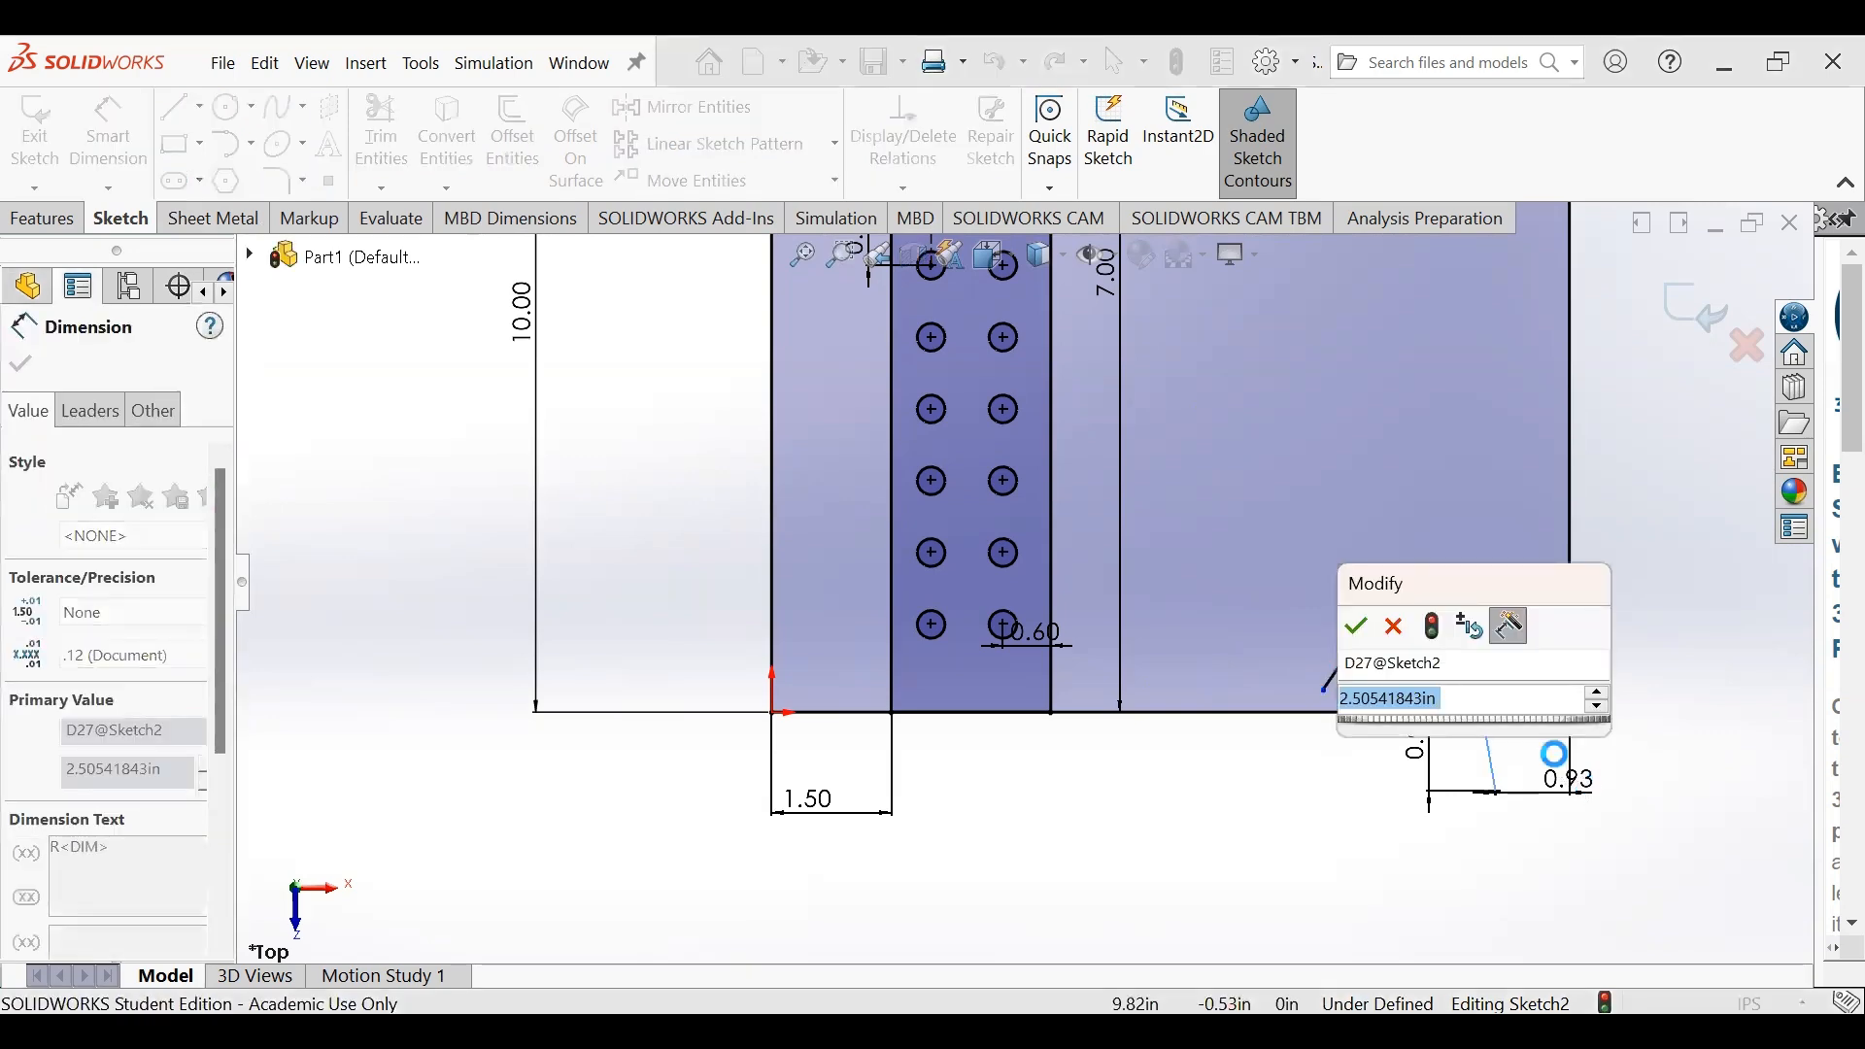
type("3")
key("Return")
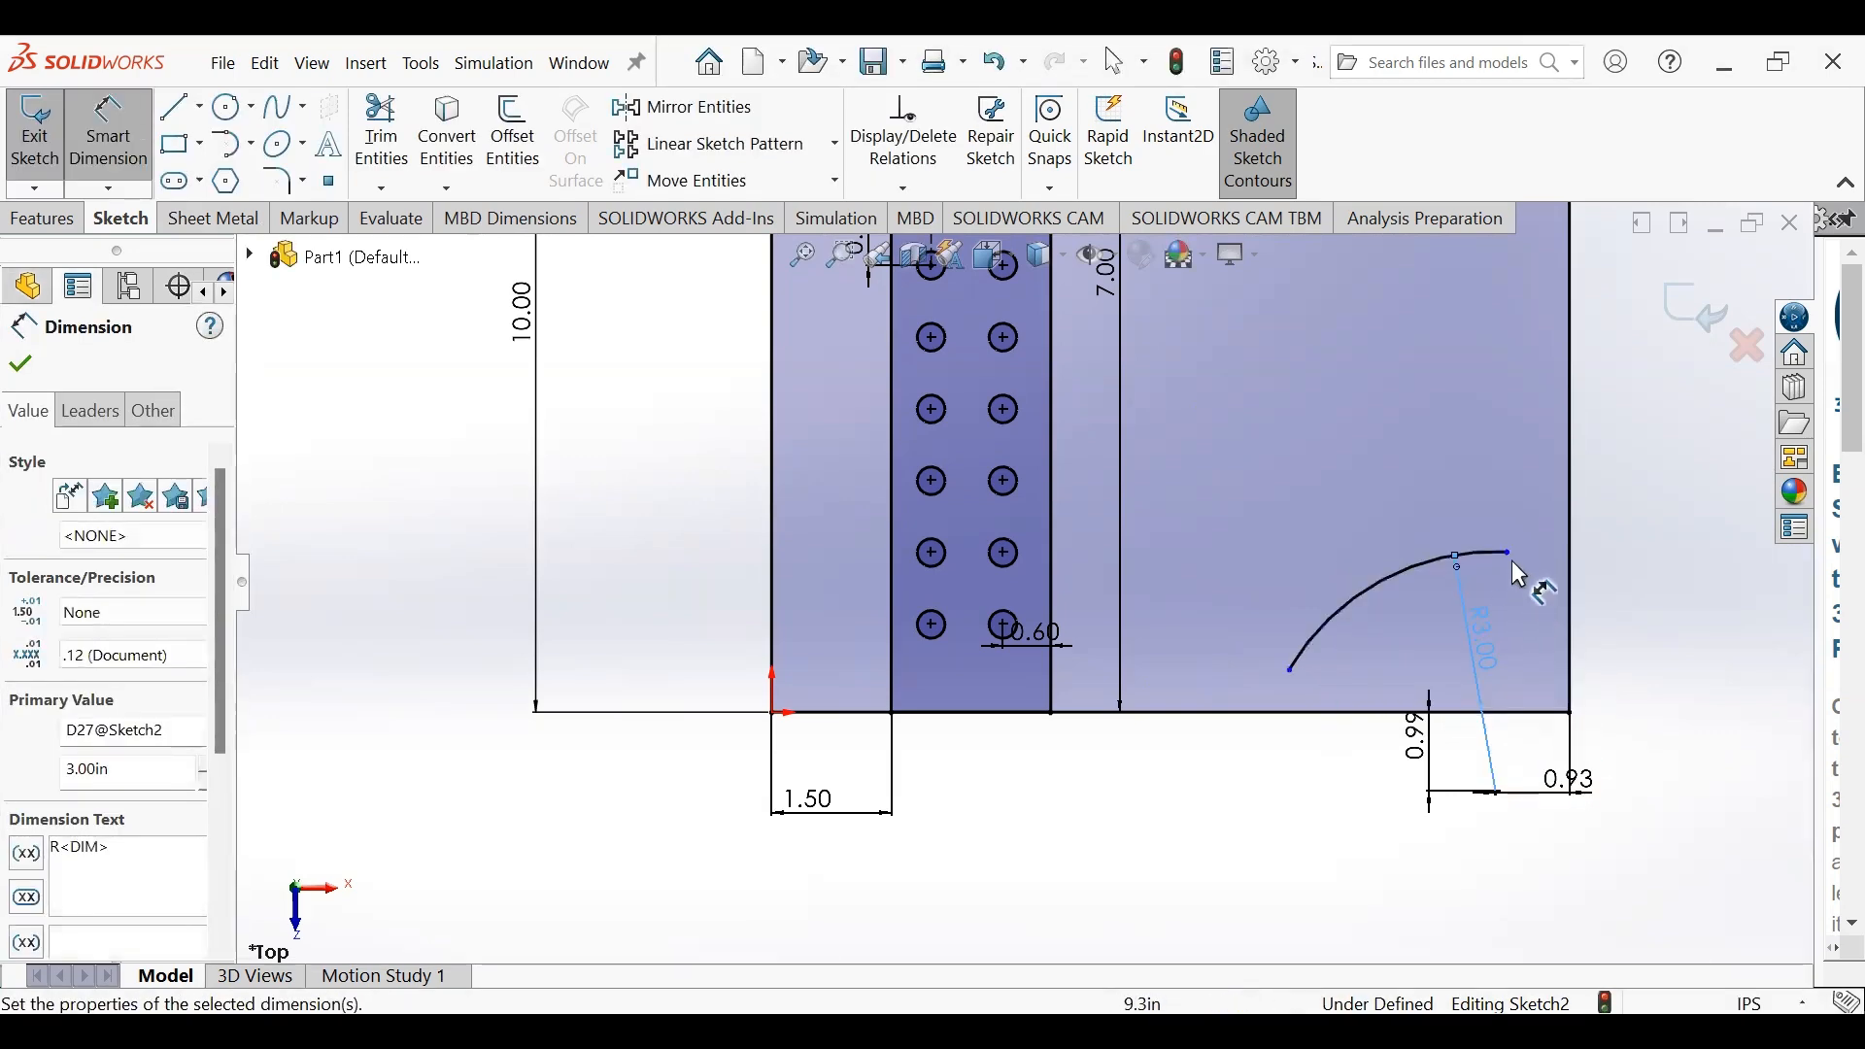
key("Escape")
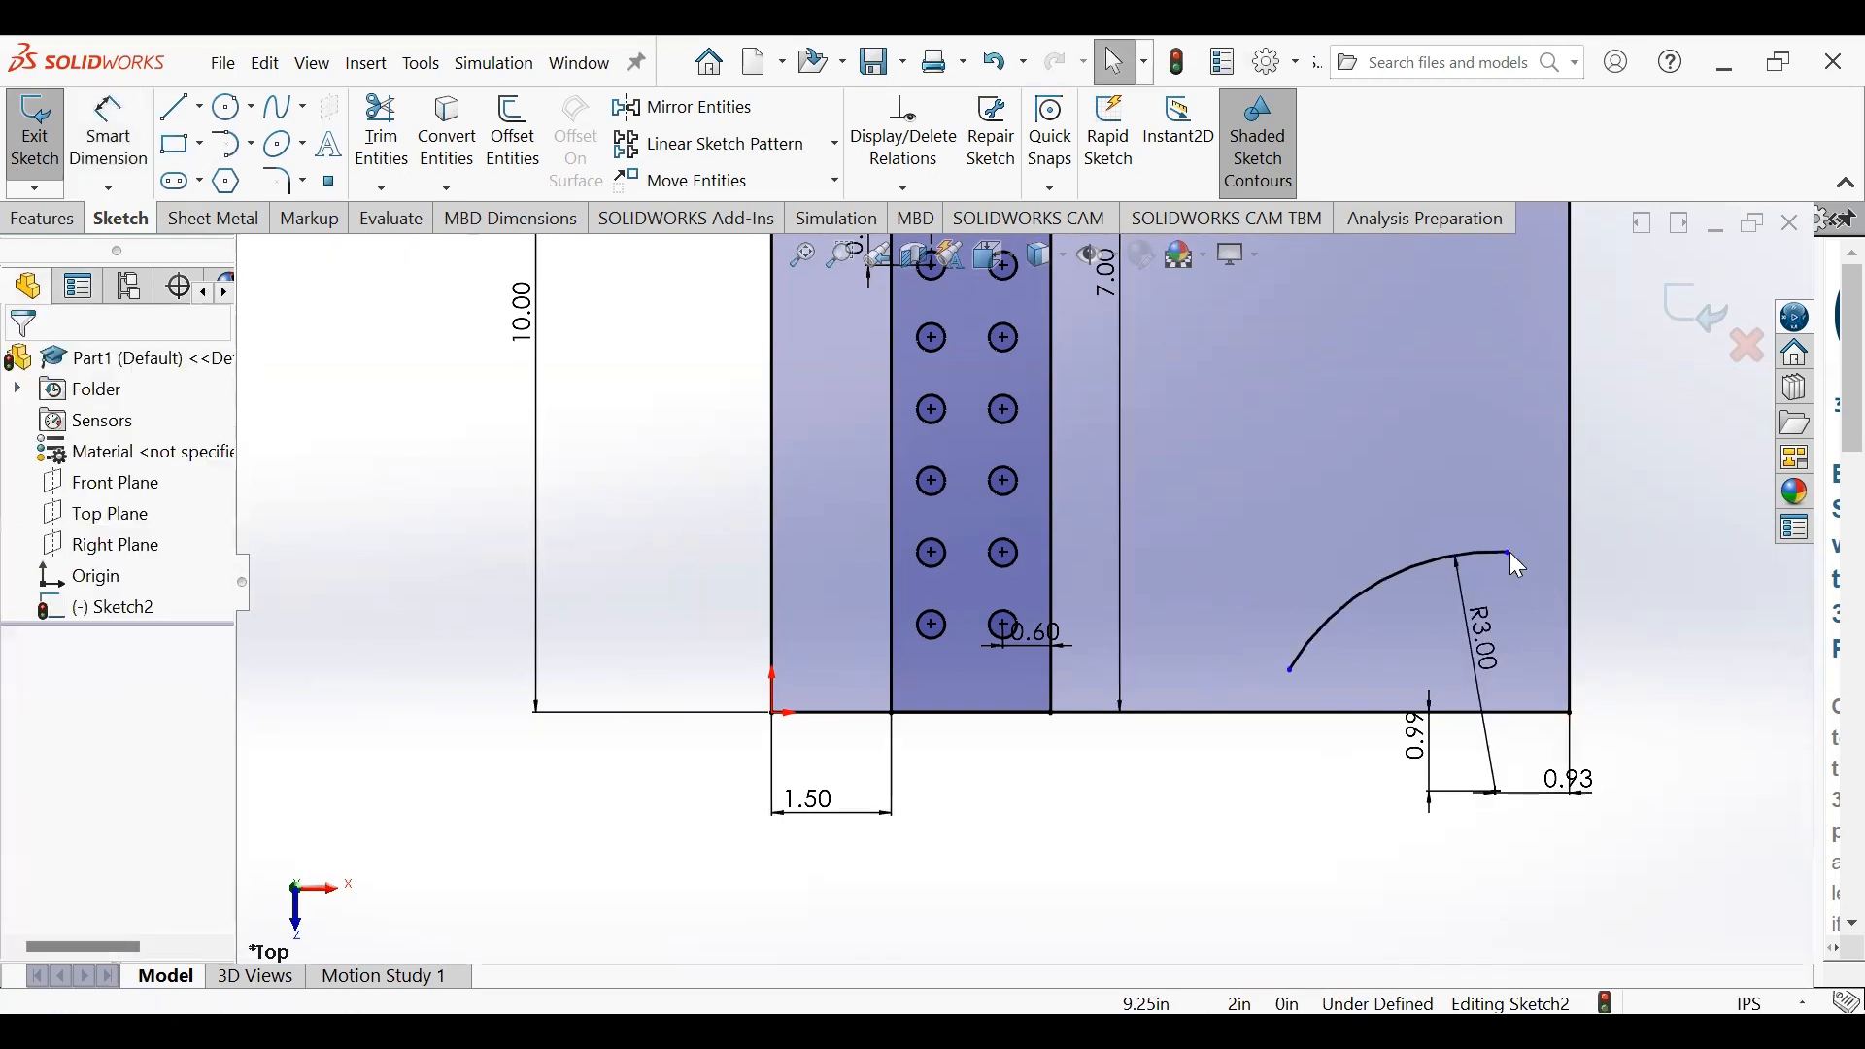
- Try moving the arc's right endpoint along its curve near the square's right edge
left_click_drag(1507, 552, 1540, 560)
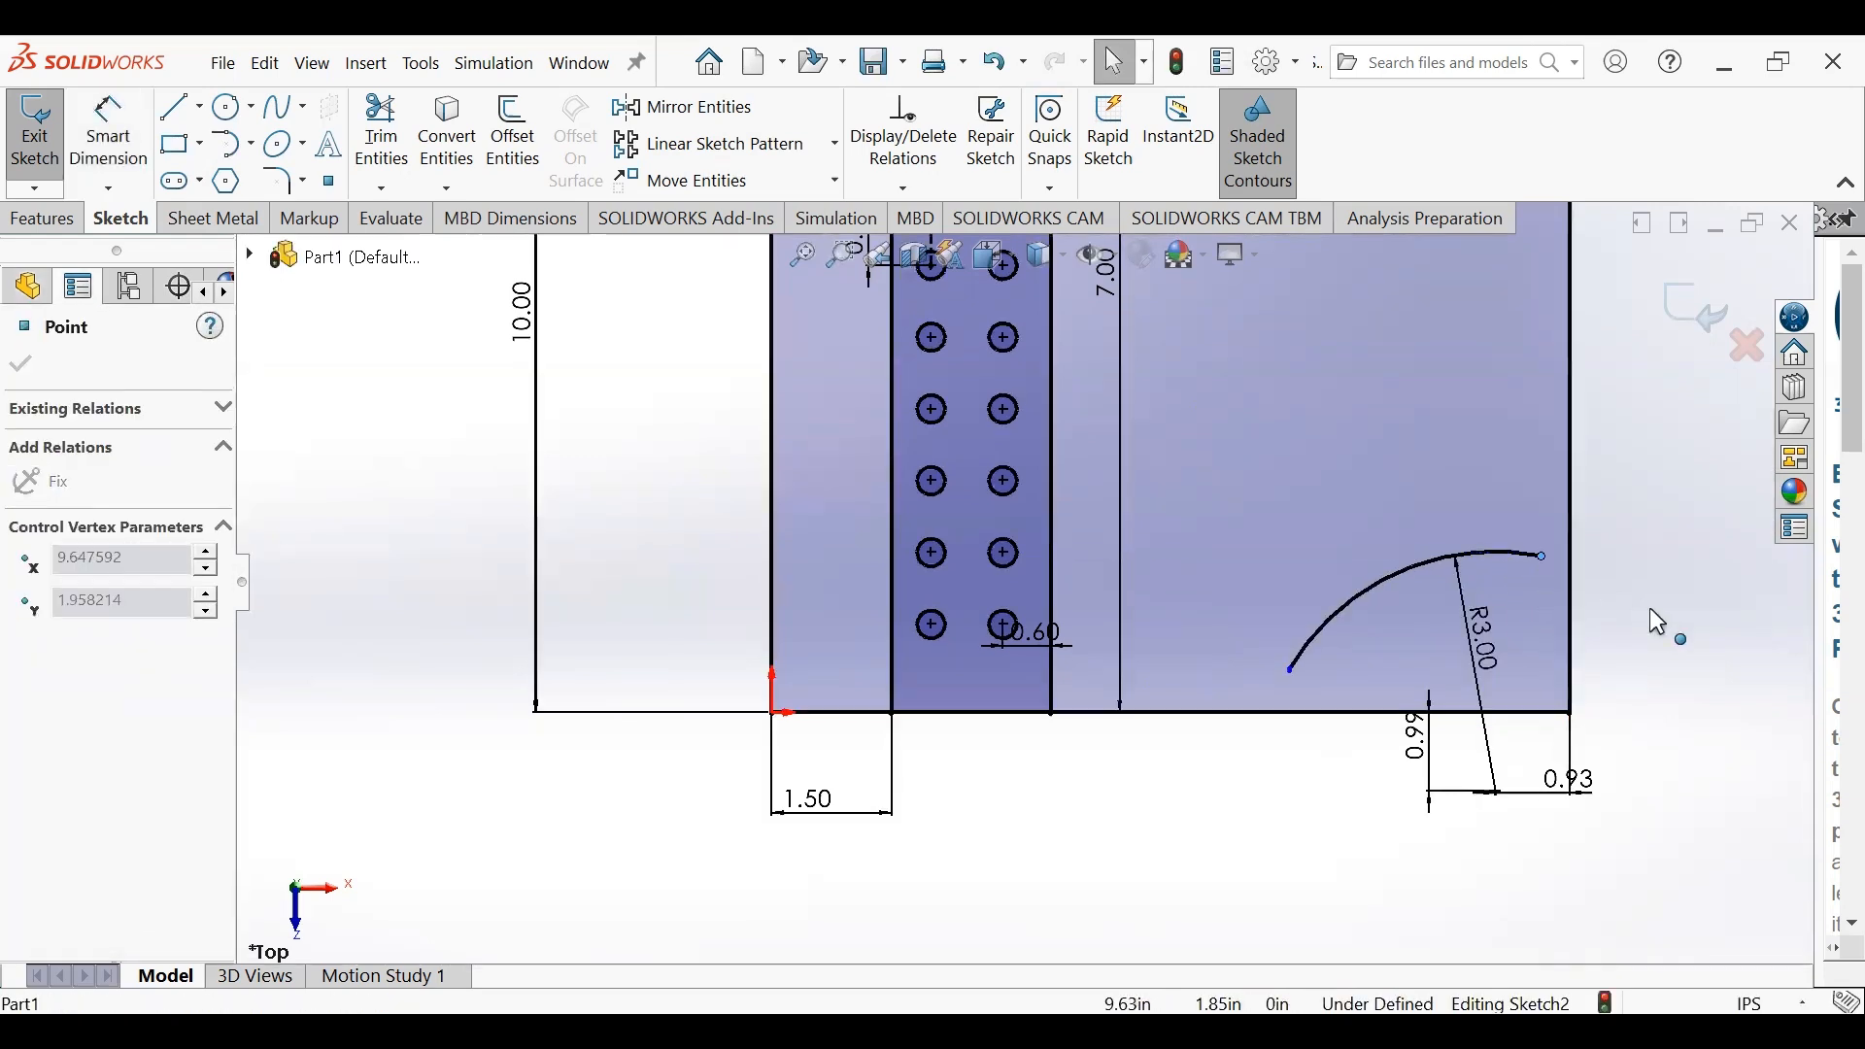
left_click(1649, 609)
left_click(1547, 557)
left_click_drag(1571, 581, 1614, 559)
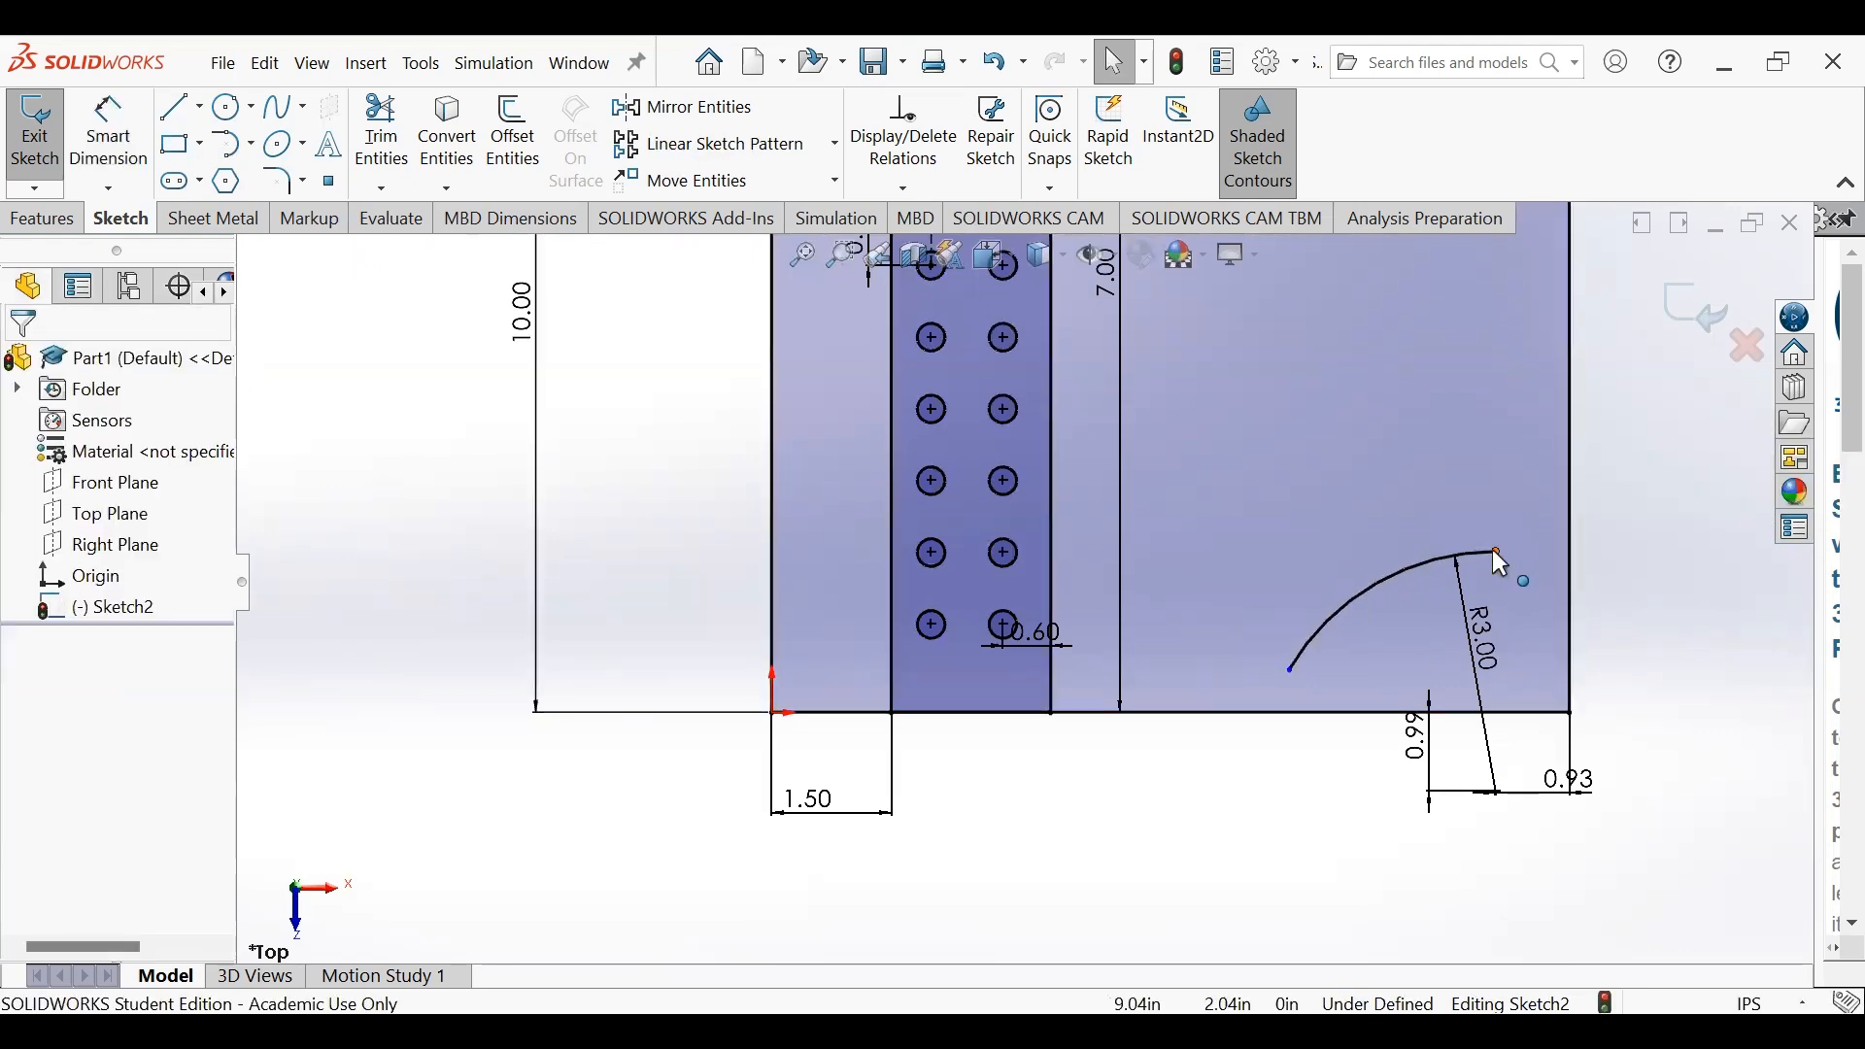
- Make the arc's right endpoint coincident with the square's right edge
left_click(1496, 552)
left_click(1572, 545)
left_click(1571, 713, "ctrl")
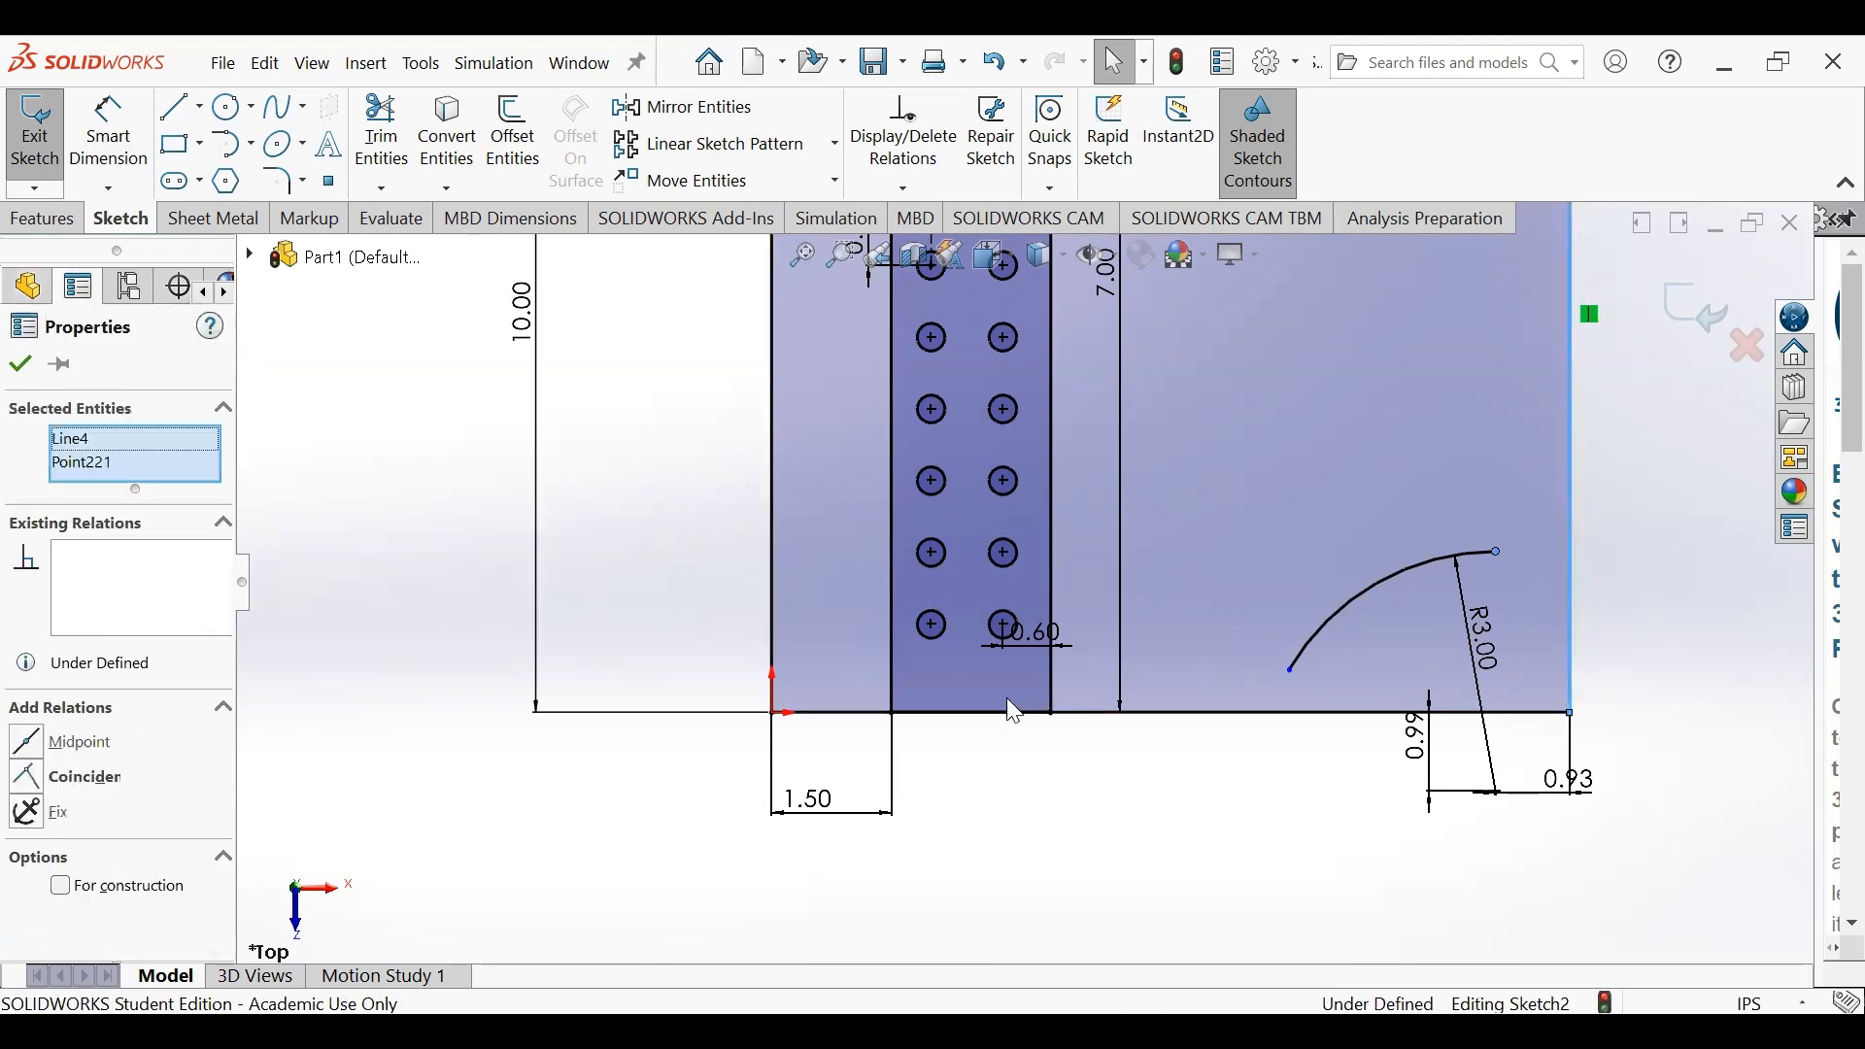
left_click(115, 787)
left_click(924, 828)
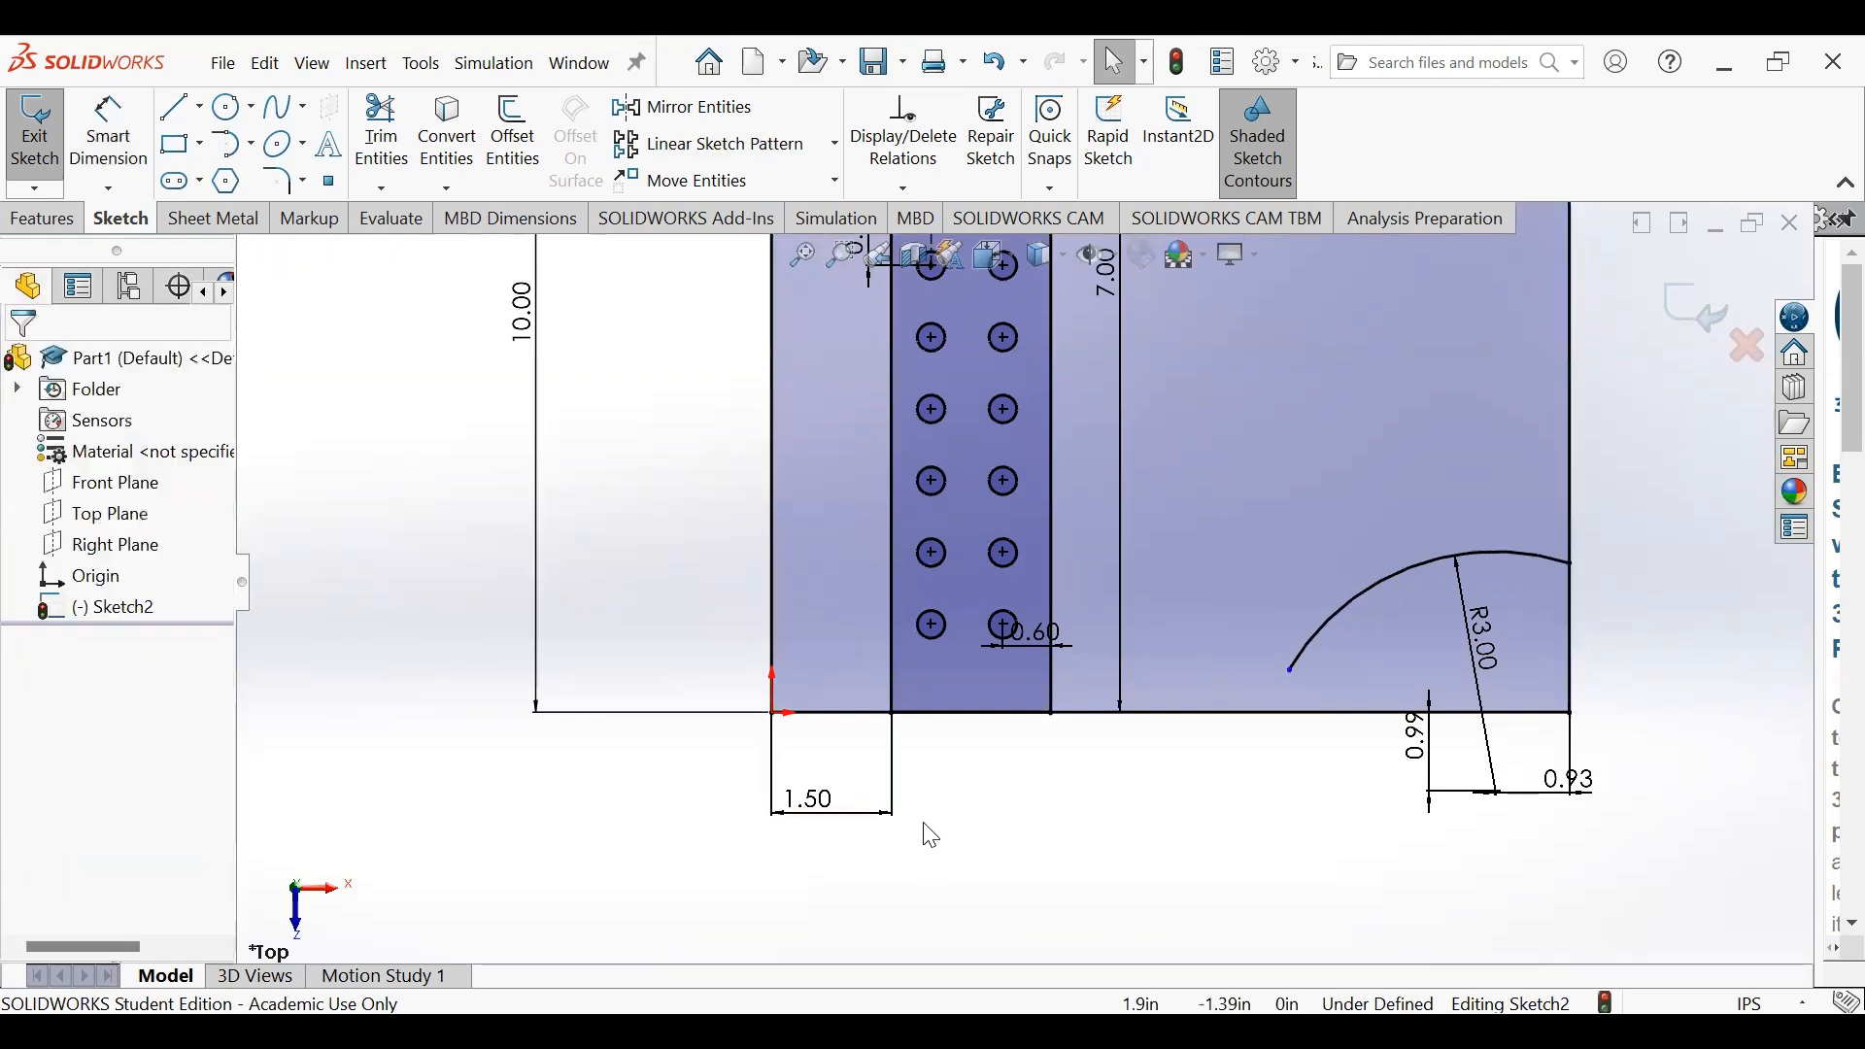
- Make the arc's left endpoint coincident with the square's bottom edge
left_click(1288, 672)
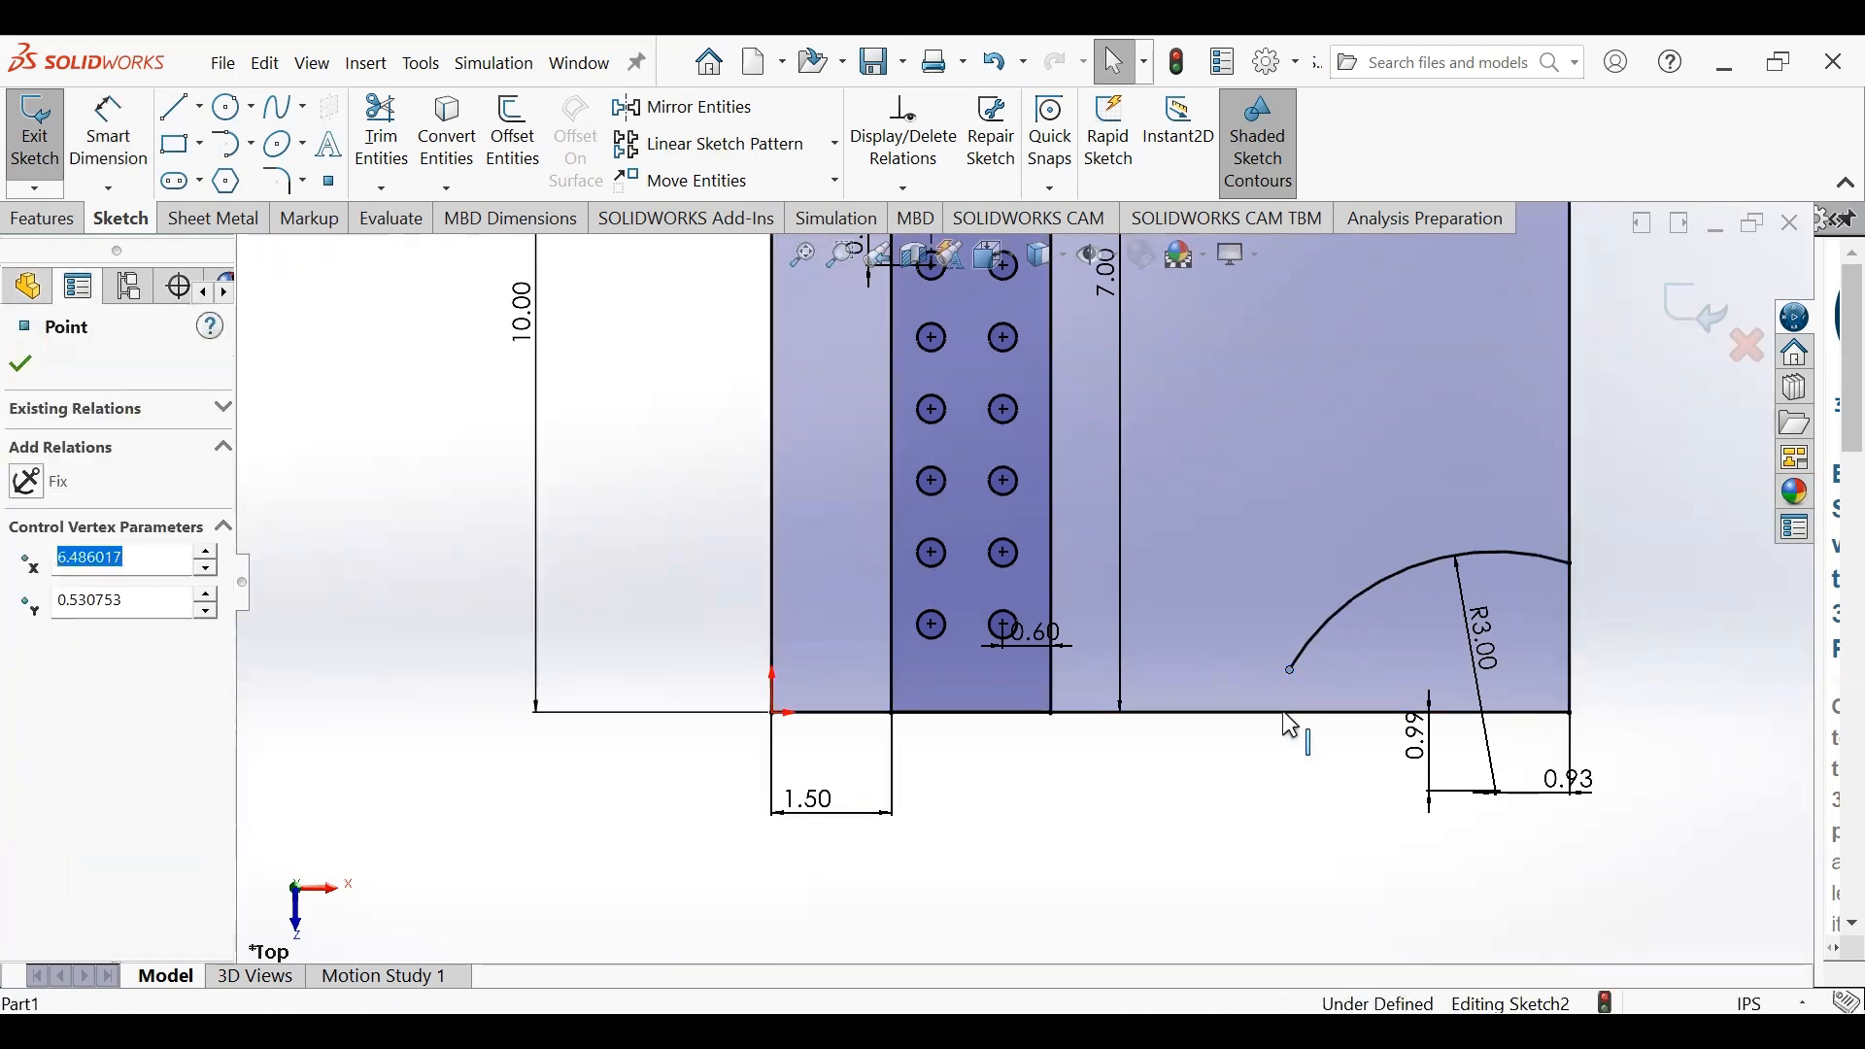
left_click(1282, 712)
left_click(73, 777)
left_click(1128, 766)
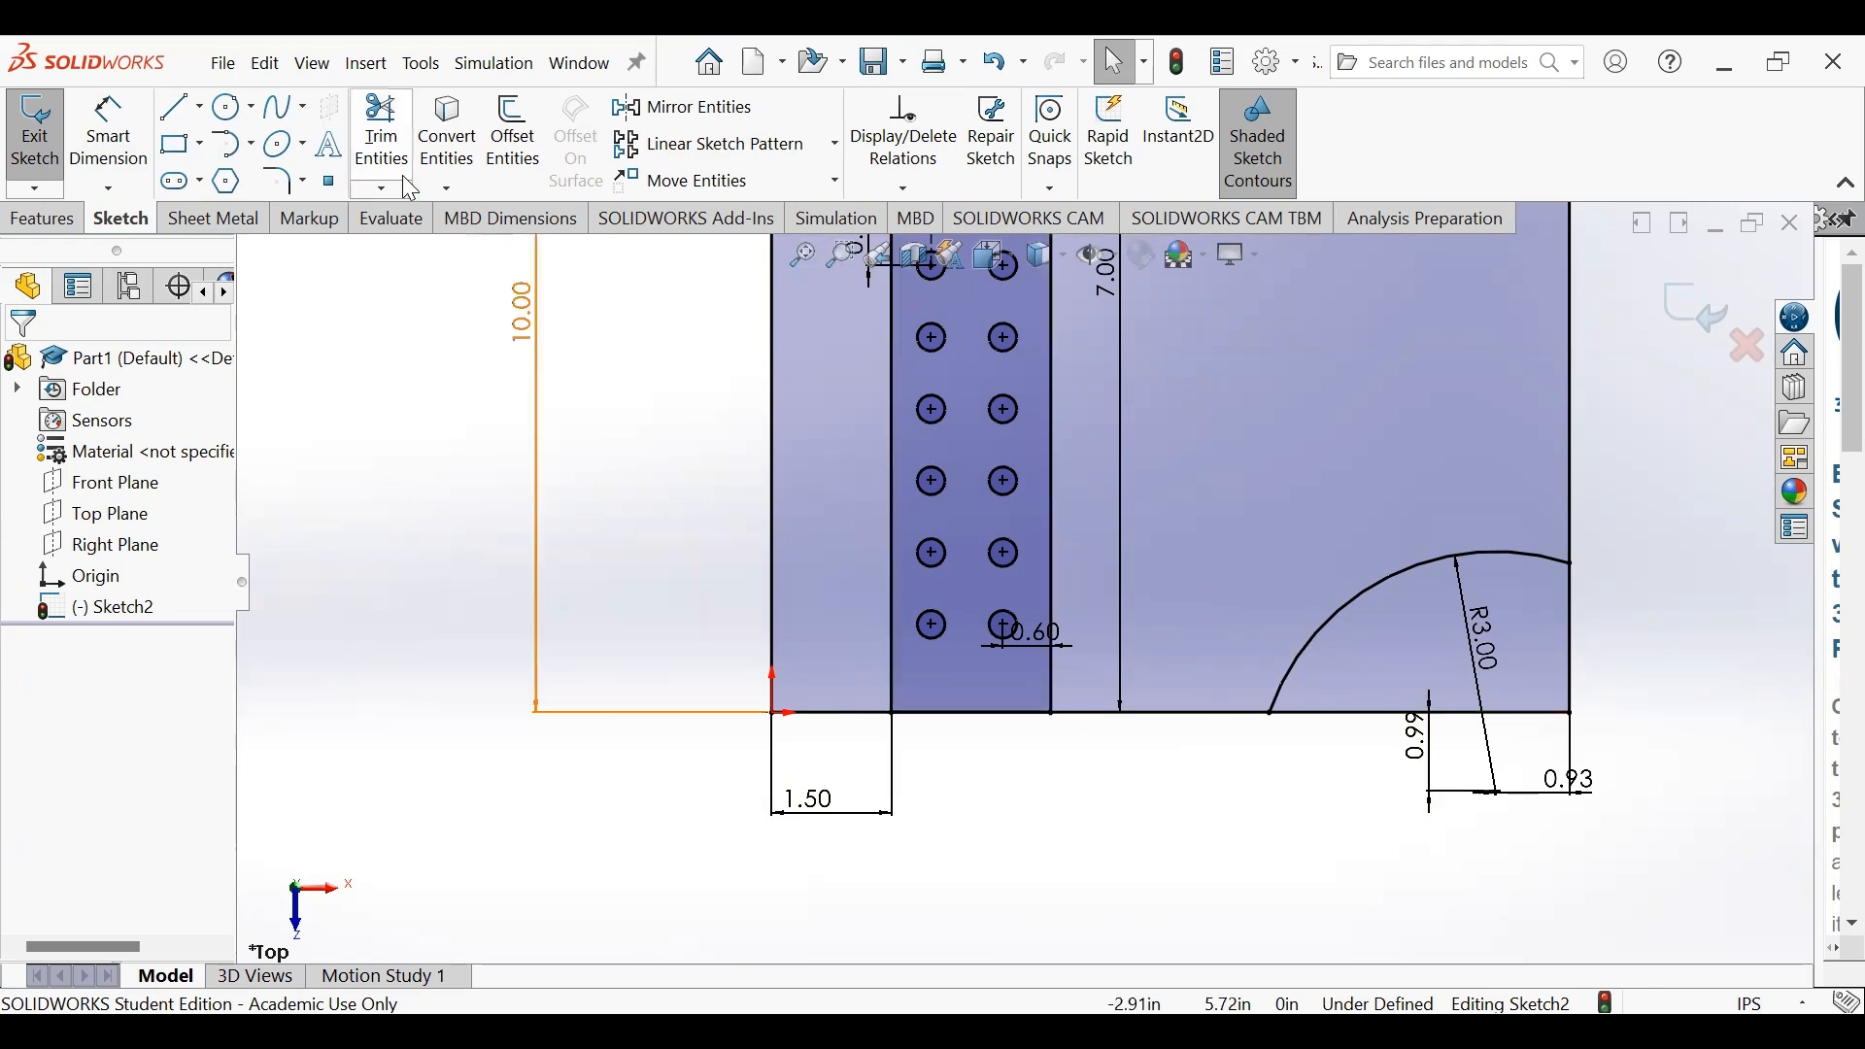
left_click(250, 144)
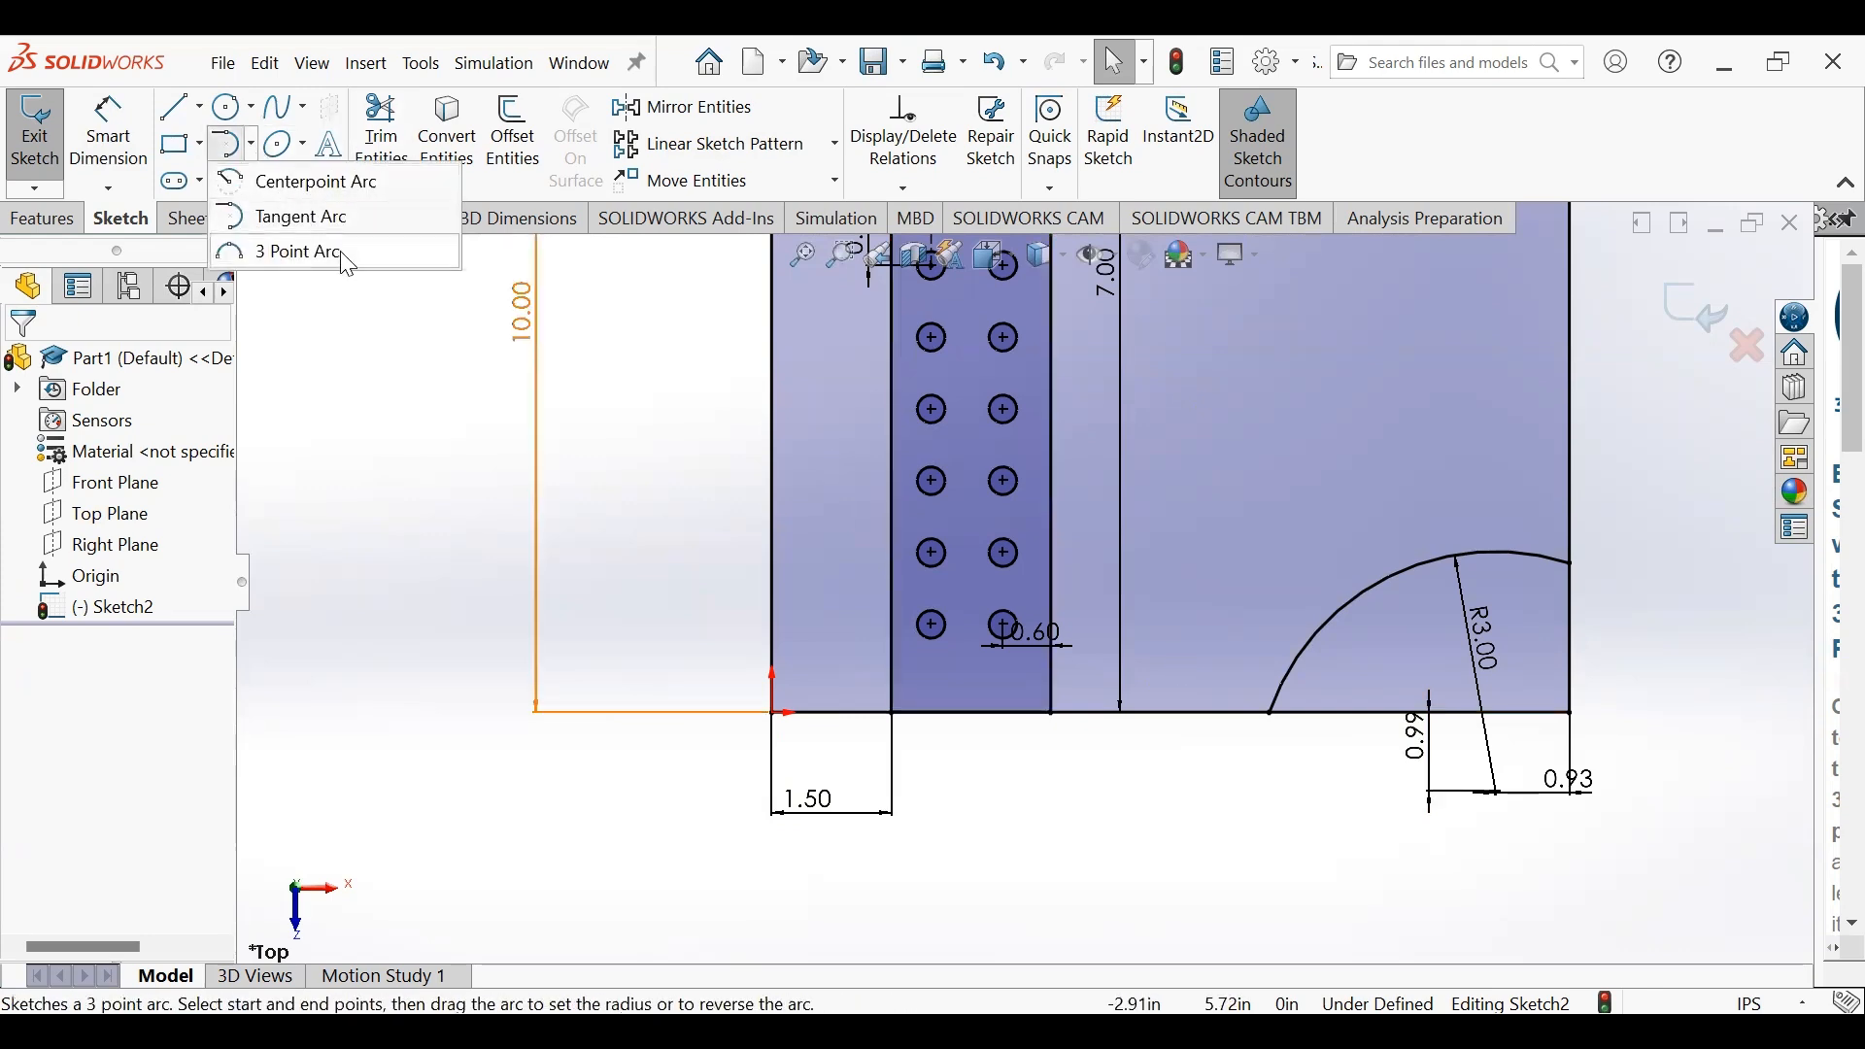
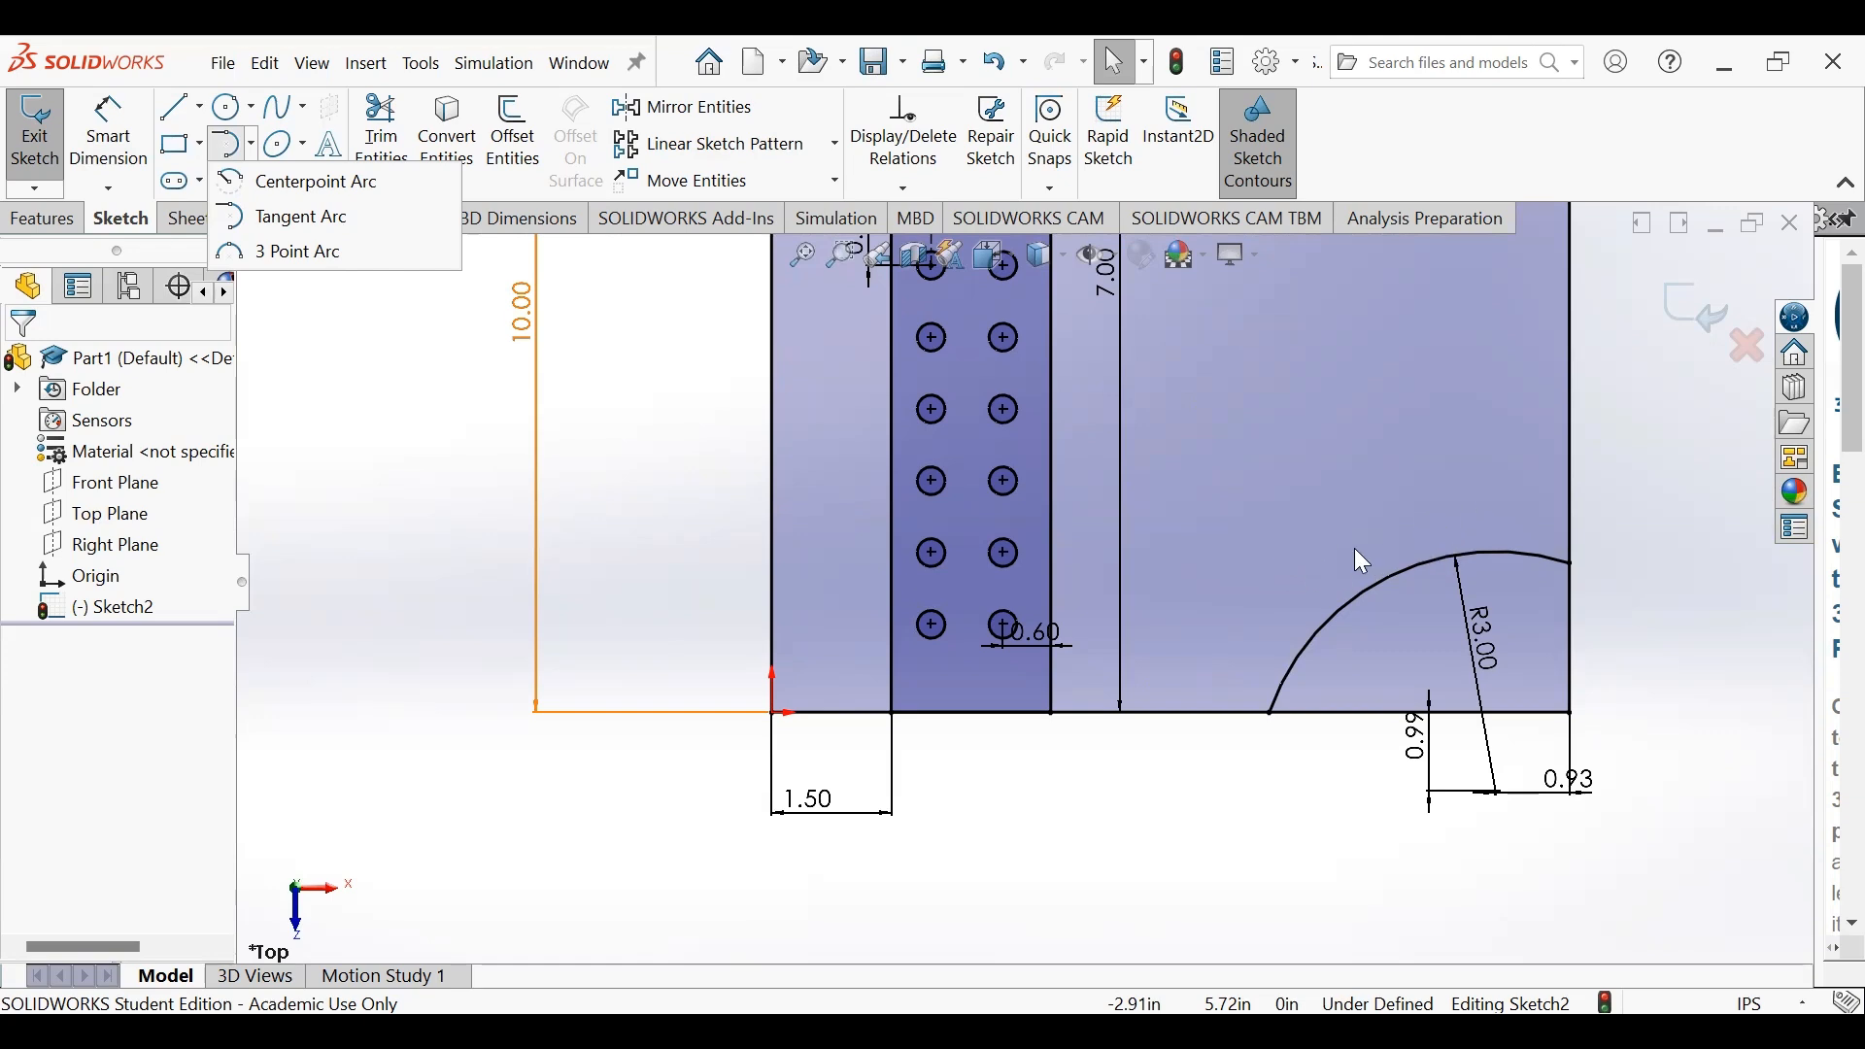
left_click(621, 538)
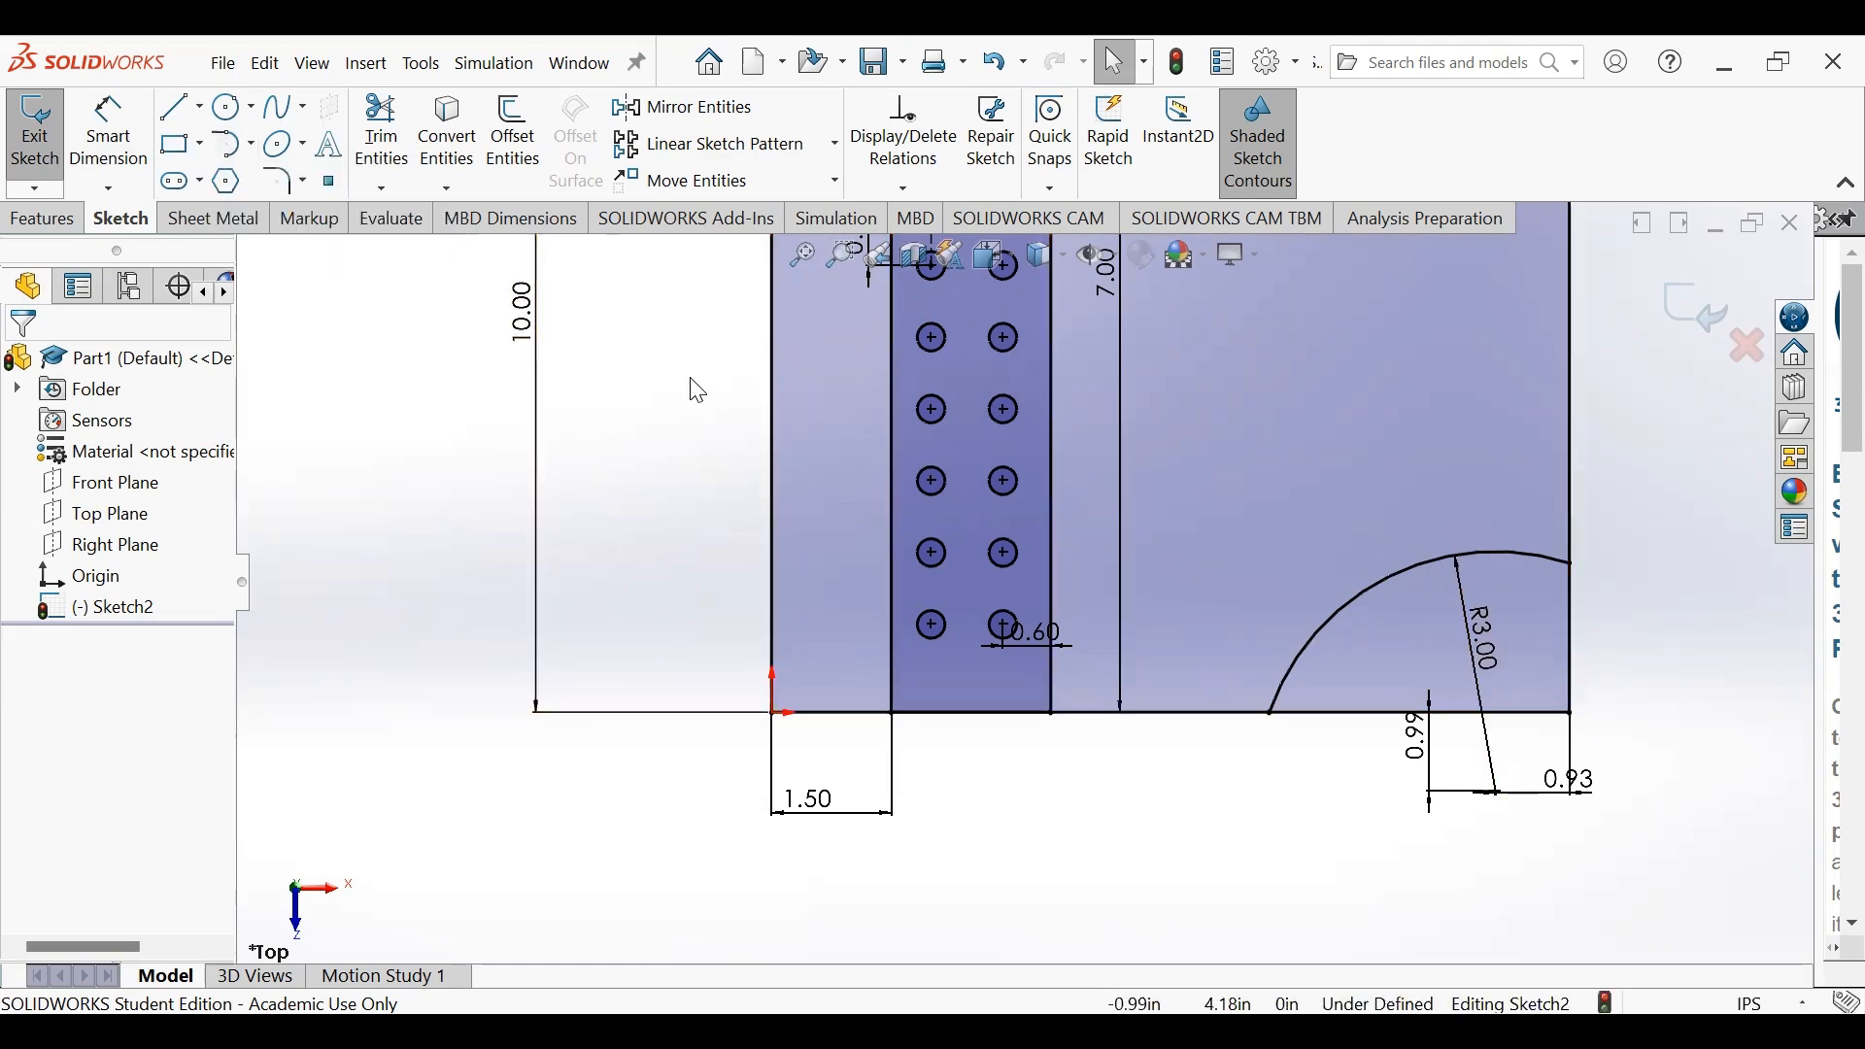
- Hide the sketch dimensions in the graphics area
scroll(1379, 536, "up", 2)
scroll(1253, 457, "up", 3)
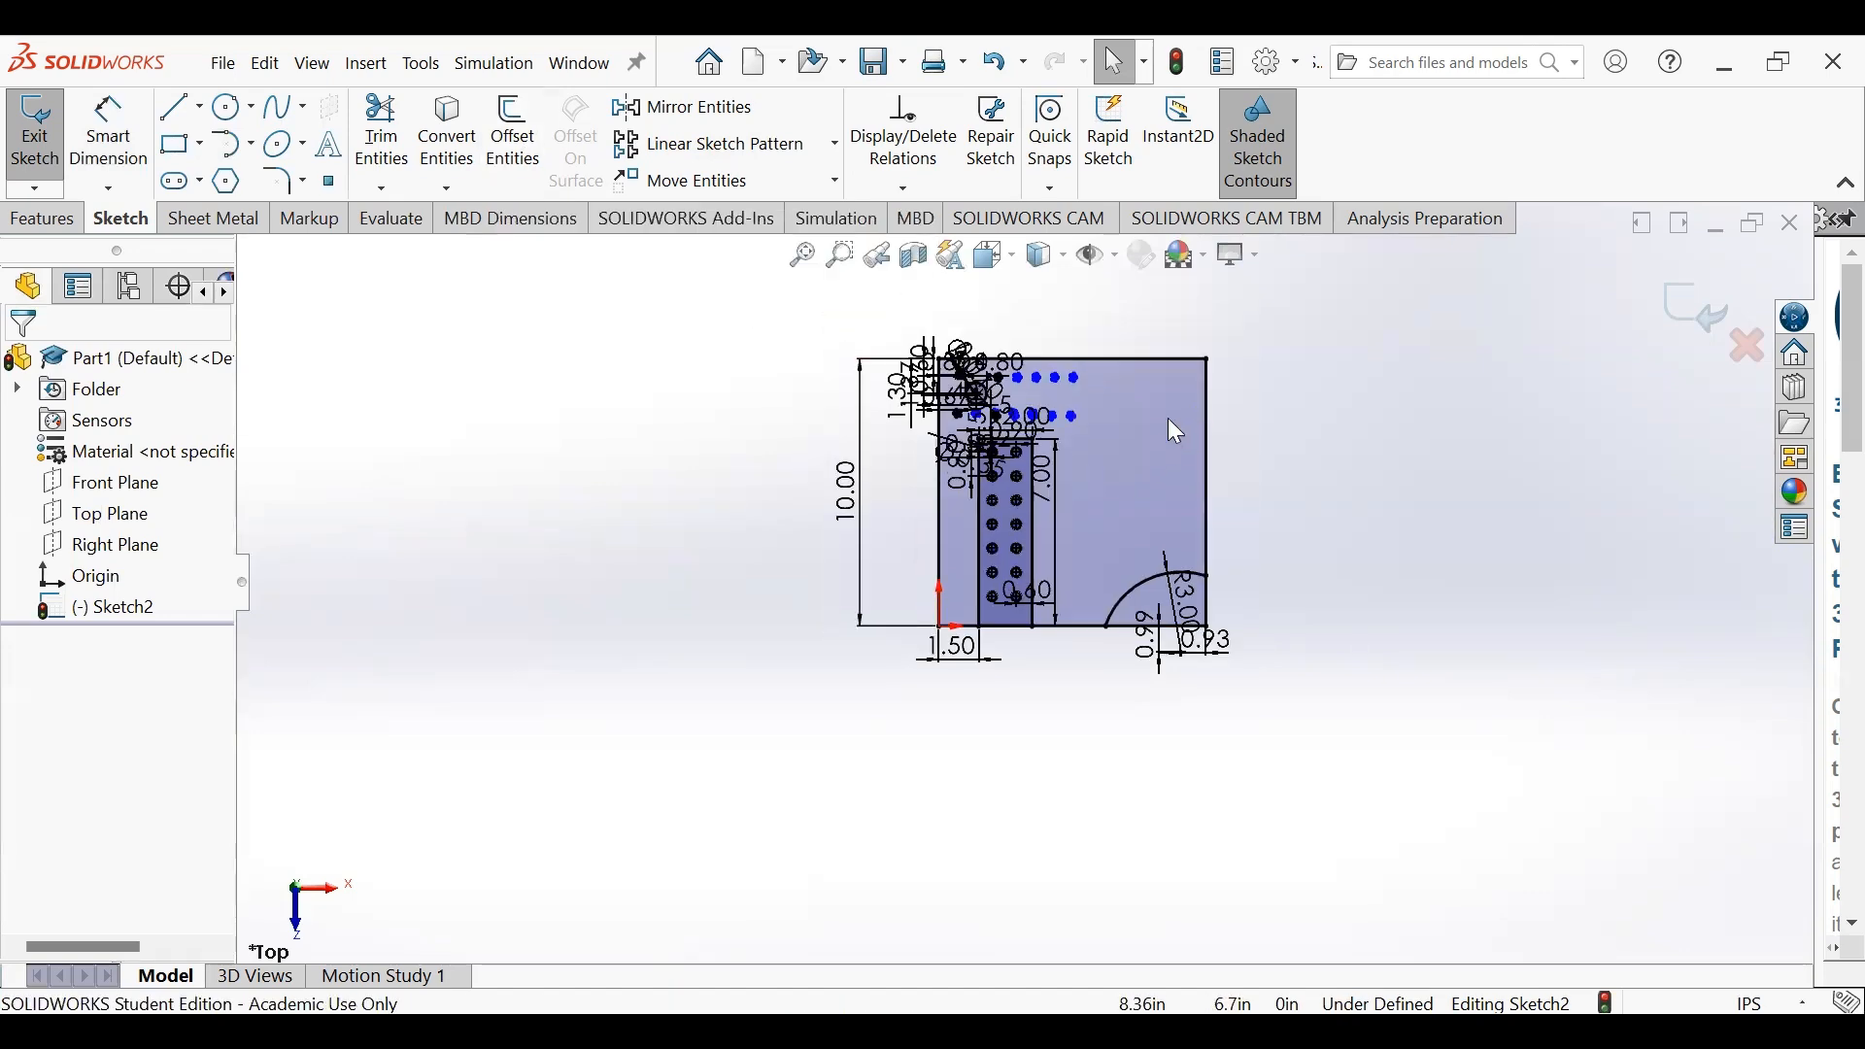
scroll(1183, 418, "down", 5)
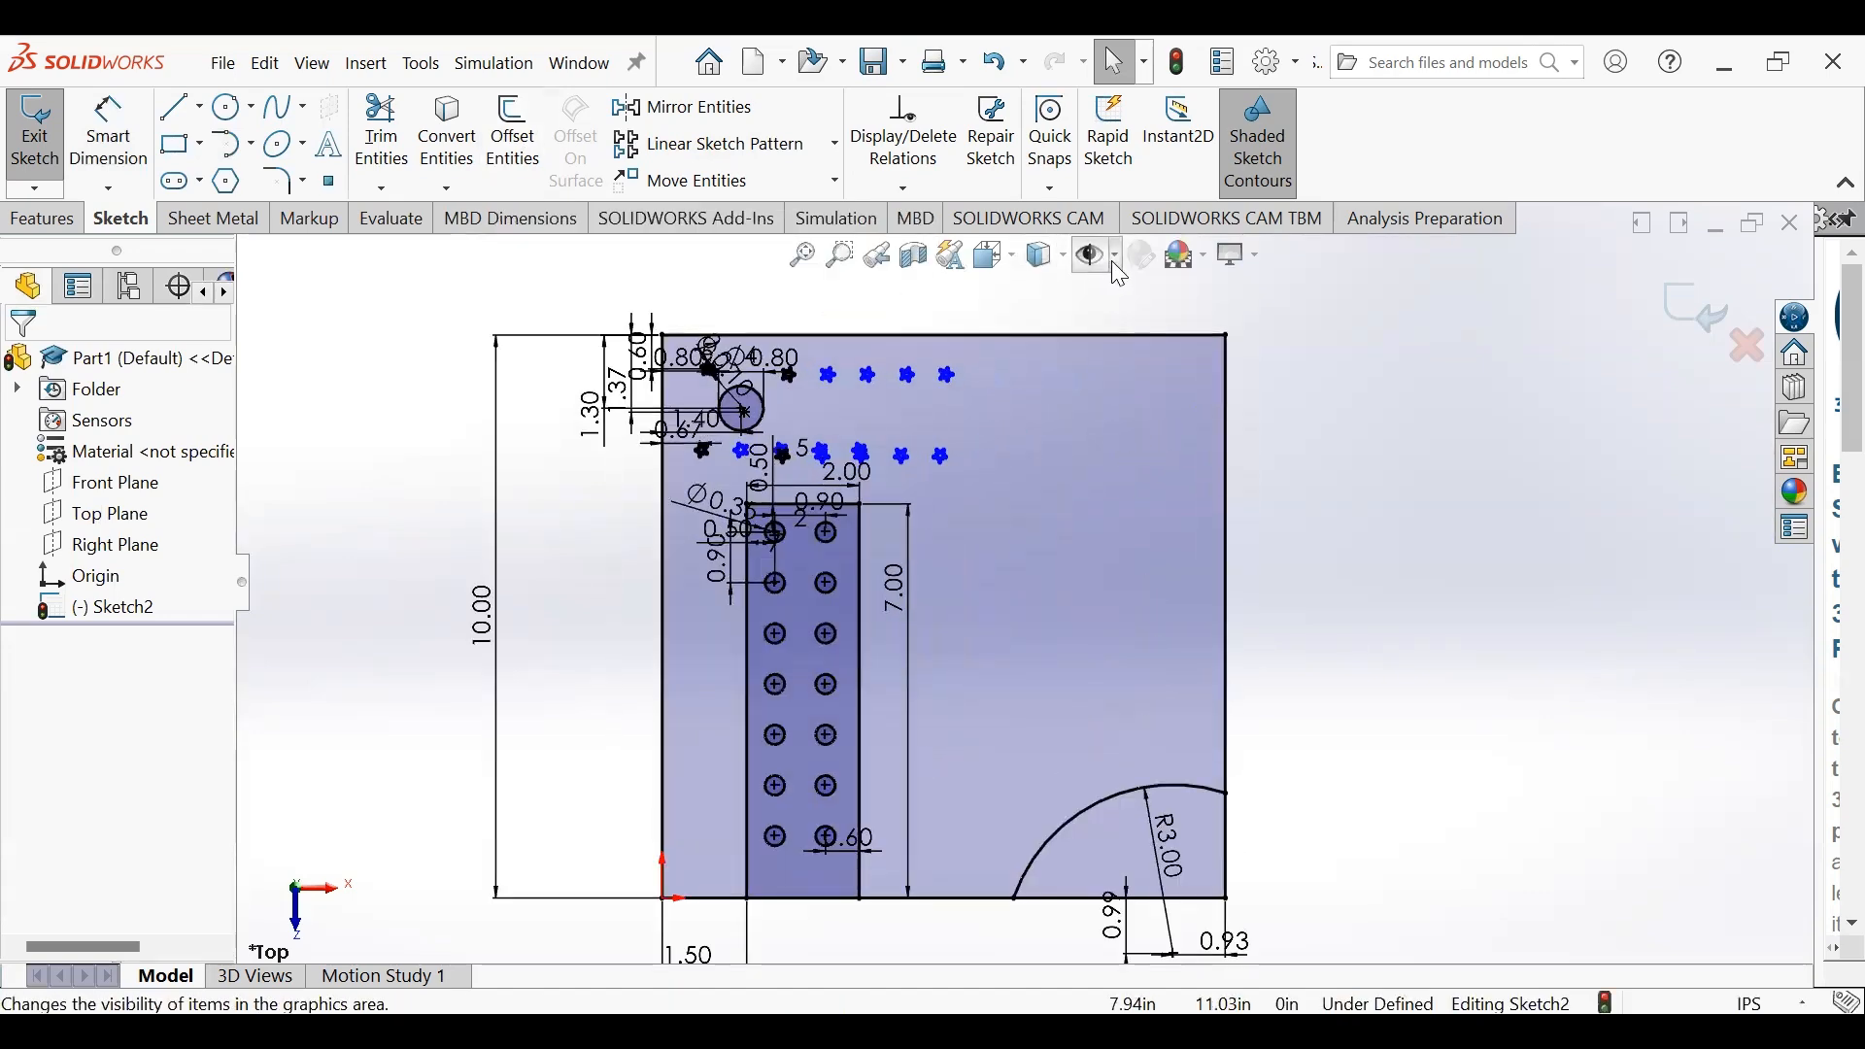
left_click(1111, 258)
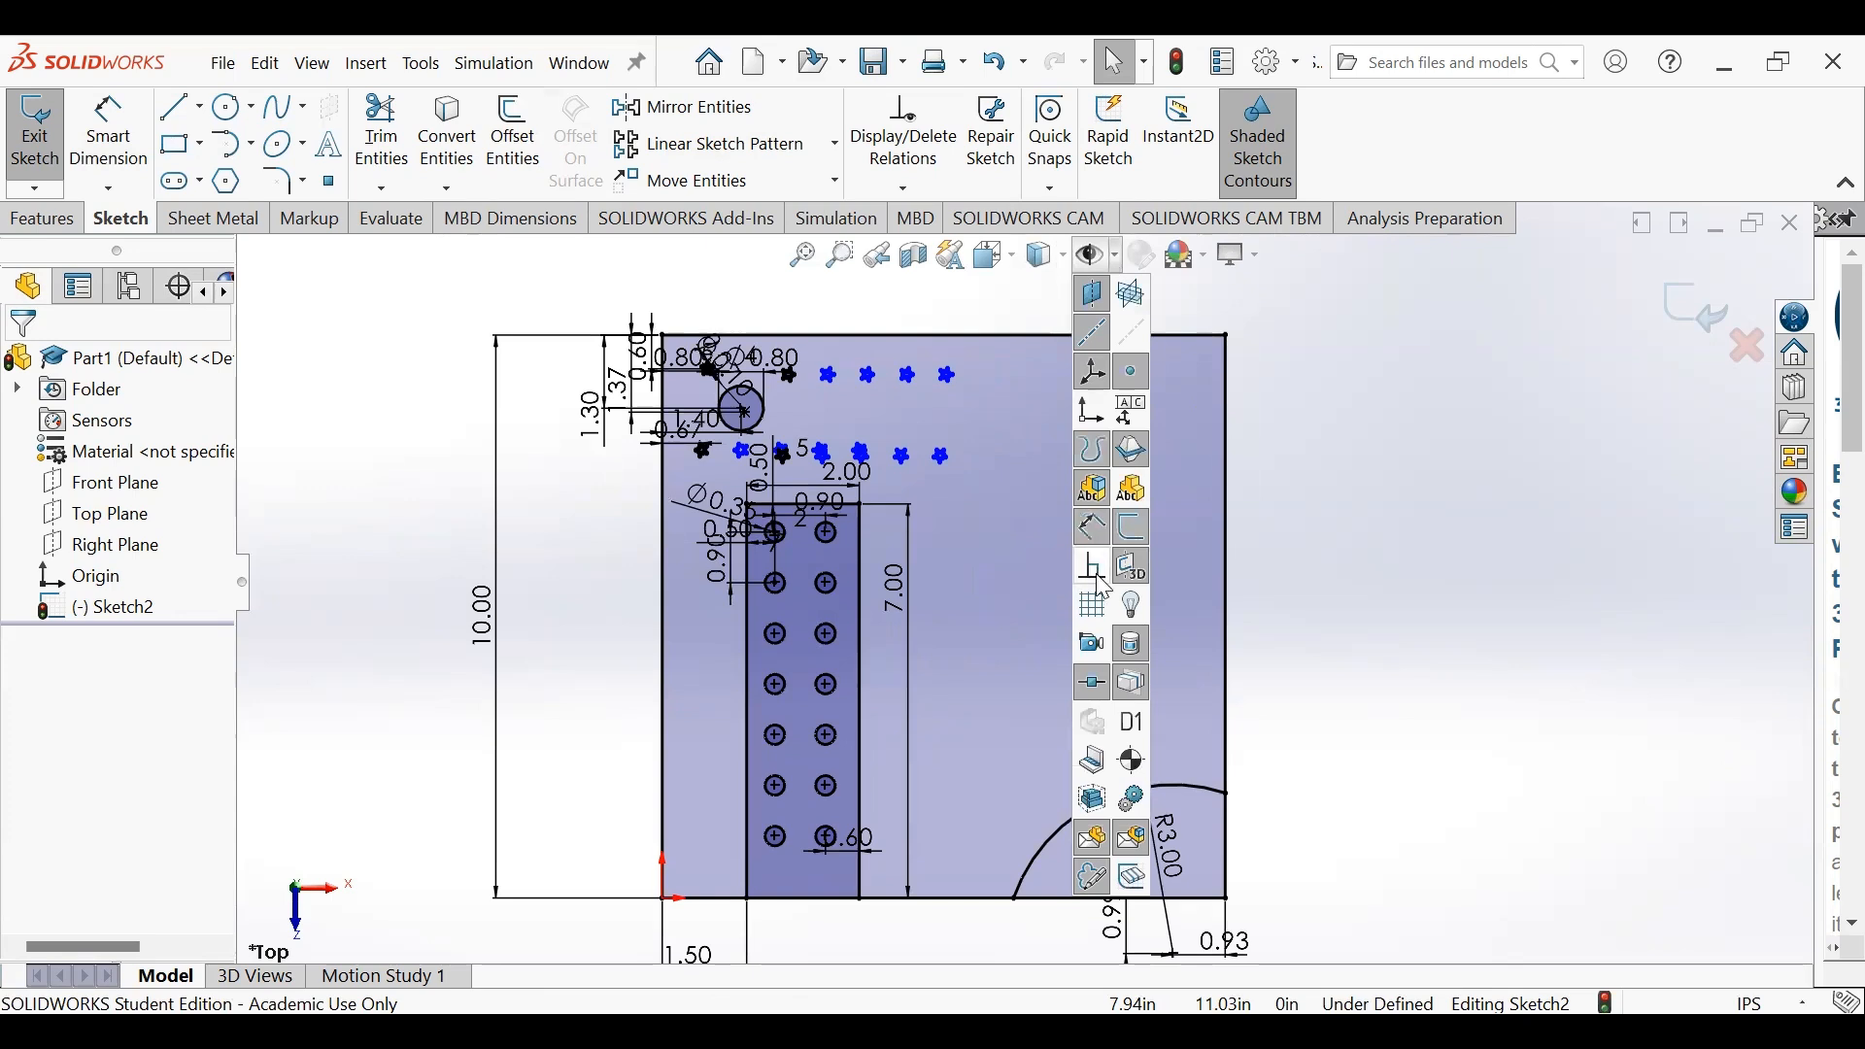
left_click(1092, 563)
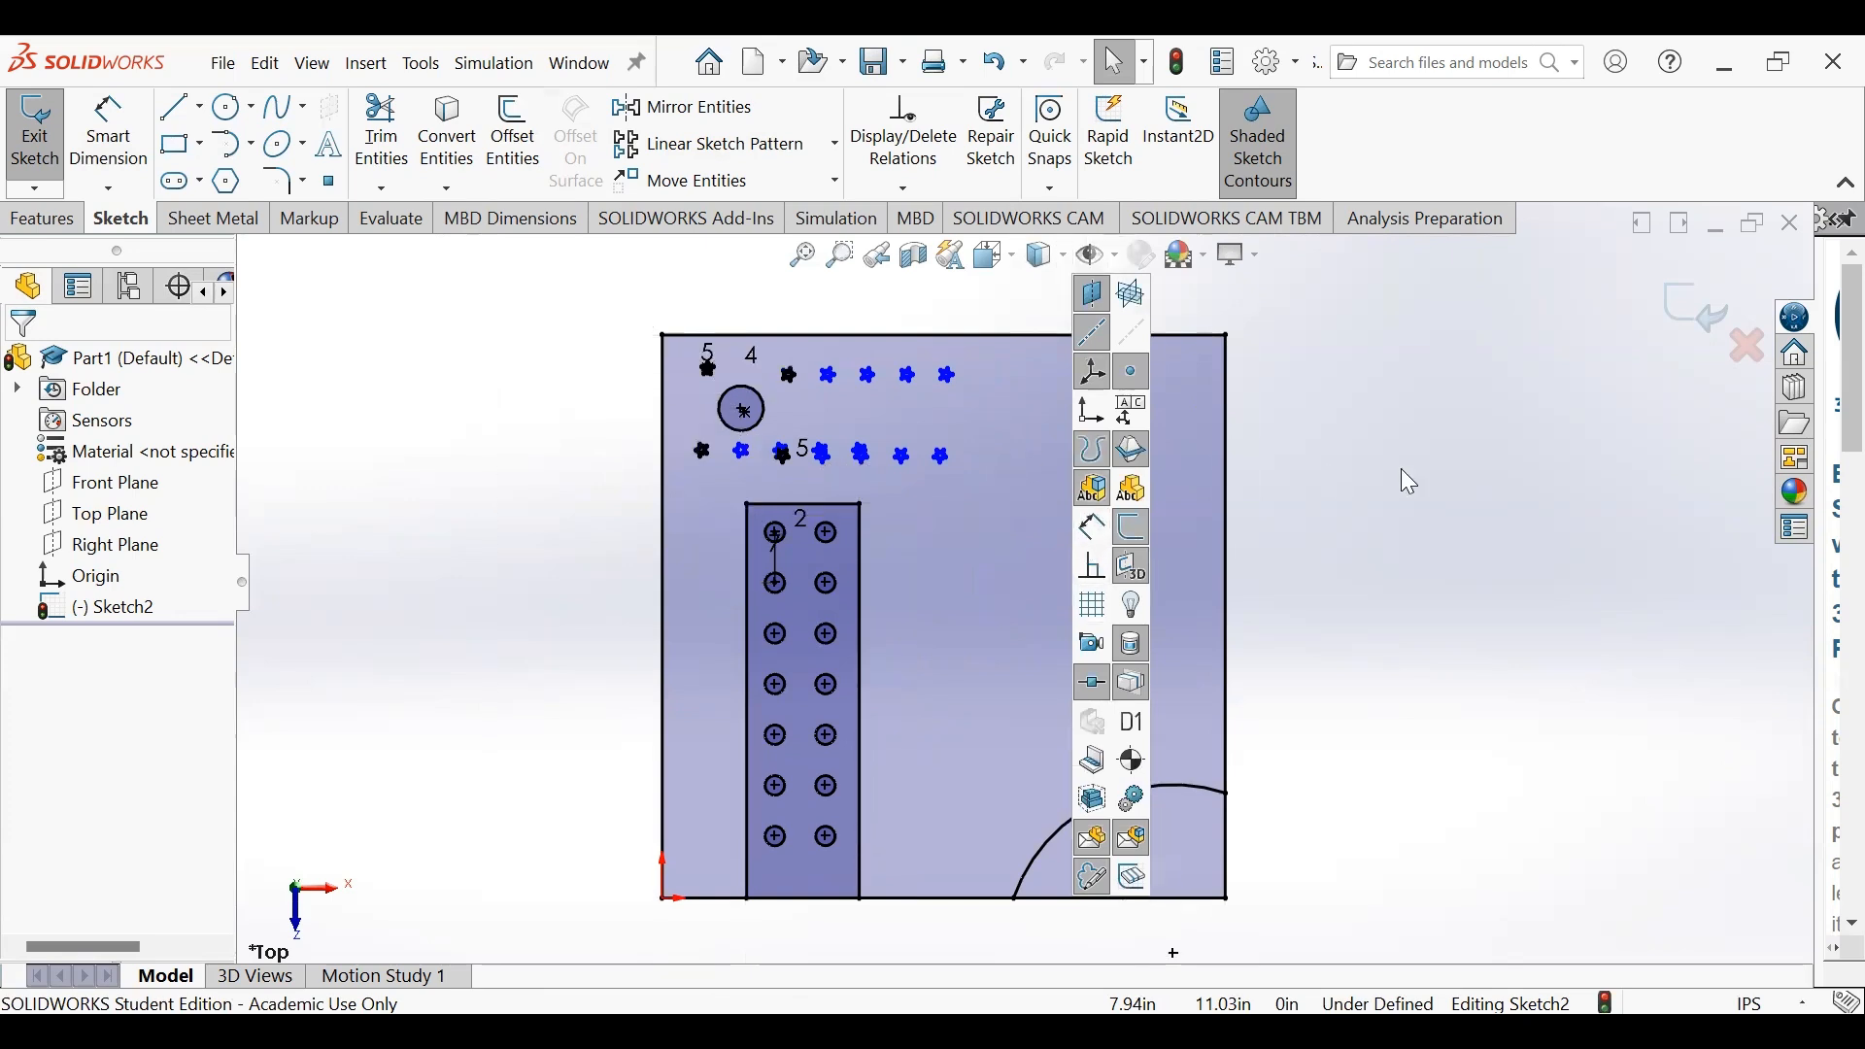
left_click(1401, 468)
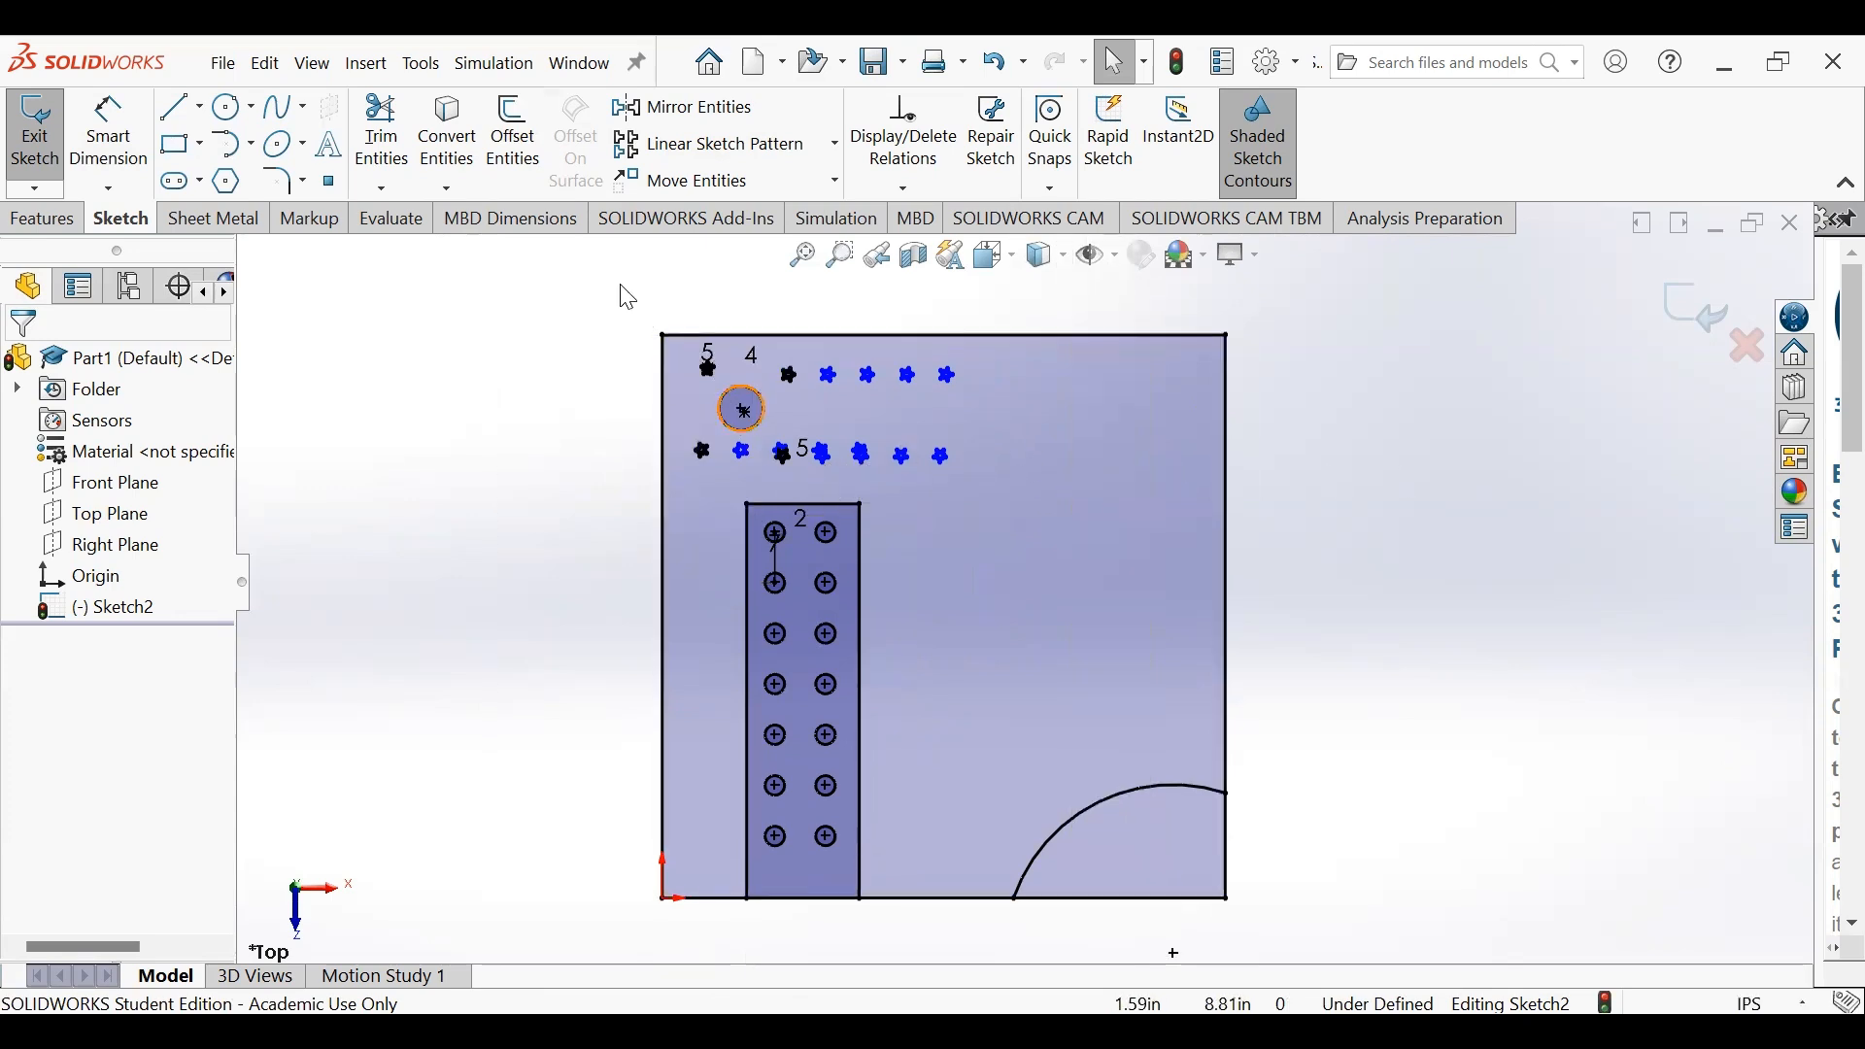
- Set up Offset Entities with a distance of 0.2 in and choose the square's outline as the chain to offset
left_click(514, 138)
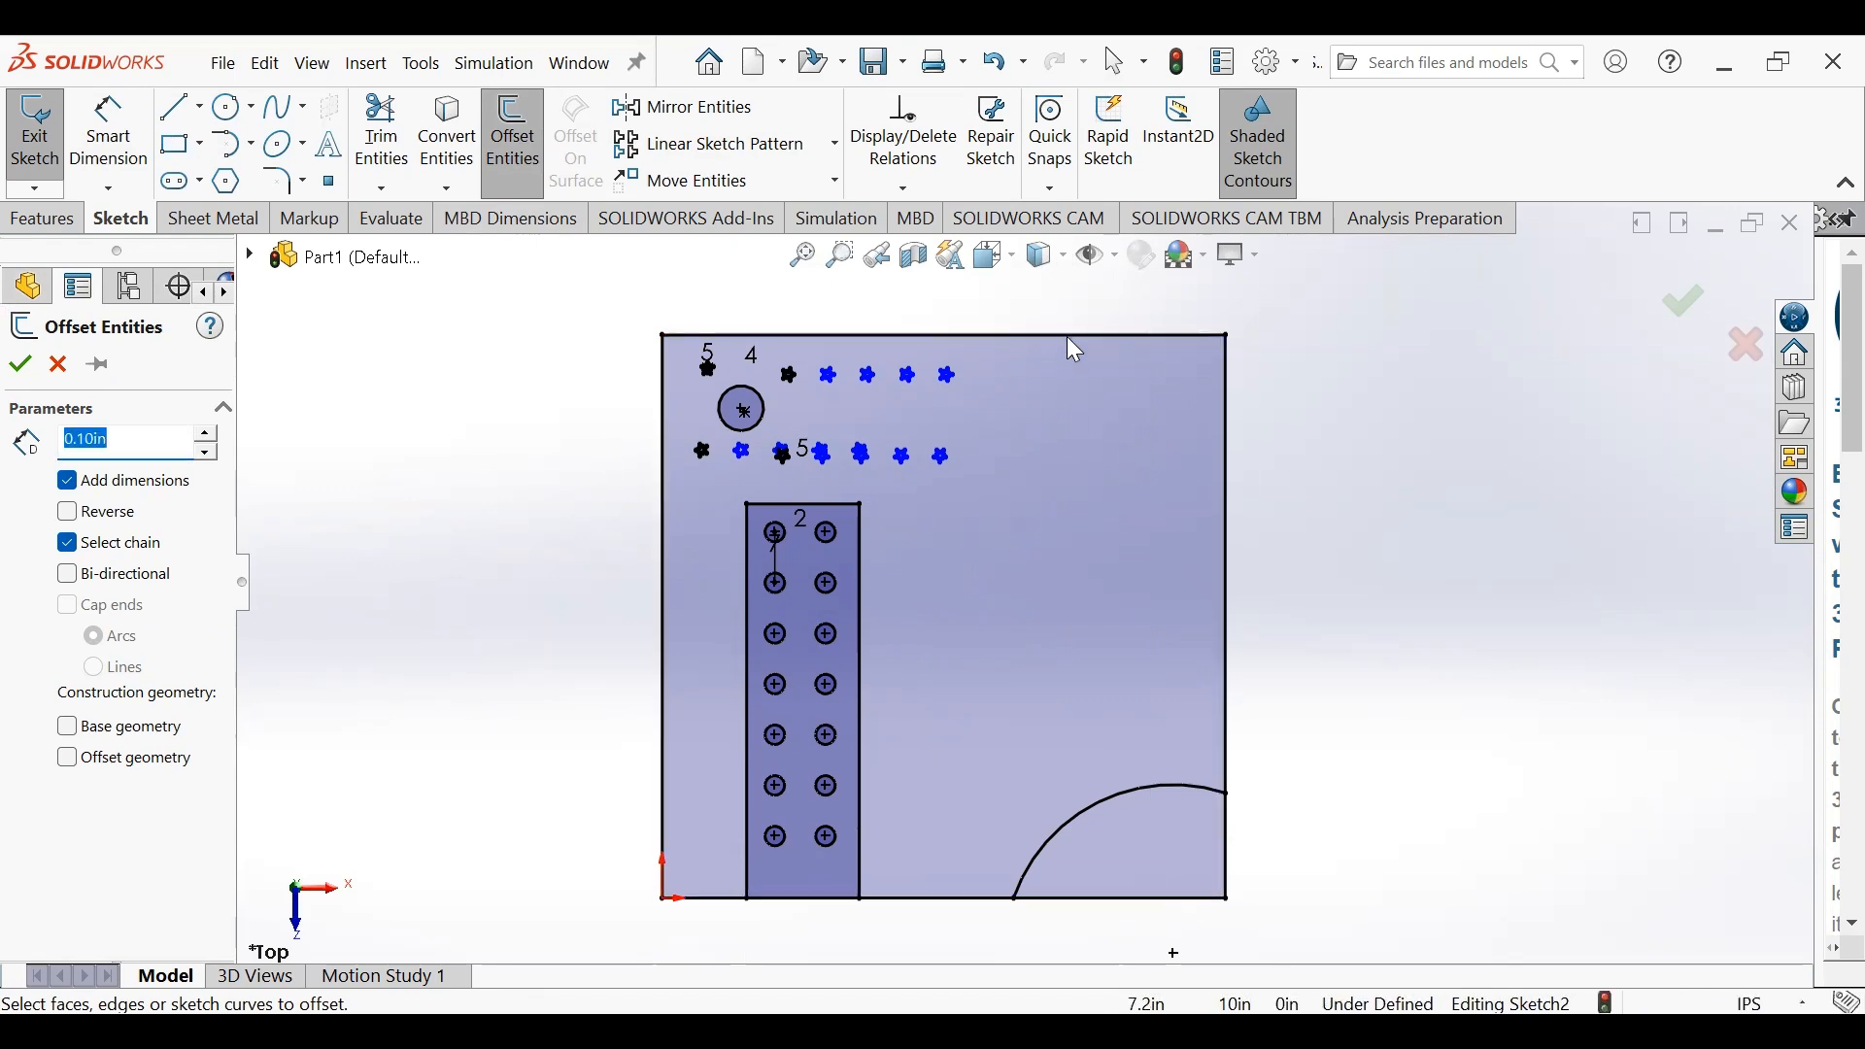
left_click(151, 447)
double_click(150, 447)
type("0.2")
key("Return")
left_click(915, 335)
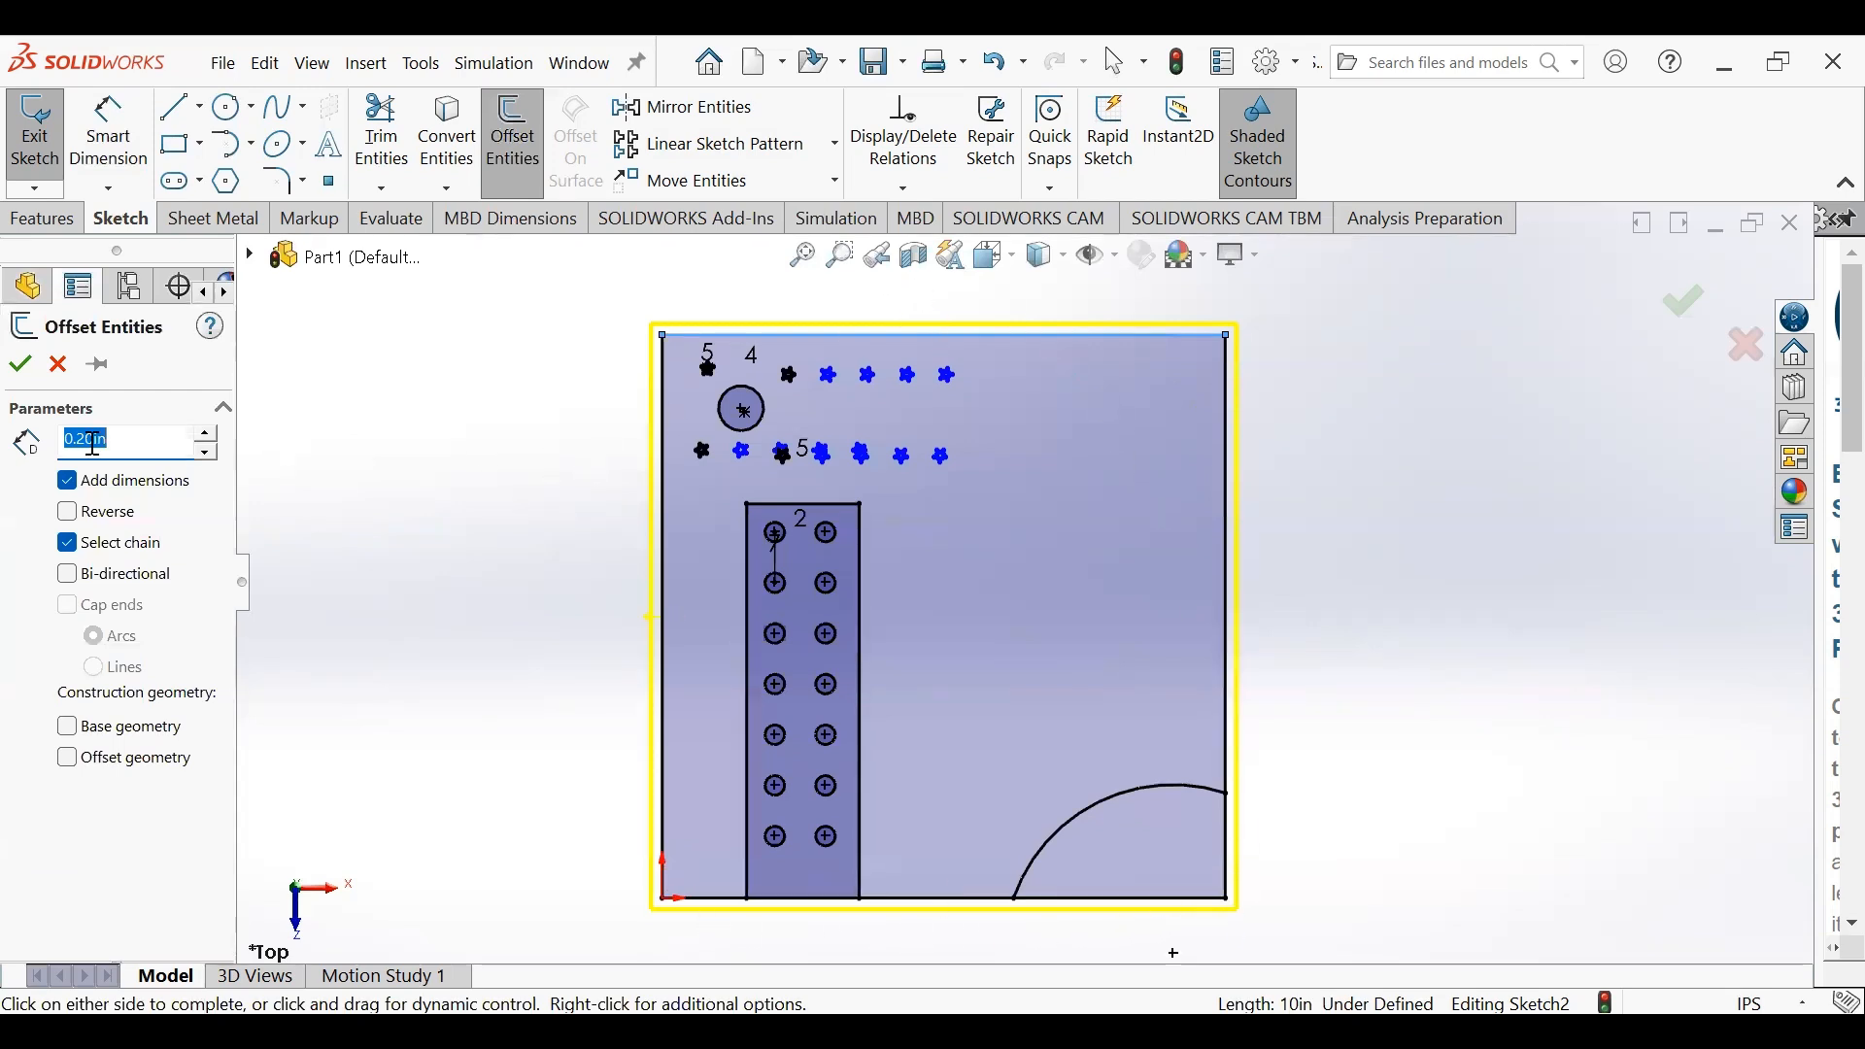
- Preview the square's offset with Reverse and with Bi-directional, and switch each option back off
left_click(72, 517)
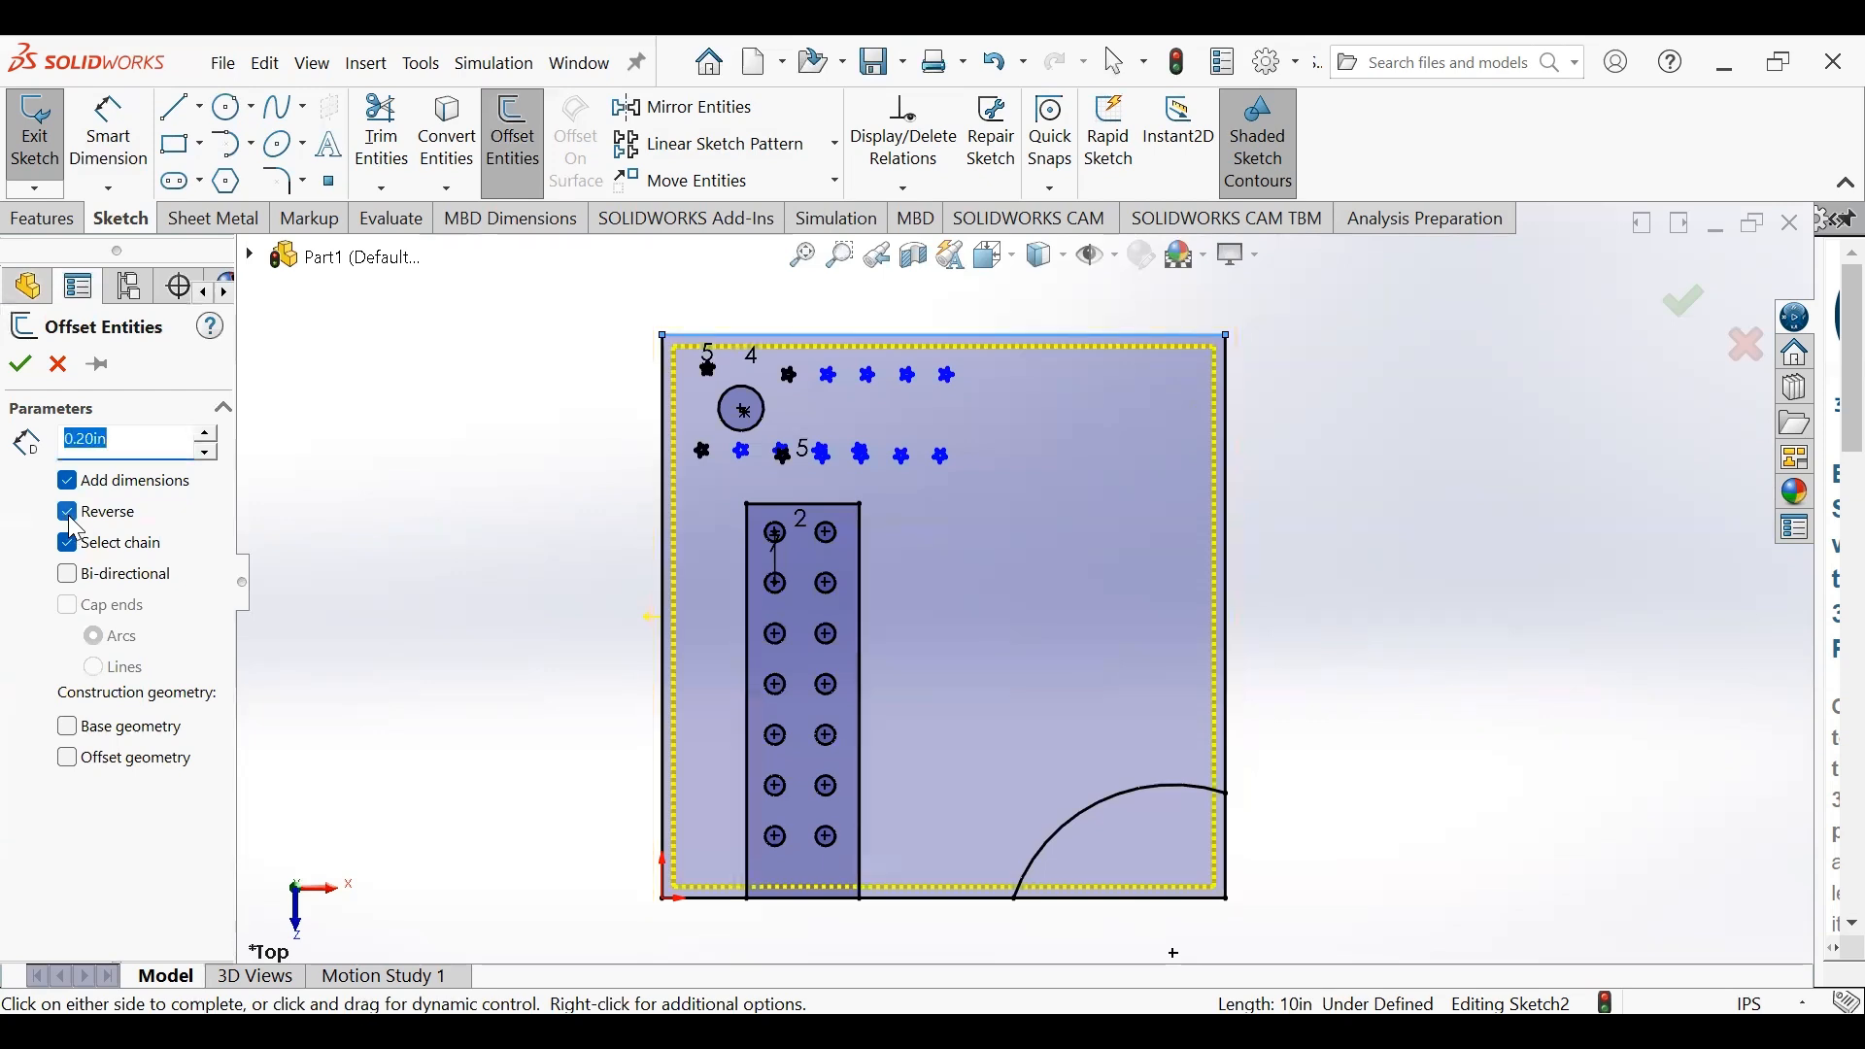
left_click(73, 522)
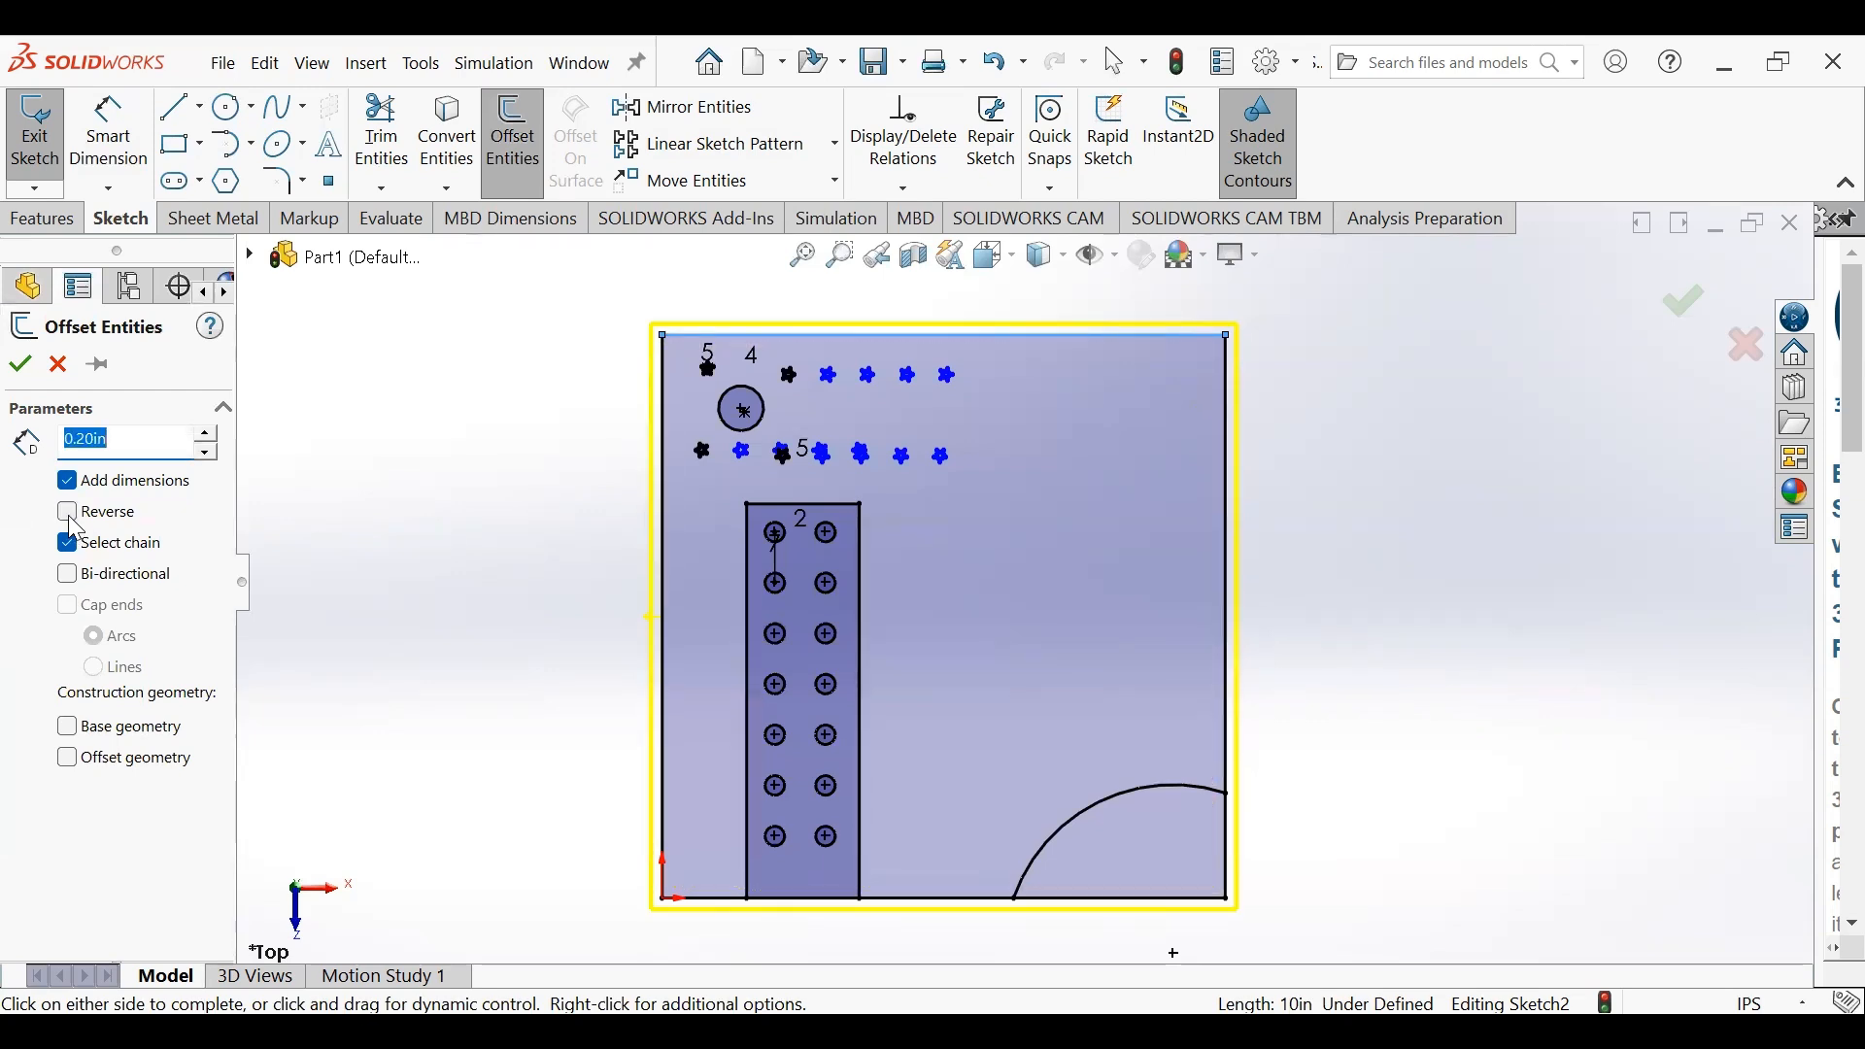
left_click(70, 579)
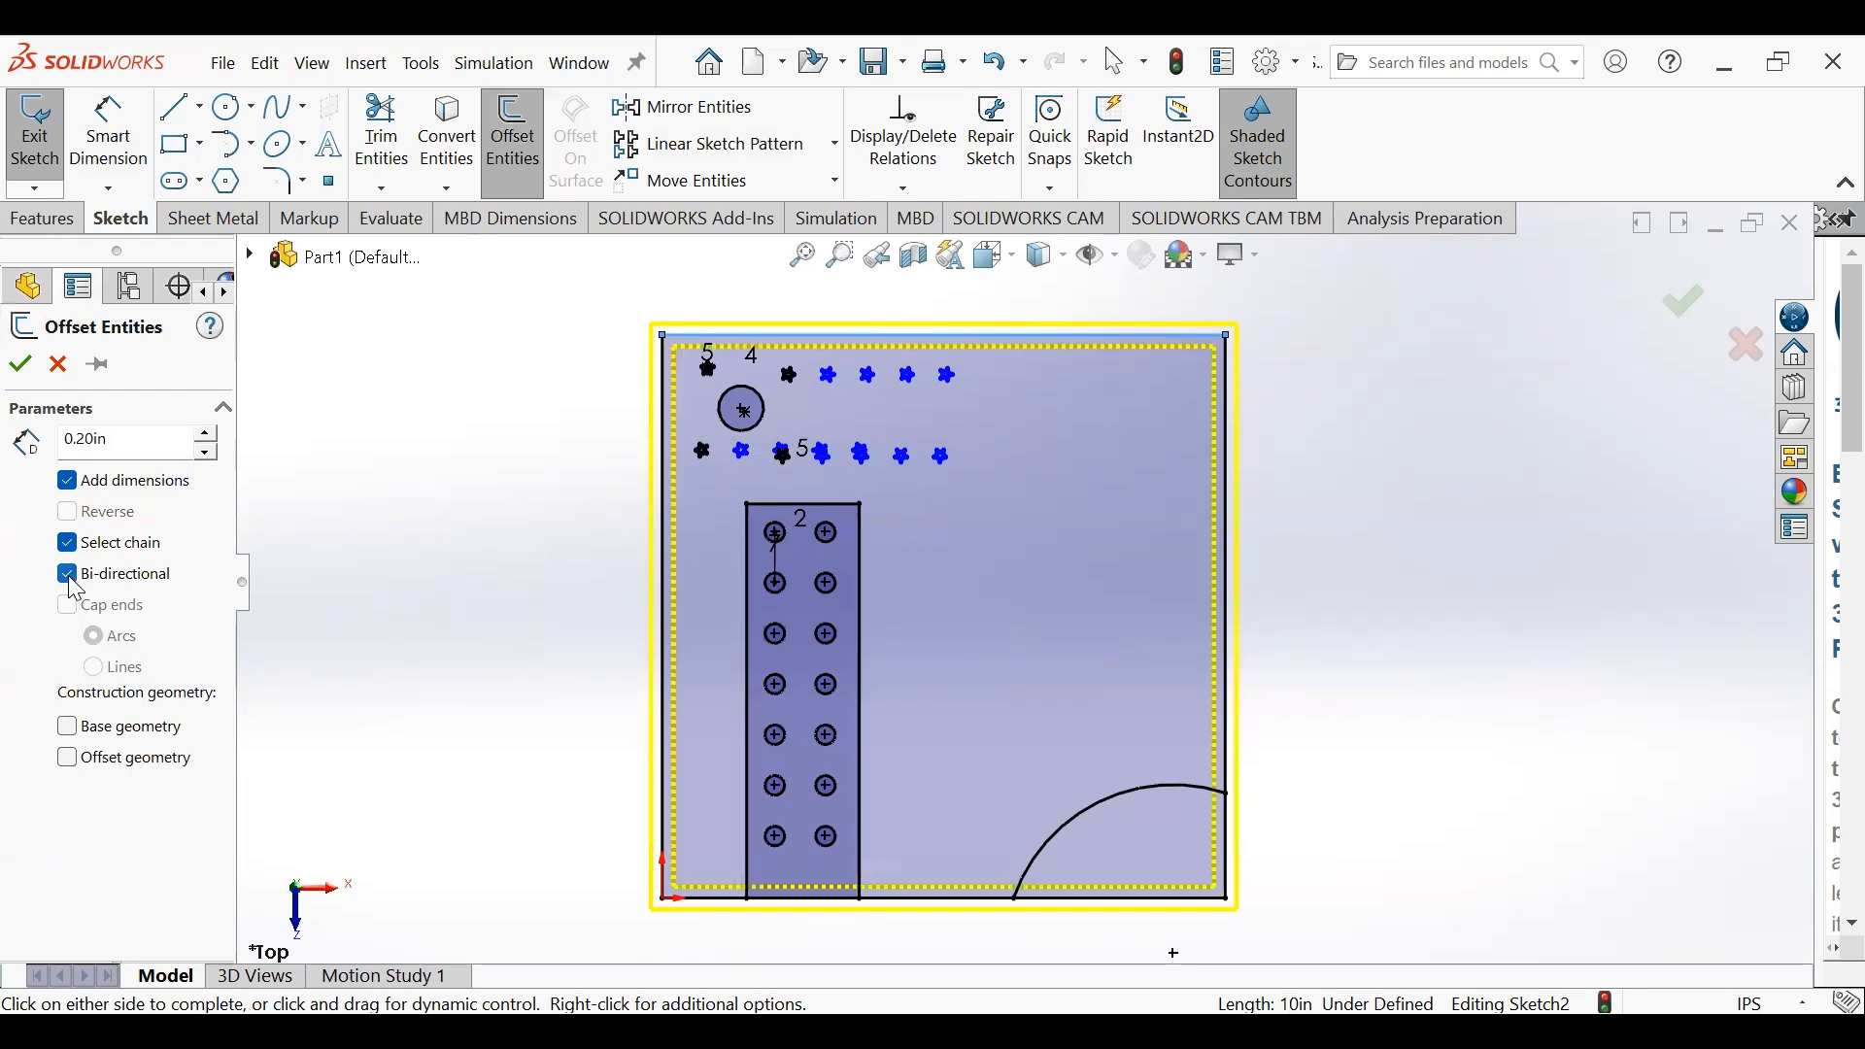
left_click(70, 579)
- Preview base geometry, offset geometry, and both as construction geometry for the square's offset, and switch the options back off
left_click(70, 731)
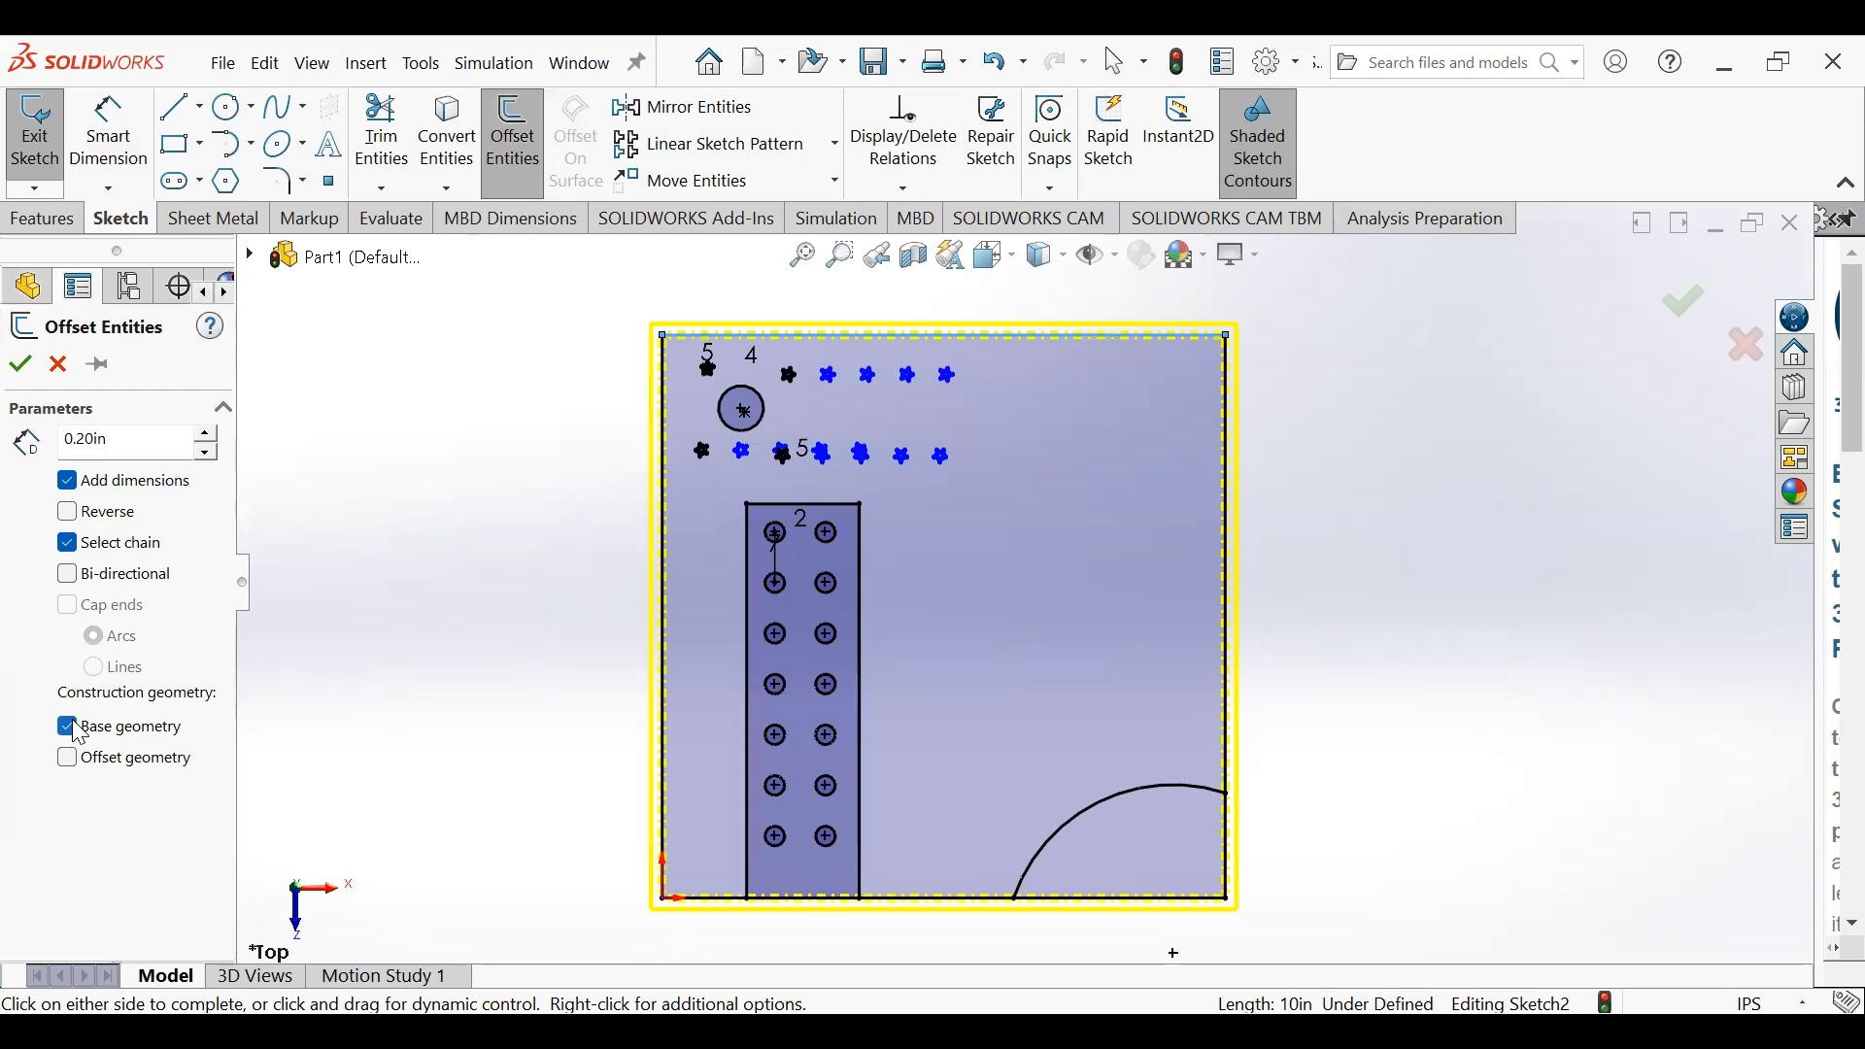
left_click(70, 728)
left_click(68, 757)
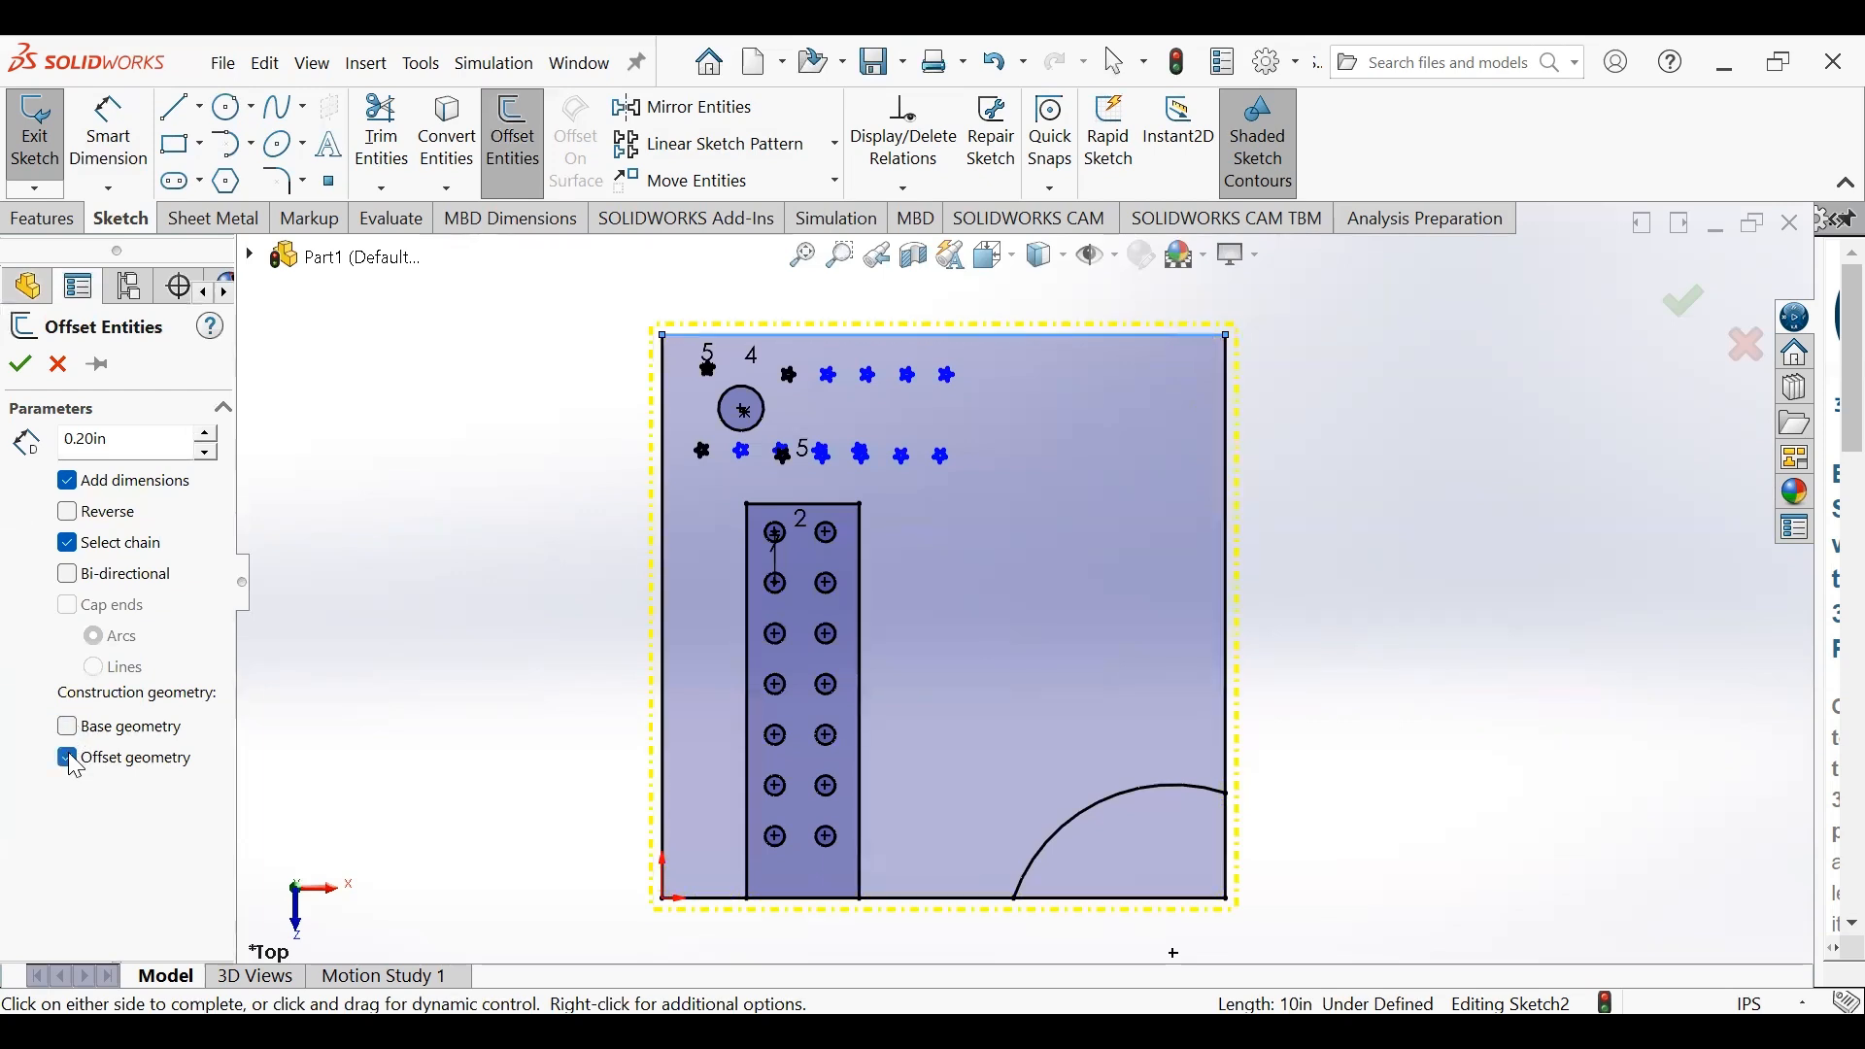
left_click(70, 760)
left_click(67, 727)
left_click(68, 759)
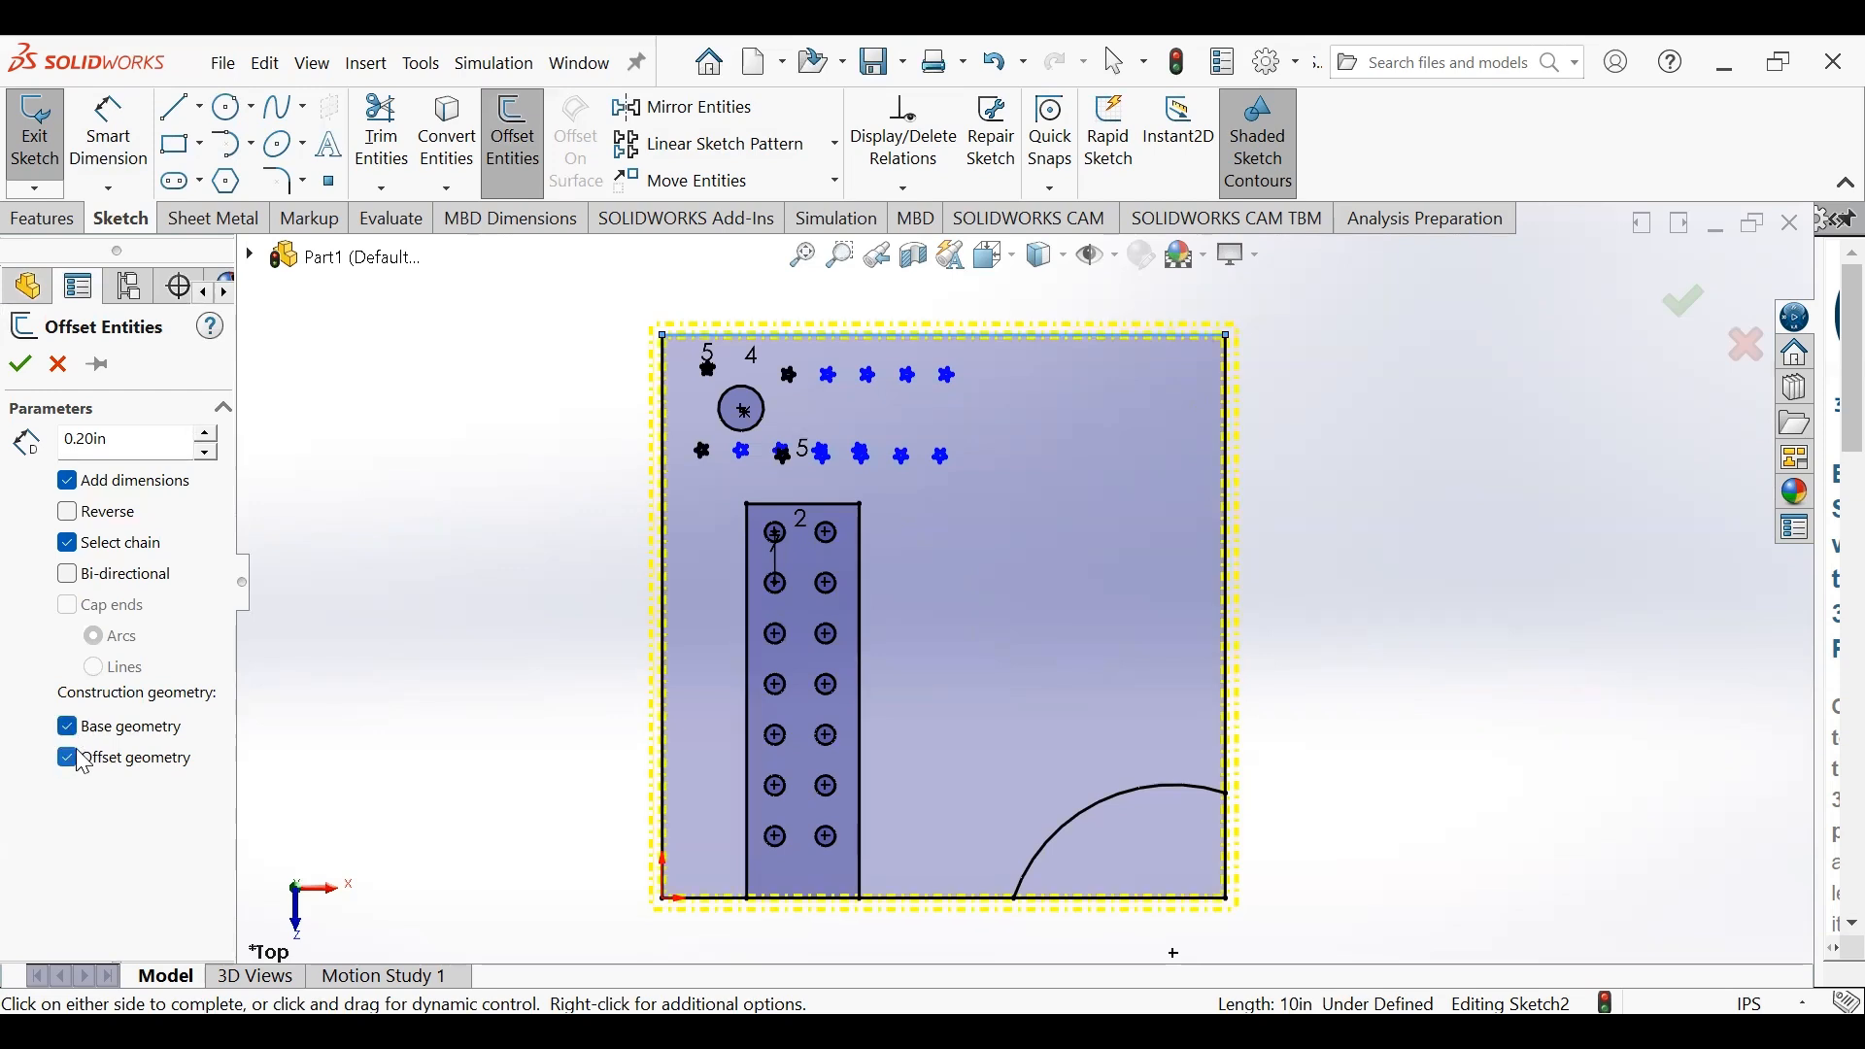
left_click(77, 760)
left_click(68, 728)
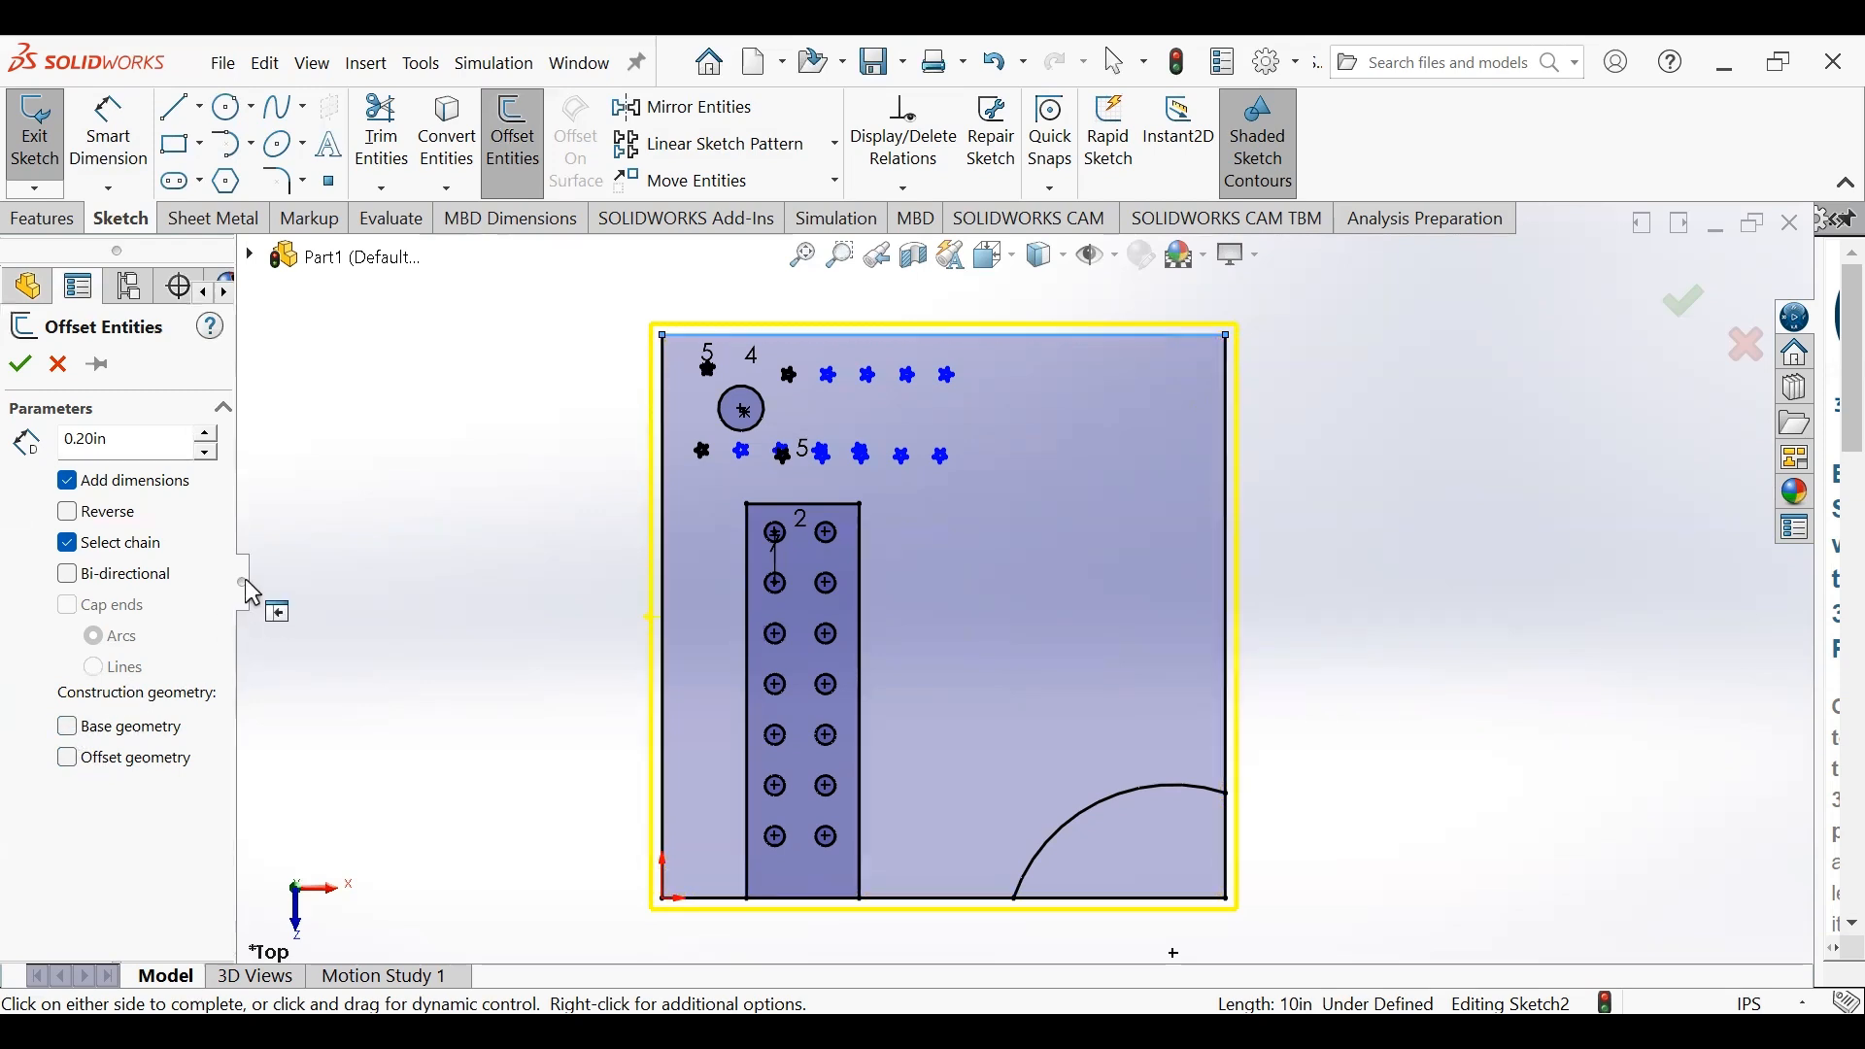
left_click_drag(243, 581, 307, 581)
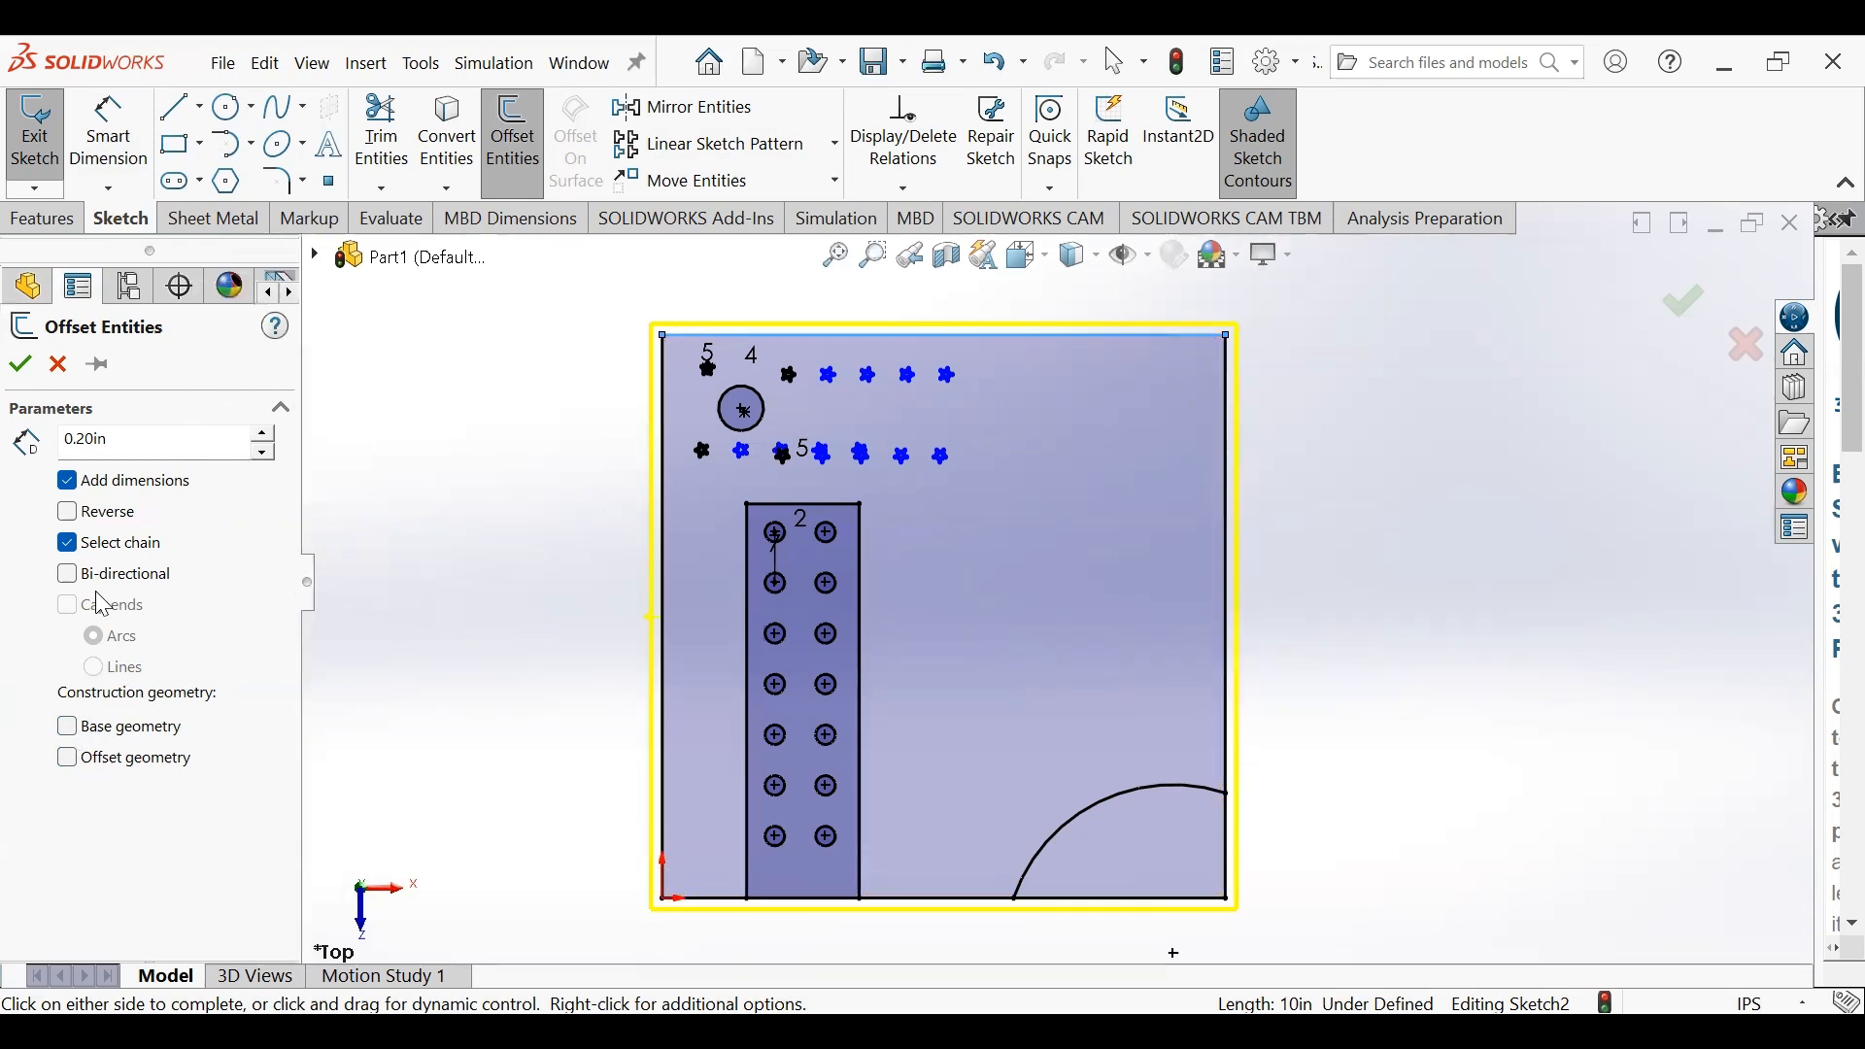
- Create the 0.2 in outward offset of the square's outline with its dimension added
left_click(19, 367)
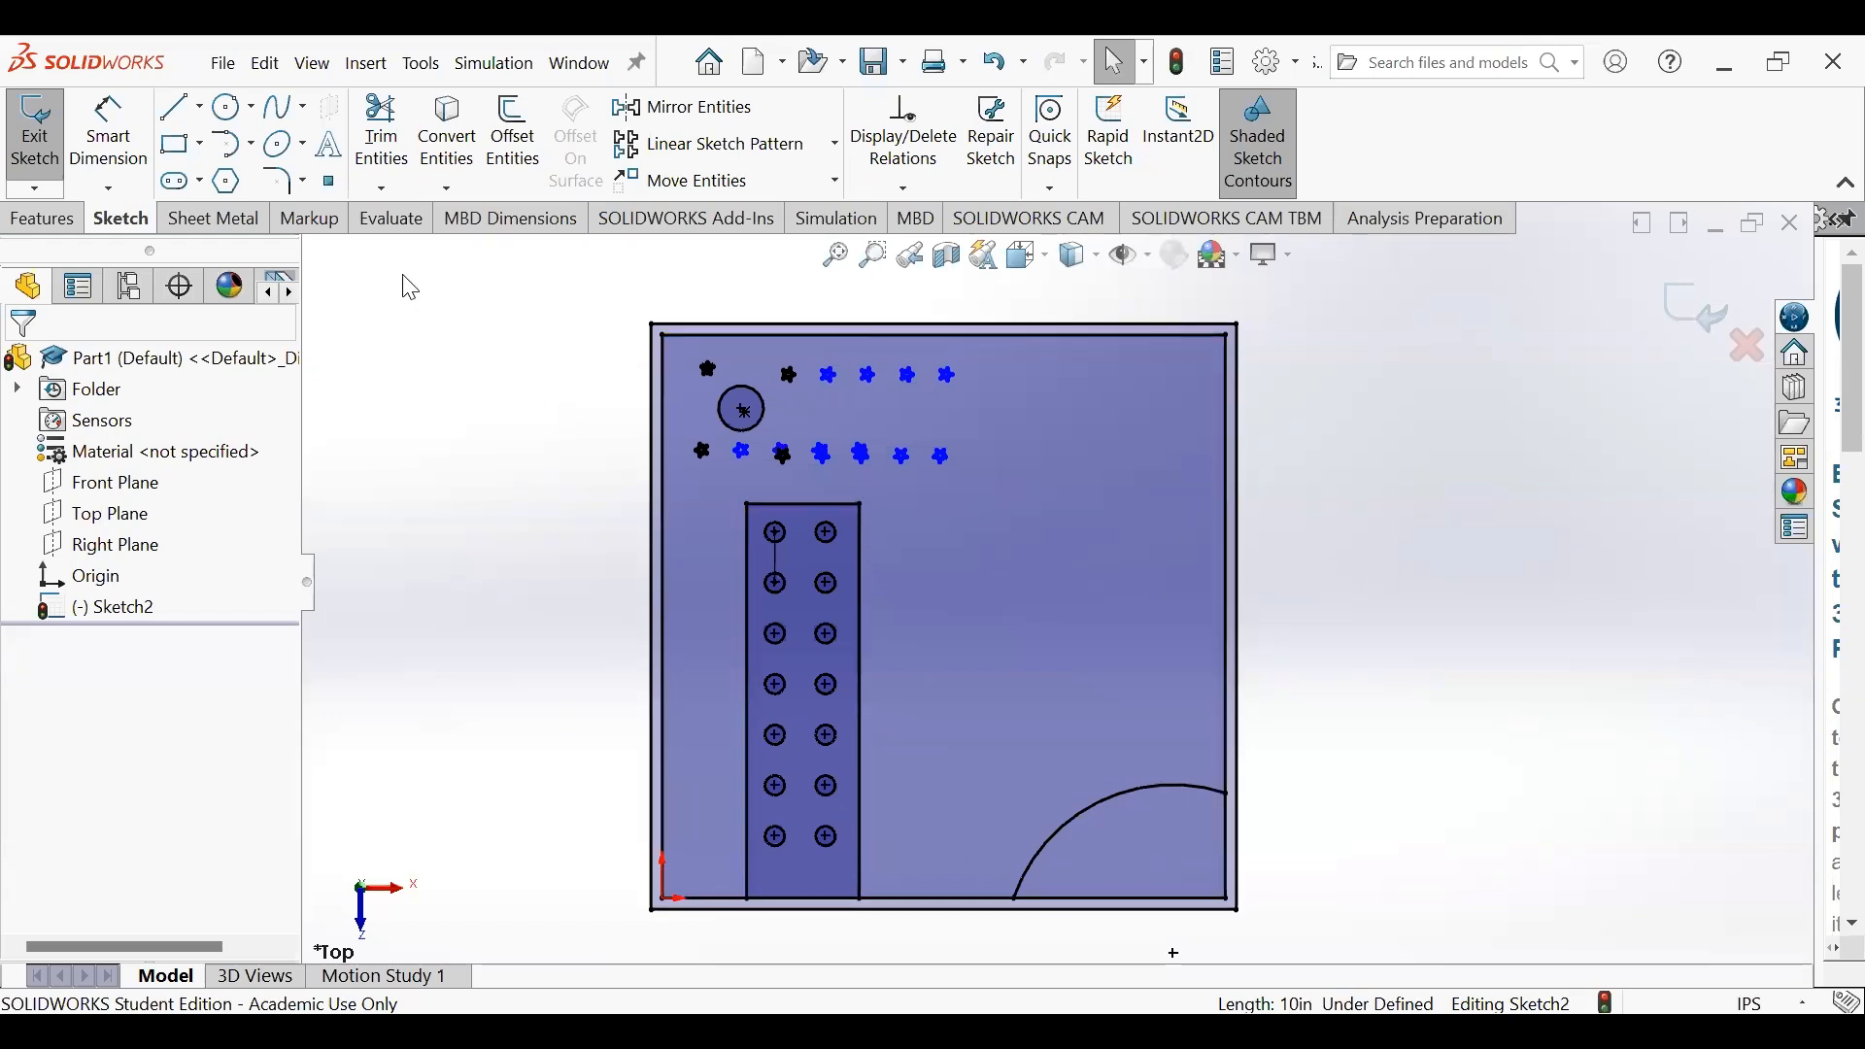
- List all relations in the sketch with Display/Delete Relations and show the sketch relation symbols in the graphics area
left_click(947, 142)
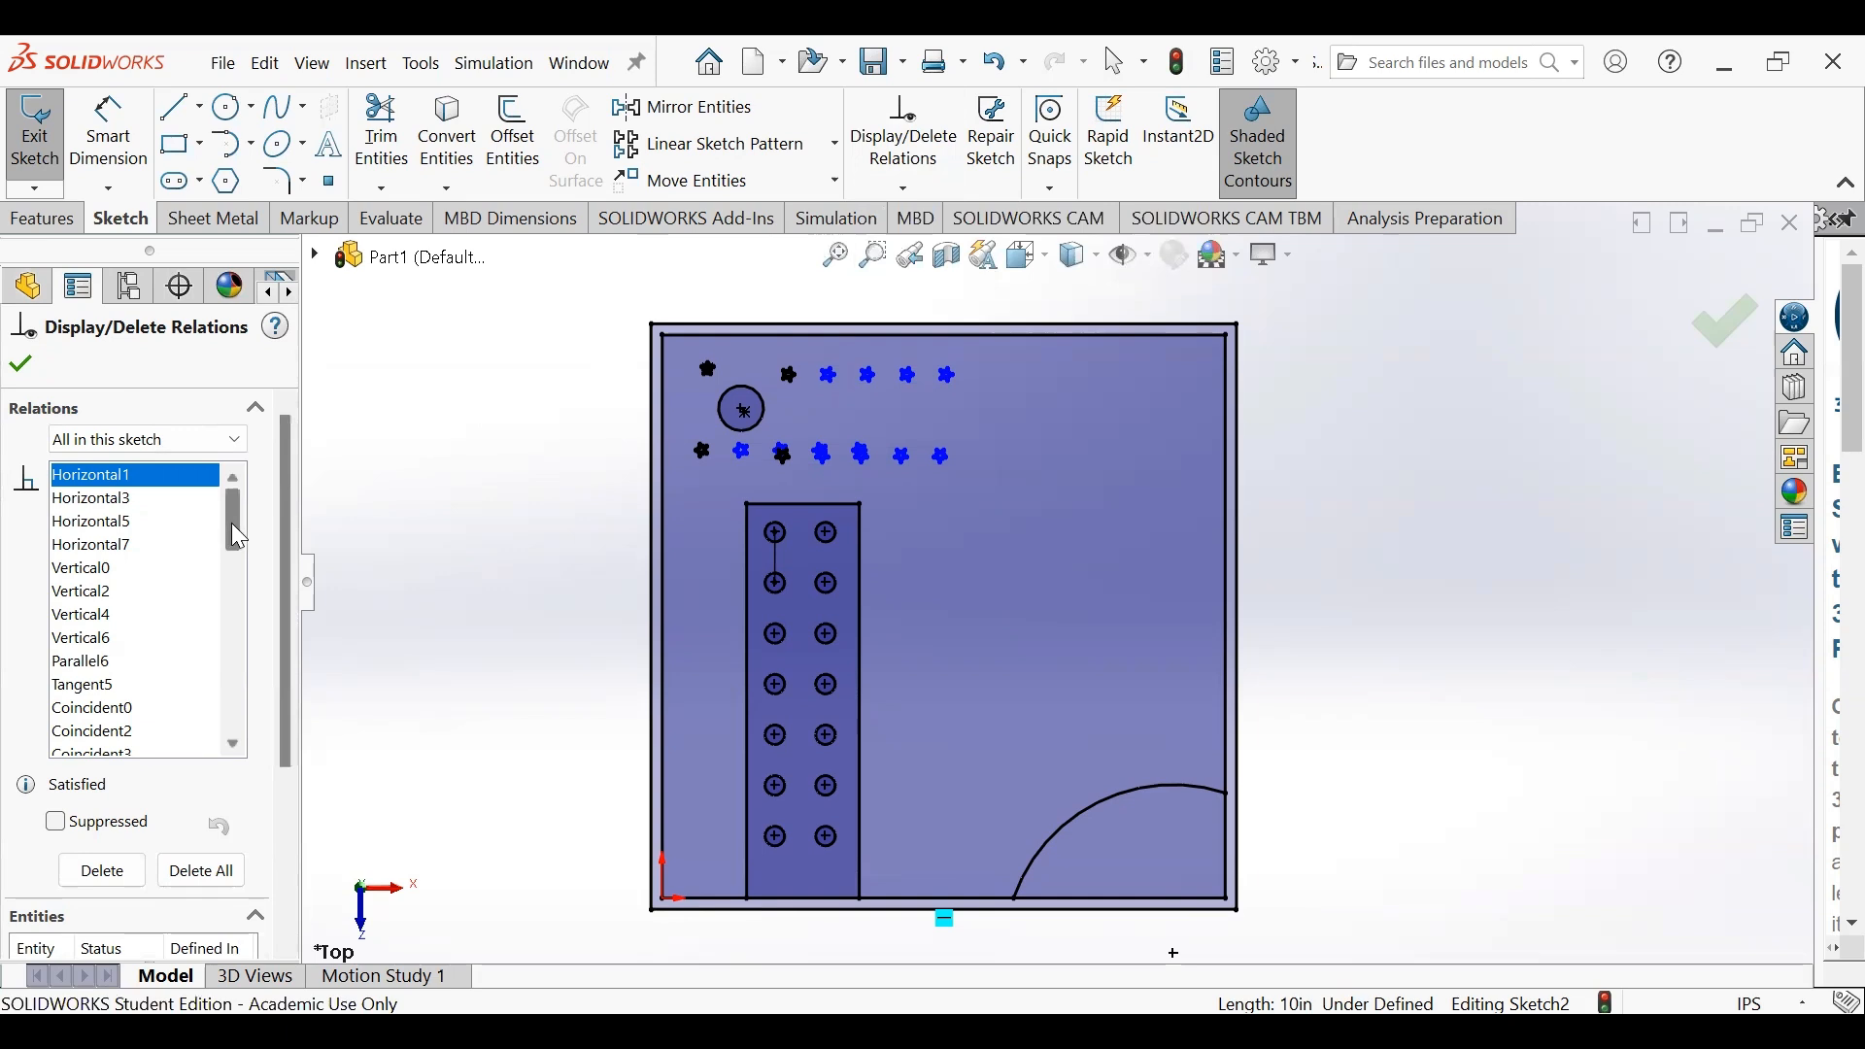
mouse_move(238, 534)
left_mouse_down()
mouse_move(229, 727)
mouse_move(235, 537)
left_mouse_up()
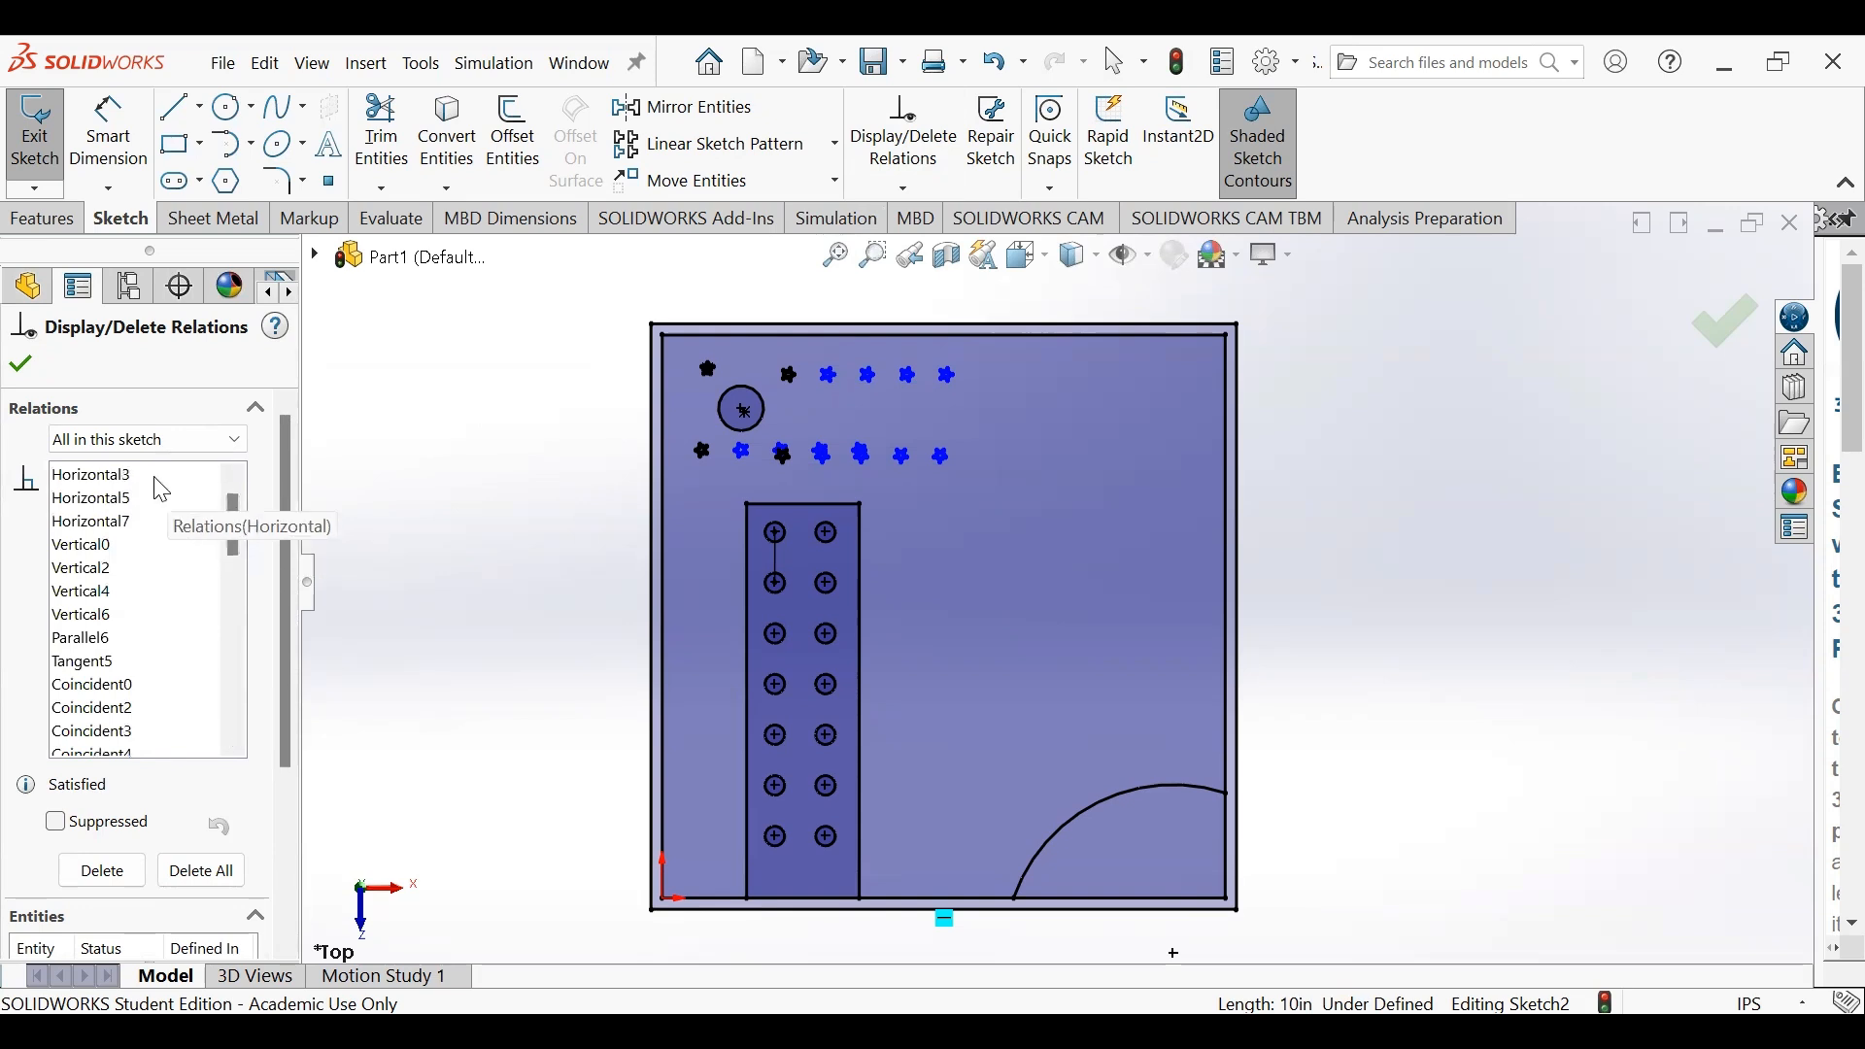
left_click(1155, 262)
left_click(1122, 568)
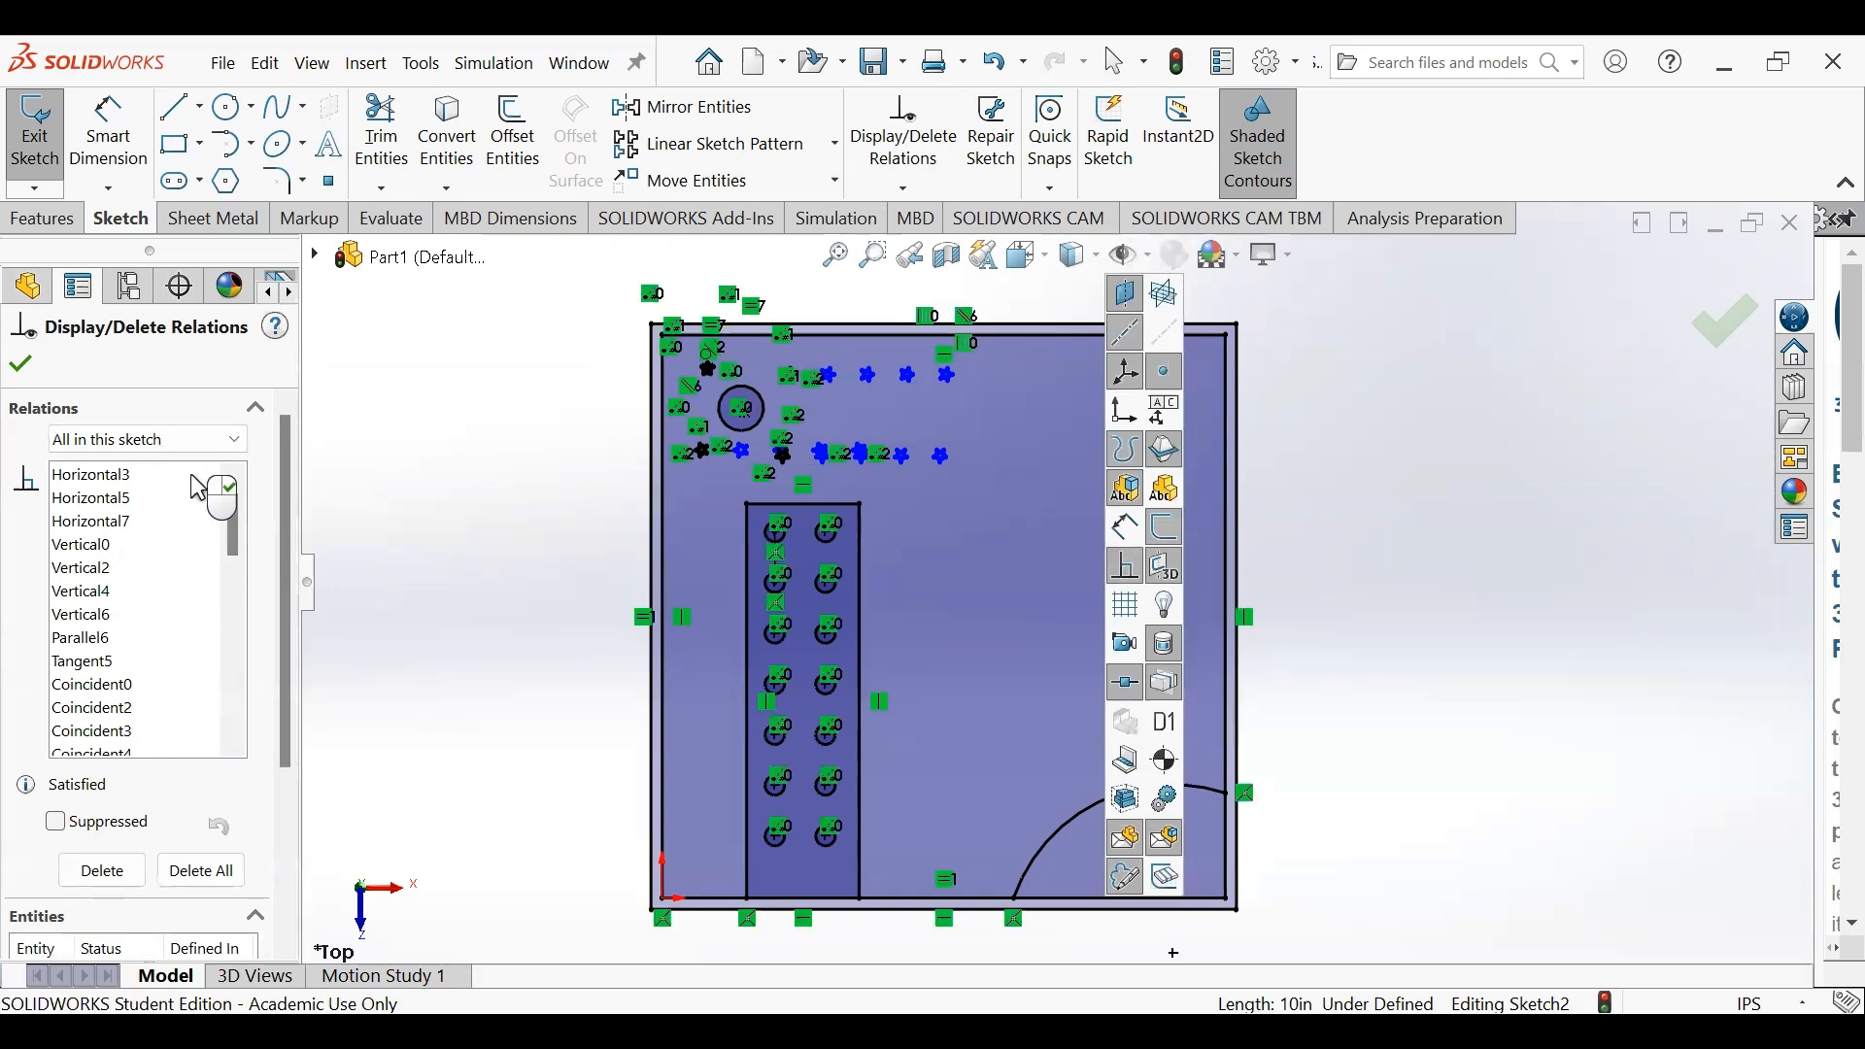
left_click(432, 447)
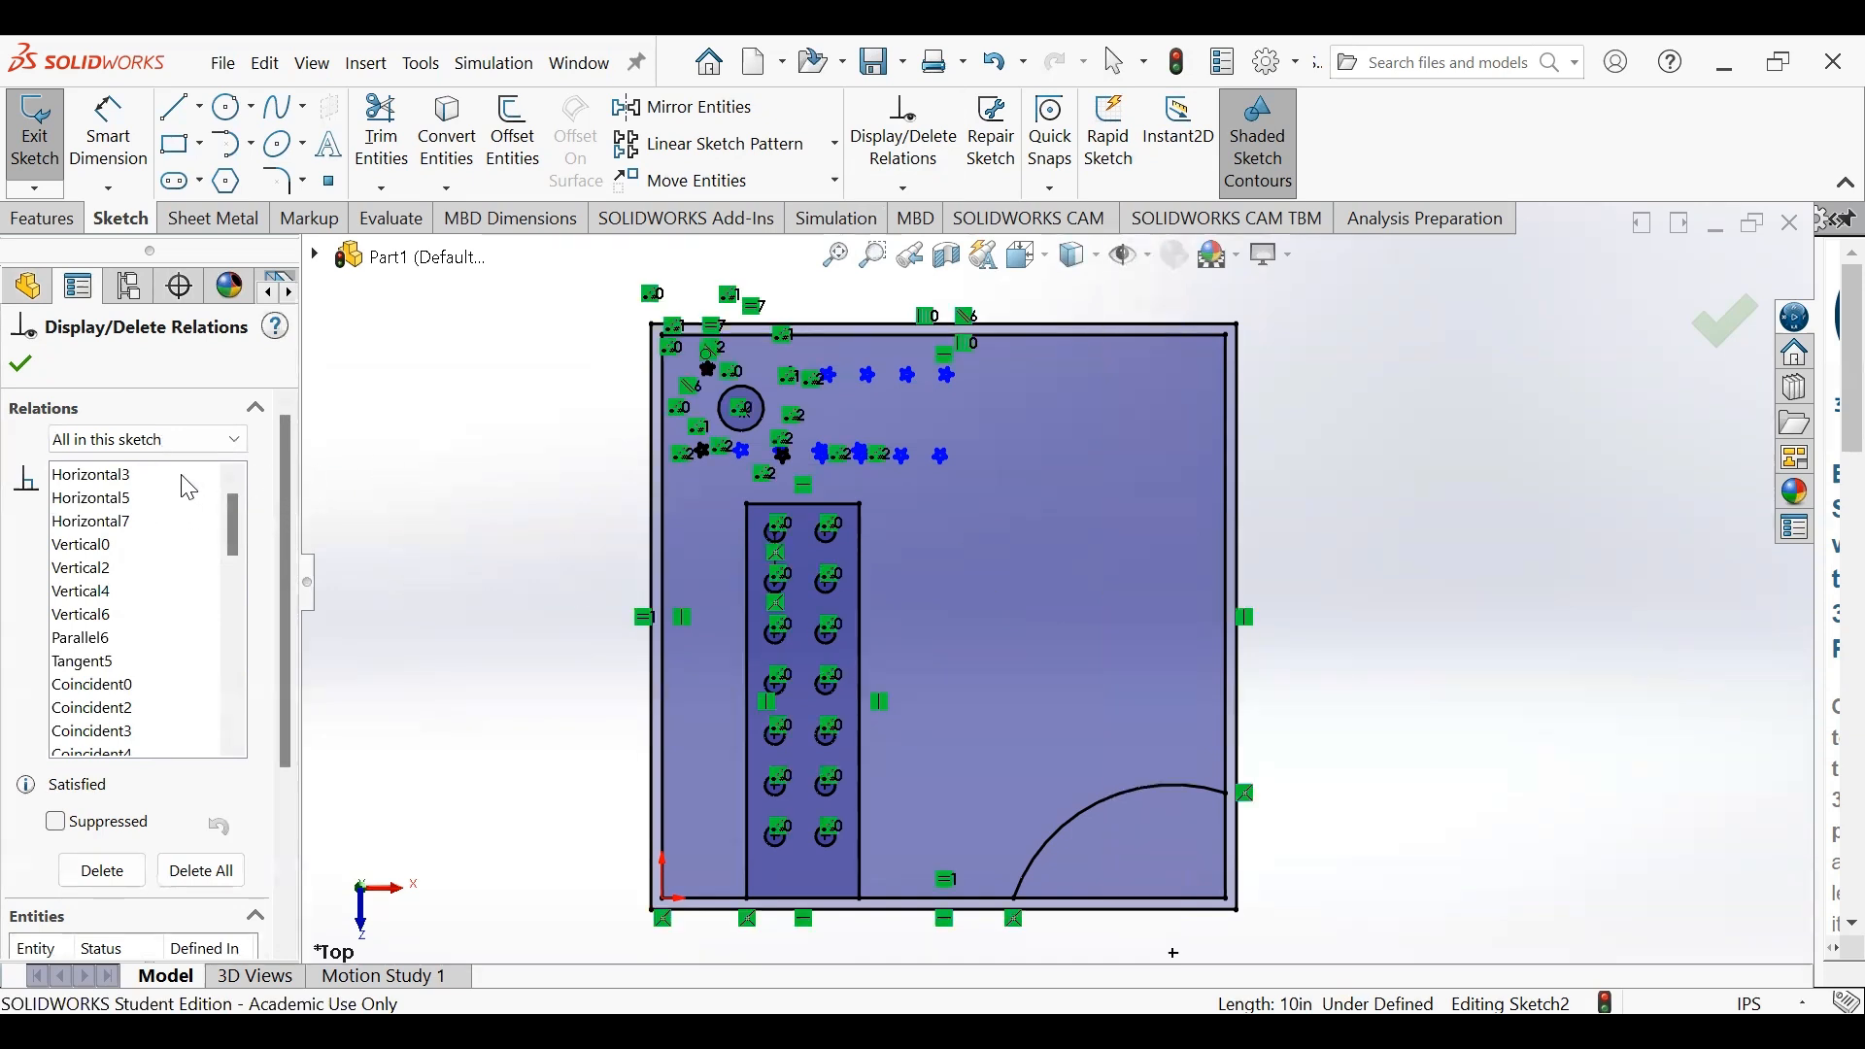
- Examine the sketch's horizontal, vertical, distance, radius and diameter relations in the relations list, and close it
left_click(124, 476)
left_click(121, 499)
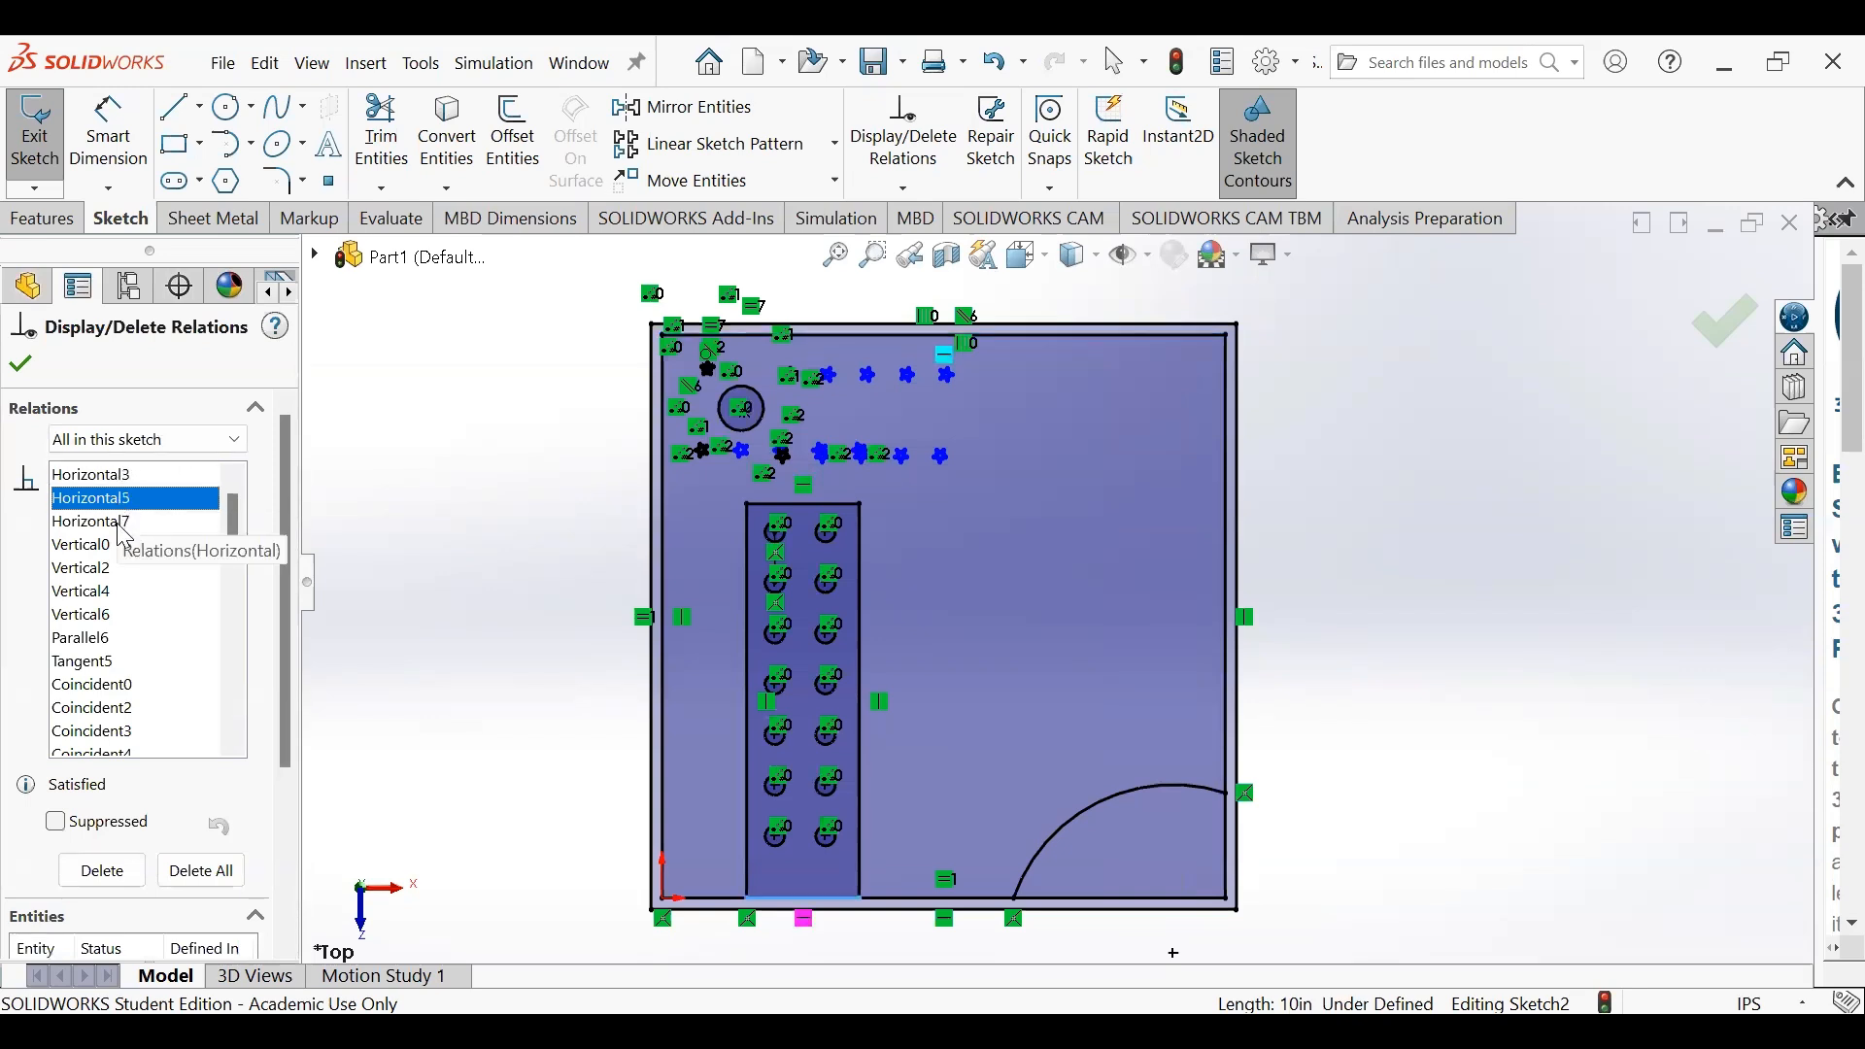
left_click(119, 525)
scroll(148, 474, "up", 1)
left_click(147, 475)
left_click(122, 499)
left_click(125, 523)
left_click(122, 545)
left_click(116, 591)
left_click(115, 636)
left_click_drag(234, 541, 229, 736)
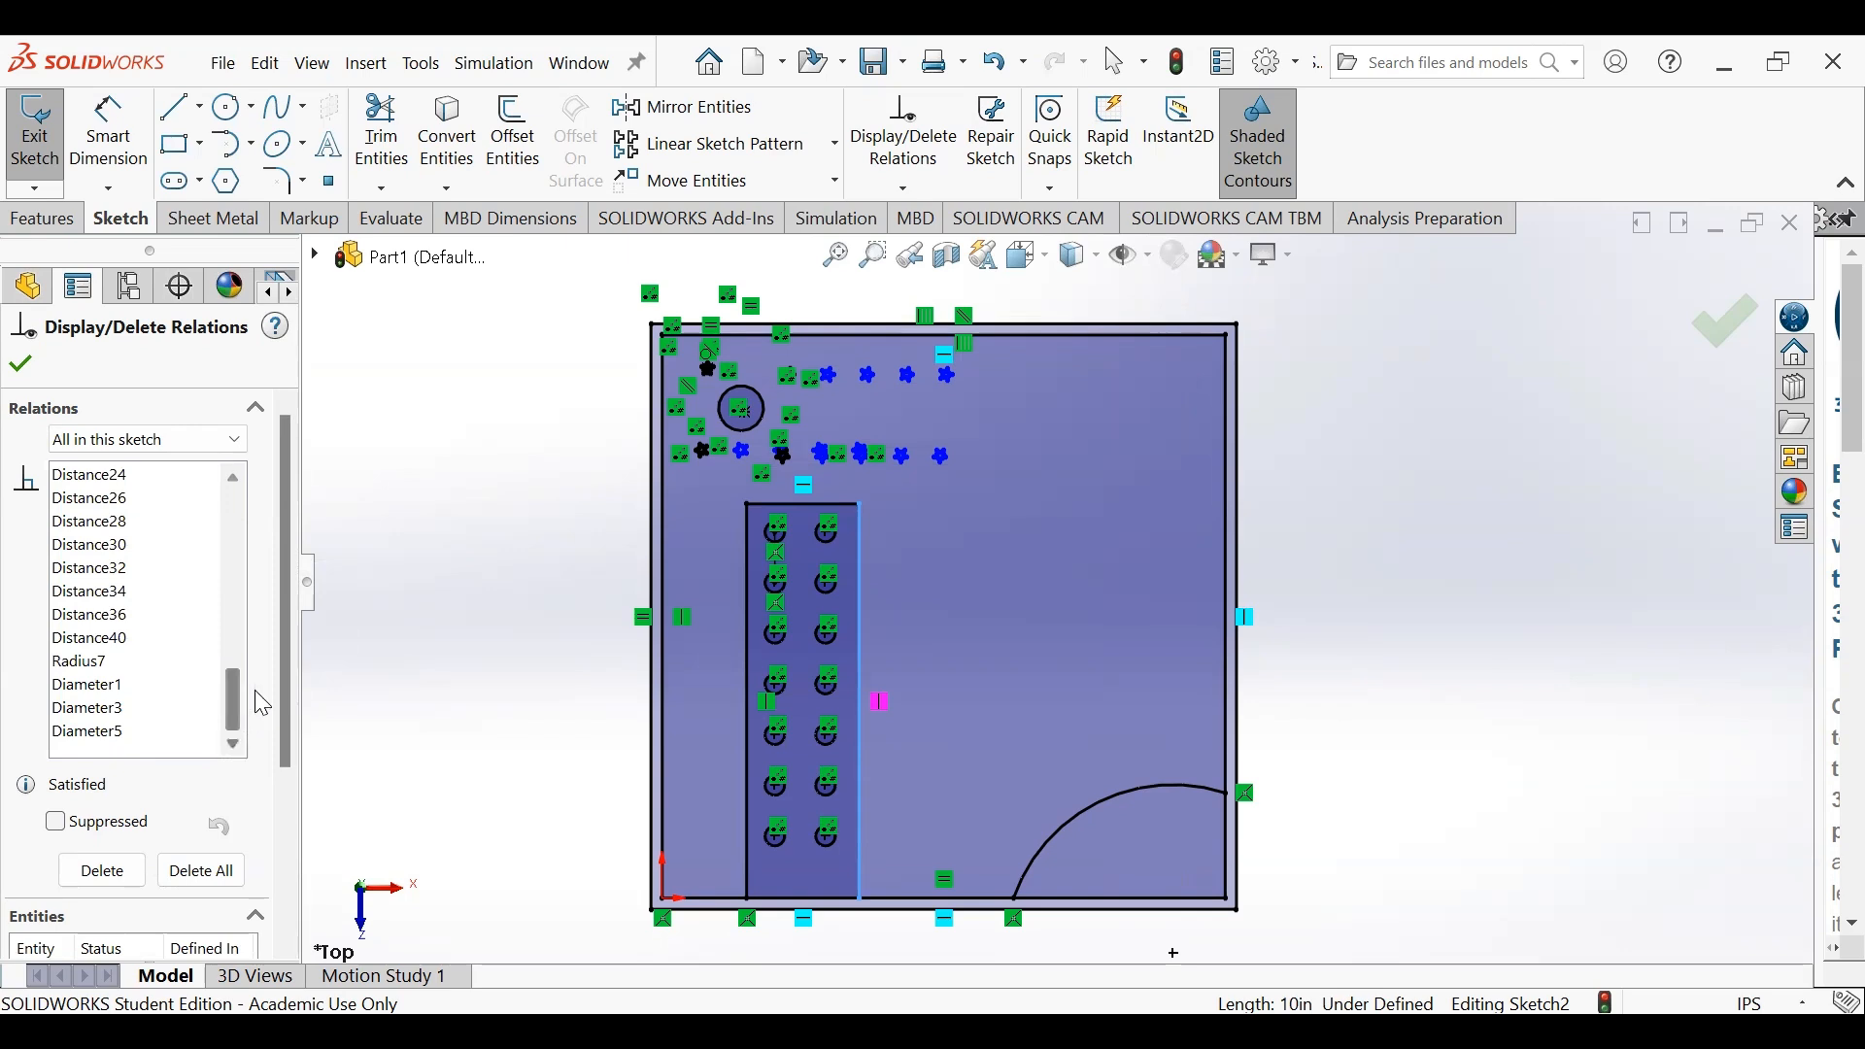
left_click_drag(233, 724, 235, 521)
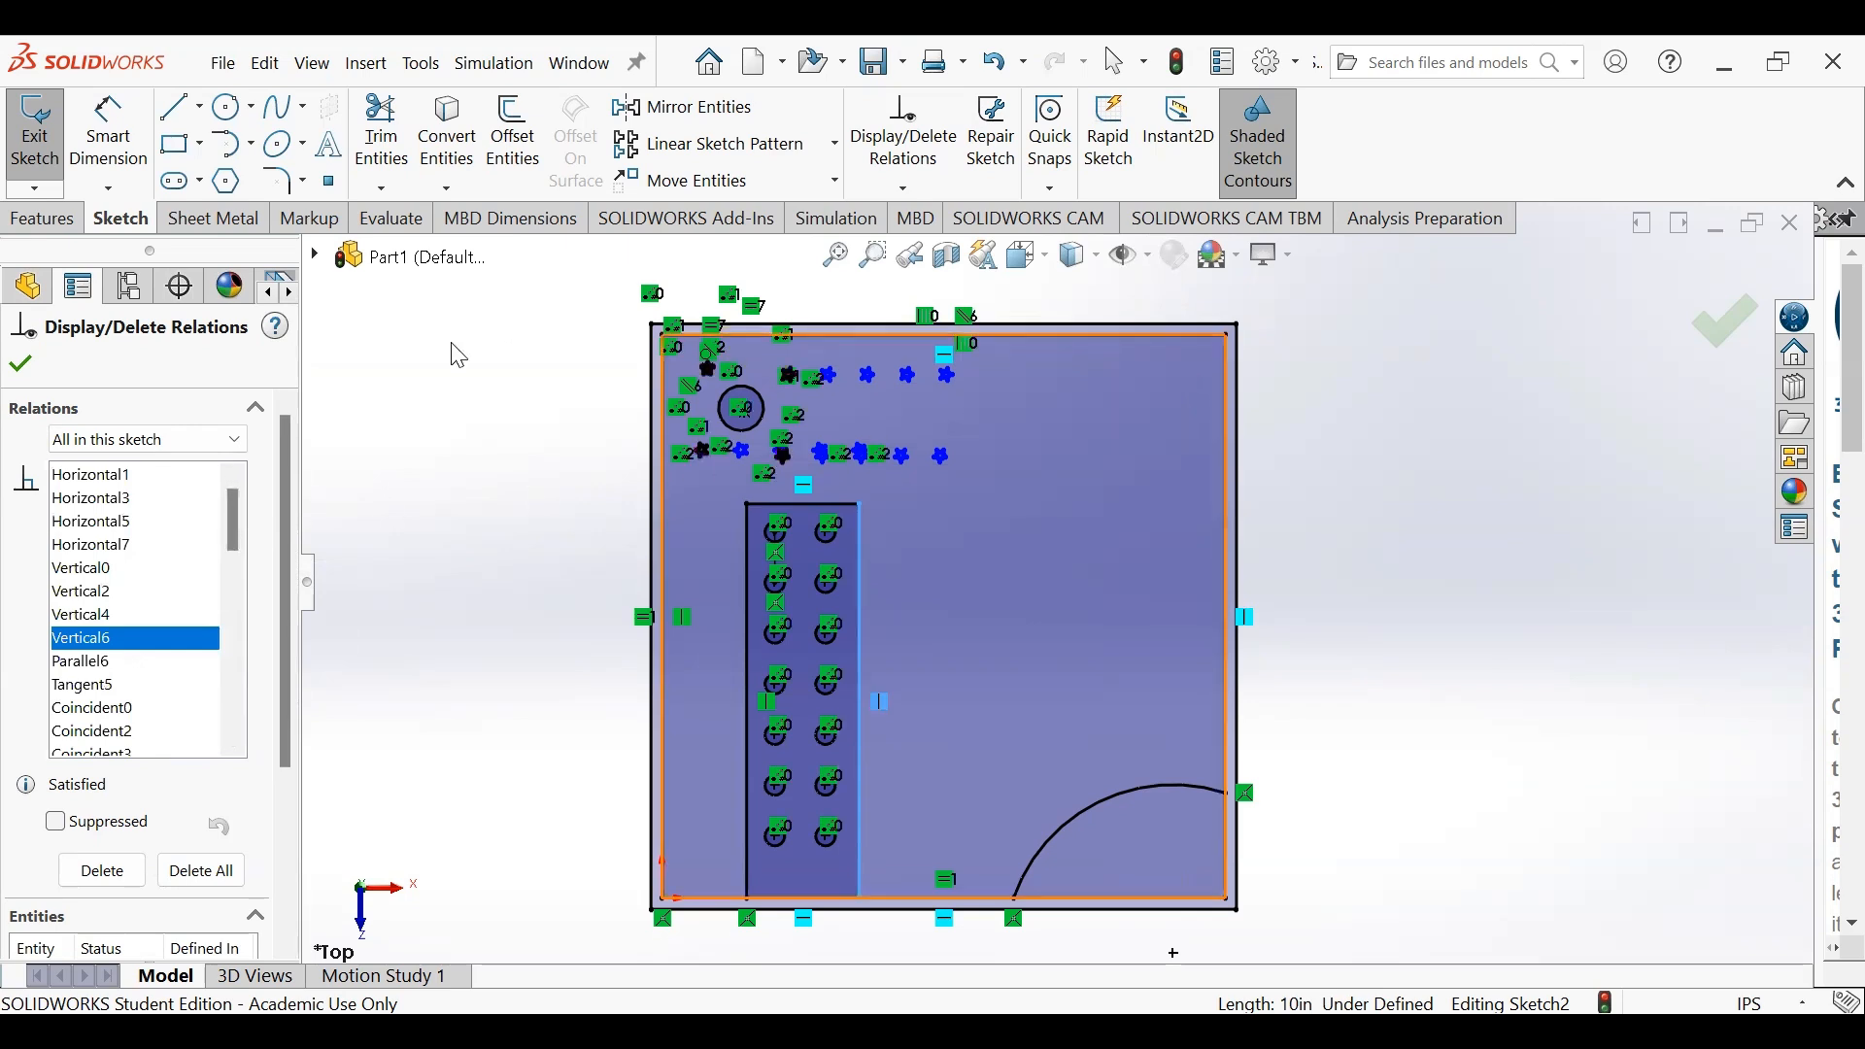
left_click(22, 366)
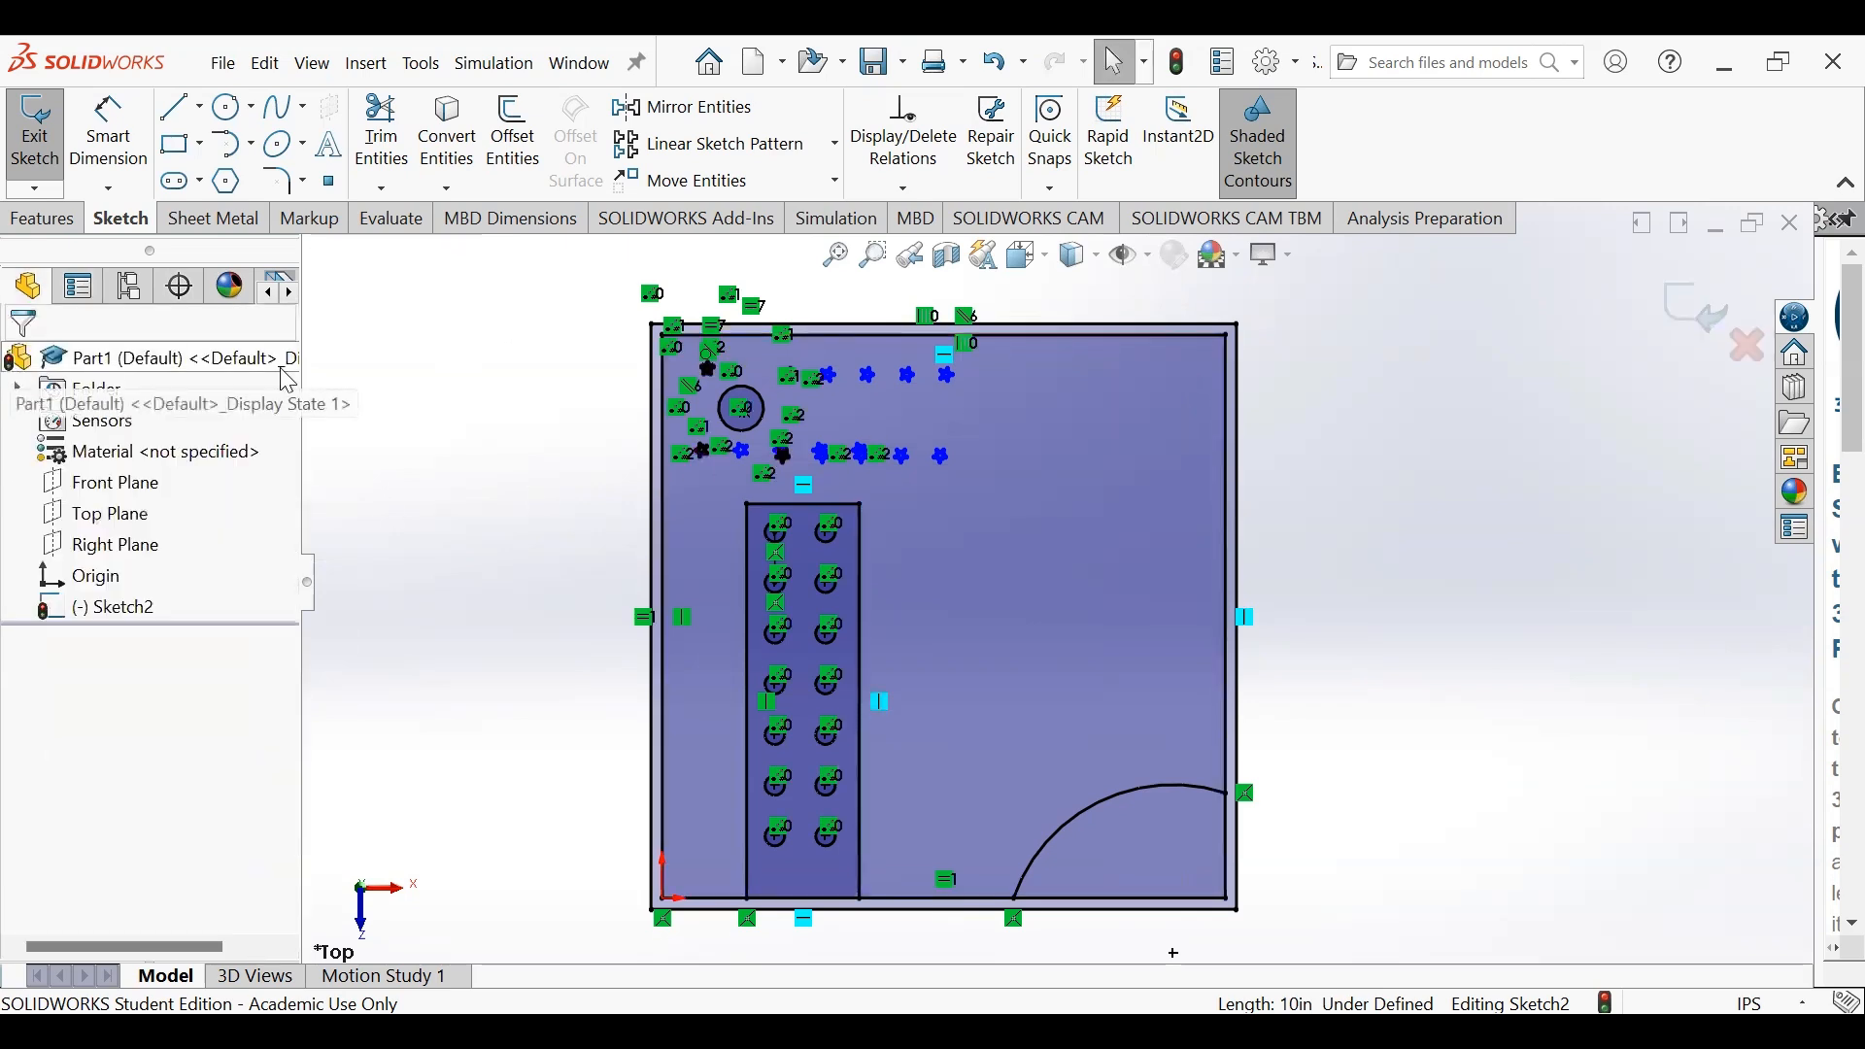
- Round the upper-left corner of the outer offset square with a 0.4 in Sketch Fillet
left_click(280, 189)
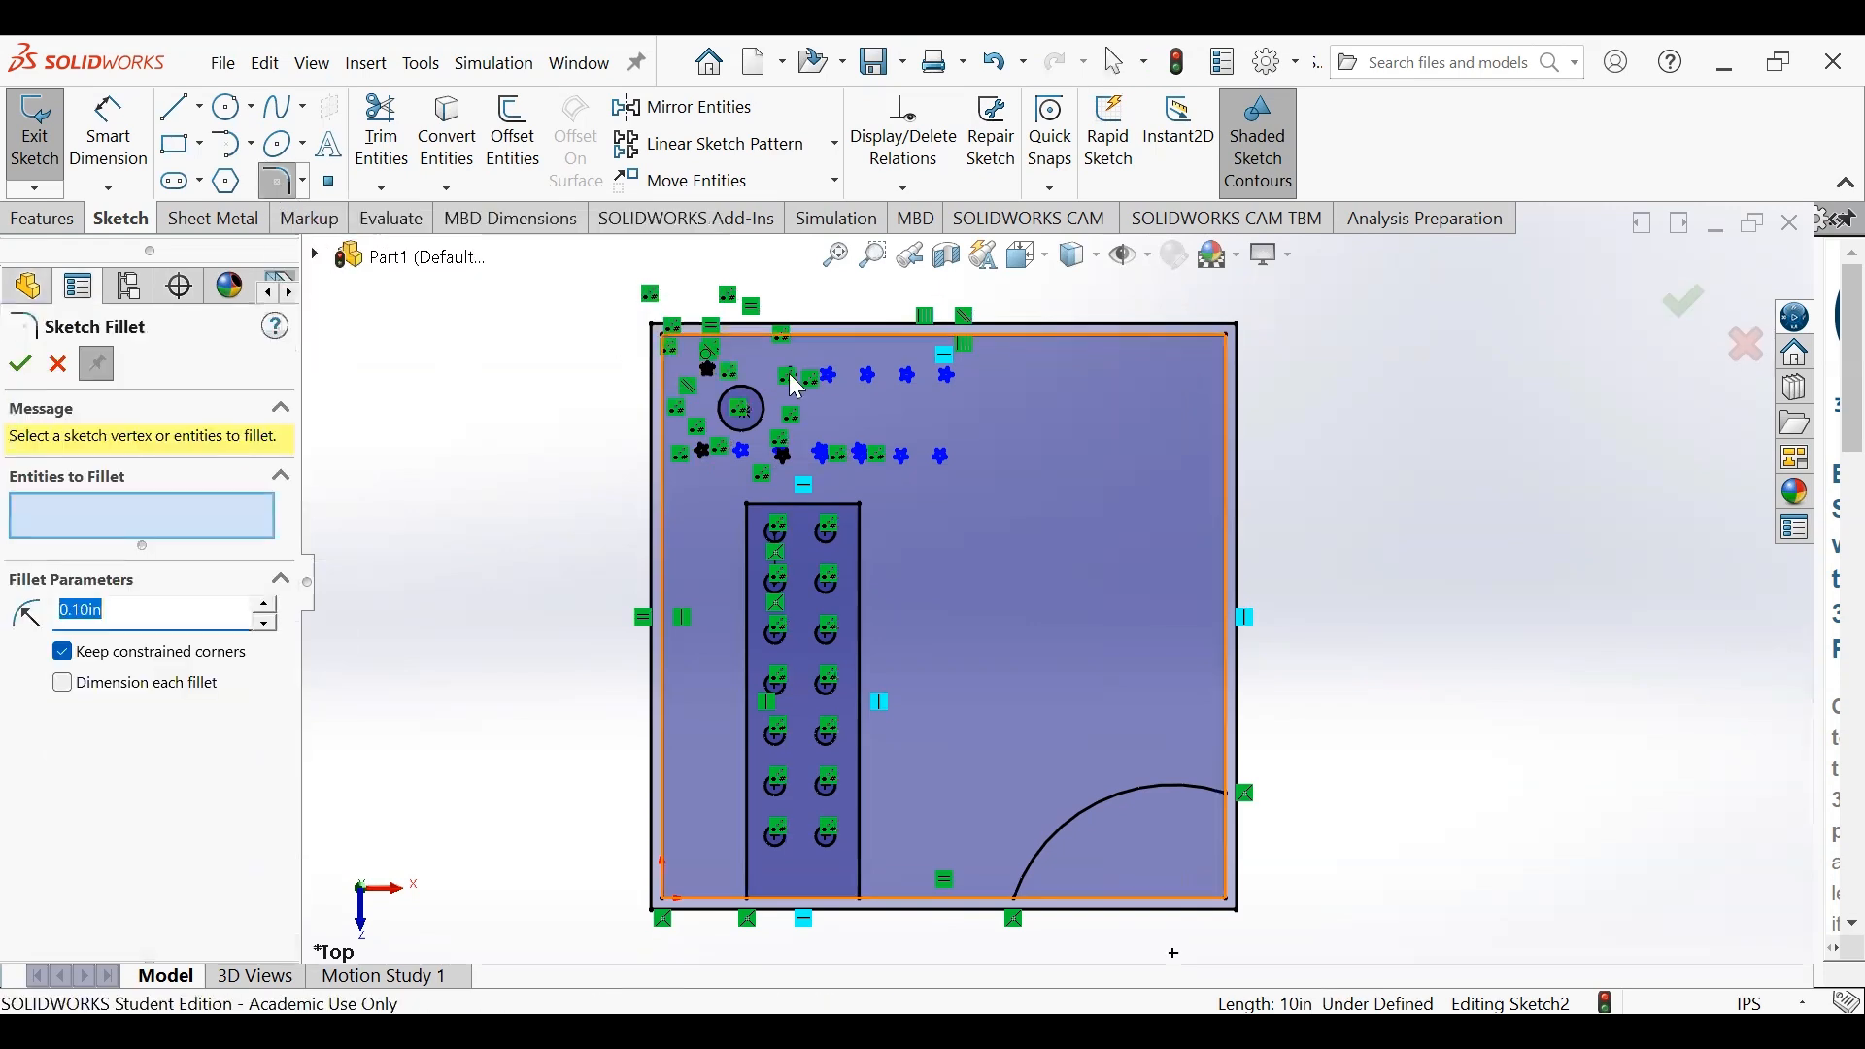
scroll(687, 350, "down", 4)
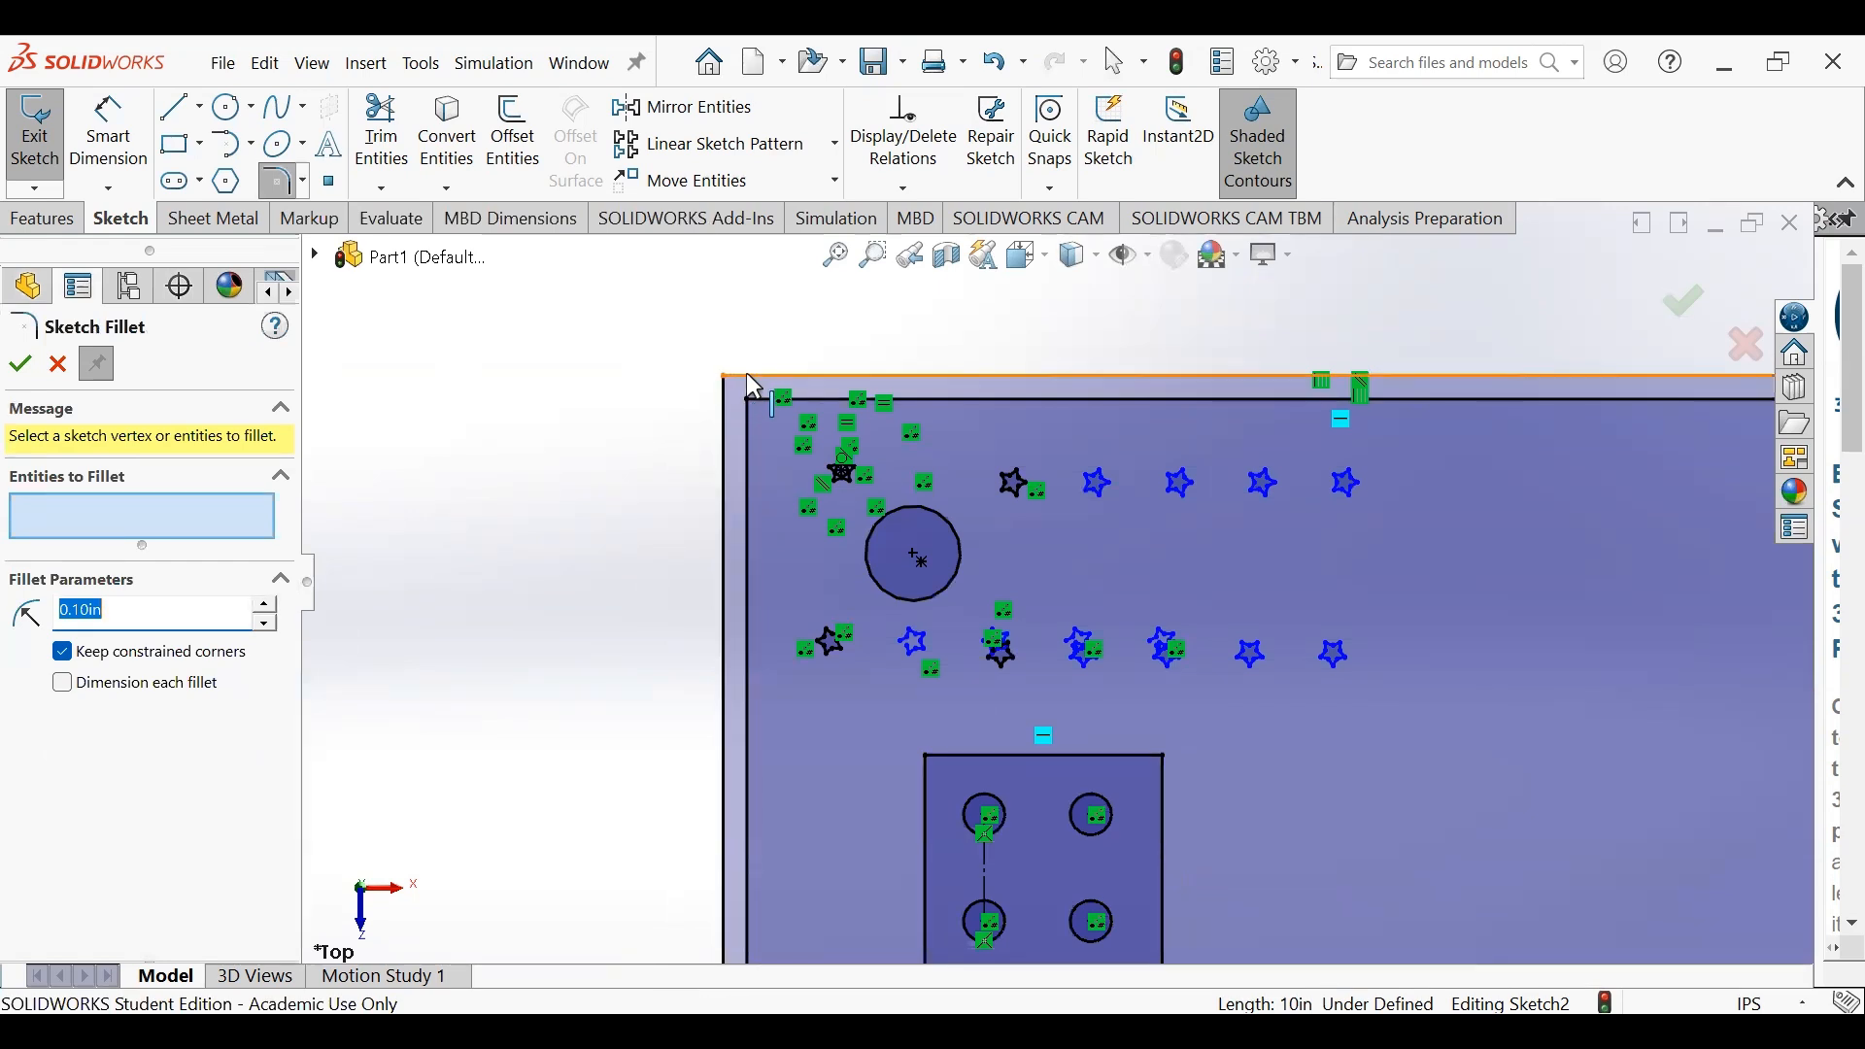
left_click(726, 388)
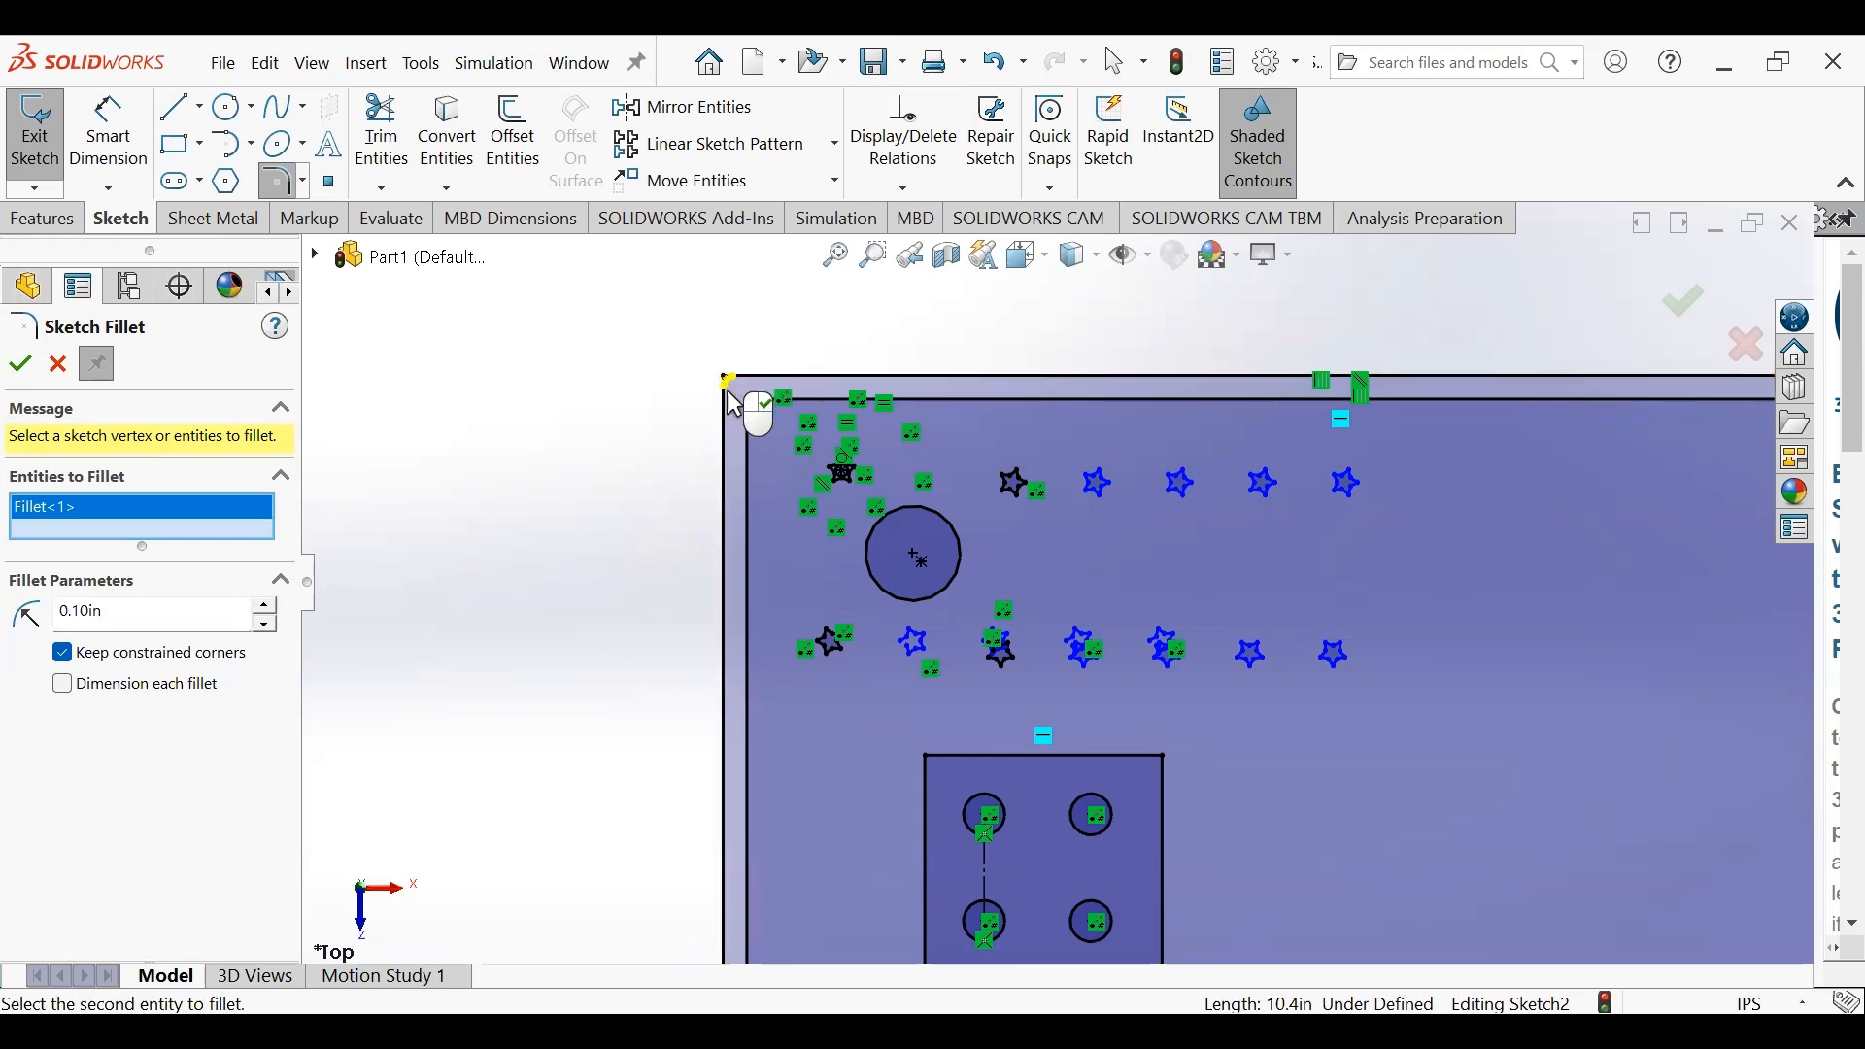
scroll(760, 408, "down", 3)
left_click(141, 615)
type("0.4")
key("Return")
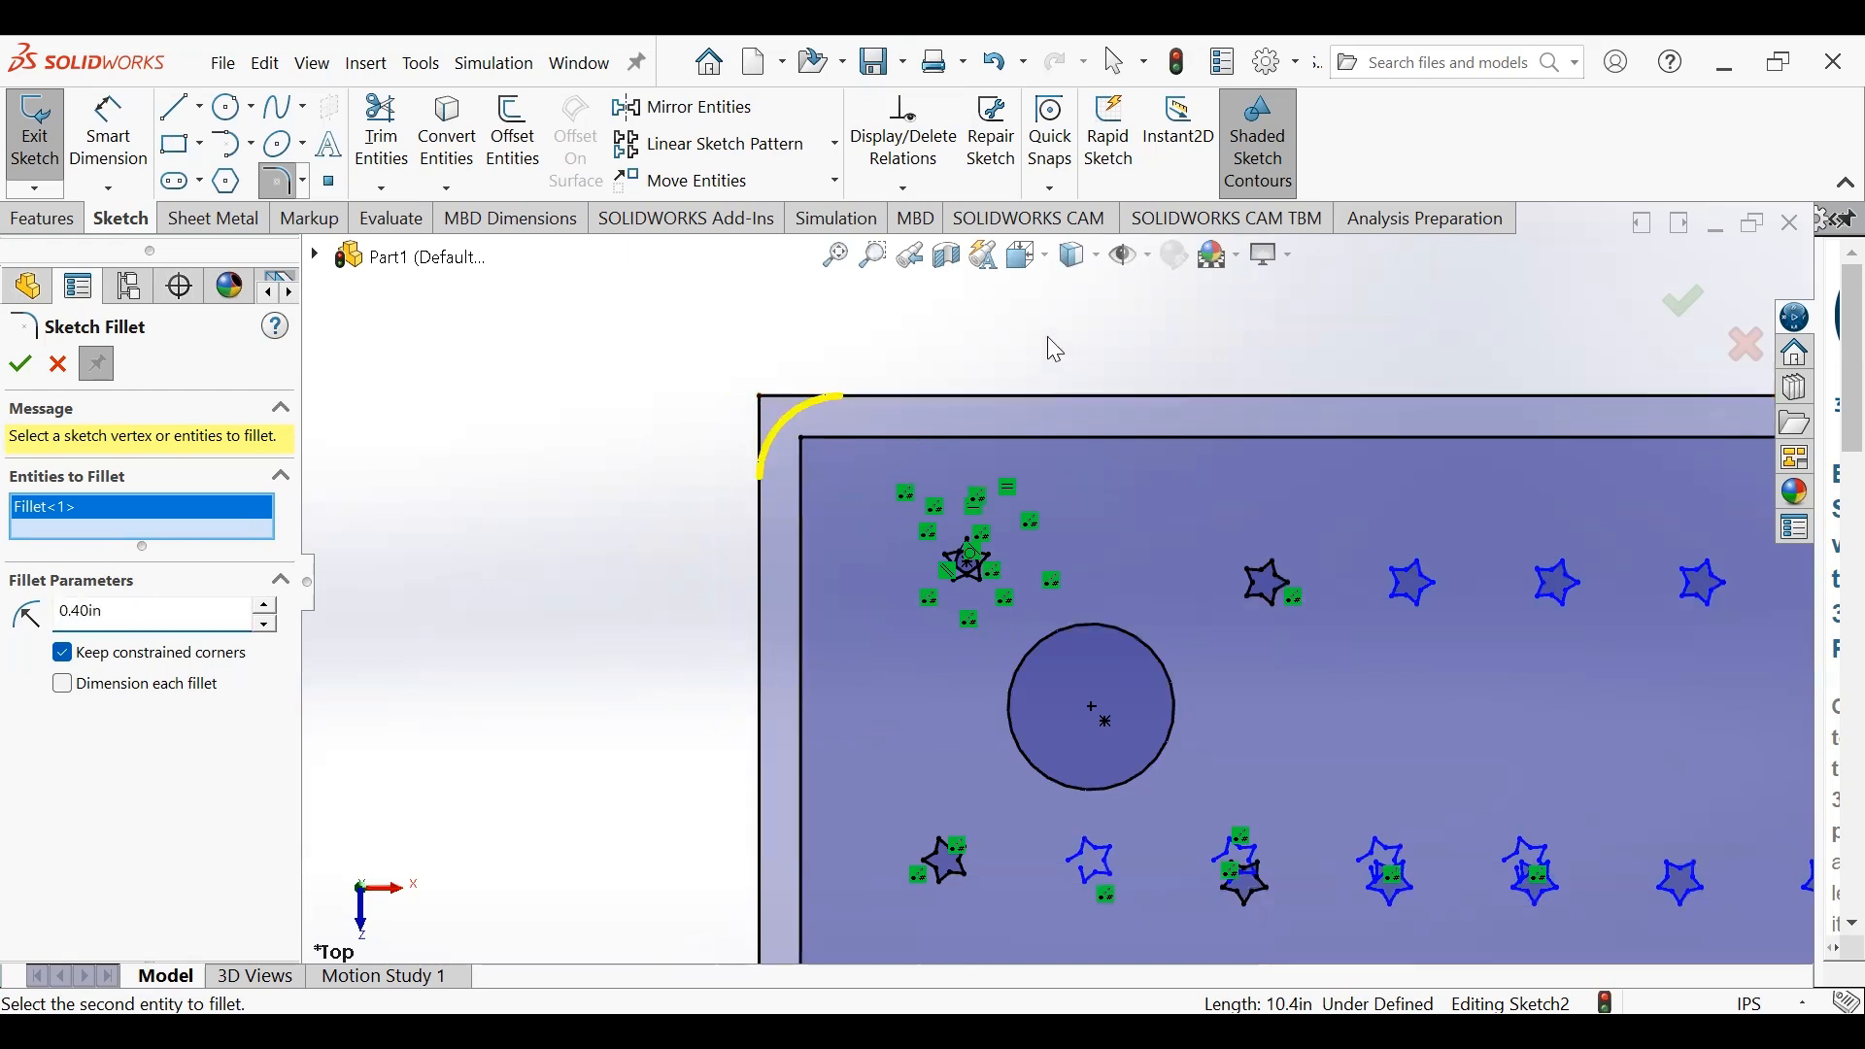
left_click(21, 367)
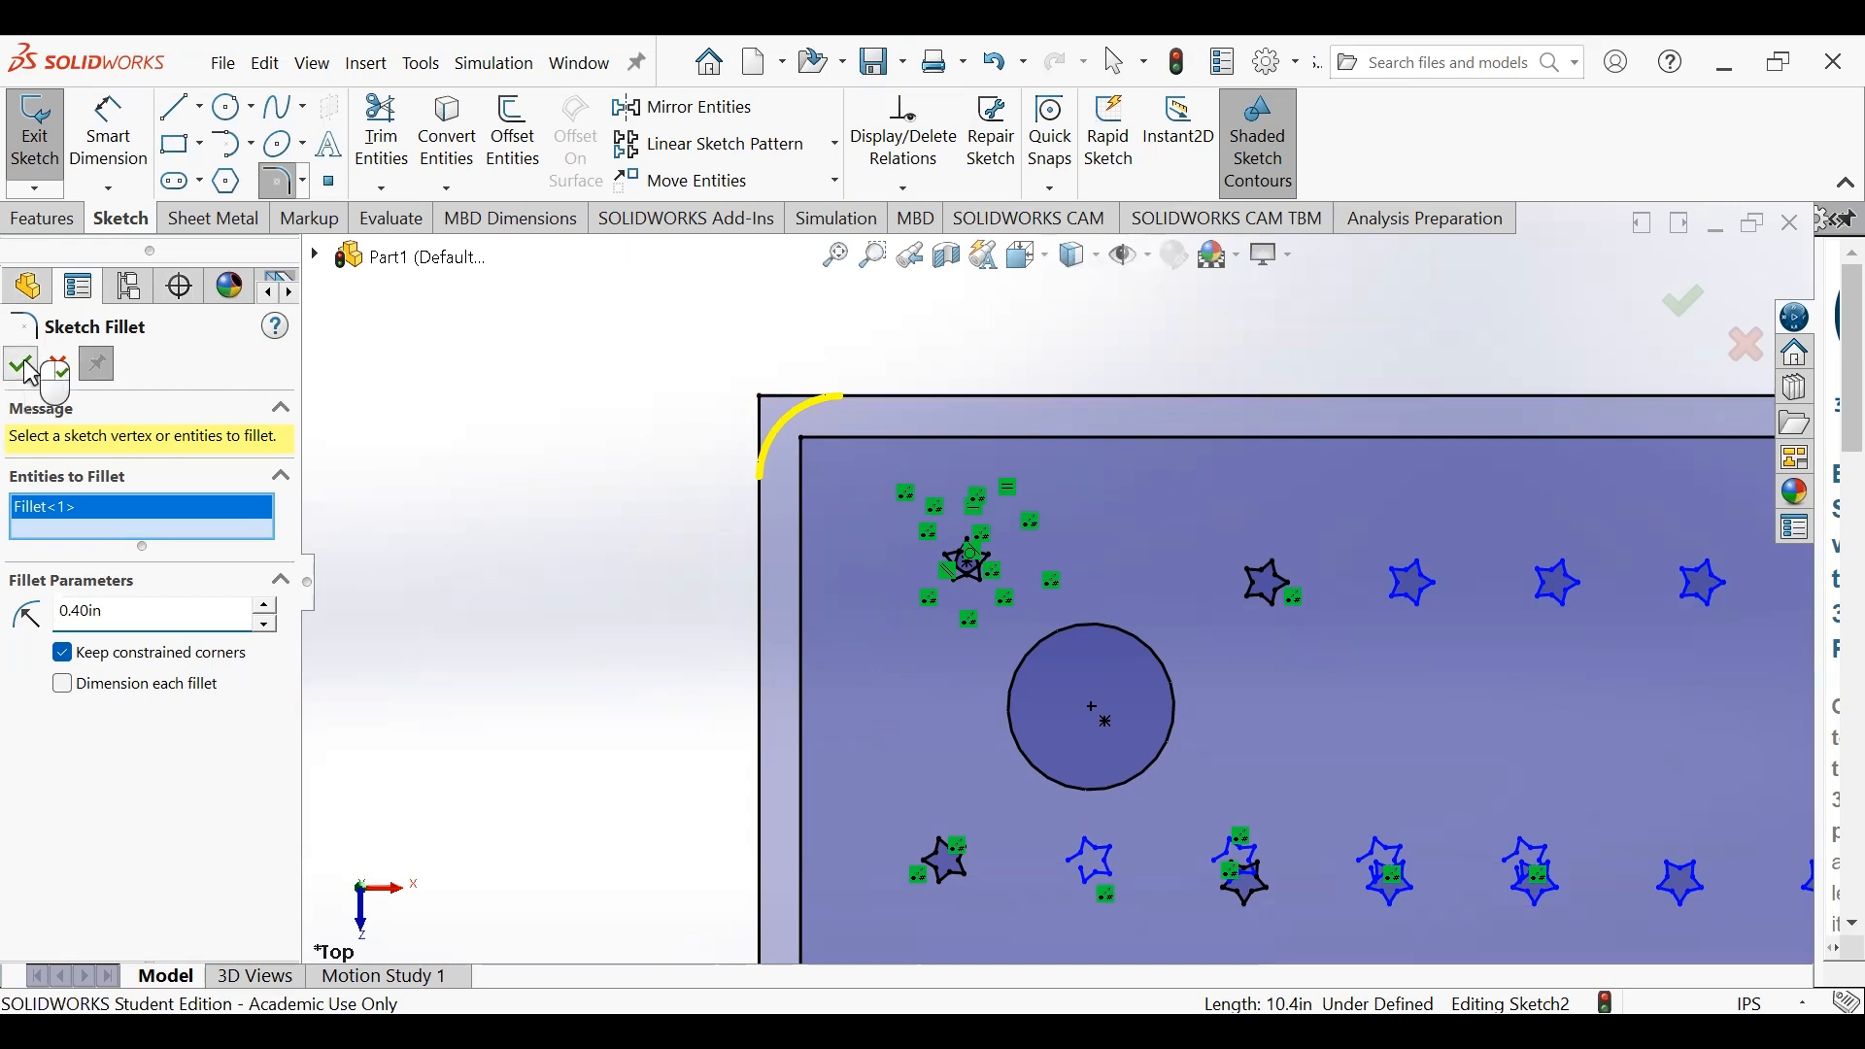
- Show the sketch dimensions in the graphics area
left_click(1148, 257)
left_click(1132, 530)
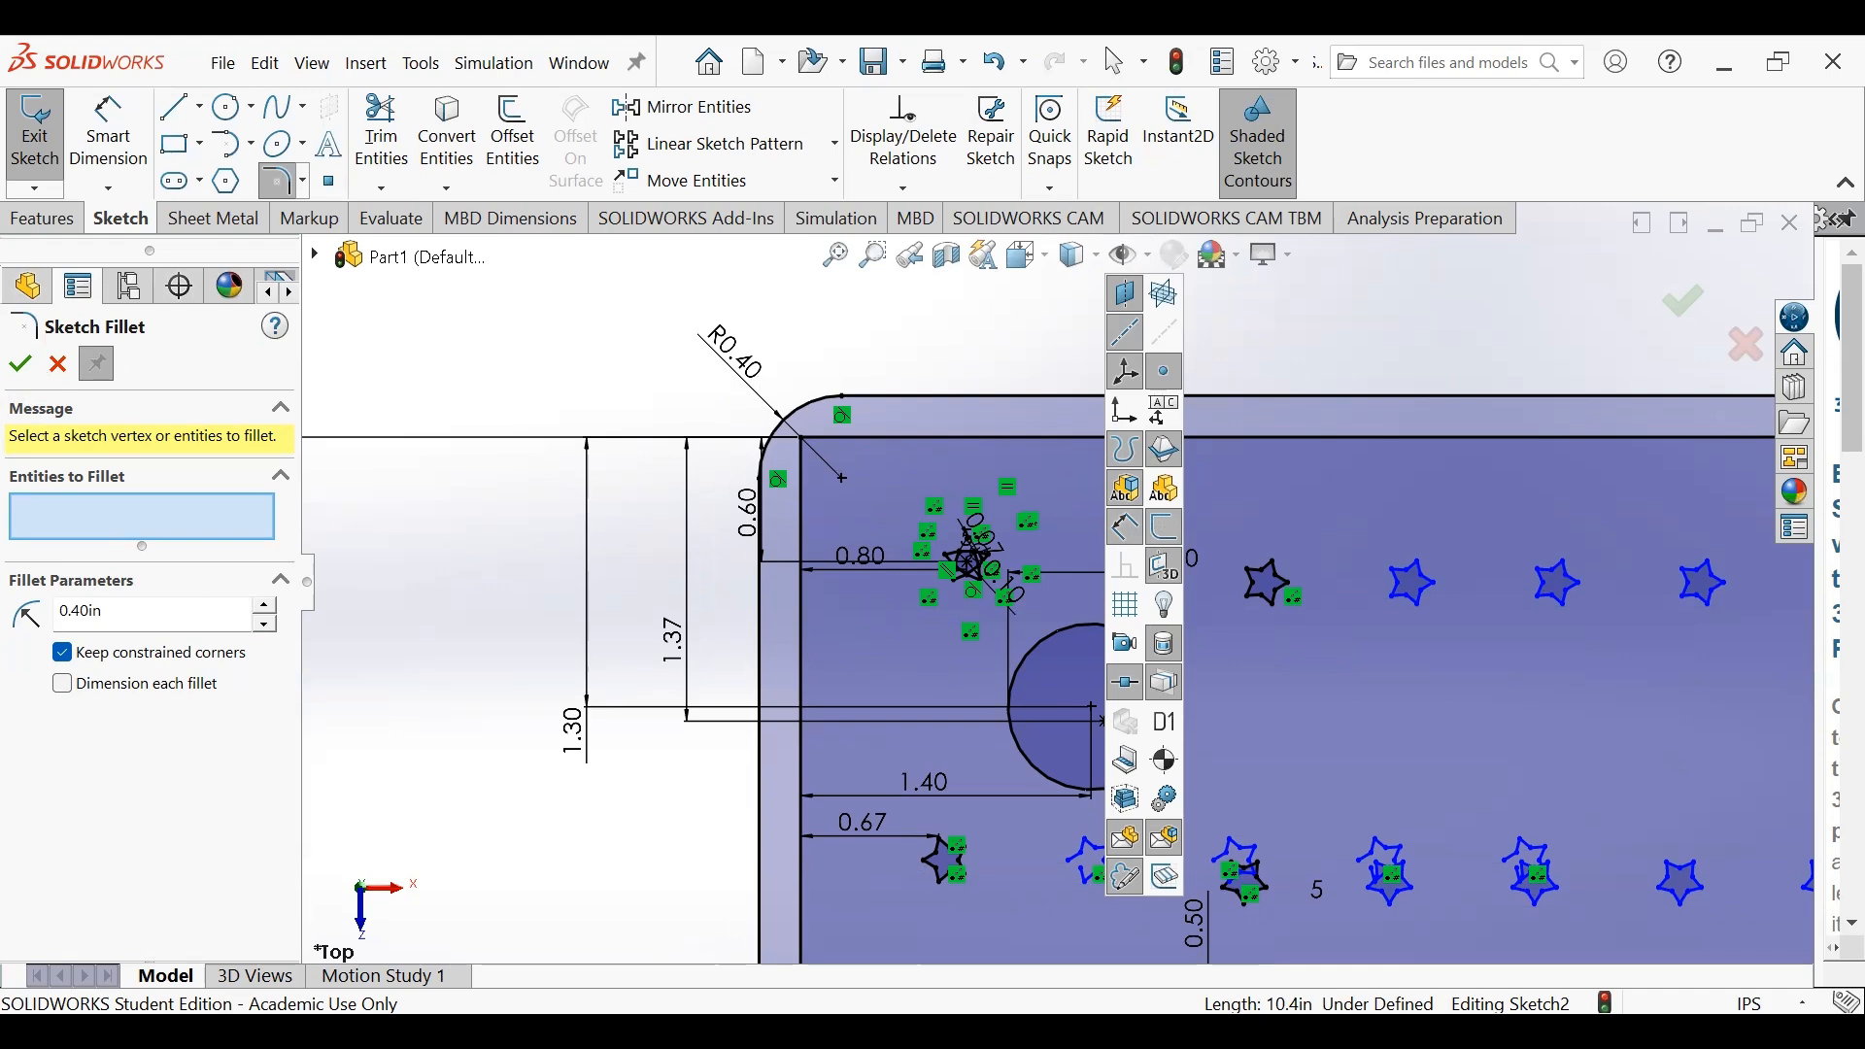
key("z")
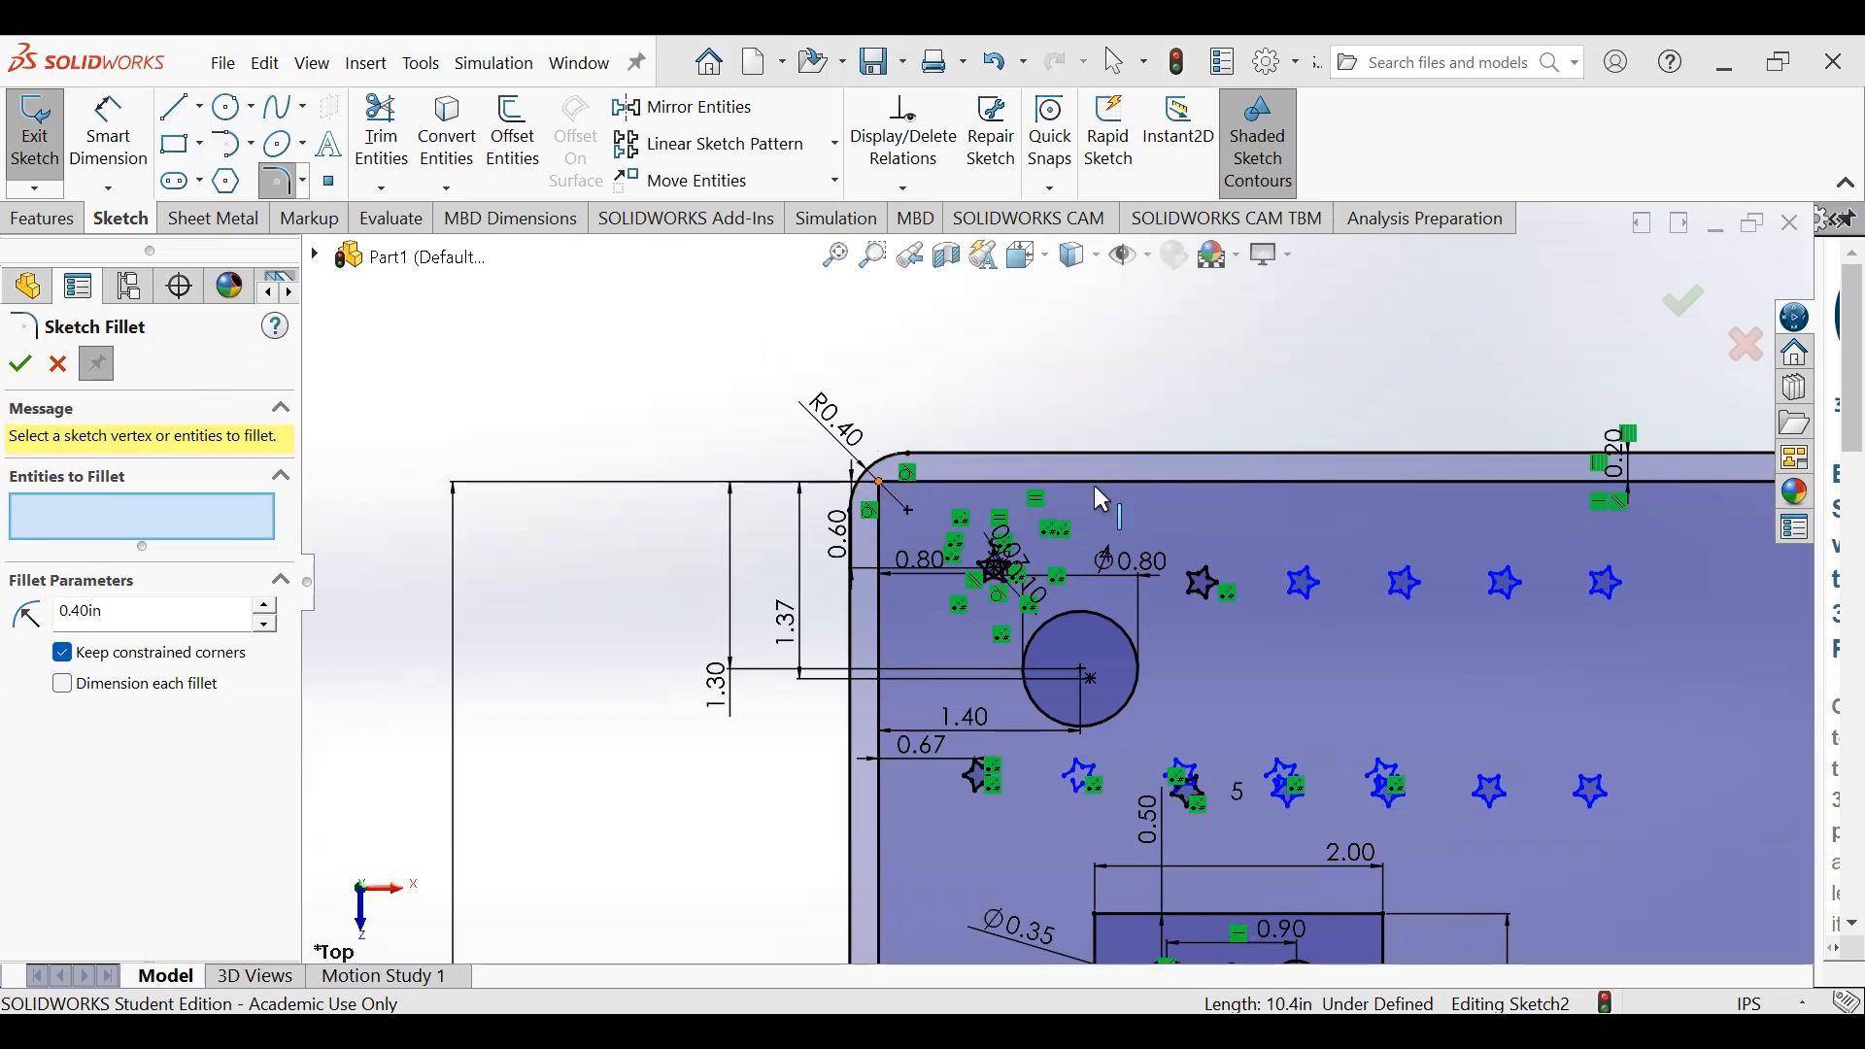
scroll(1188, 501, "up", 4)
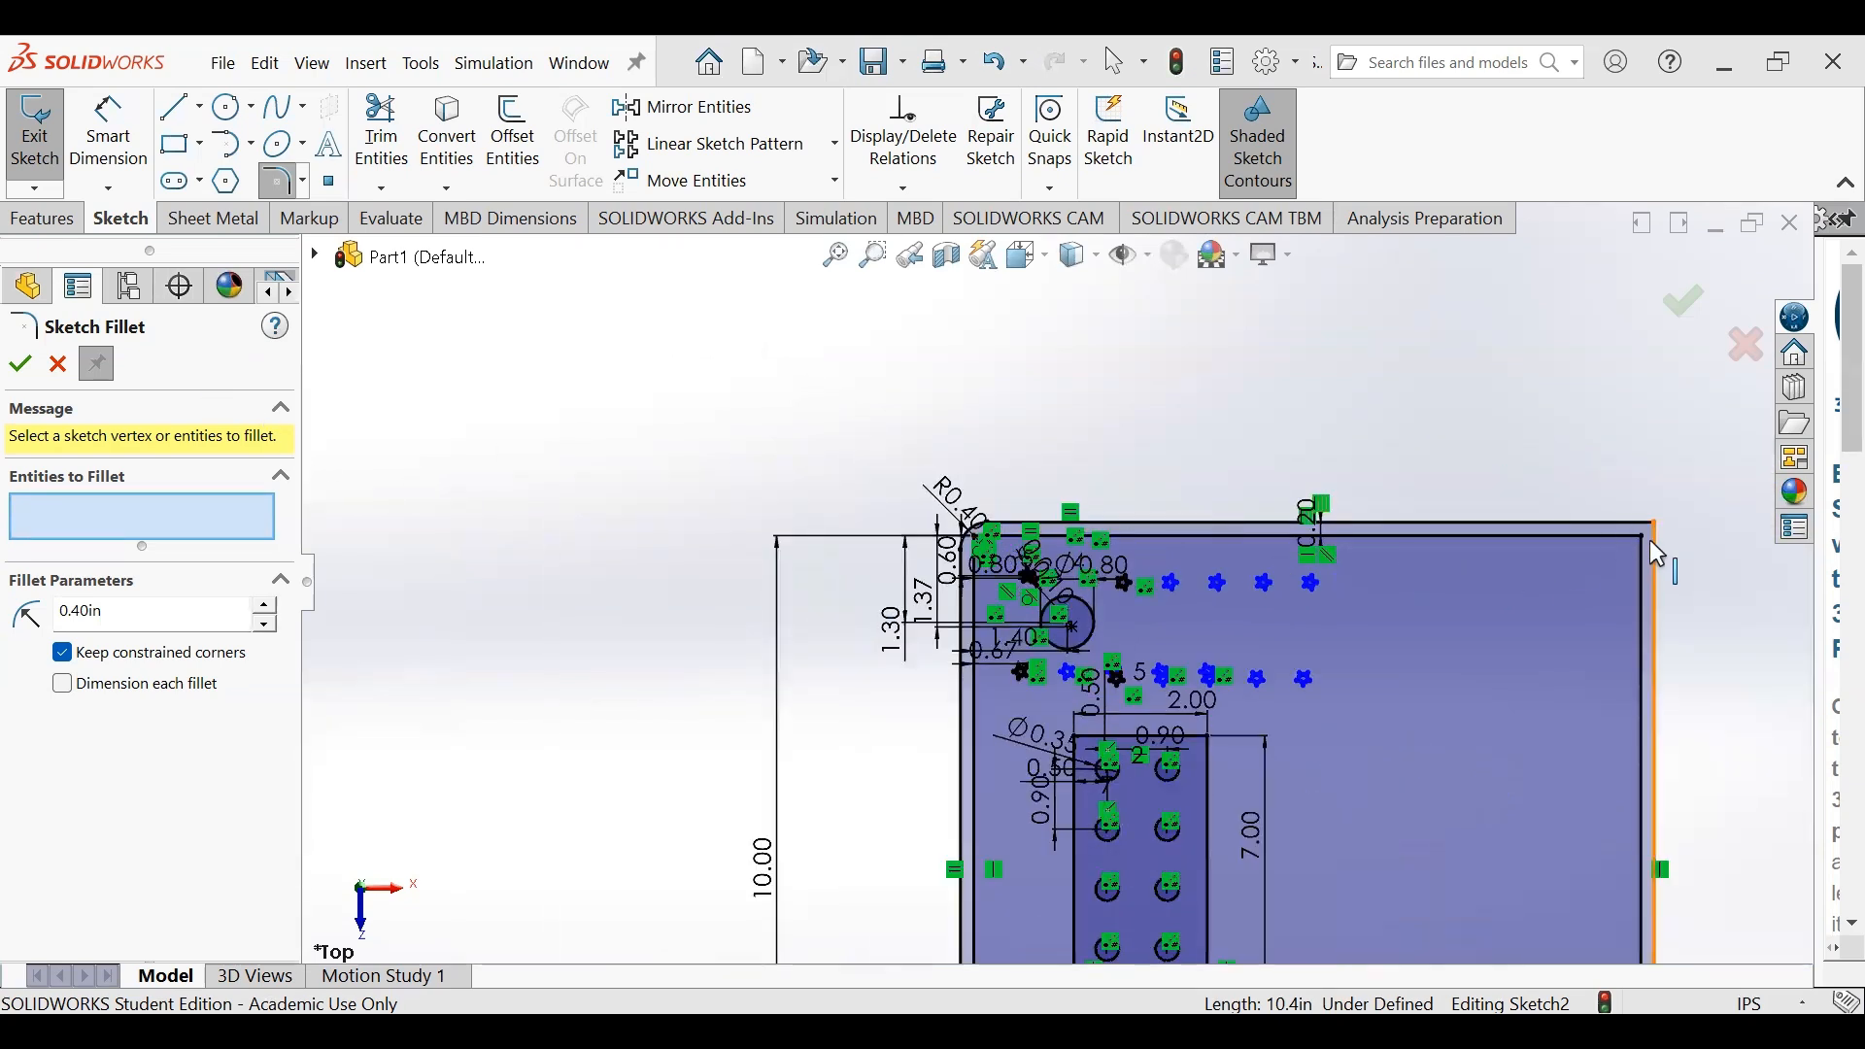
left_click(1639, 534)
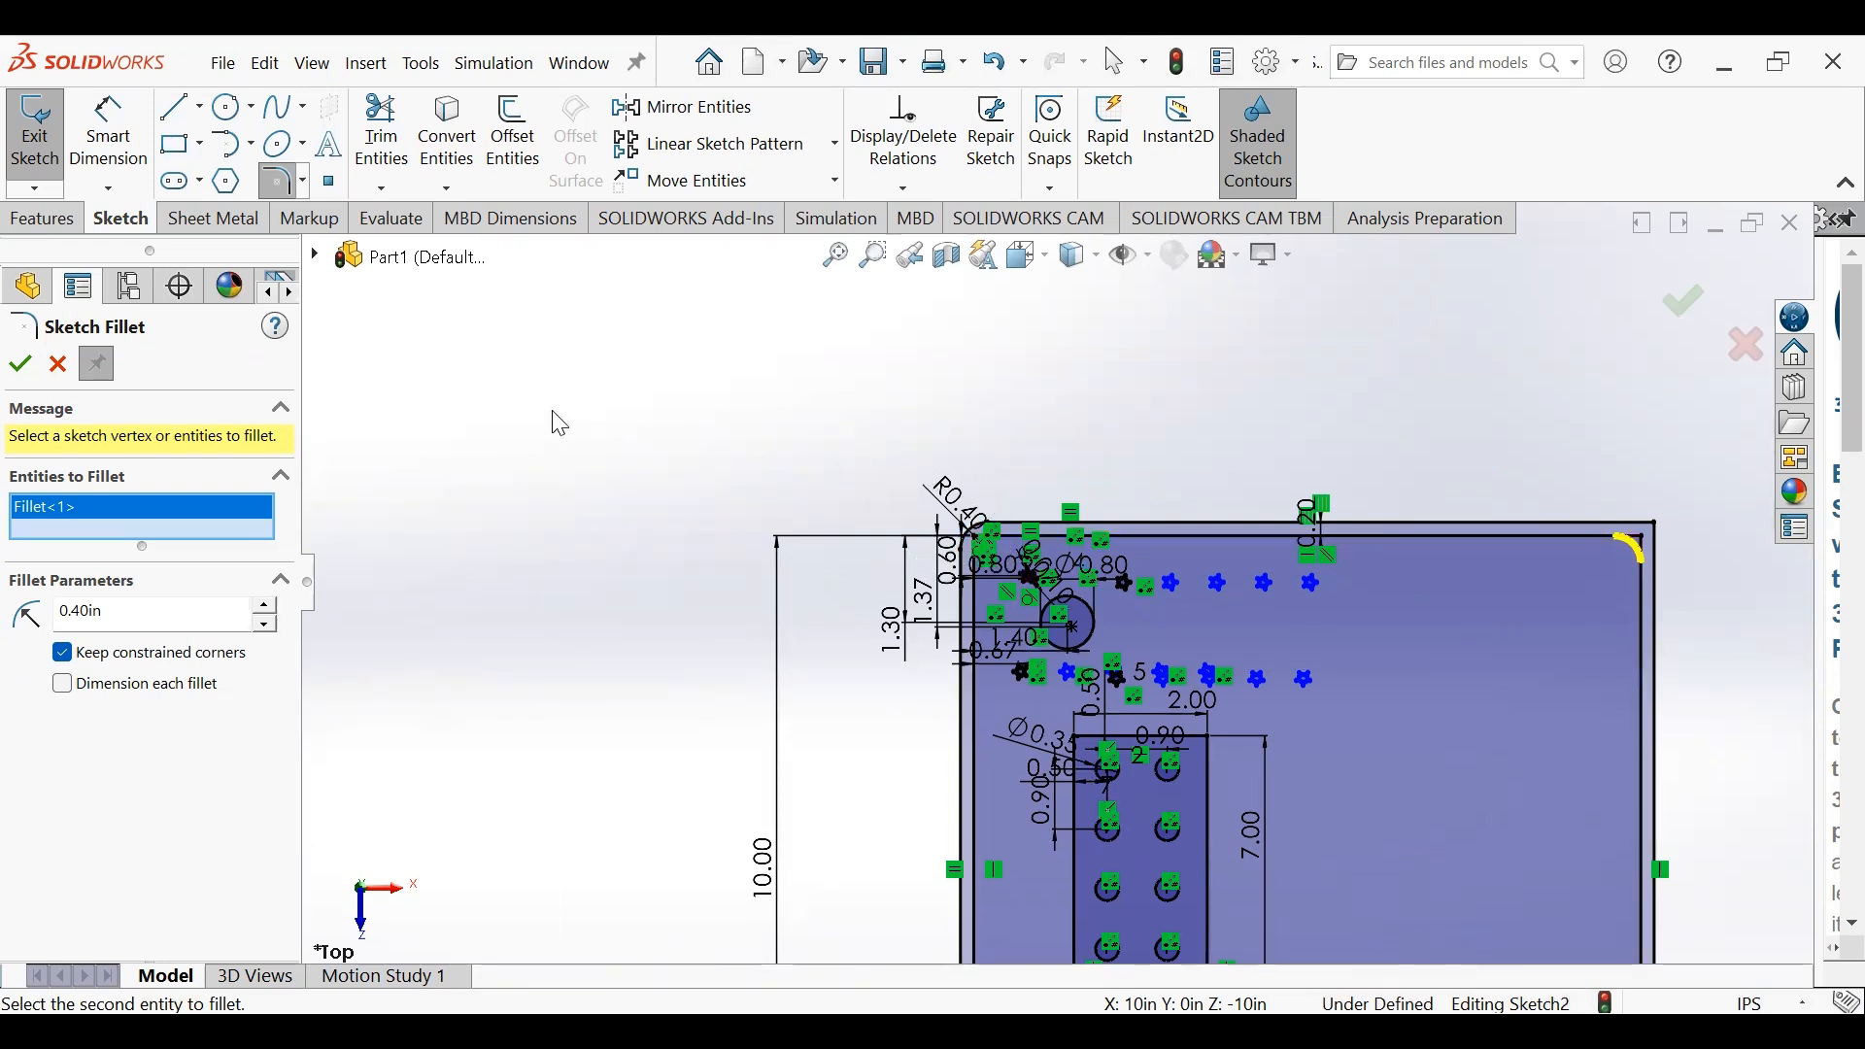
left_click(58, 365)
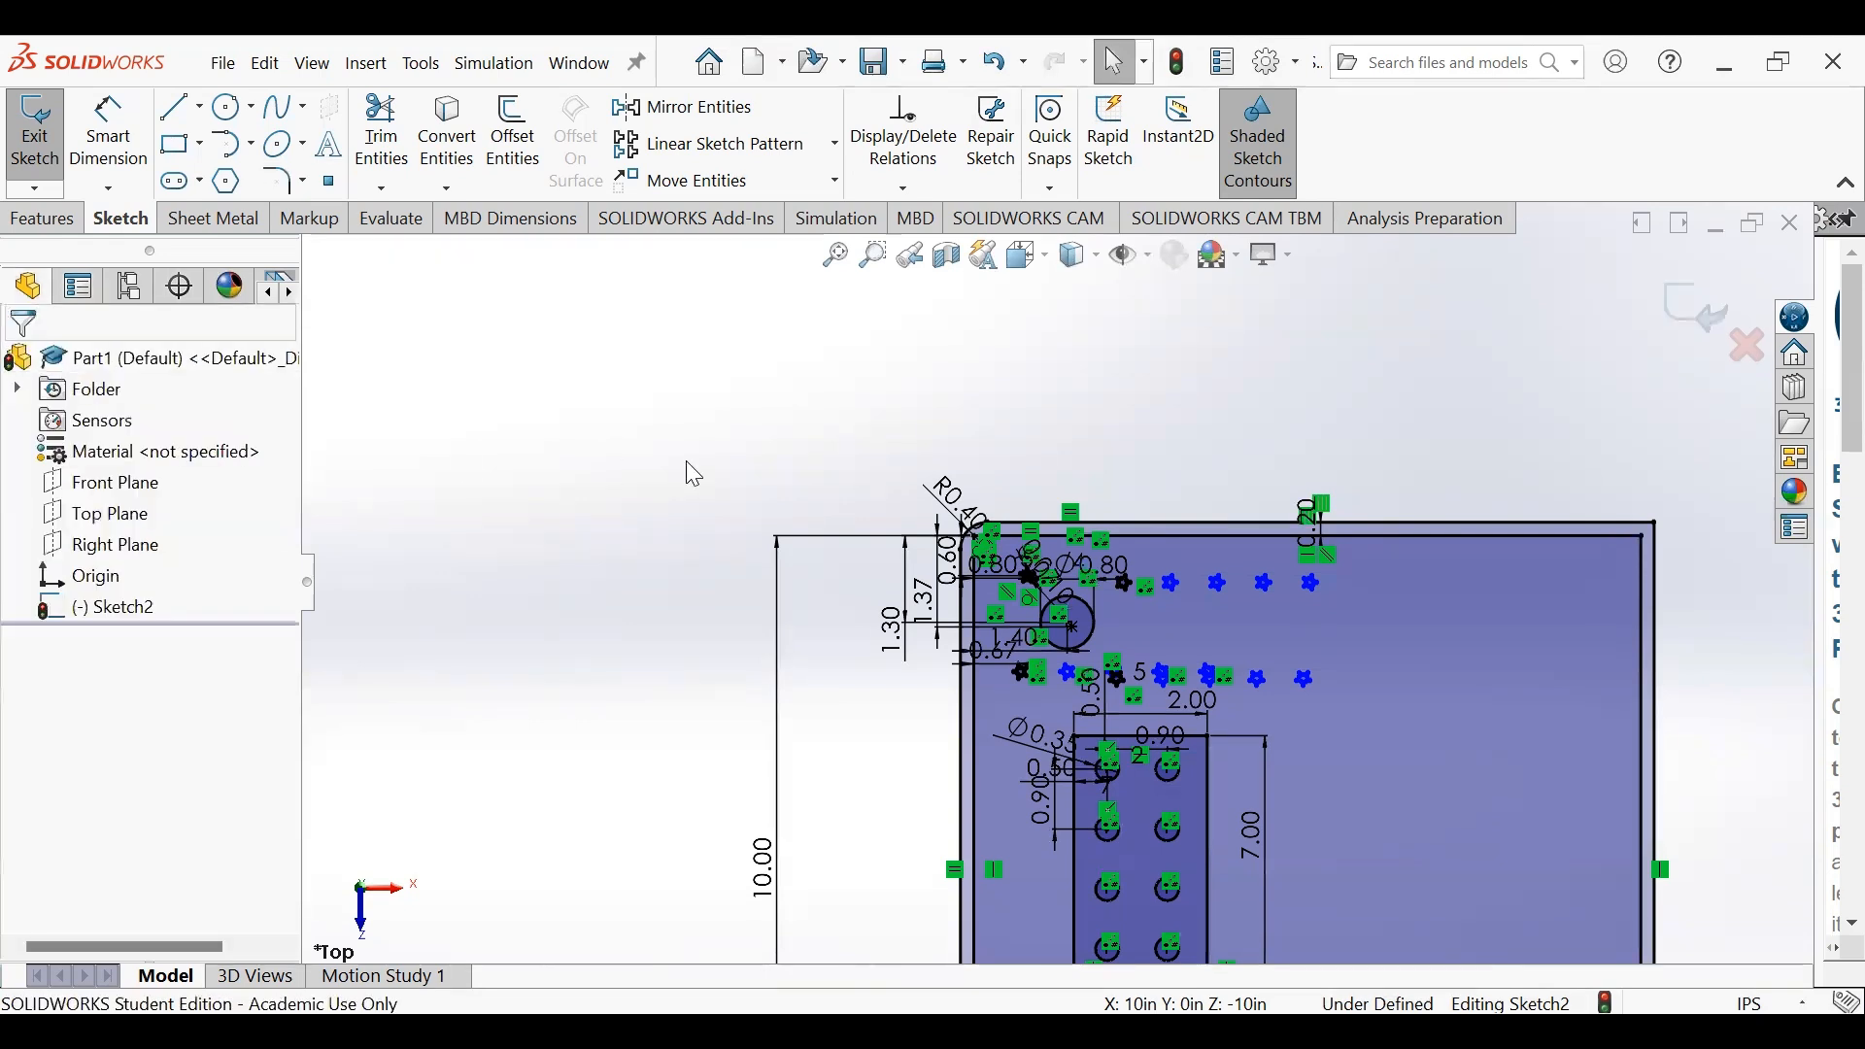